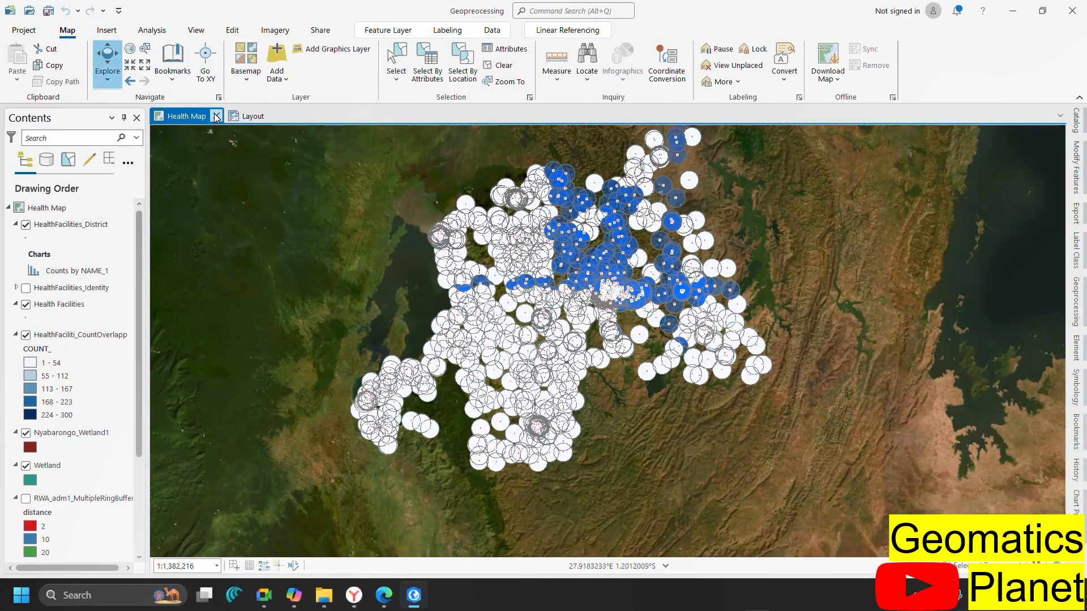
Examine the project's existing map layout and the page sizes offered for a new layout
{"action": "left_click", "coordinate": [237, 117]}
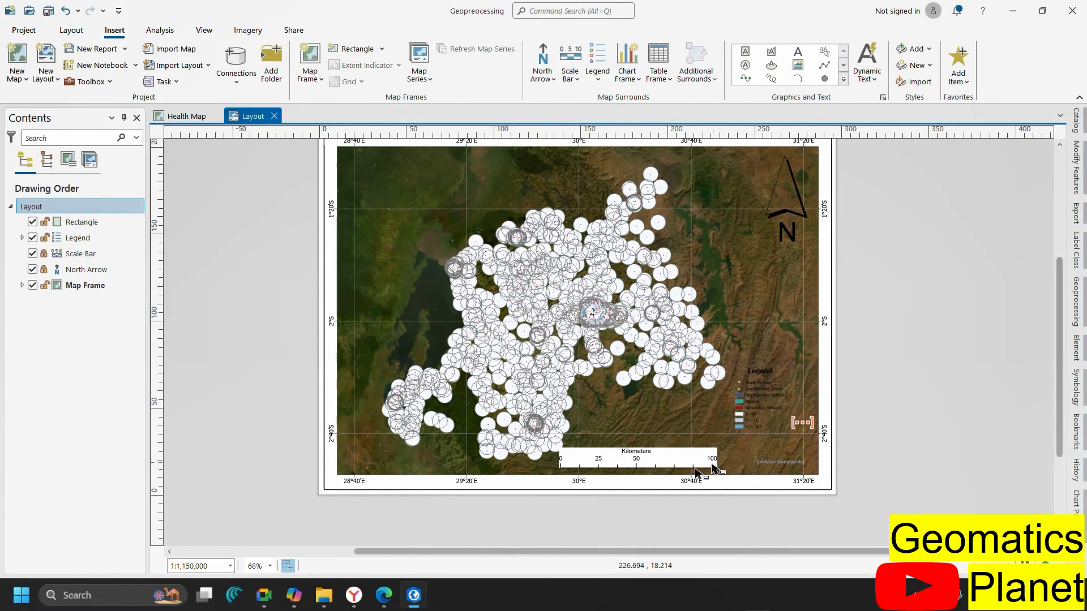
{"action": "scroll", "coordinate": [492, 487], "scroll_direction": "down", "scroll_amount": 3}
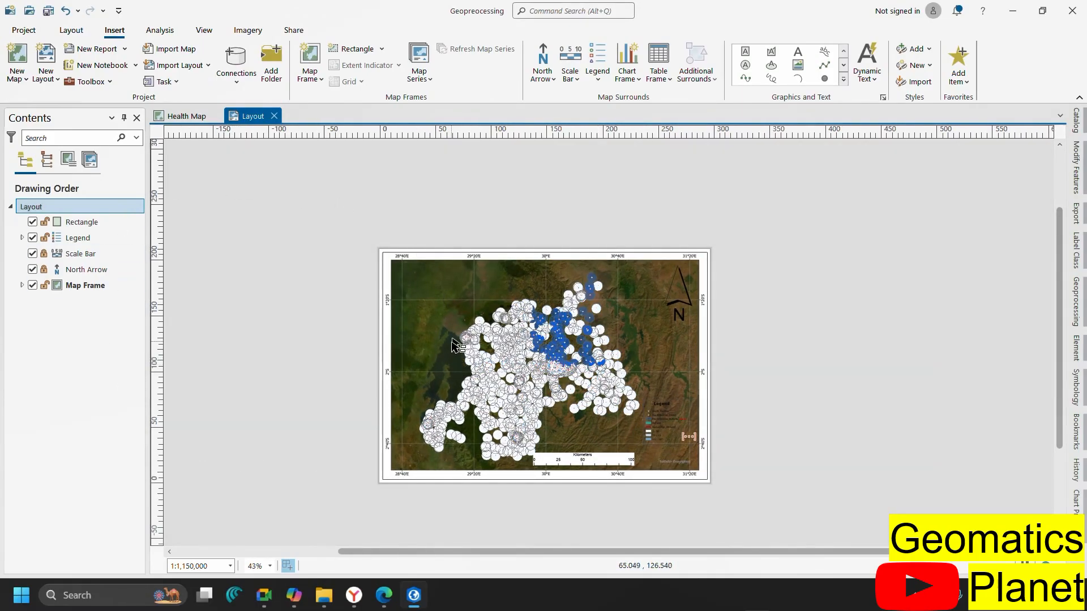
{"action": "left_click", "coordinate": [57, 79]}
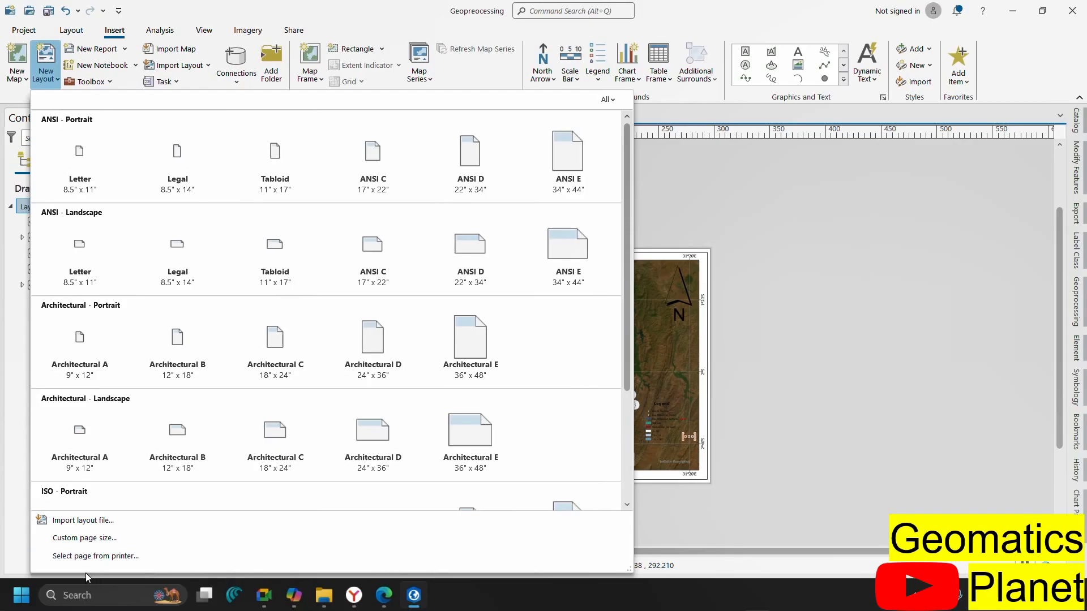
{"action": "scroll", "coordinate": [219, 338], "scroll_direction": "down", "scroll_amount": 3}
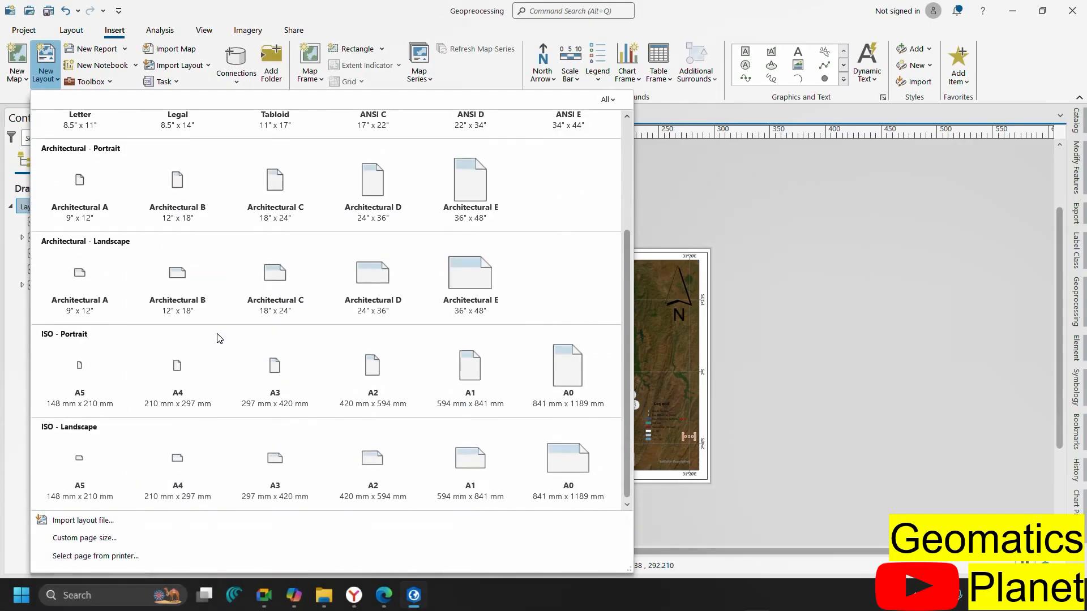
{"action": "left_click", "coordinate": [1031, 69]}
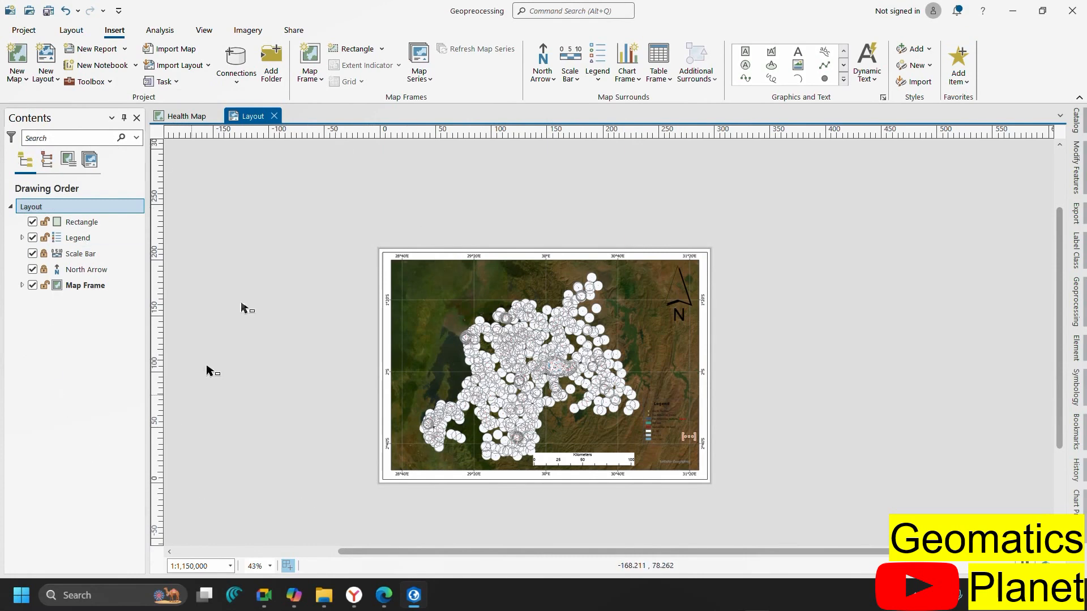
{"action": "scroll", "coordinate": [425, 350], "scroll_direction": "up", "scroll_amount": 2}
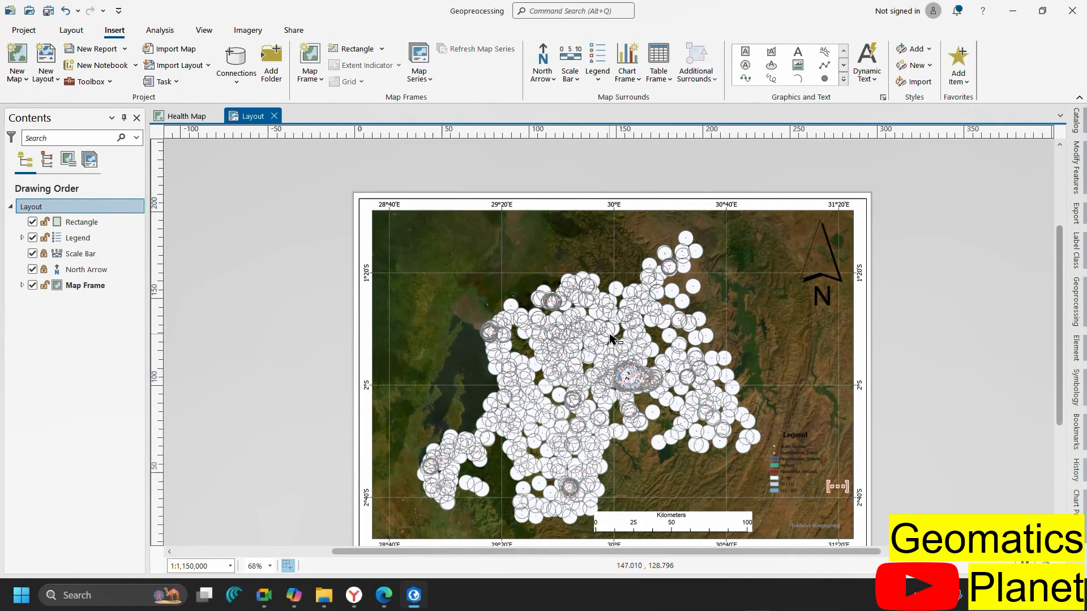
Start saving the project under a new name, and get the path of the Batch Sept 2025\ArcGIS Pro folder from File Explorer
{"action": "left_click", "coordinate": [24, 30]}
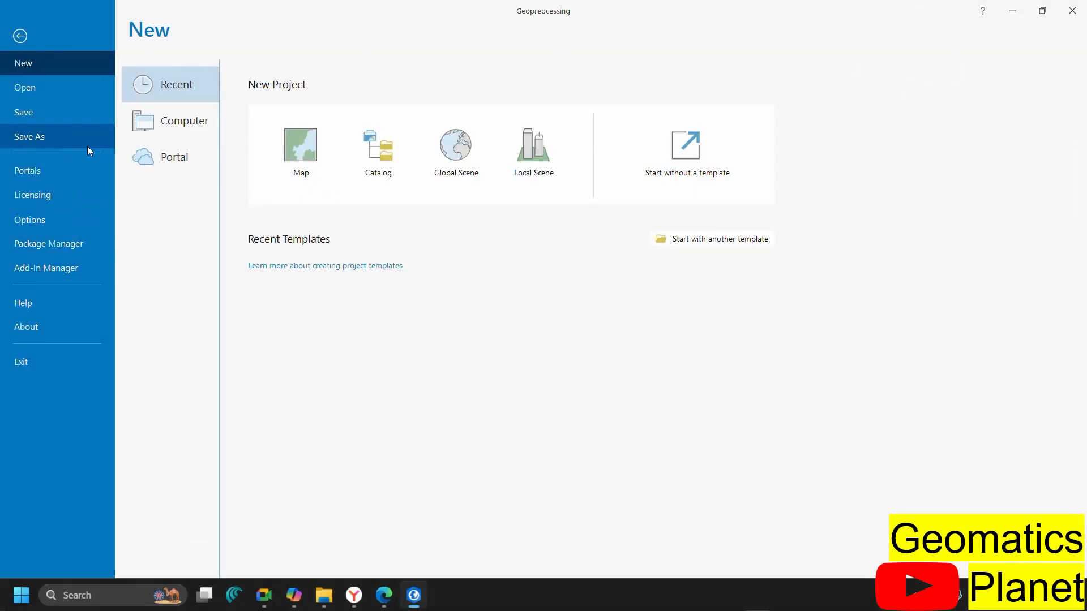
{"action": "left_click", "coordinate": [63, 138]}
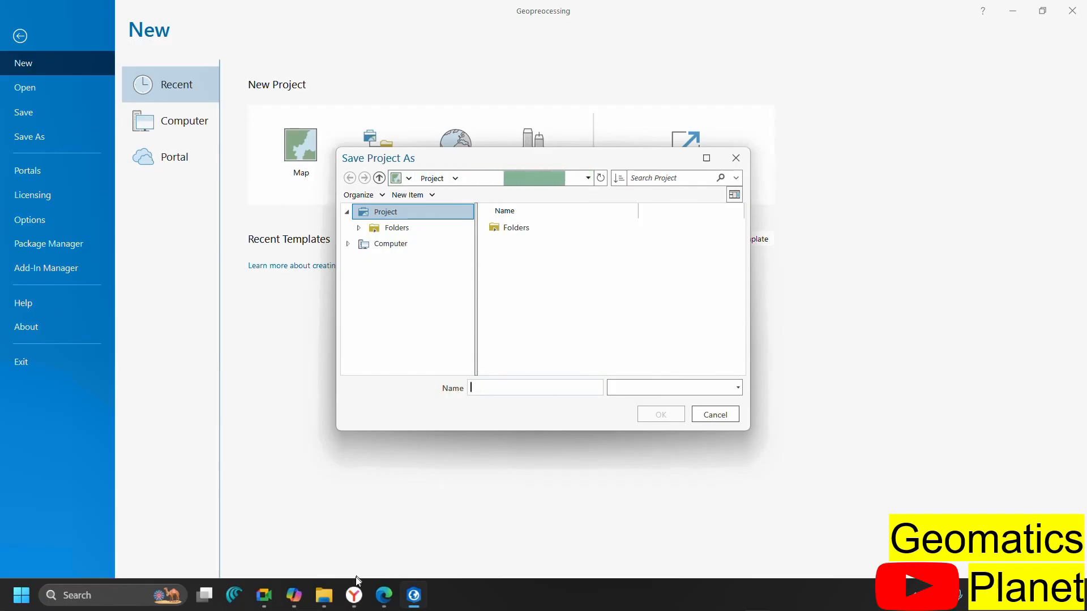
{"action": "mouse_move", "coordinate": [324, 595]}
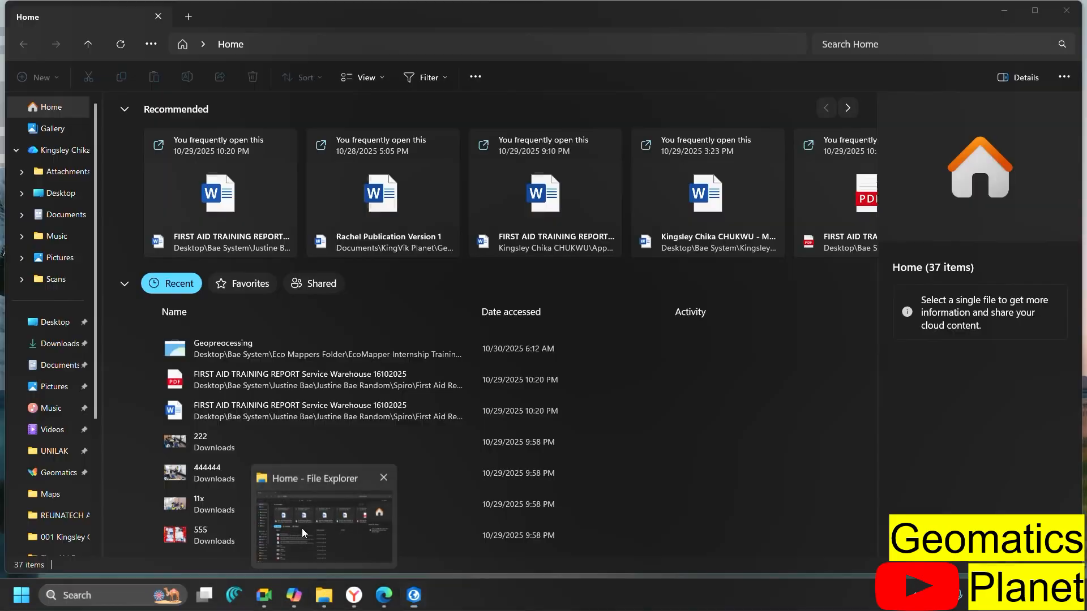
{"action": "left_click", "coordinate": [303, 532]}
{"action": "left_click", "coordinate": [53, 325]}
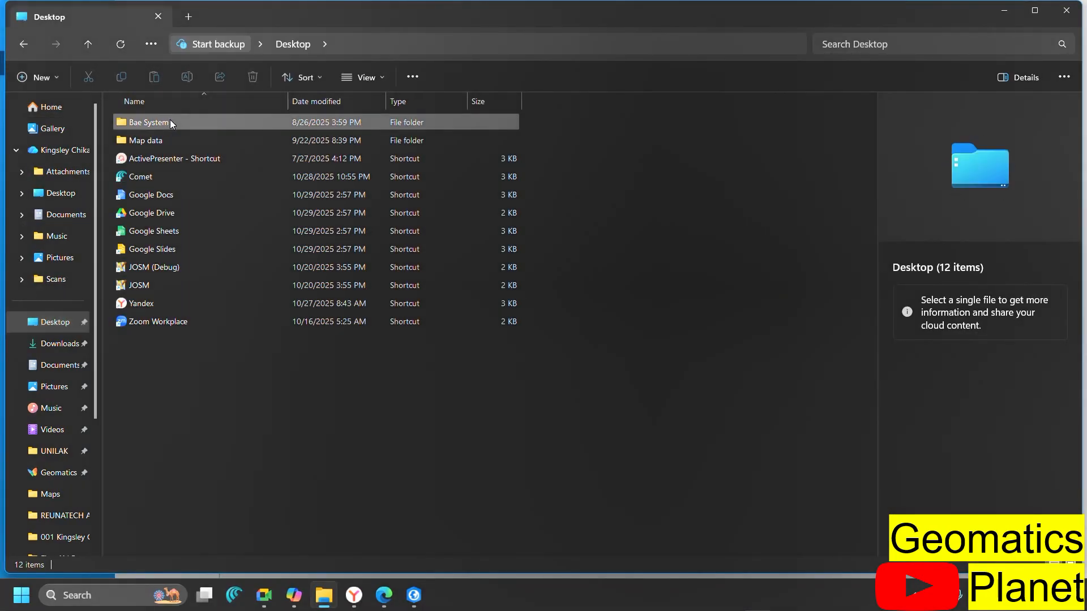
{"action": "left_click", "coordinate": [169, 120]}
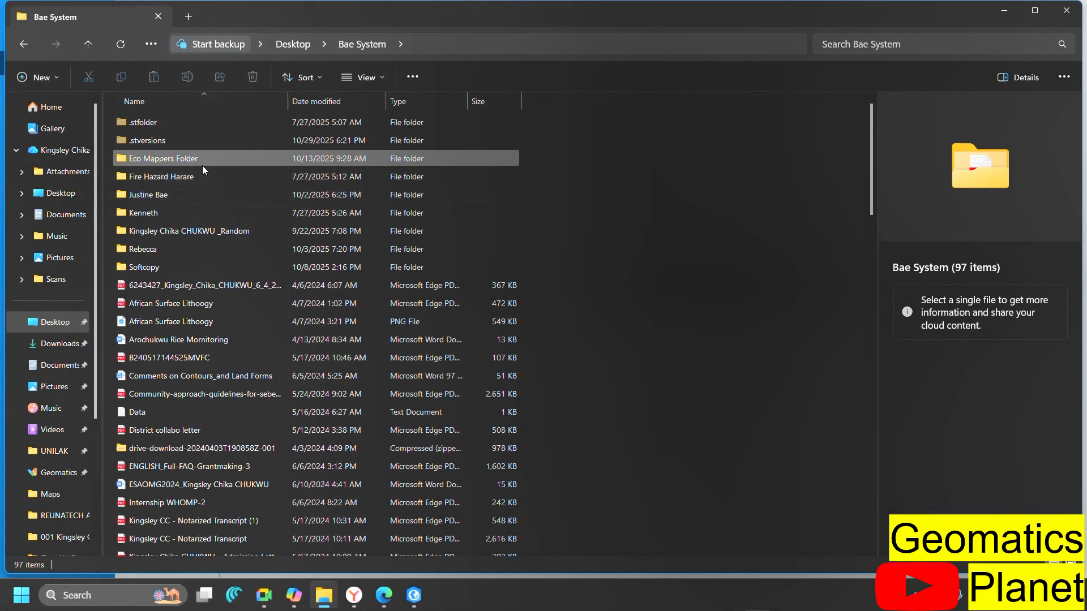
{"action": "double_click", "coordinate": [203, 164]}
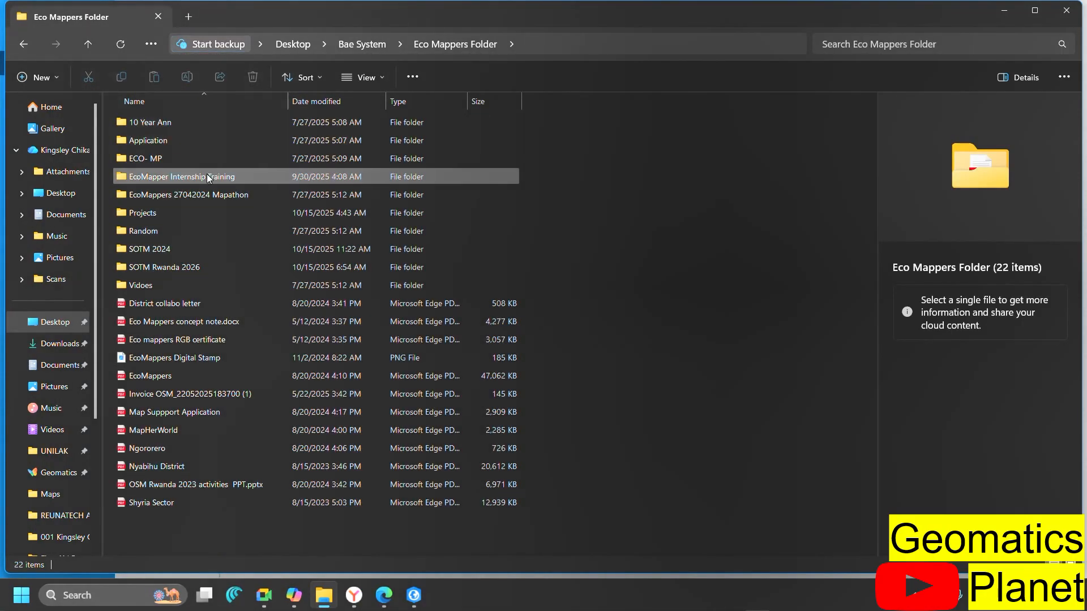
{"action": "double_click", "coordinate": [212, 170]}
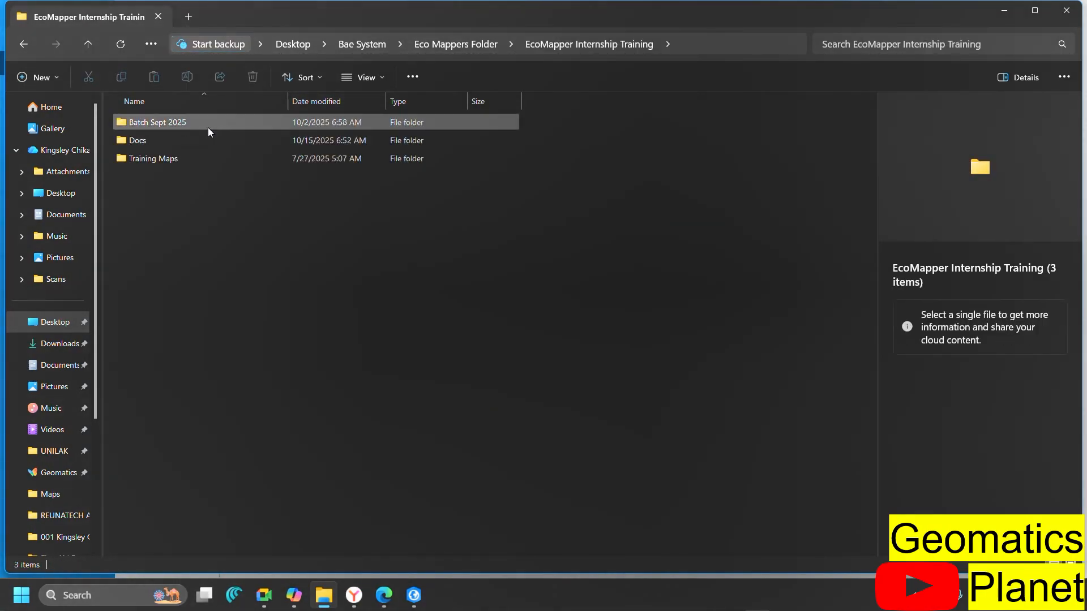
{"action": "left_click", "coordinate": [209, 127]}
{"action": "double_click", "coordinate": [229, 127]}
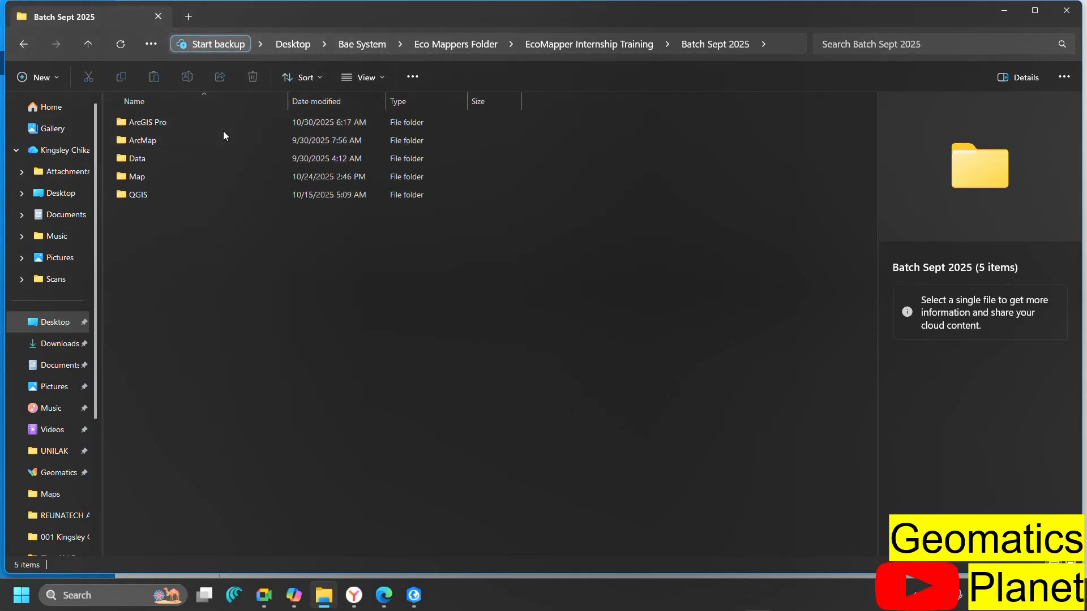
{"action": "double_click", "coordinate": [199, 129]}
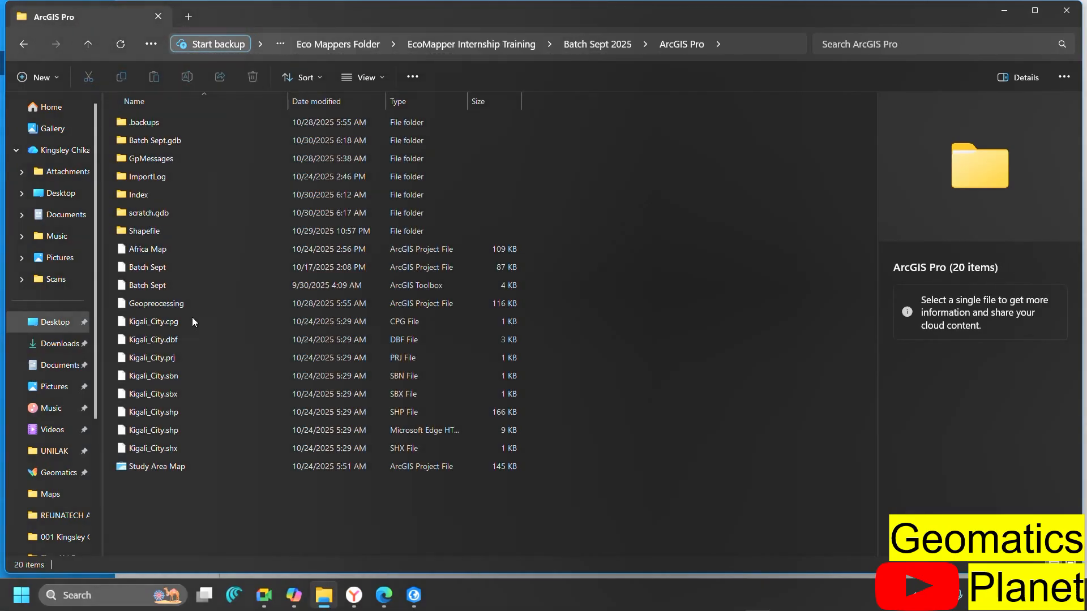
{"action": "left_click", "coordinate": [771, 44]}
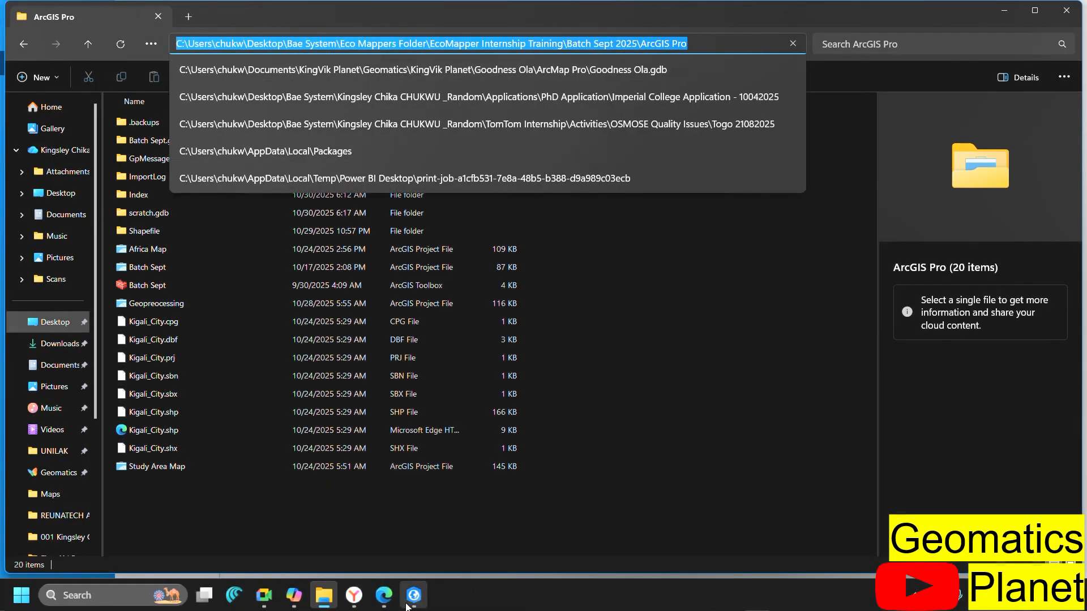
Back in ArcGIS Pro, save the project as "Join and Relate" in the folder at the copied path
{"action": "mouse_move", "coordinate": [413, 597]}
{"action": "left_click", "coordinate": [419, 547]}
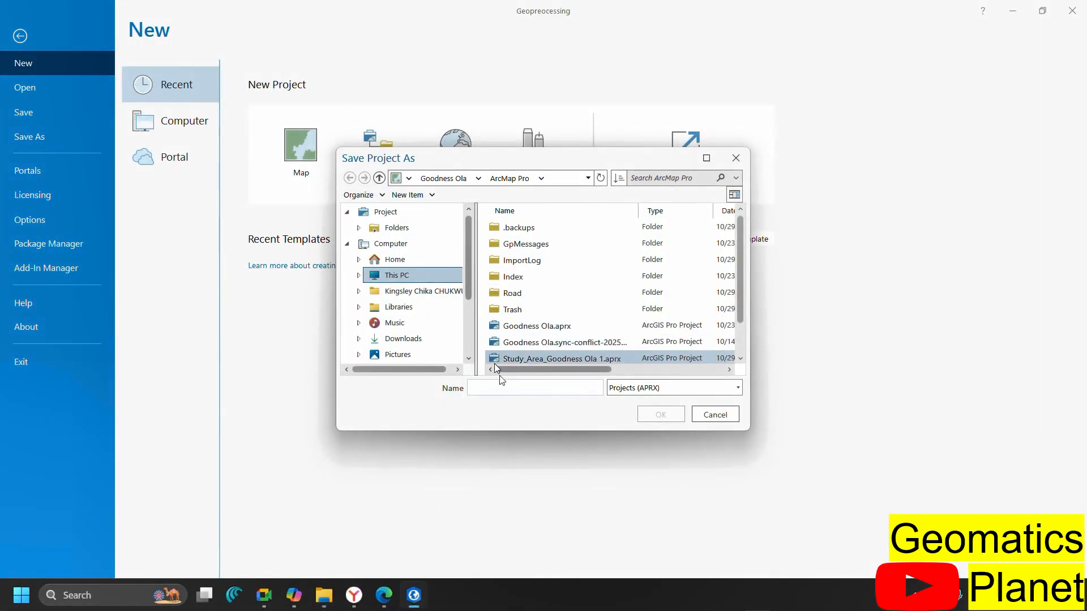
{"action": "key", "text": "ctrl+v"}
{"action": "key", "text": "Return"}
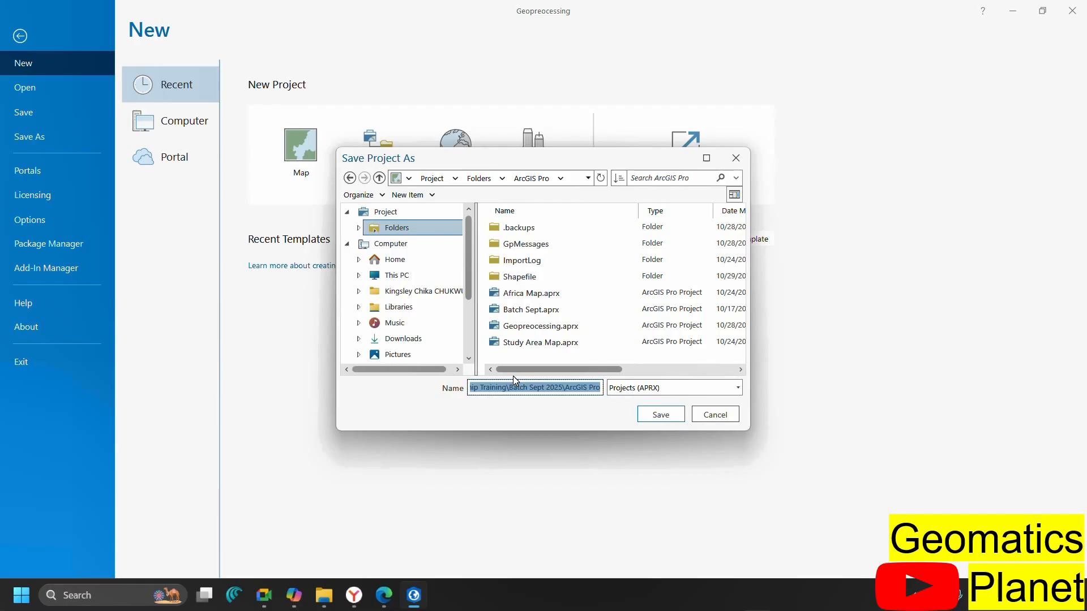
{"action": "type", "text": "Join a"}
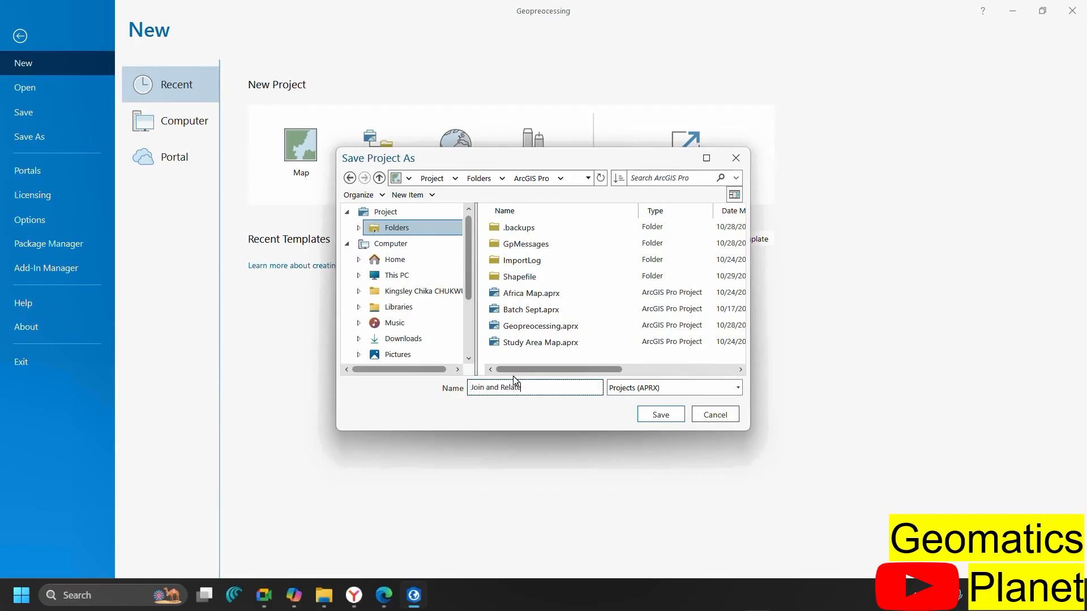
{"action": "type", "text": "nd Relate"}
{"action": "left_click", "coordinate": [661, 414]}
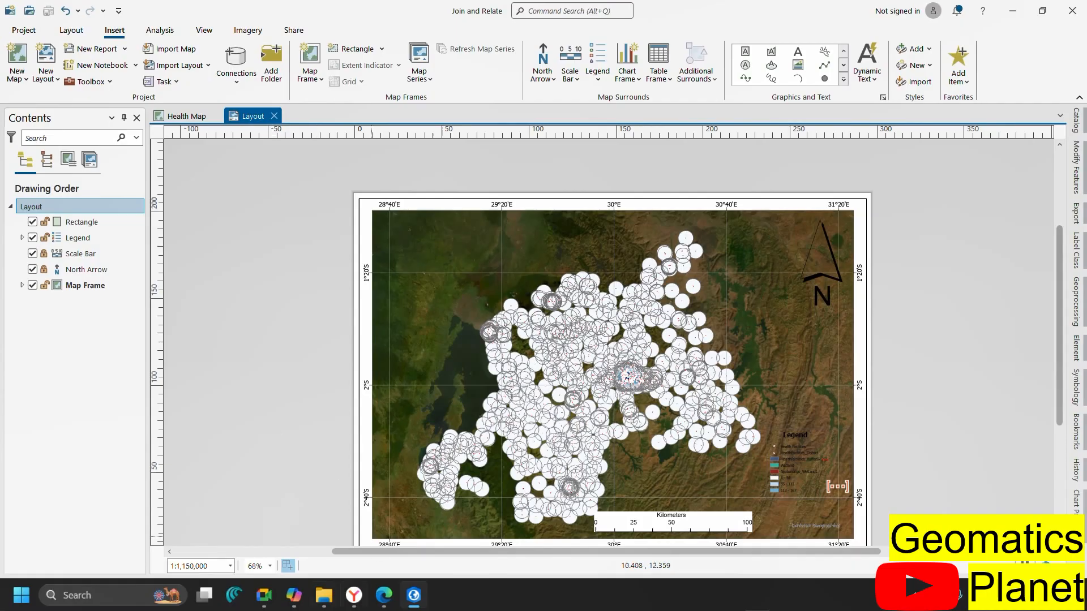
Switch to Edge and review the NISR Seasonal Agricultural Survey - Season A, 2025 page from its reference documents up to its introduction
{"action": "left_click", "coordinate": [384, 594]}
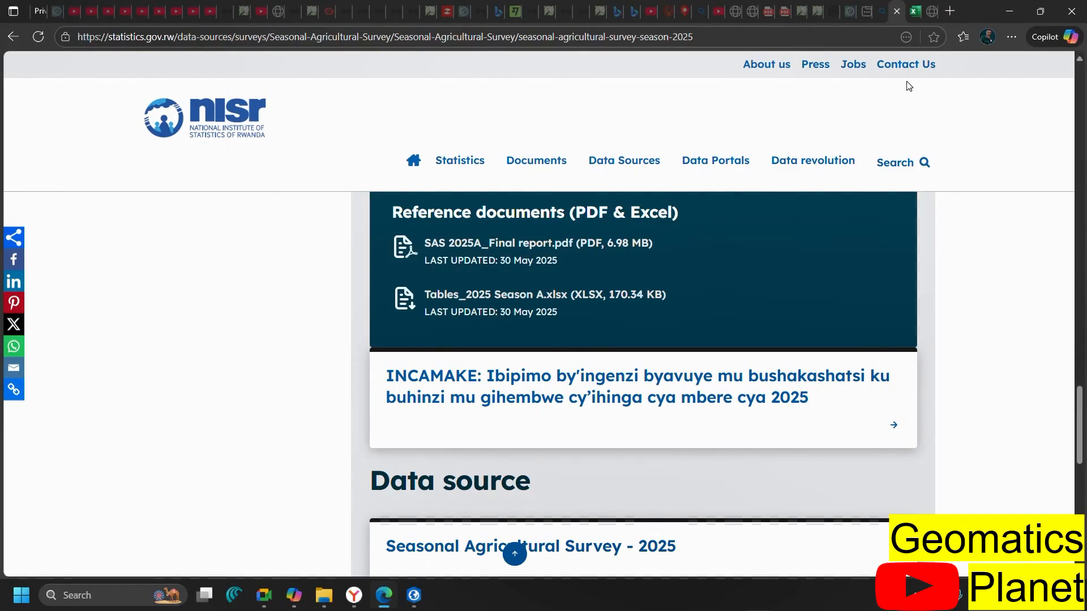
{"action": "scroll", "coordinate": [355, 223], "scroll_direction": "up", "scroll_amount": 1}
{"action": "scroll", "coordinate": [359, 220], "scroll_direction": "up", "scroll_amount": 6}
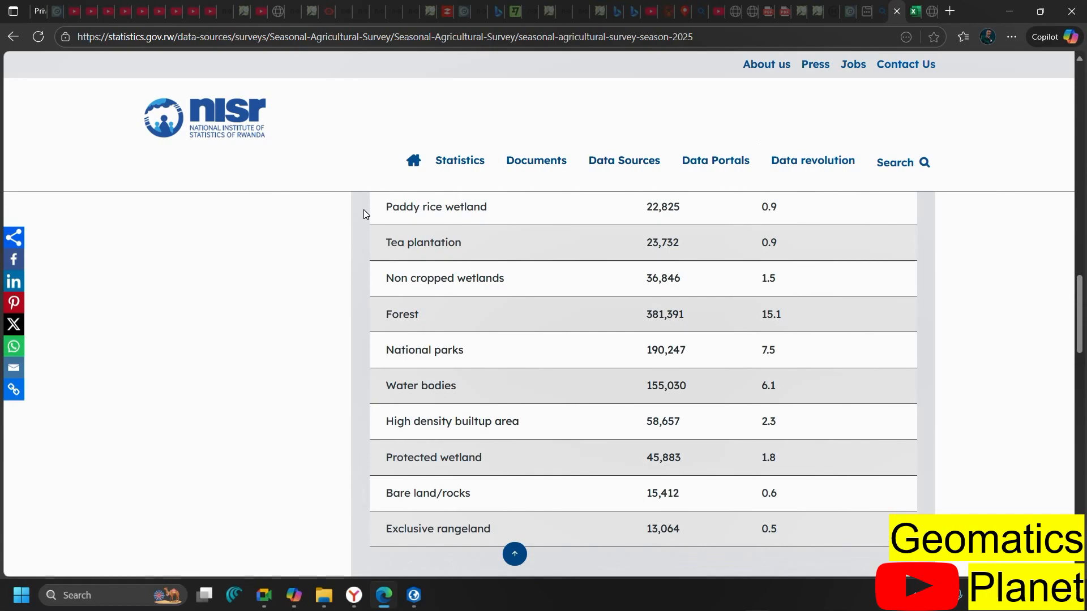
{"action": "scroll", "coordinate": [364, 214], "scroll_direction": "up", "scroll_amount": 10}
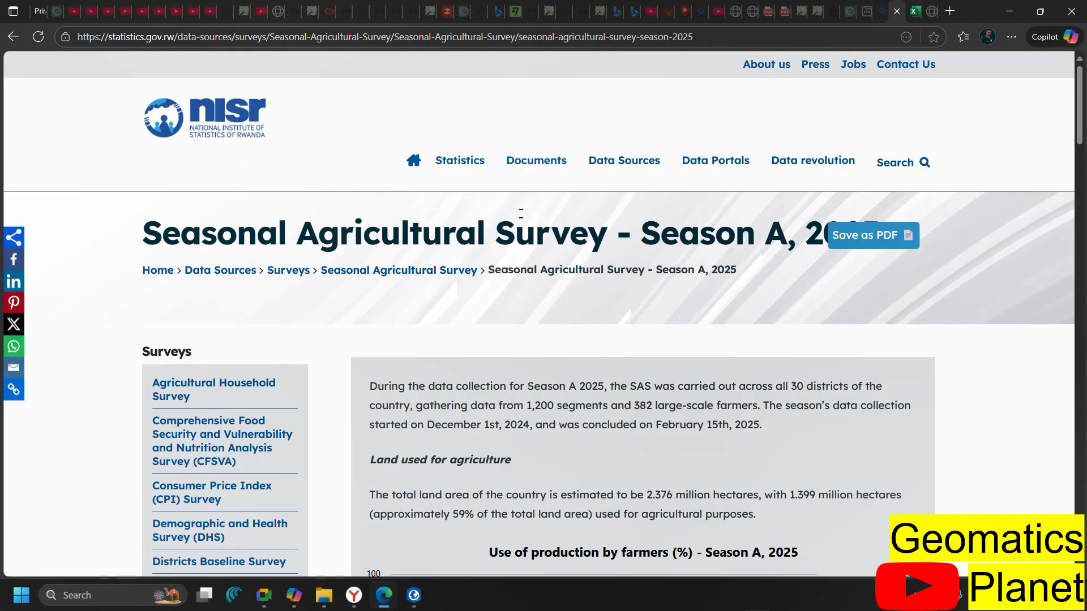
Open the NISR Data Sources page, view the list of censuses, and return to Data Sources
{"action": "left_click", "coordinate": [628, 179]}
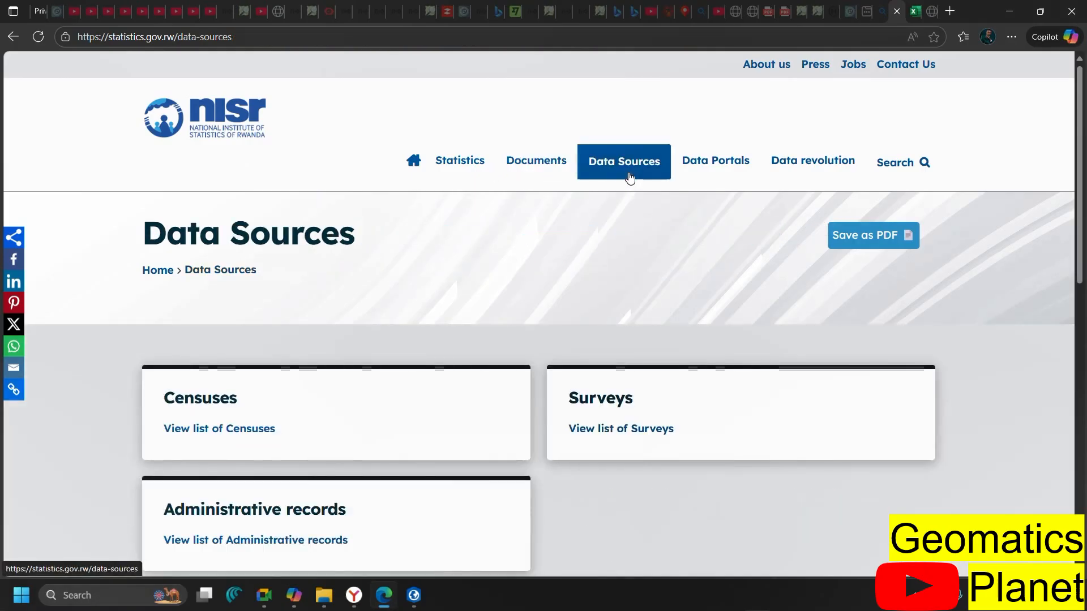
{"action": "scroll", "coordinate": [269, 491], "scroll_direction": "down", "scroll_amount": 1}
{"action": "scroll", "coordinate": [269, 491], "scroll_direction": "down", "scroll_amount": 3}
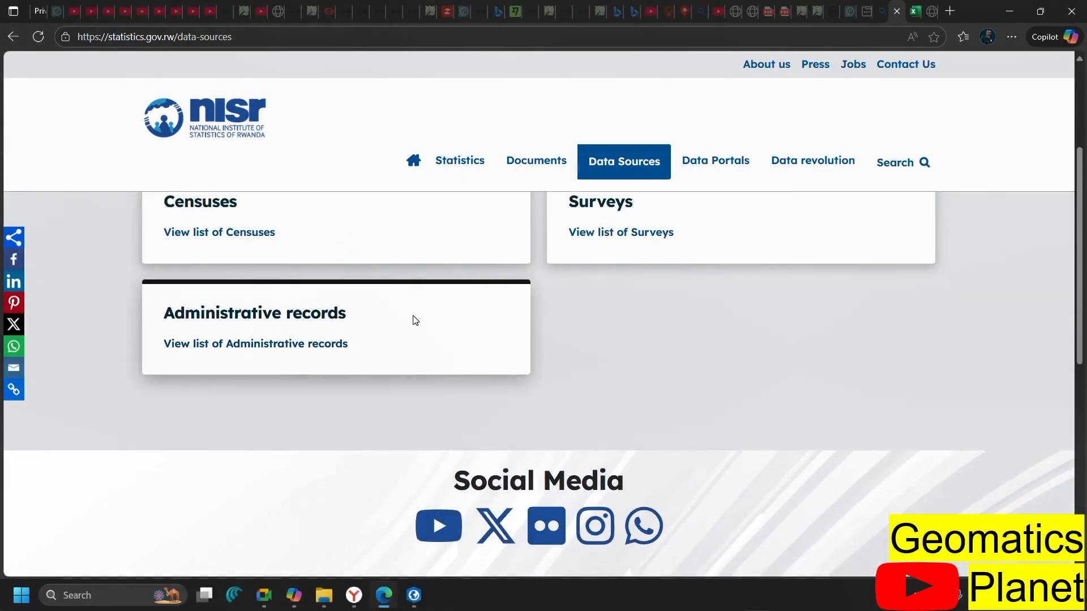
{"action": "scroll", "coordinate": [474, 332], "scroll_direction": "up", "scroll_amount": 2}
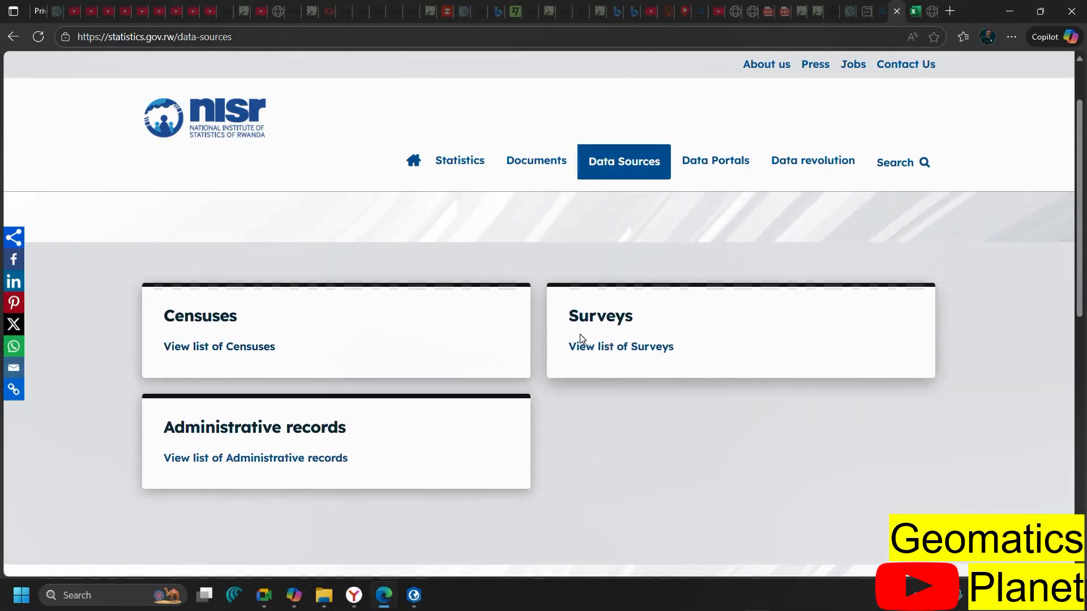
{"action": "left_click", "coordinate": [251, 353]}
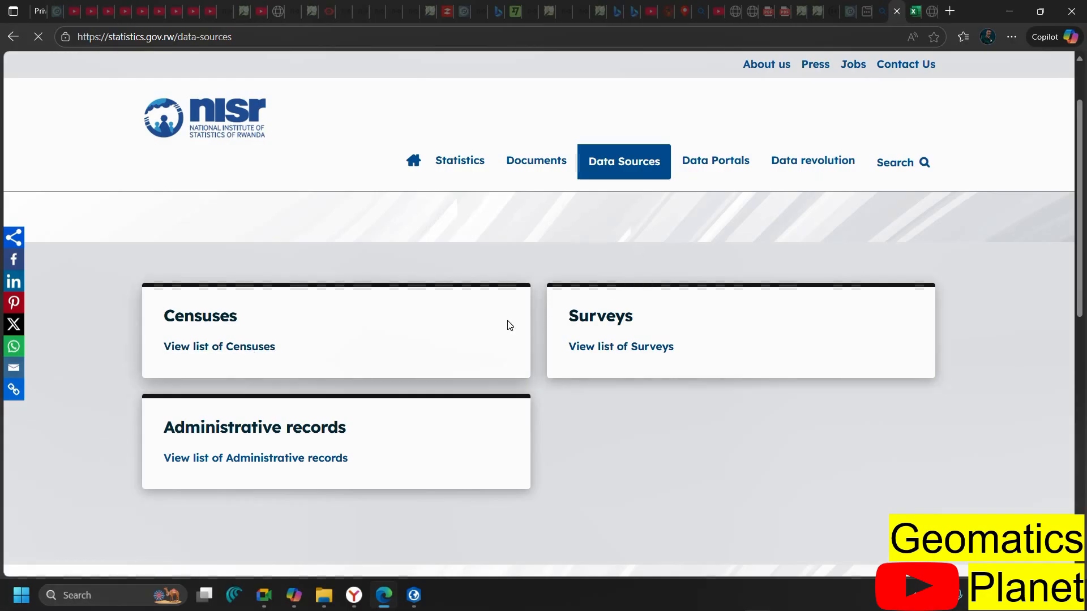
{"action": "scroll", "coordinate": [217, 357], "scroll_direction": "down", "scroll_amount": 5}
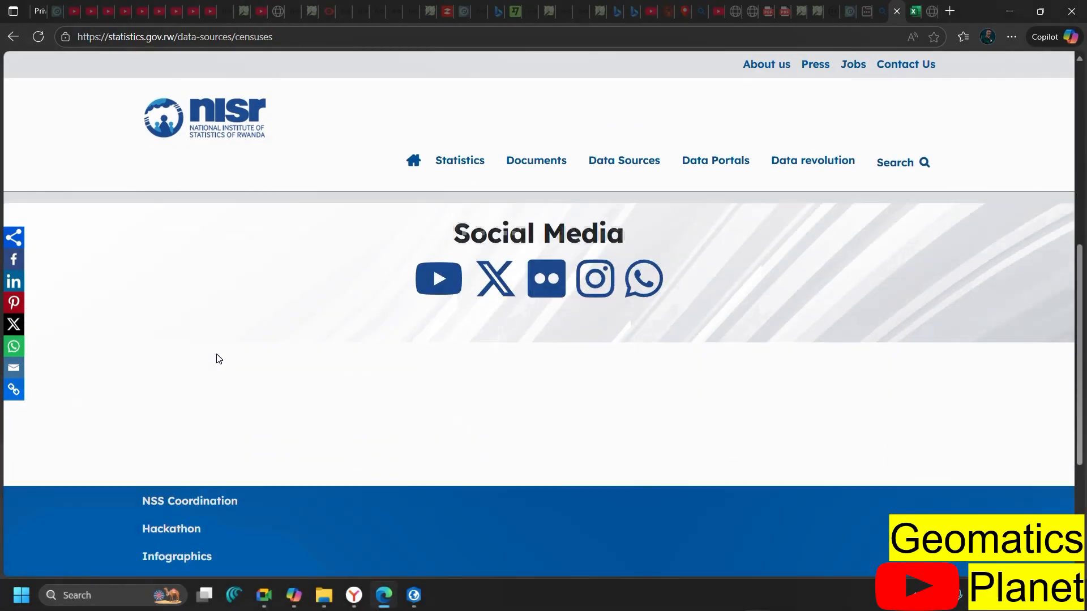
{"action": "scroll", "coordinate": [216, 358], "scroll_direction": "up", "scroll_amount": 4}
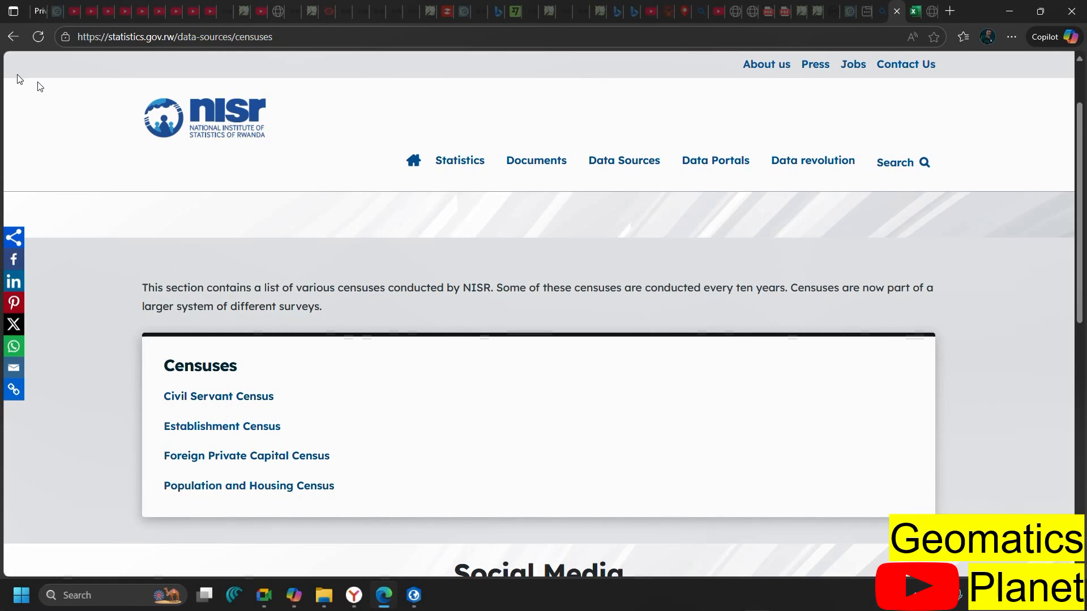
{"action": "left_click", "coordinate": [13, 37]}
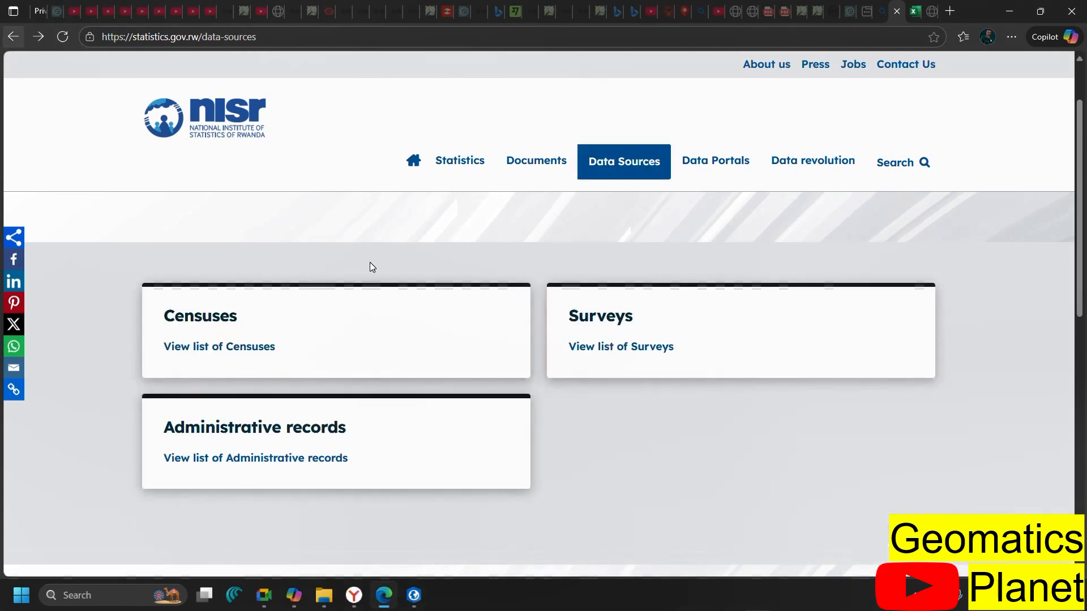
Open the list of surveys and look through the available NISR surveys
{"action": "left_click", "coordinate": [589, 347]}
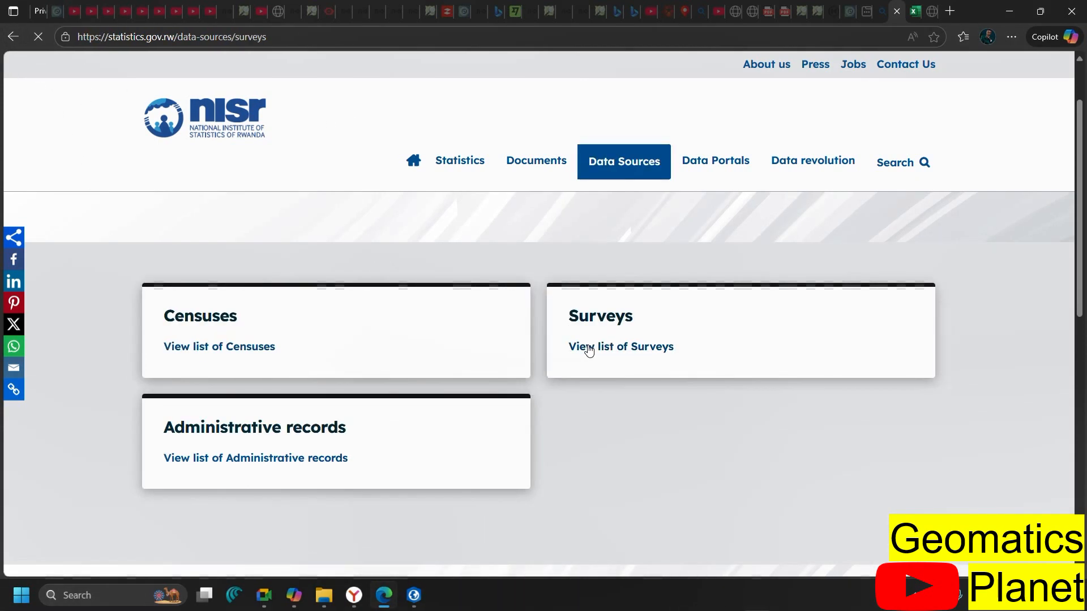
{"action": "scroll", "coordinate": [402, 450], "scroll_direction": "down", "scroll_amount": 5}
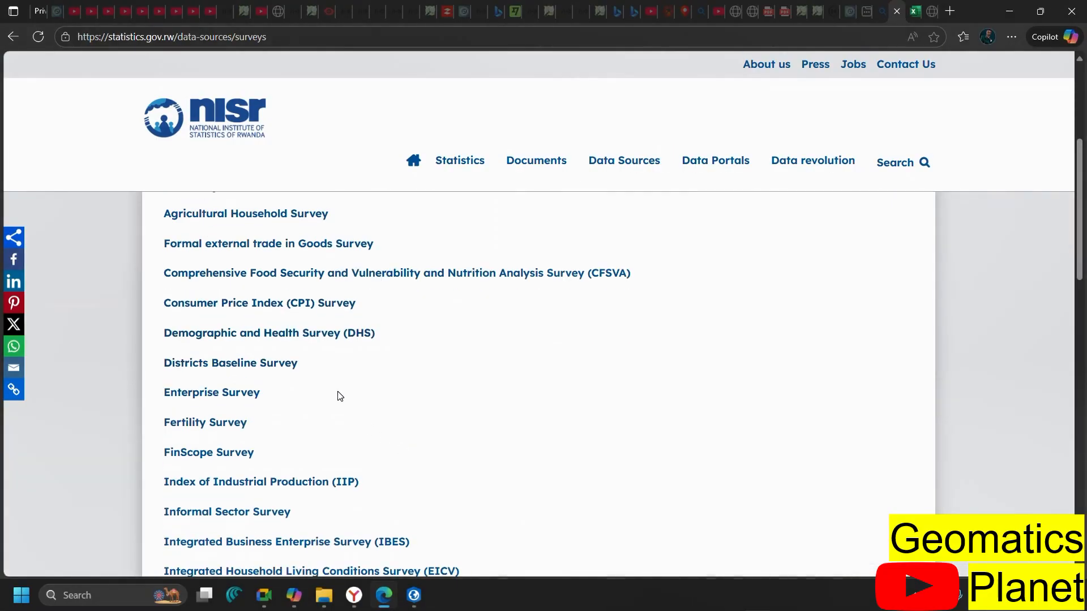
{"action": "scroll", "coordinate": [317, 309], "scroll_direction": "down", "scroll_amount": 10}
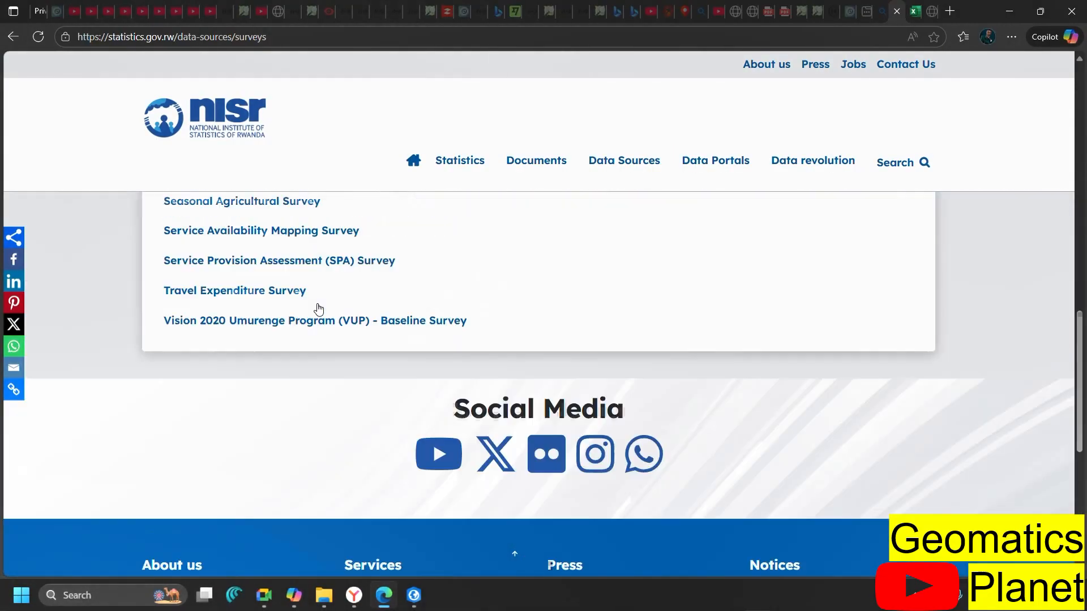
{"action": "scroll", "coordinate": [318, 309], "scroll_direction": "up", "scroll_amount": 5}
{"action": "scroll", "coordinate": [319, 308], "scroll_direction": "down", "scroll_amount": 3}
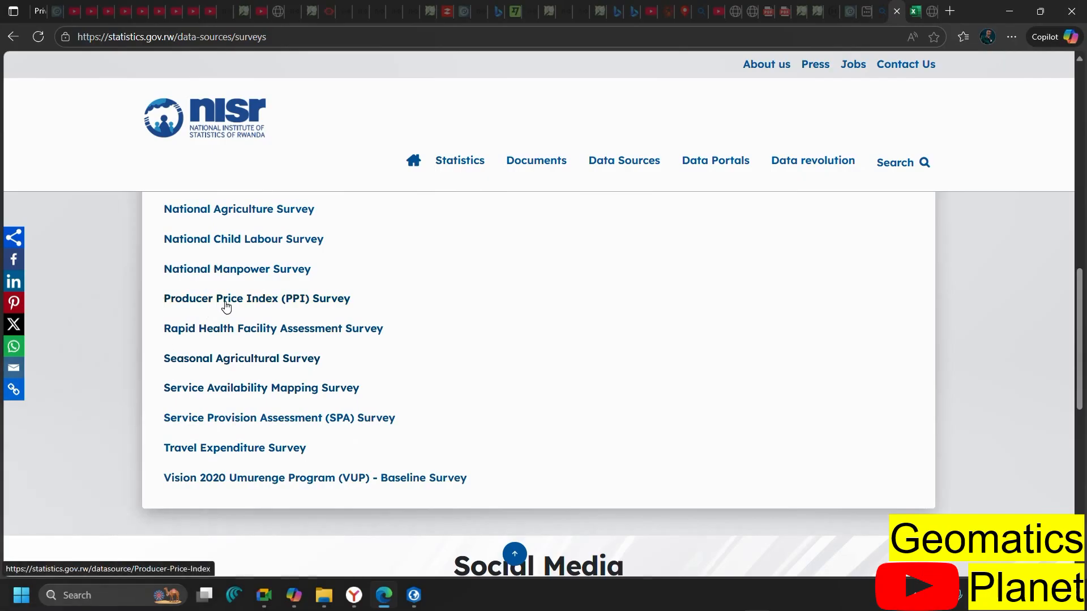
{"action": "scroll", "coordinate": [227, 307], "scroll_direction": "up", "scroll_amount": 2}
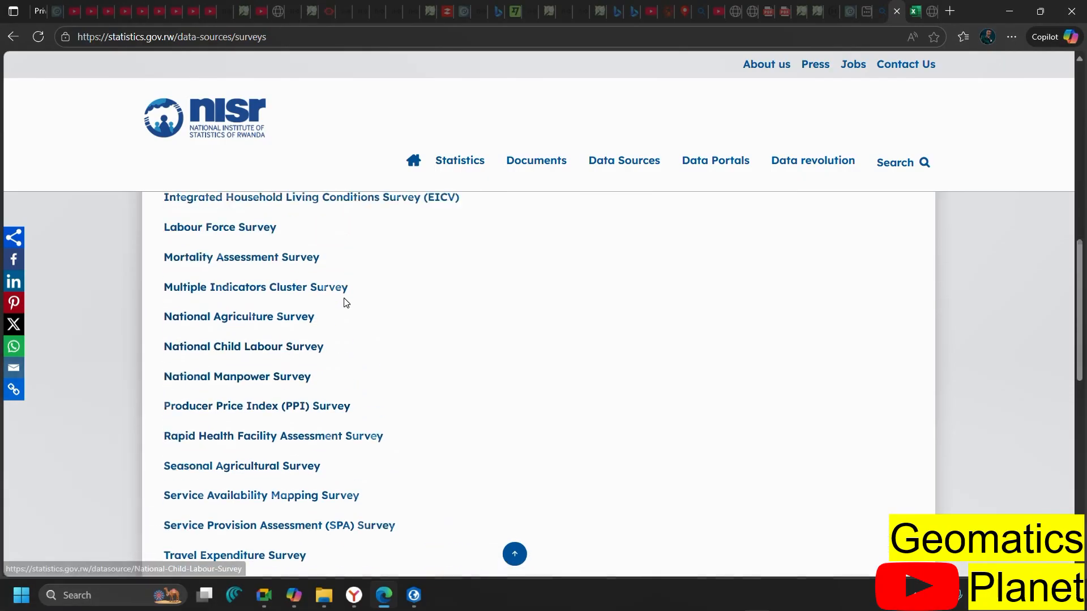
Leave the surveys list for Data Sources, view the list of administrative records, and return to Data Sources
{"action": "scroll", "coordinate": [347, 303], "scroll_direction": "up", "scroll_amount": 1}
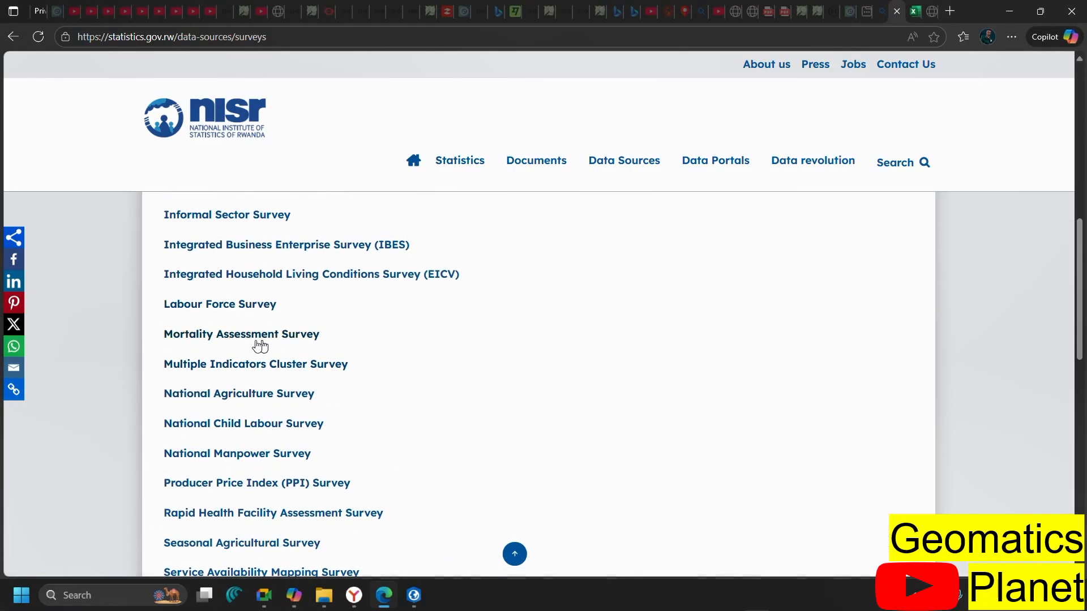
{"action": "scroll", "coordinate": [240, 318], "scroll_direction": "up", "scroll_amount": 8}
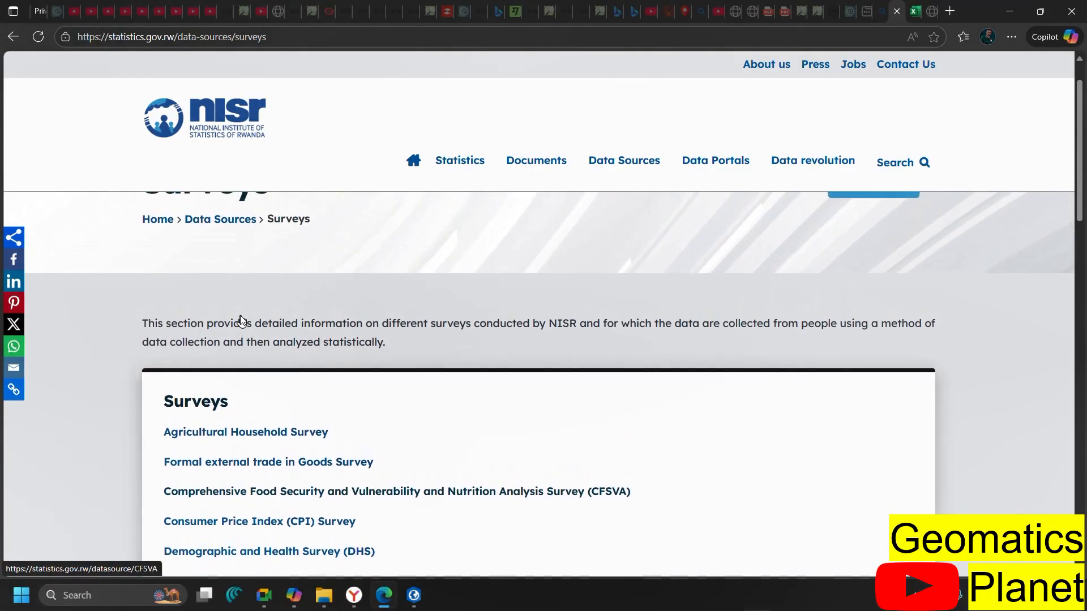
{"action": "left_click", "coordinate": [13, 37]}
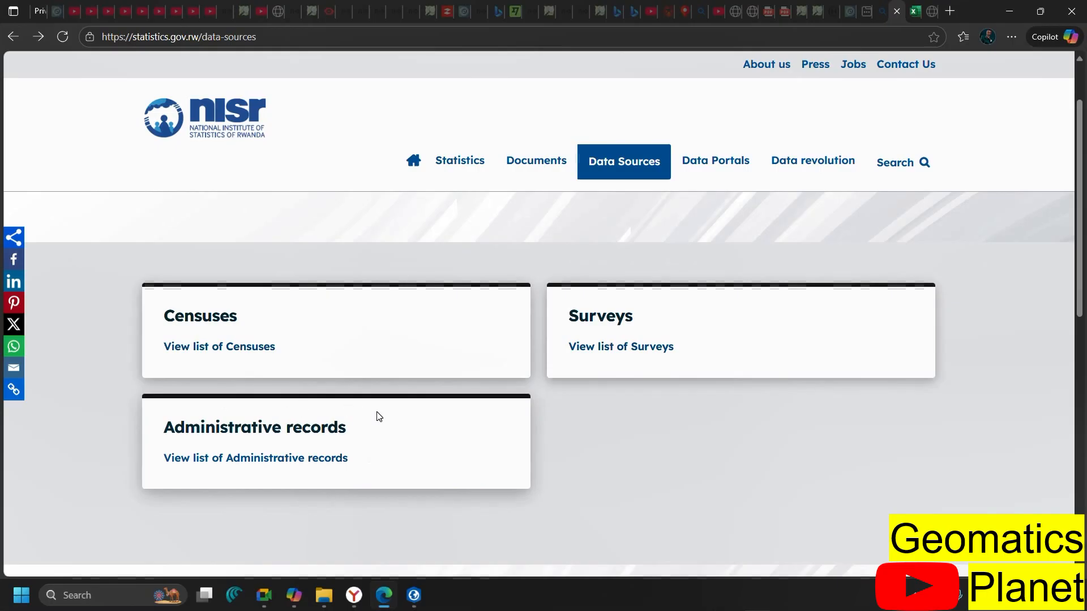
{"action": "left_click", "coordinate": [262, 459]}
{"action": "scroll", "coordinate": [577, 301], "scroll_direction": "down", "scroll_amount": 5}
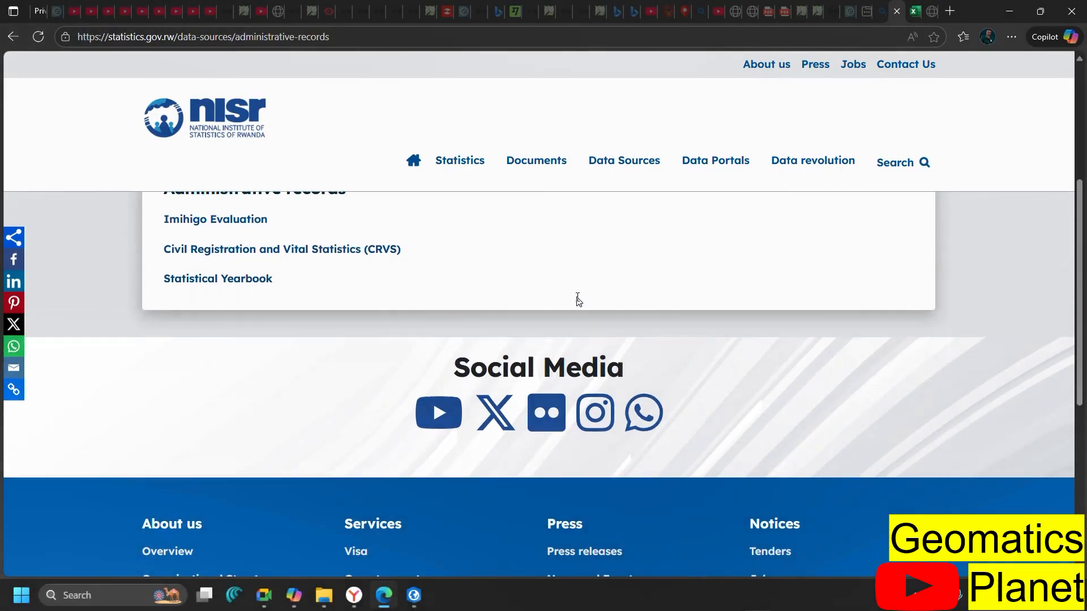
{"action": "scroll", "coordinate": [267, 440], "scroll_direction": "up", "scroll_amount": 2}
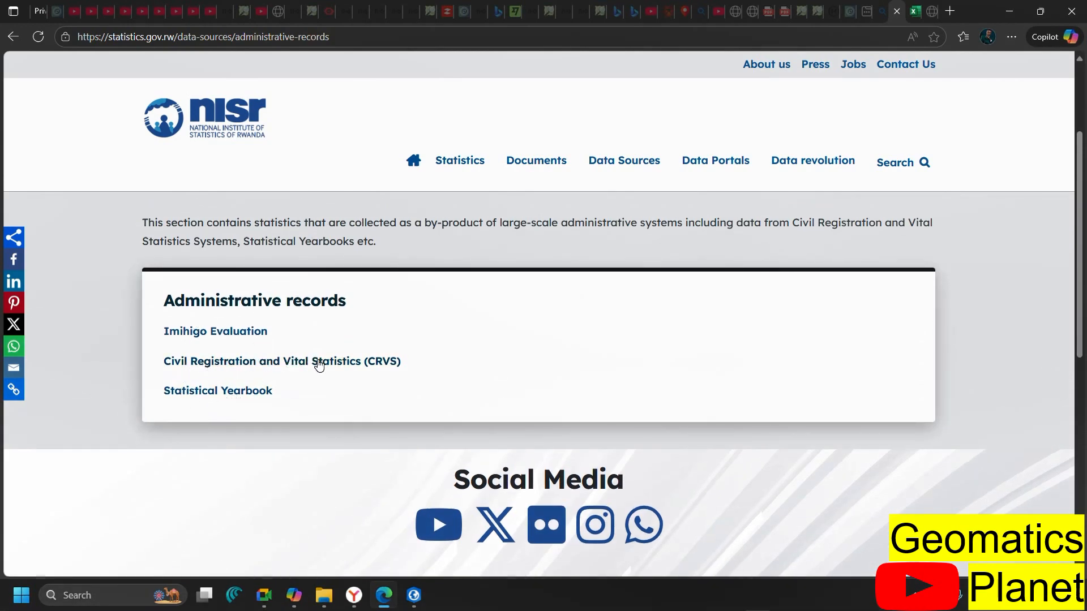
{"action": "left_click", "coordinate": [13, 36]}
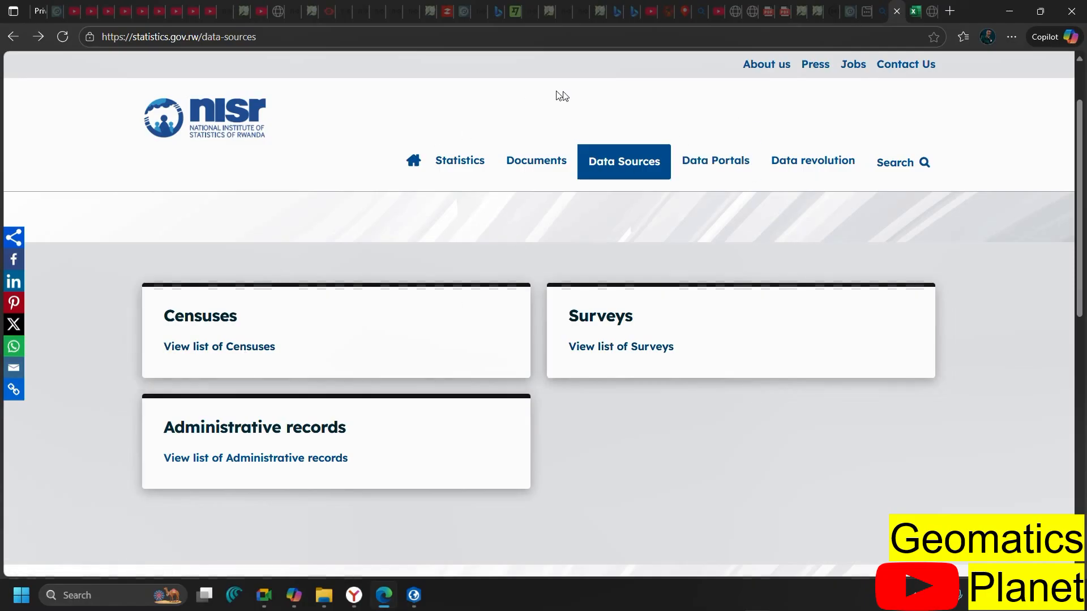
Switch to the Tables_2025 Season A workbook and view Tables 1 and 2 on land cover classes and strata
{"action": "left_click", "coordinate": [913, 17]}
{"action": "scroll", "coordinate": [386, 333], "scroll_direction": "up", "scroll_amount": 1}
{"action": "scroll", "coordinate": [386, 333], "scroll_direction": "up", "scroll_amount": 6}
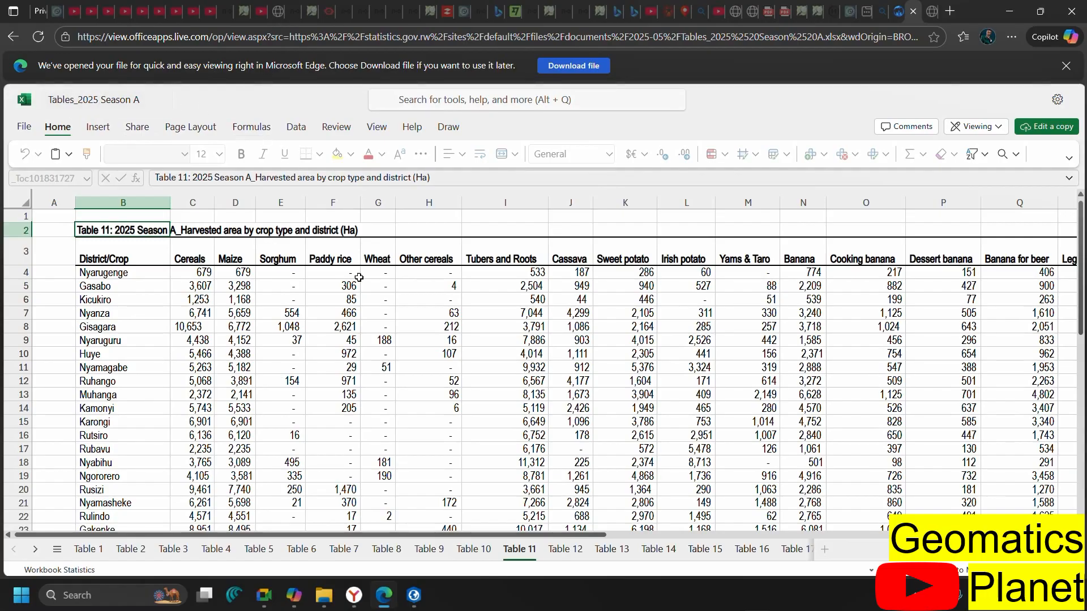
{"action": "left_click", "coordinate": [89, 550]}
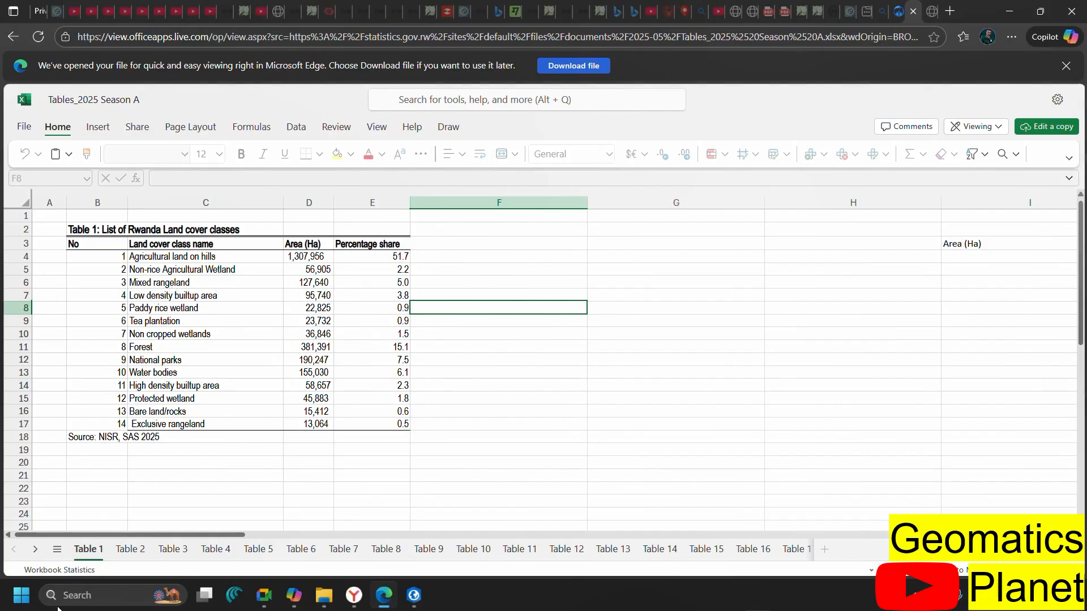
{"action": "left_click", "coordinate": [130, 549]}
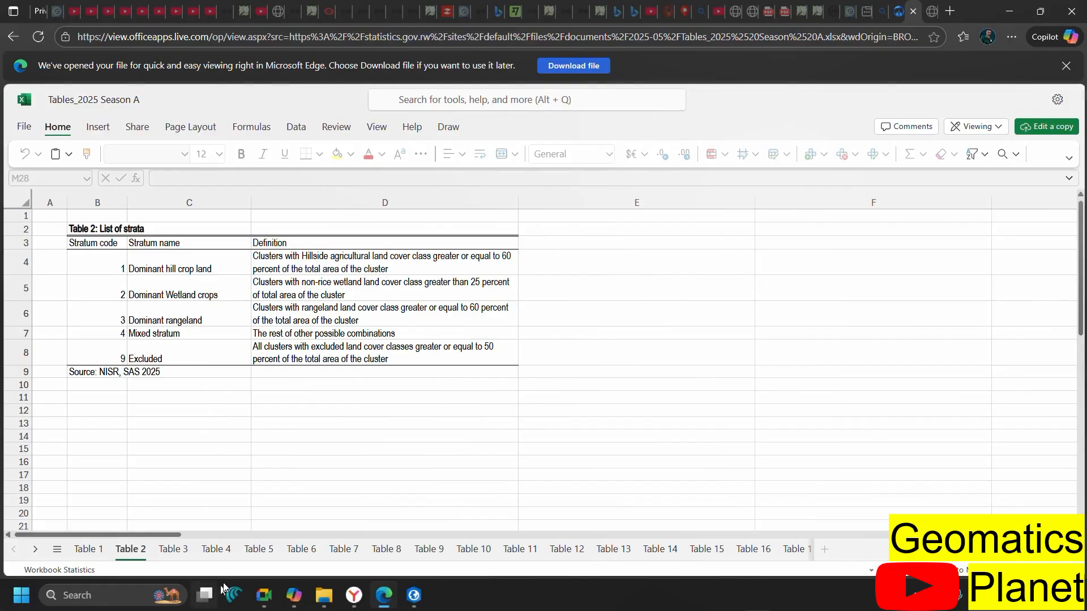
Review Tables 3 and 4 on the population and sampled segments per district by stratum
{"action": "left_click", "coordinate": [174, 549]}
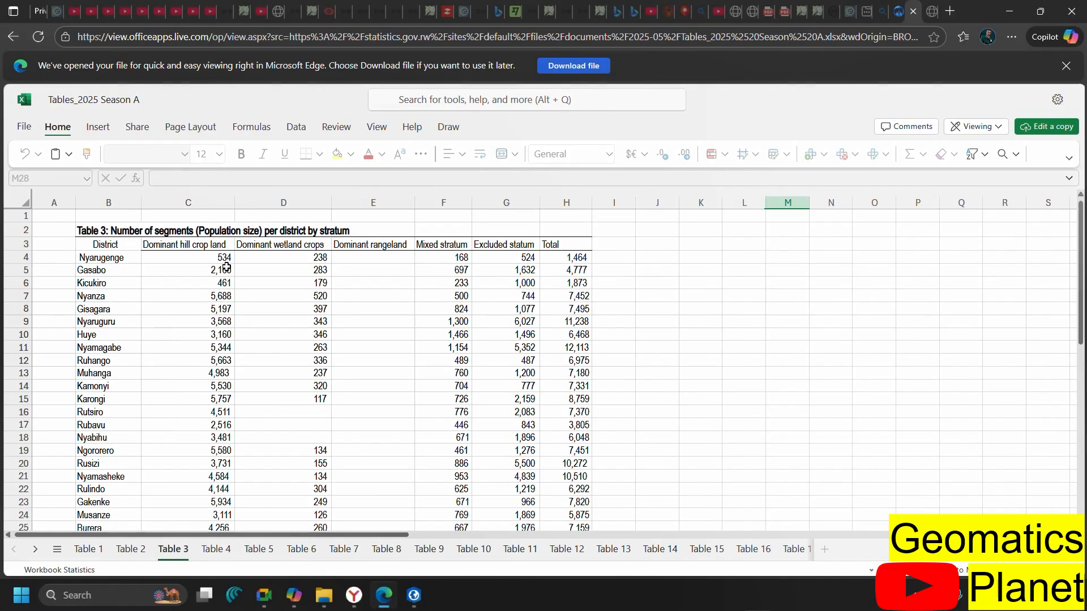
{"action": "scroll", "coordinate": [226, 415], "scroll_direction": "down", "scroll_amount": 7}
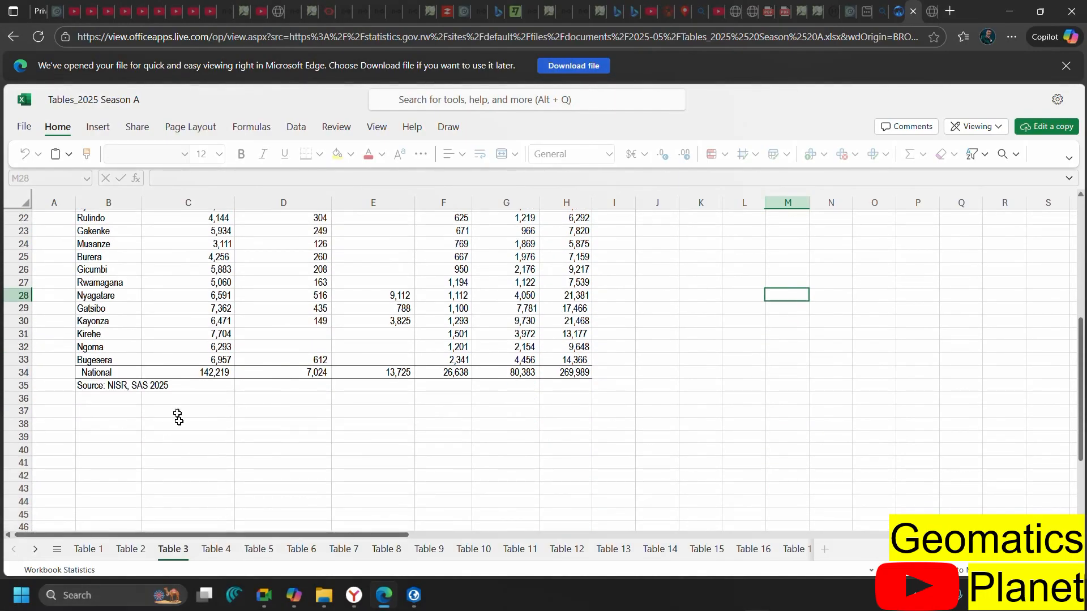
{"action": "left_click", "coordinate": [215, 549]}
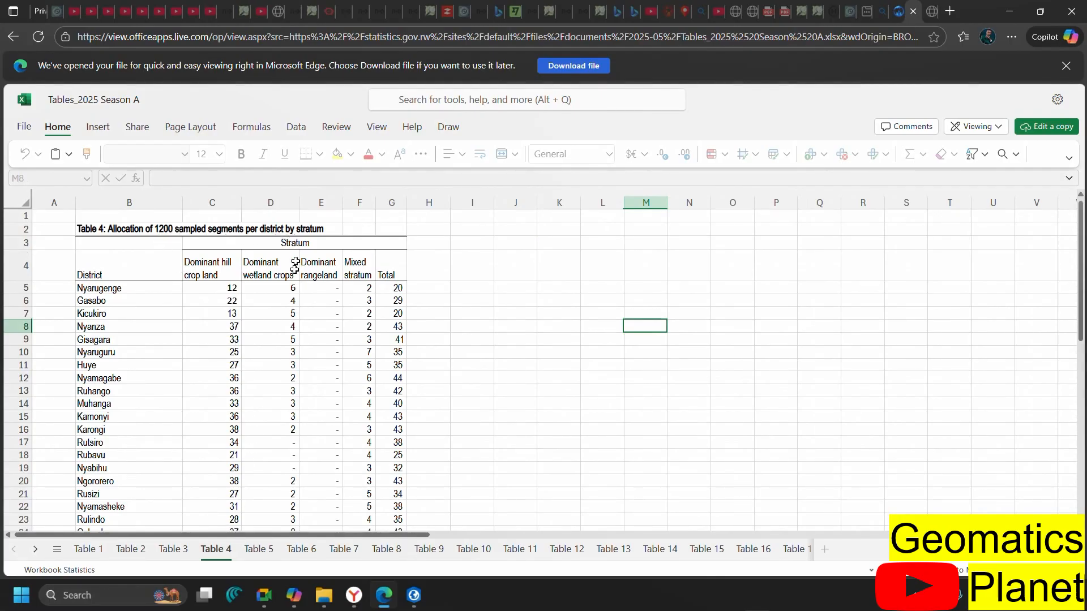
{"action": "scroll", "coordinate": [265, 272], "scroll_direction": "down", "scroll_amount": 7}
{"action": "scroll", "coordinate": [284, 400], "scroll_direction": "up", "scroll_amount": 2}
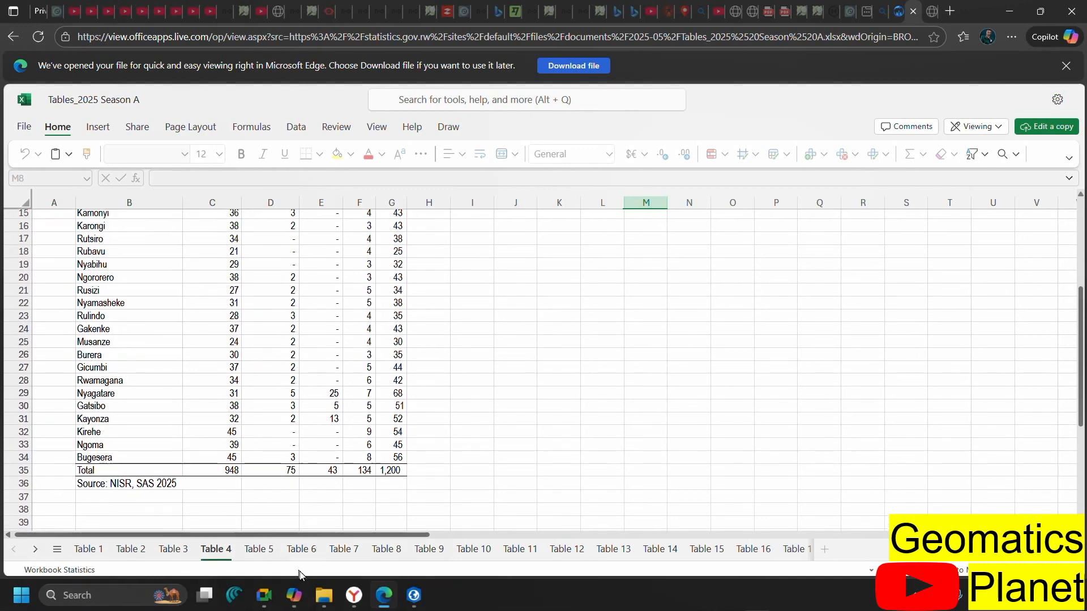
Look through Tables 5 to 7, then examine Table 8 on agricultural land use per district down its rows
{"action": "left_click", "coordinate": [259, 549]}
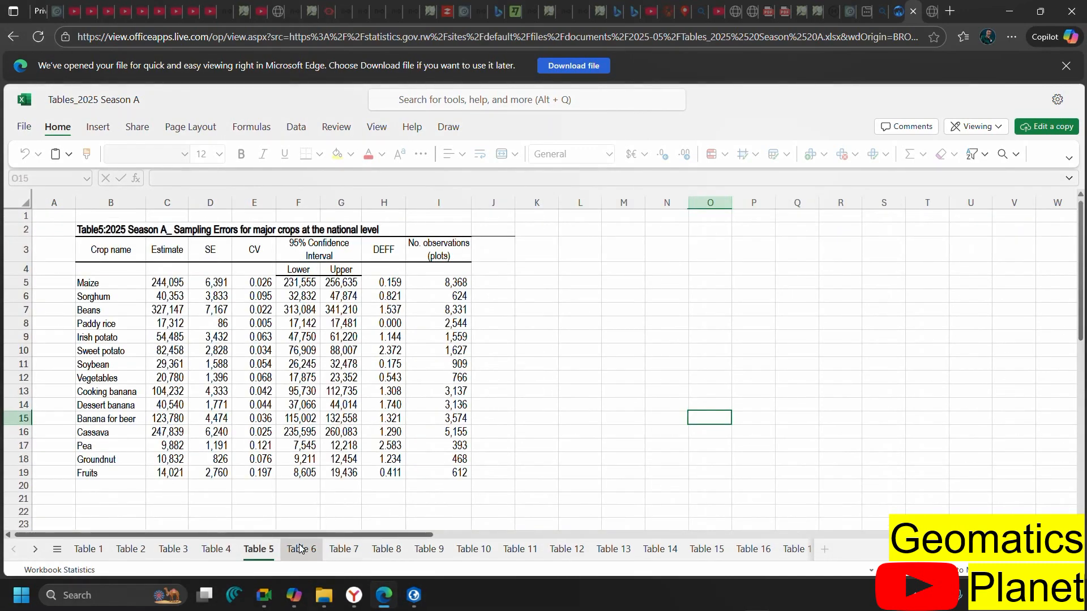
{"action": "left_click", "coordinate": [303, 549]}
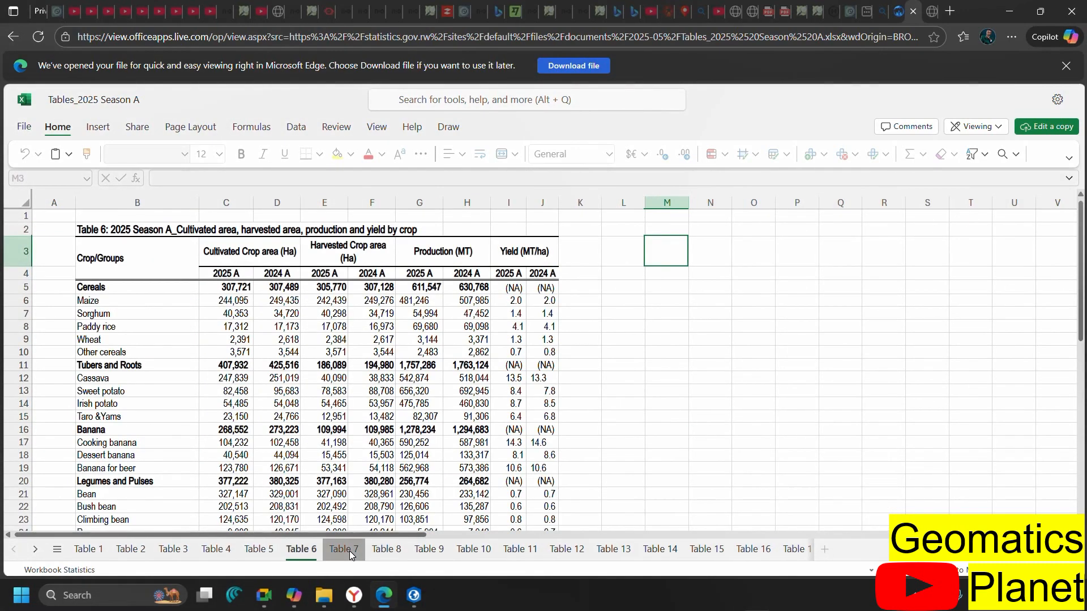
{"action": "left_click", "coordinate": [347, 549]}
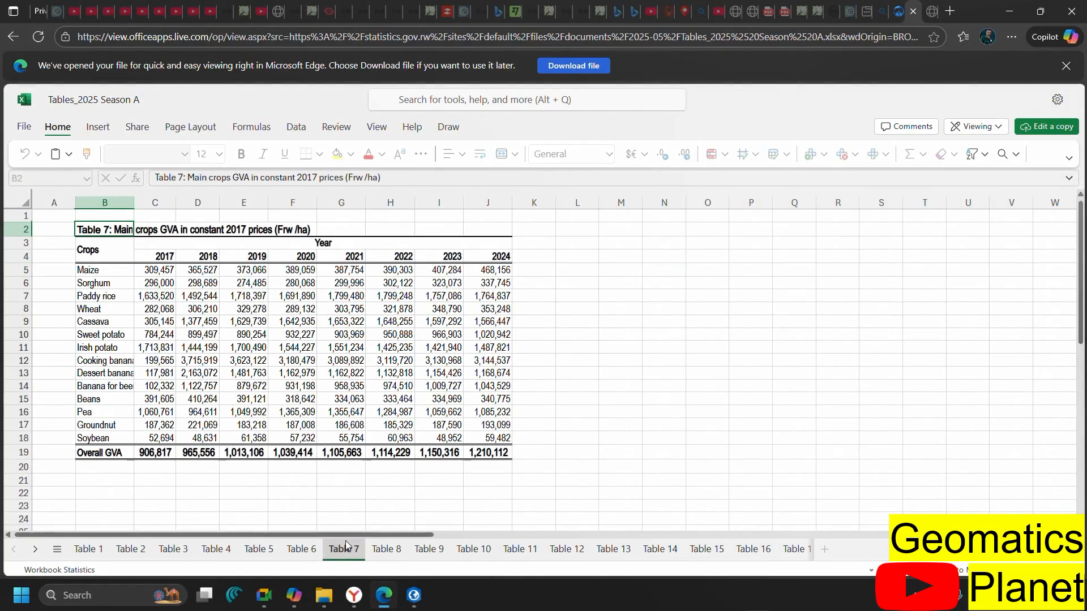
{"action": "left_click", "coordinate": [386, 549]}
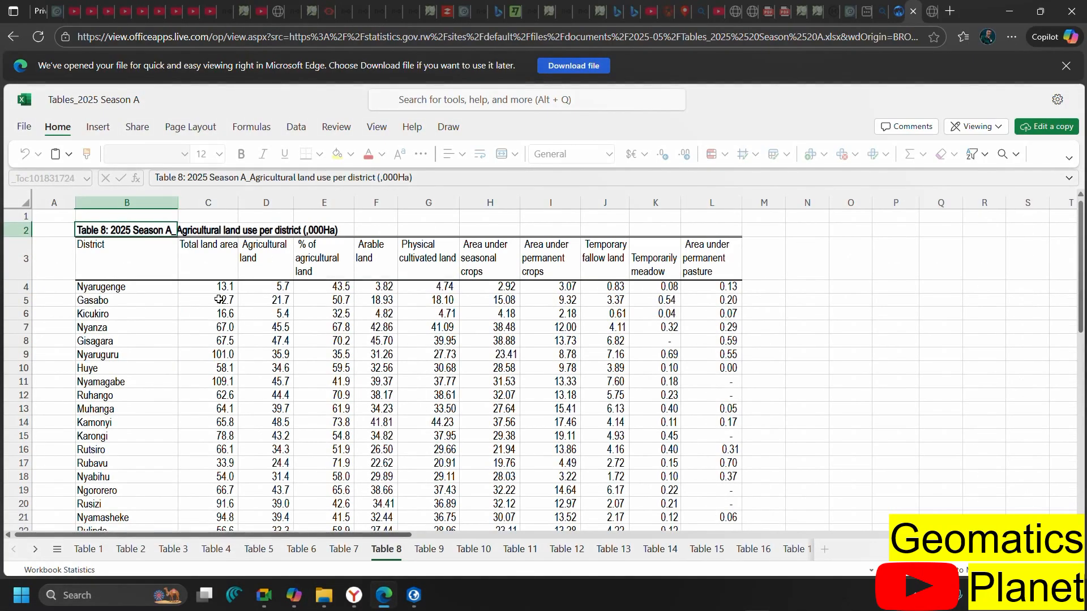
{"action": "scroll", "coordinate": [219, 300], "scroll_direction": "down", "scroll_amount": 8}
{"action": "scroll", "coordinate": [203, 283], "scroll_direction": "up", "scroll_amount": 7}
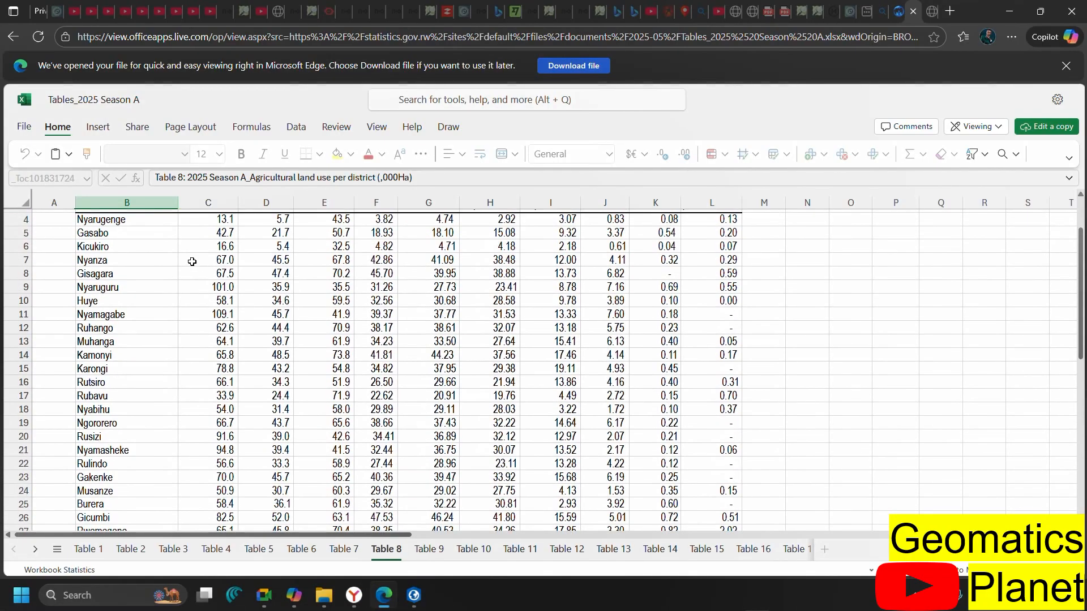
{"action": "scroll", "coordinate": [192, 261], "scroll_direction": "up", "scroll_amount": 2}
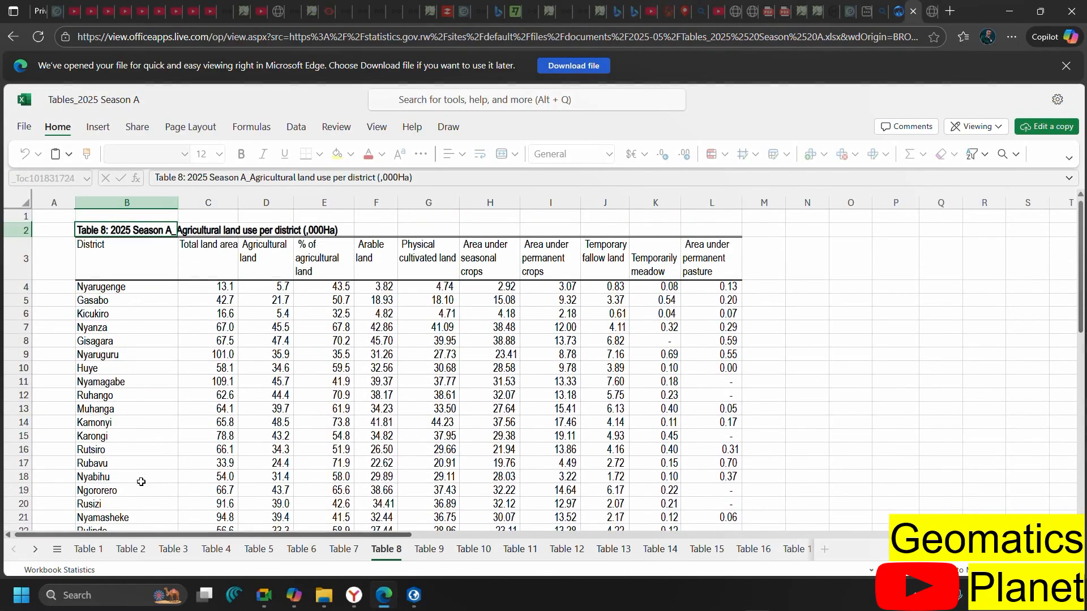
View Table 9 on agricultural practices and examine Table 10 on cultivated area by crop type and district, including Tubers and Roots
{"action": "left_click", "coordinate": [429, 549]}
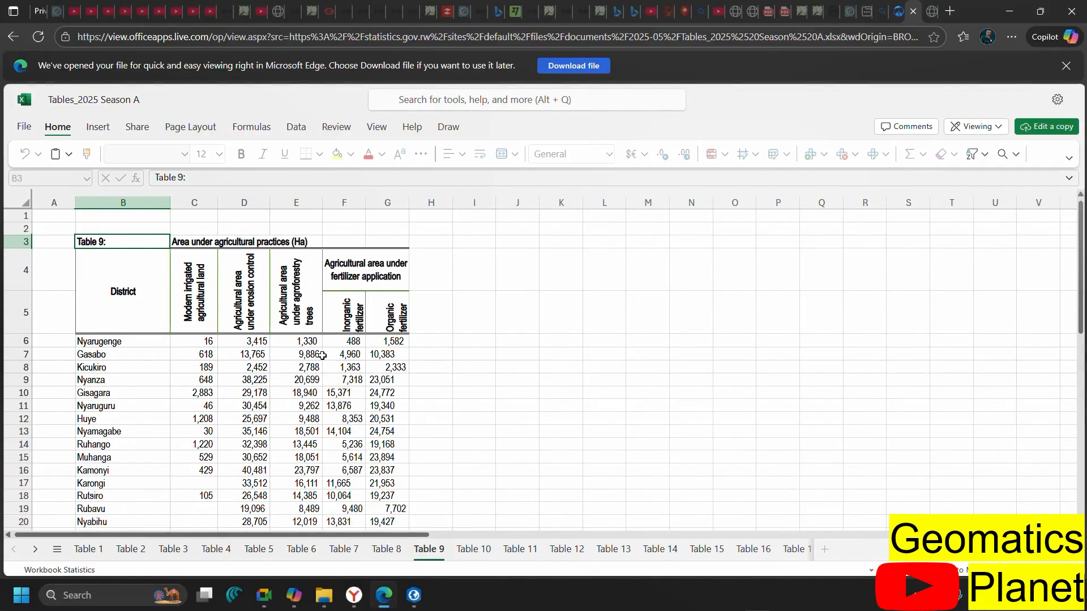
{"action": "left_click", "coordinate": [473, 549]}
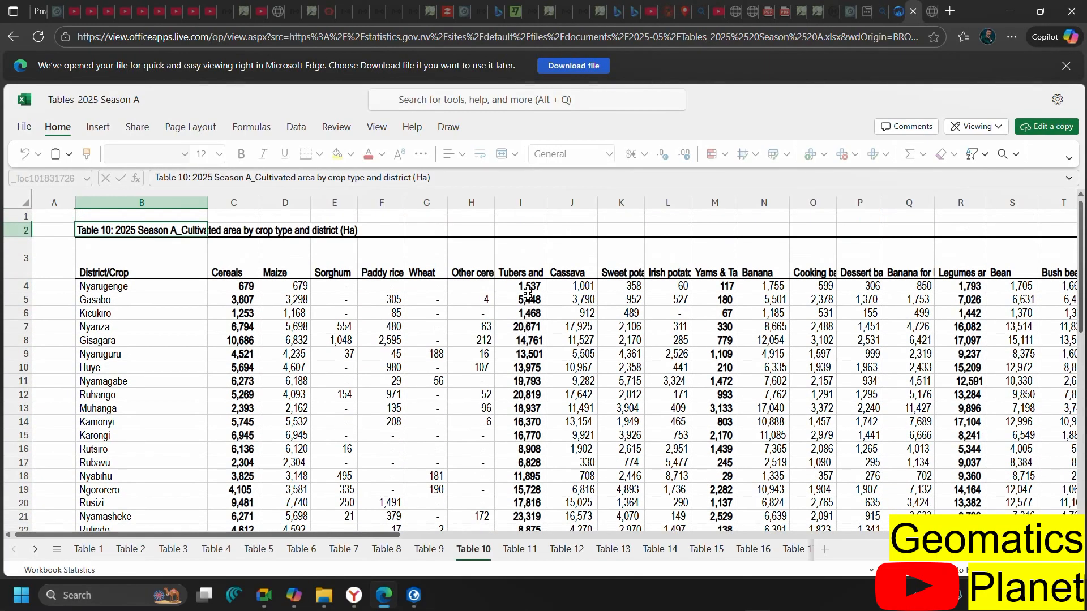
{"action": "left_click", "coordinate": [521, 270]}
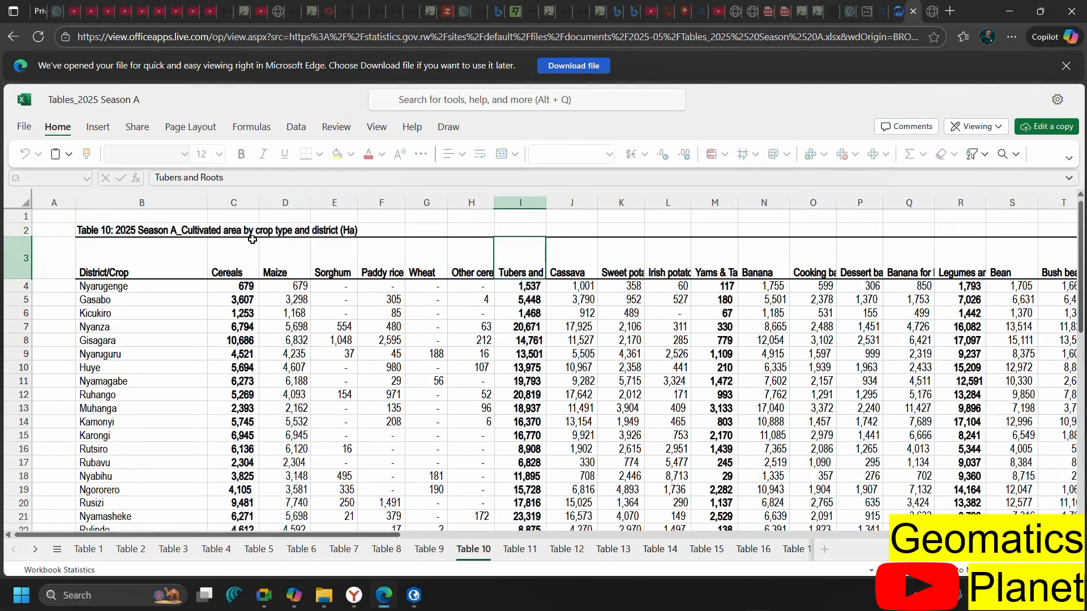
{"action": "scroll", "coordinate": [482, 347], "scroll_direction": "down", "scroll_amount": 8}
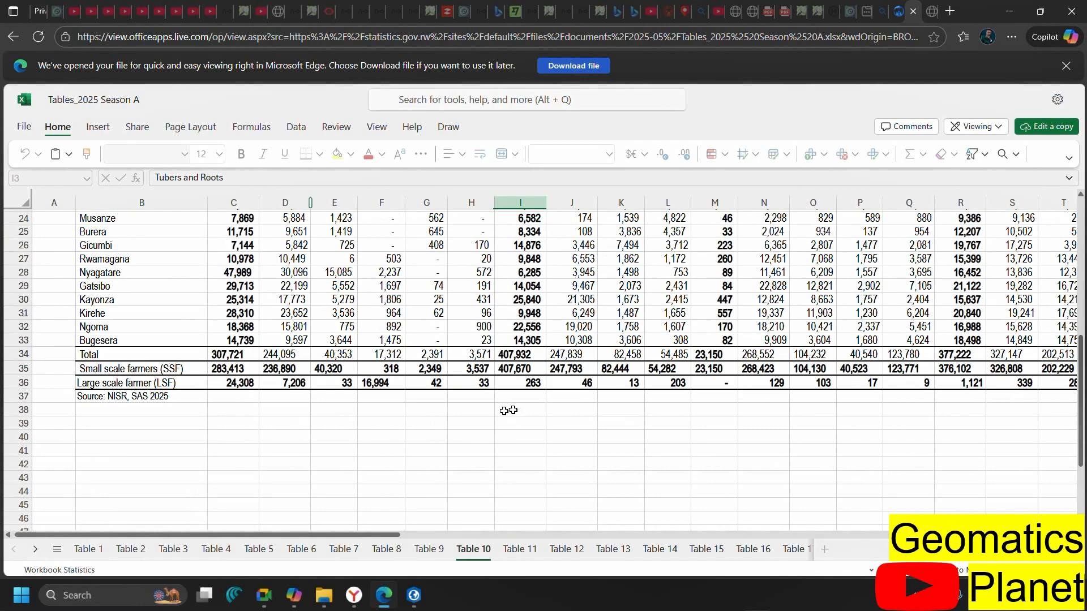
Examine Table 11 on harvested area by crop type and district down to its totals
{"action": "left_click", "coordinate": [514, 549]}
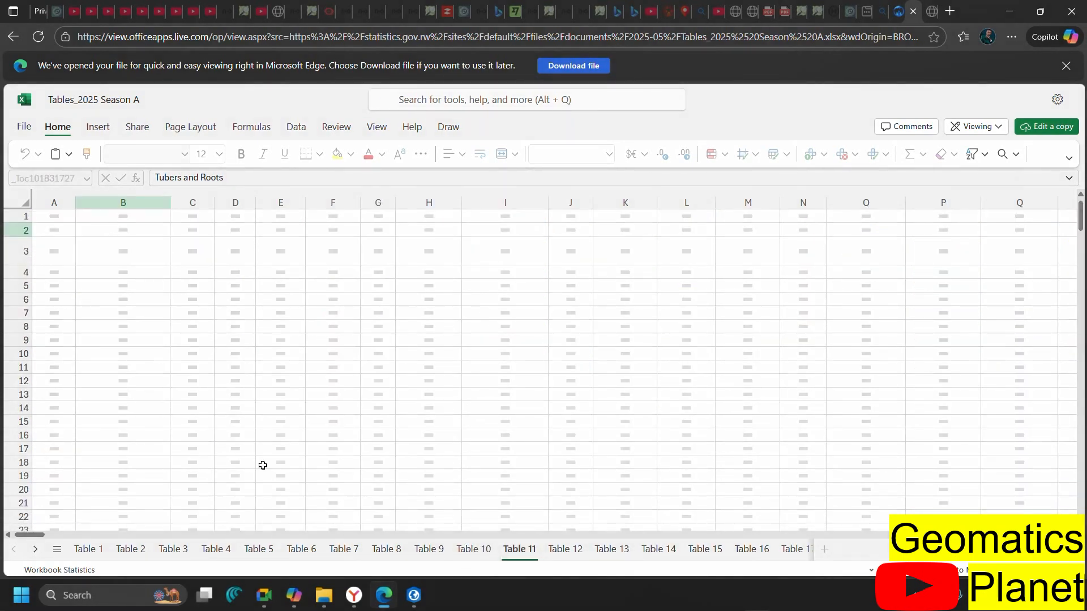
{"action": "scroll", "coordinate": [783, 561], "scroll_direction": "down", "scroll_amount": 3}
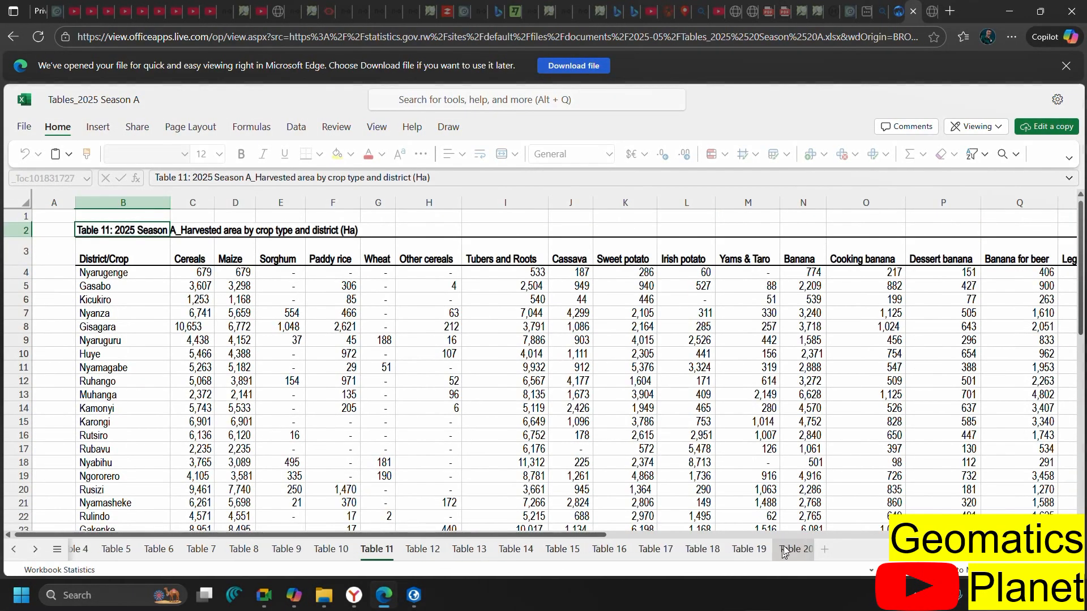
{"action": "scroll", "coordinate": [771, 541], "scroll_direction": "down", "scroll_amount": 8}
{"action": "scroll", "coordinate": [771, 543], "scroll_direction": "down", "scroll_amount": 3}
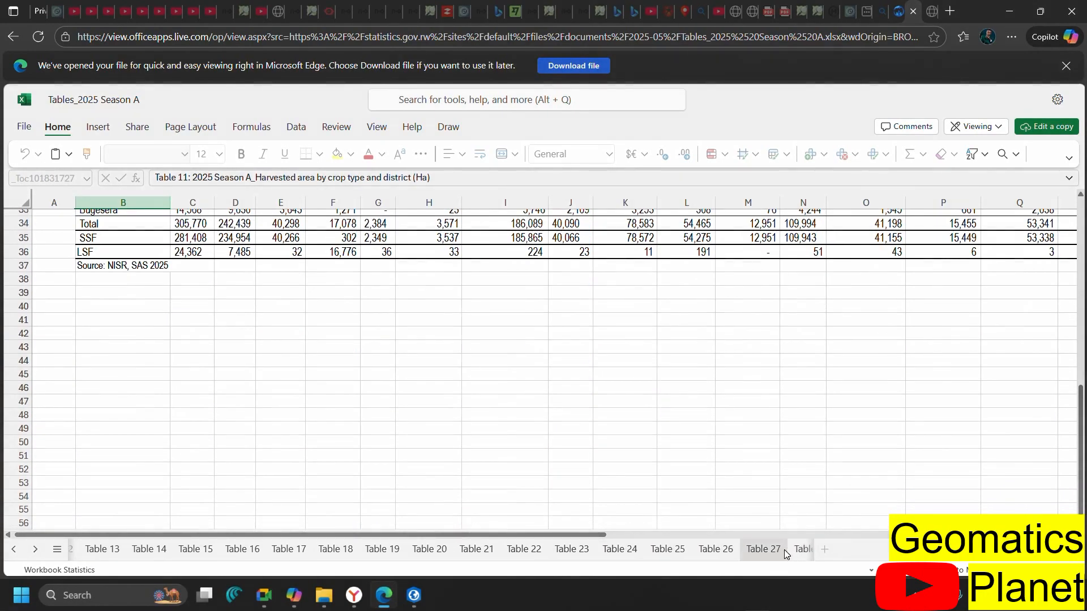
Sample the workbook's last sheets by viewing Tables 34, 30, 26, 25 and 22
{"action": "left_click", "coordinate": [782, 545]}
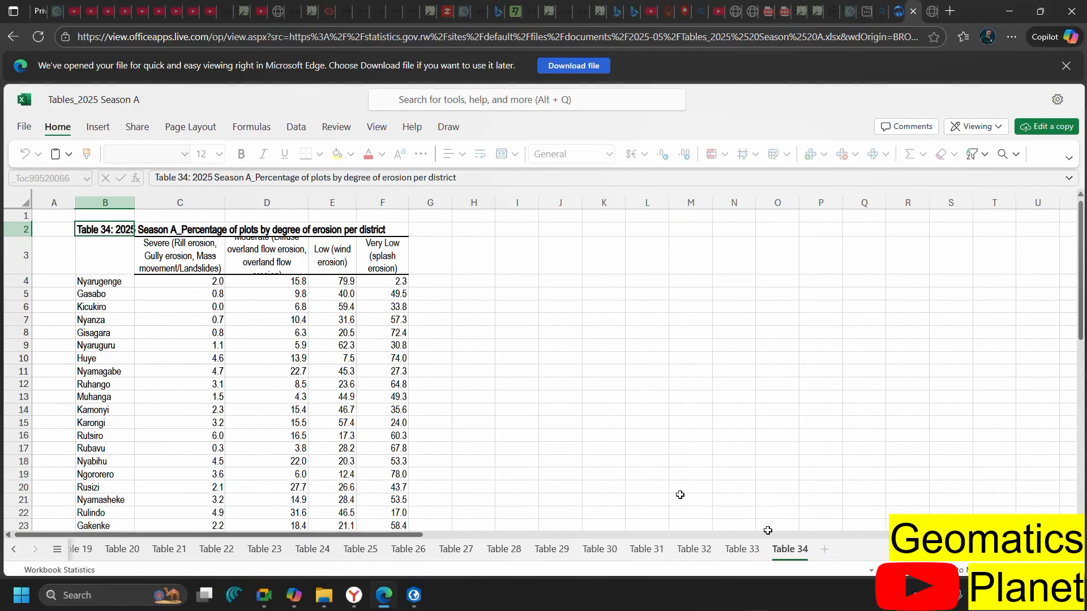
{"action": "left_click", "coordinate": [609, 552]}
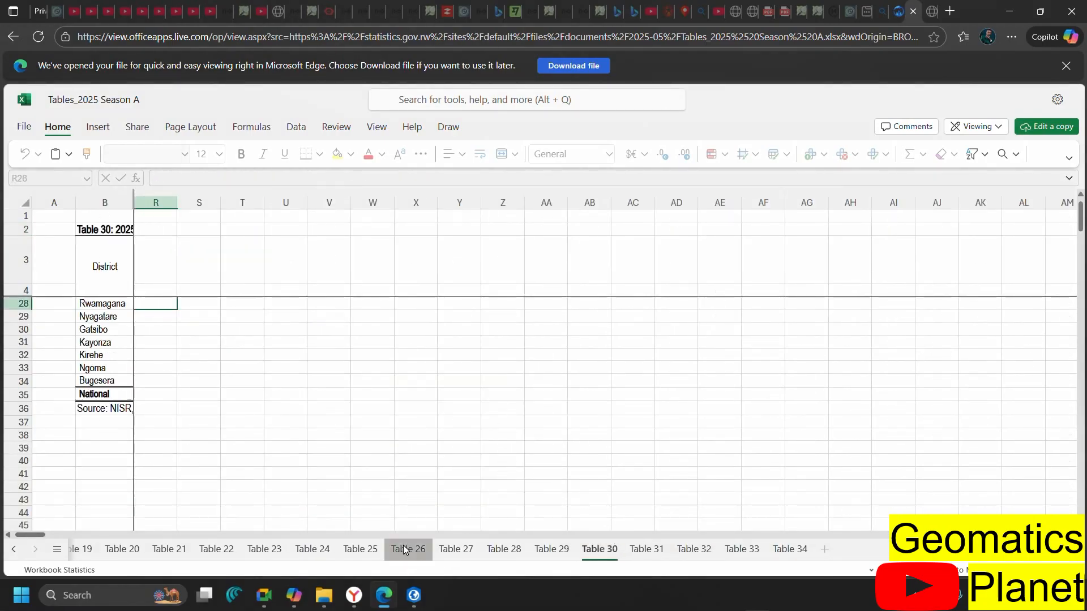
{"action": "left_click", "coordinate": [409, 550]}
{"action": "left_click", "coordinate": [356, 552]}
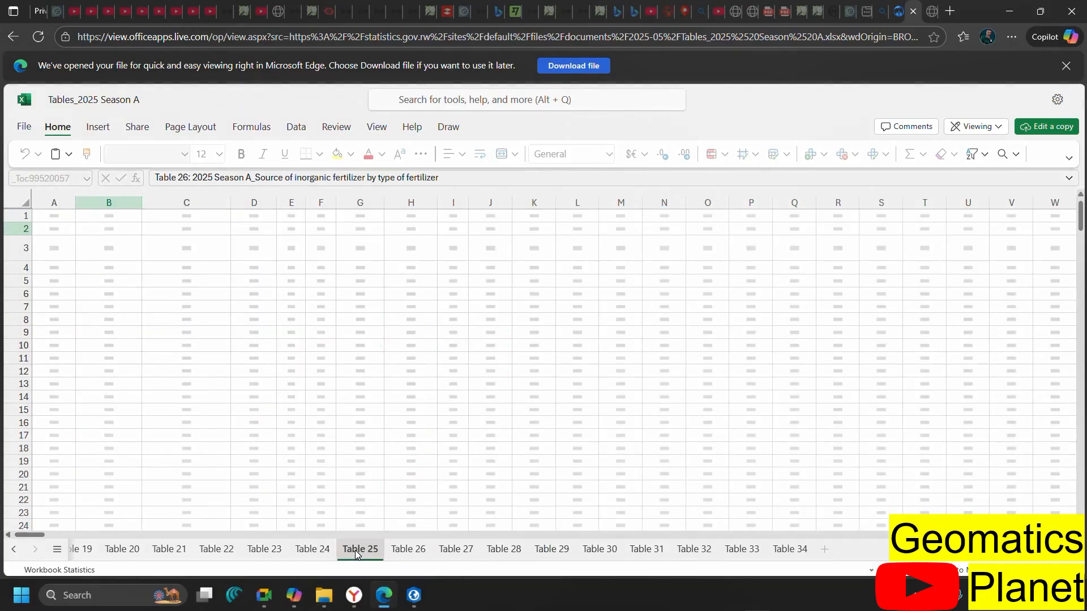
{"action": "left_click", "coordinate": [219, 549]}
Continue back through the workbook by viewing Tables 20, 18, 17, 16 and 15
{"action": "scroll", "coordinate": [283, 549], "scroll_direction": "up", "scroll_amount": 3}
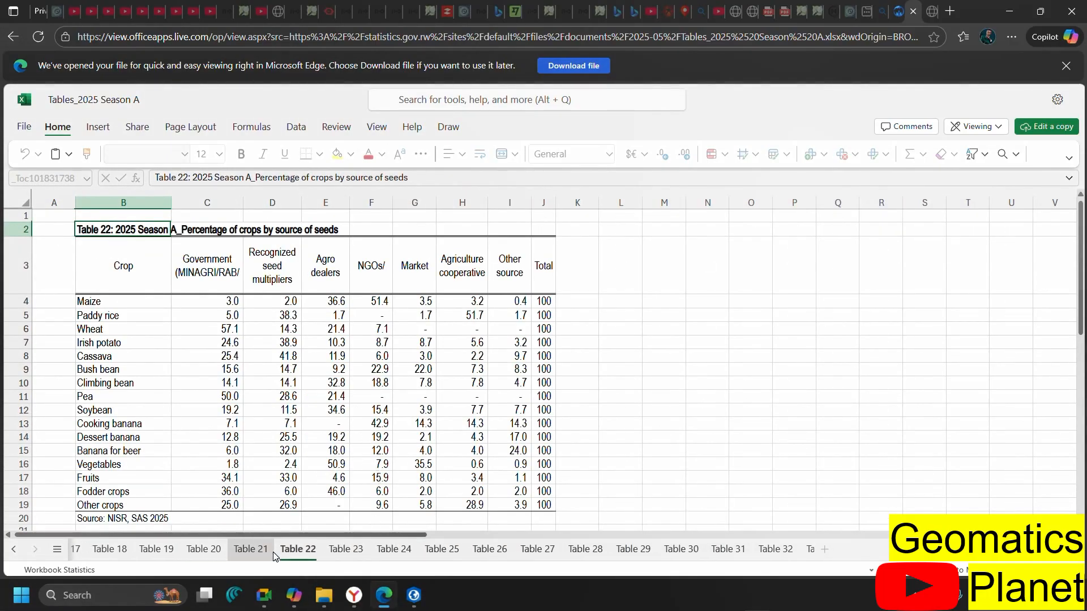
{"action": "left_click", "coordinate": [265, 550]}
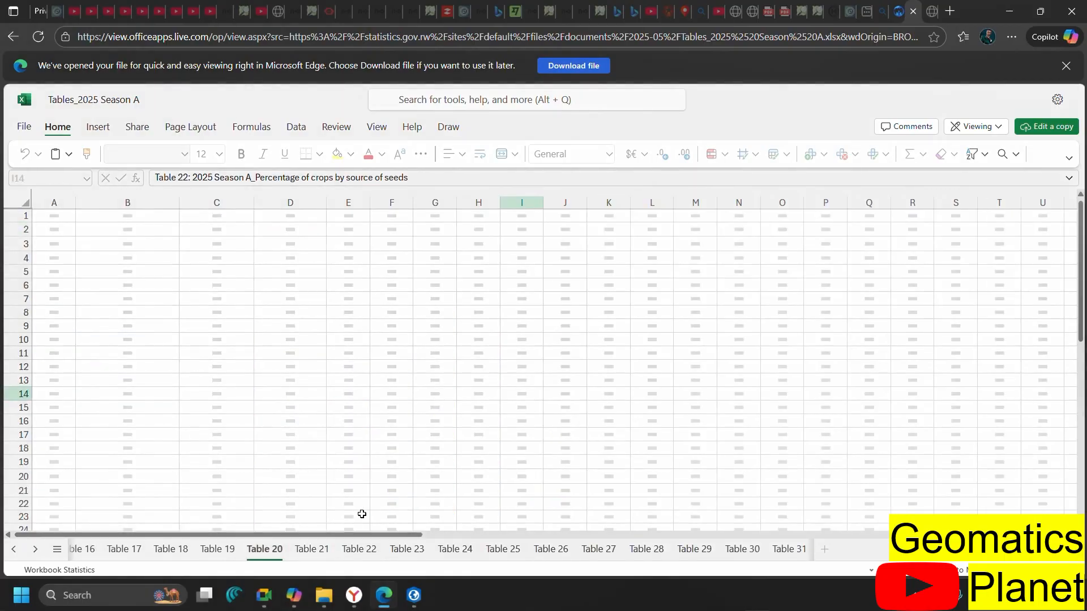
{"action": "left_click", "coordinate": [171, 550]}
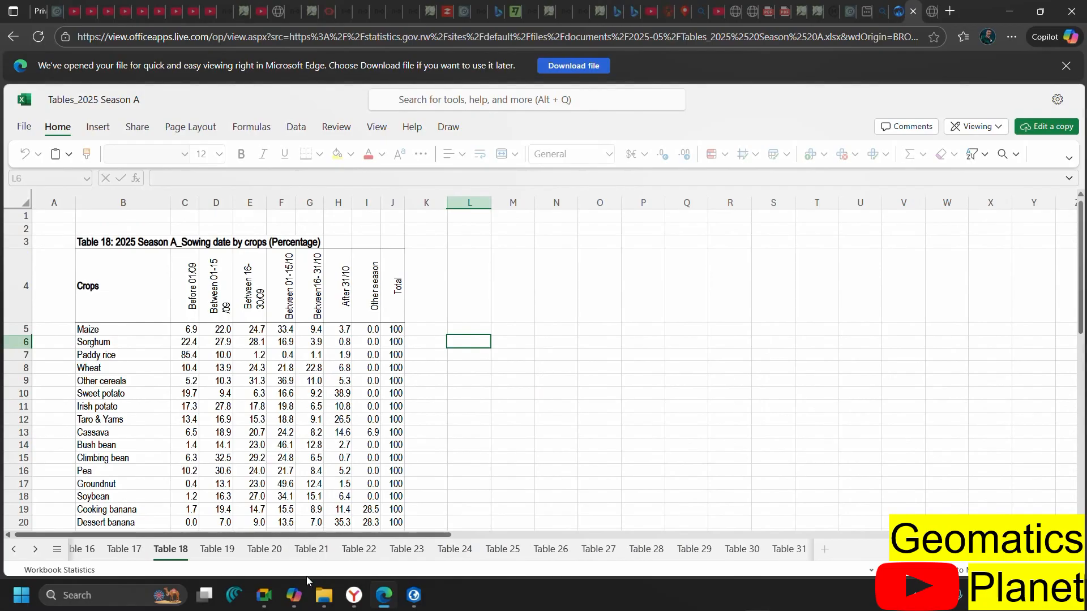
{"action": "left_click", "coordinate": [148, 550]}
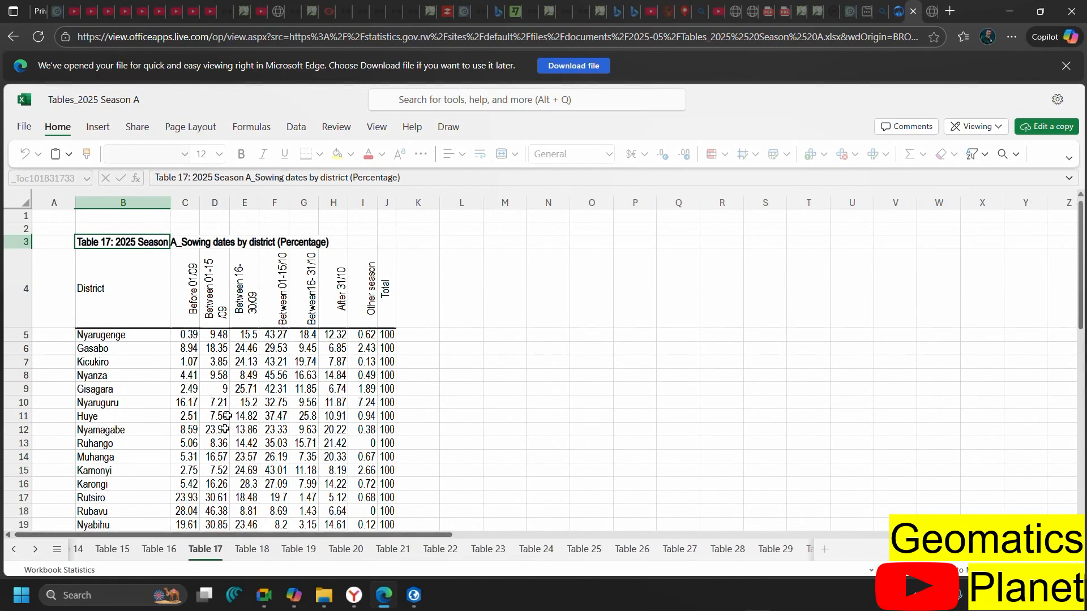
{"action": "left_click", "coordinate": [159, 549]}
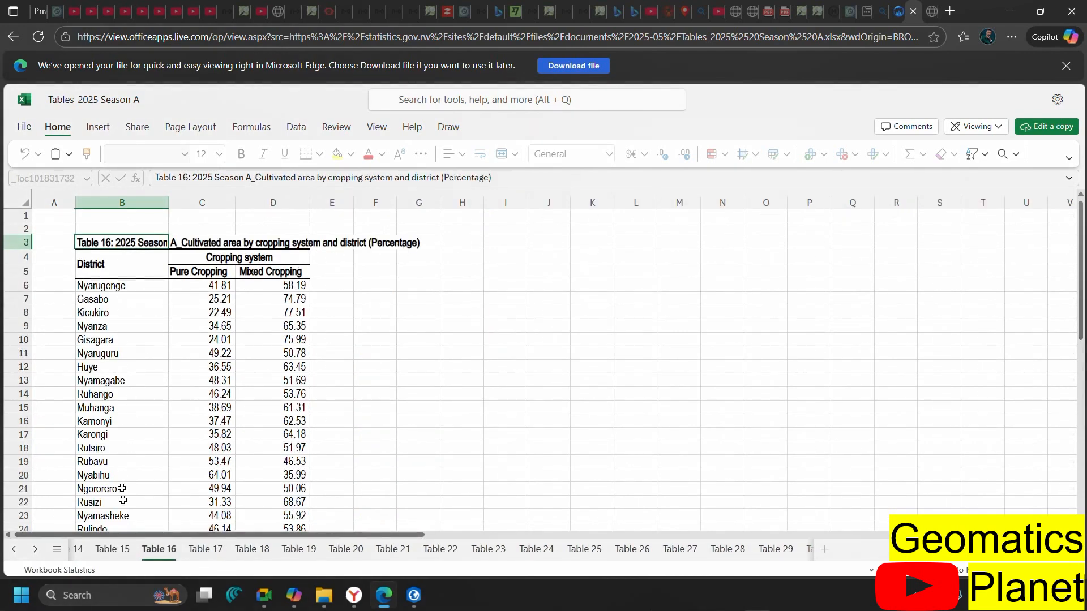
{"action": "left_click", "coordinate": [113, 551]}
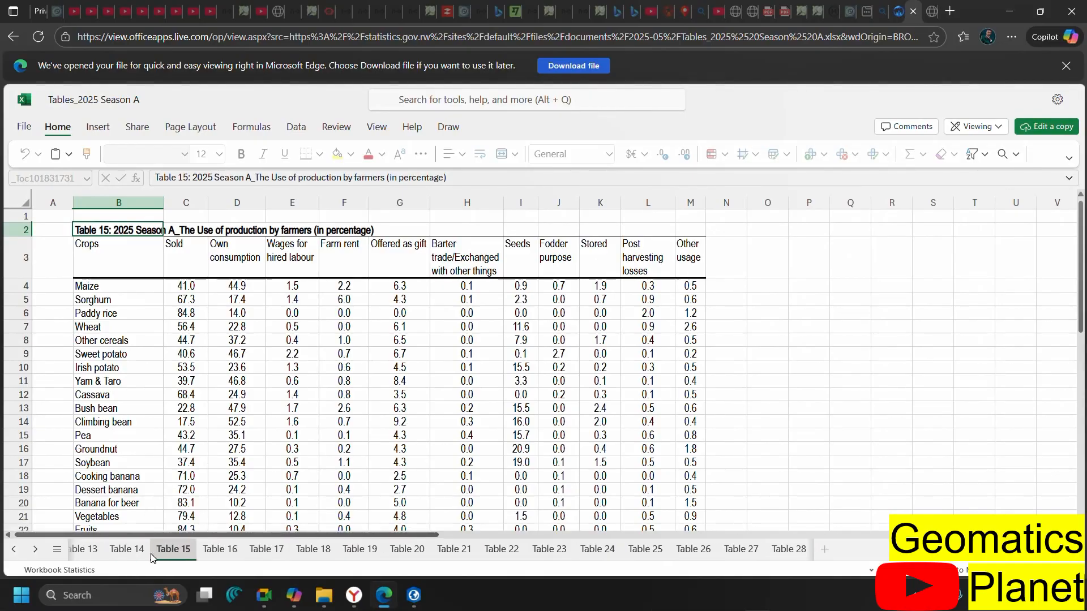
Examine Table 14 on crop production by crop type and district, from its headings down to the totals and source note
{"action": "left_click", "coordinate": [151, 554]}
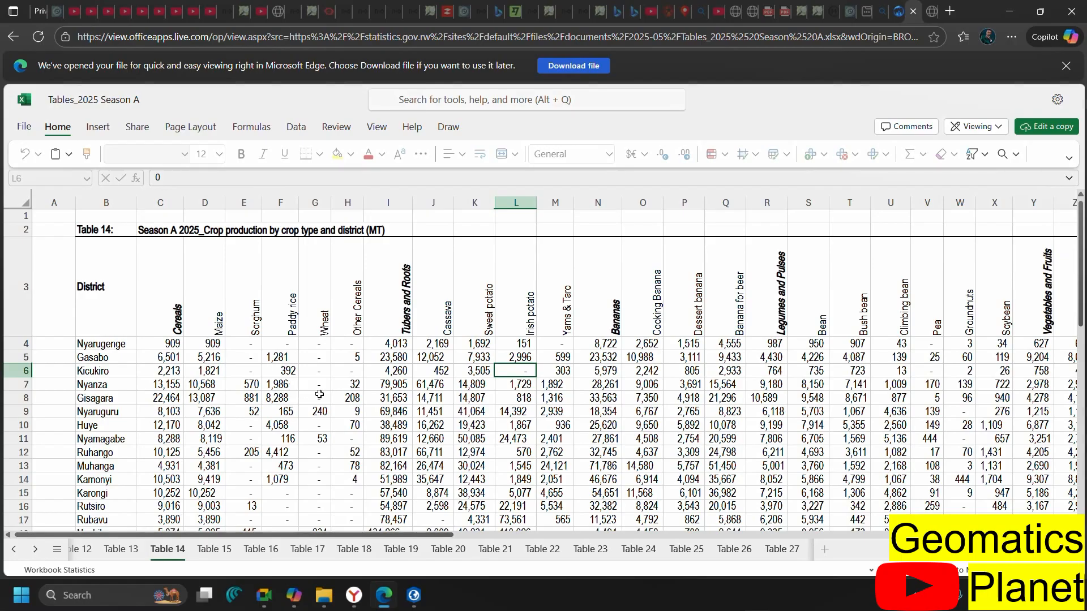
{"action": "scroll", "coordinate": [369, 409], "scroll_direction": "down", "scroll_amount": 4}
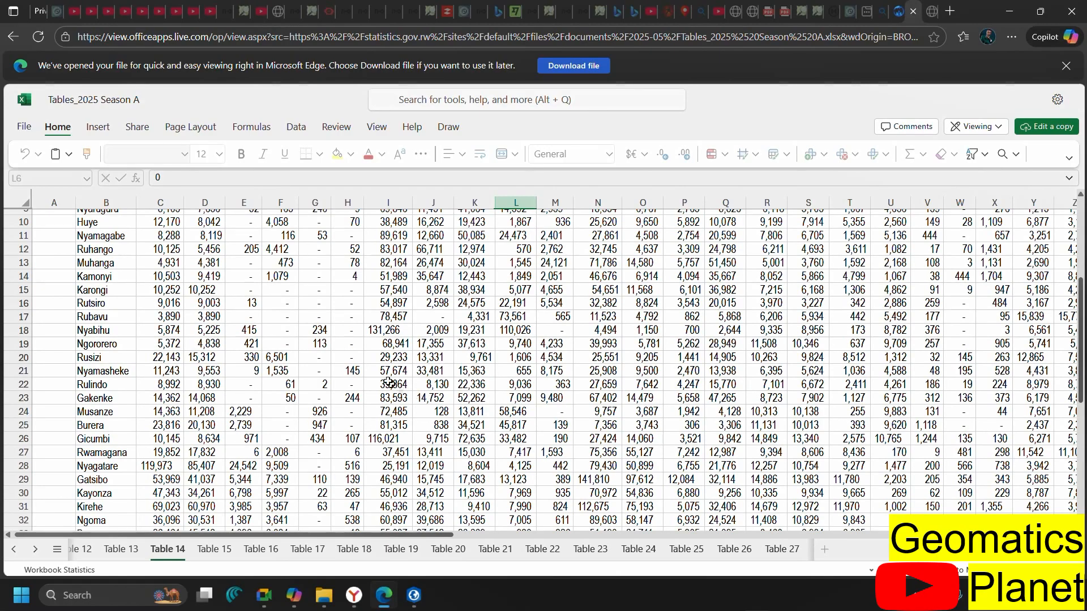
{"action": "scroll", "coordinate": [334, 385], "scroll_direction": "down", "scroll_amount": 3}
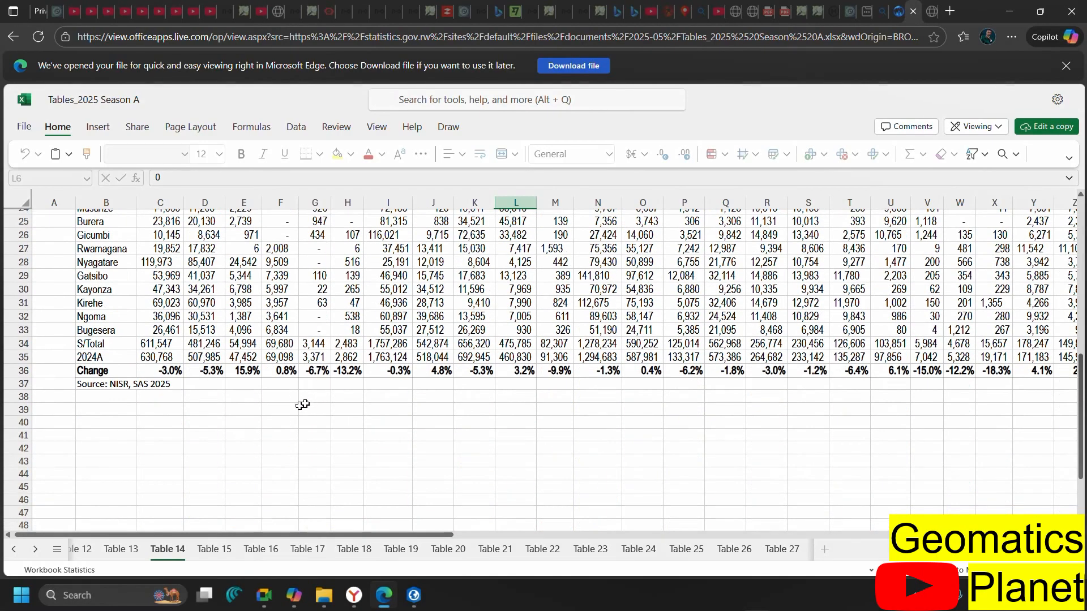
{"action": "scroll", "coordinate": [130, 433], "scroll_direction": "down", "scroll_amount": 1}
{"action": "scroll", "coordinate": [122, 429], "scroll_direction": "up", "scroll_amount": 4}
{"action": "scroll", "coordinate": [103, 403], "scroll_direction": "down", "scroll_amount": 3}
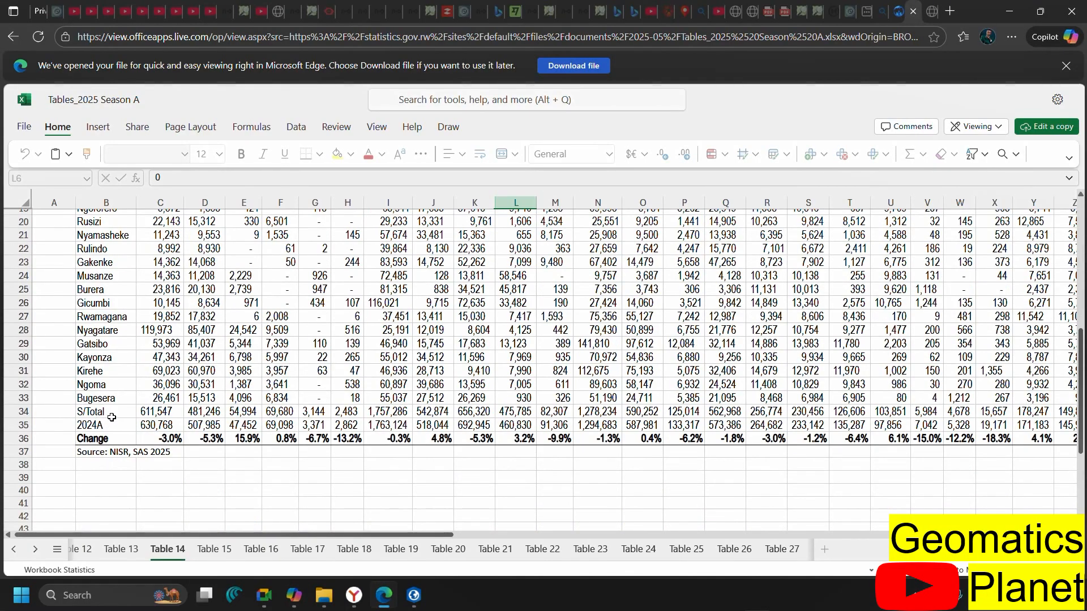
Select the district names in Table 14 from Bugesera up to Nyarugenge and check their count
{"action": "left_click_drag", "start_coordinate": [114, 398], "coordinate": [119, 349]}
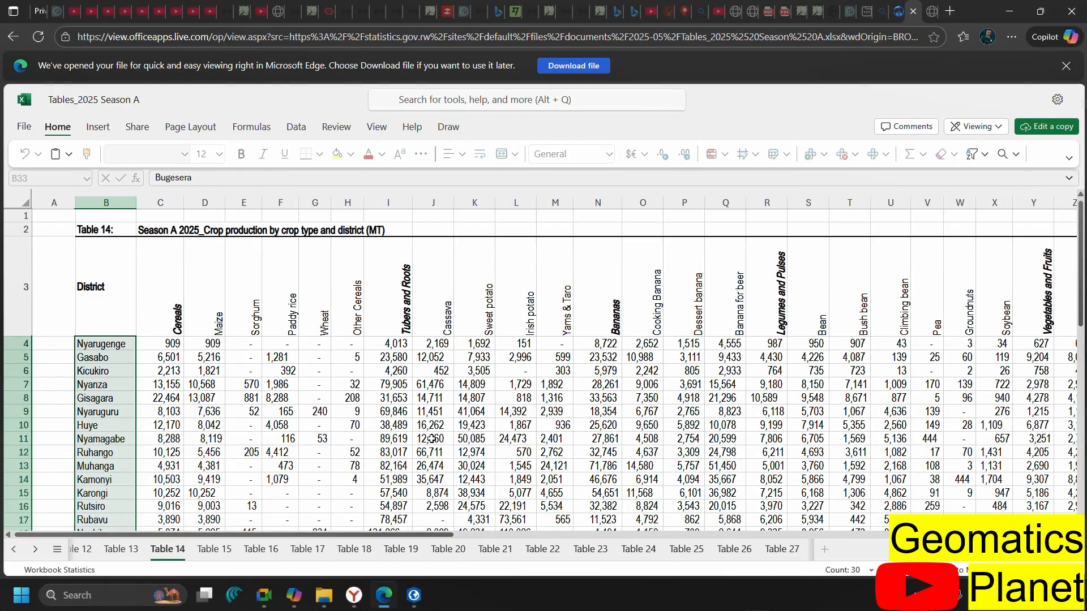
{"action": "scroll", "coordinate": [455, 429], "scroll_direction": "down", "scroll_amount": 4}
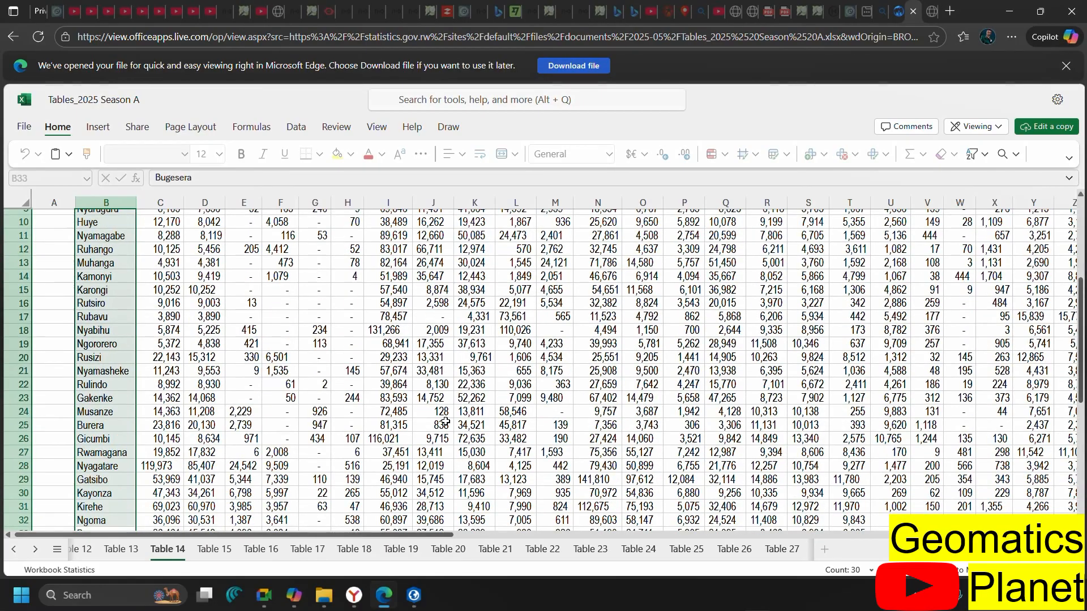
{"action": "scroll", "coordinate": [445, 421], "scroll_direction": "up", "scroll_amount": 3}
Copy the whole of Table 14, including its title, headings, district rows and totals
{"action": "left_click", "coordinate": [309, 401]}
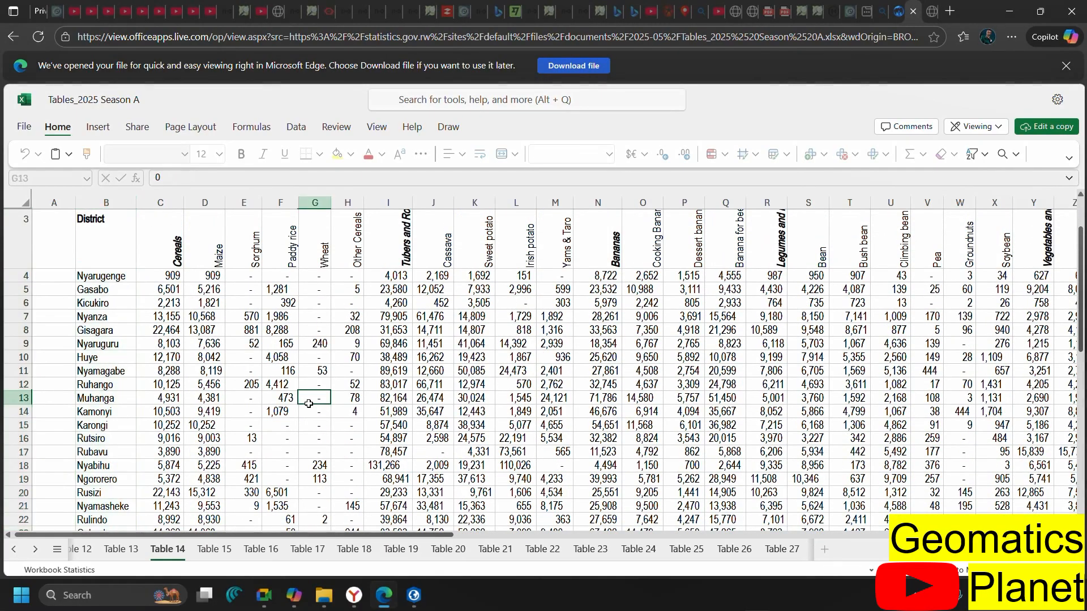
{"action": "key", "text": "ctrl+a"}
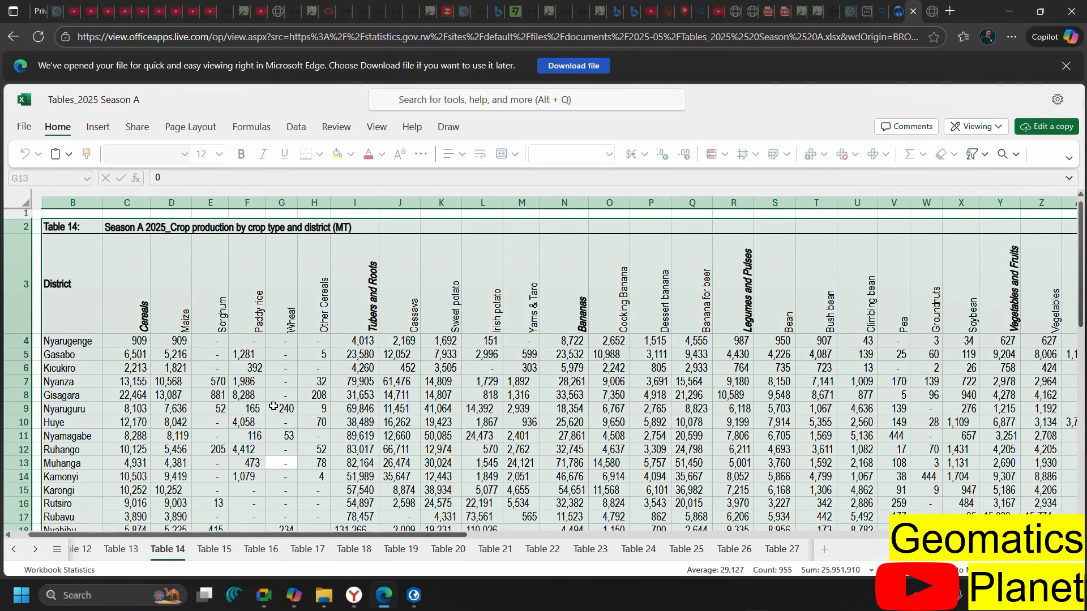
{"action": "key", "text": "ctrl+c"}
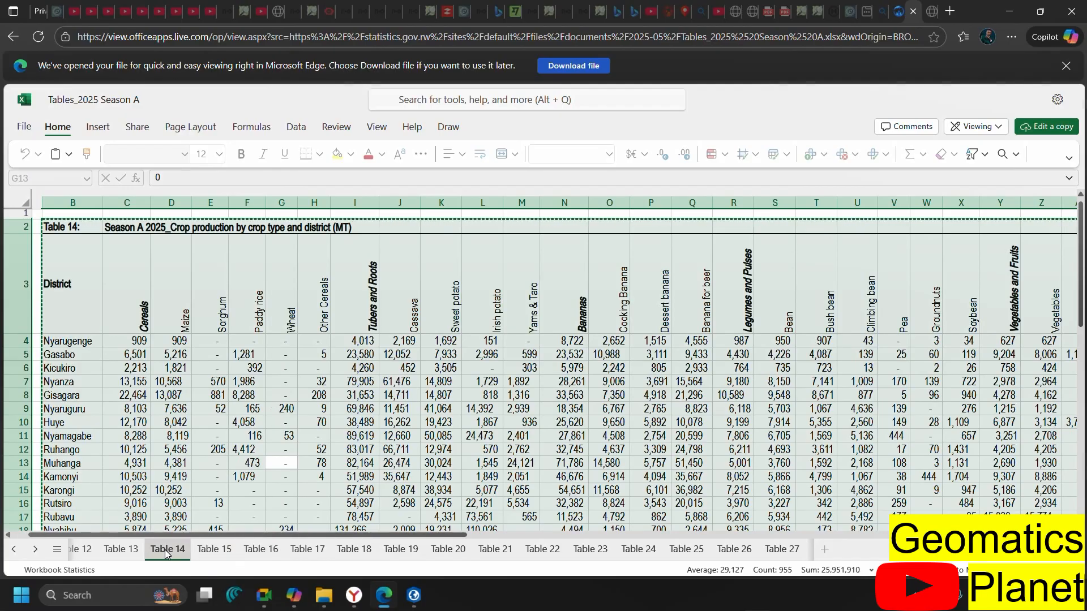
Switch to desktop Excel, create a blank workbook, paste the copied table at A1 and check it down to the source note
{"action": "key", "text": "super"}
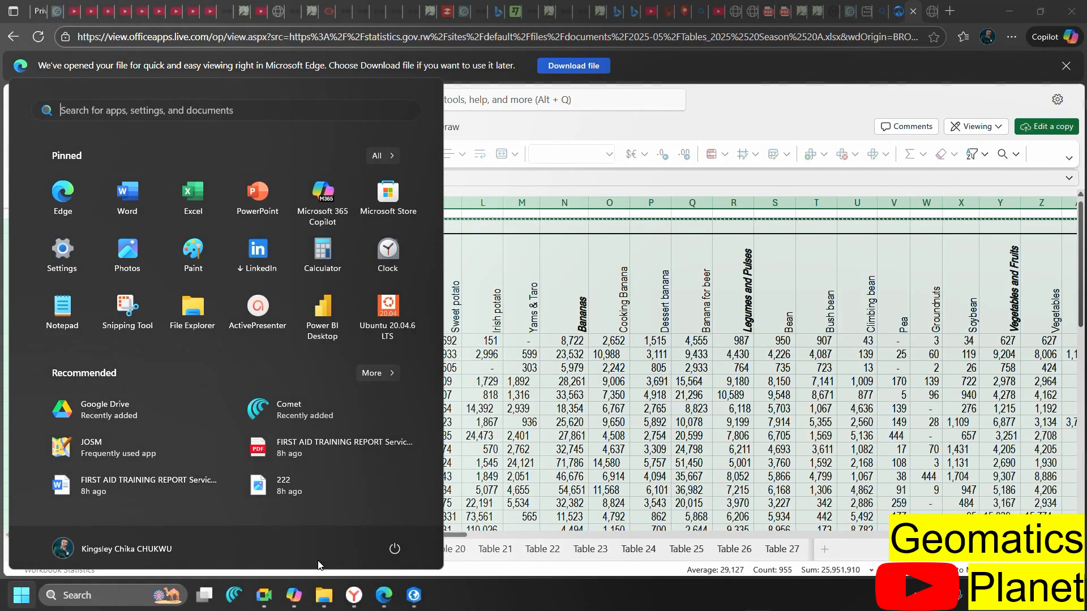
{"action": "left_click", "coordinate": [189, 197]}
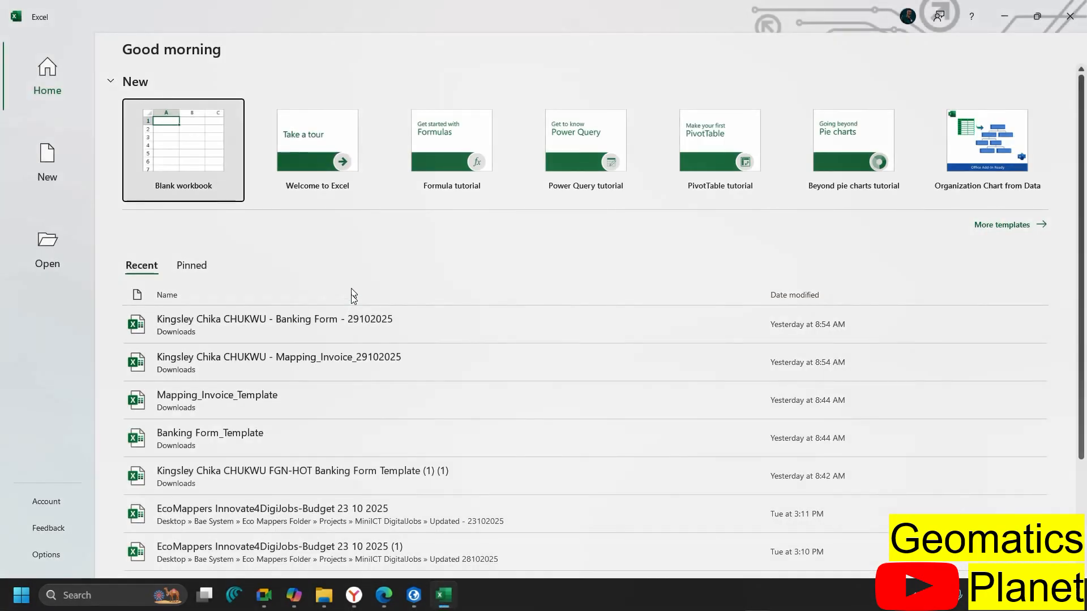
{"action": "left_click", "coordinate": [166, 143]}
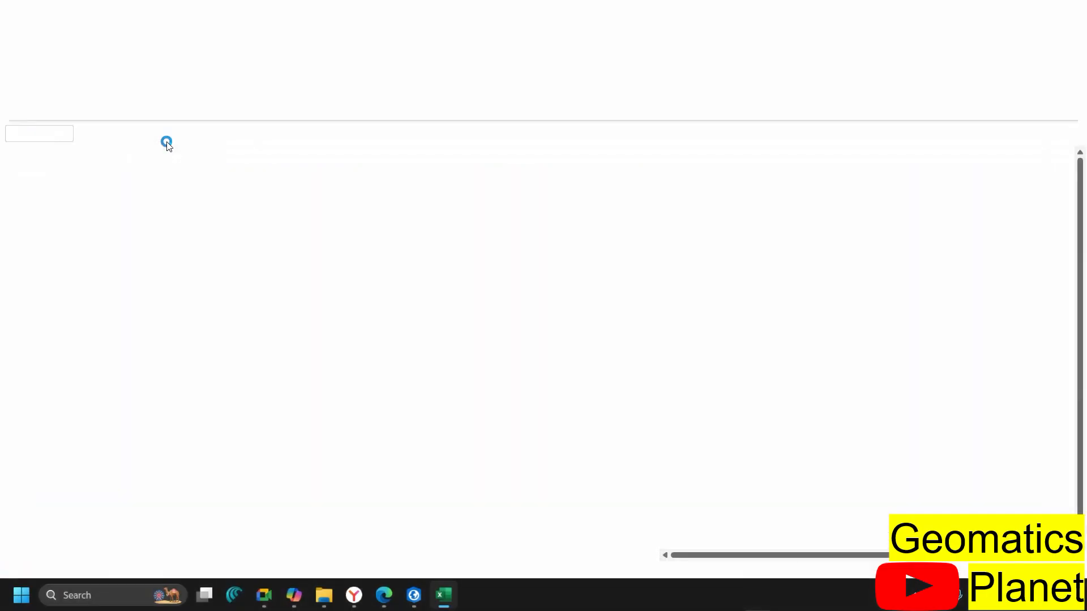
{"action": "key", "text": "ctrl+v"}
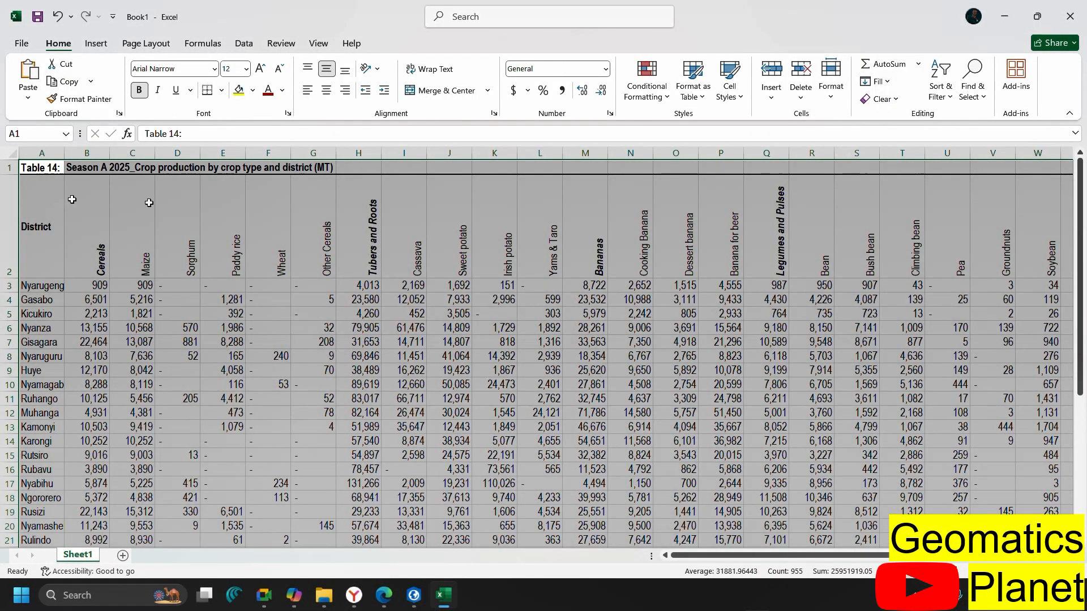
{"action": "scroll", "coordinate": [350, 281], "scroll_direction": "down", "scroll_amount": 9}
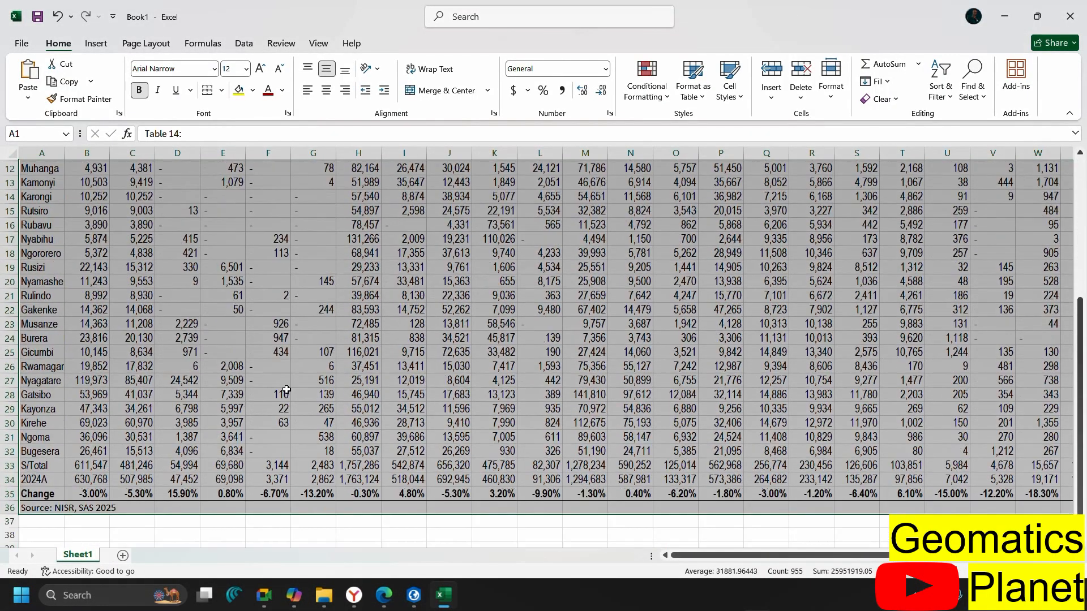
{"action": "scroll", "coordinate": [267, 430], "scroll_direction": "up", "scroll_amount": 3}
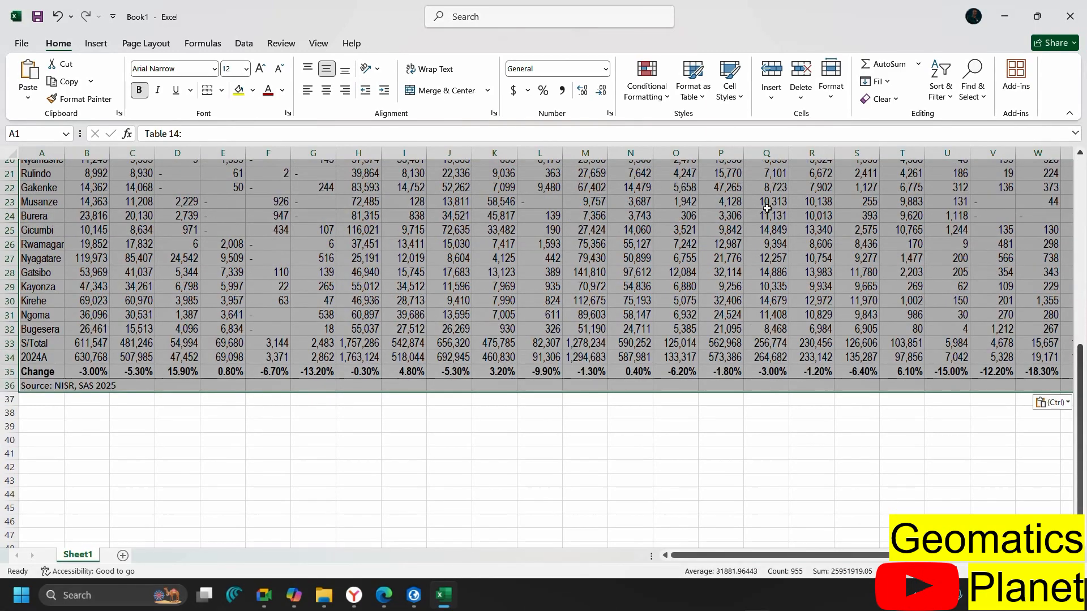
{"action": "scroll", "coordinate": [110, 323], "scroll_direction": "up", "scroll_amount": 7}
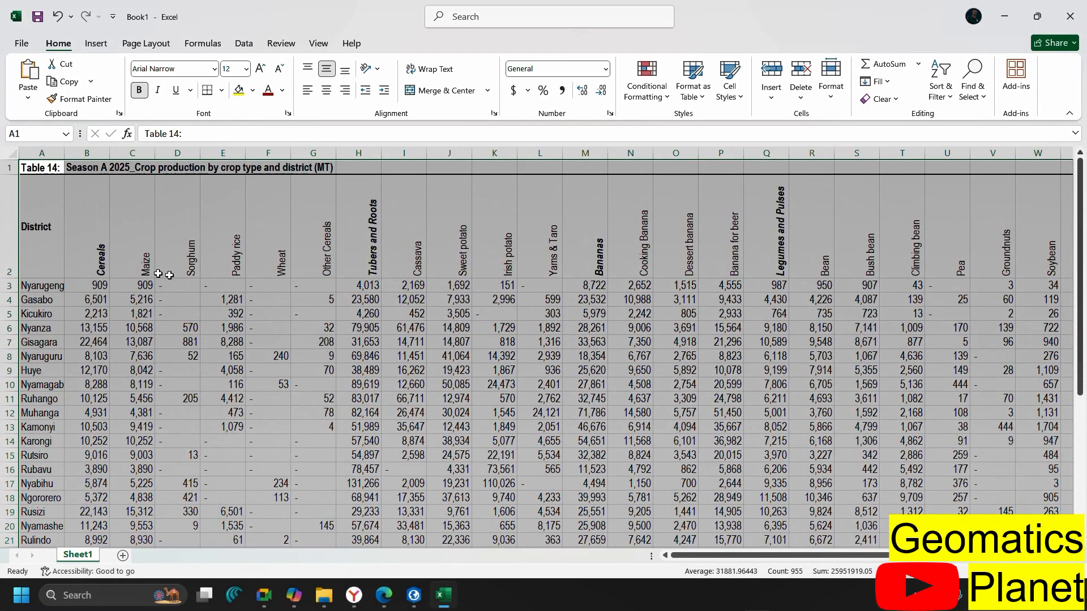
Delete the row holding the Table 14 title above the column headings
{"action": "left_click", "coordinate": [9, 168]}
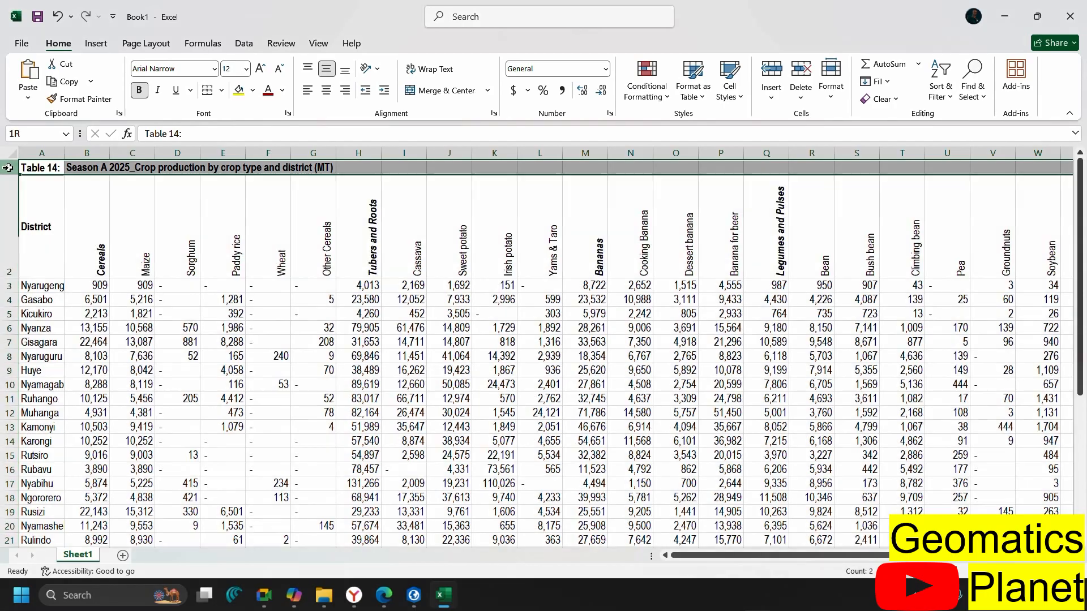
{"action": "right_click", "coordinate": [9, 168]}
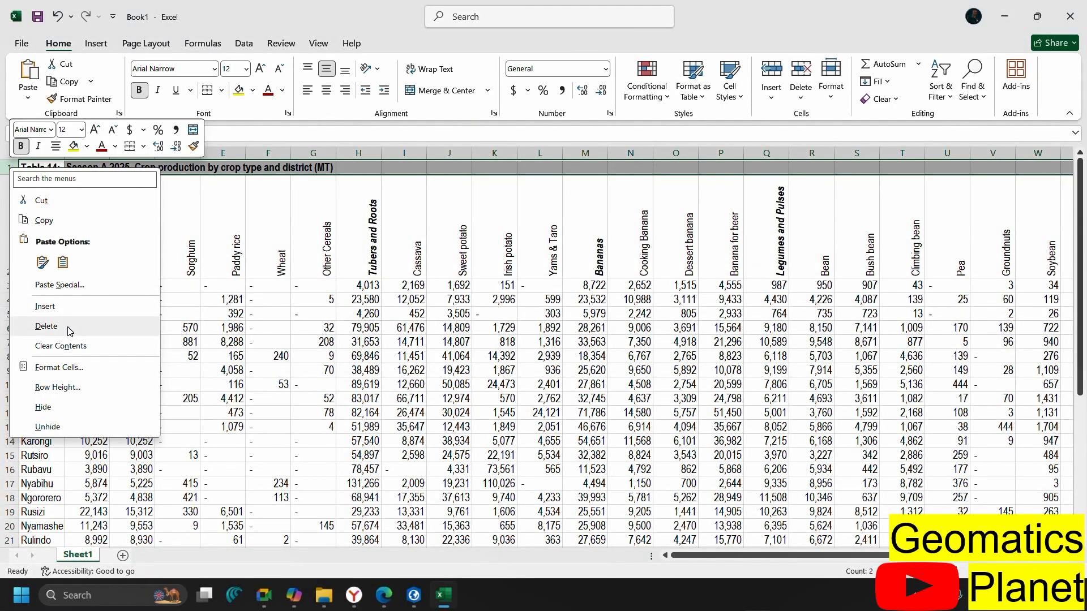
{"action": "left_click", "coordinate": [46, 326]}
Try deleting the District and crop heading row, and undo that deletion
{"action": "right_click", "coordinate": [2, 206]}
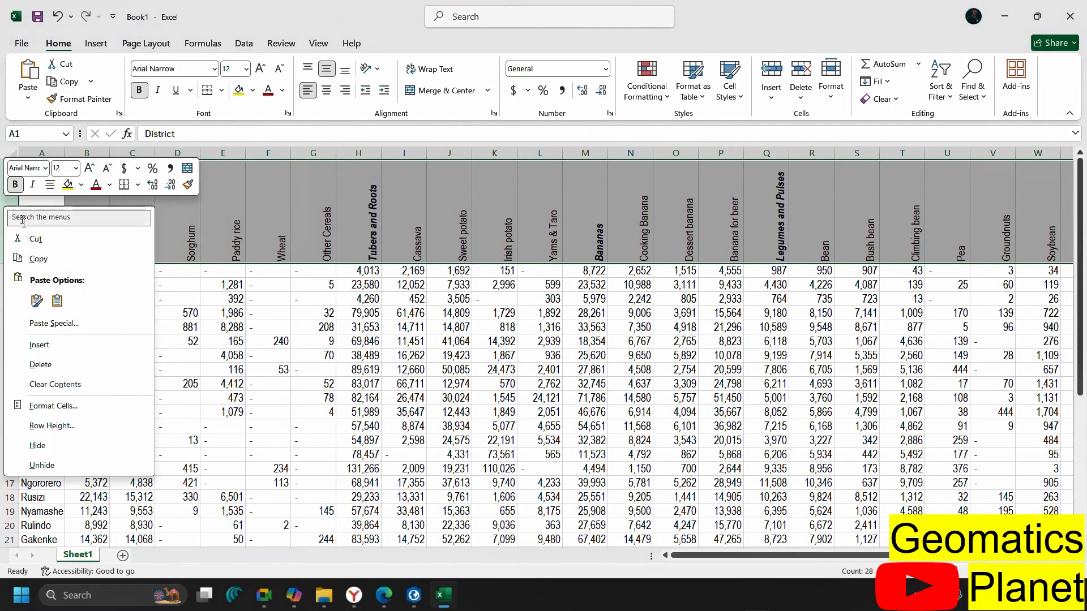
{"action": "left_click", "coordinate": [51, 359]}
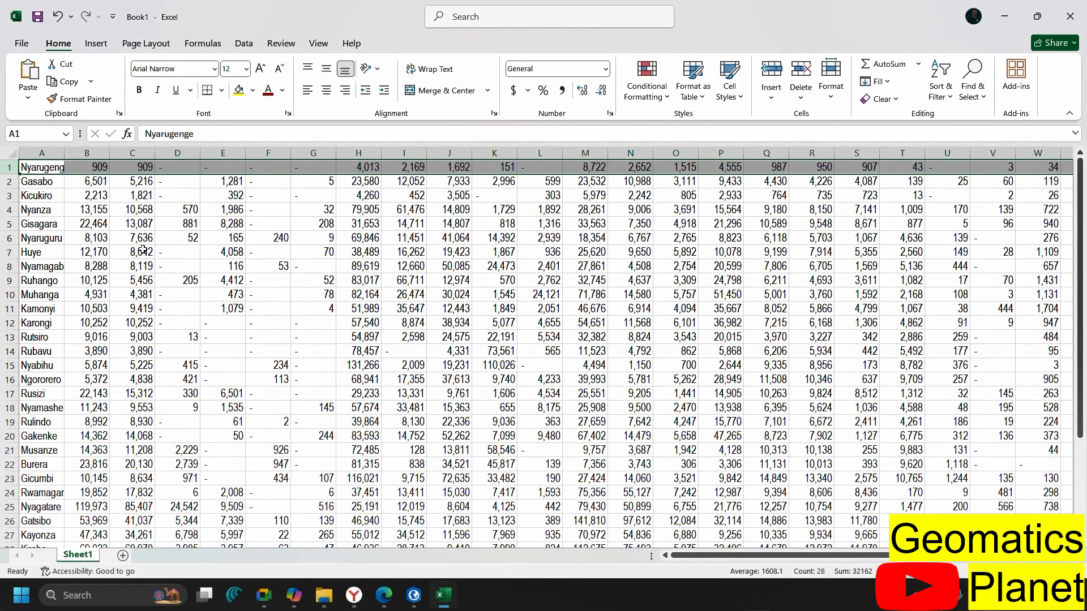
{"action": "key", "text": "ctrl+z"}
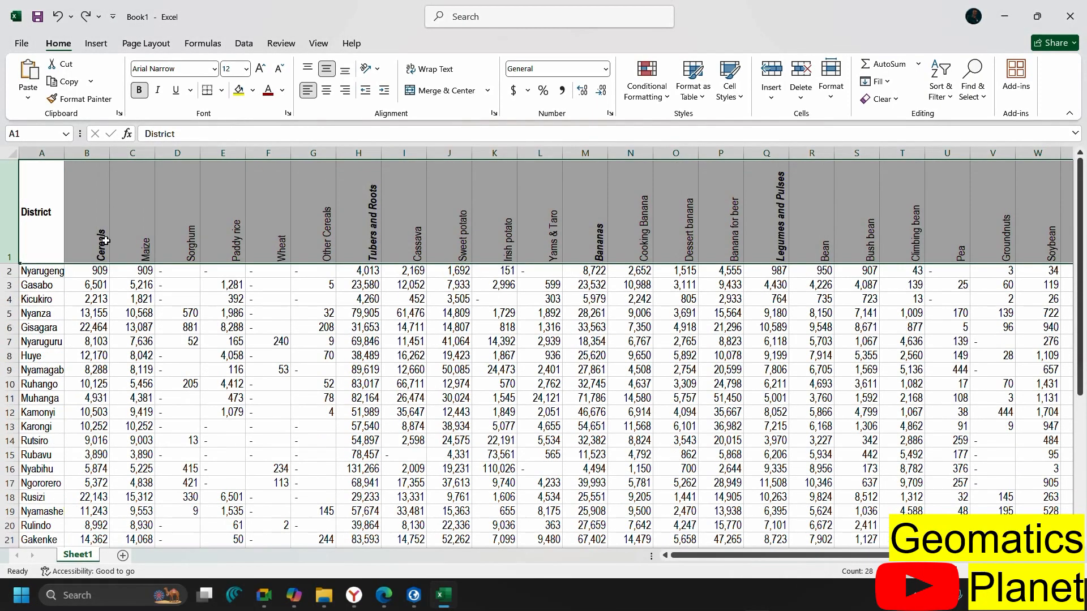
Review the pasted sheet's district rows and summary rows, and look at the Cereals column
{"action": "scroll", "coordinate": [84, 375], "scroll_direction": "down", "scroll_amount": 4}
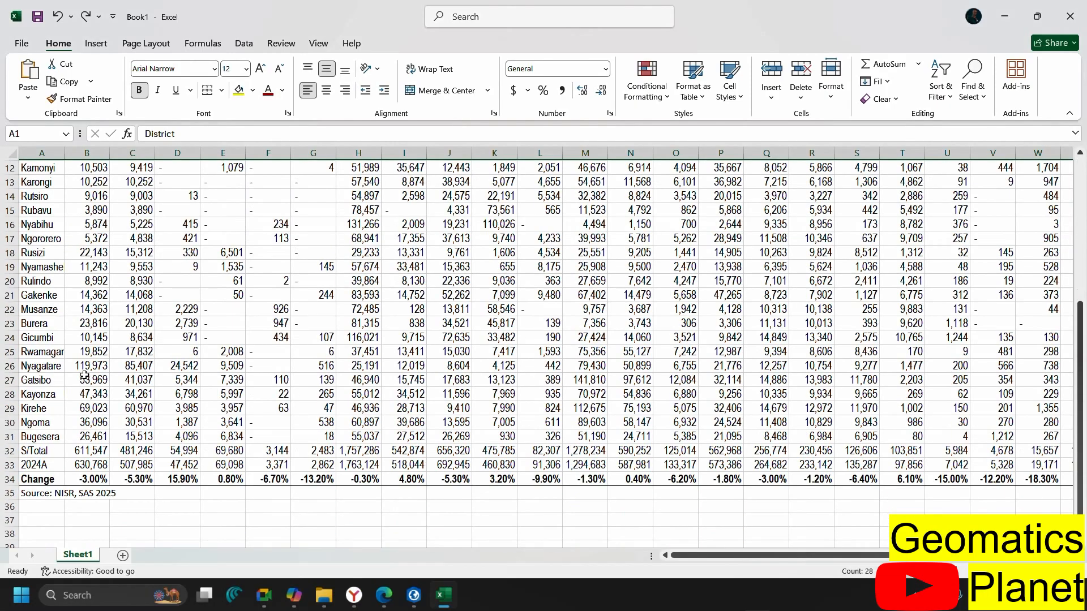
{"action": "scroll", "coordinate": [72, 374], "scroll_direction": "up", "scroll_amount": 4}
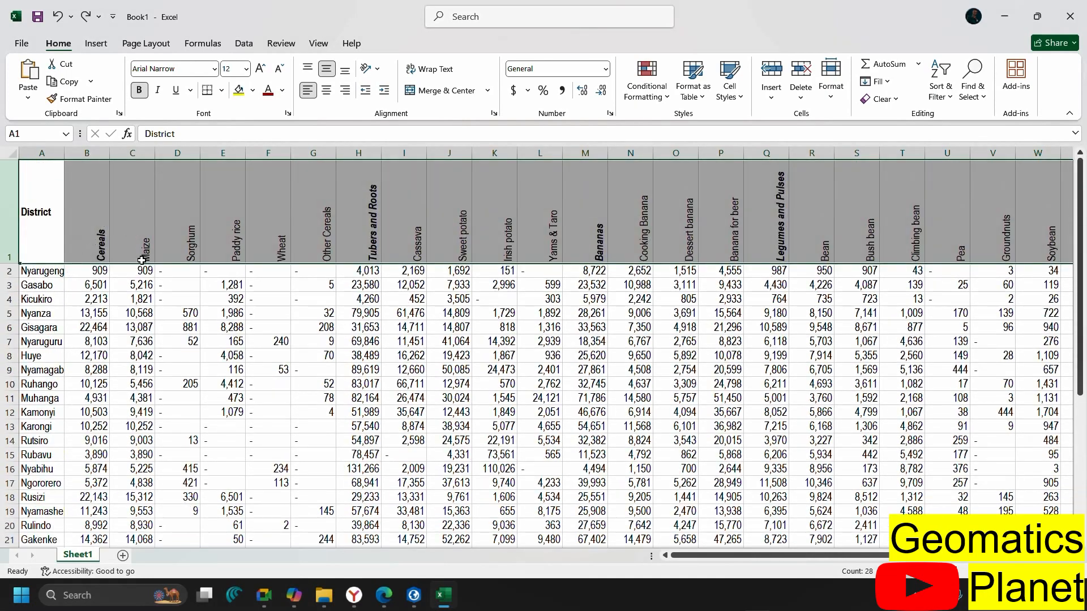
{"action": "scroll", "coordinate": [146, 265], "scroll_direction": "down", "scroll_amount": 3}
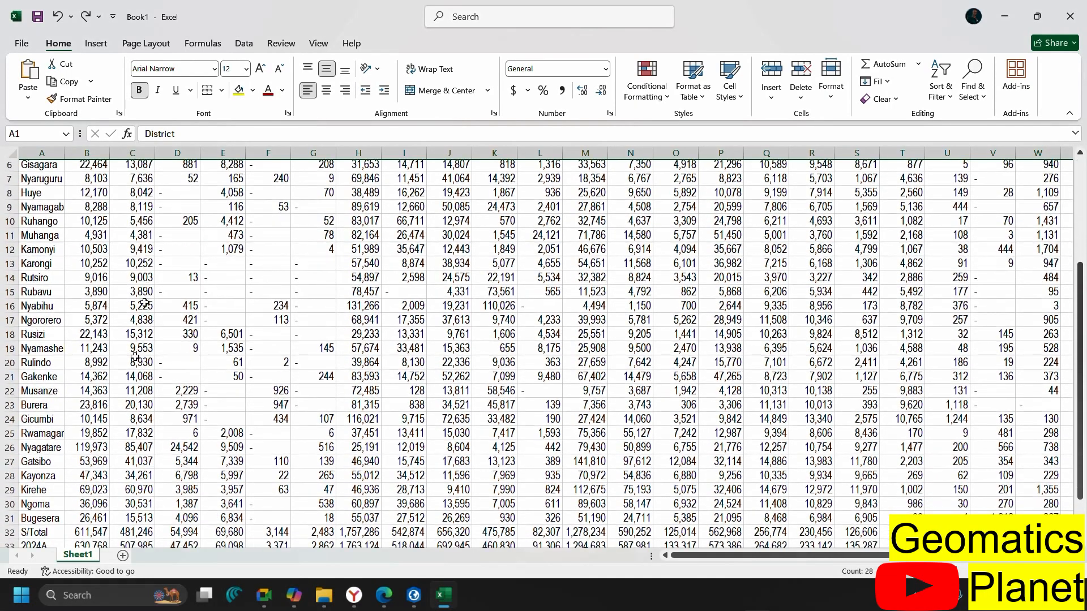
{"action": "scroll", "coordinate": [141, 319], "scroll_direction": "up", "scroll_amount": 3}
{"action": "scroll", "coordinate": [141, 318], "scroll_direction": "up", "scroll_amount": 1}
{"action": "left_click", "coordinate": [90, 154]}
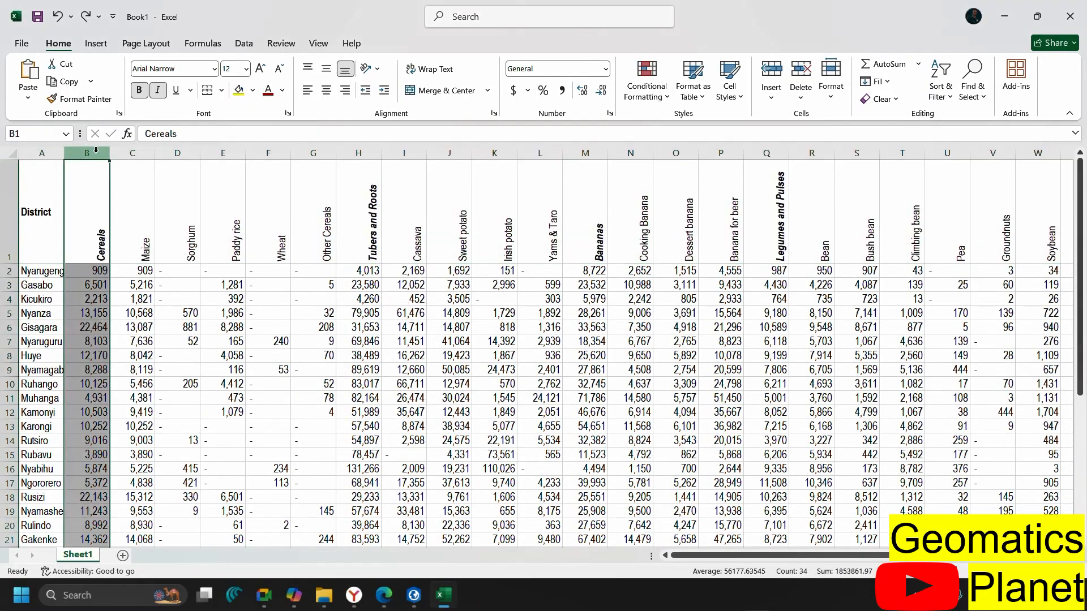
{"action": "right_click", "coordinate": [94, 154]}
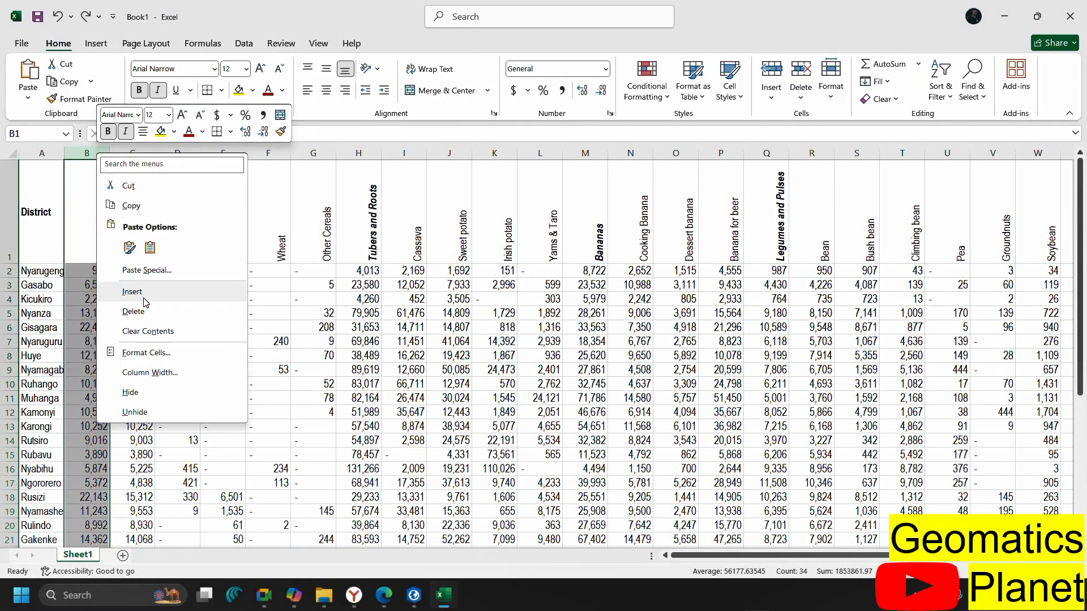
{"action": "left_click", "coordinate": [306, 358]}
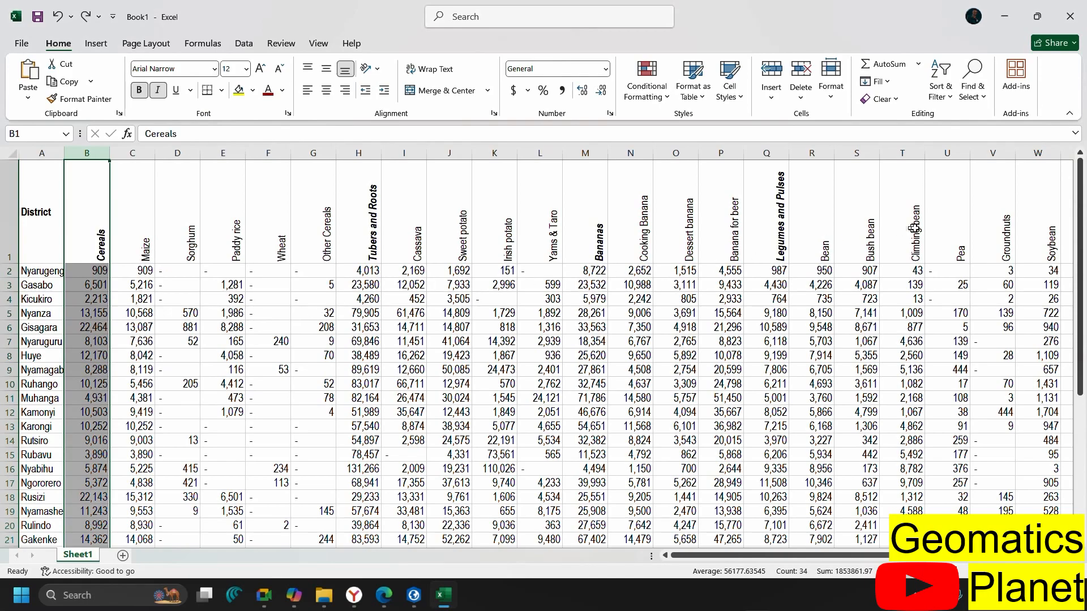
Delete the Change row and the NISR source row at the end of the table
{"action": "scroll", "coordinate": [913, 228], "scroll_direction": "down", "scroll_amount": 3}
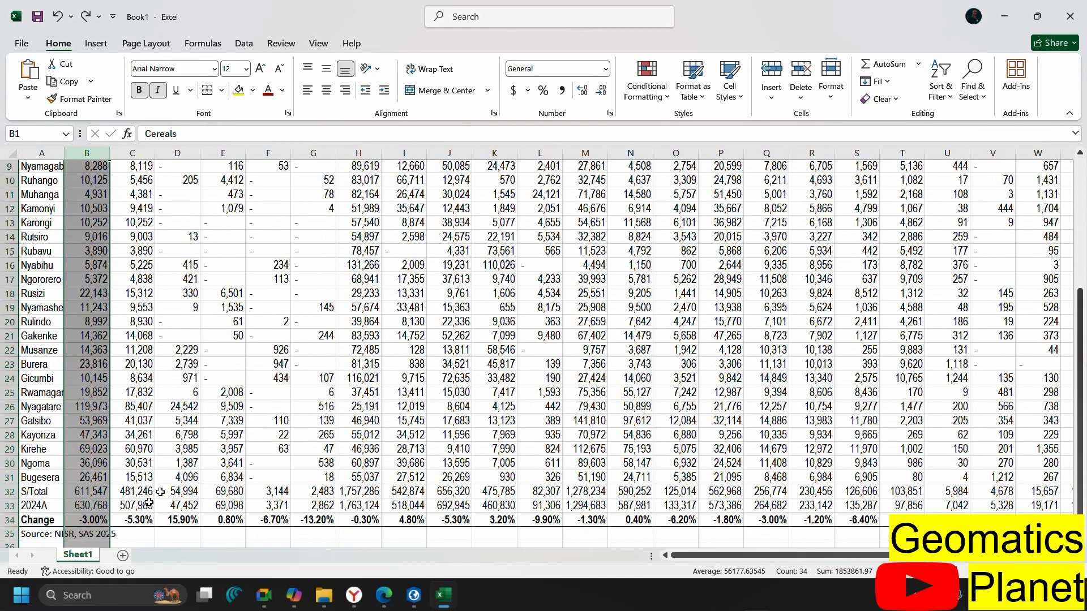
{"action": "scroll", "coordinate": [143, 411], "scroll_direction": "down", "scroll_amount": 3}
{"action": "left_click_drag", "start_coordinate": [8, 493], "coordinate": [8, 479]}
{"action": "right_click", "coordinate": [8, 479]}
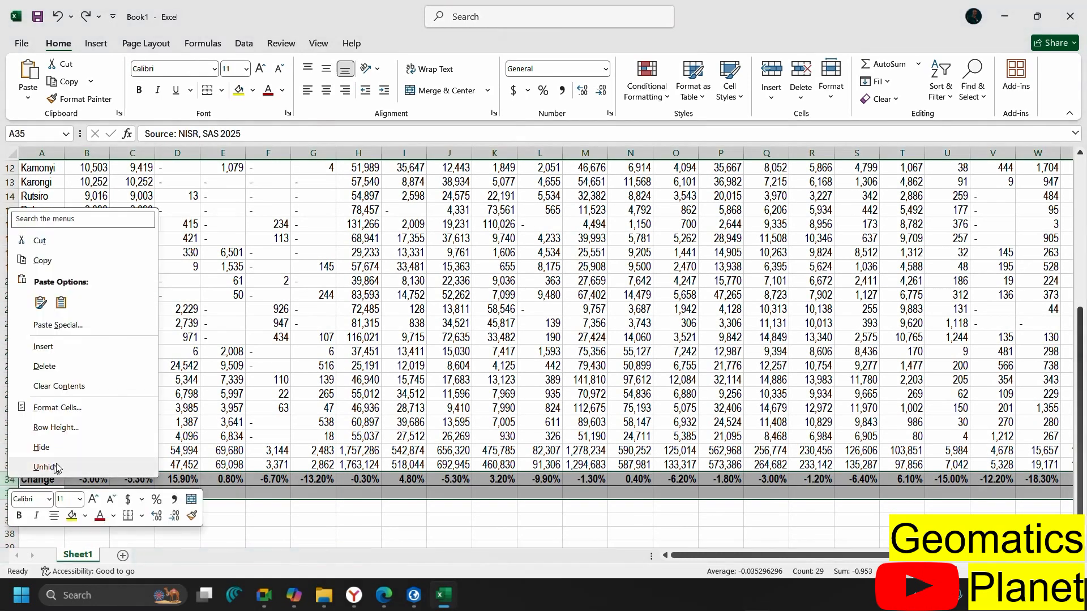
{"action": "left_click", "coordinate": [60, 366]}
Set the text orientation of the whole heading row to Angle Clockwise
{"action": "scroll", "coordinate": [849, 506], "scroll_direction": "up", "scroll_amount": 4}
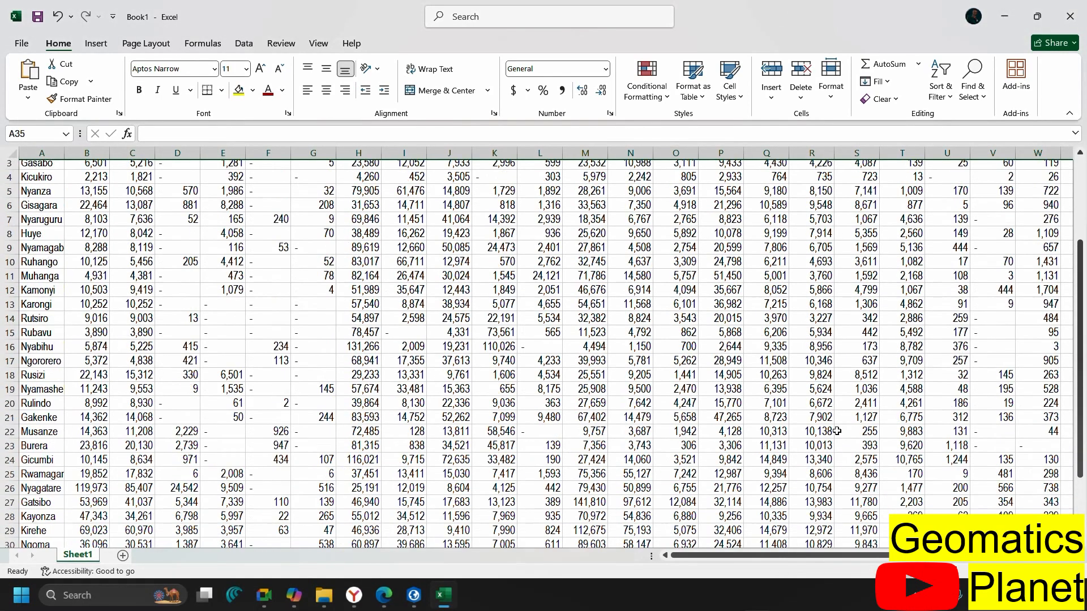
{"action": "left_click", "coordinate": [18, 220]}
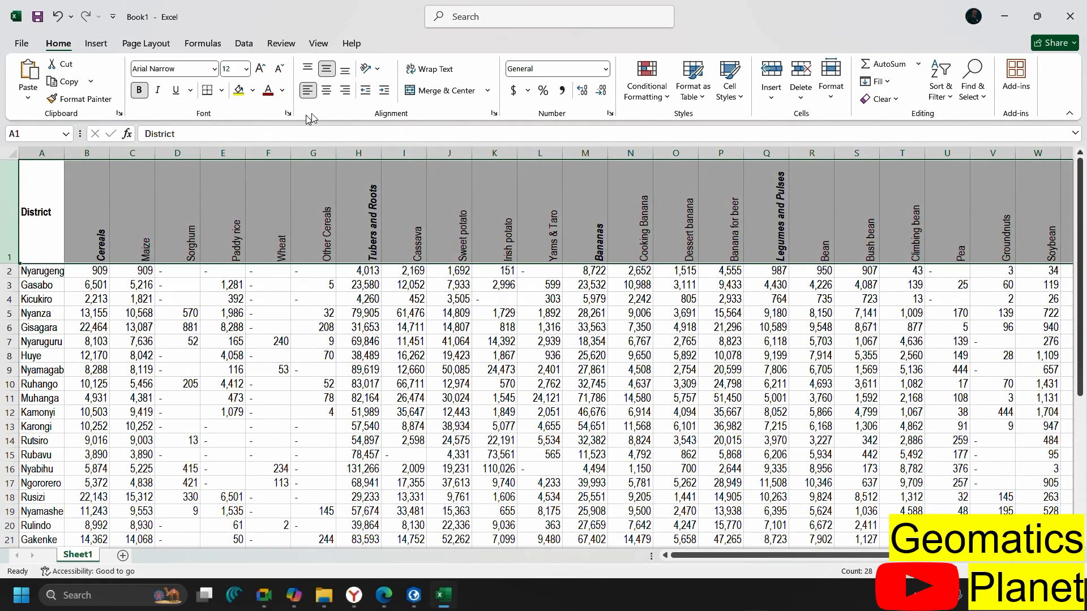
{"action": "left_click", "coordinate": [381, 70]}
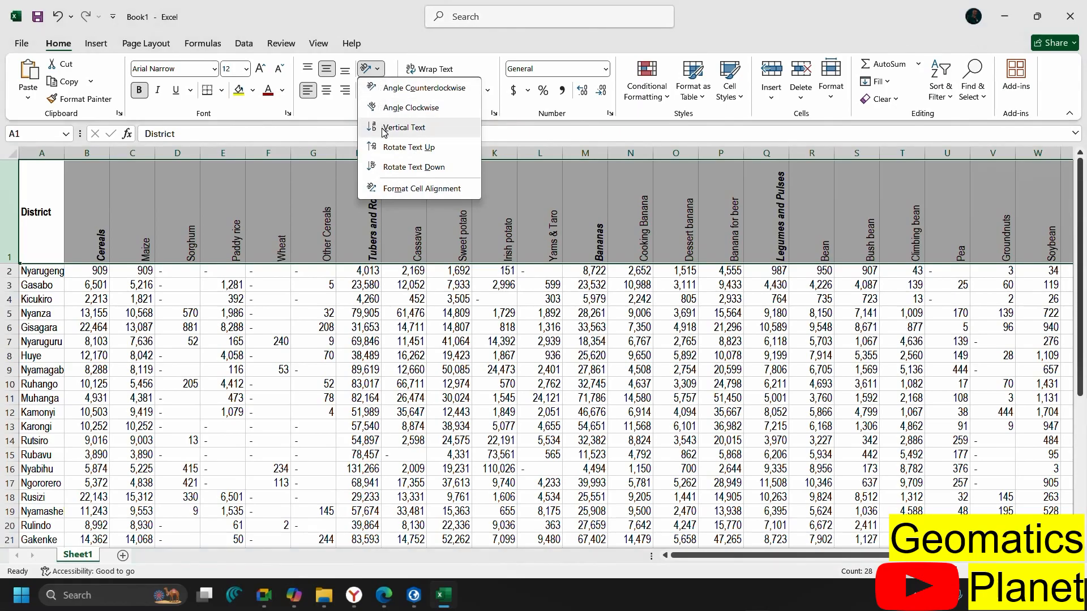
{"action": "left_click", "coordinate": [406, 108]}
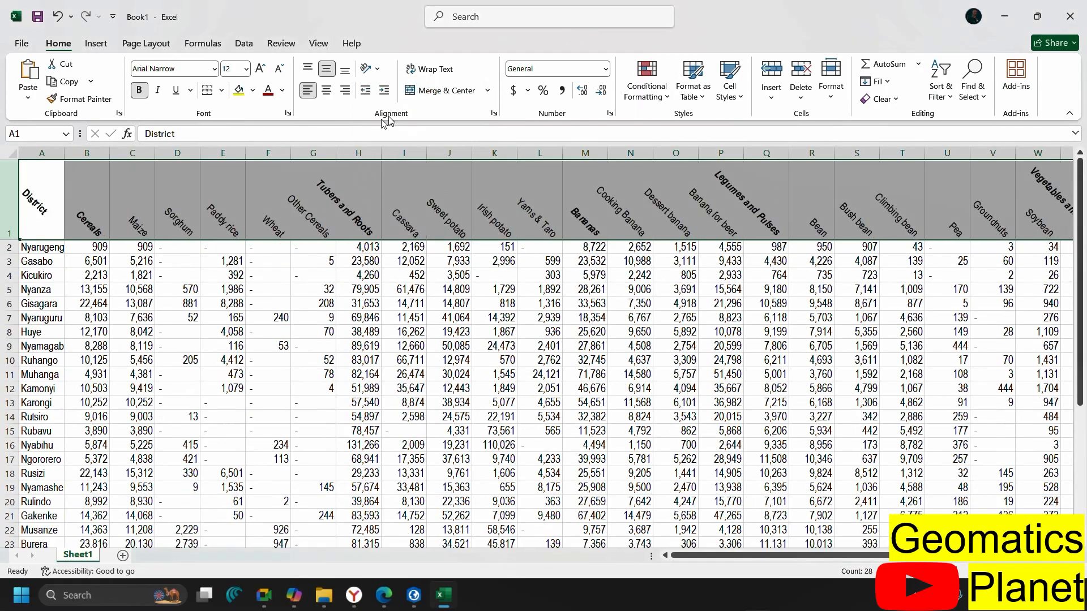
Set the heading row's text orientation to 0 degrees
{"action": "left_click", "coordinate": [371, 69]}
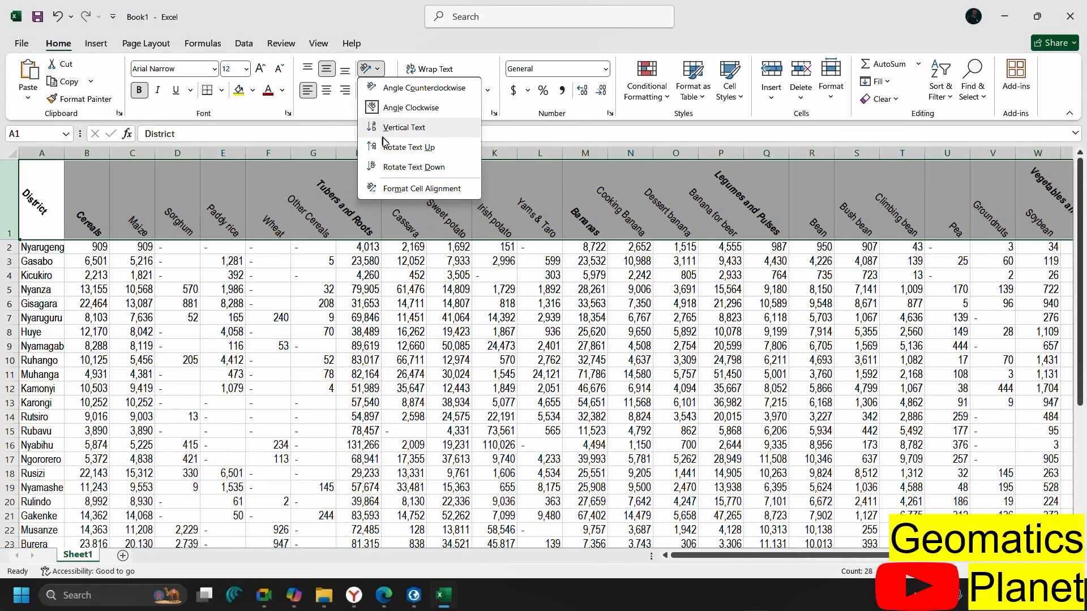
{"action": "left_click", "coordinate": [417, 194]}
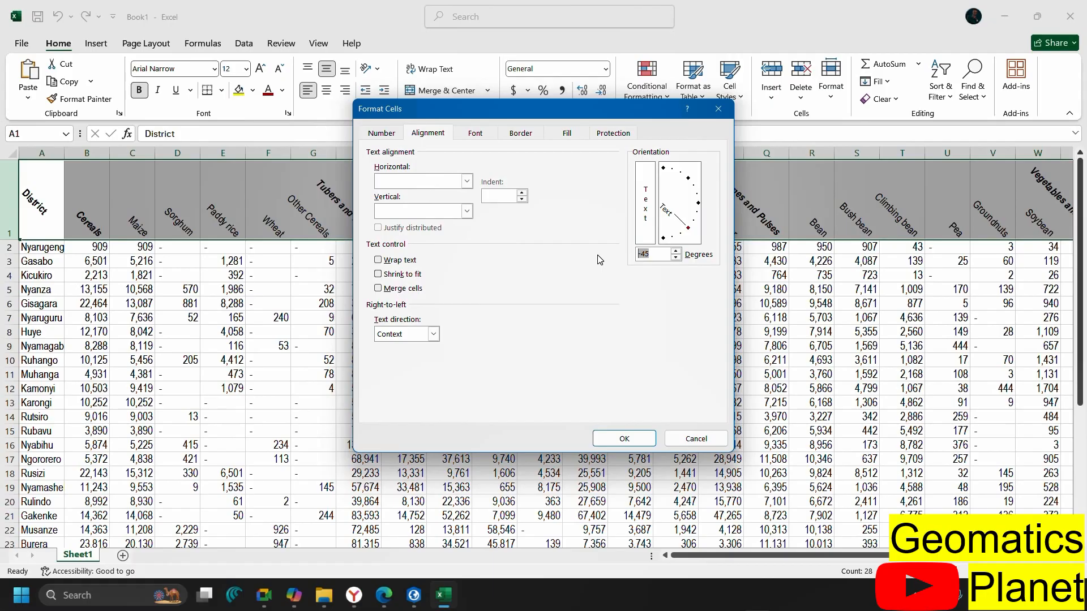
{"action": "type", "text": "0"}
{"action": "left_click", "coordinate": [625, 438]}
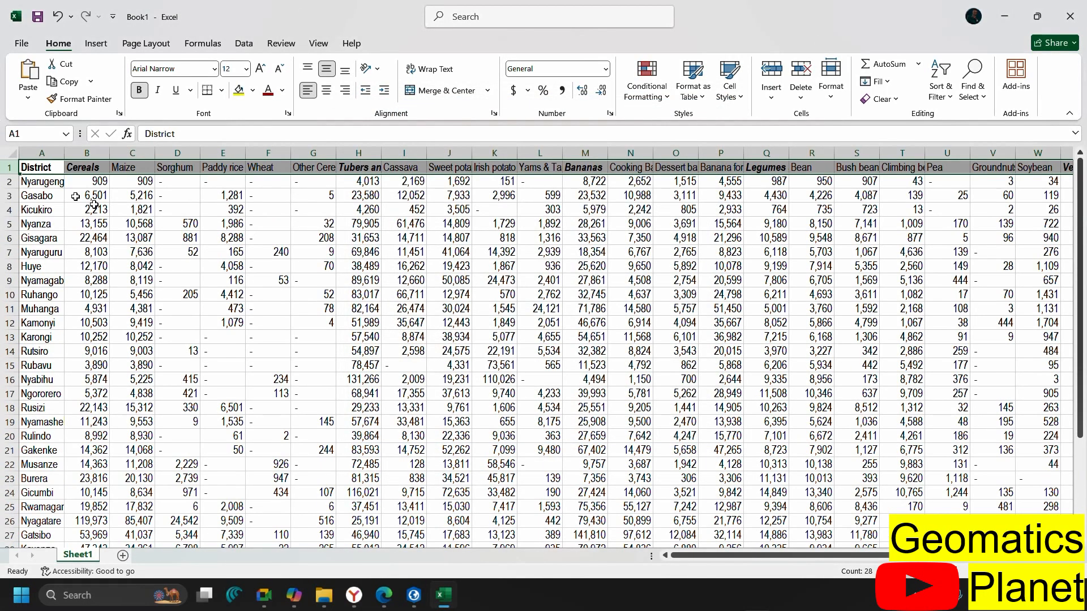
Clear the formatting of the entire crop table while keeping its contents
{"action": "left_click", "coordinate": [146, 280]}
{"action": "key", "text": "ctrl+a"}
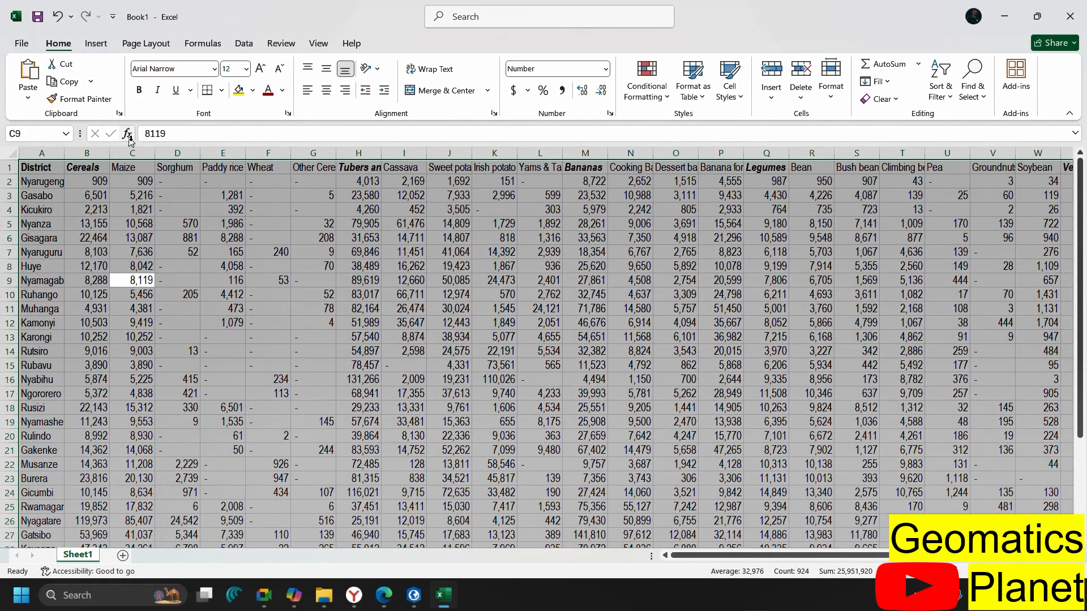
{"action": "left_click", "coordinate": [881, 99]}
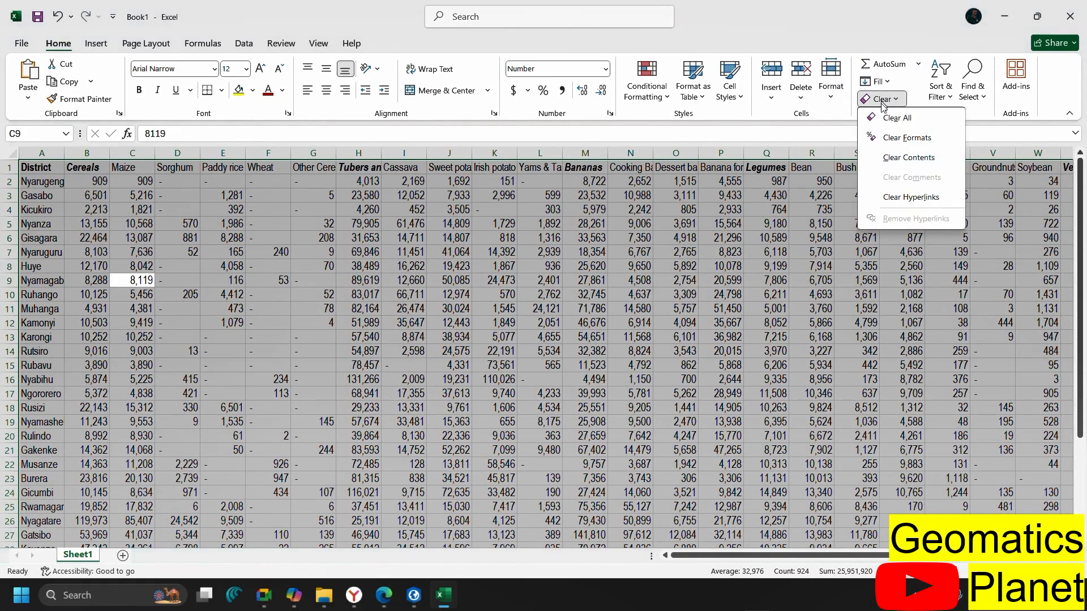
{"action": "left_click", "coordinate": [892, 139]}
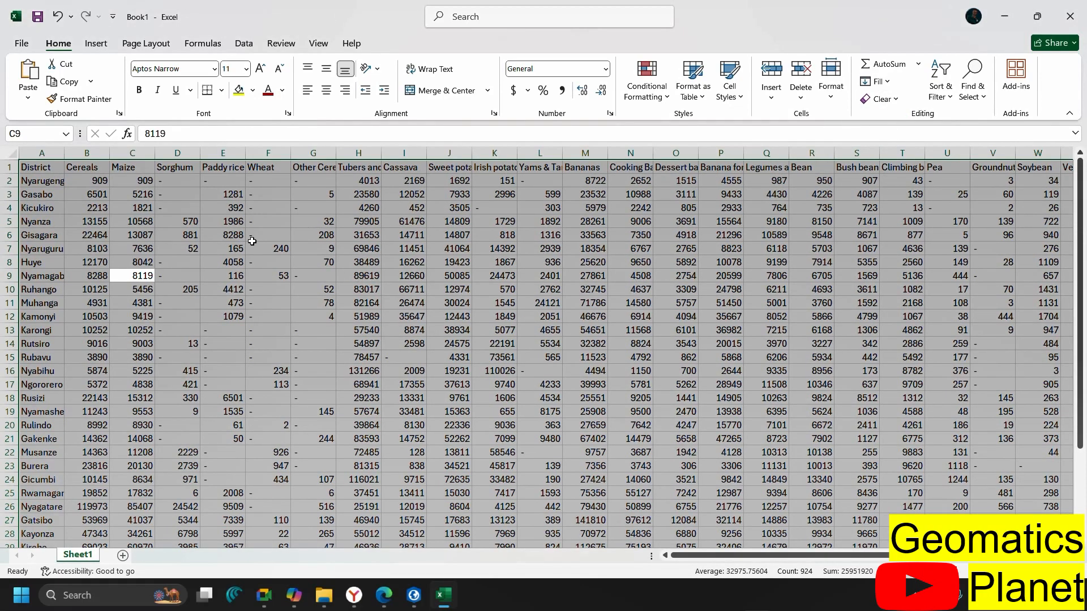
Delete the S/Total and 2024A summary rows at the end of the table
{"action": "scroll", "coordinate": [198, 444], "scroll_direction": "down", "scroll_amount": 4}
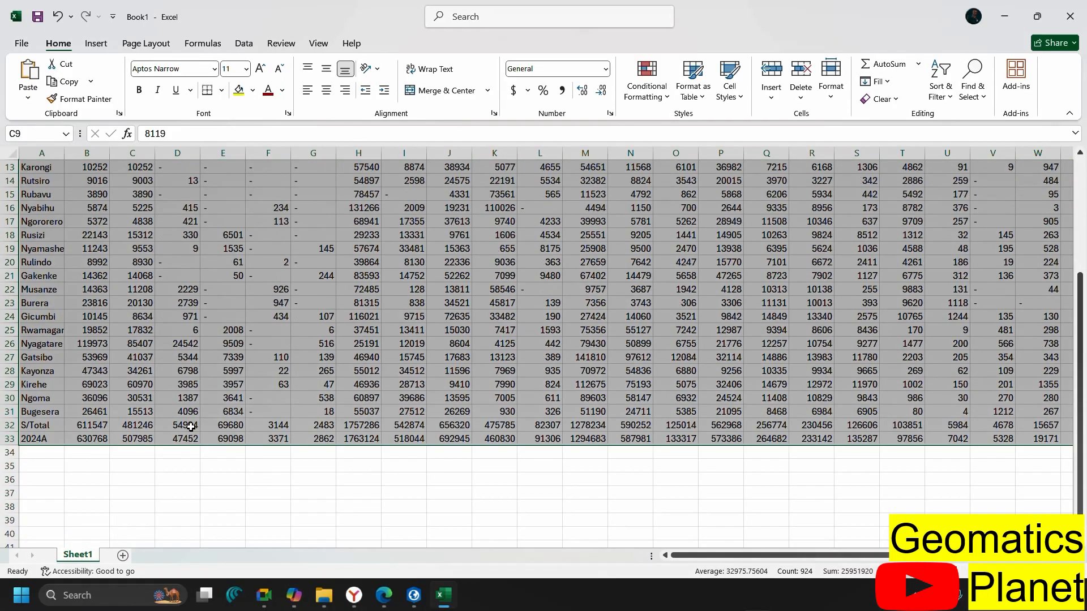
{"action": "scroll", "coordinate": [187, 419], "scroll_direction": "up", "scroll_amount": 4}
{"action": "scroll", "coordinate": [141, 432], "scroll_direction": "down", "scroll_amount": 5}
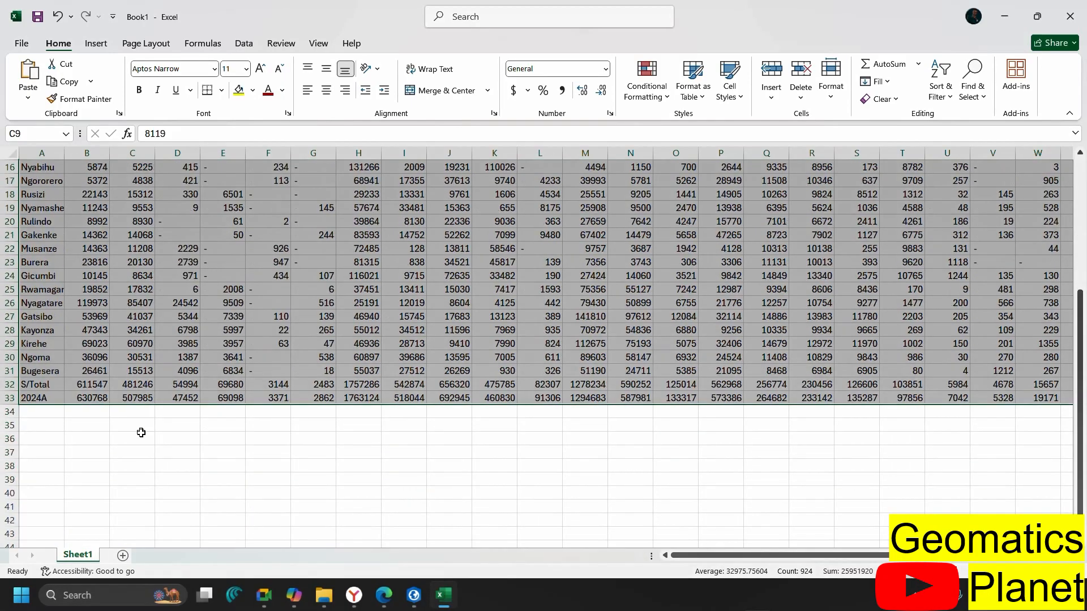
{"action": "left_click", "coordinate": [21, 393]}
{"action": "left_click", "coordinate": [5, 384]}
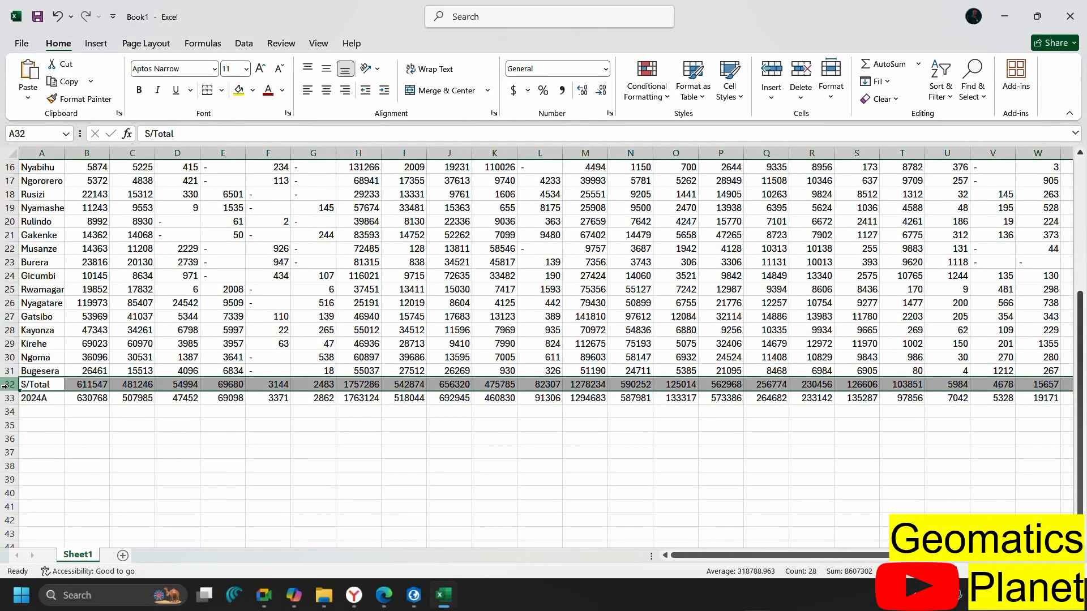
{"action": "left_click", "coordinate": [8, 398], "text": "shift"}
{"action": "right_click", "coordinate": [7, 399]}
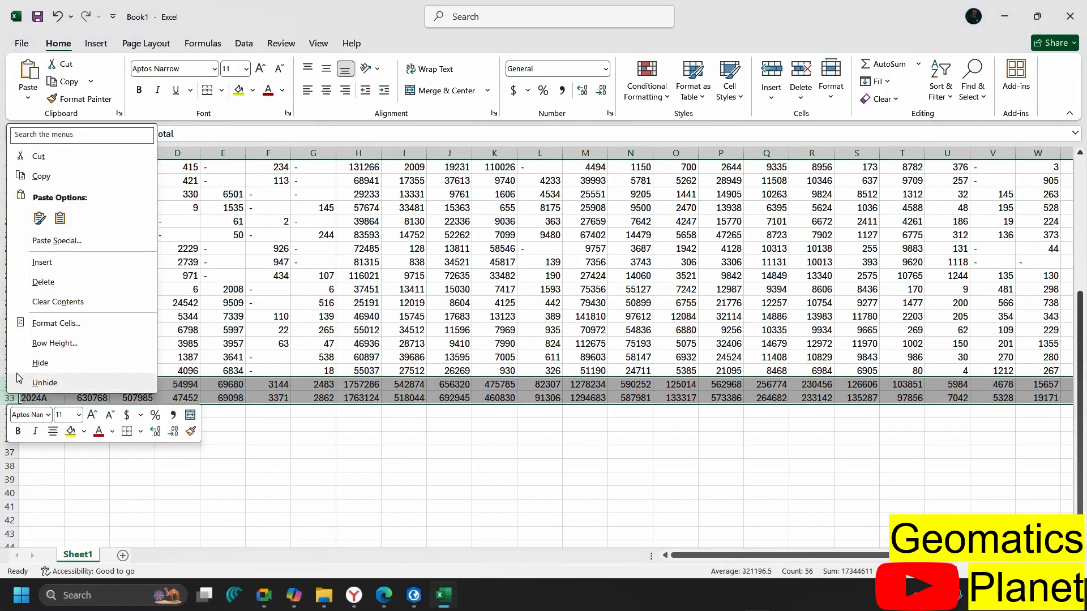
{"action": "left_click", "coordinate": [65, 285]}
Insert a new column before District and give it the heading S/No
{"action": "scroll", "coordinate": [114, 262], "scroll_direction": "up", "scroll_amount": 5}
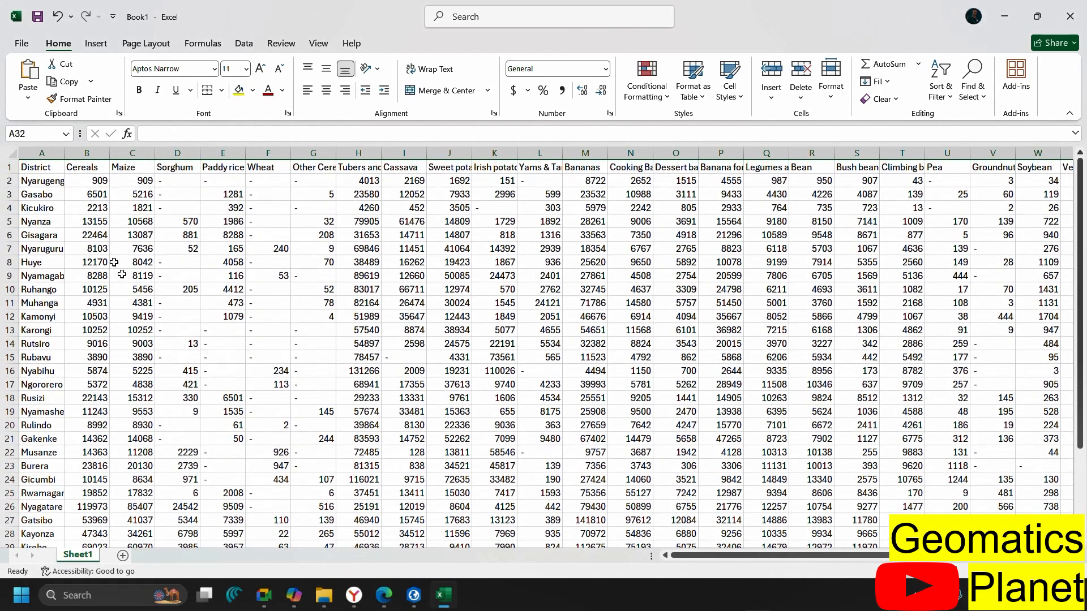
{"action": "right_click", "coordinate": [41, 154]}
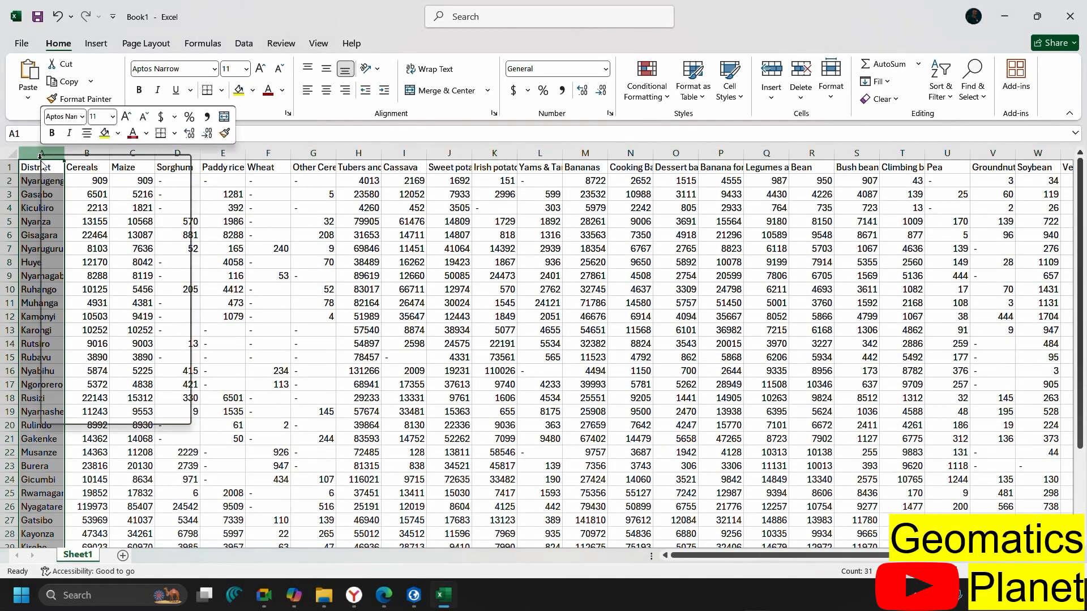
{"action": "left_click", "coordinate": [71, 292]}
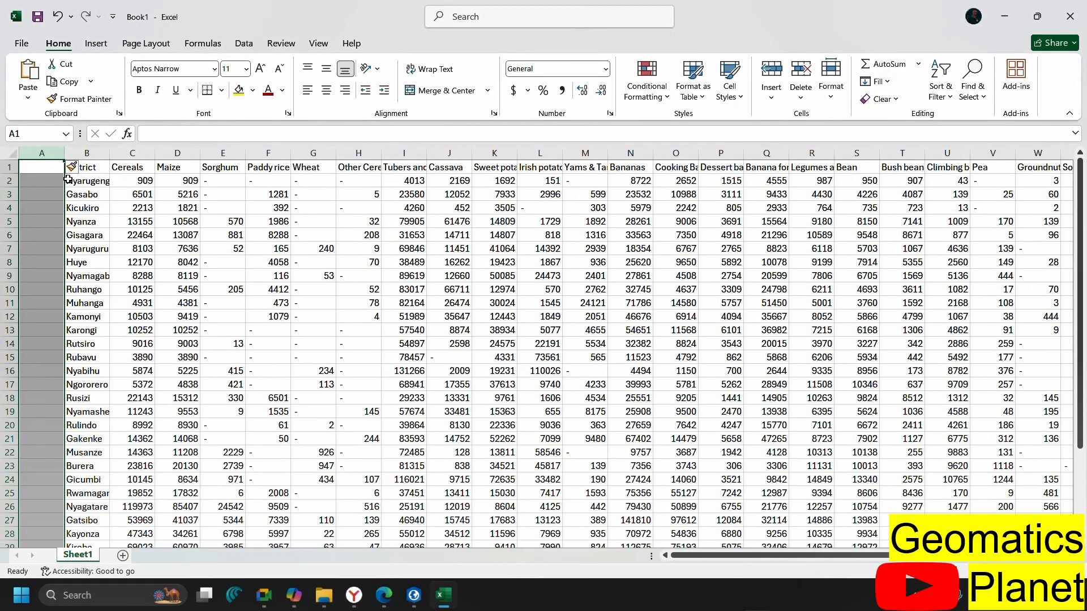
{"action": "left_click", "coordinate": [45, 169]}
{"action": "type", "text": "S/No"}
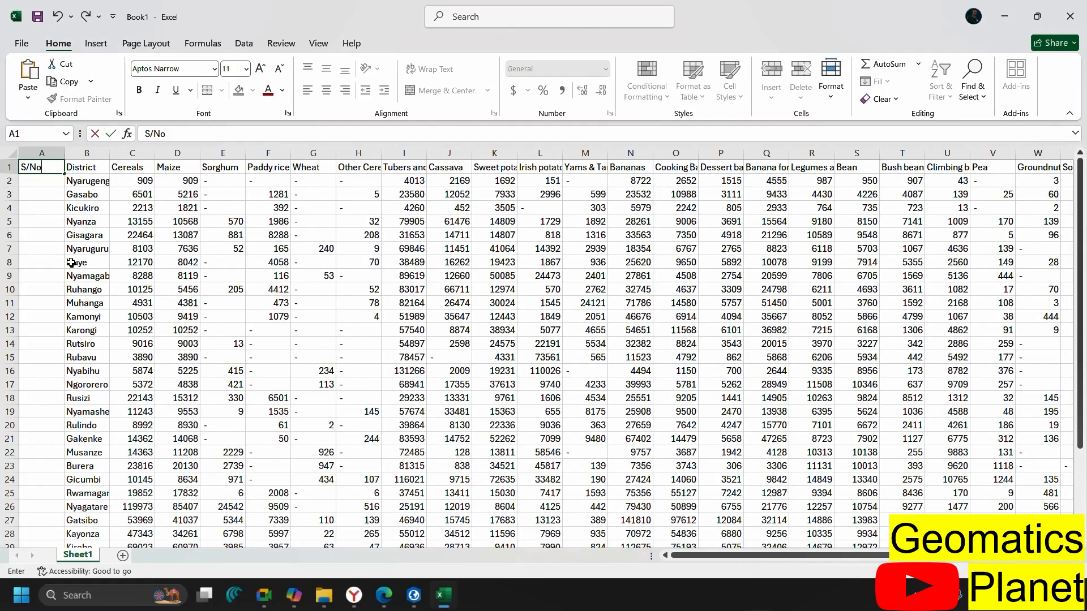
{"action": "left_click", "coordinate": [80, 274]}
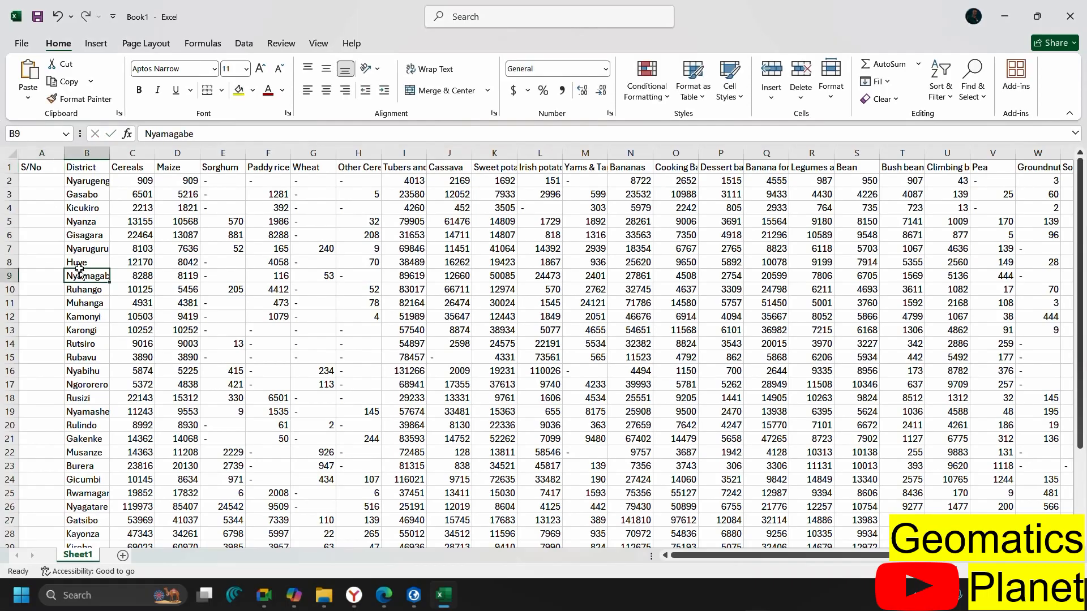
Number the district rows from 1 to 30 in the S/No column by filling a series down to Bugesera
{"action": "left_click", "coordinate": [34, 179]}
{"action": "type", "text": "1"}
{"action": "left_click", "coordinate": [84, 287]}
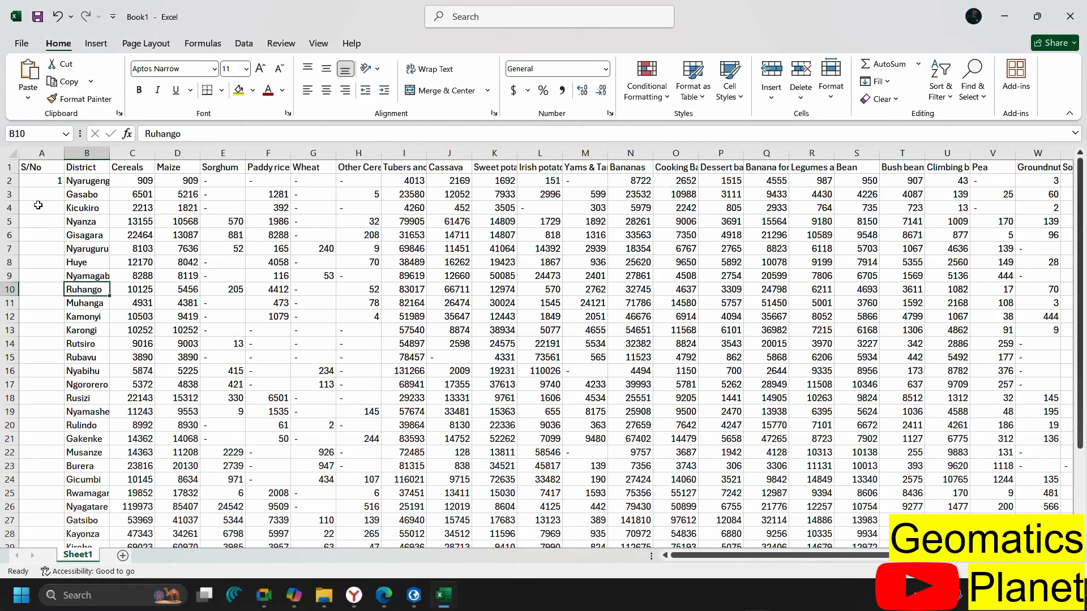
{"action": "left_click", "coordinate": [37, 180]}
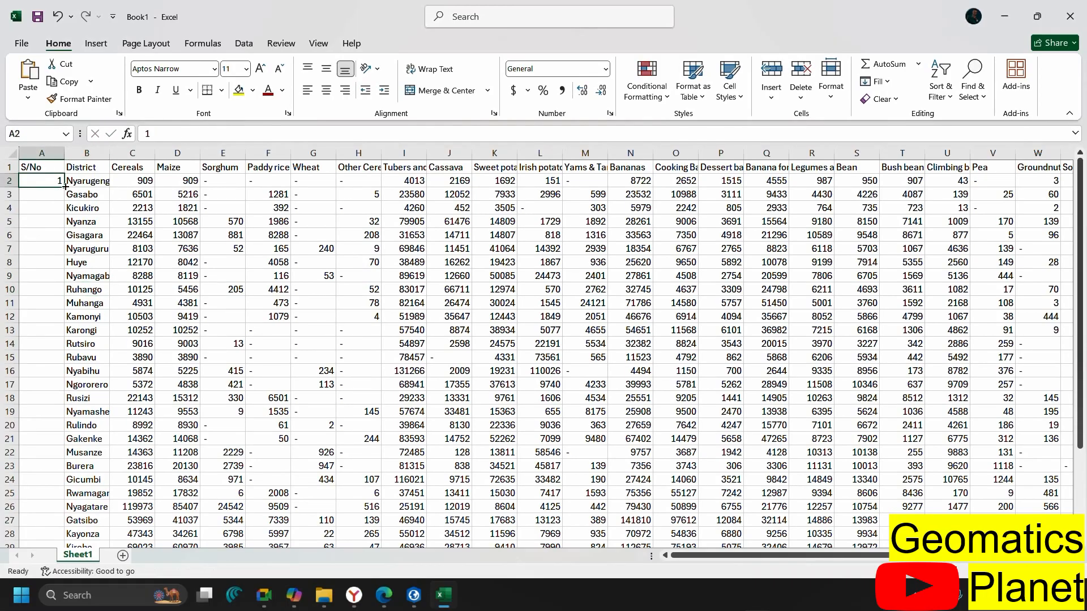
{"action": "left_click_drag", "start_coordinate": [65, 186], "coordinate": [65, 334]}
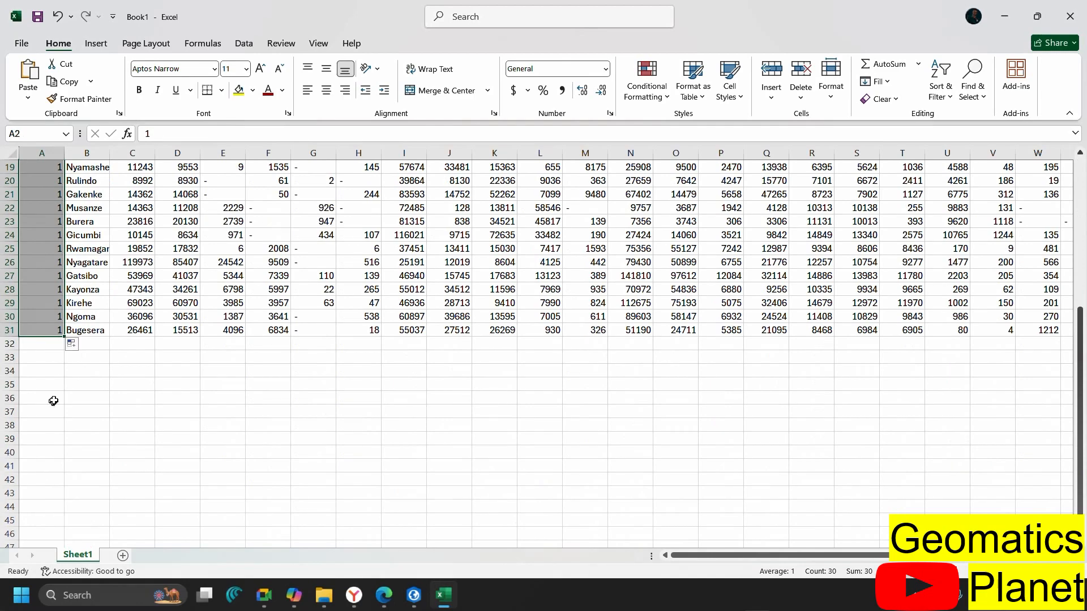
{"action": "left_click", "coordinate": [76, 344]}
{"action": "left_click", "coordinate": [92, 376]}
{"action": "scroll", "coordinate": [91, 379], "scroll_direction": "down", "scroll_amount": 4}
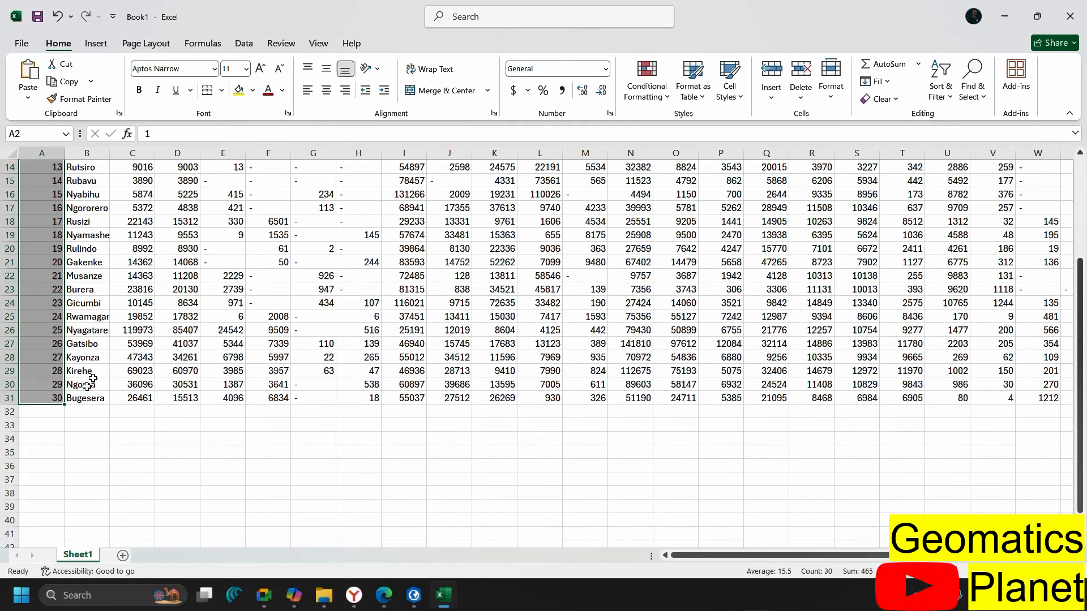
{"action": "scroll", "coordinate": [88, 384], "scroll_direction": "down", "scroll_amount": 1}
{"action": "left_click", "coordinate": [177, 444]}
{"action": "scroll", "coordinate": [177, 443], "scroll_direction": "up", "scroll_amount": 5}
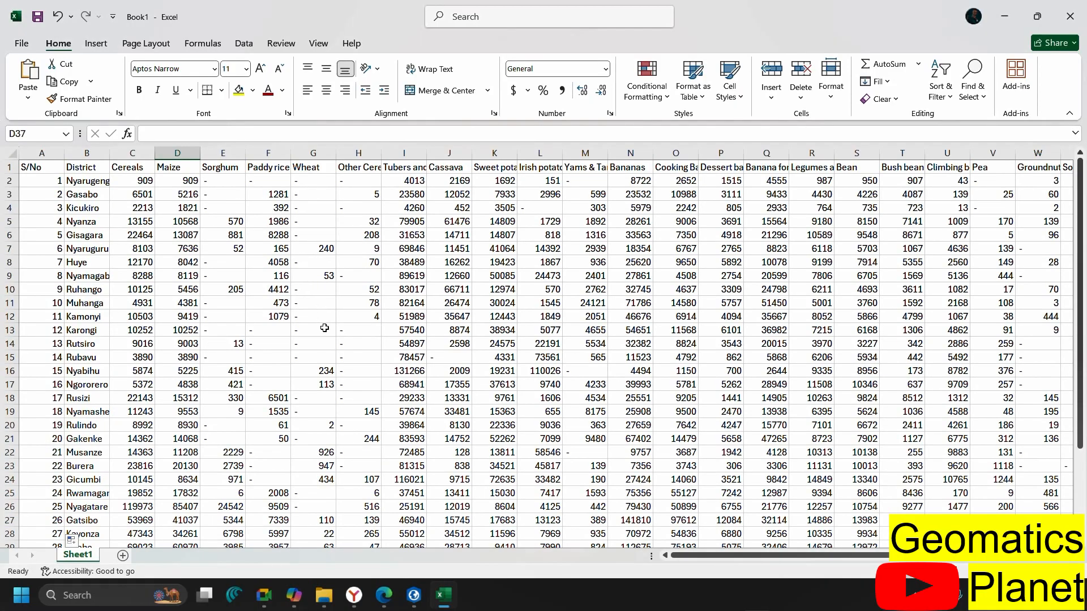
Find every "-" in the sheet and replace all of them with 0
{"action": "key", "text": "ctrl+f"}
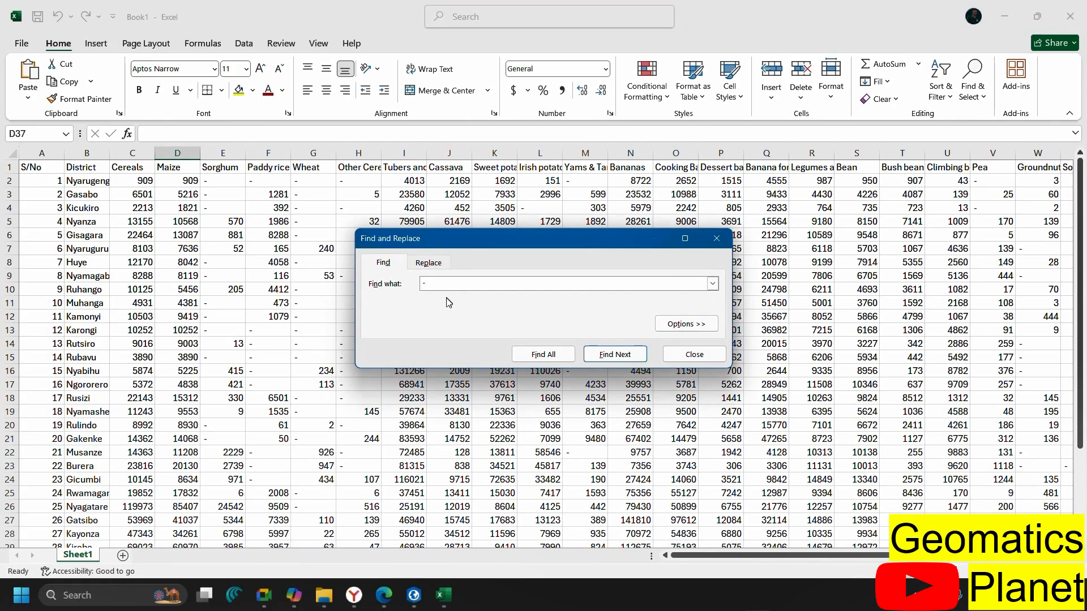
{"action": "left_click", "coordinate": [547, 355]}
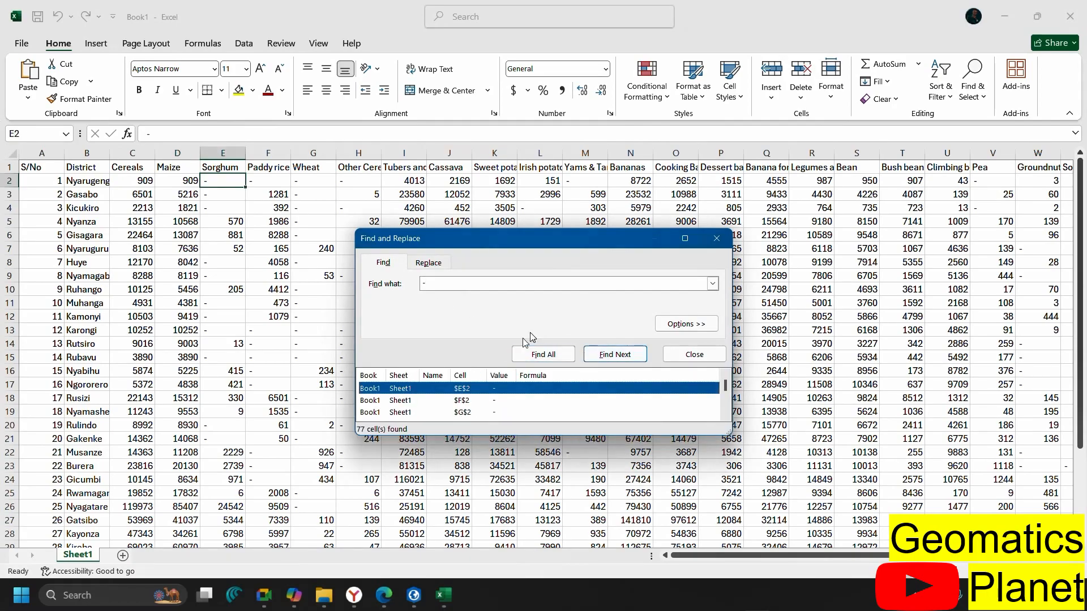
{"action": "left_click", "coordinate": [428, 262]}
{"action": "left_click", "coordinate": [456, 301]}
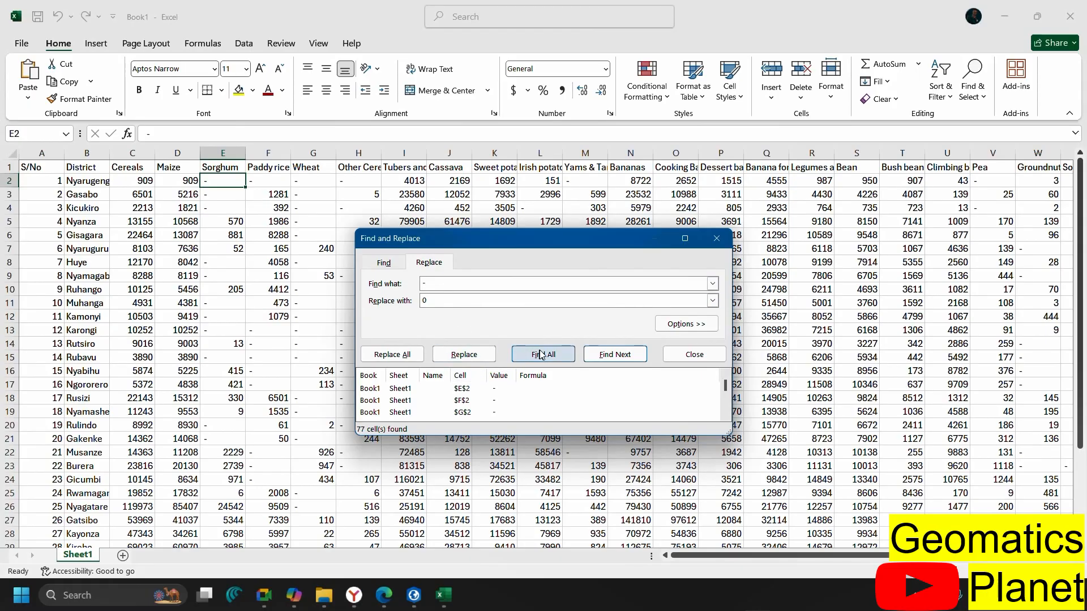
{"action": "left_click", "coordinate": [378, 360]}
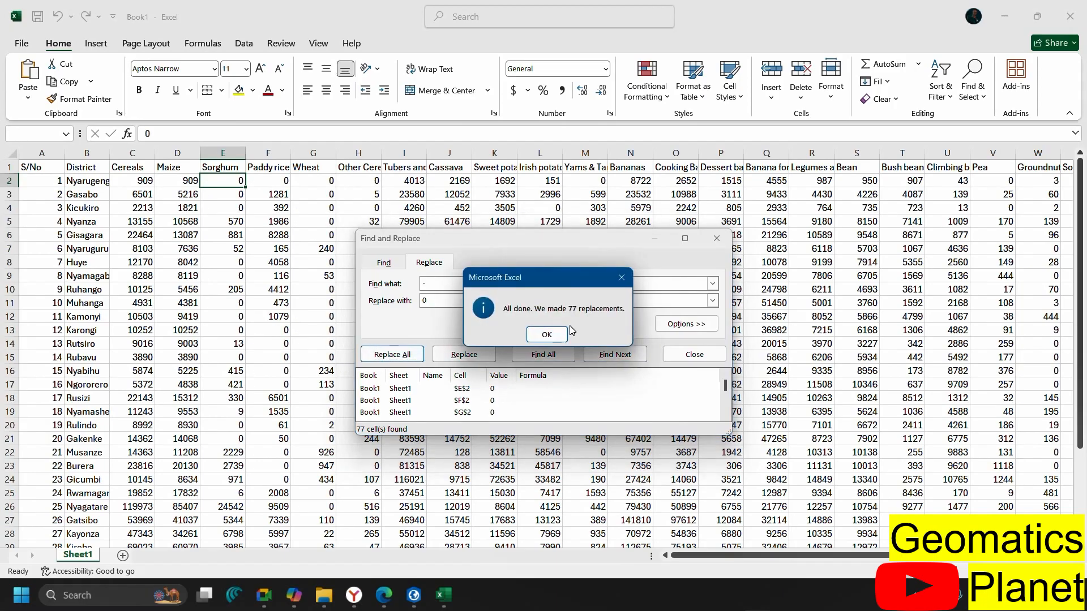
{"action": "left_click", "coordinate": [551, 334]}
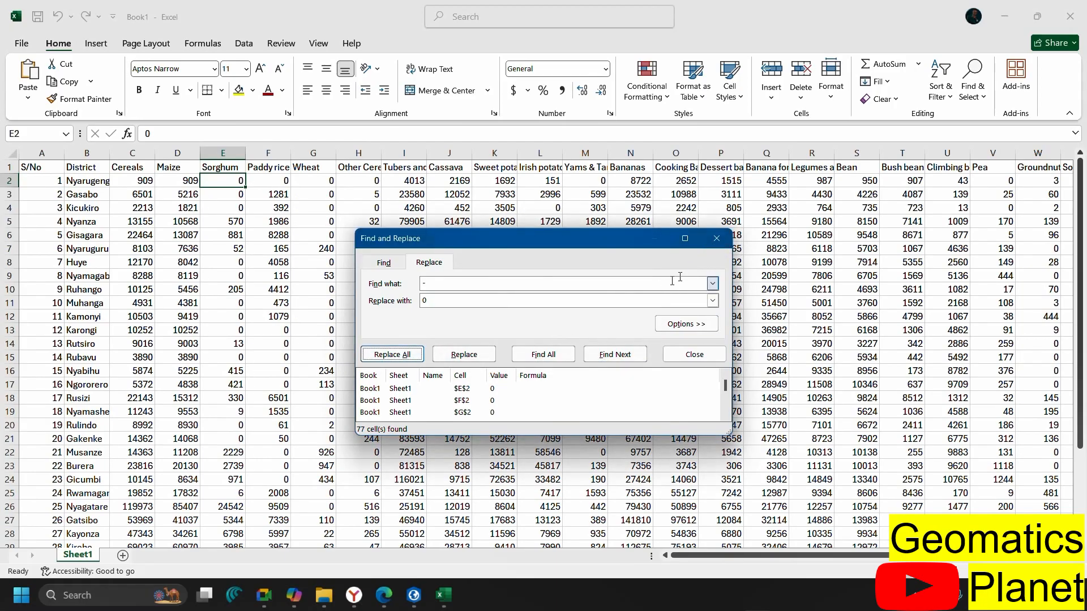
{"action": "left_click", "coordinate": [716, 238]}
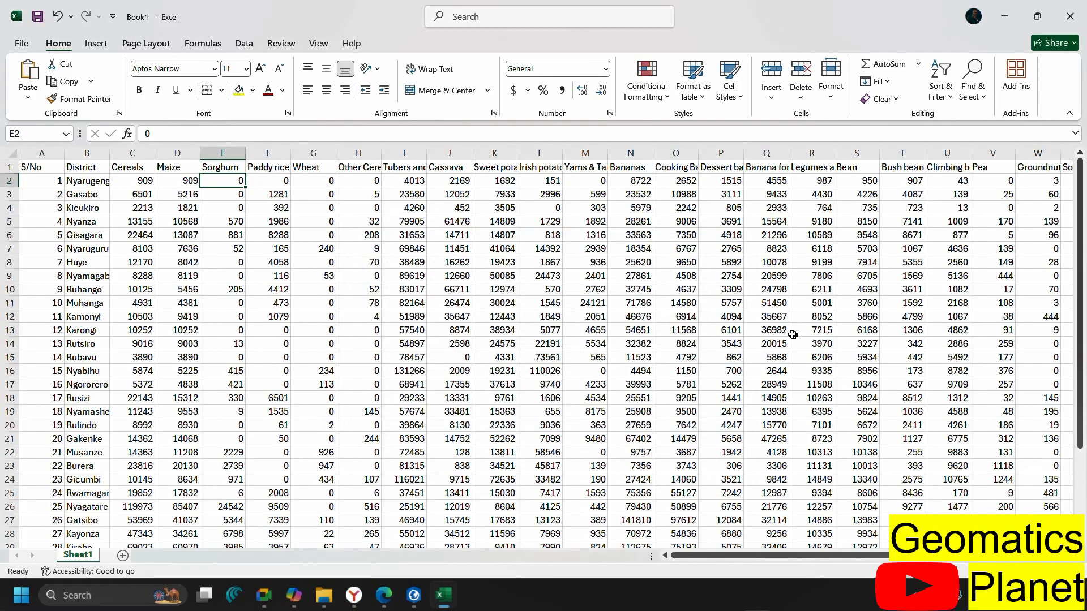
Apply the Number format to all crop values from C2 across every crop column and district row
{"action": "left_click", "coordinate": [502, 304]}
{"action": "left_click", "coordinate": [492, 425]}
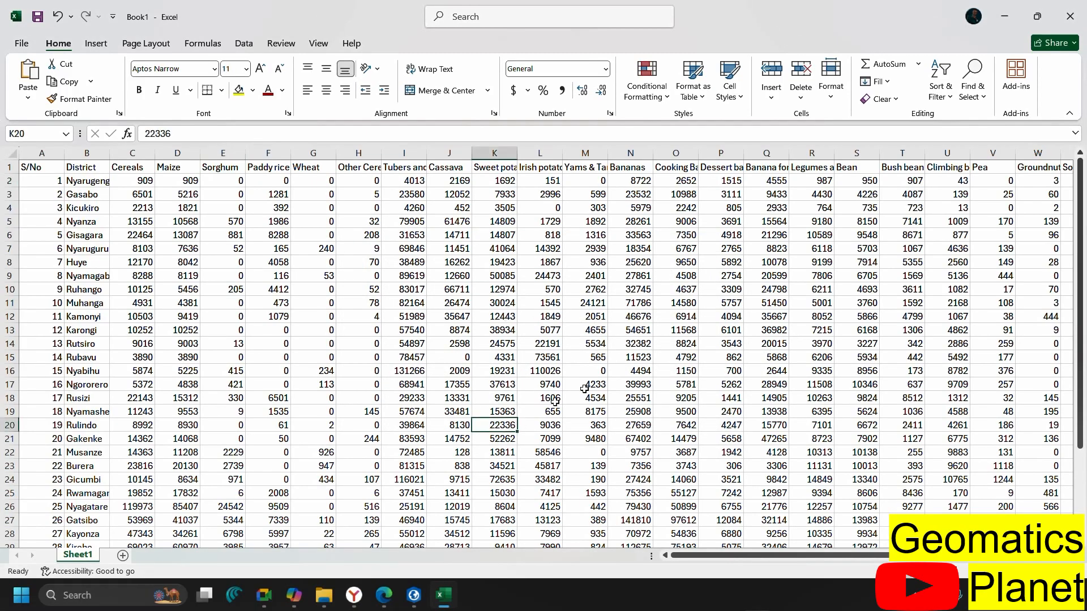
{"action": "left_click", "coordinate": [868, 308]}
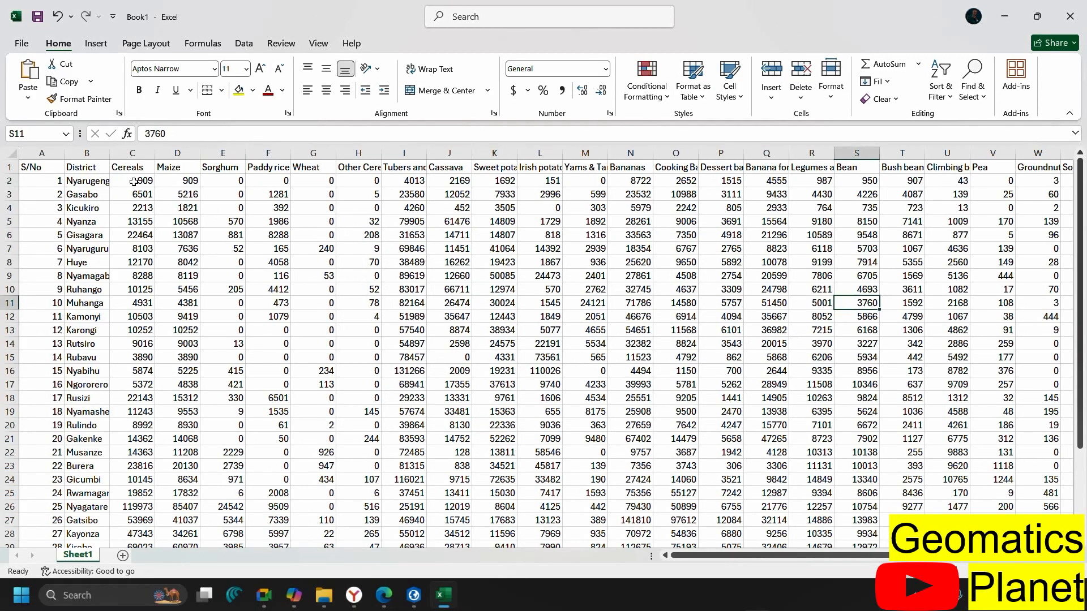
{"action": "left_click_drag", "start_coordinate": [134, 182], "coordinate": [954, 489]}
{"action": "left_click_drag", "start_coordinate": [797, 554], "coordinate": [697, 554]}
{"action": "scroll", "coordinate": [651, 396], "scroll_direction": "up", "scroll_amount": 2}
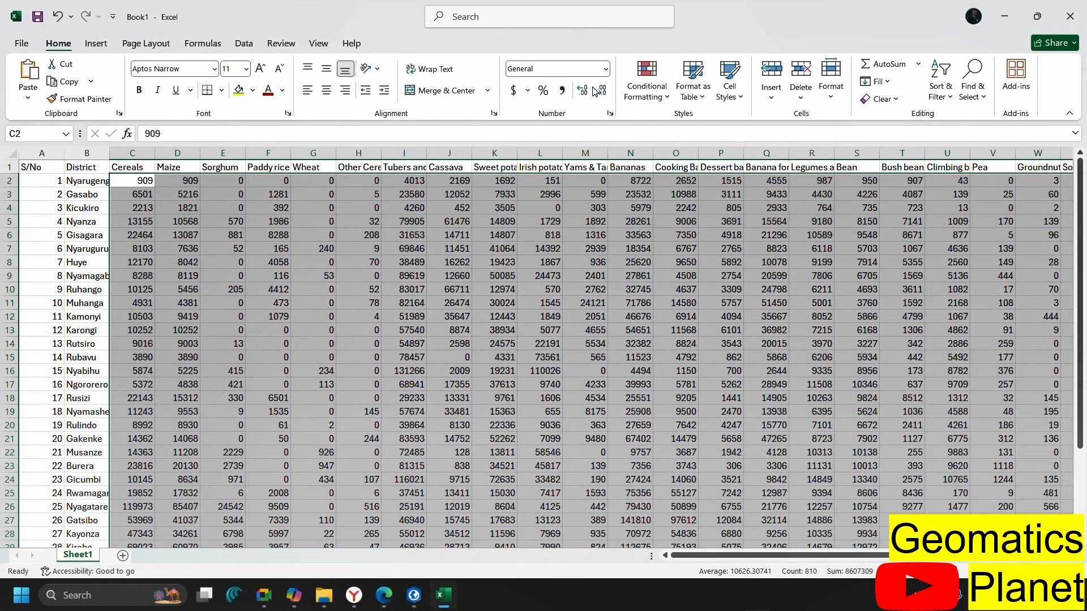
{"action": "left_click", "coordinate": [605, 68]}
{"action": "left_click", "coordinate": [560, 128]}
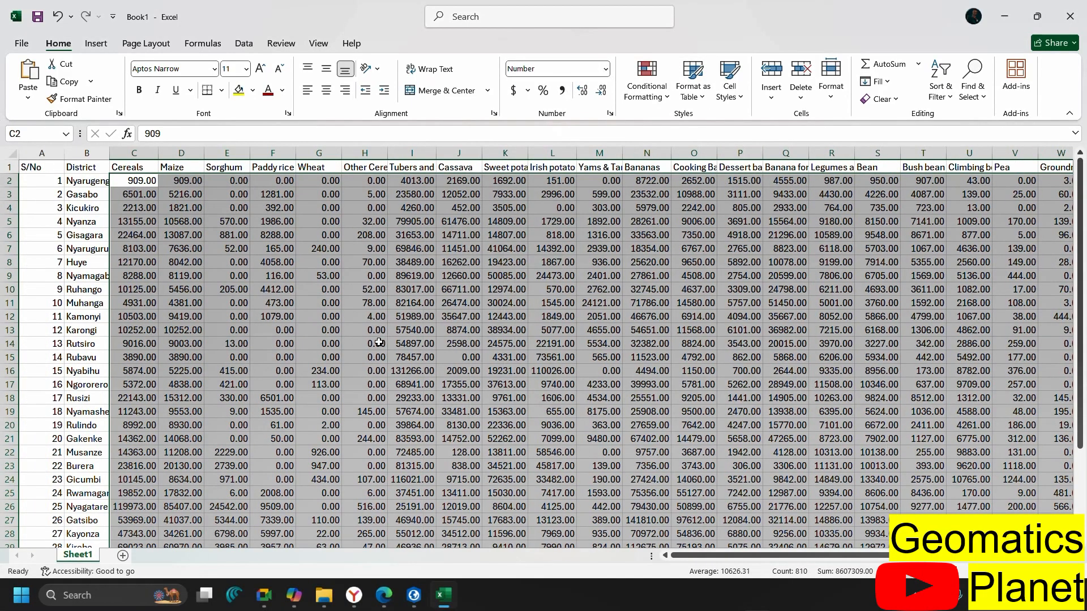
Reduce the crop values to zero decimal places
{"action": "left_click", "coordinate": [582, 91]}
{"action": "left_click", "coordinate": [601, 90]}
{"action": "left_click", "coordinate": [602, 90]}
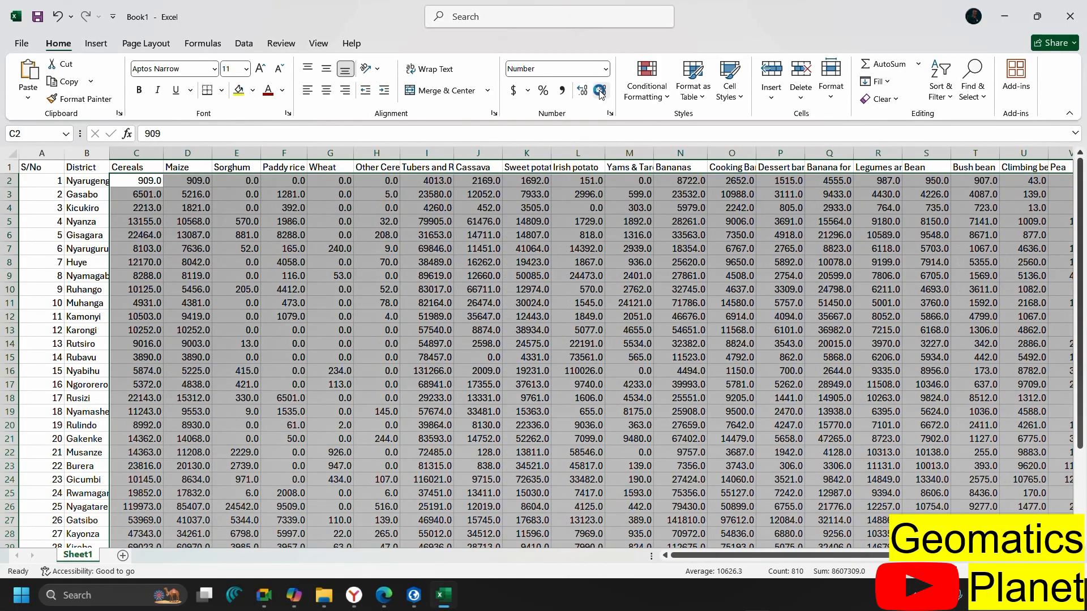
{"action": "left_click", "coordinate": [601, 91]}
{"action": "left_click", "coordinate": [538, 263]}
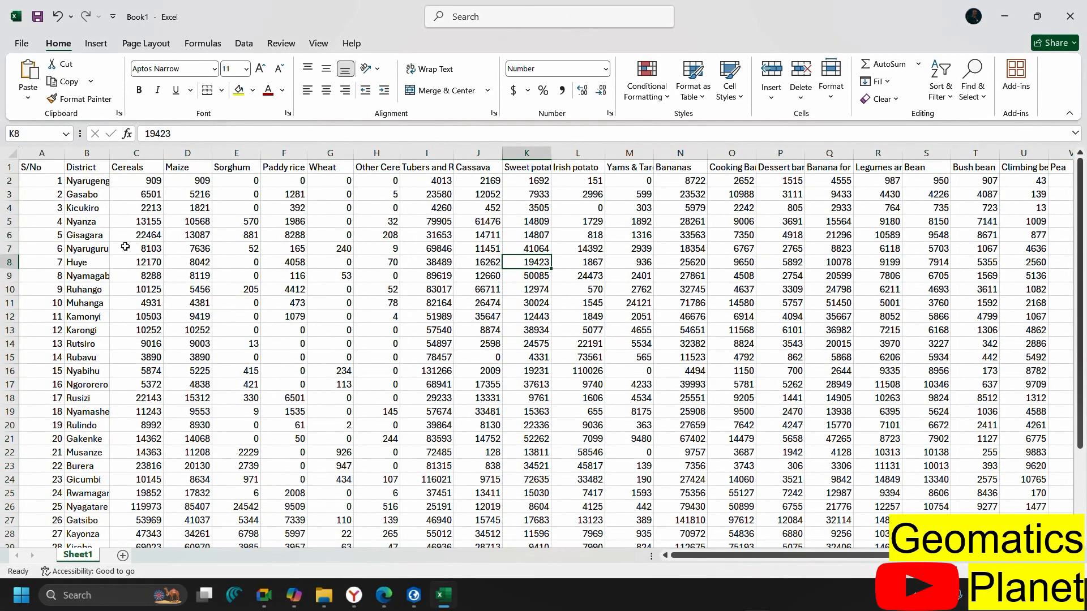
Auto-fit the District column width so the full district names fit, and check the table down to its last row
{"action": "double_click", "coordinate": [113, 153]}
{"action": "scroll", "coordinate": [378, 411], "scroll_direction": "down", "scroll_amount": 8}
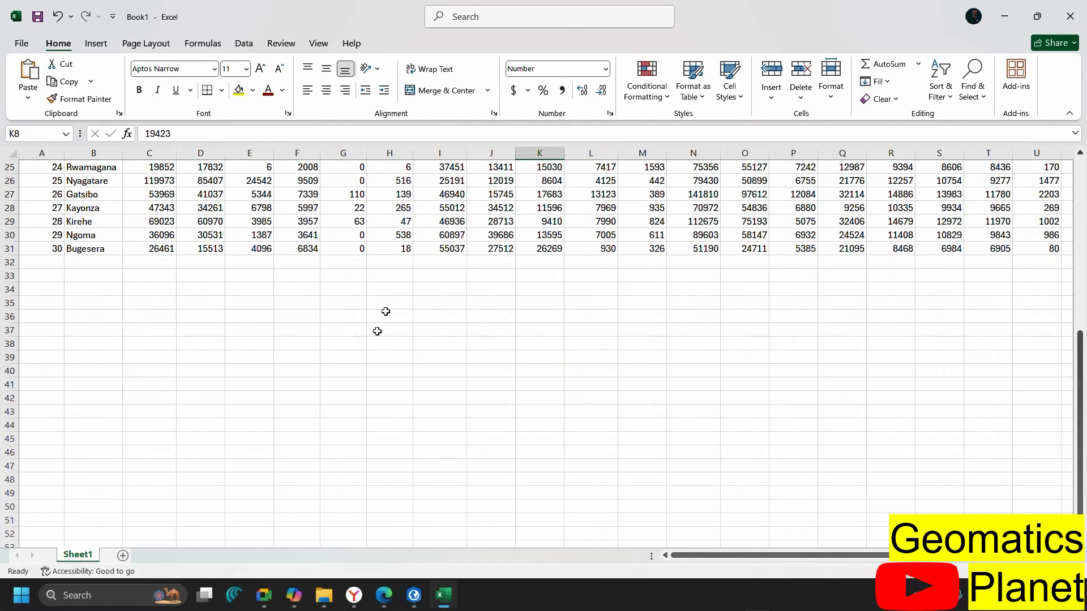
{"action": "scroll", "coordinate": [377, 331], "scroll_direction": "up", "scroll_amount": 8}
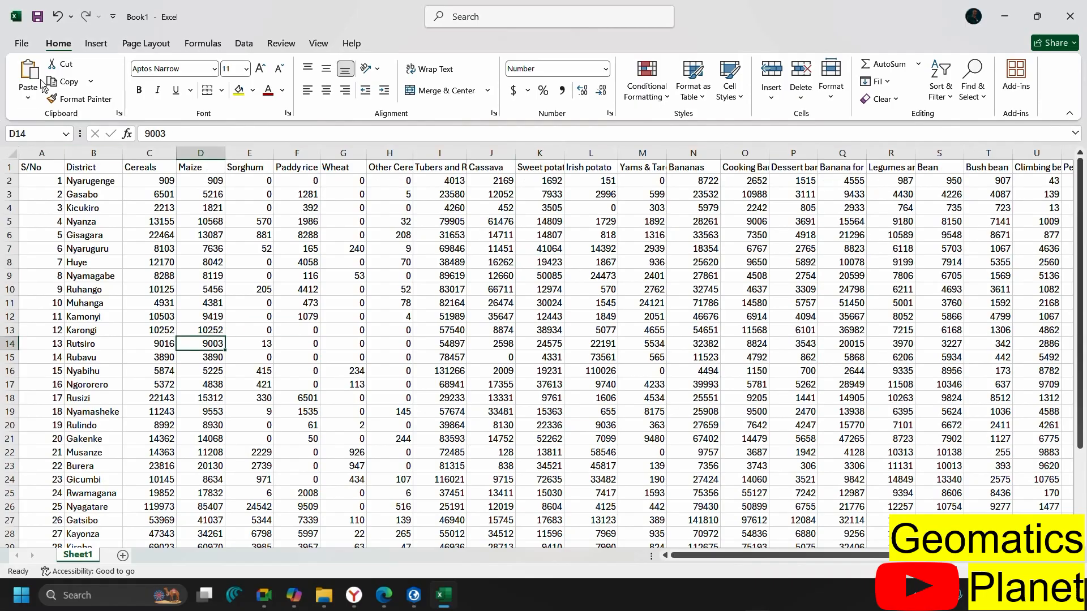
Switch to File Explorer, open the Data folder inside Batch Sept 2025, and copy its folder path
{"action": "left_click", "coordinate": [25, 43]}
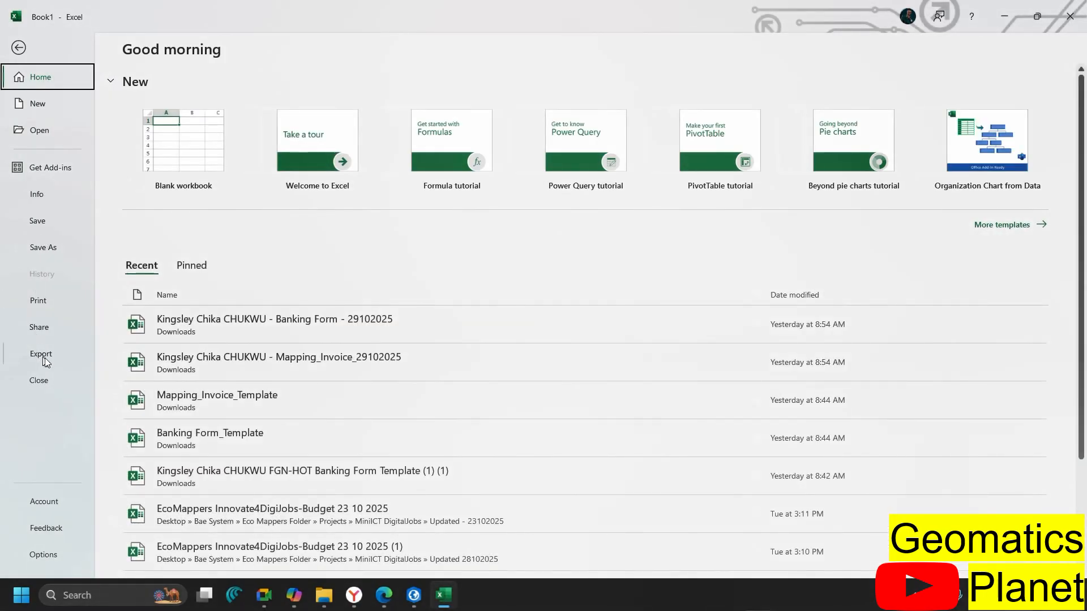
{"action": "left_click", "coordinate": [322, 597]}
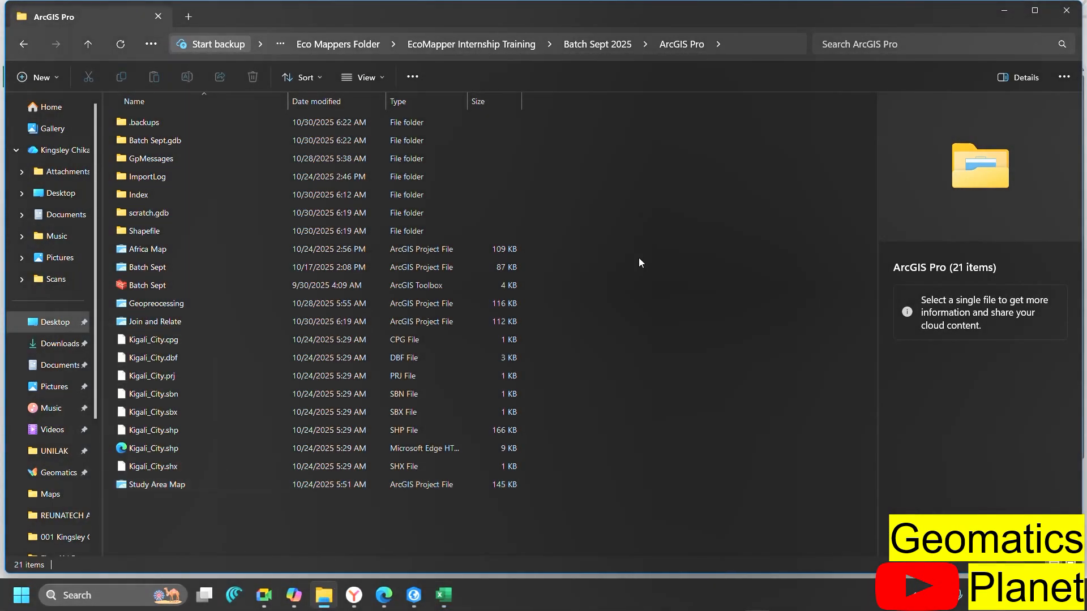
{"action": "left_click", "coordinate": [598, 45]}
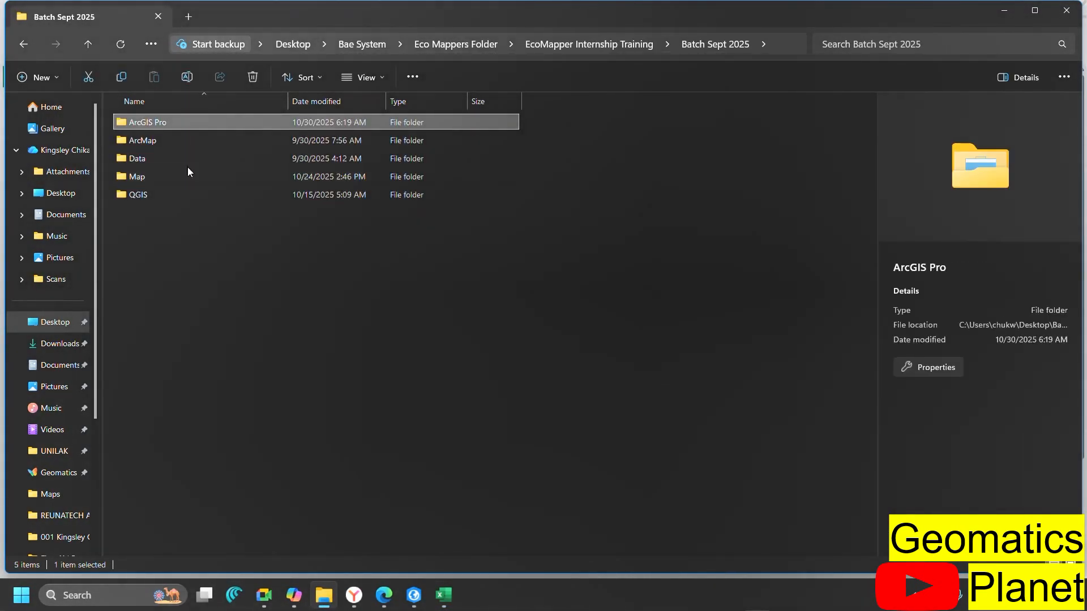
{"action": "double_click", "coordinate": [187, 164]}
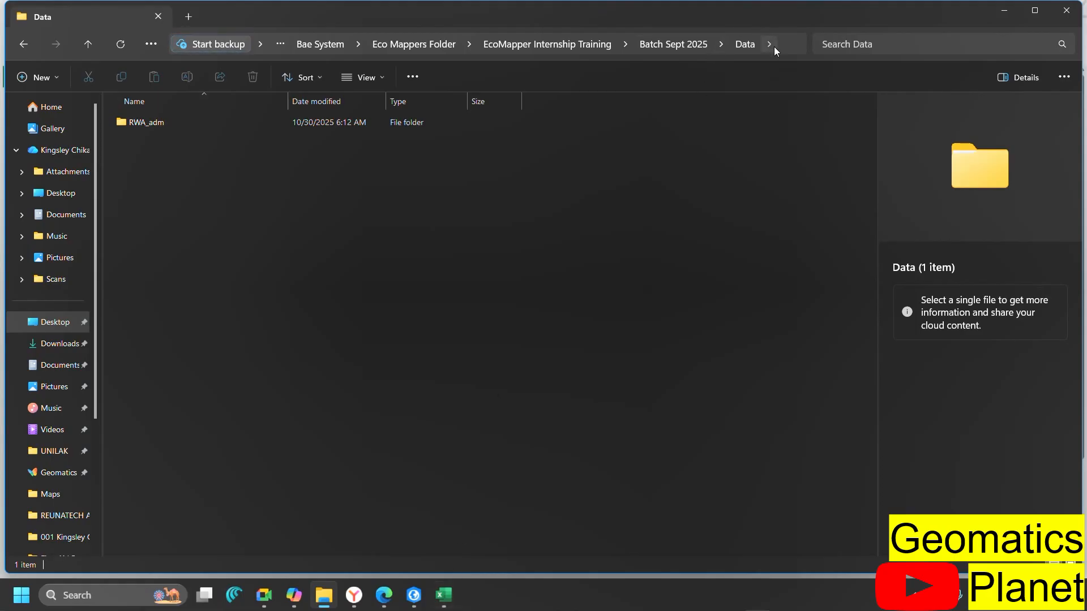
{"action": "left_click", "coordinate": [789, 46]}
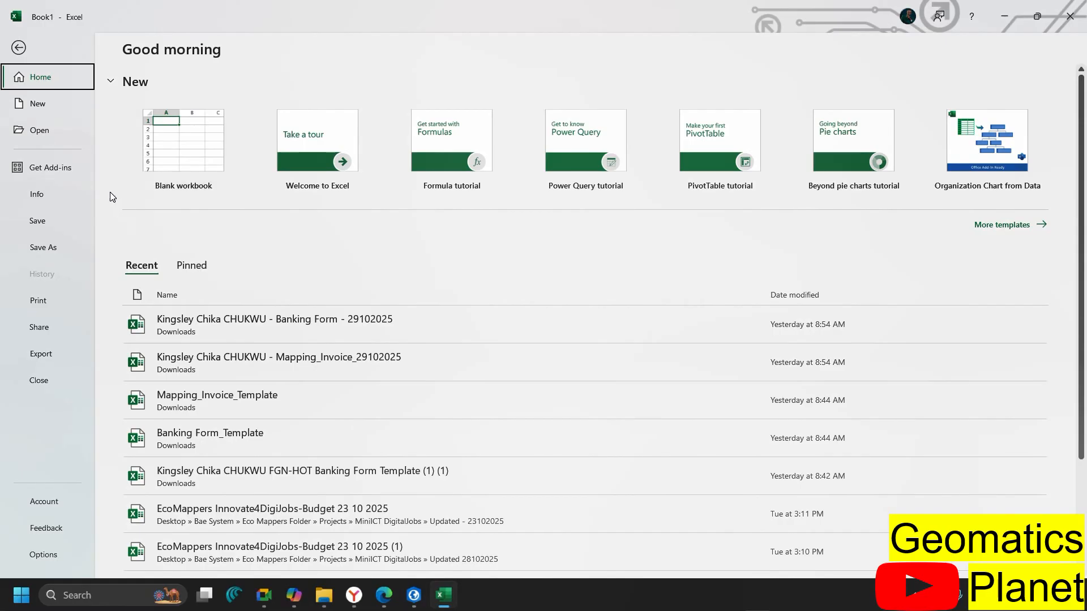
Save the workbook as Rwanda2025AAgric in Excel Workbook format in the Batch Sept 2025 Data folder, using the copied path
{"action": "left_click", "coordinate": [53, 240]}
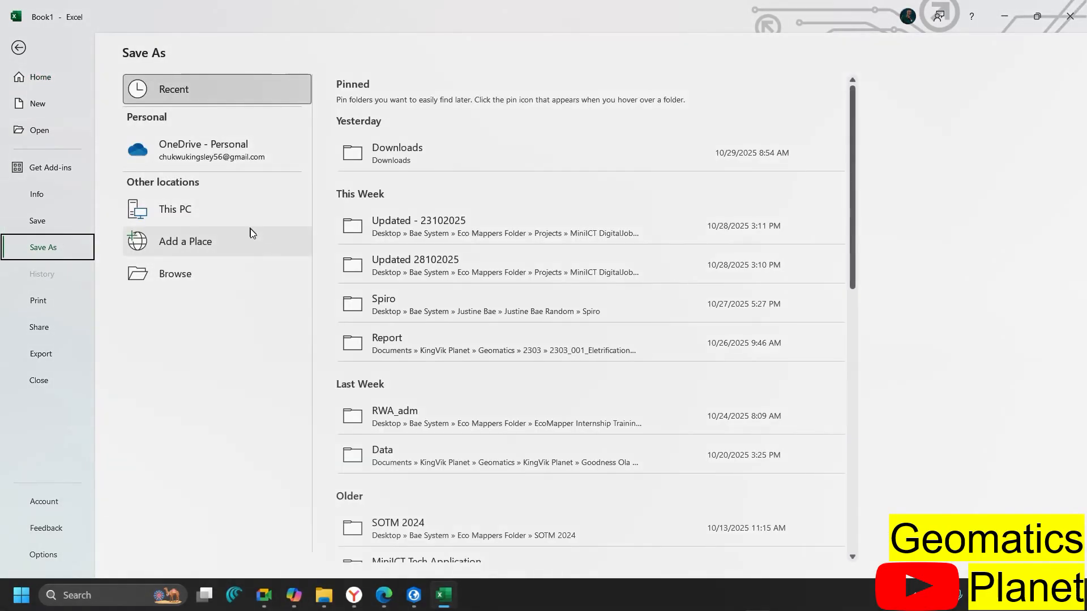
{"action": "left_click", "coordinate": [217, 285]}
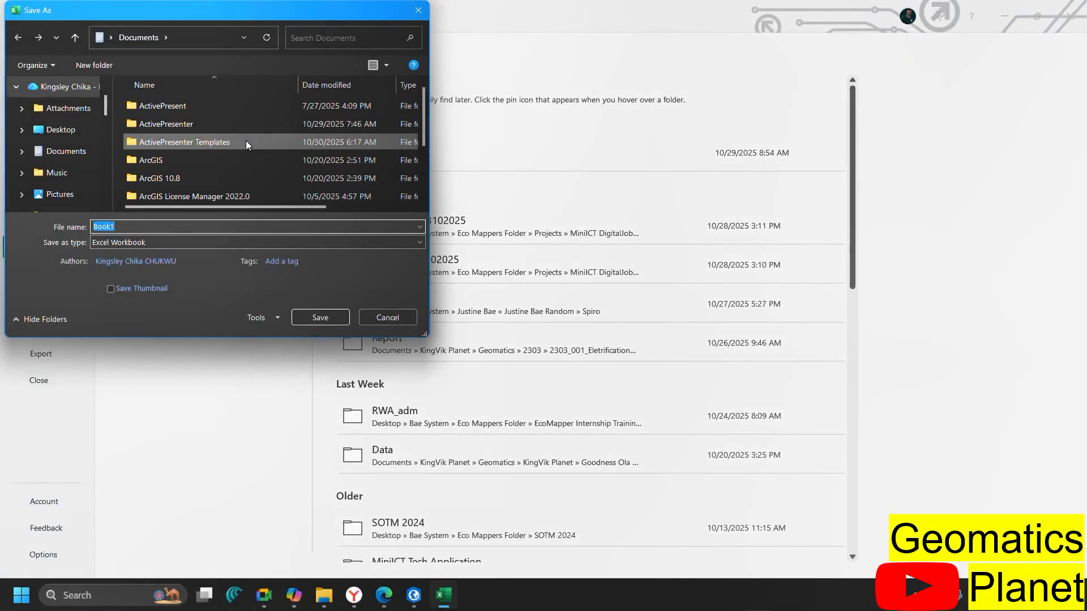
{"action": "key", "text": "ctrl+v"}
{"action": "key", "text": "Return"}
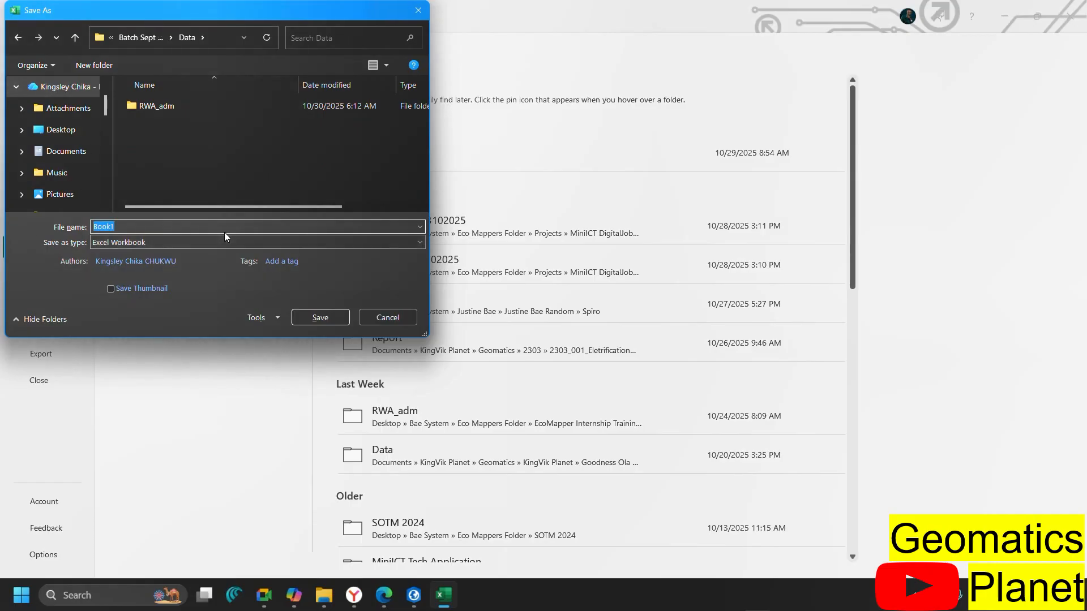
{"action": "type", "text": "Rwanda2025AAgric"}
{"action": "left_click", "coordinate": [311, 317]}
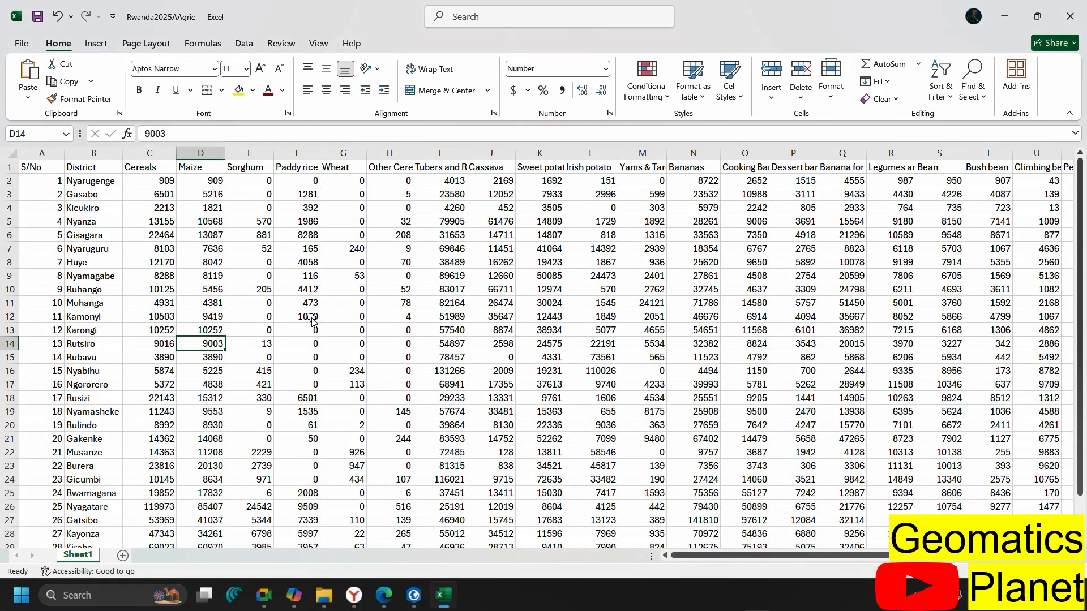
Save a copy of Rwanda2025AAgric as CSV UTF-8 (Comma delimited) in the same Data folder, and close the file
{"action": "left_click", "coordinate": [429, 470]}
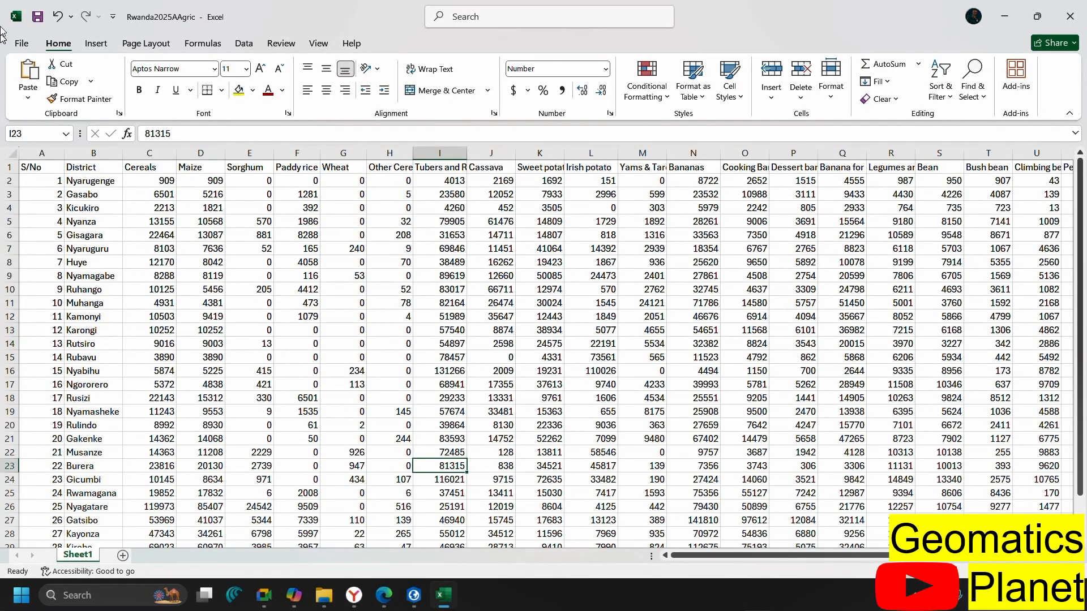
{"action": "left_click", "coordinate": [23, 44]}
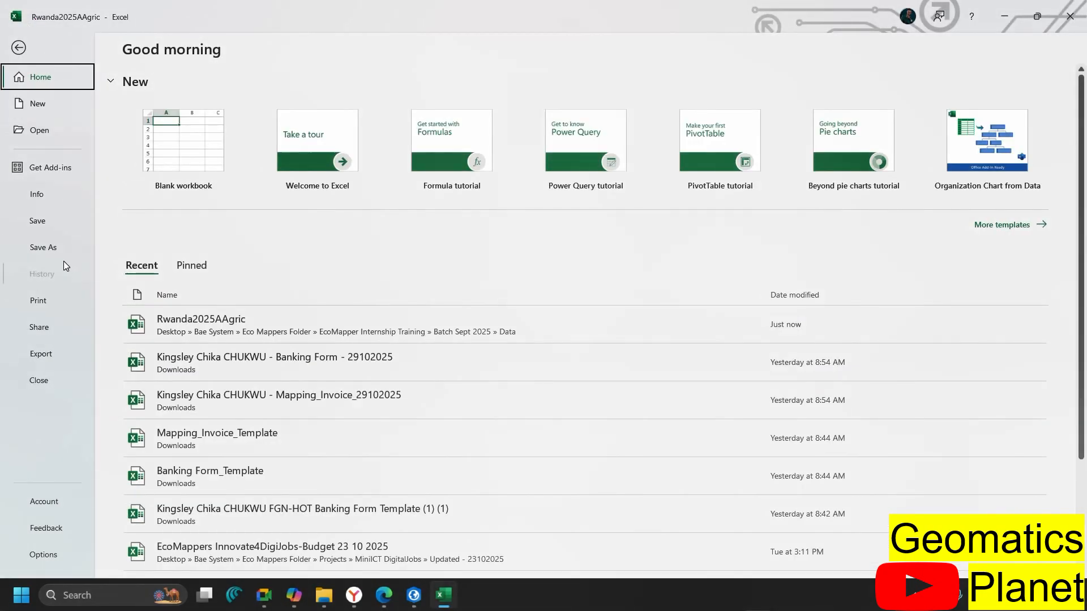
{"action": "left_click", "coordinate": [62, 247]}
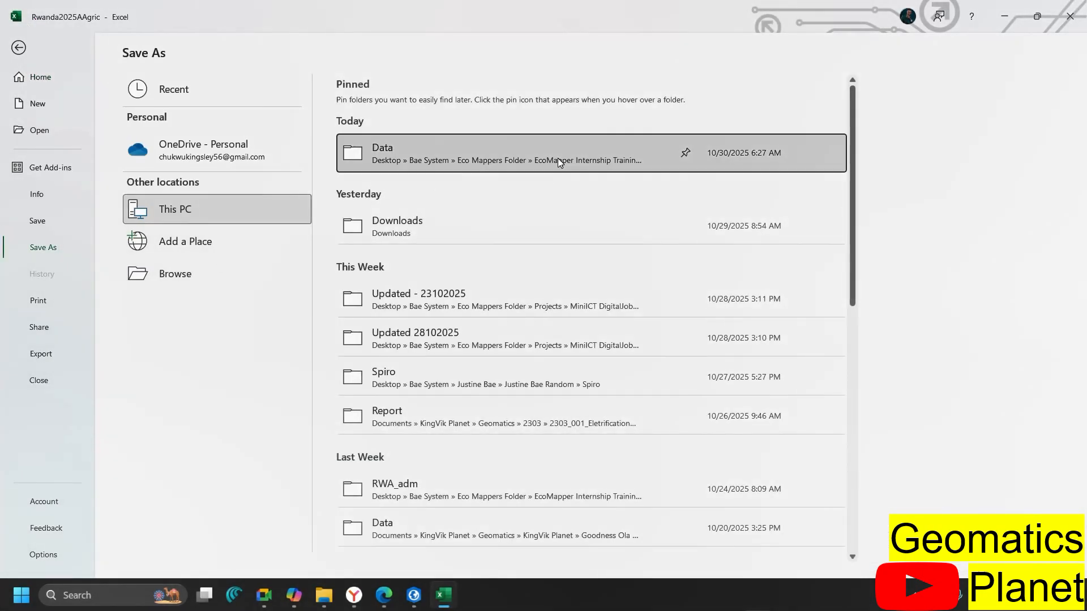
{"action": "left_click", "coordinate": [559, 162]}
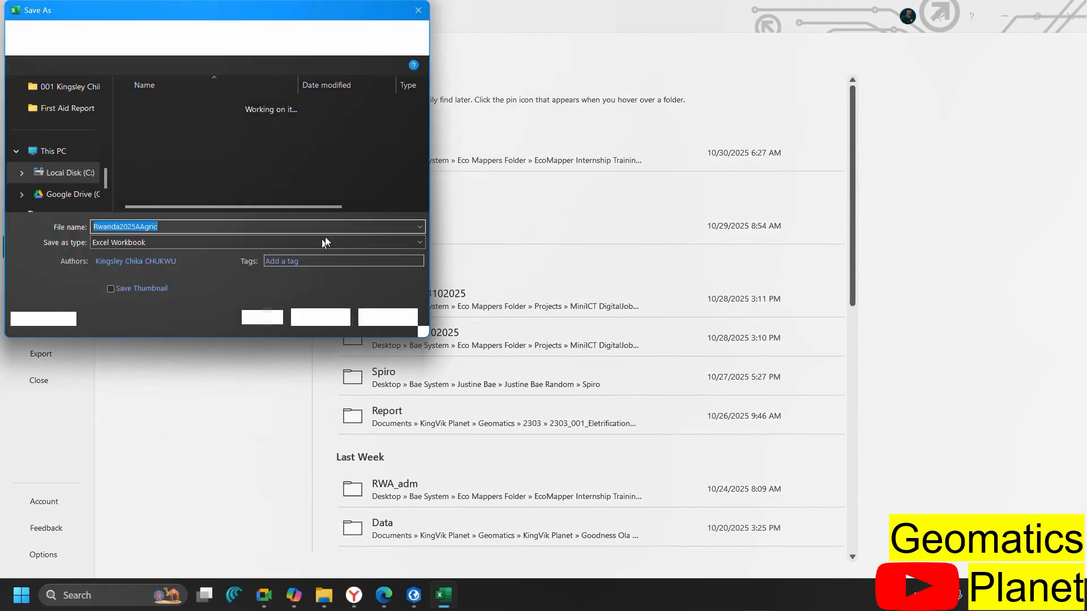
{"action": "left_click", "coordinate": [393, 241]}
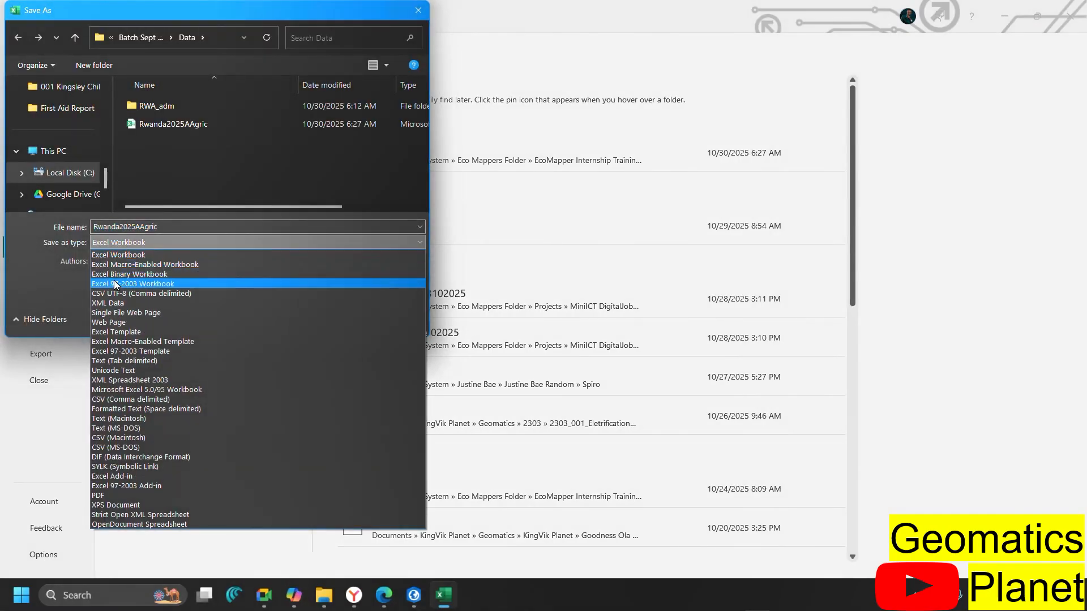
{"action": "left_click", "coordinate": [140, 293]}
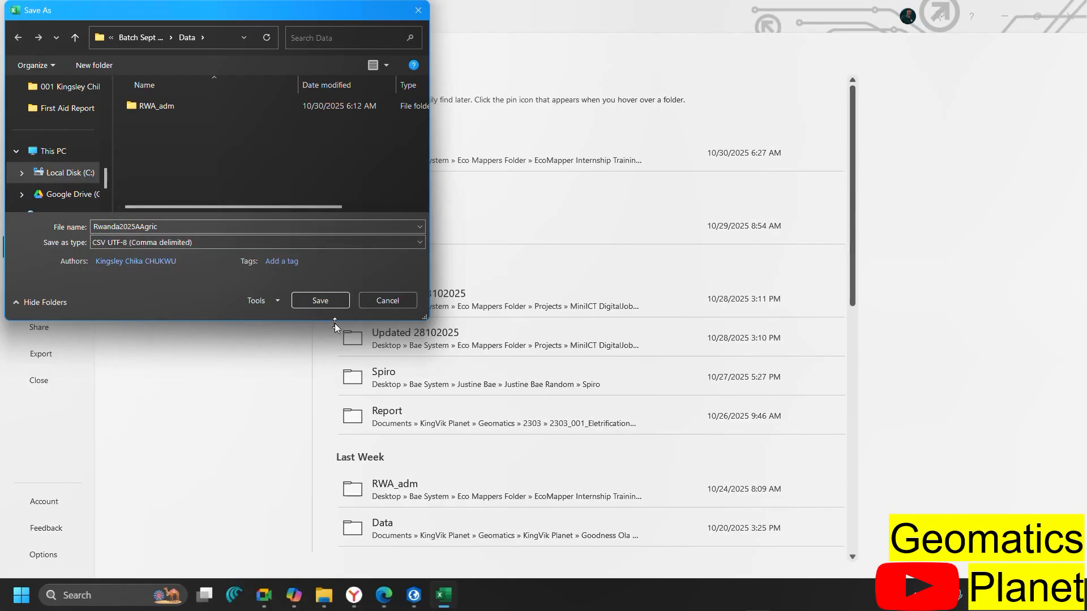
{"action": "left_click", "coordinate": [320, 300]}
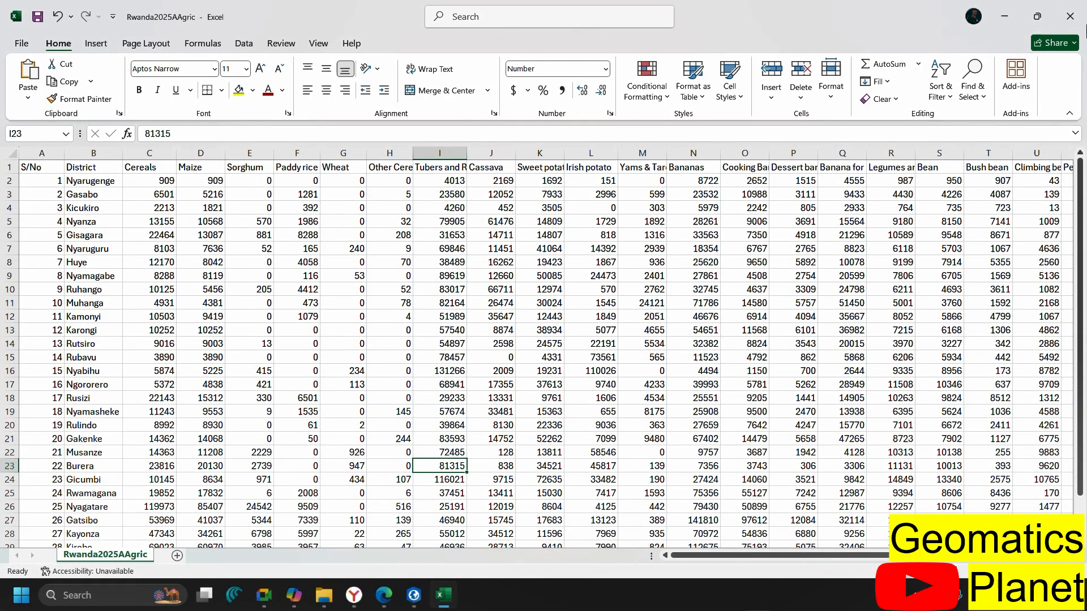
{"action": "left_click", "coordinate": [1070, 16]}
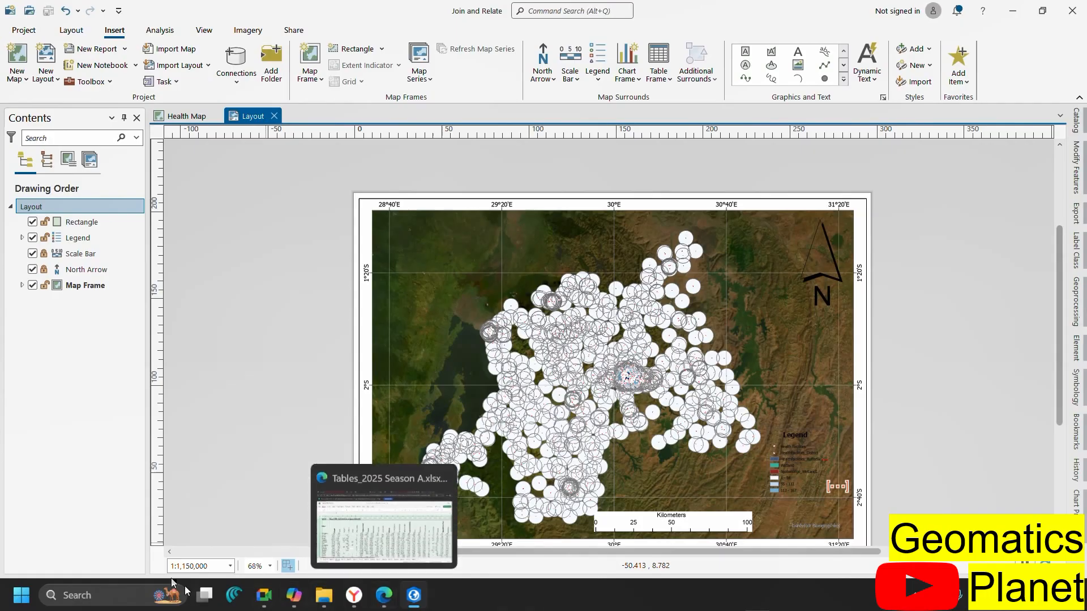
{"action": "left_click", "coordinate": [28, 590]}
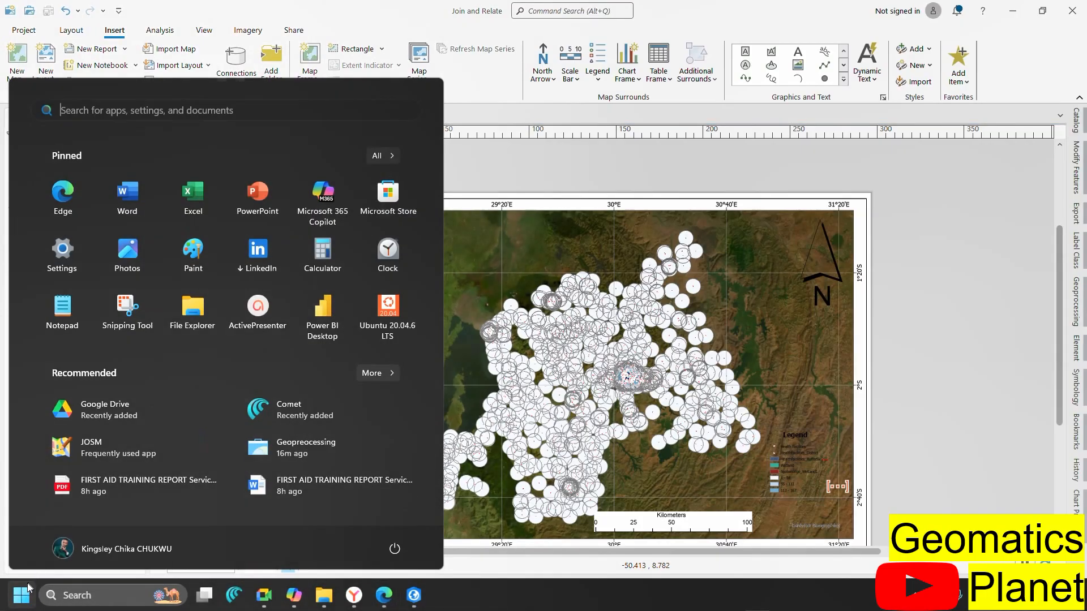
{"action": "left_click", "coordinate": [202, 207]}
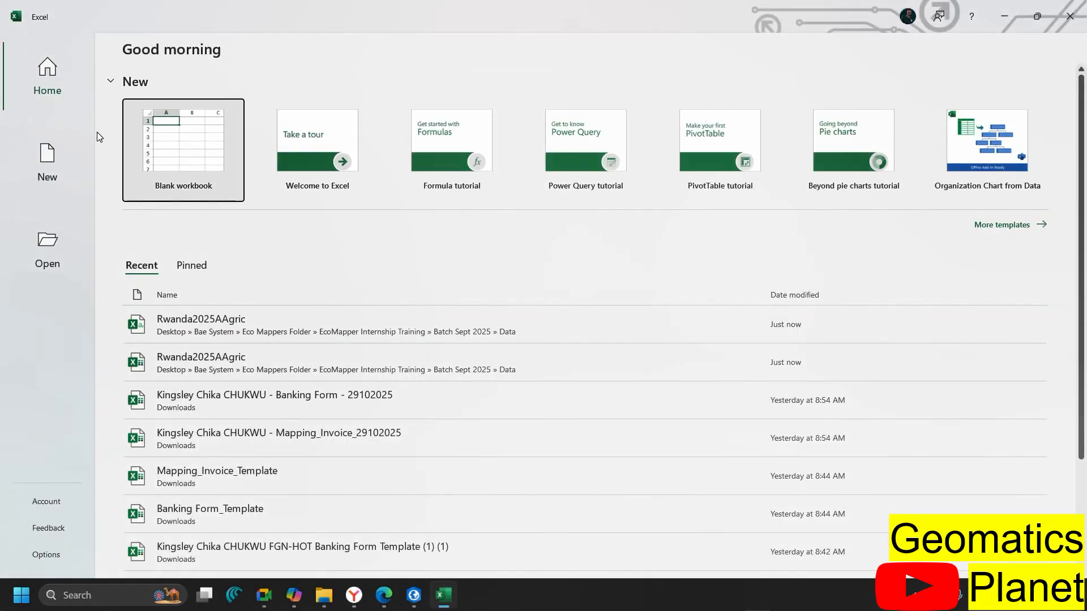
{"action": "left_click", "coordinate": [215, 323]}
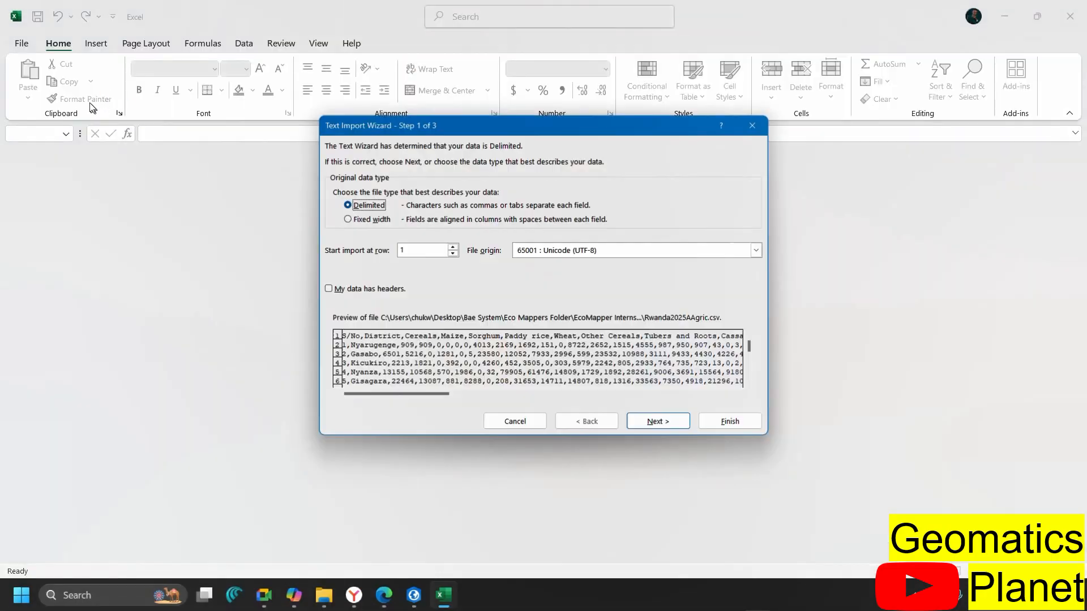
{"action": "left_click", "coordinate": [758, 124]}
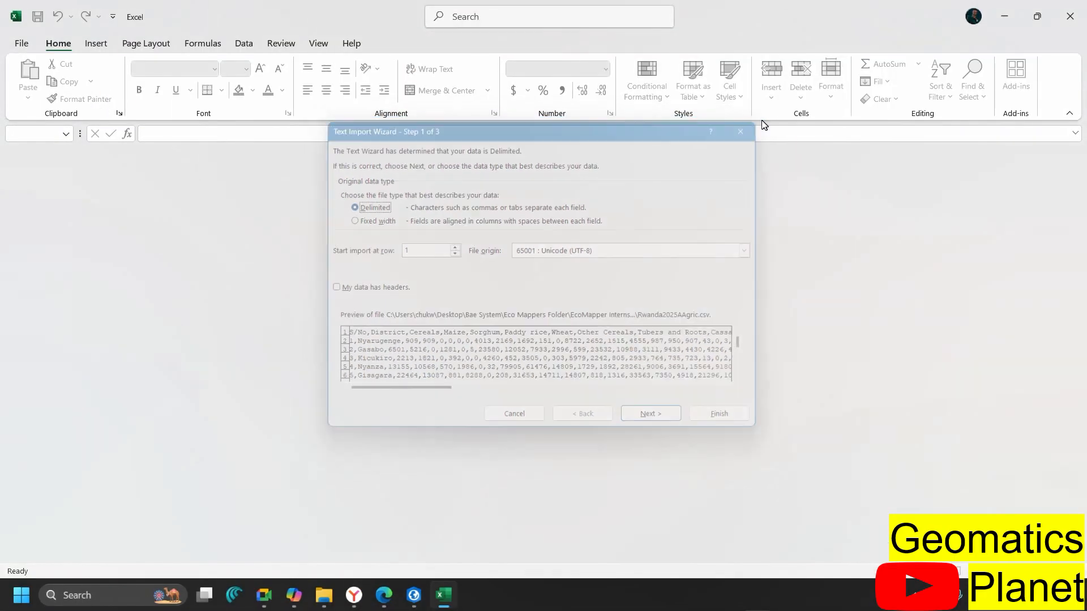
{"action": "left_click", "coordinate": [1070, 16]}
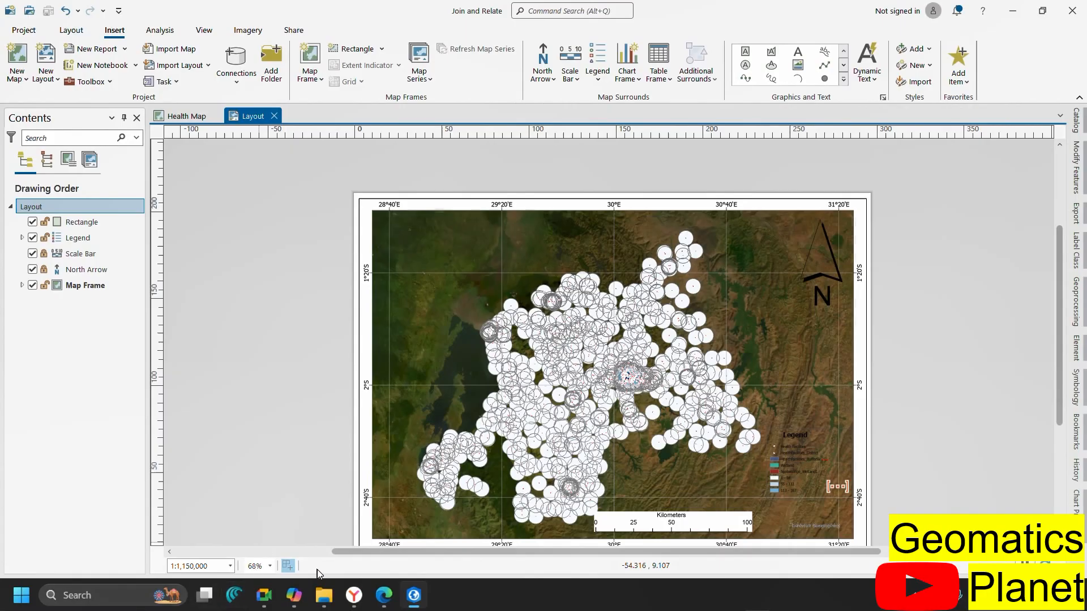
Start Excel again and open the Excel Workbook version of Rwanda2025AAgric from the recent files
{"action": "left_click", "coordinate": [22, 594]}
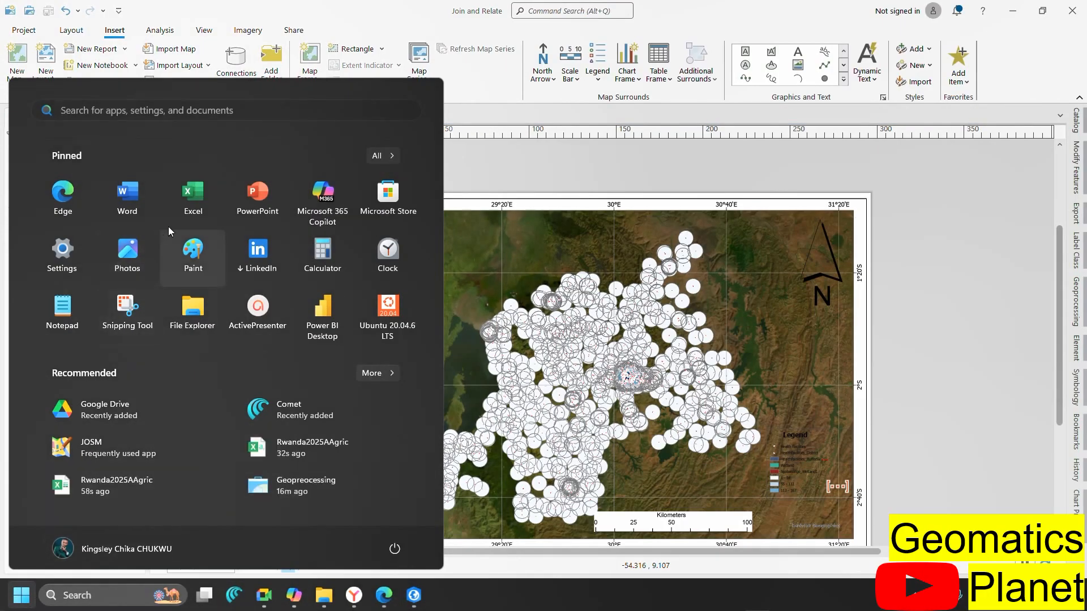
{"action": "left_click", "coordinate": [188, 198]}
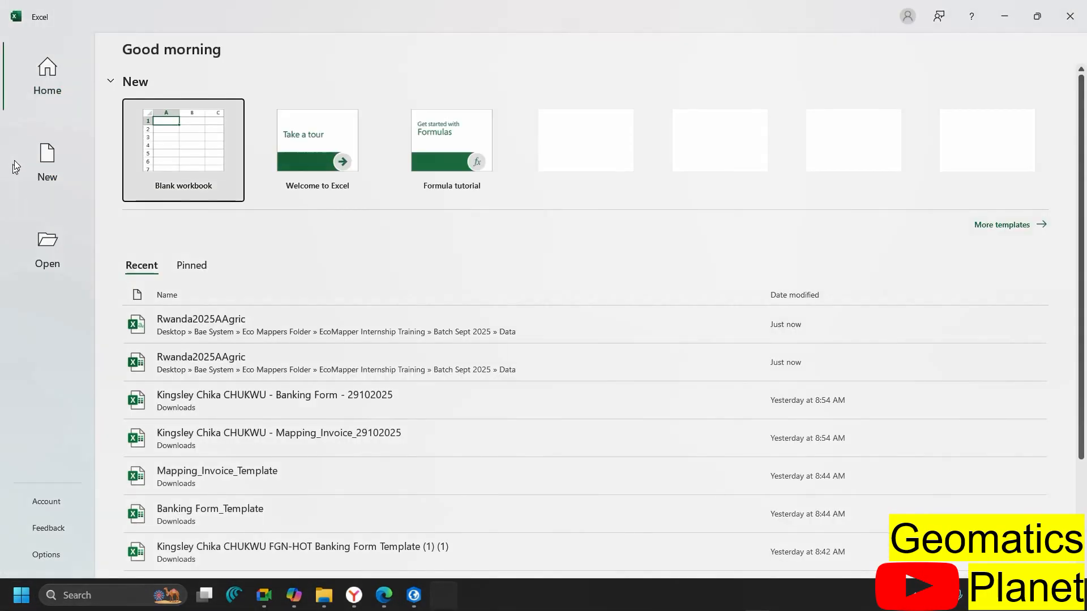
{"action": "left_click", "coordinate": [242, 365]}
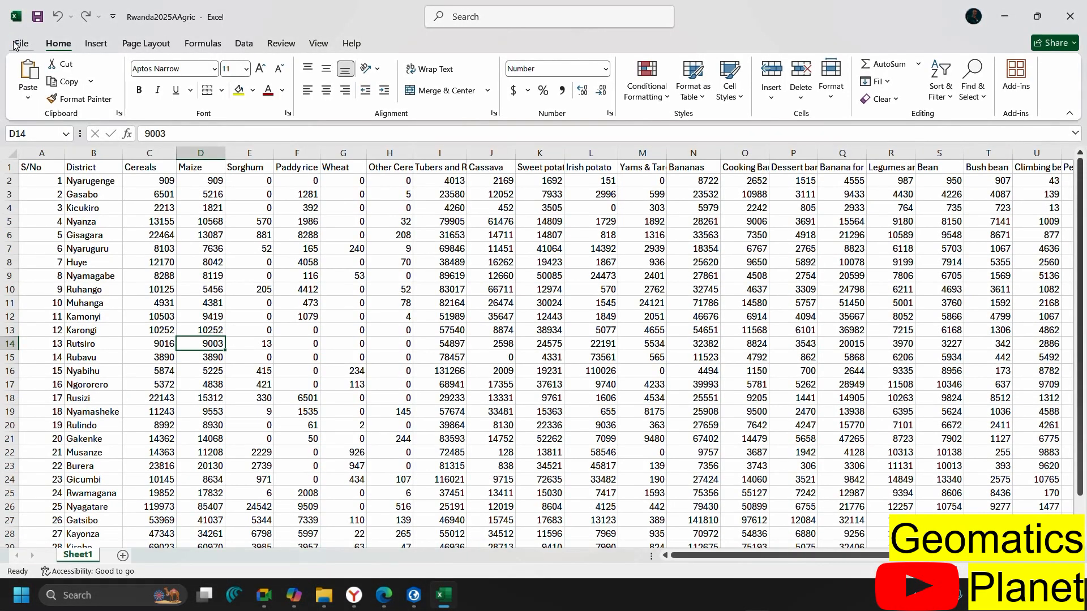
Examine the file types offered for saving Rwanda2025AAgric in the Data folder, and leave without saving
{"action": "left_click", "coordinate": [22, 43]}
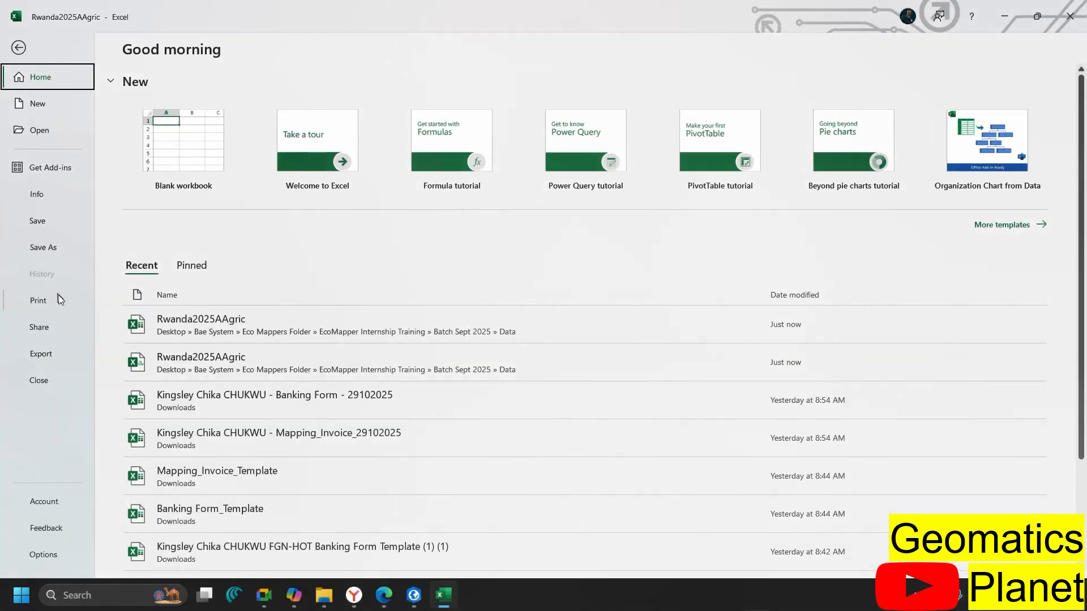
{"action": "left_click", "coordinate": [63, 249]}
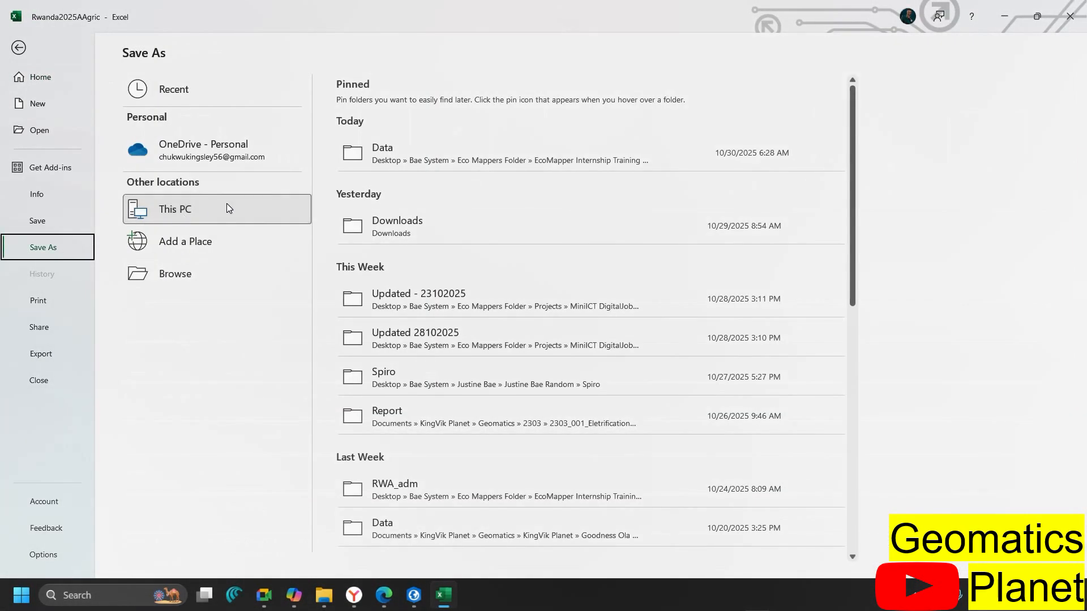
{"action": "left_click", "coordinate": [479, 165]}
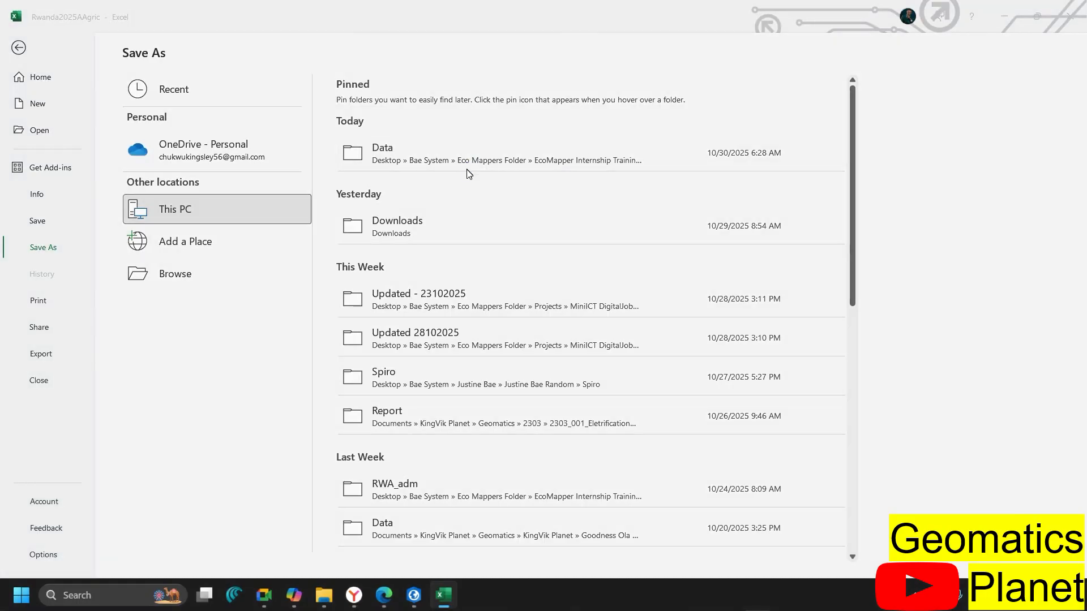
{"action": "left_click", "coordinate": [410, 242]}
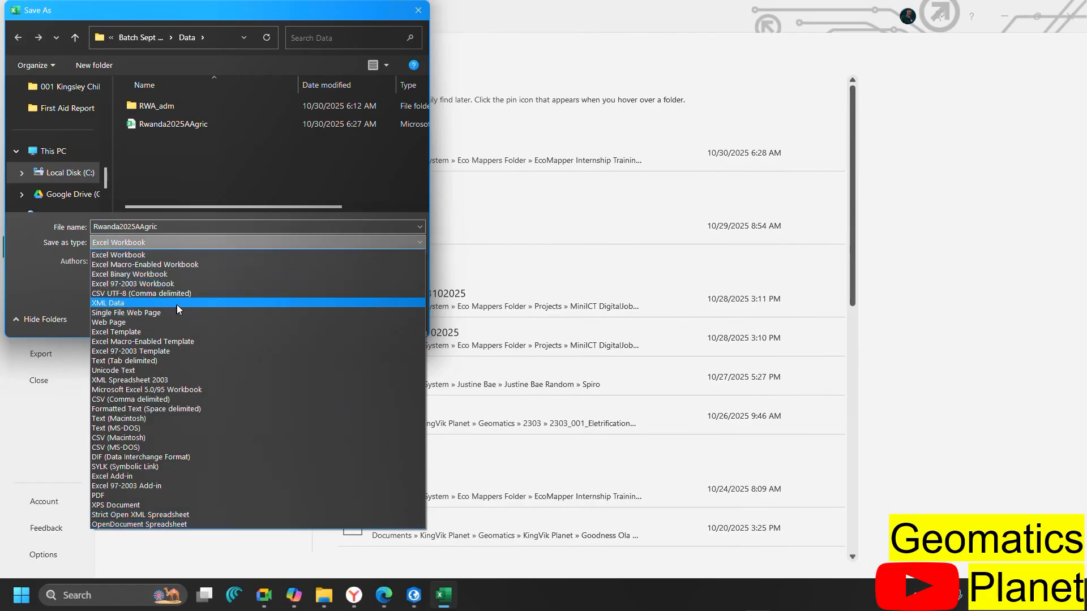
{"action": "key", "text": "Escape"}
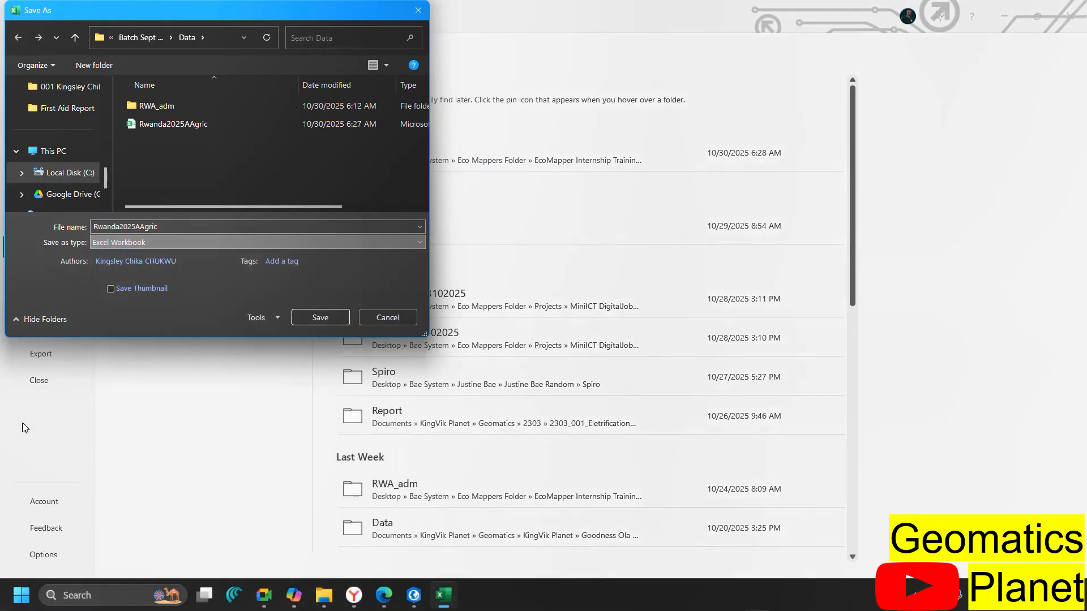
{"action": "key", "text": "Escape"}
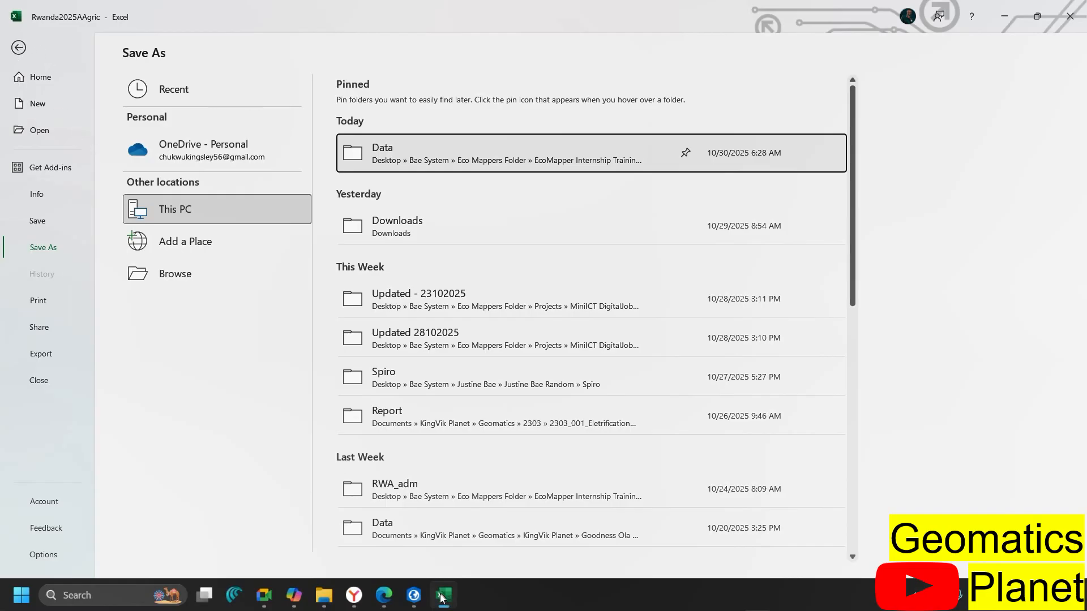
{"action": "mouse_move", "coordinate": [414, 602]}
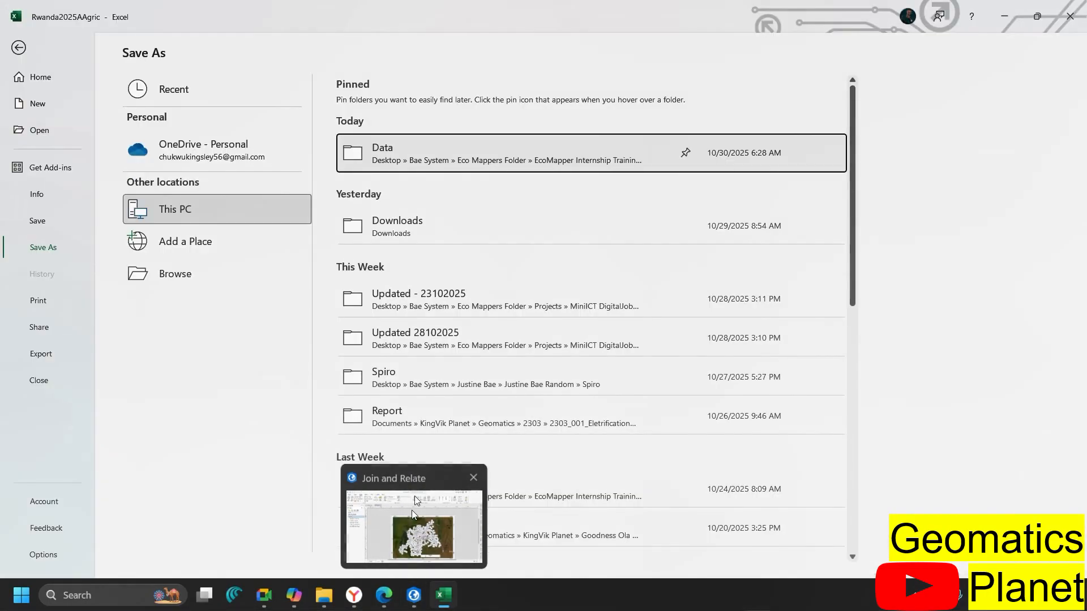
{"action": "mouse_move", "coordinate": [413, 551]}
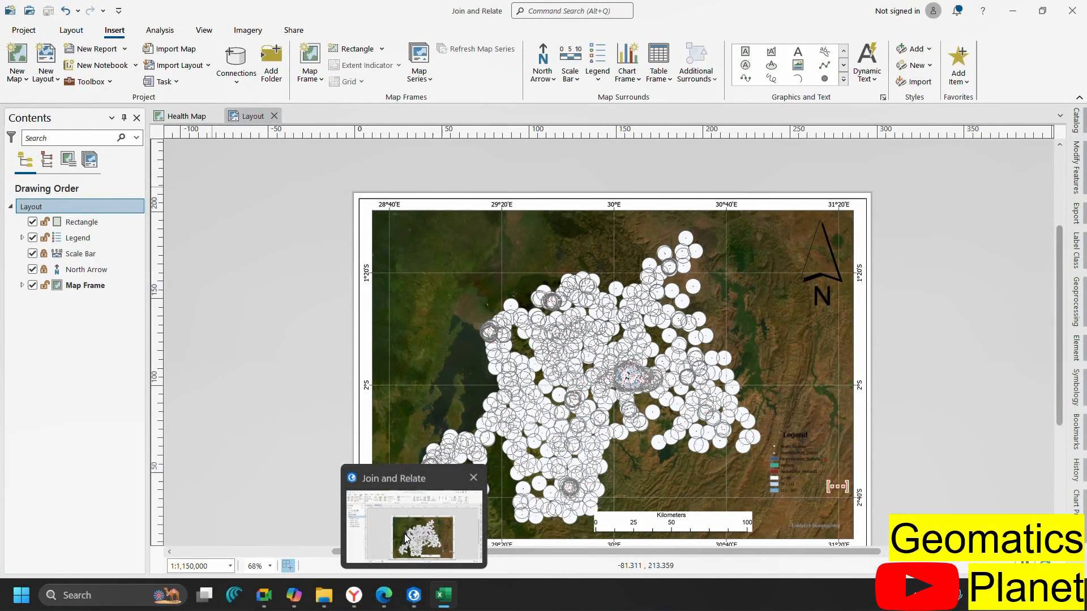
{"action": "left_click", "coordinate": [406, 534]}
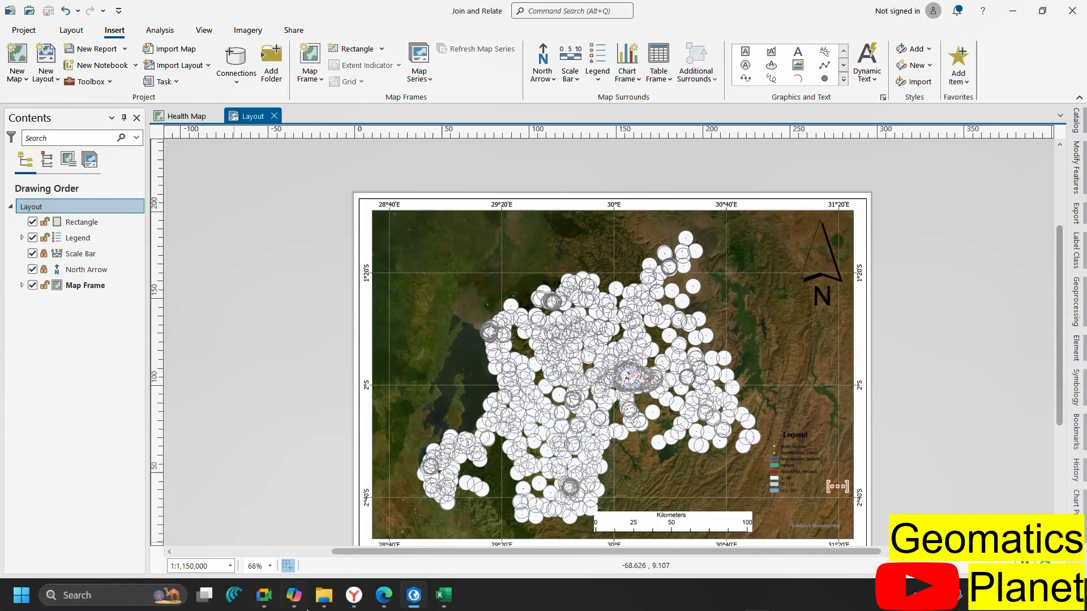
{"action": "mouse_move", "coordinate": [324, 595]}
{"action": "left_click", "coordinate": [444, 595]}
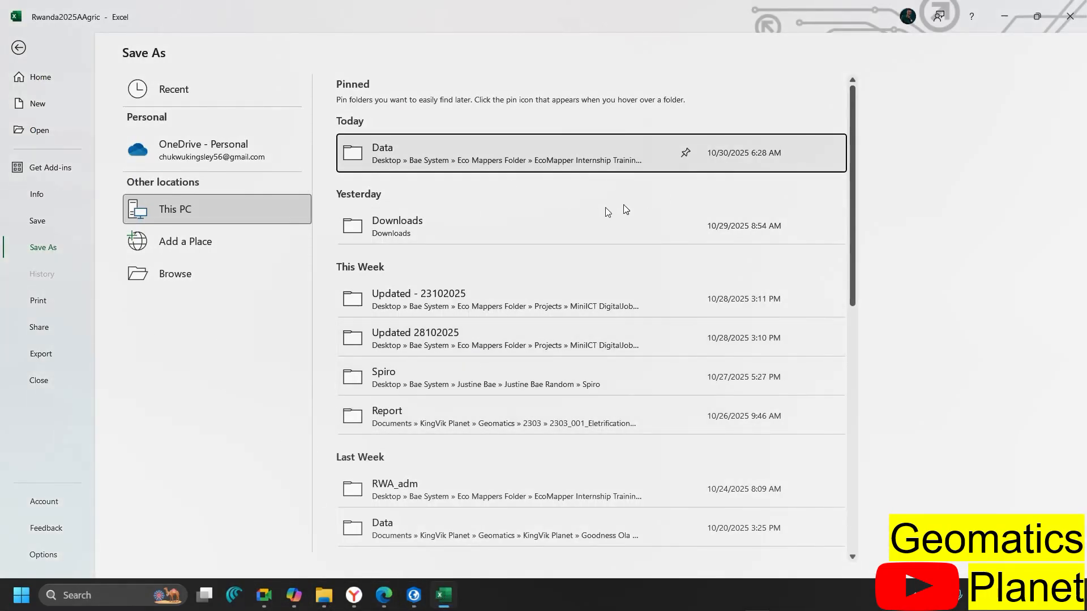
Switch to the Join and Relate project in ArcGIS Pro, open the Health Map view, and review its layers
{"action": "left_click", "coordinate": [414, 594]}
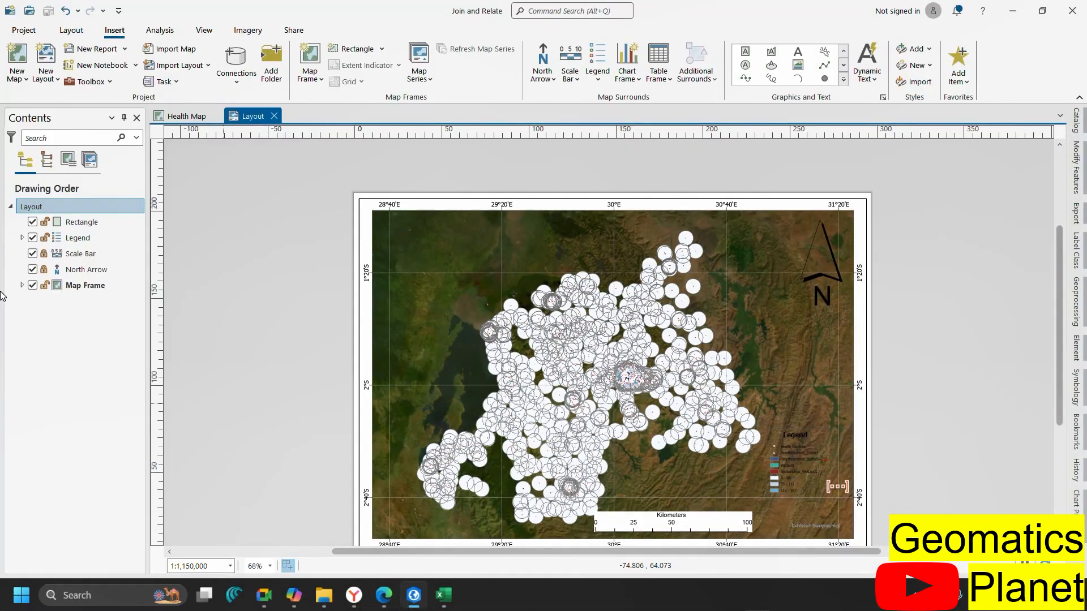
{"action": "left_click", "coordinate": [77, 255]}
{"action": "left_click", "coordinate": [186, 116]}
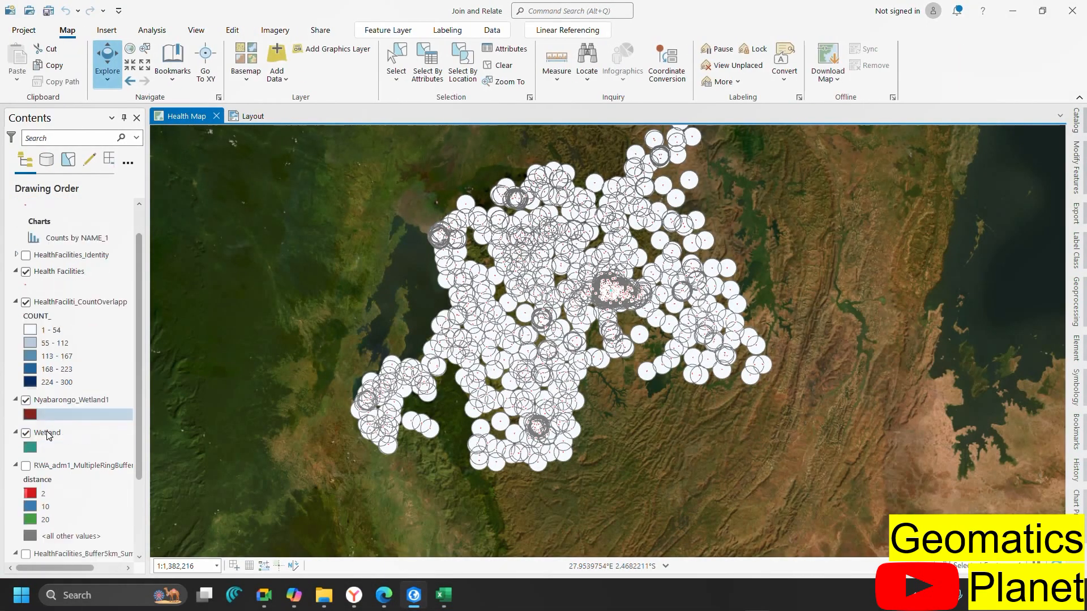
{"action": "scroll", "coordinate": [52, 456], "scroll_direction": "down", "scroll_amount": 5}
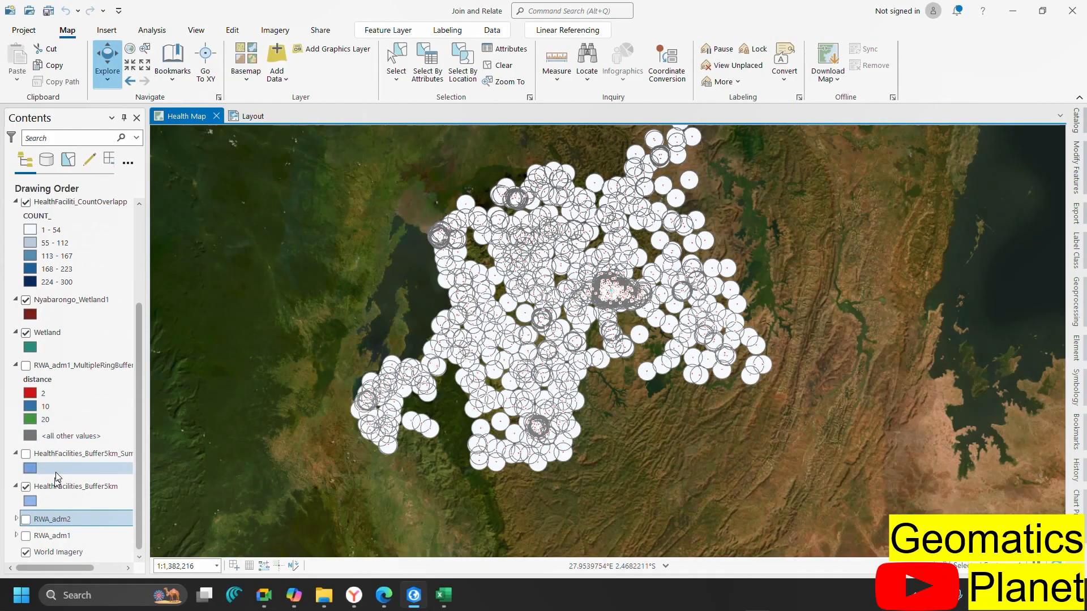
{"action": "scroll", "coordinate": [56, 436], "scroll_direction": "up", "scroll_amount": 5}
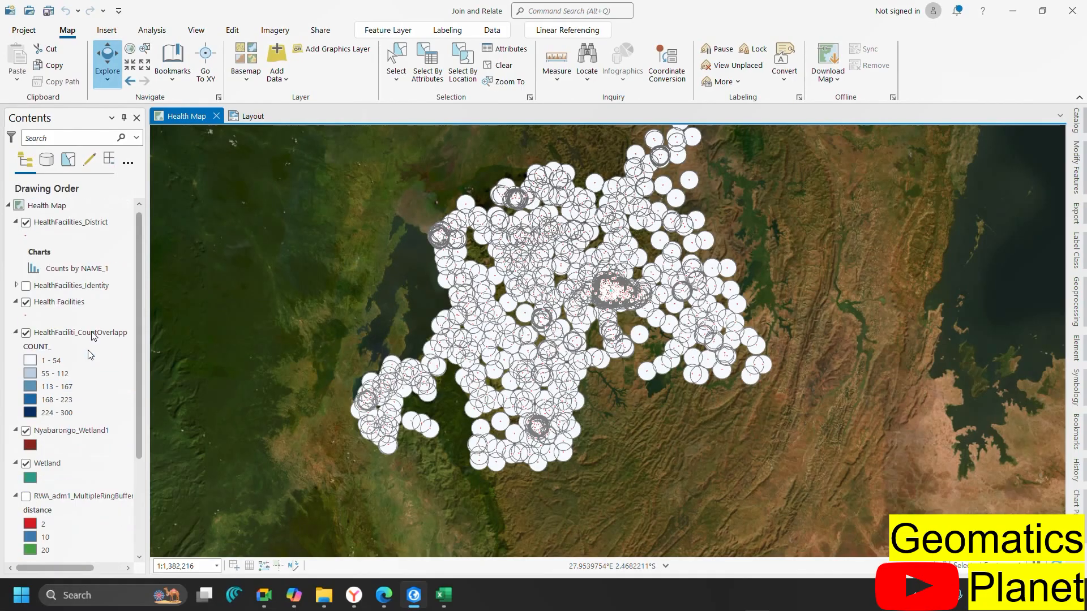
Remove all layers from HealthFacilities_District through HealthFacilities_Buffer5km from the Health Map
{"action": "left_click", "coordinate": [59, 226]}
{"action": "scroll", "coordinate": [59, 255], "scroll_direction": "down", "scroll_amount": 5}
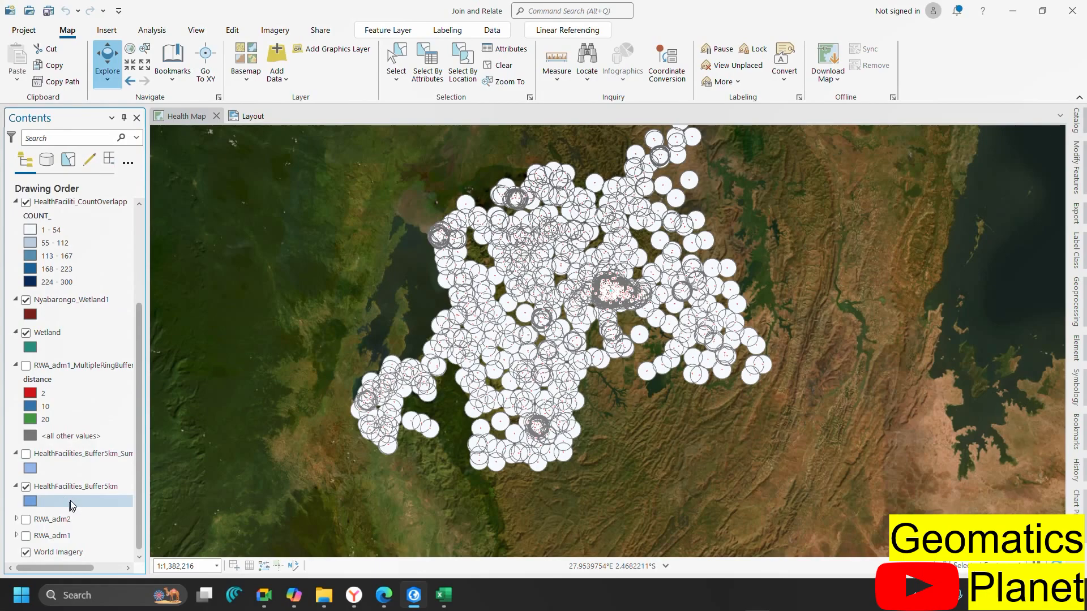
{"action": "left_click", "coordinate": [81, 486], "text": "shift"}
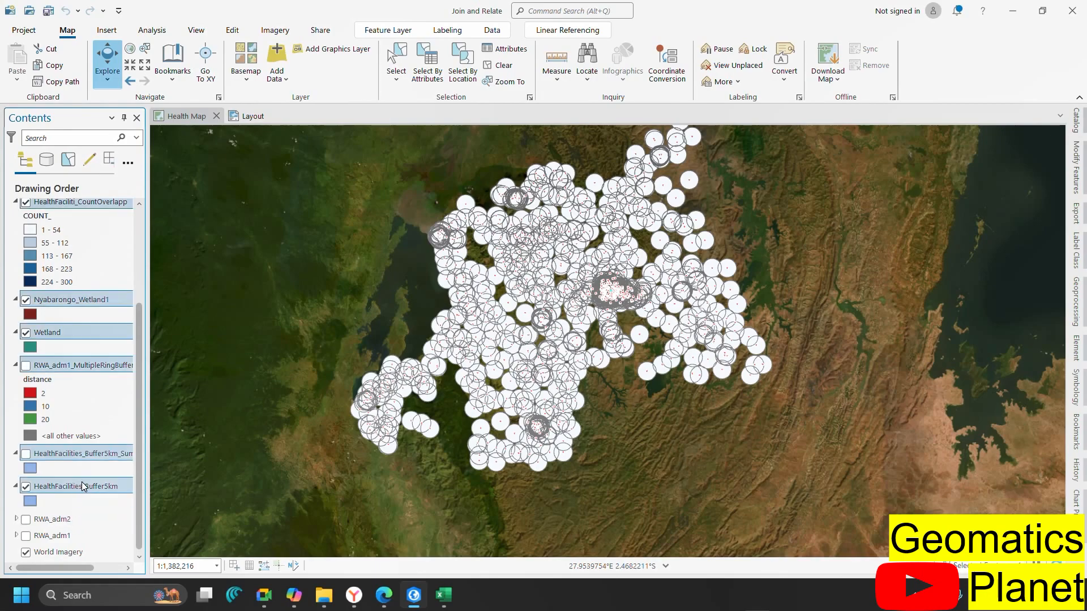
{"action": "right_click", "coordinate": [83, 333]}
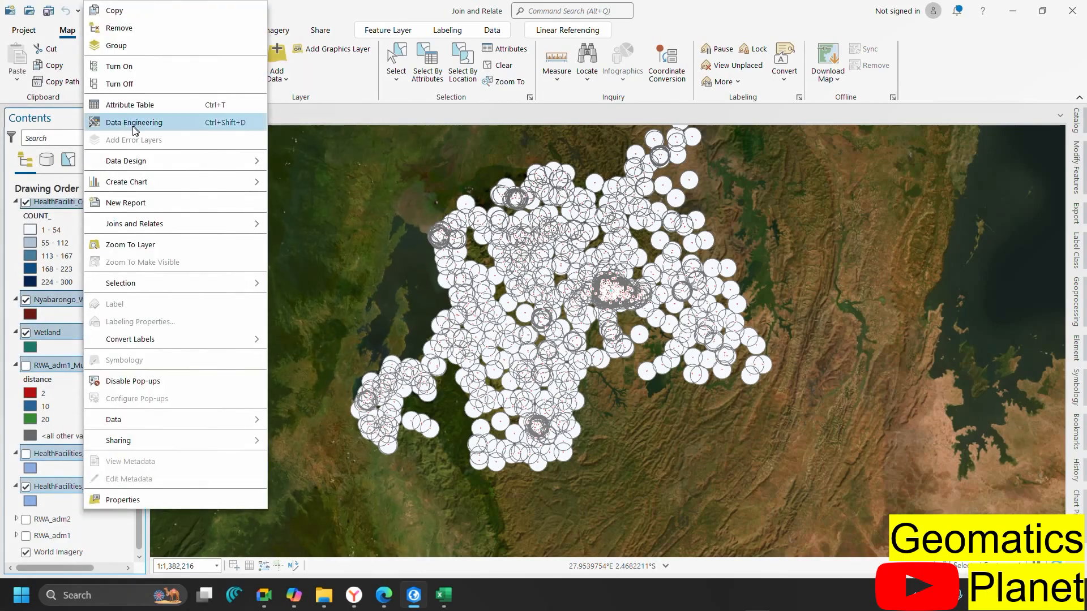
{"action": "left_click", "coordinate": [102, 45]}
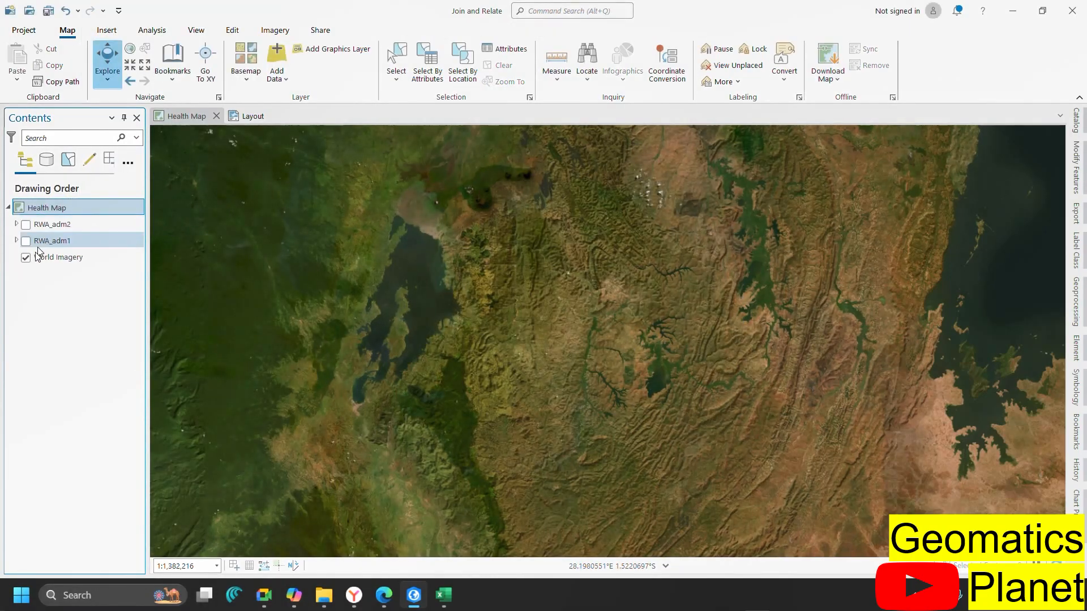
Show only the RWA_adm2 districts on the map by turning off World Imagery and removing the RWA_adm1 layer
{"action": "left_click", "coordinate": [25, 257]}
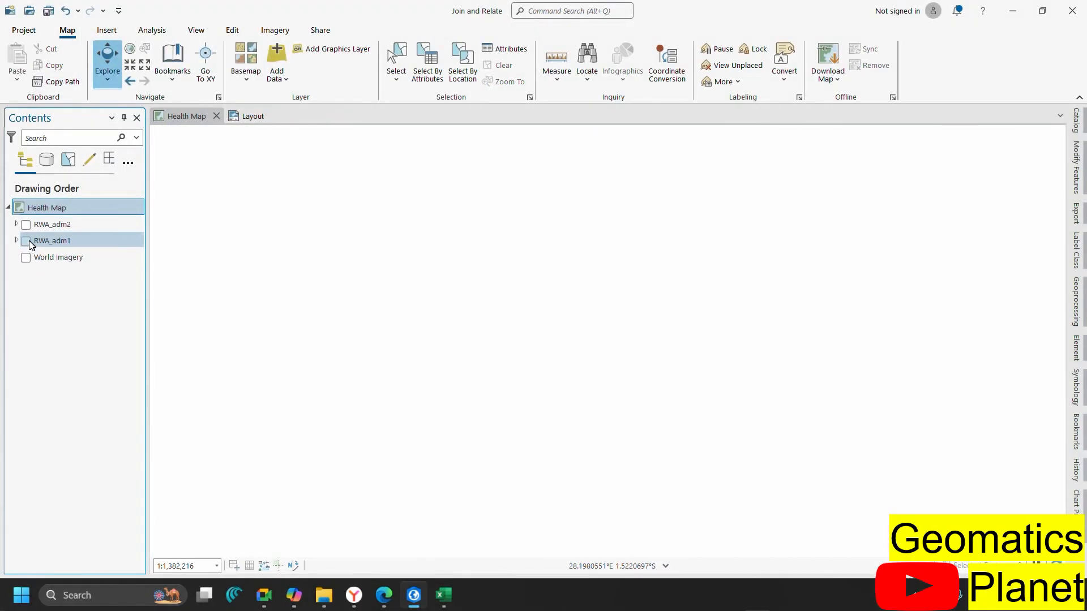
{"action": "left_click", "coordinate": [26, 225]}
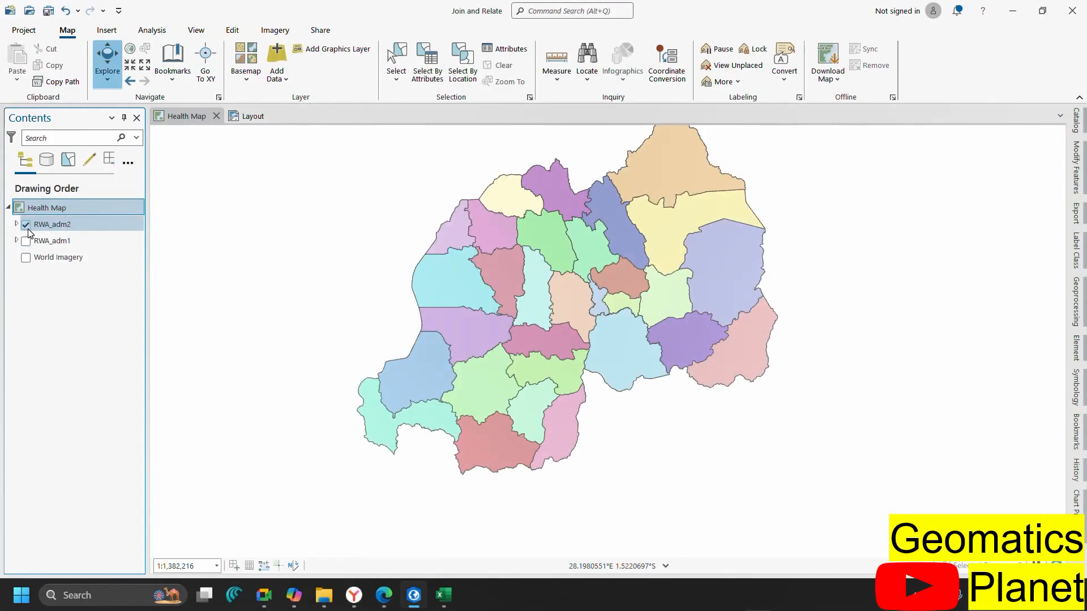
{"action": "left_click", "coordinate": [34, 241]}
{"action": "right_click", "coordinate": [52, 242]}
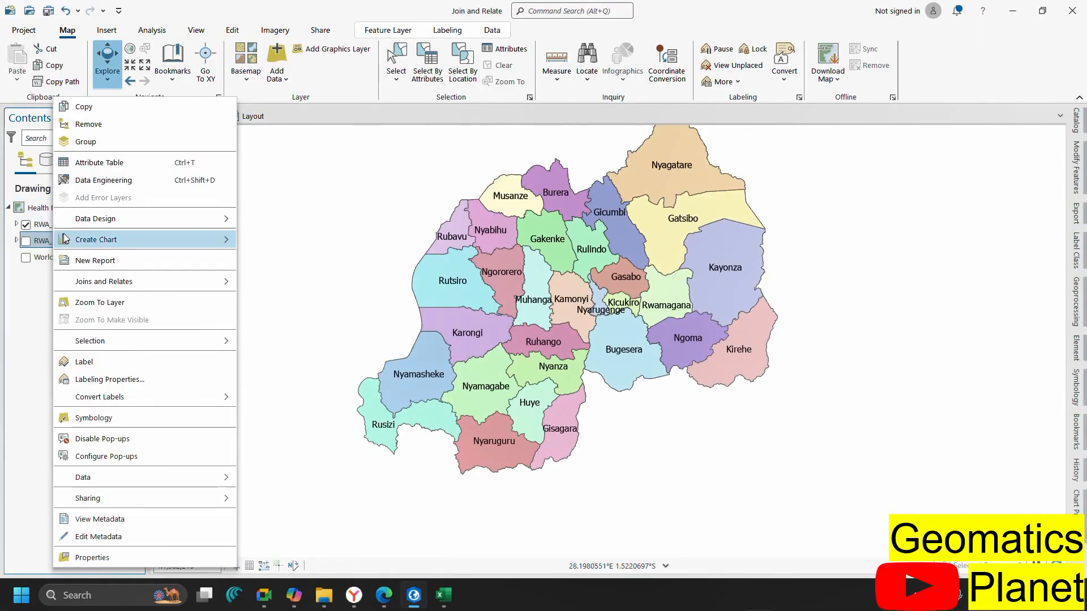
{"action": "left_click", "coordinate": [90, 125]}
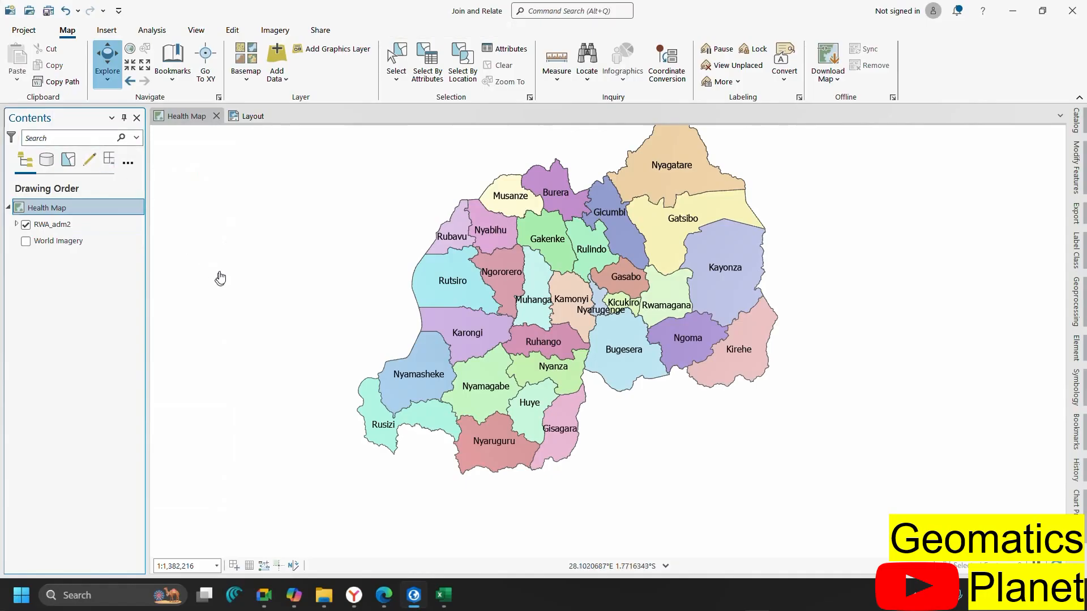
Open the RWA_adm2 attribute table, enlarge it, and examine the district names in the NAME_2 field
{"action": "left_click", "coordinate": [59, 225]}
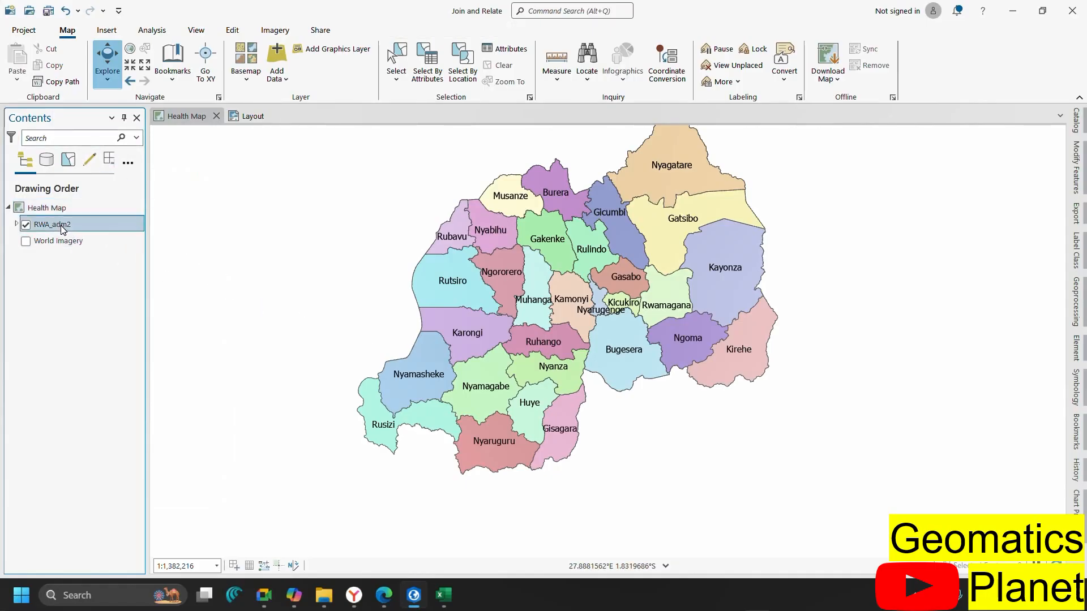
{"action": "right_click", "coordinate": [60, 225]}
{"action": "left_click", "coordinate": [111, 176]}
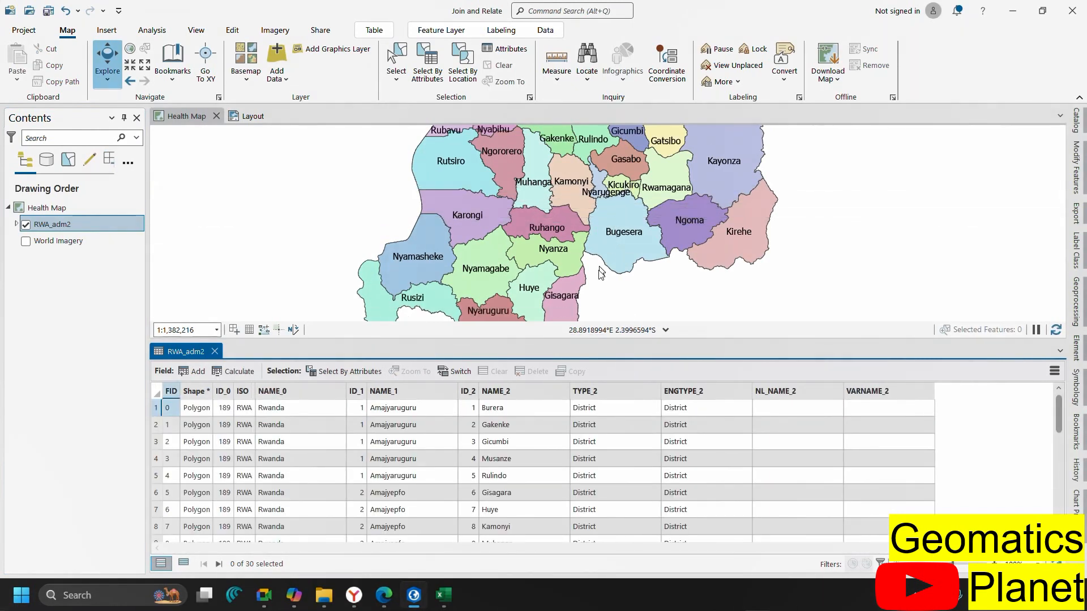
{"action": "left_click_drag", "start_coordinate": [601, 341], "coordinate": [601, 181]}
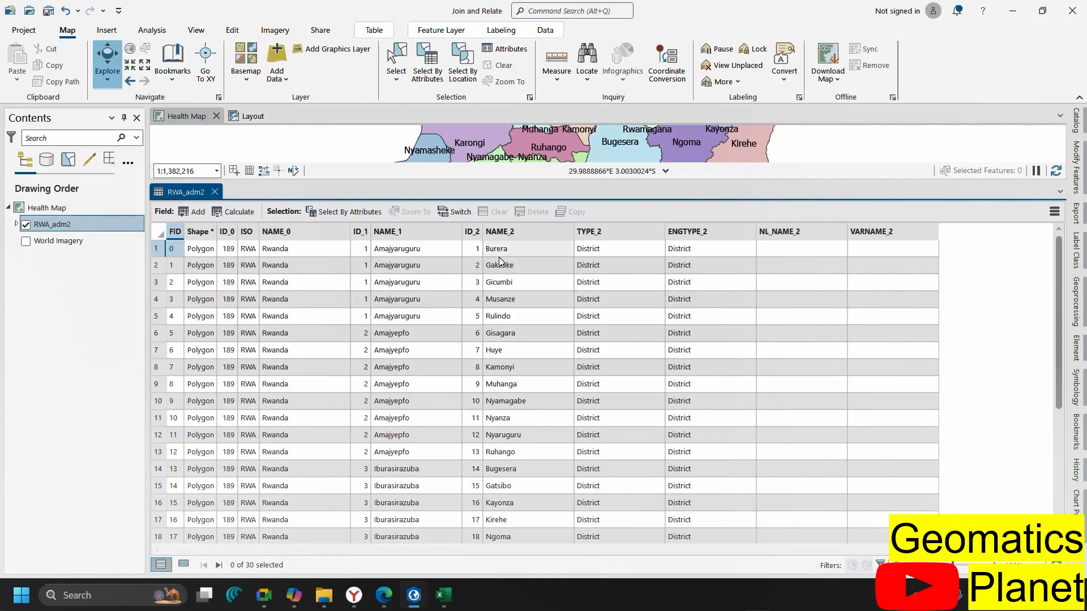
{"action": "scroll", "coordinate": [493, 412], "scroll_direction": "down", "scroll_amount": 5}
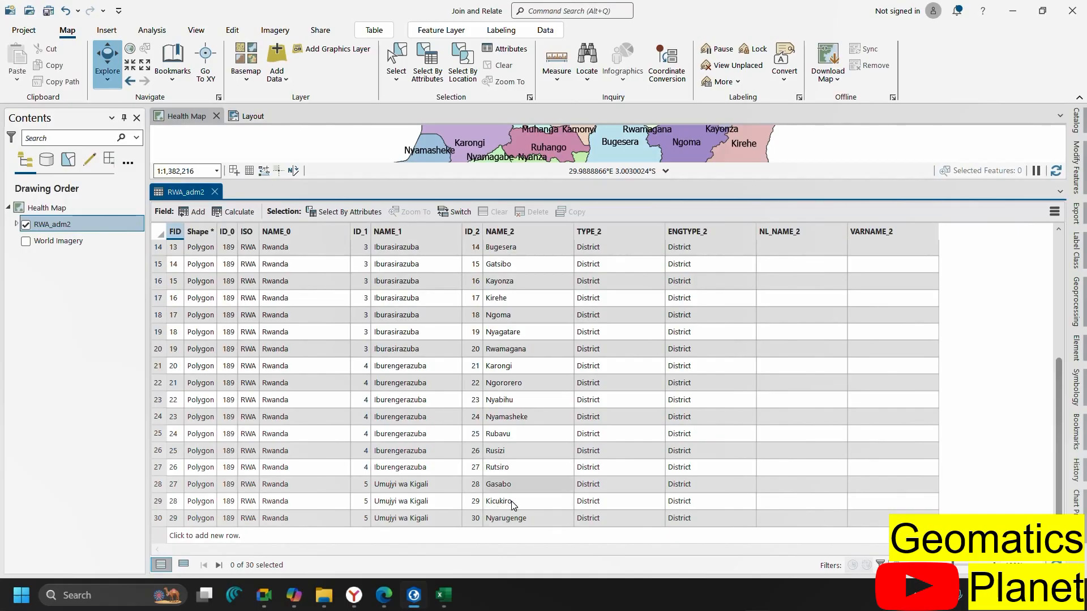
{"action": "scroll", "coordinate": [498, 510], "scroll_direction": "up", "scroll_amount": 3}
{"action": "scroll", "coordinate": [527, 415], "scroll_direction": "up", "scroll_amount": 2}
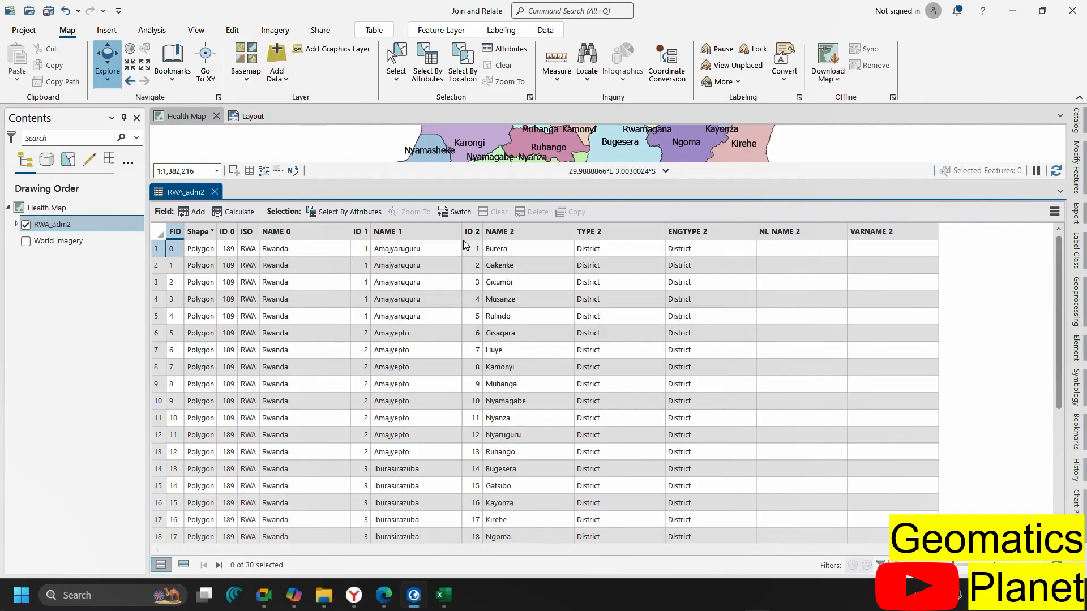
Switch to Excel to view the District column of Rwanda2025AAgric, and return to the attribute table in ArcGIS Pro
{"action": "left_click", "coordinate": [451, 599]}
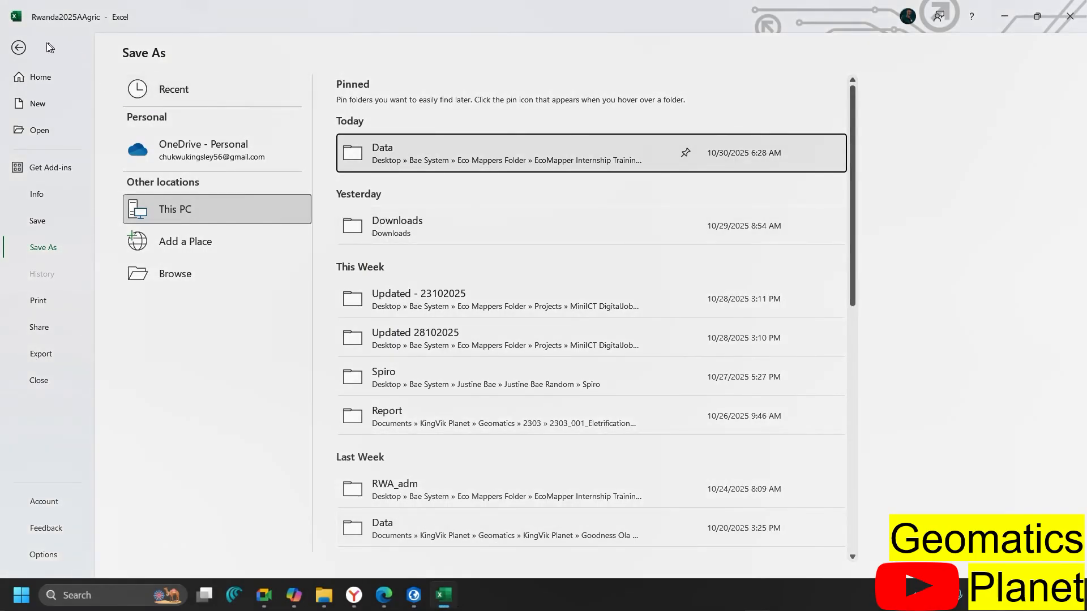
{"action": "left_click", "coordinate": [19, 47]}
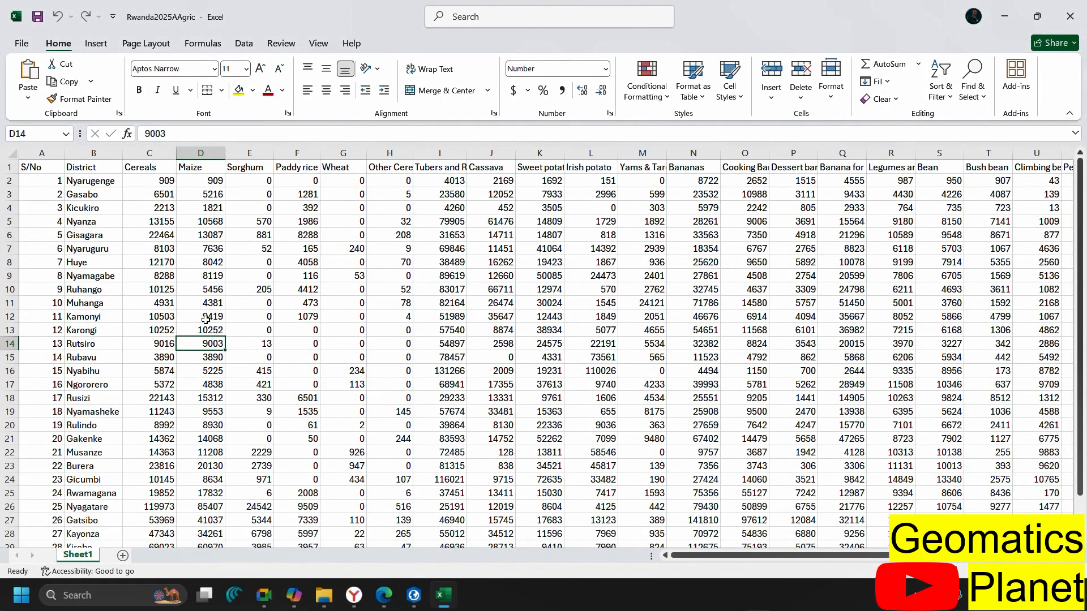
{"action": "mouse_move", "coordinate": [423, 601]}
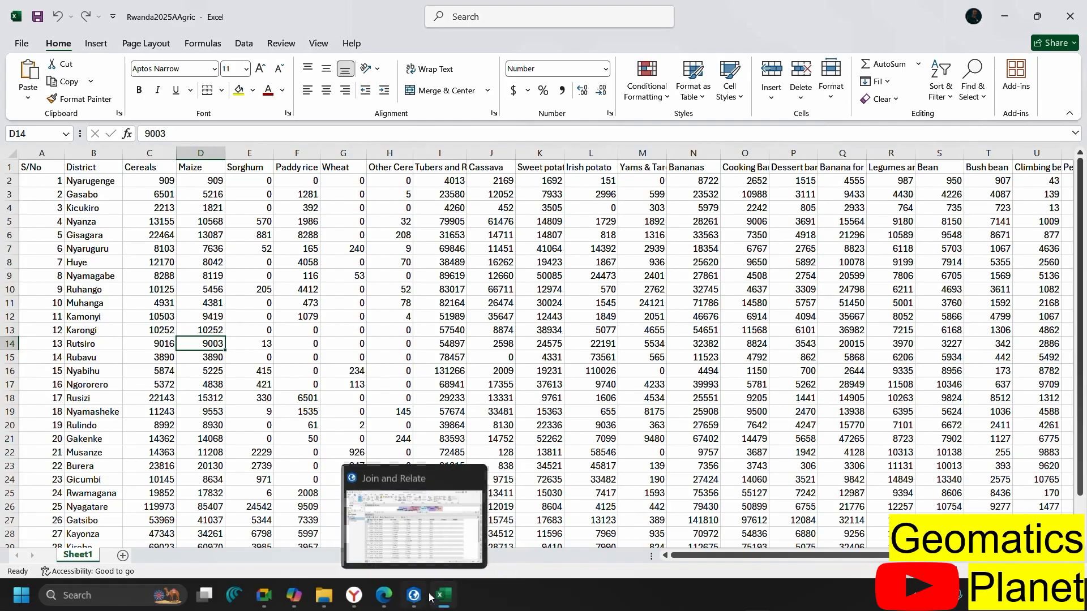
{"action": "left_click", "coordinate": [423, 600]}
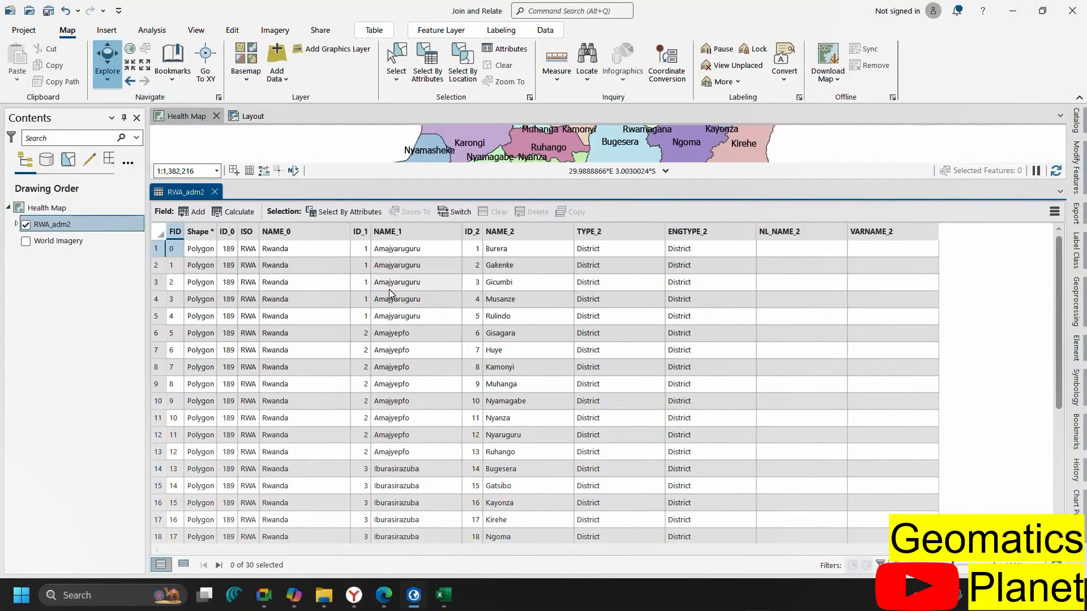
Hide the NAME_1, ID_1 and NAME_0 fields in the RWA_adm2 attribute table
{"action": "left_click", "coordinate": [405, 237]}
{"action": "right_click", "coordinate": [405, 236]}
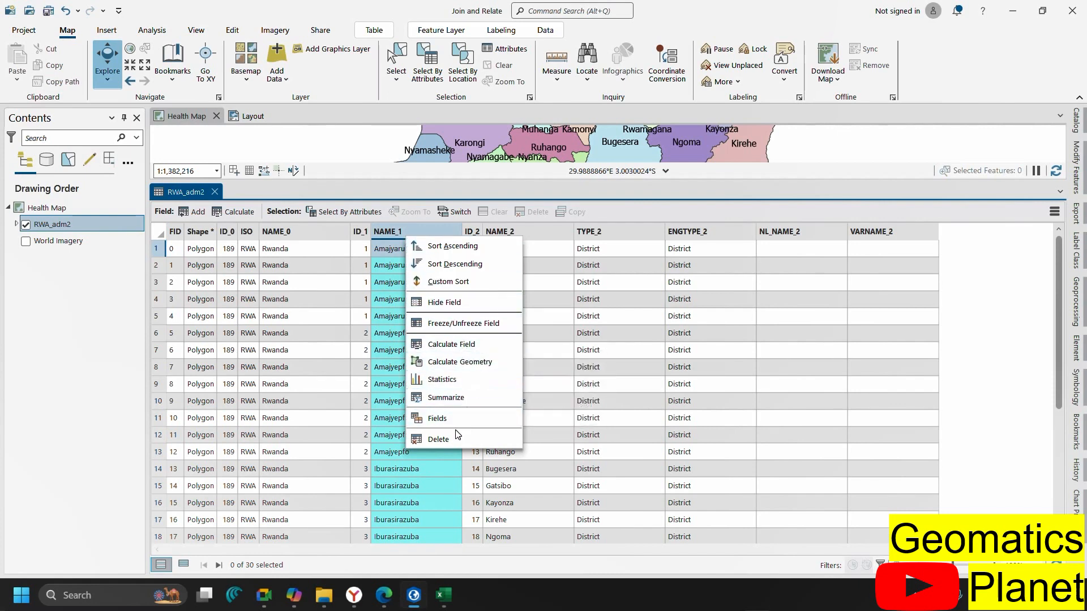
{"action": "left_click", "coordinate": [447, 303]}
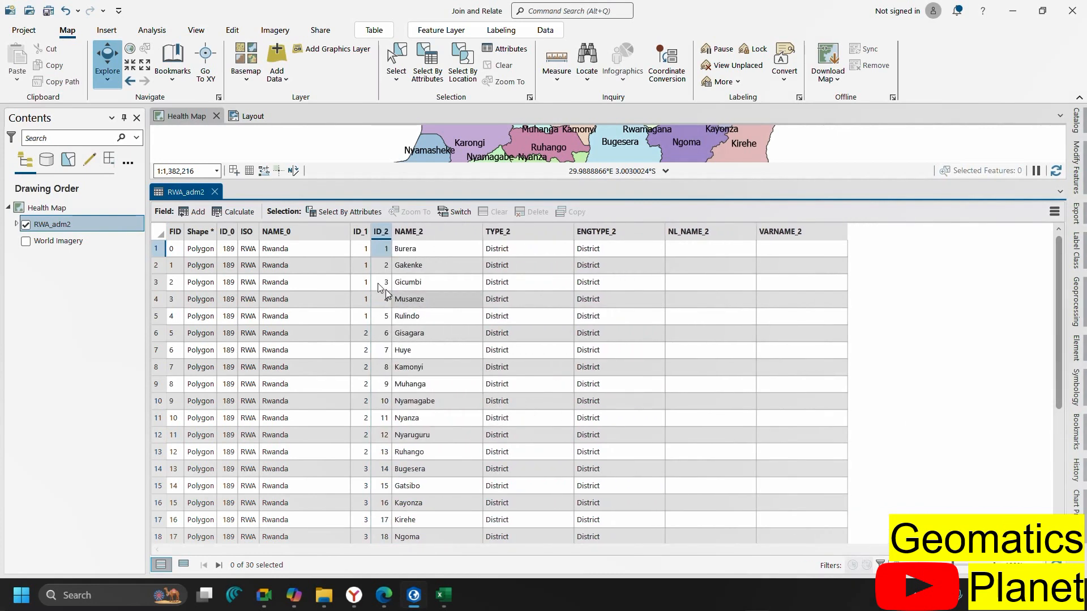
{"action": "left_click", "coordinate": [365, 232]}
{"action": "right_click", "coordinate": [364, 229]}
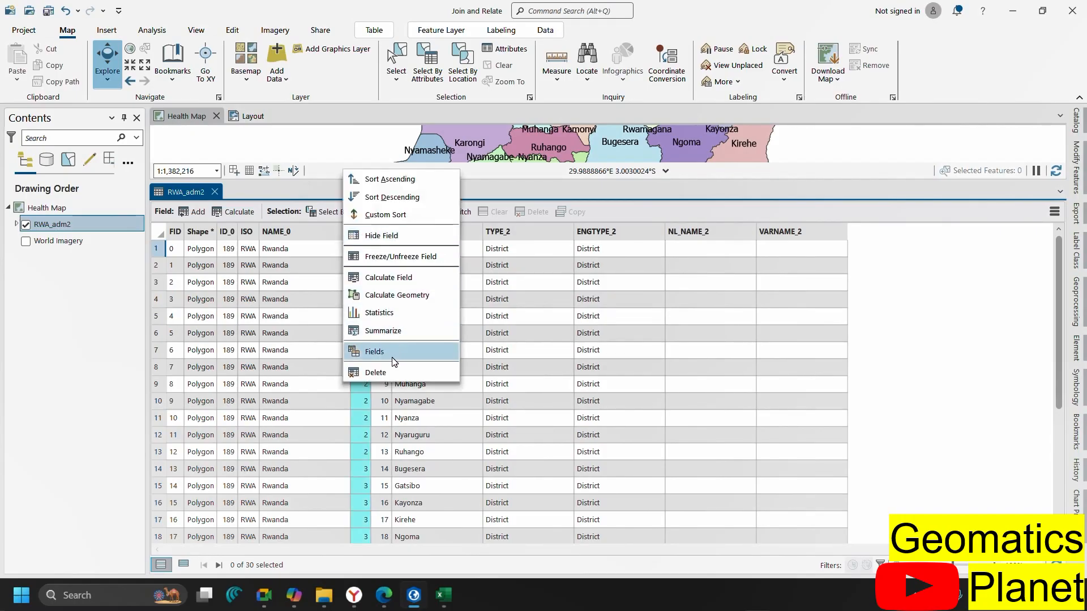
{"action": "left_click", "coordinate": [390, 236]}
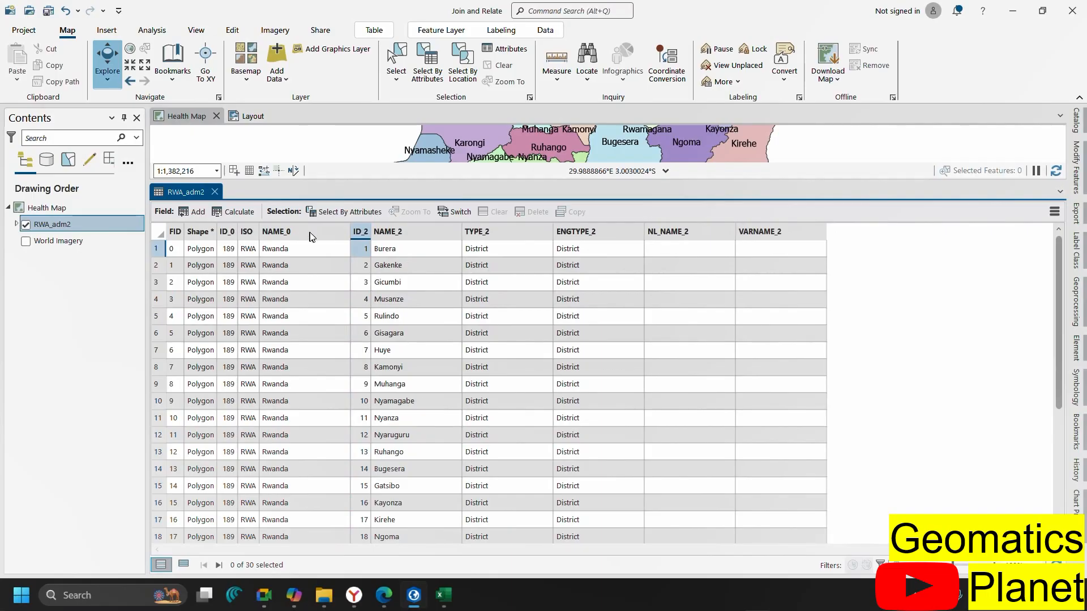
{"action": "right_click", "coordinate": [317, 229]}
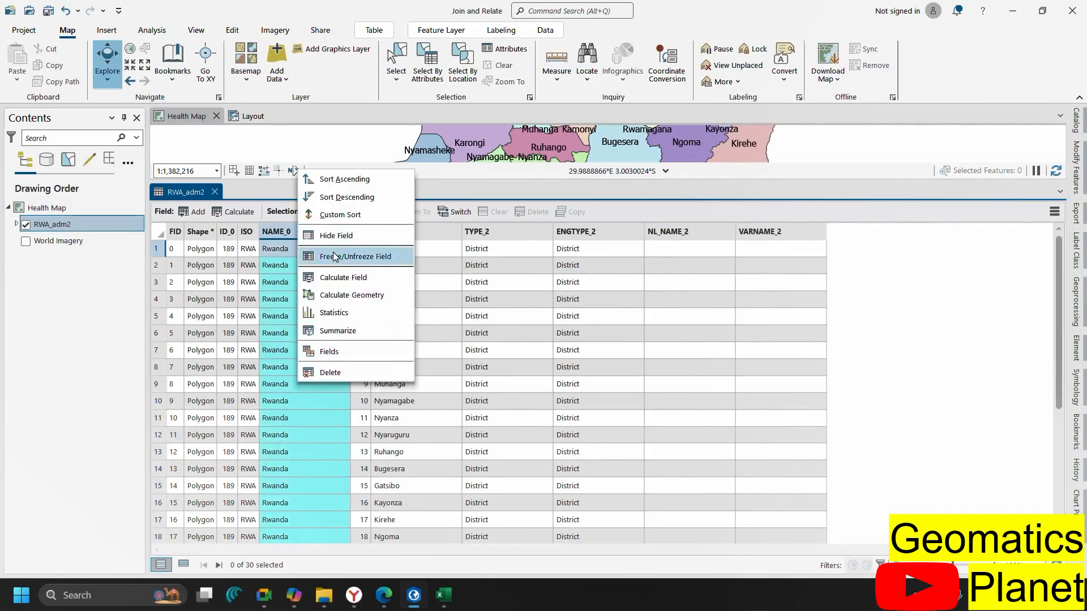
{"action": "left_click", "coordinate": [360, 244]}
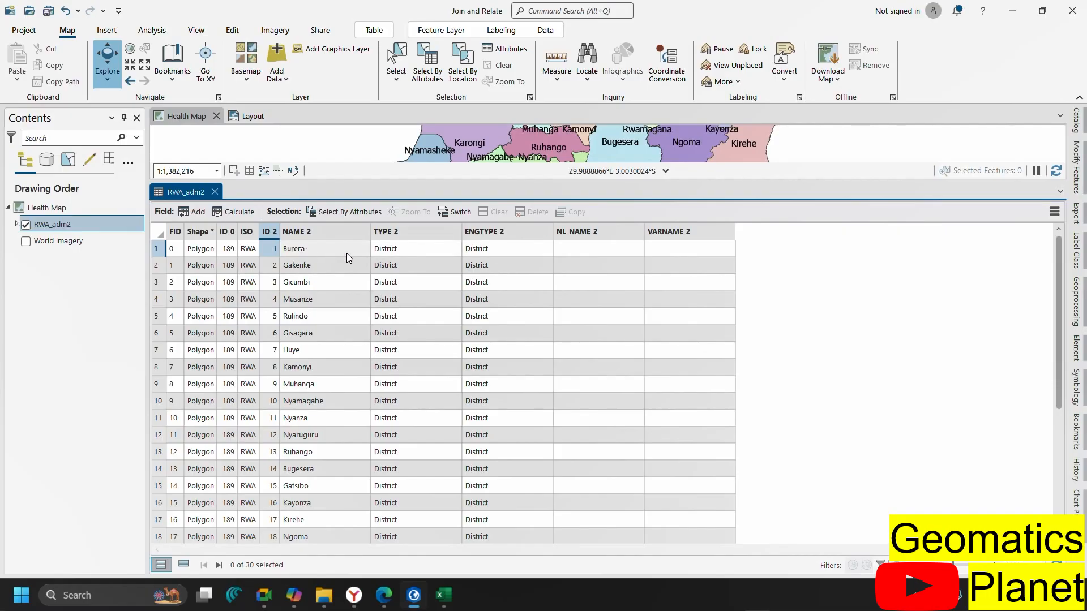
Compare the District column of Rwanda2025AAgric in Excel with the NAME_2 field in ArcGIS Pro, and close the RWA_adm2 attribute table
{"action": "left_click", "coordinate": [447, 597]}
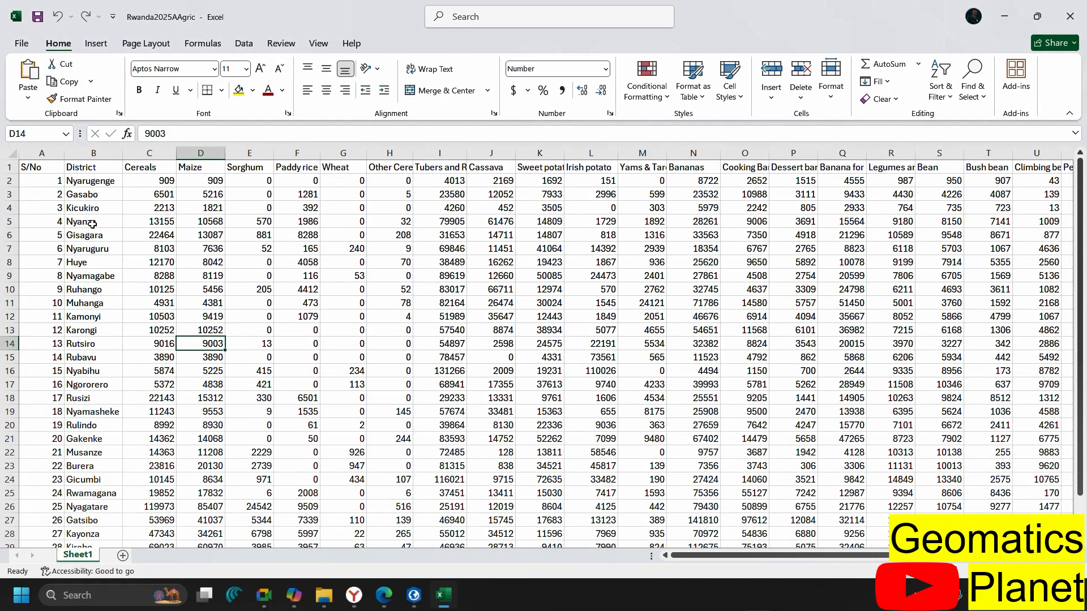
{"action": "scroll", "coordinate": [96, 518], "scroll_direction": "down", "scroll_amount": 3}
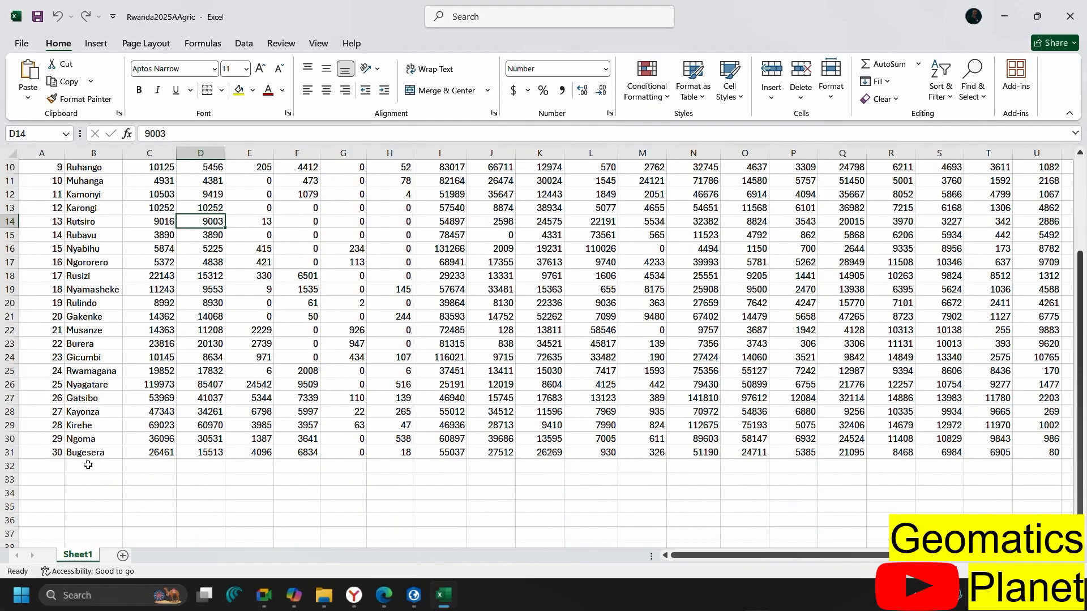
{"action": "scroll", "coordinate": [87, 465], "scroll_direction": "up", "scroll_amount": 3}
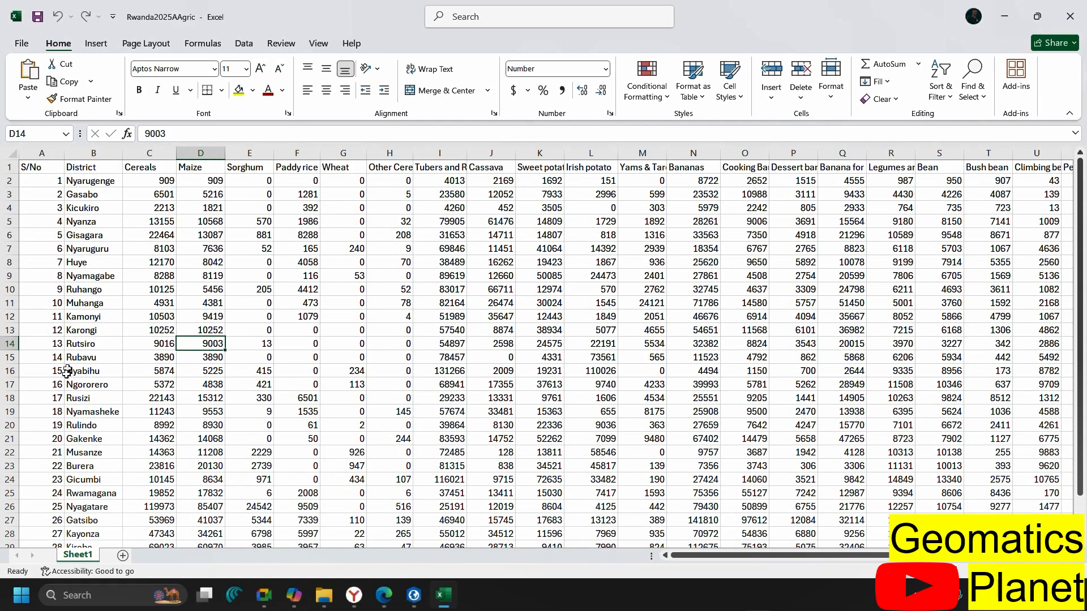
{"action": "left_click", "coordinate": [93, 469]}
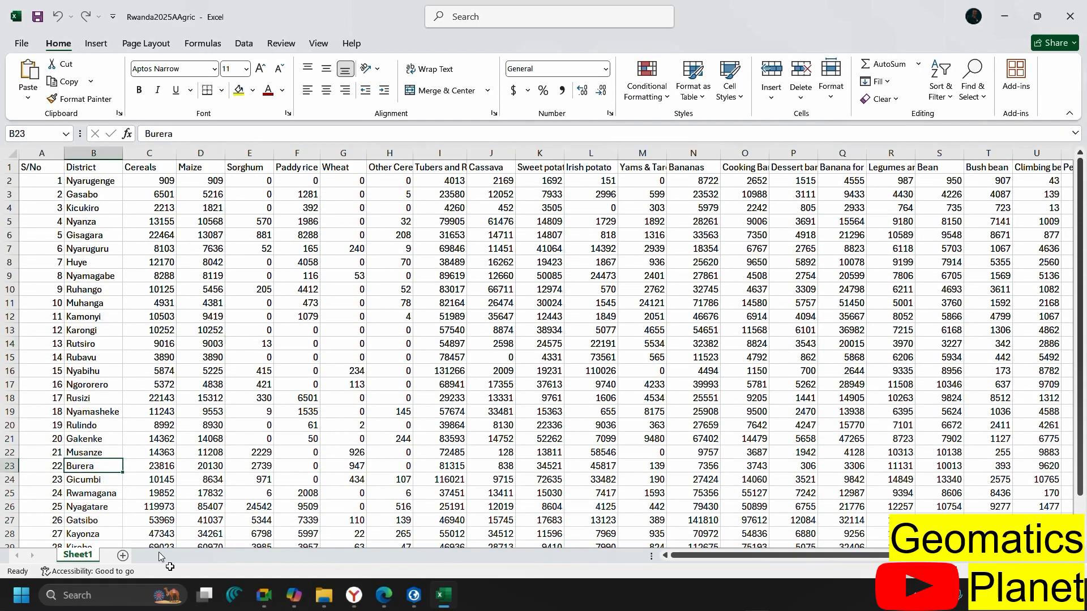
{"action": "left_click", "coordinate": [443, 595]}
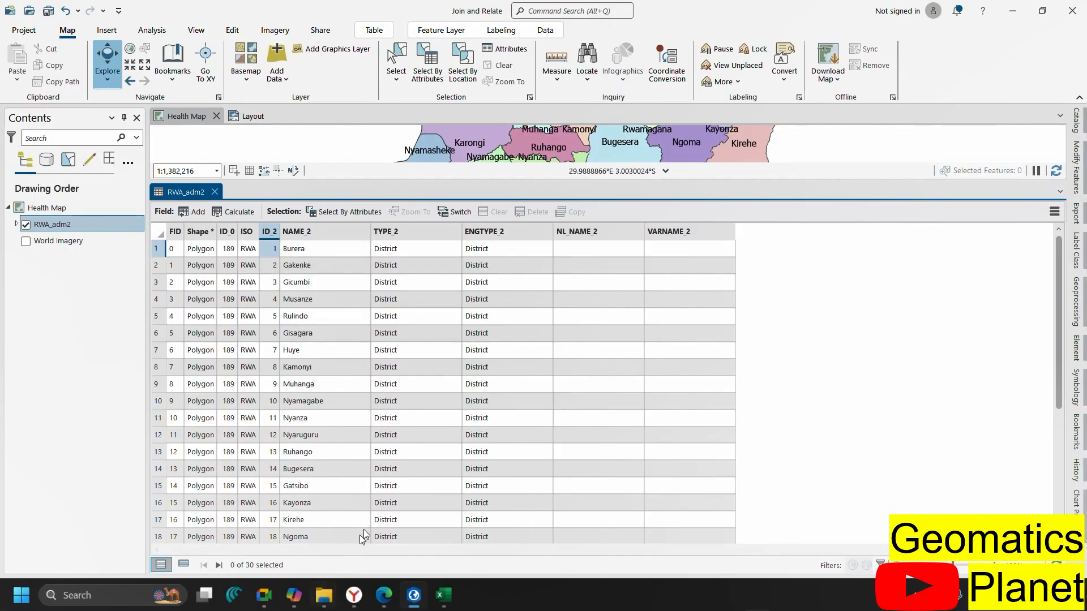
{"action": "left_click", "coordinate": [445, 595]}
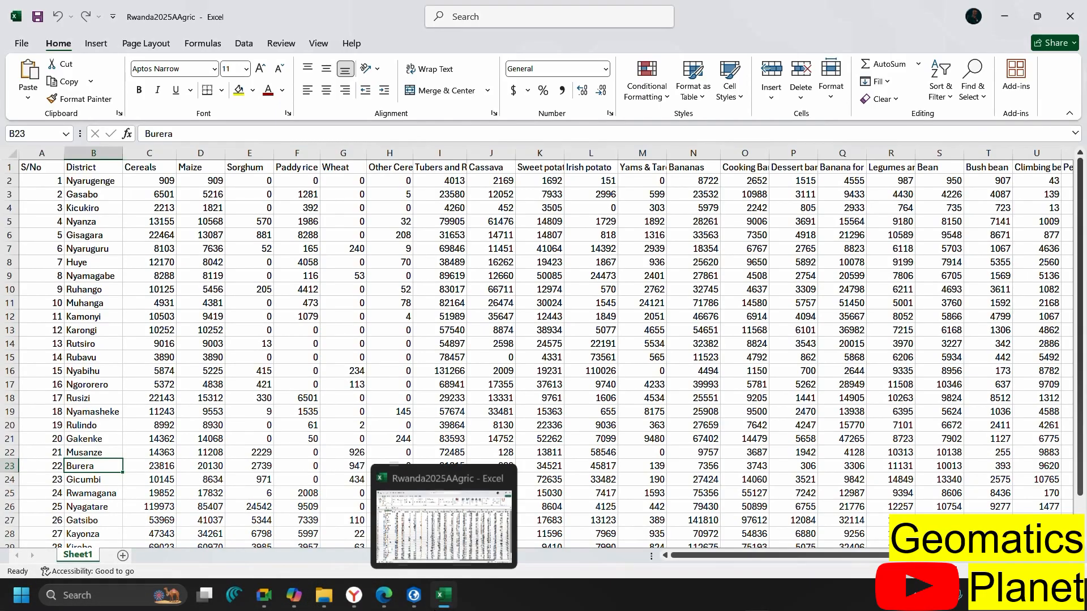
{"action": "left_click", "coordinate": [419, 602]}
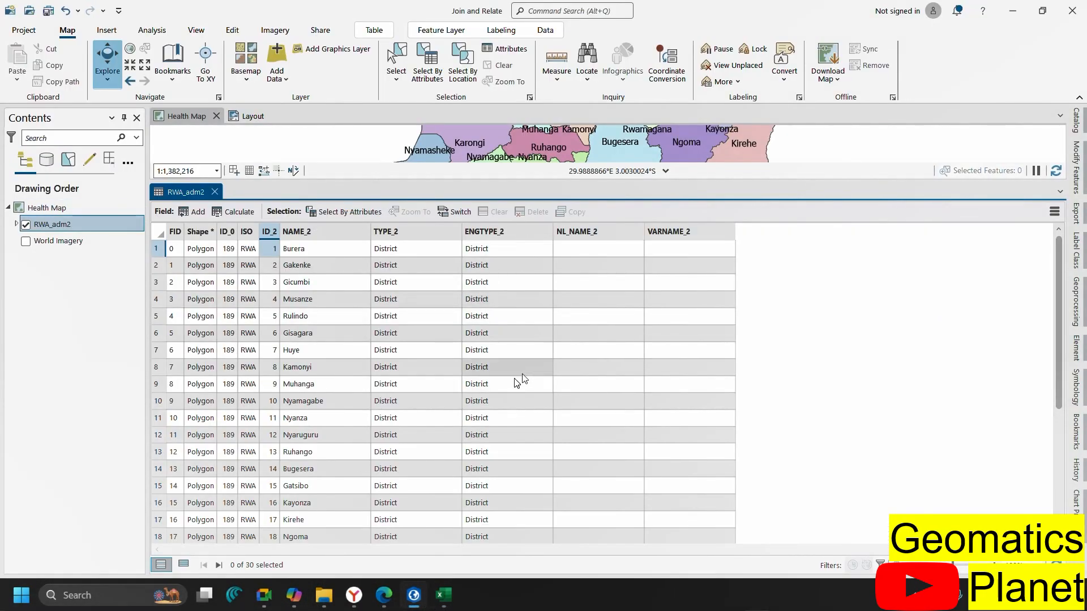
{"action": "left_click", "coordinate": [214, 193]}
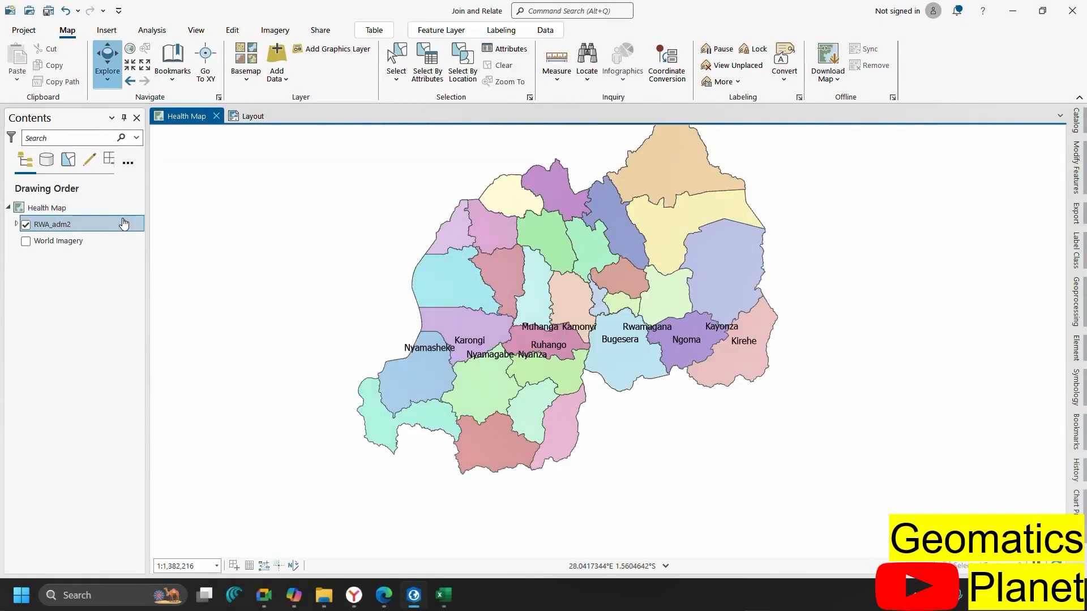
Open the Add Join tool for the RWA_adm2 layer
{"action": "right_click", "coordinate": [80, 227]}
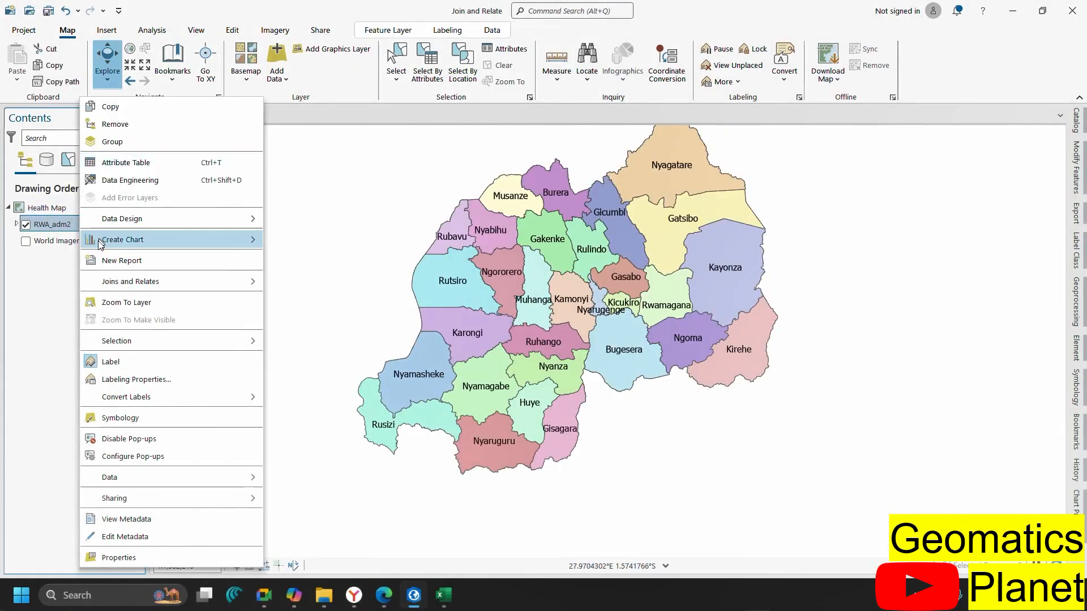
{"action": "left_click", "coordinate": [364, 271]}
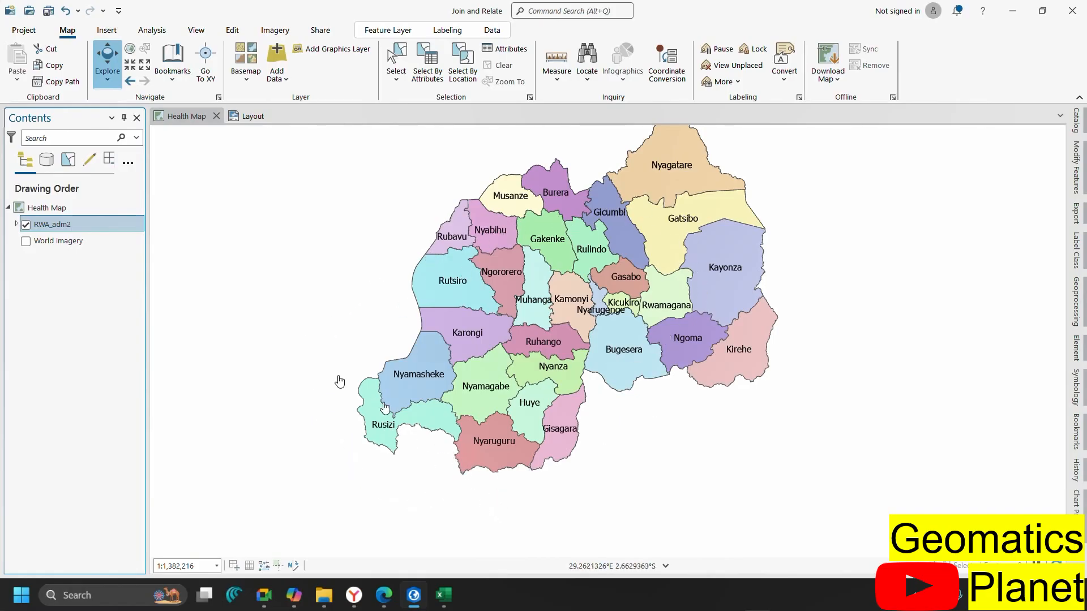
{"action": "right_click", "coordinate": [66, 224]}
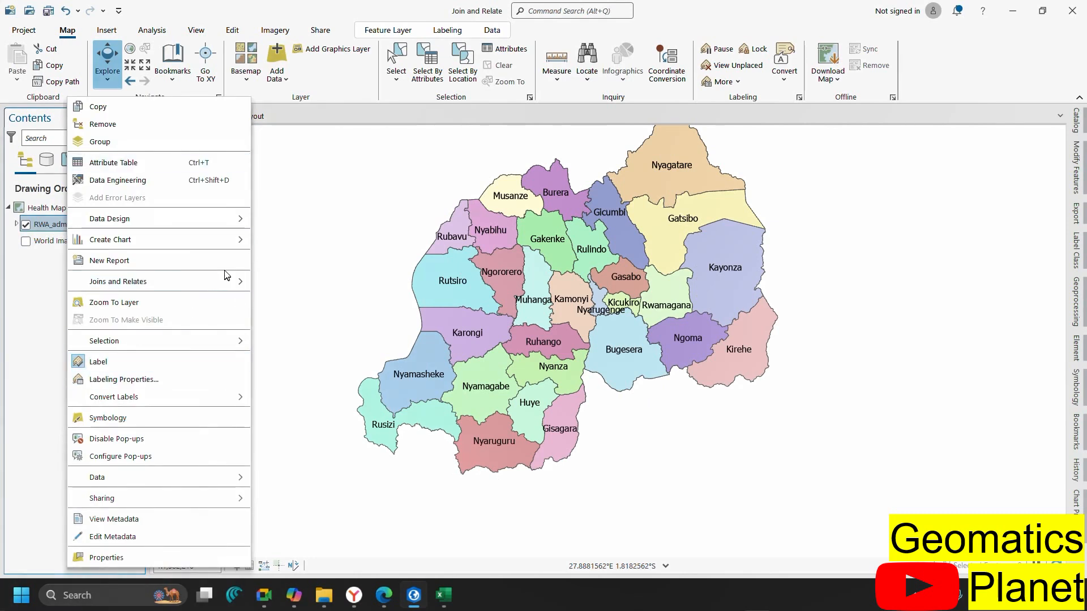
{"action": "mouse_move", "coordinate": [241, 288]}
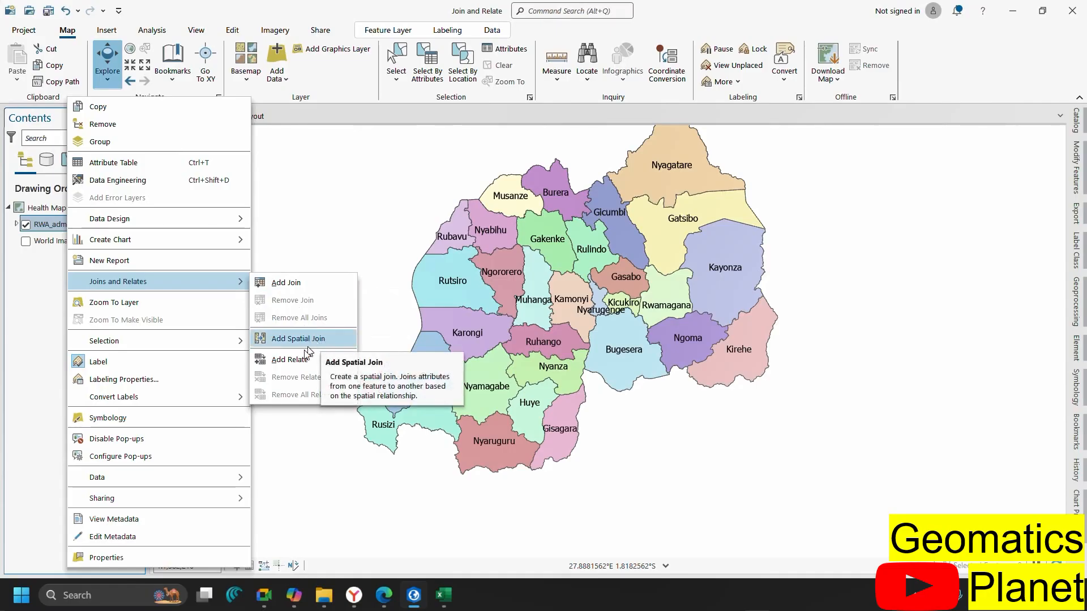
{"action": "left_click", "coordinate": [302, 286]}
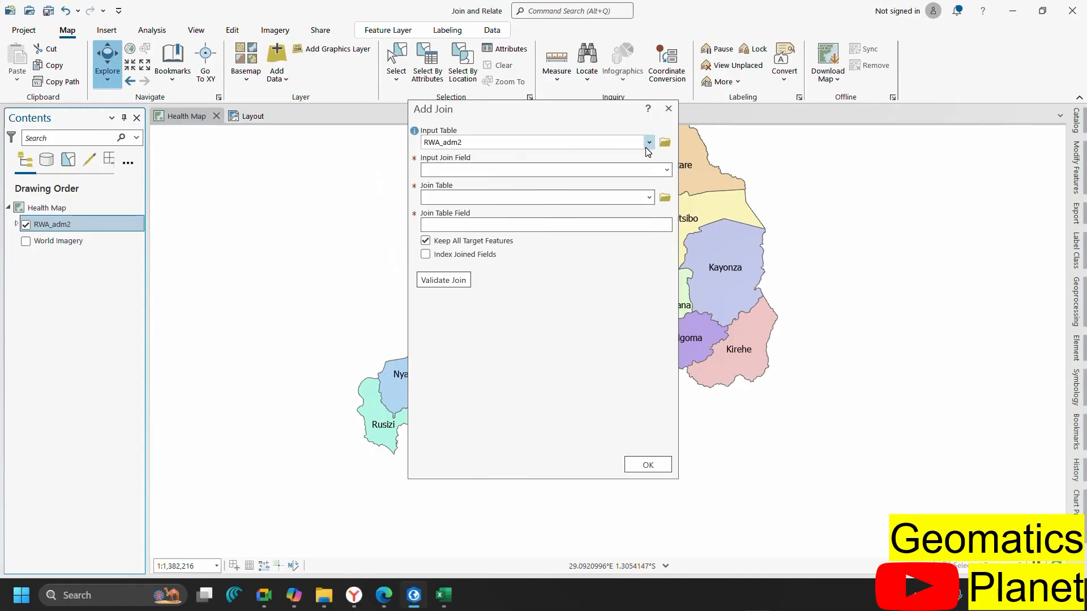
Open the RWA_adm2 attribute table behind the join dialog and set the input join field to NAME_2
{"action": "left_click", "coordinate": [668, 171]}
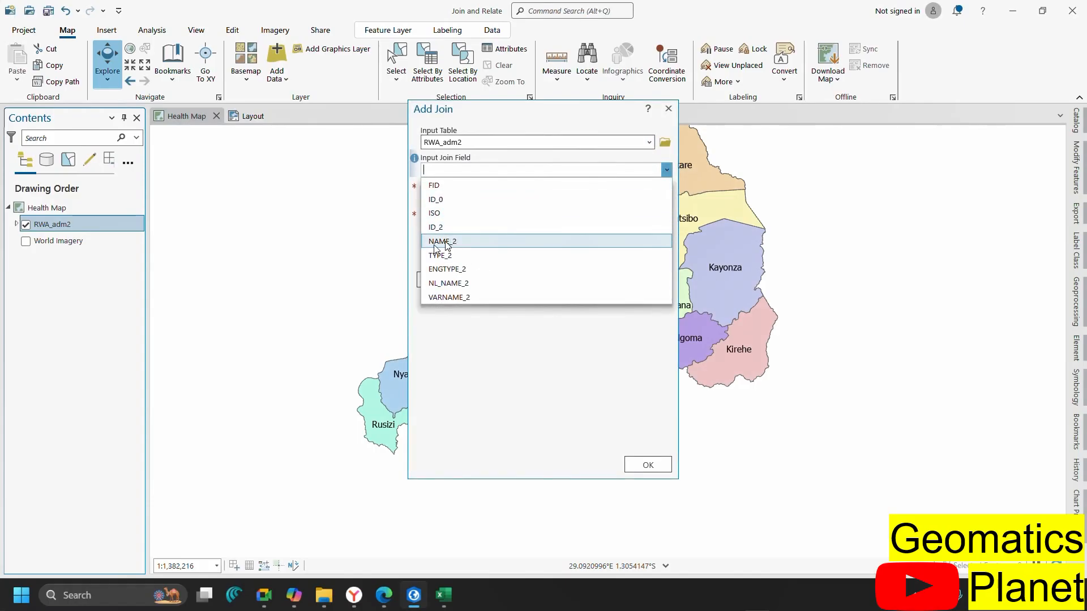
{"action": "right_click", "coordinate": [48, 223]}
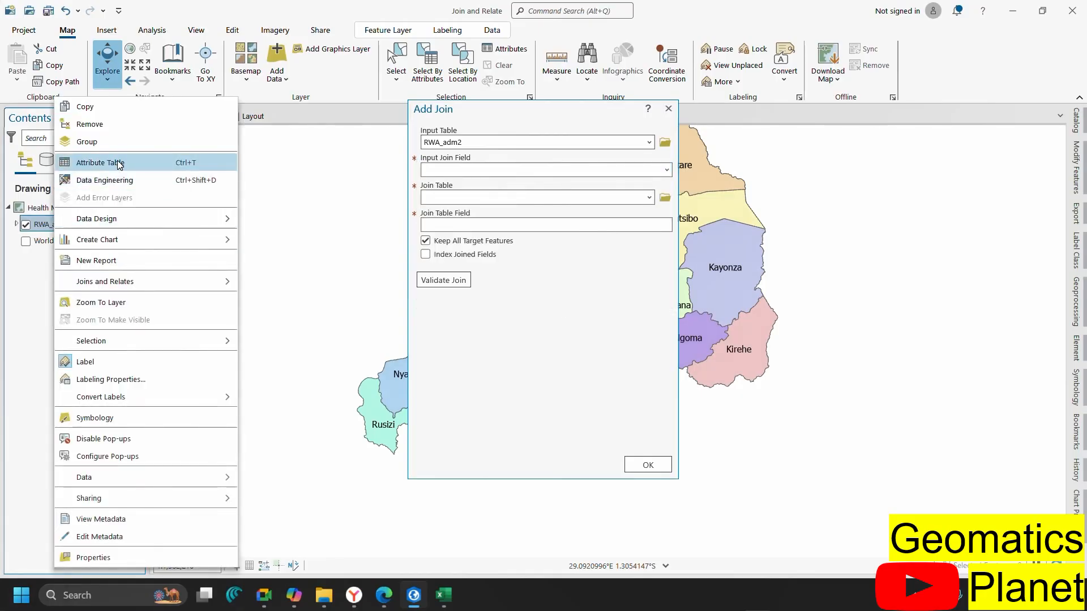
{"action": "left_click", "coordinate": [117, 162]}
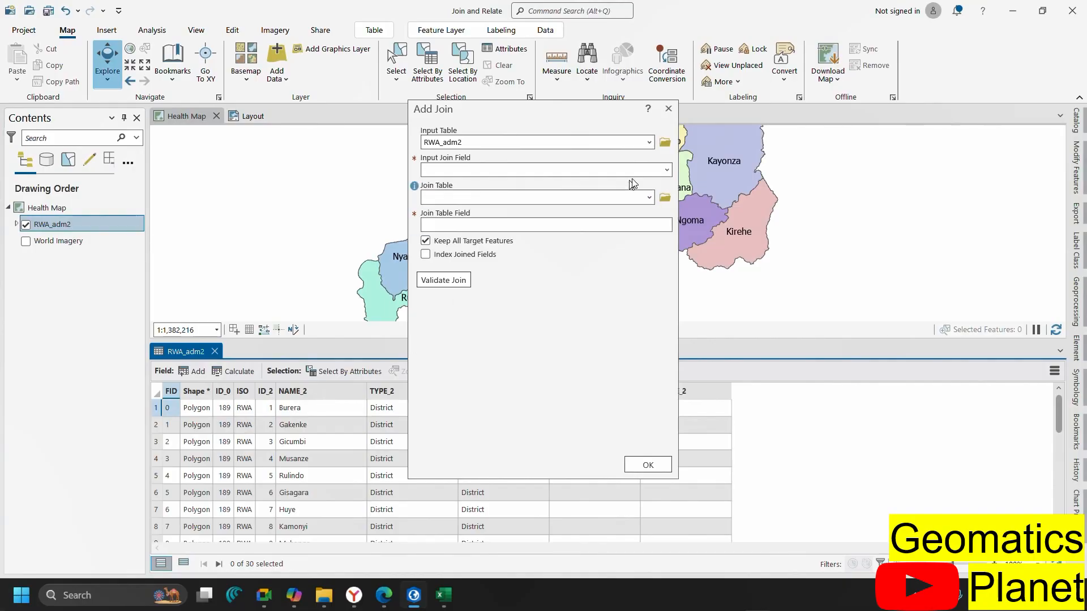
{"action": "left_click", "coordinate": [560, 169]}
{"action": "left_click", "coordinate": [453, 243]}
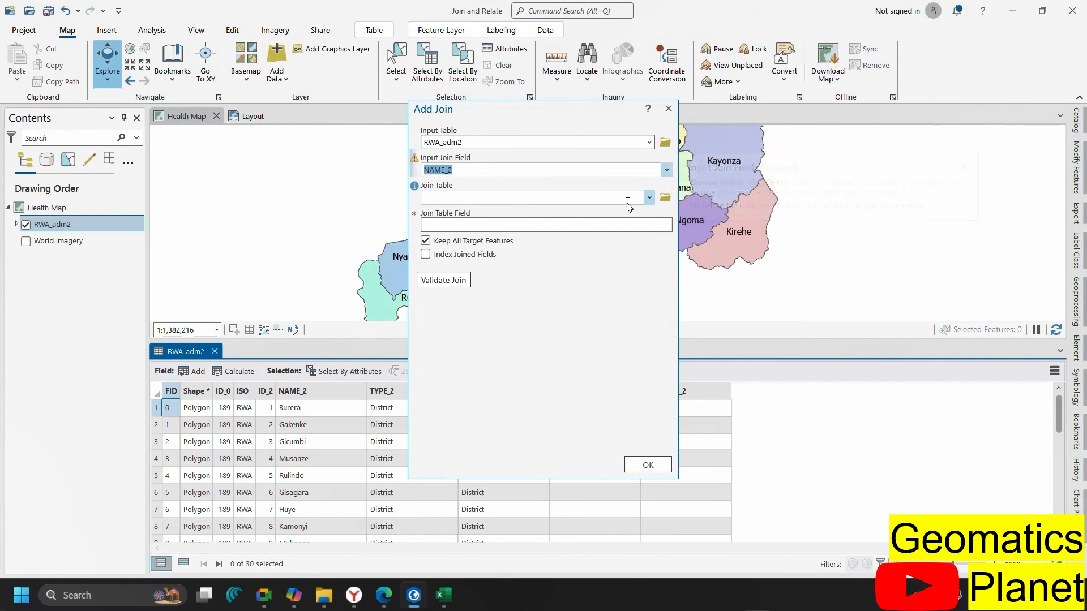
Choose Rwanda2025AAgric.csv from the Batch Sept 2025\Data folder as the join table
{"action": "left_click", "coordinate": [664, 198]}
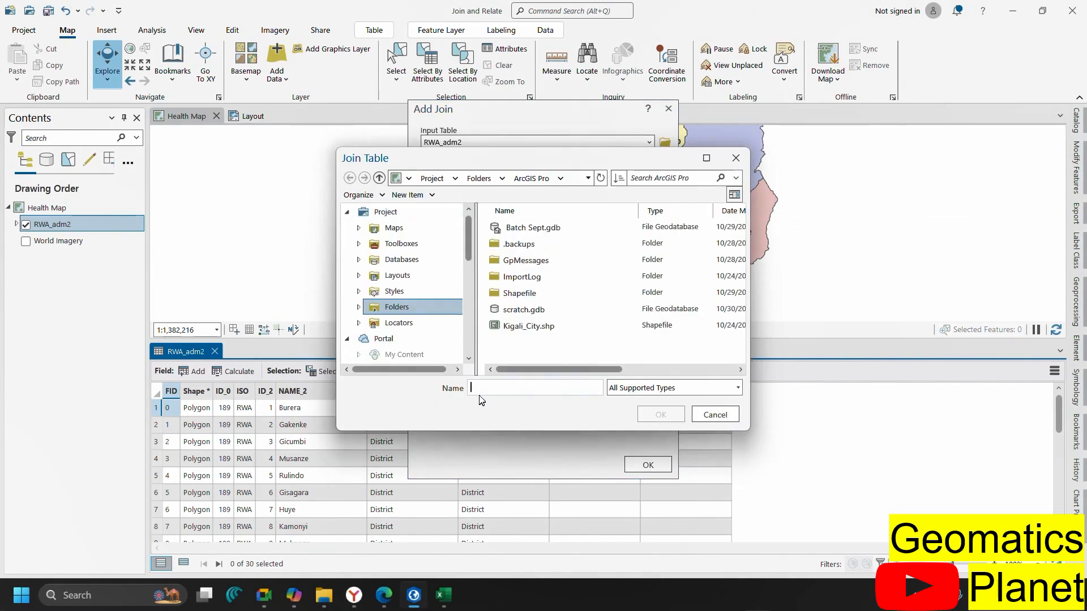
{"action": "left_click", "coordinate": [485, 391]}
{"action": "key", "text": "ctrl+v"}
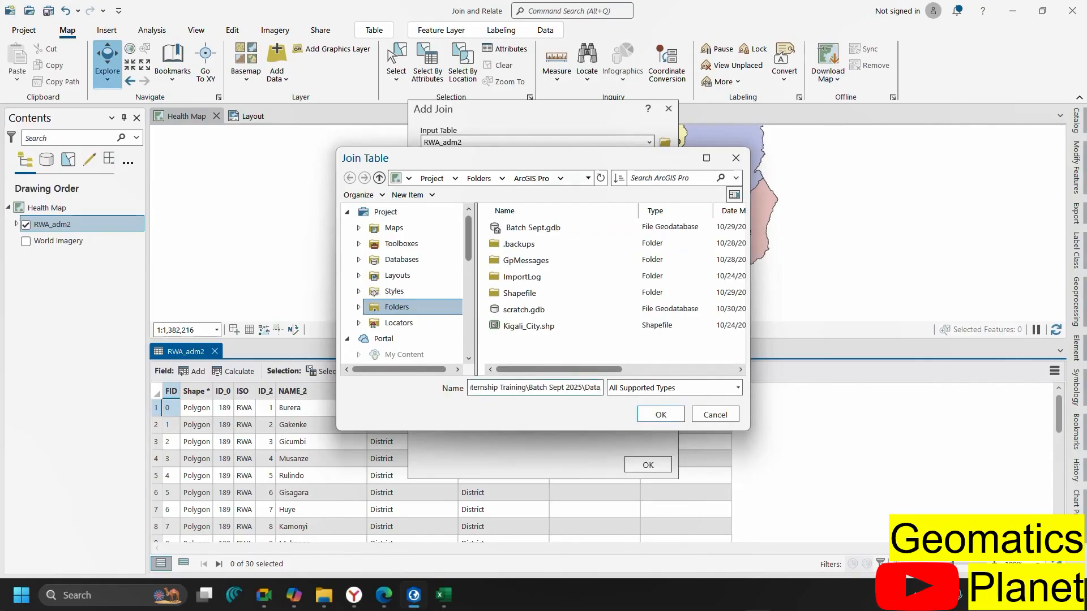
{"action": "key", "text": "Return"}
{"action": "left_click", "coordinate": [552, 261]}
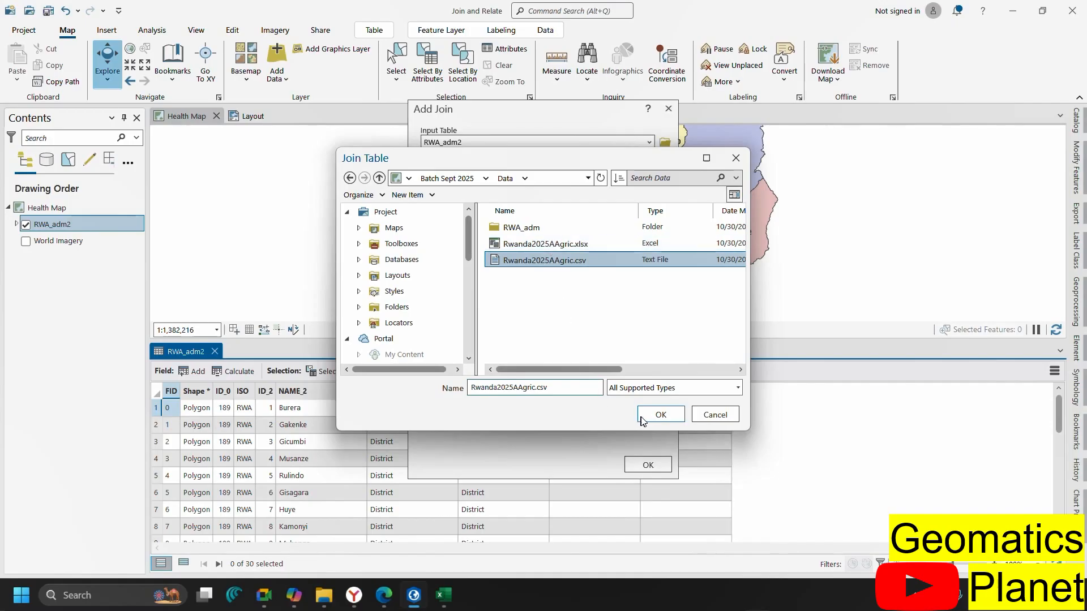
{"action": "left_click", "coordinate": [661, 414]}
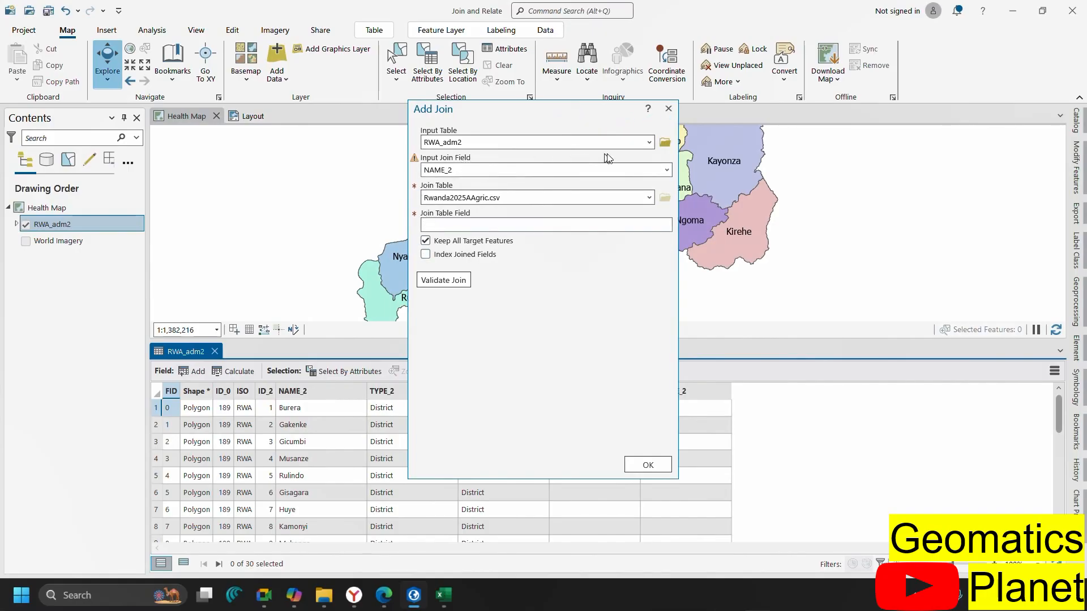
Set NAME_2 as the input join field and District as the join table field, closing the Rwanda2025AAgric workbook in Excel
{"action": "left_click", "coordinate": [667, 170]}
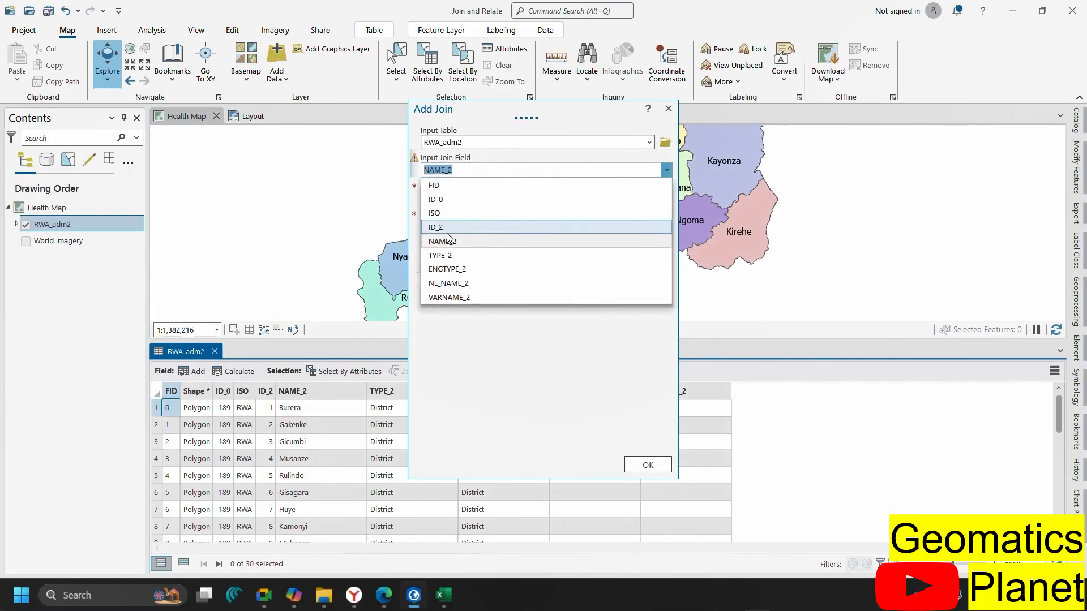
{"action": "left_click", "coordinate": [450, 243]}
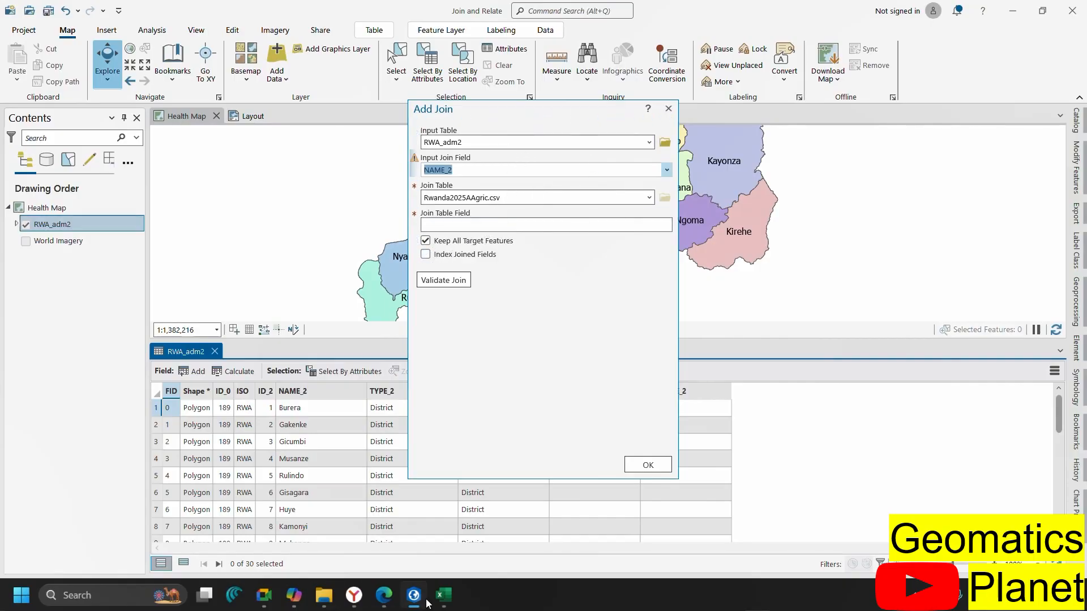
{"action": "mouse_move", "coordinate": [434, 602]}
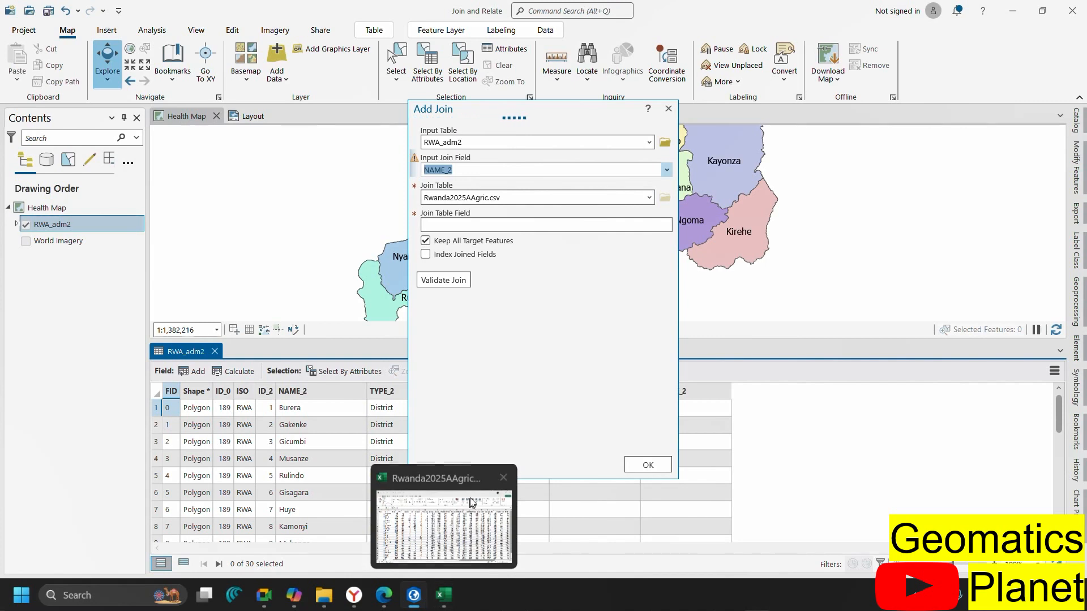
{"action": "left_click", "coordinate": [498, 480]}
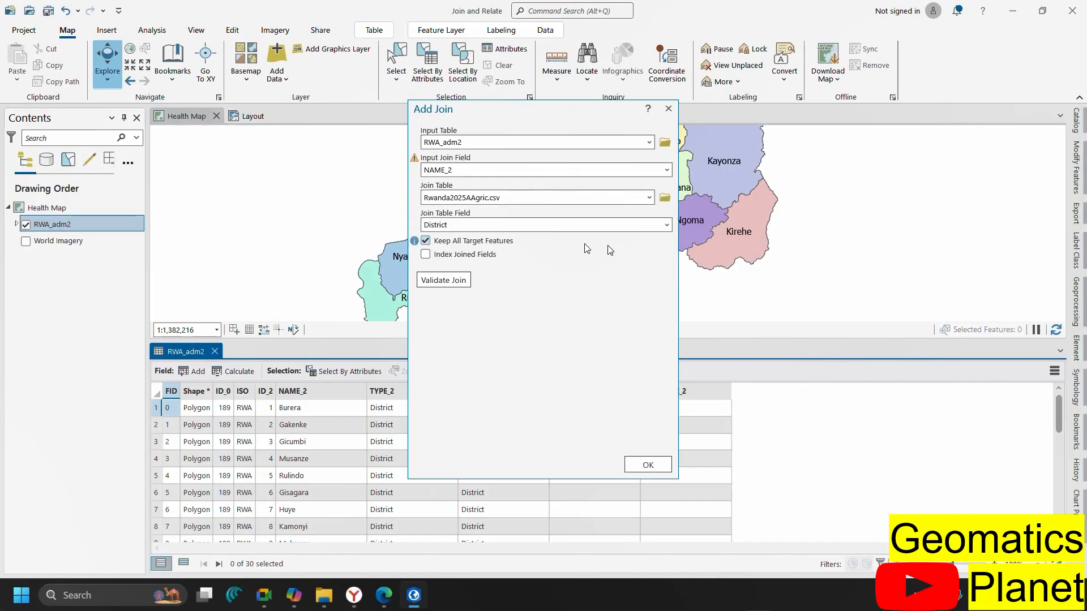
{"action": "left_click", "coordinate": [667, 225]}
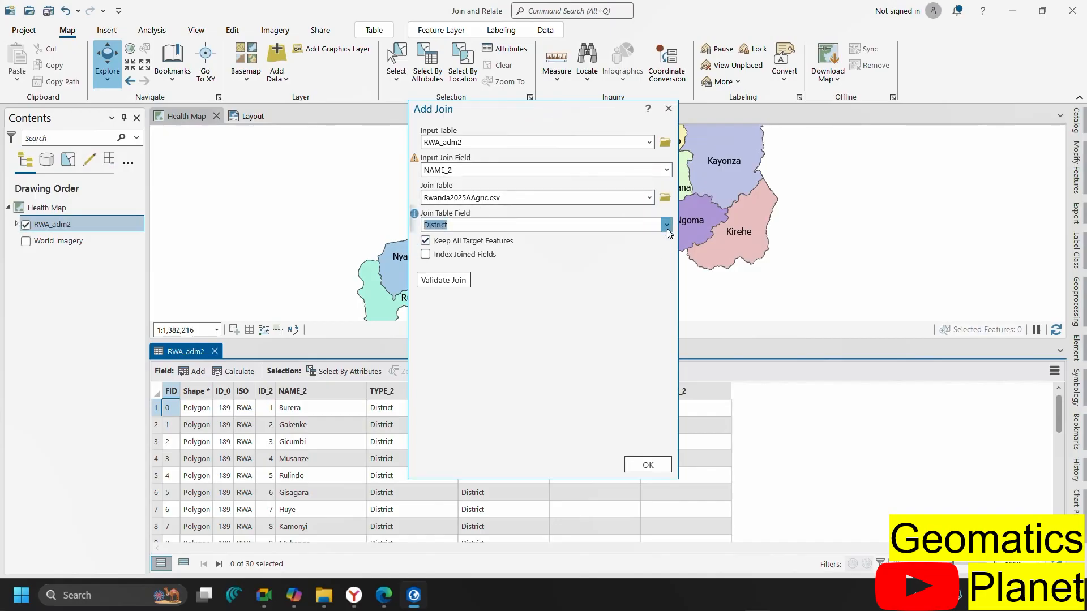
{"action": "left_click", "coordinate": [459, 241]}
Validate the join, read through the validation report, and run the join with all target features kept
{"action": "left_click", "coordinate": [444, 280]}
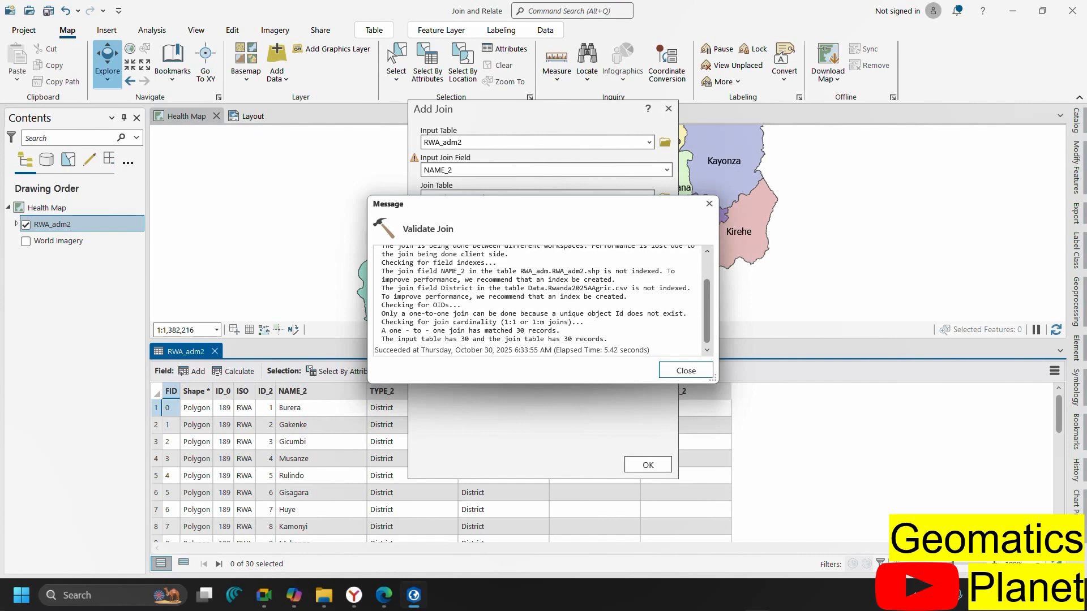
{"action": "scroll", "coordinate": [484, 307], "scroll_direction": "up", "scroll_amount": 2}
{"action": "scroll", "coordinate": [485, 307], "scroll_direction": "down", "scroll_amount": 2}
{"action": "left_click", "coordinate": [684, 371]}
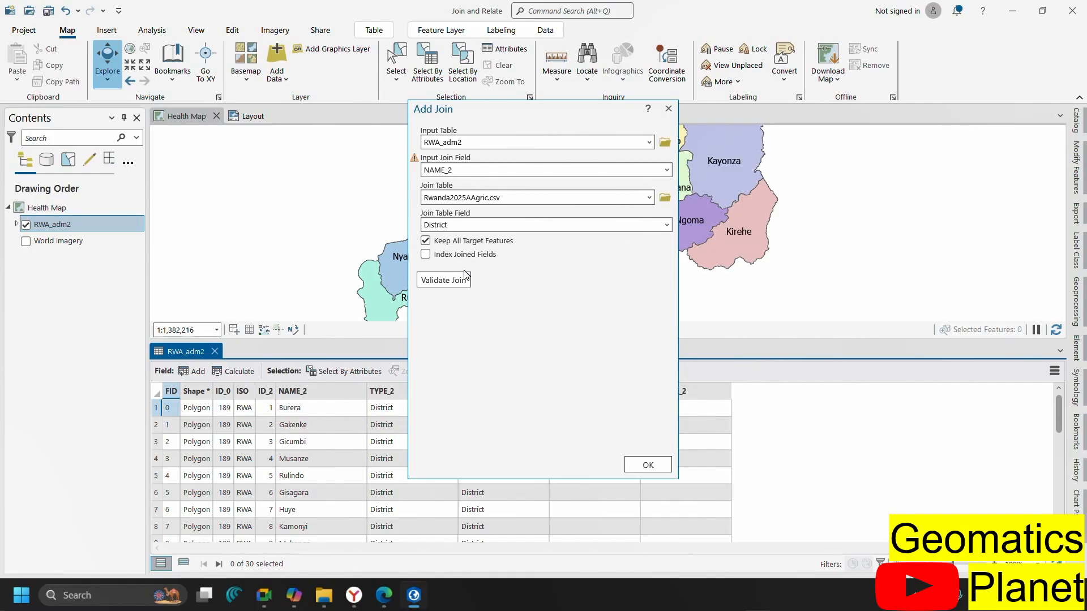
{"action": "left_click", "coordinate": [649, 466]}
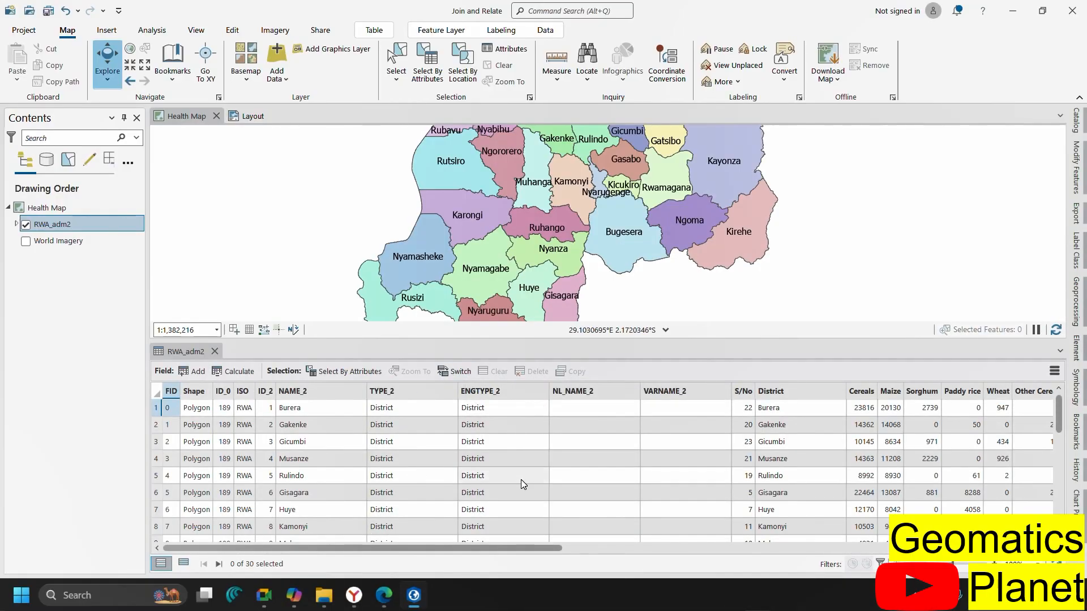
Compare the NAME_2 values with the joined District values across the rows of the RWA_adm2 attribute table
{"action": "scroll", "coordinate": [385, 481], "scroll_direction": "down", "scroll_amount": 4}
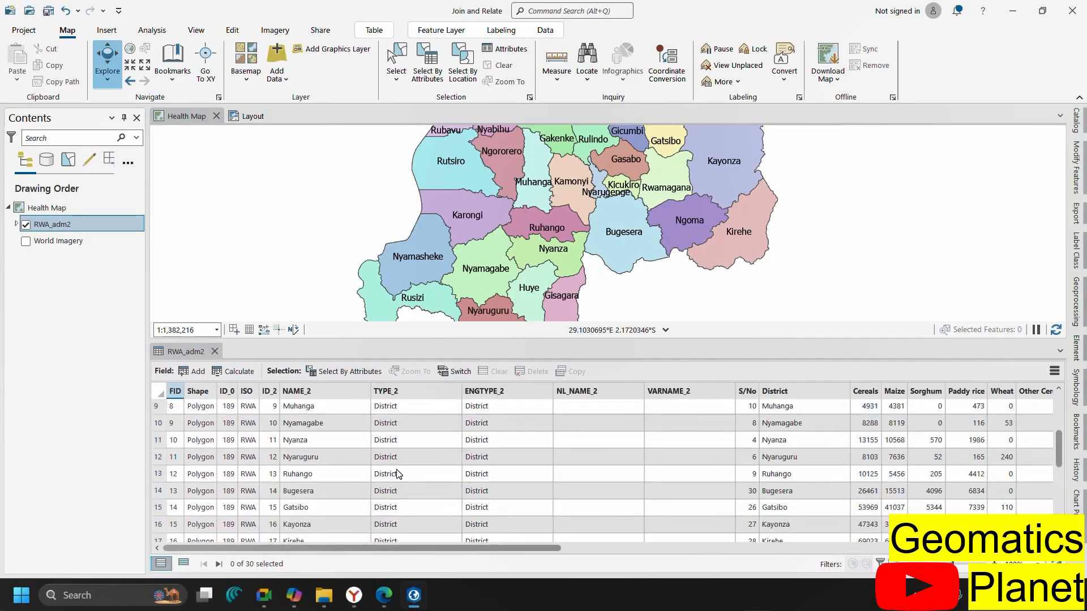
{"action": "scroll", "coordinate": [405, 464], "scroll_direction": "up", "scroll_amount": 4}
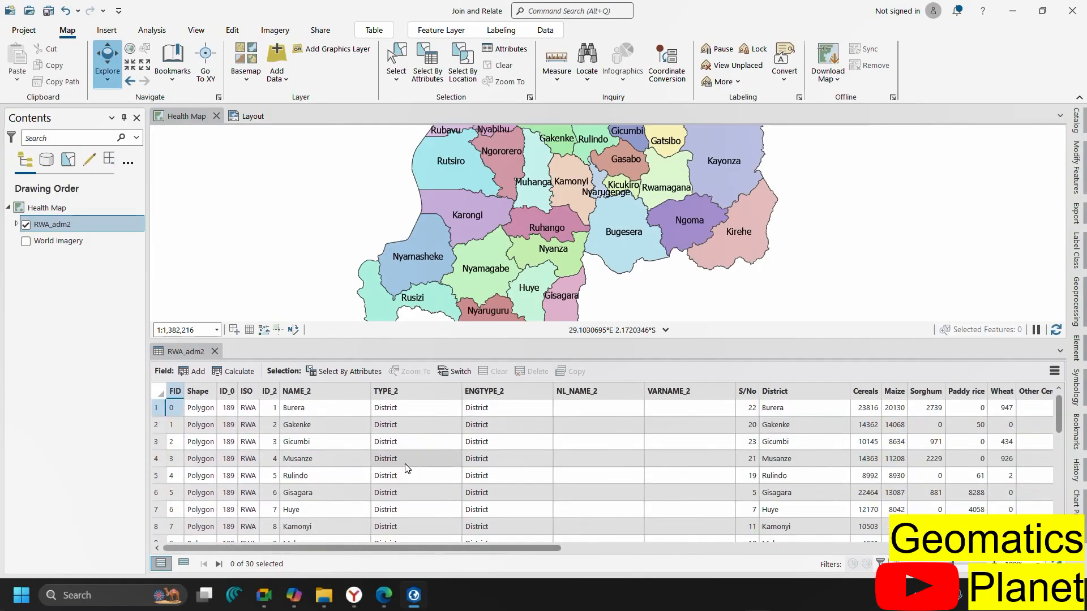
{"action": "left_click", "coordinate": [325, 410]}
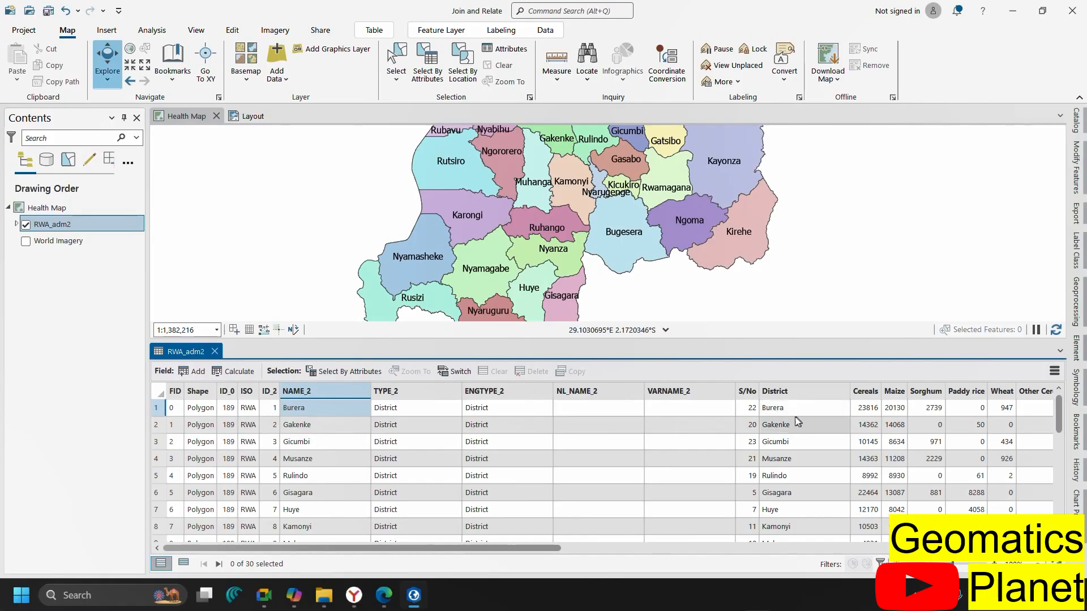
{"action": "left_click", "coordinate": [318, 442]}
{"action": "left_click", "coordinate": [798, 447]}
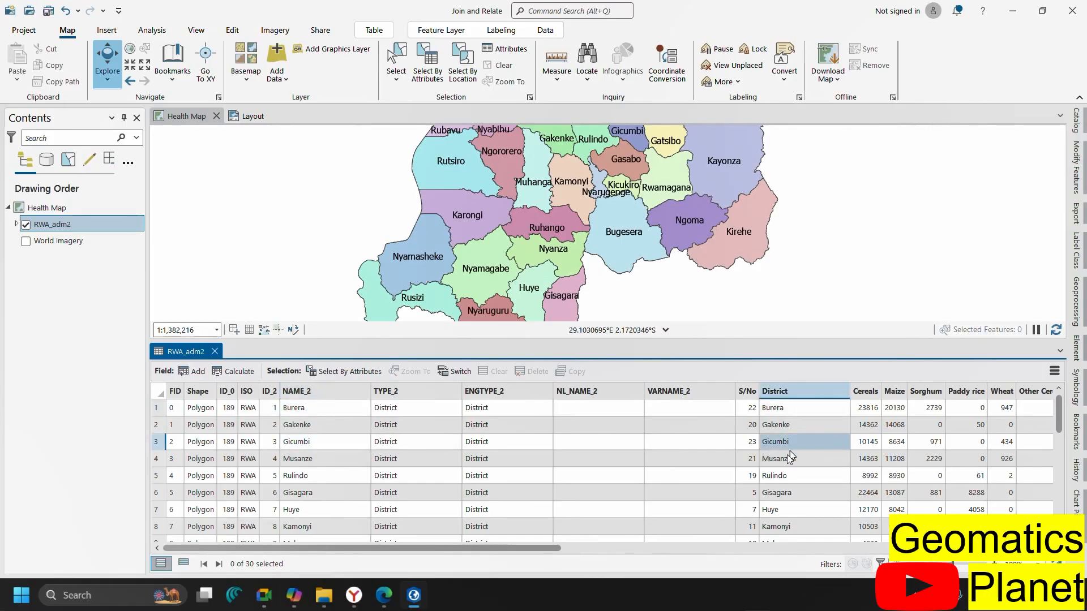
{"action": "scroll", "coordinate": [791, 457], "scroll_direction": "down", "scroll_amount": 7}
{"action": "left_click", "coordinate": [334, 501]}
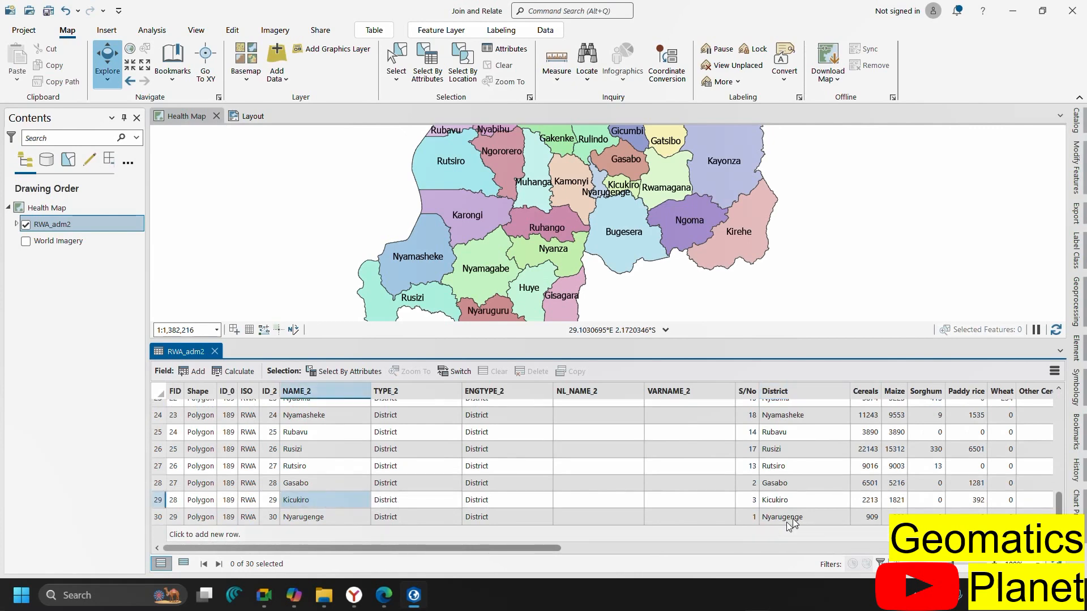
Open the symbology of RWA_adm2 and set the unique values field to Maize
{"action": "right_click", "coordinate": [91, 224]}
{"action": "left_click", "coordinate": [161, 411]}
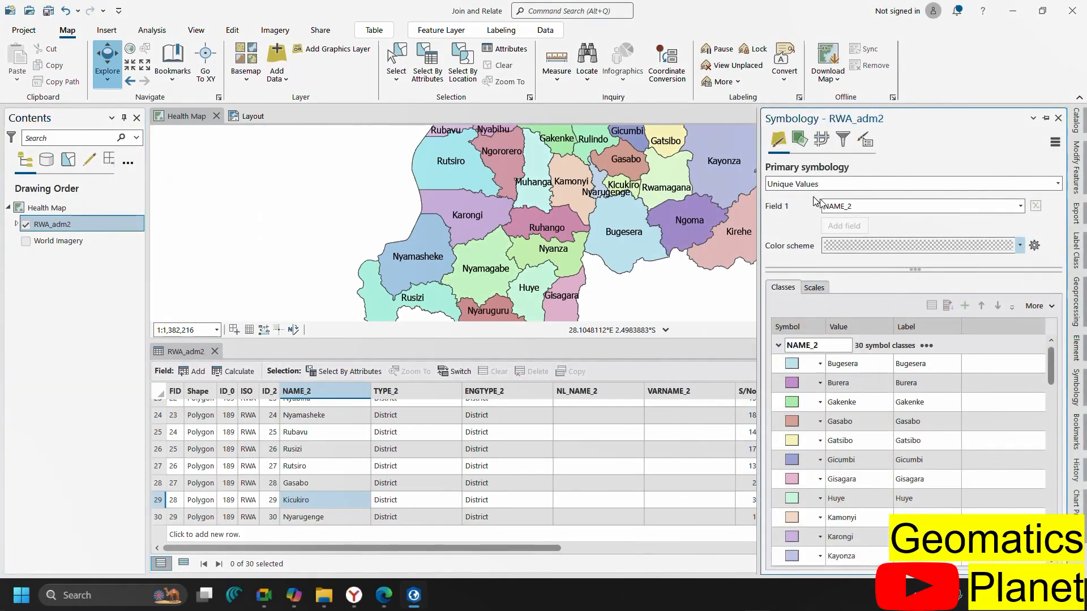
{"action": "left_click", "coordinate": [815, 383]}
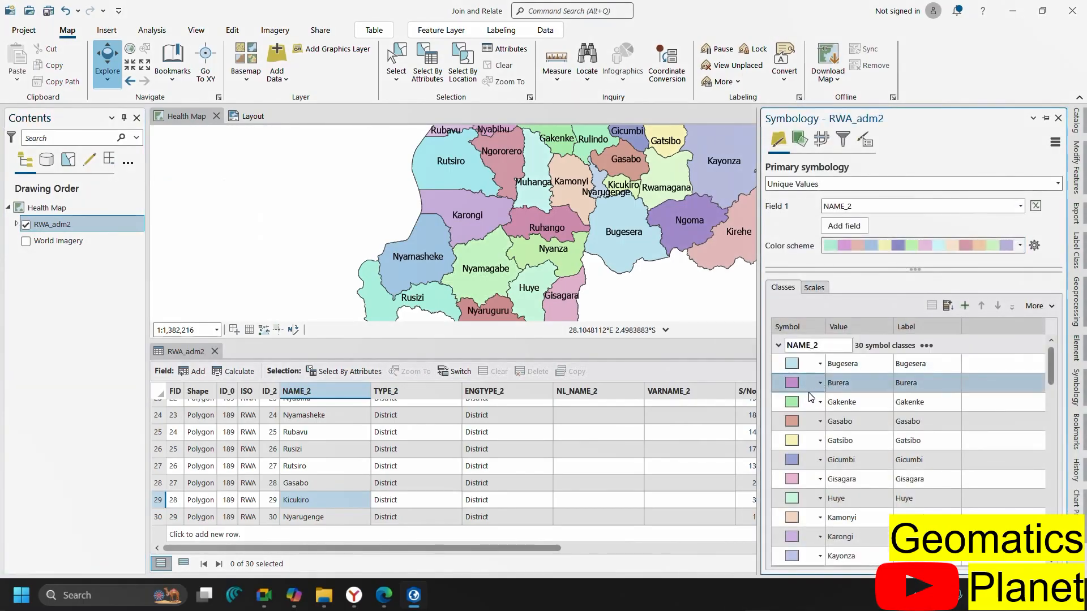
{"action": "left_click", "coordinate": [814, 400]}
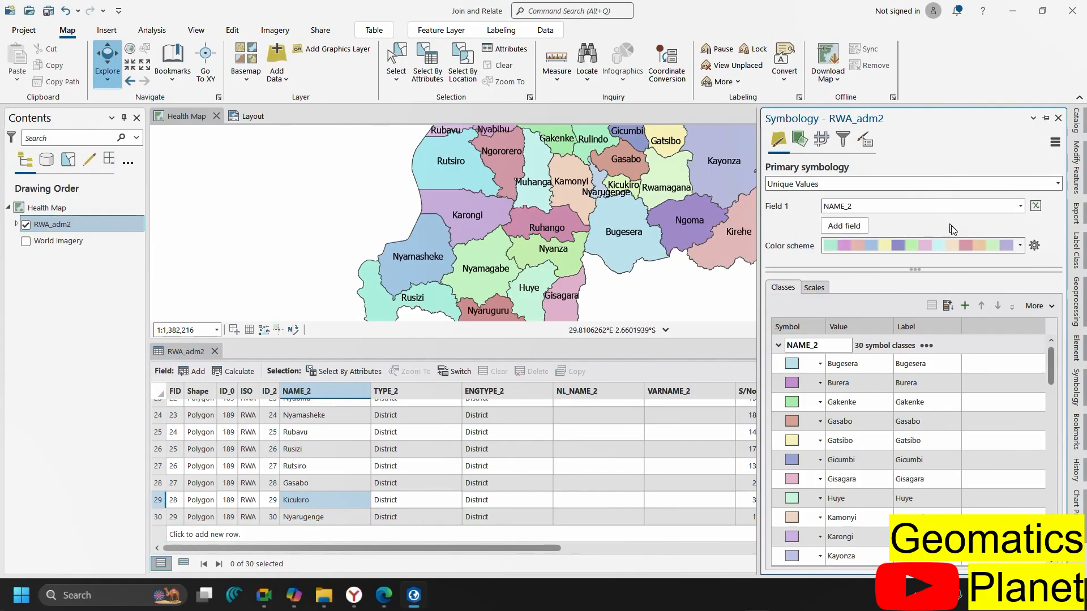
{"action": "left_click", "coordinate": [1020, 206]}
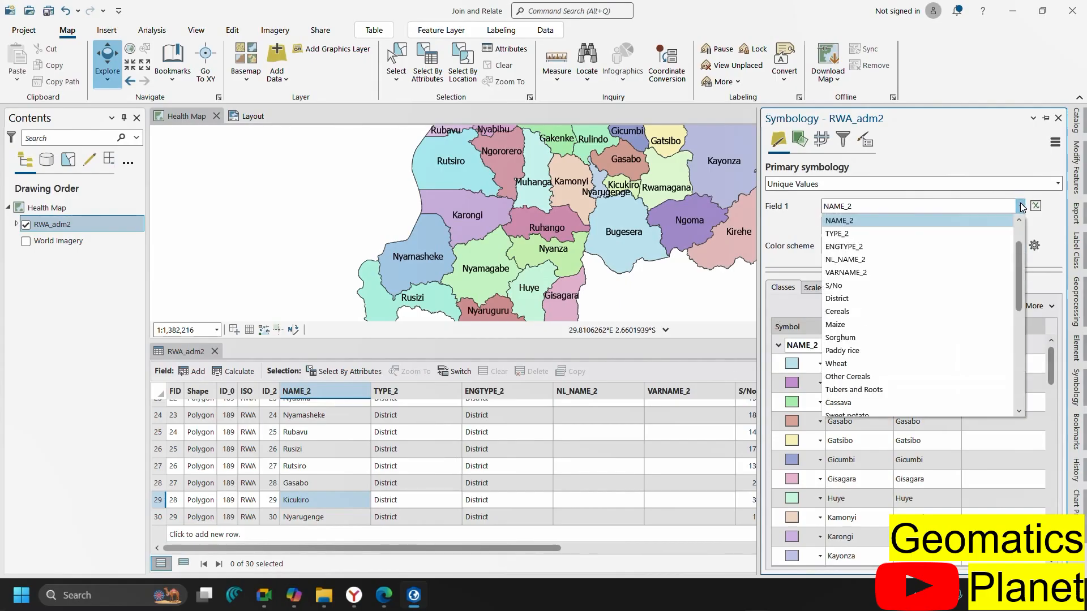
{"action": "left_click", "coordinate": [852, 325]}
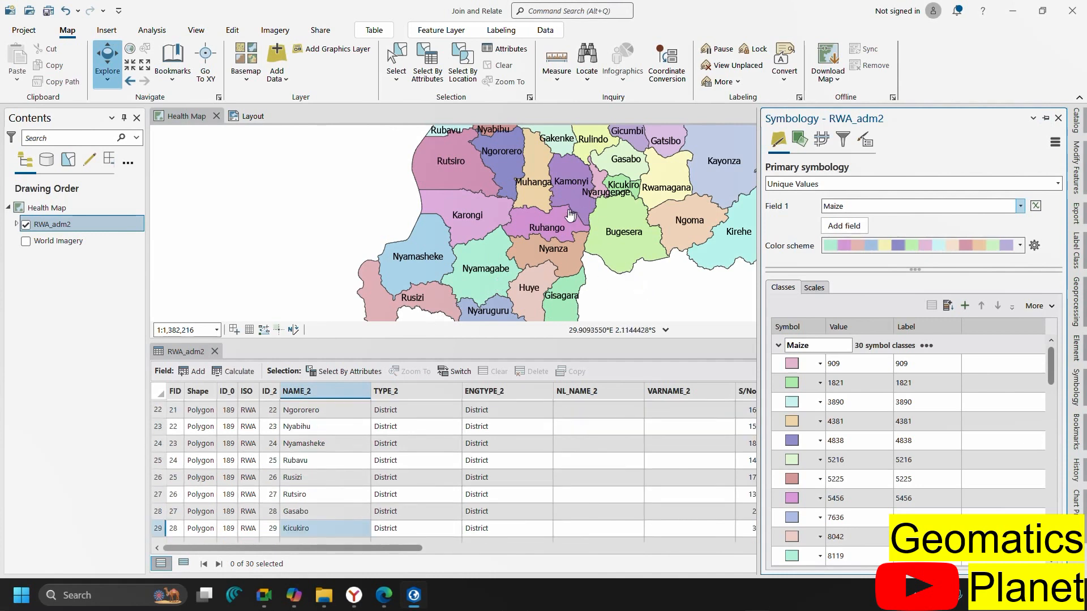
Review the crop fields available for symbology and look through the joined columns of the RWA_adm2 attribute table
{"action": "left_click", "coordinate": [1020, 206]}
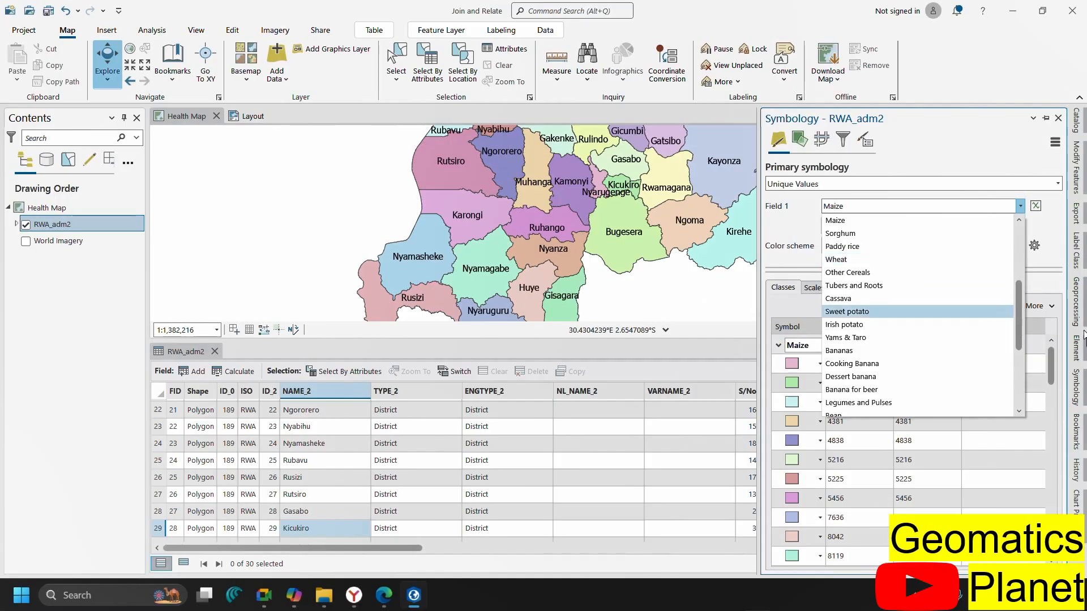
{"action": "left_click", "coordinate": [997, 179]}
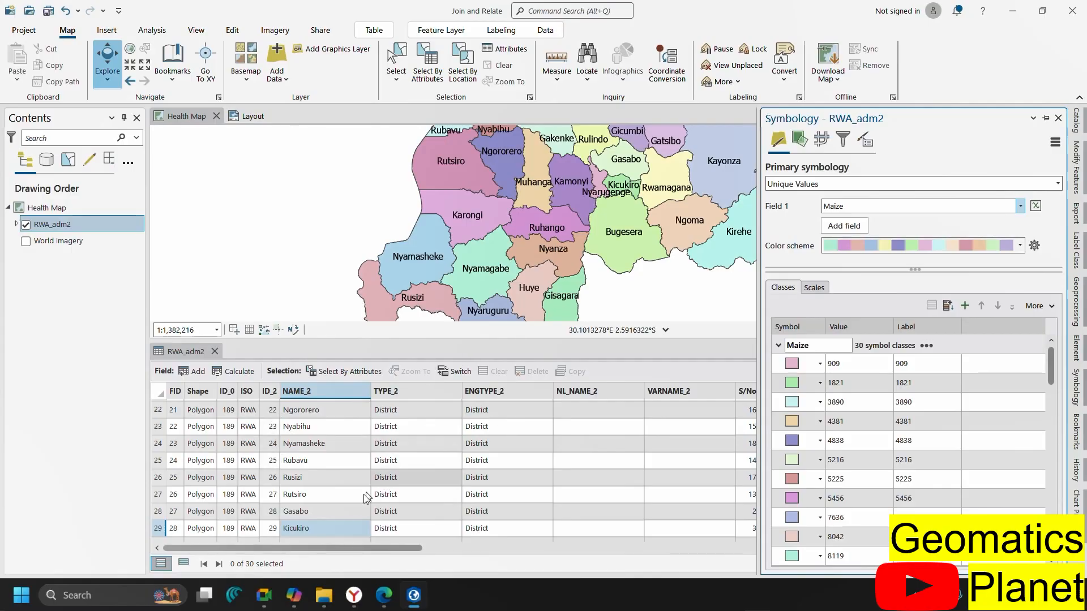
{"action": "scroll", "coordinate": [351, 498], "scroll_direction": "up", "scroll_amount": 7}
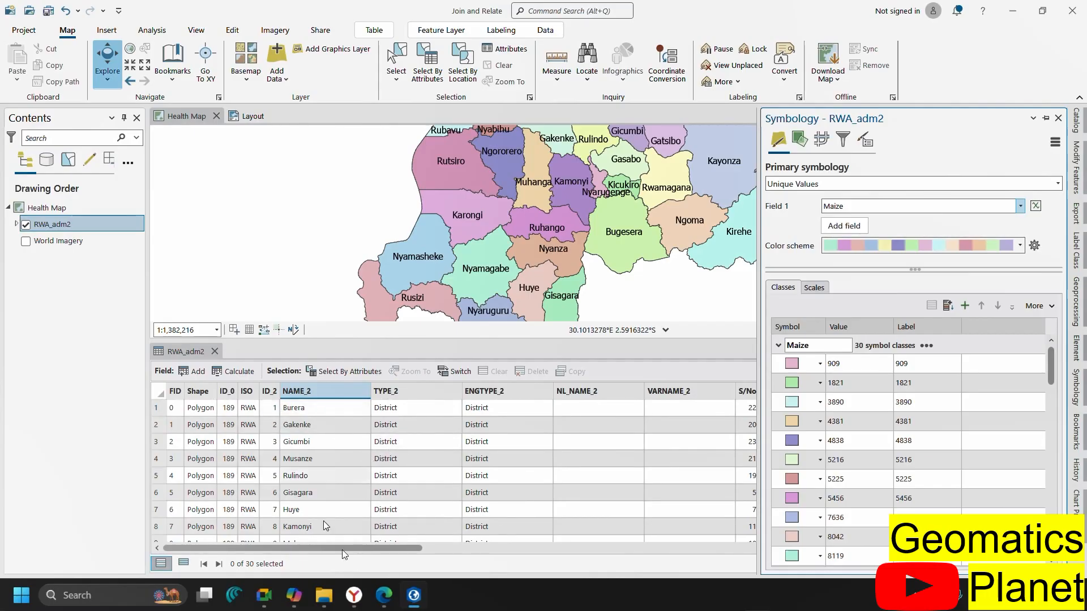
{"action": "left_click_drag", "start_coordinate": [386, 548], "coordinate": [543, 548]}
{"action": "left_click_drag", "start_coordinate": [617, 527], "coordinate": [328, 555]}
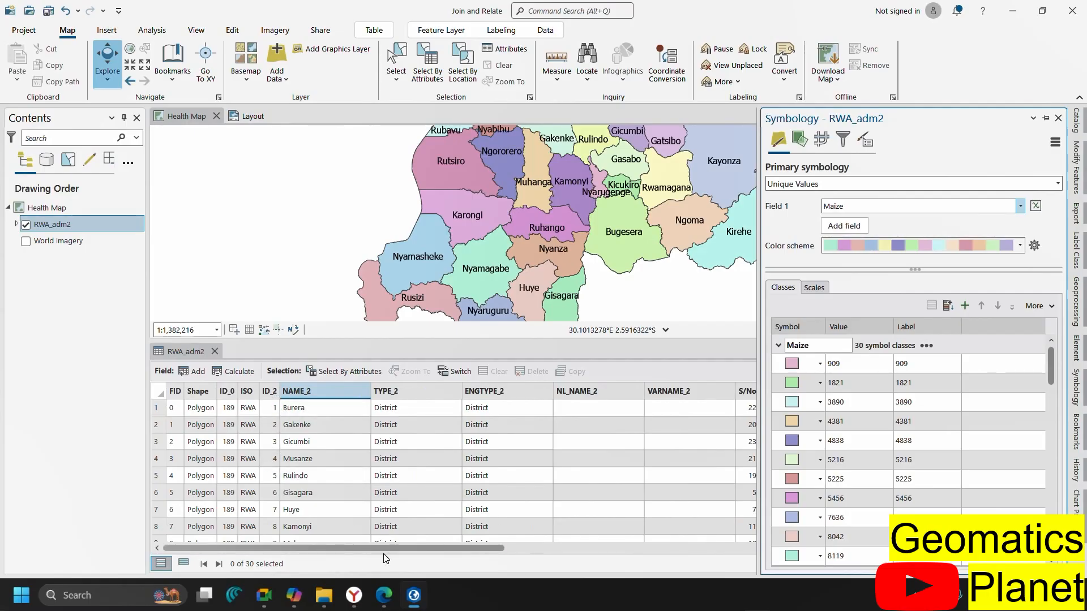
Review the joined crop columns of the RWA_adm2 attribute table, the available primary symbology types and the Maize classes
{"action": "left_click_drag", "start_coordinate": [406, 548], "coordinate": [508, 534]}
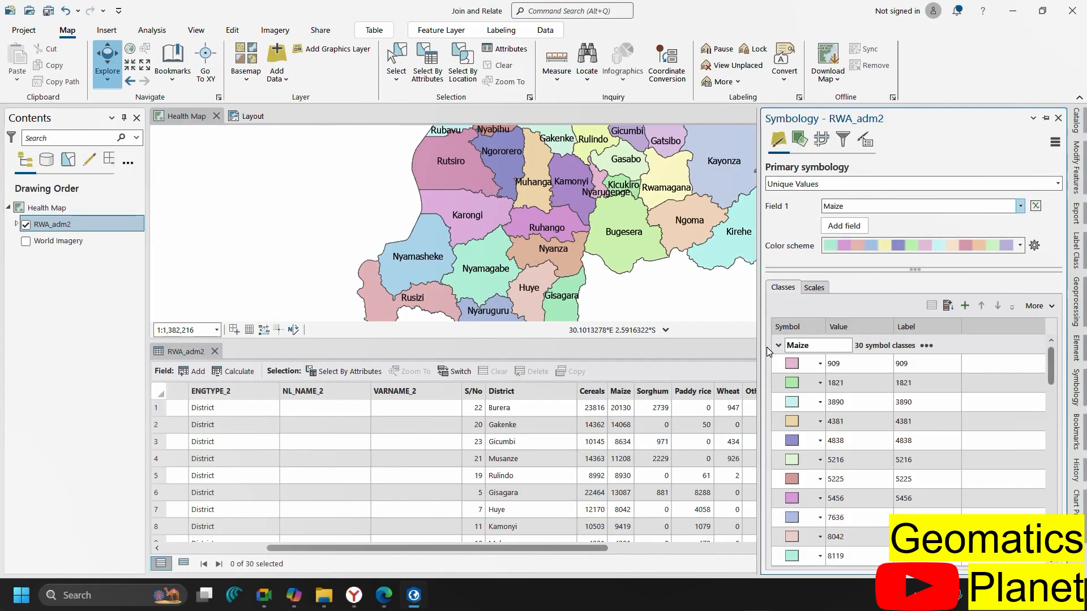
{"action": "left_click", "coordinate": [1055, 186]}
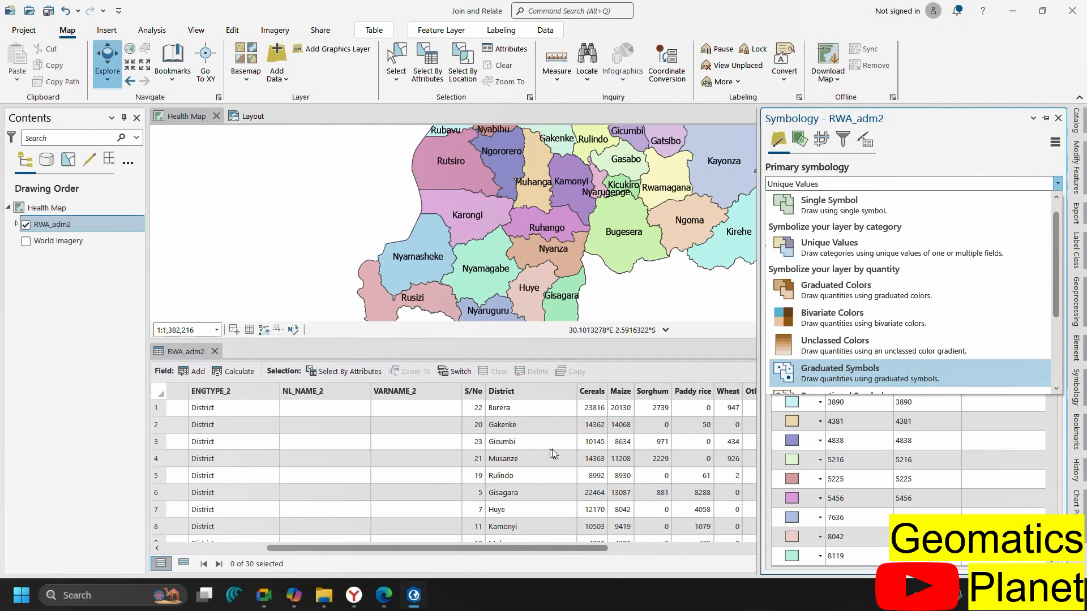
{"action": "left_click", "coordinate": [587, 433]}
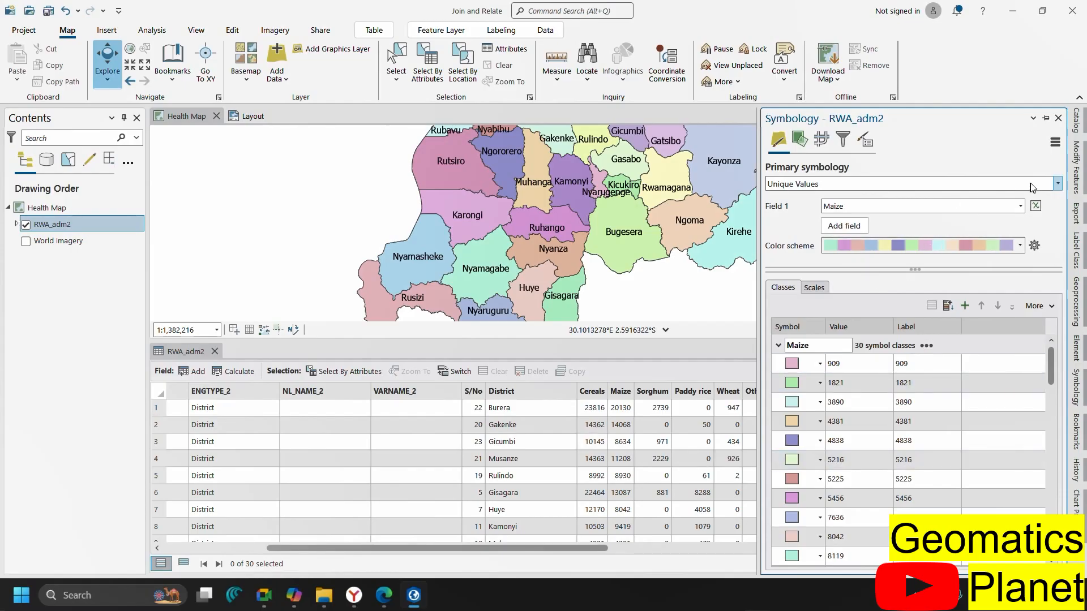
{"action": "left_click", "coordinate": [1056, 185]}
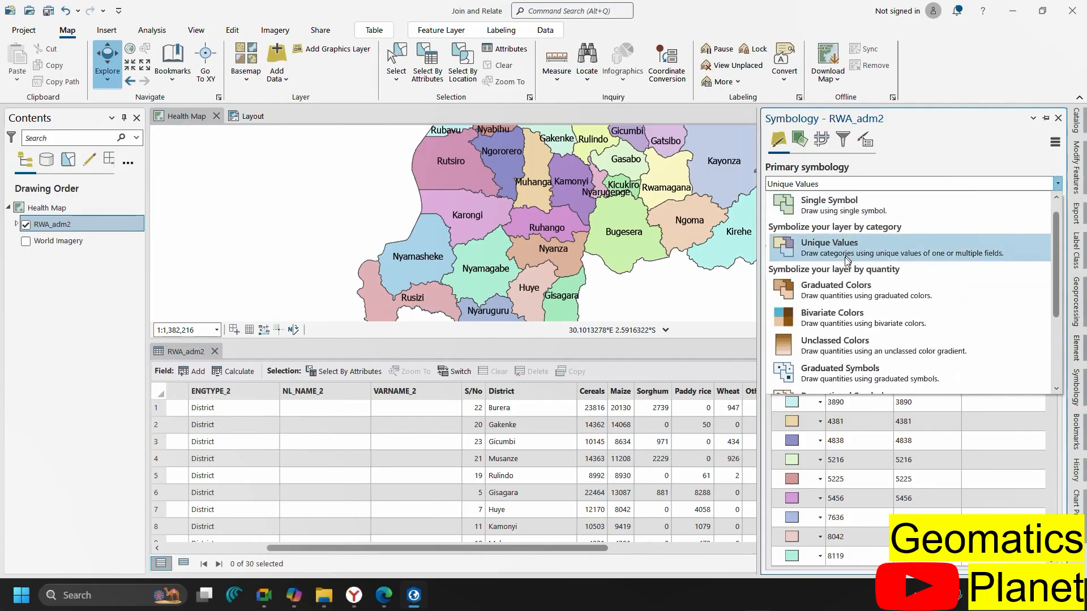
{"action": "scroll", "coordinate": [843, 262], "scroll_direction": "up", "scroll_amount": 1}
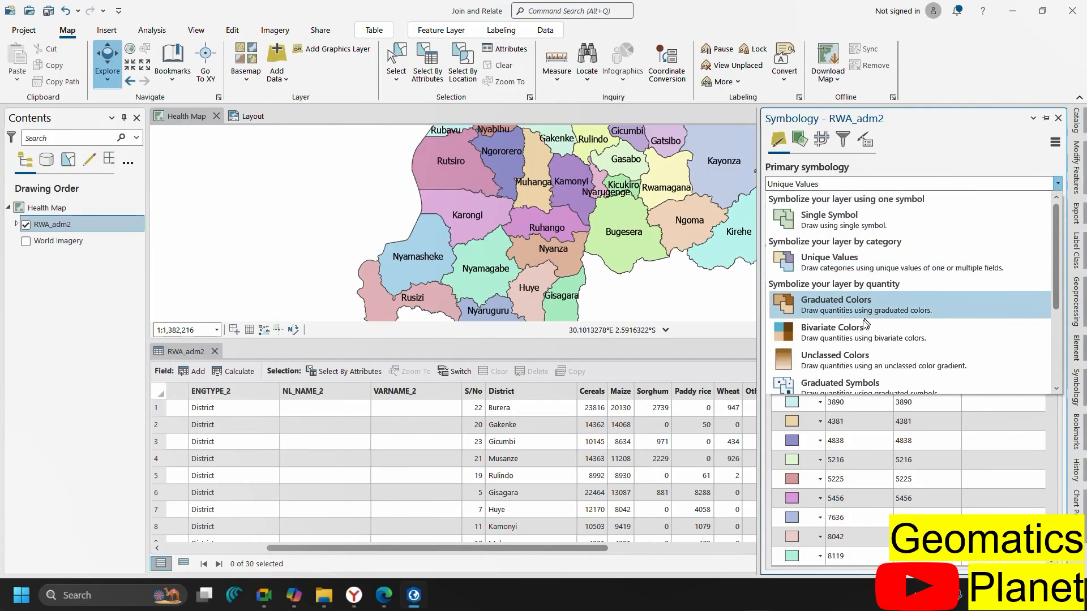
{"action": "scroll", "coordinate": [848, 346], "scroll_direction": "down", "scroll_amount": 1}
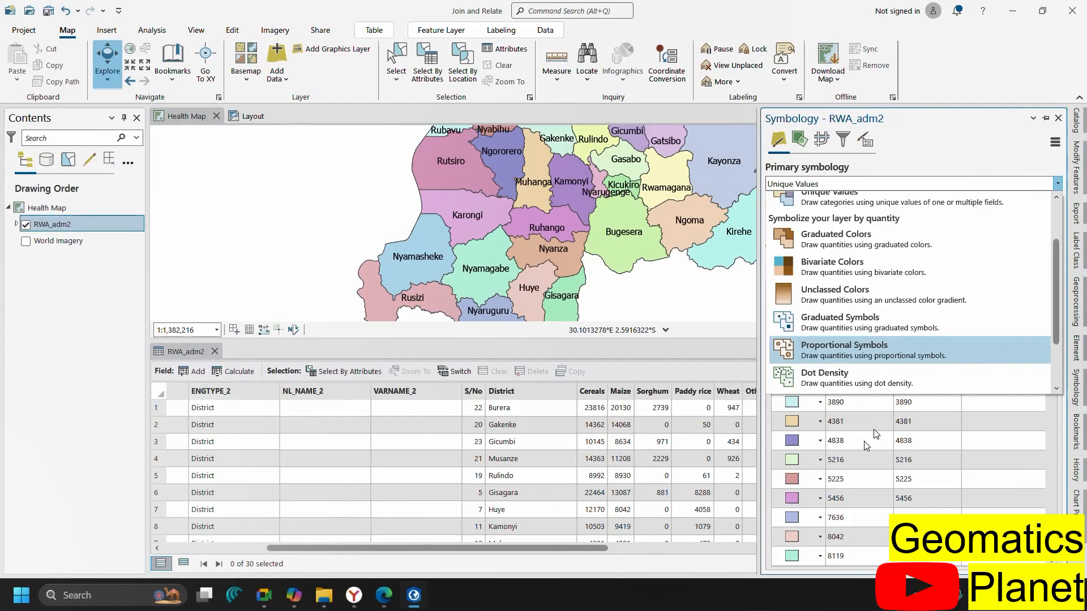
{"action": "left_click", "coordinate": [962, 187]}
{"action": "left_click", "coordinate": [929, 403]}
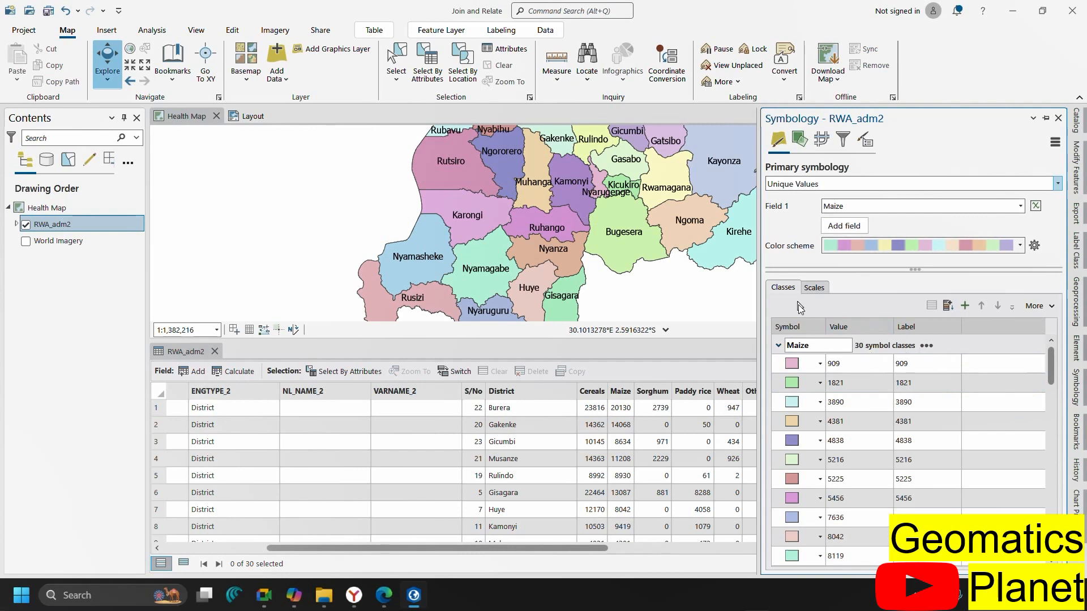
{"action": "scroll", "coordinate": [818, 453], "scroll_direction": "down", "scroll_amount": 2}
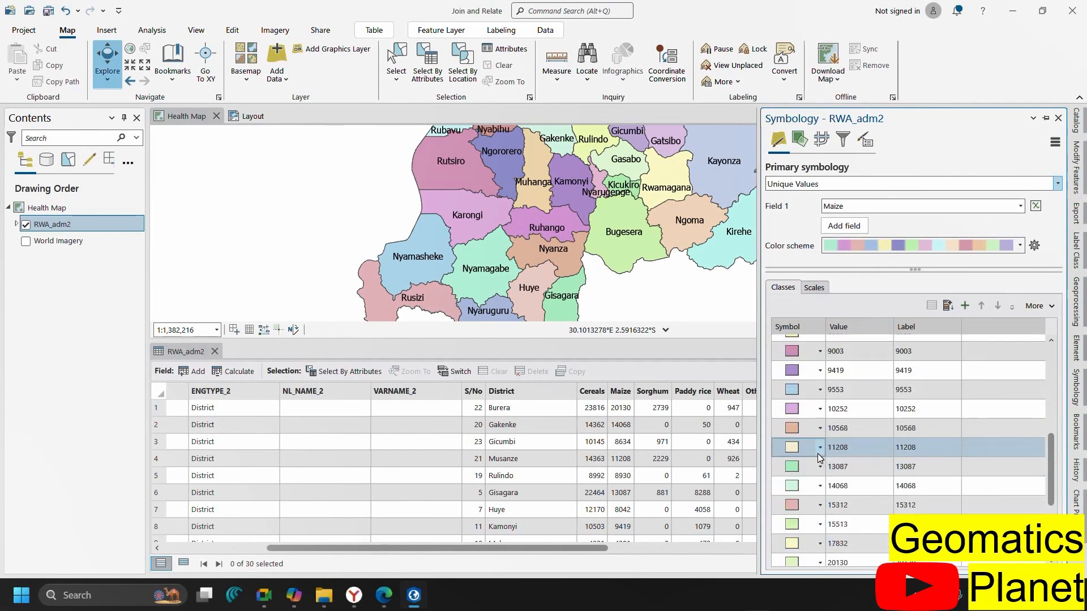
{"action": "scroll", "coordinate": [833, 403], "scroll_direction": "up", "scroll_amount": 2}
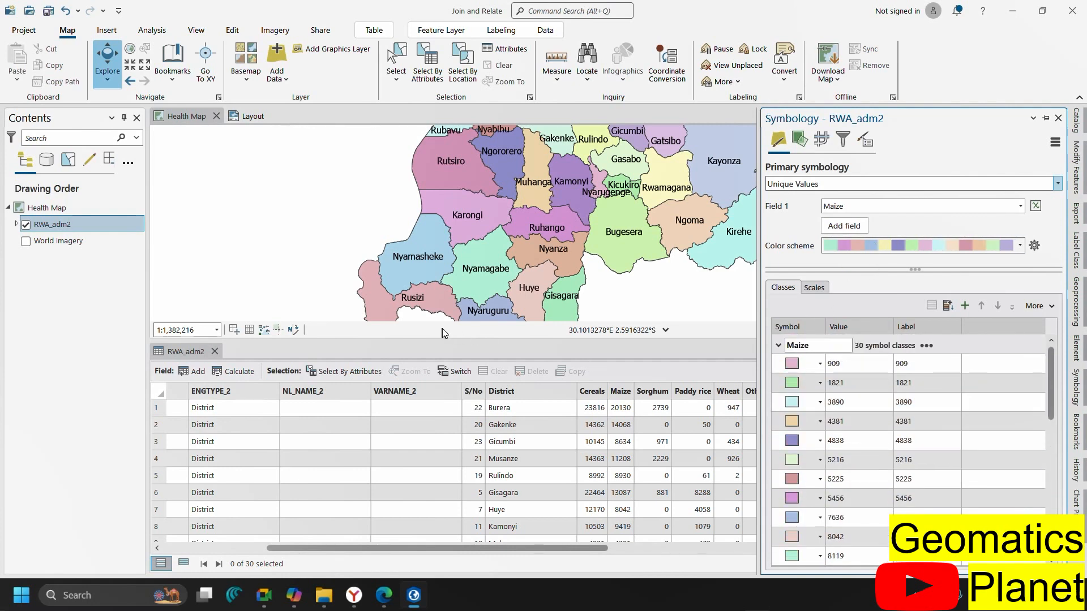
View the whole country in the layout and examine how its legend lists the Maize unique value classes
{"action": "scroll", "coordinate": [428, 275], "scroll_direction": "down", "scroll_amount": 1}
{"action": "scroll", "coordinate": [429, 274], "scroll_direction": "down", "scroll_amount": 2}
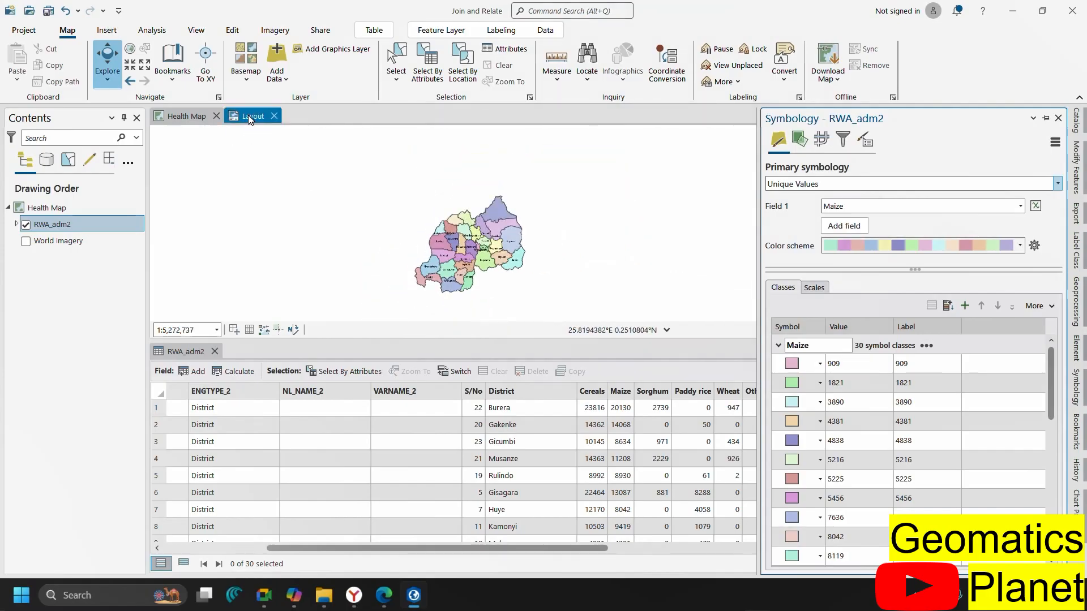
{"action": "left_click", "coordinate": [249, 116]}
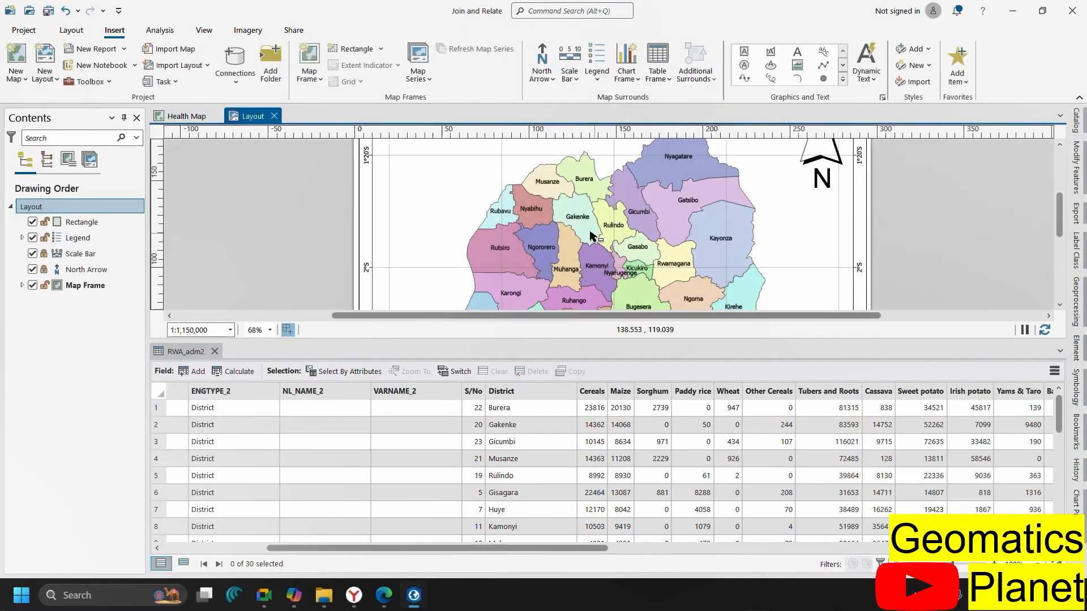
{"action": "scroll", "coordinate": [592, 236], "scroll_direction": "down", "scroll_amount": 2}
{"action": "scroll", "coordinate": [605, 261], "scroll_direction": "up", "scroll_amount": 10}
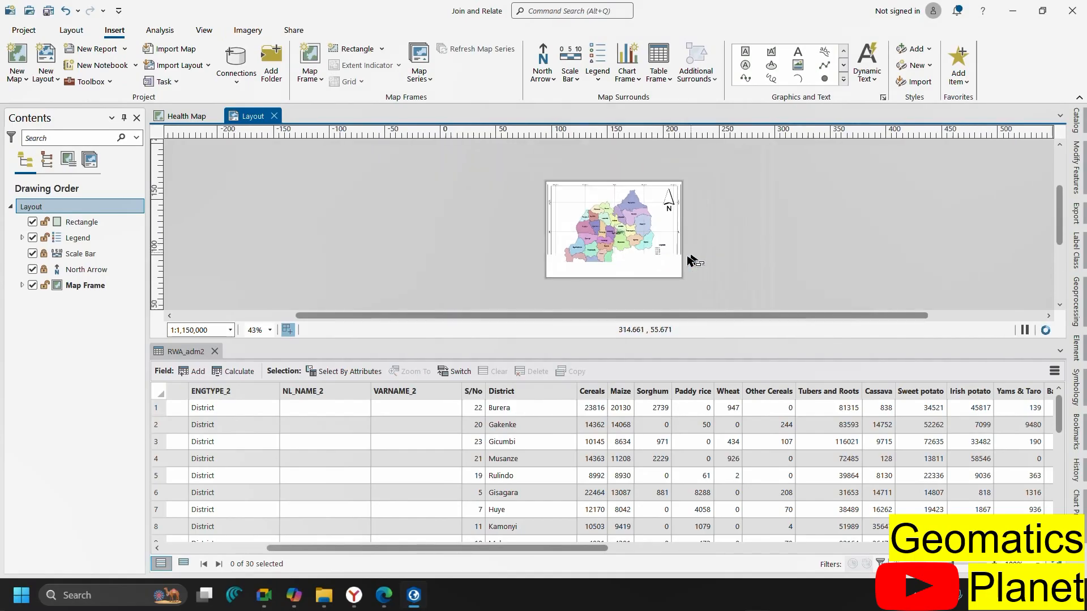
{"action": "scroll", "coordinate": [614, 255], "scroll_direction": "down", "scroll_amount": 6}
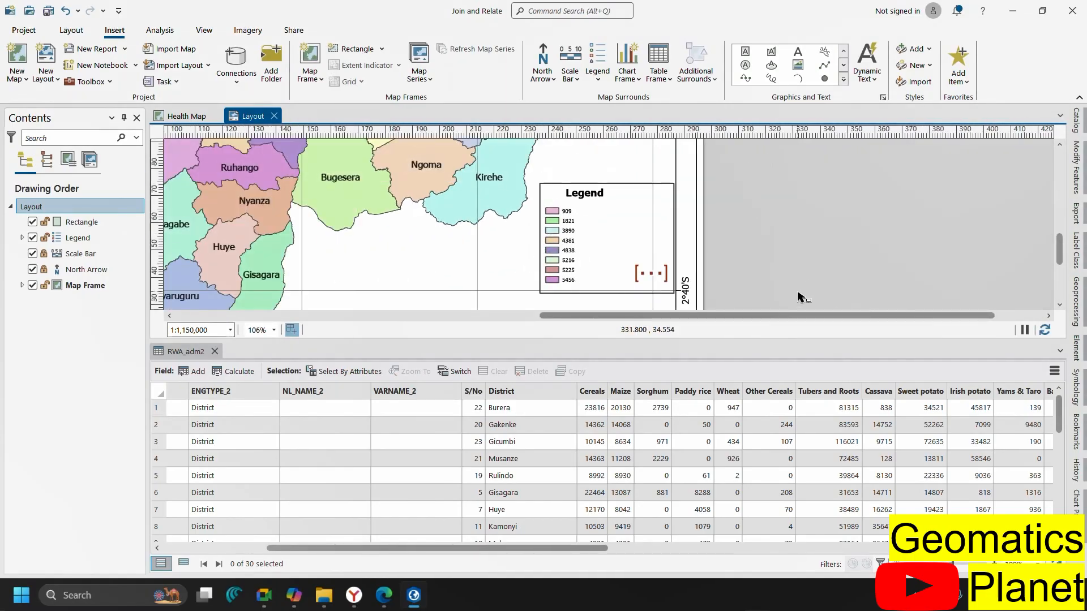
Return to the Health Map and reopen the symbology of RWA_adm2
{"action": "left_click", "coordinate": [1076, 389]}
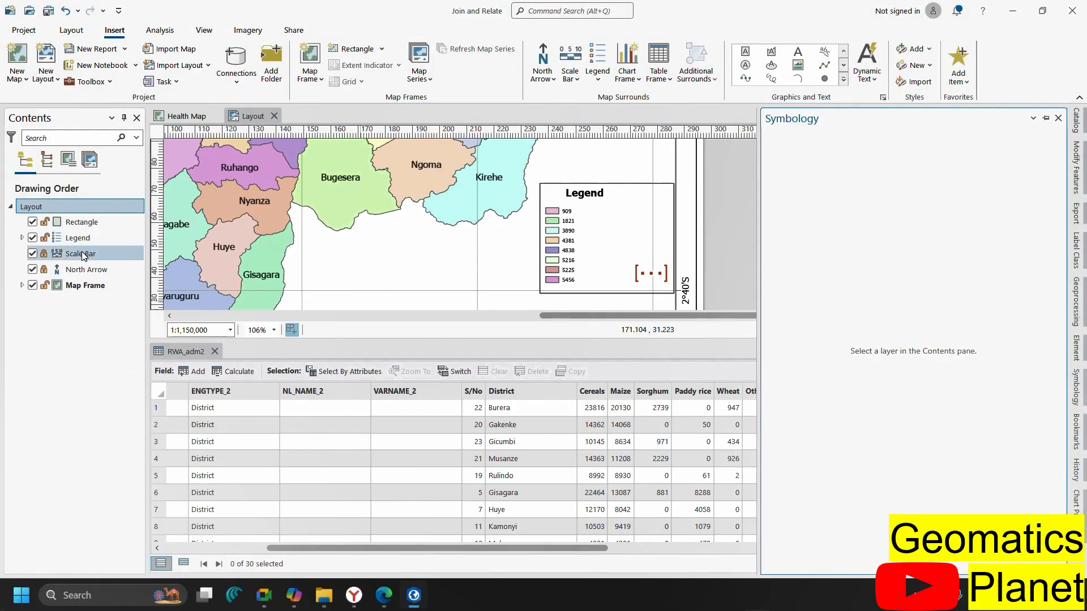
{"action": "left_click", "coordinate": [195, 122]}
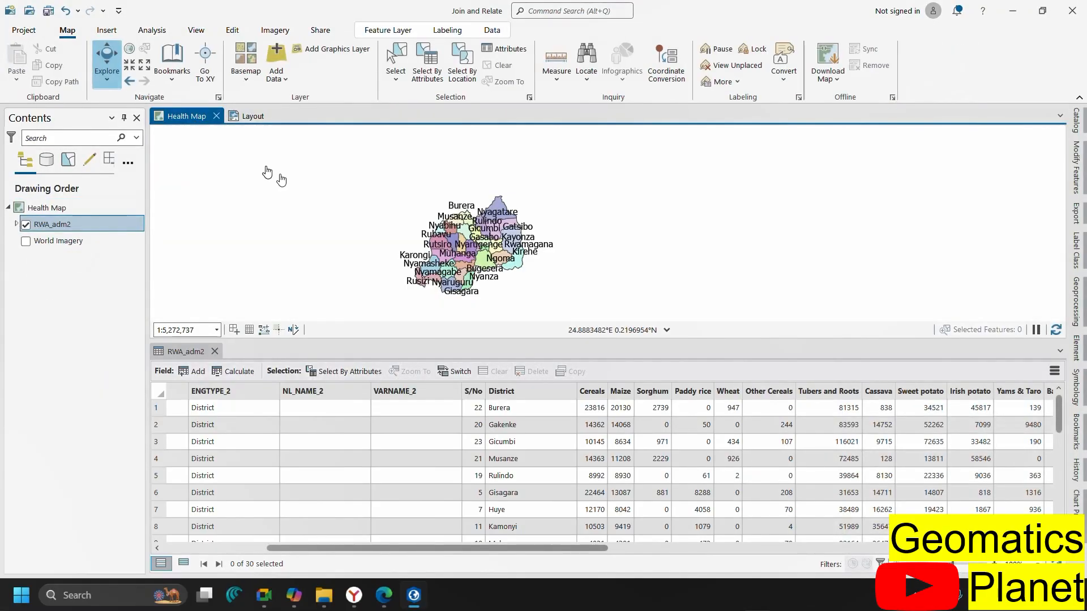
{"action": "right_click", "coordinate": [65, 225]}
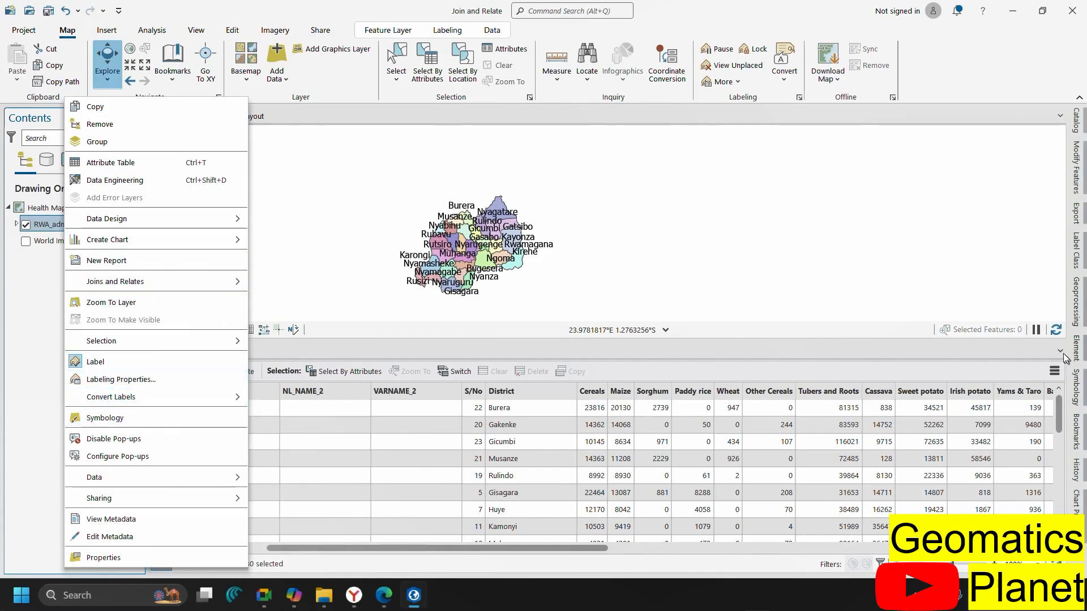
{"action": "left_click", "coordinate": [217, 418]}
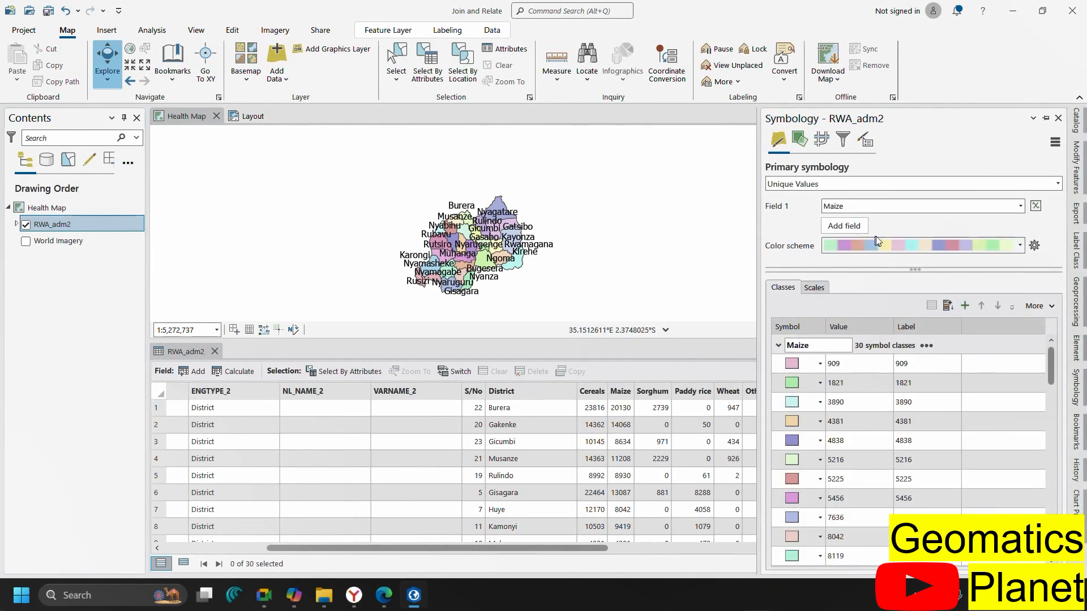
Add Sorghum as a second unique values field alongside Maize in the RWA_adm2 symbology
{"action": "left_click", "coordinate": [1019, 208]}
{"action": "left_click", "coordinate": [793, 227]}
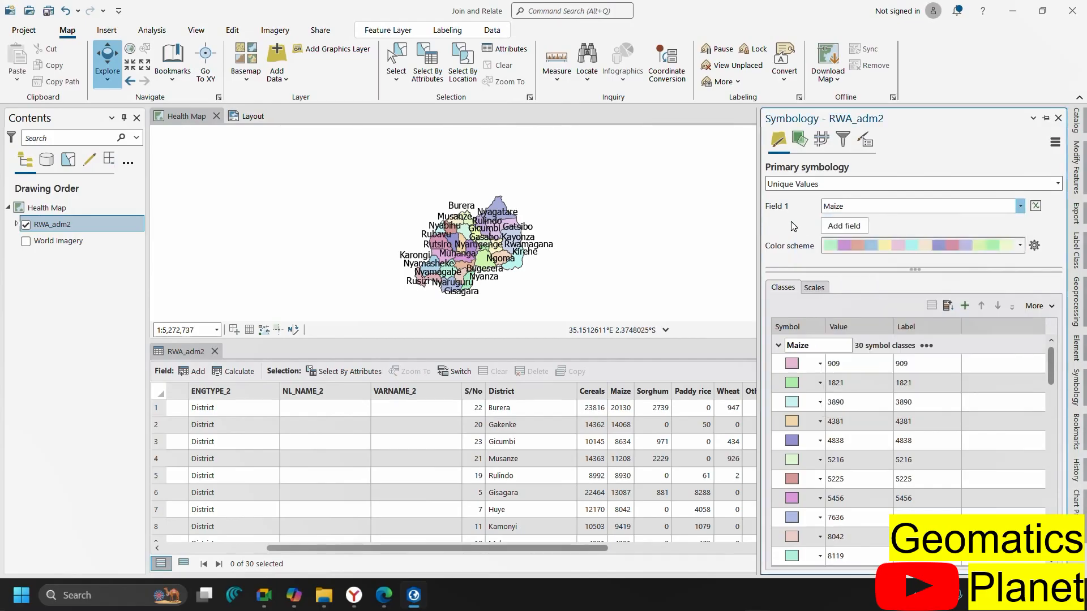
{"action": "left_click", "coordinate": [860, 225]}
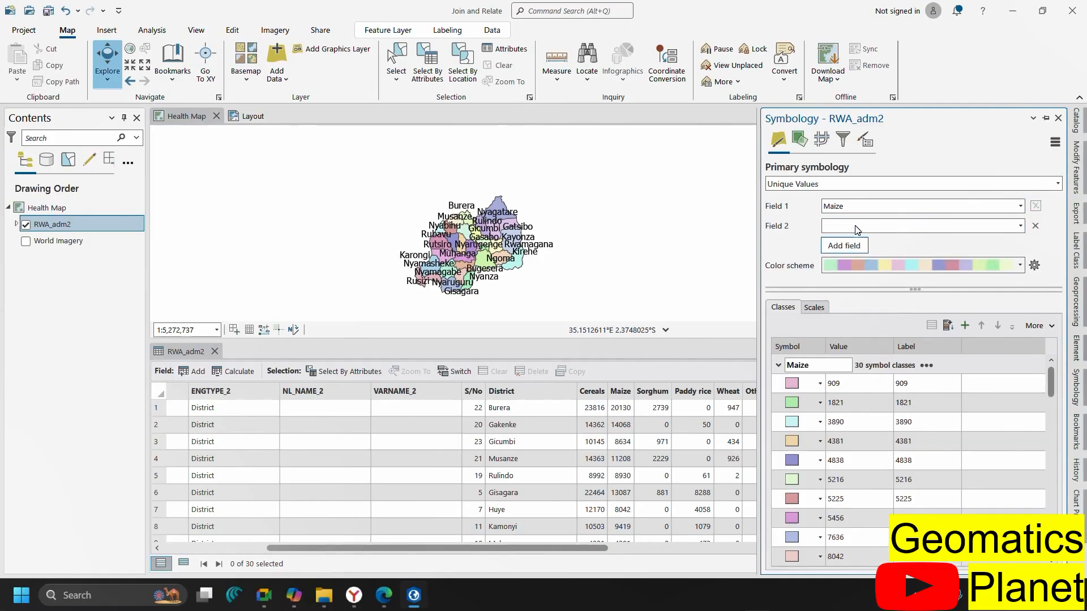
{"action": "left_click", "coordinate": [1019, 227]}
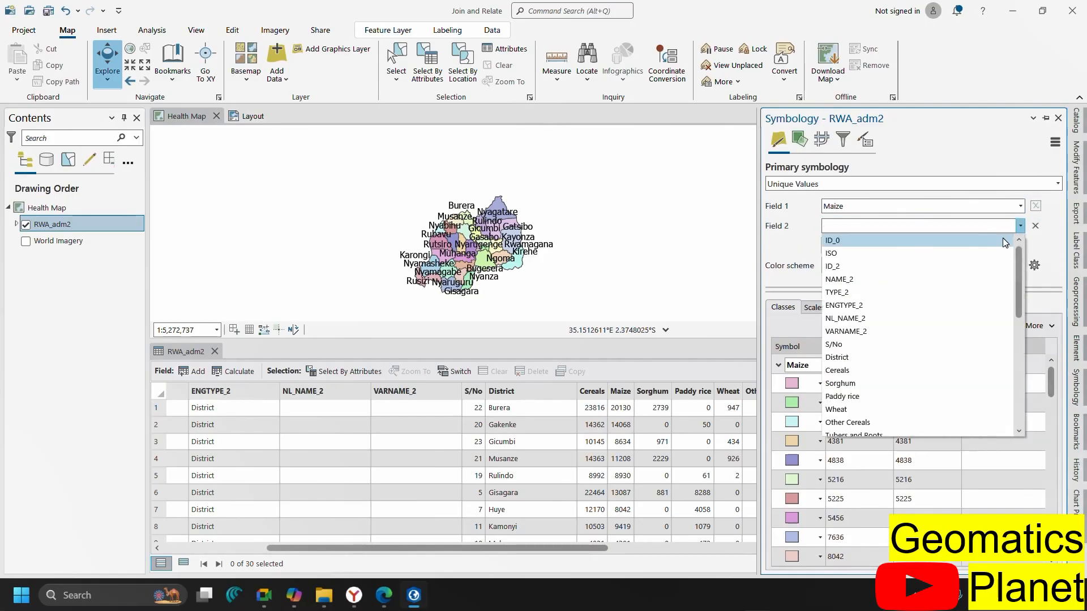
{"action": "left_click", "coordinate": [865, 383]}
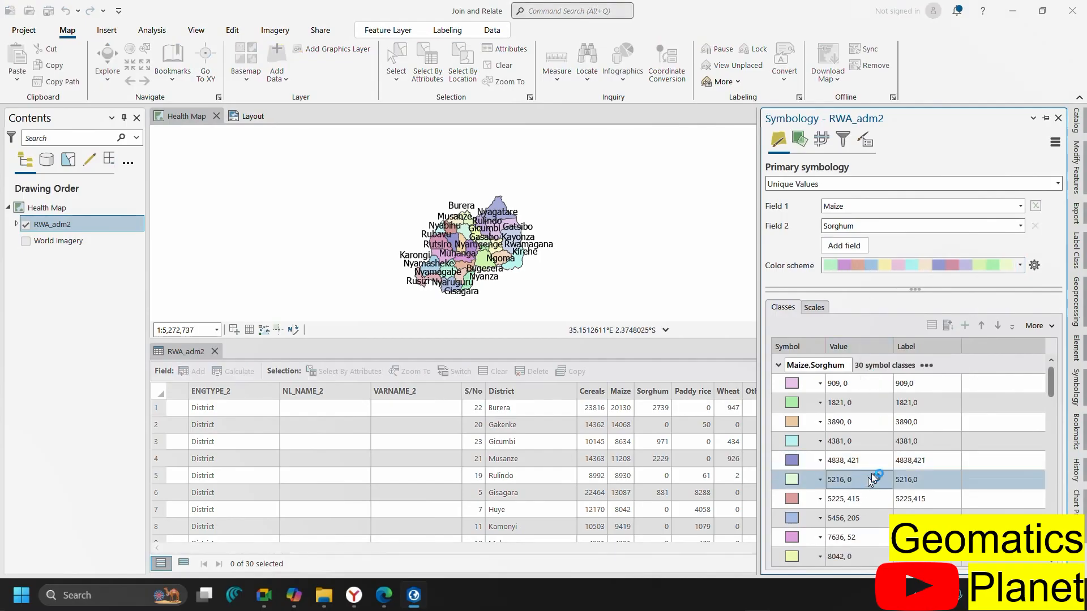
Turn off the district labels of RWA_adm2 and look over the combined Maize and Sorghum classes
{"action": "scroll", "coordinate": [478, 247], "scroll_direction": "up", "scroll_amount": 3}
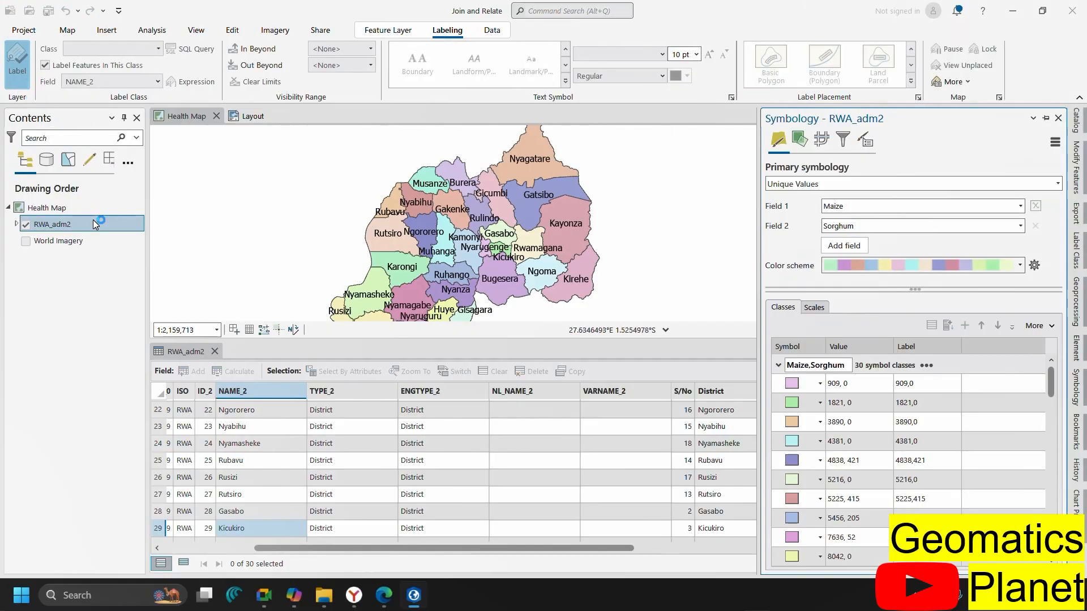
{"action": "left_click", "coordinate": [25, 74]}
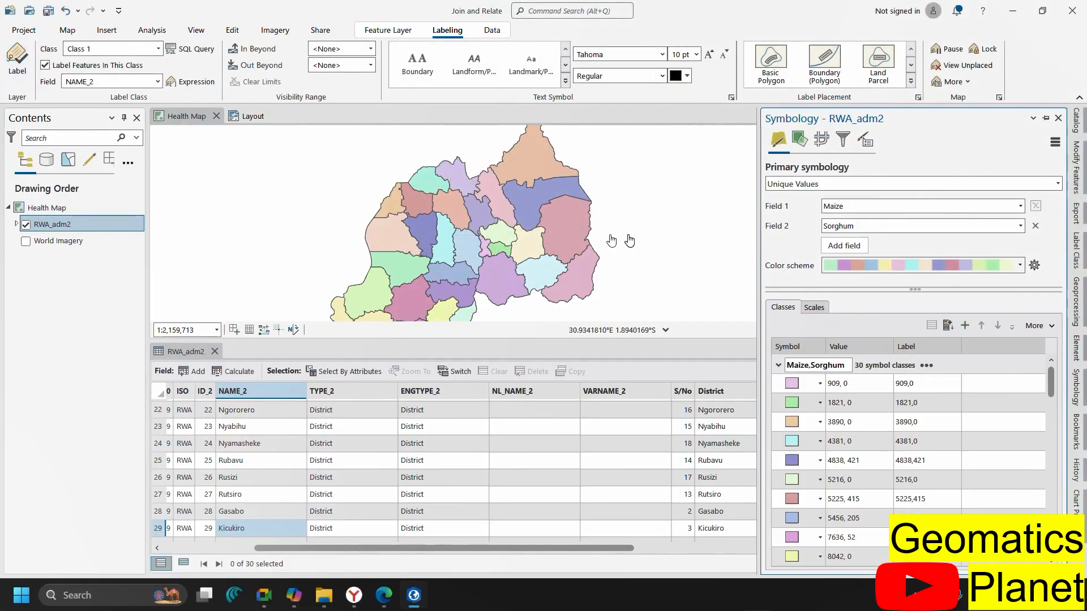
{"action": "left_click", "coordinate": [910, 396]}
{"action": "left_click", "coordinate": [922, 383]}
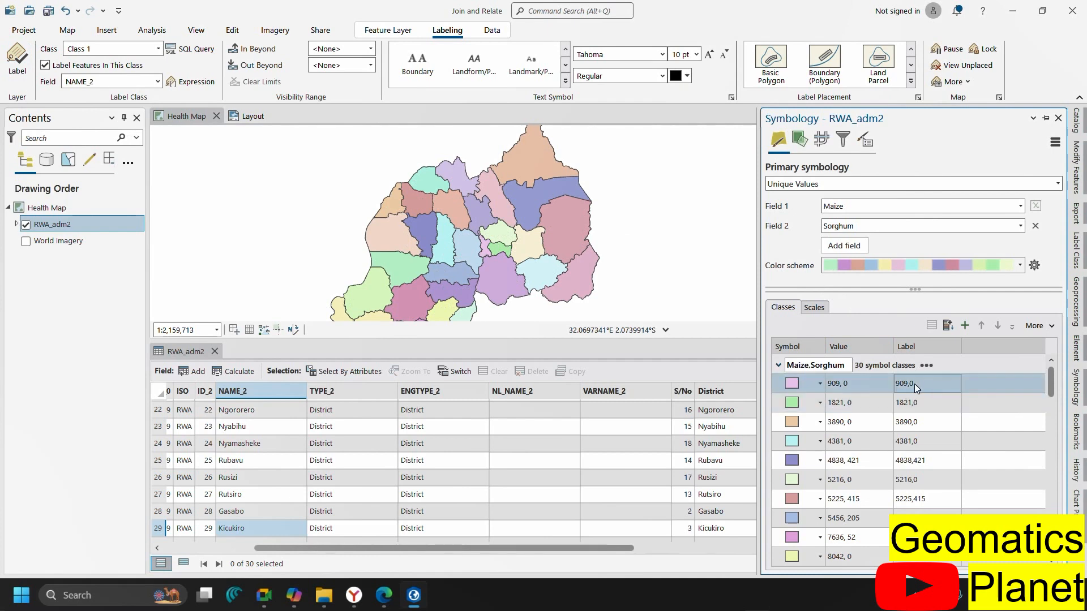
{"action": "left_click", "coordinate": [779, 366]}
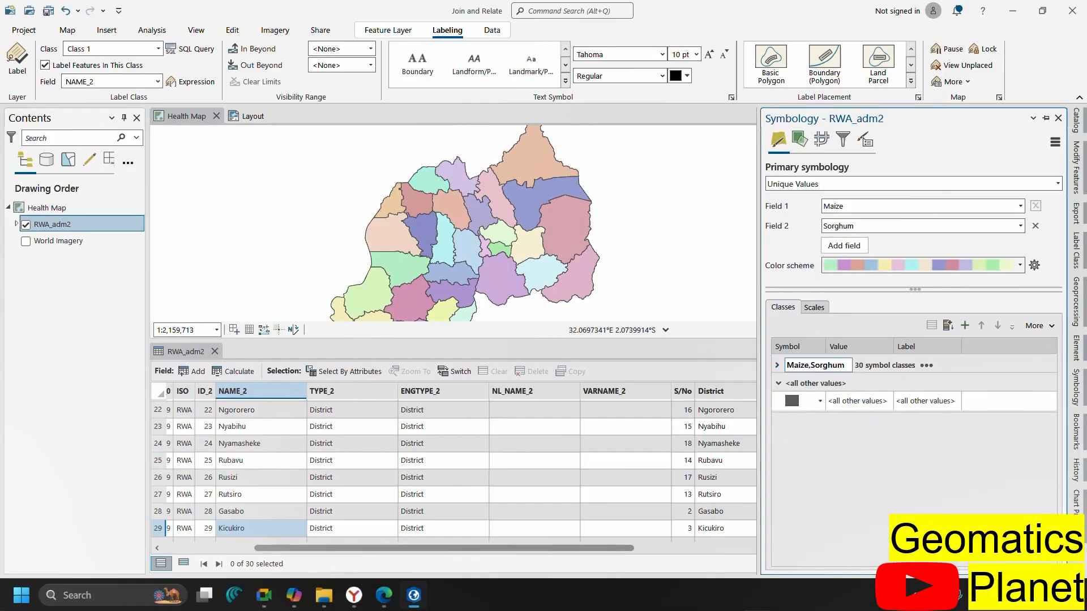
Remove the Sorghum field and symbolize RWA_adm2 with graduated colors based on the Maize field
{"action": "left_click", "coordinate": [1035, 225]}
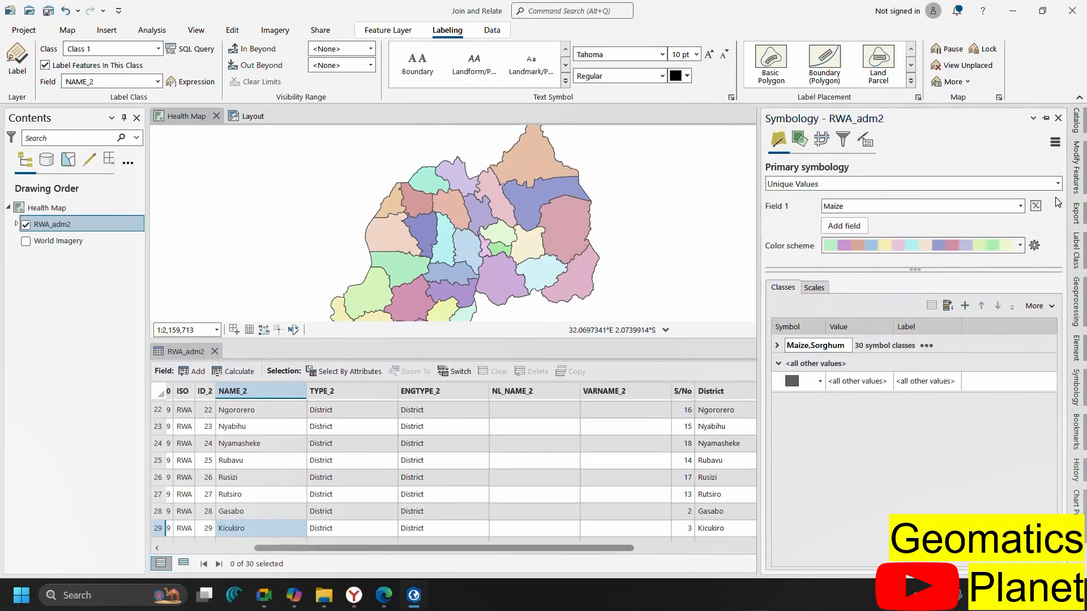
{"action": "left_click", "coordinate": [1020, 185]}
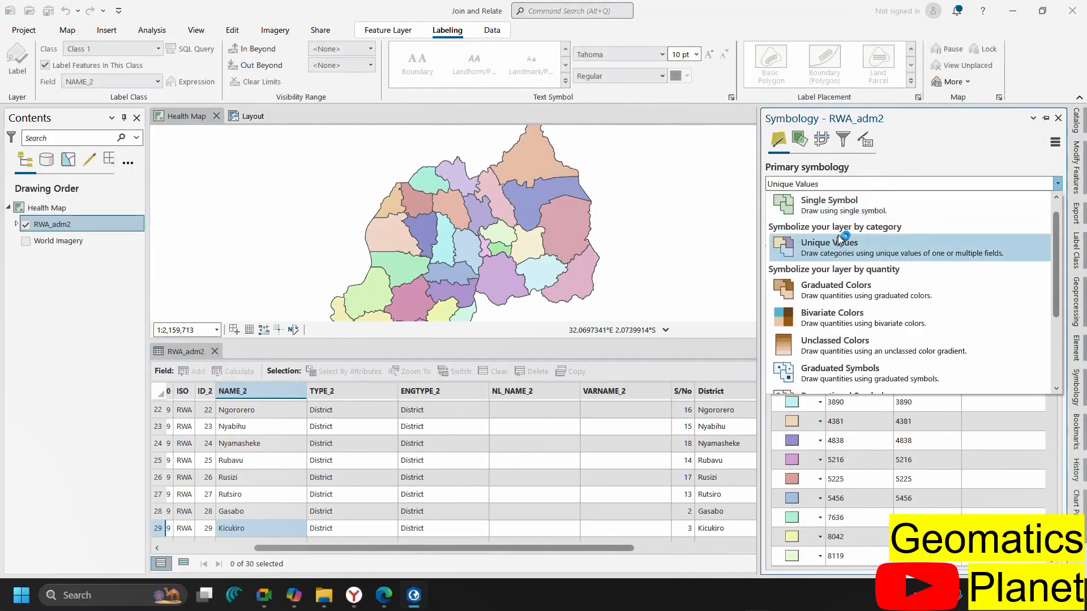
{"action": "left_click", "coordinate": [831, 293]}
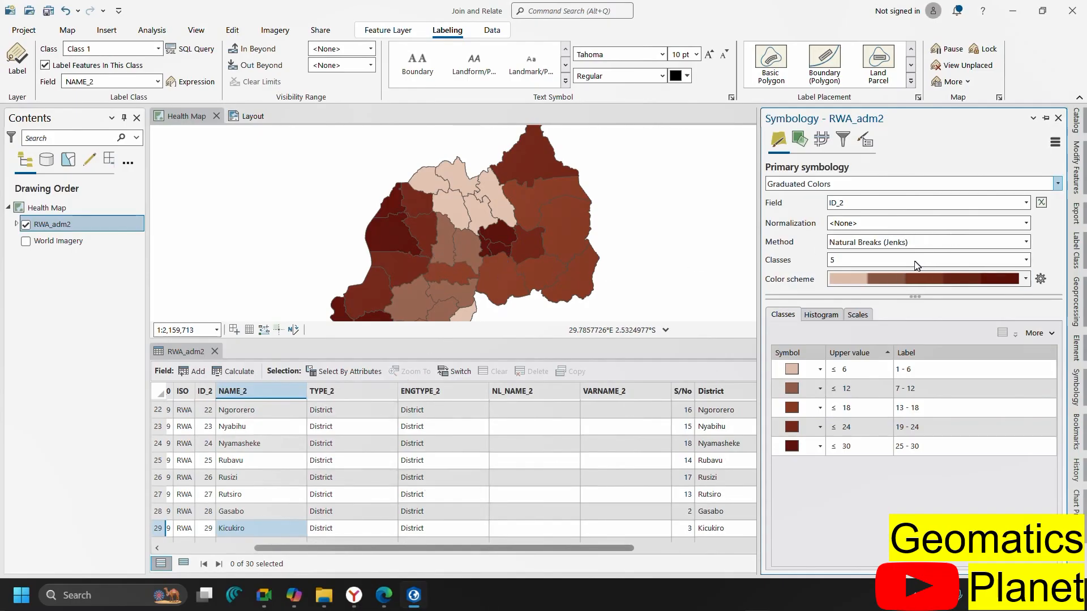
{"action": "left_click", "coordinate": [1027, 203]}
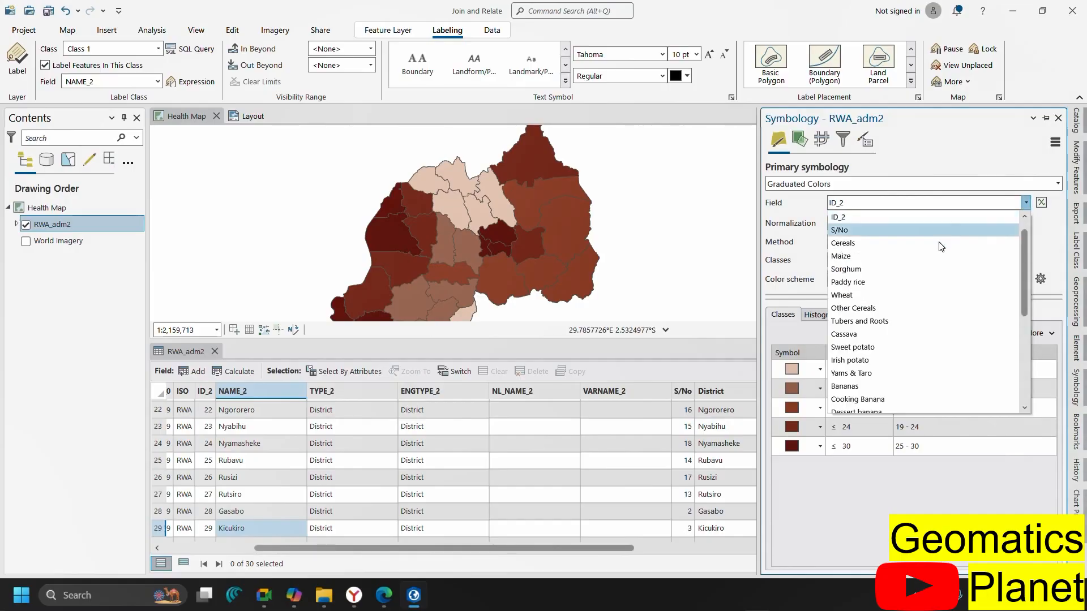
{"action": "left_click", "coordinate": [852, 259]}
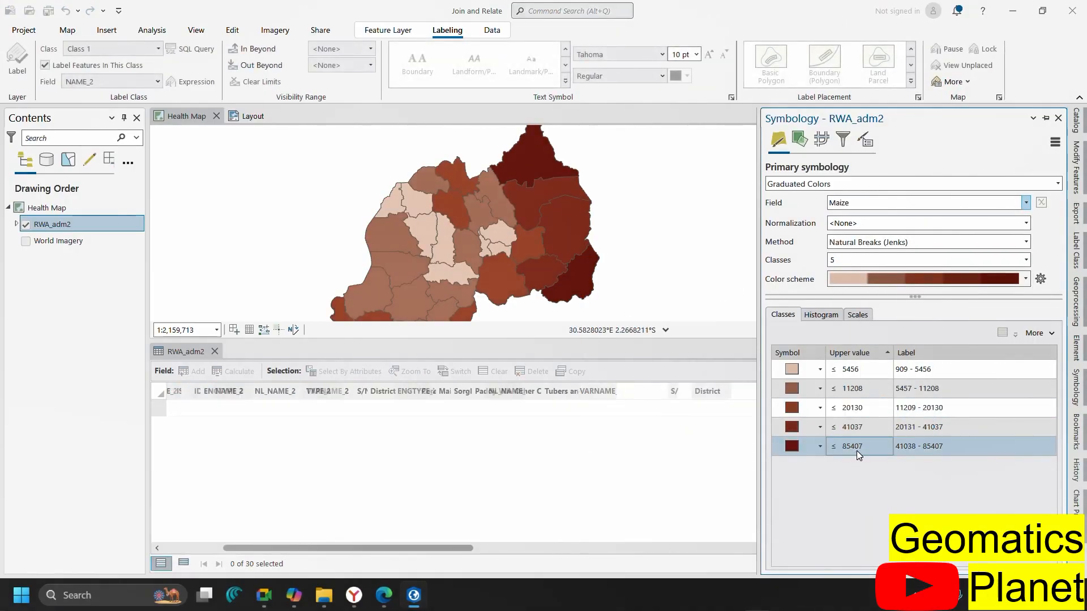
Close the RWA_adm2 attribute table and examine the graduated Maize classes against the district map
{"action": "scroll", "coordinate": [576, 213], "scroll_direction": "down", "scroll_amount": 2}
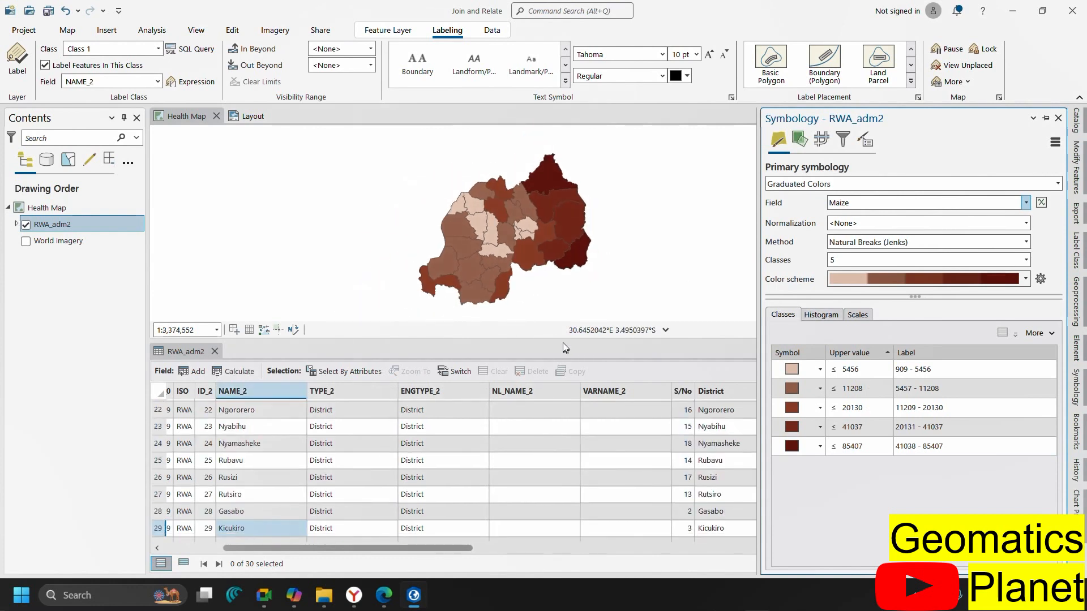
{"action": "left_click_drag", "start_coordinate": [547, 342], "coordinate": [553, 444]}
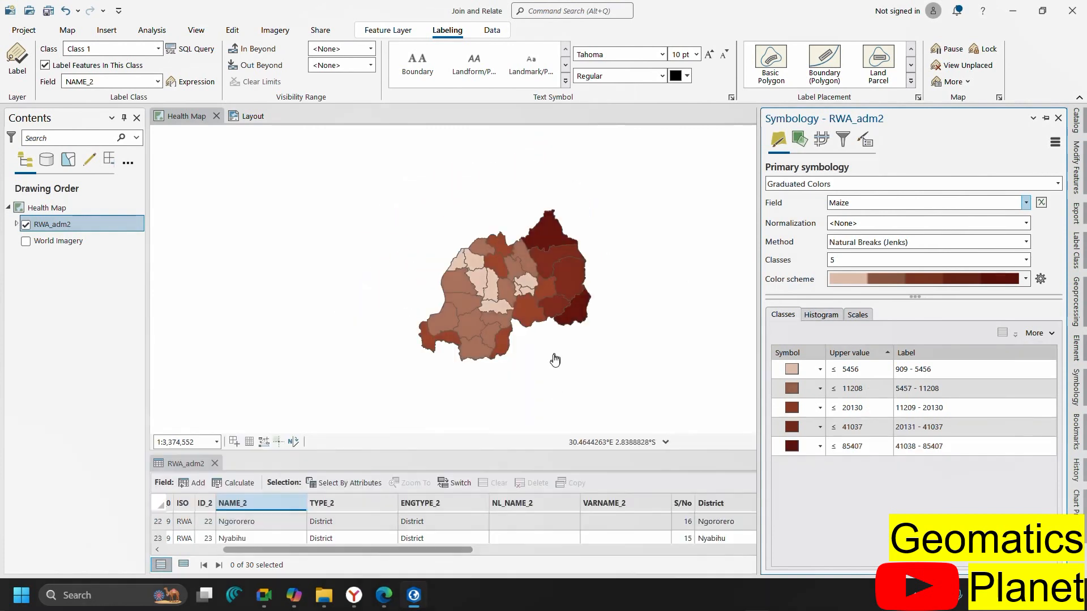
{"action": "scroll", "coordinate": [542, 310], "scroll_direction": "up", "scroll_amount": 2}
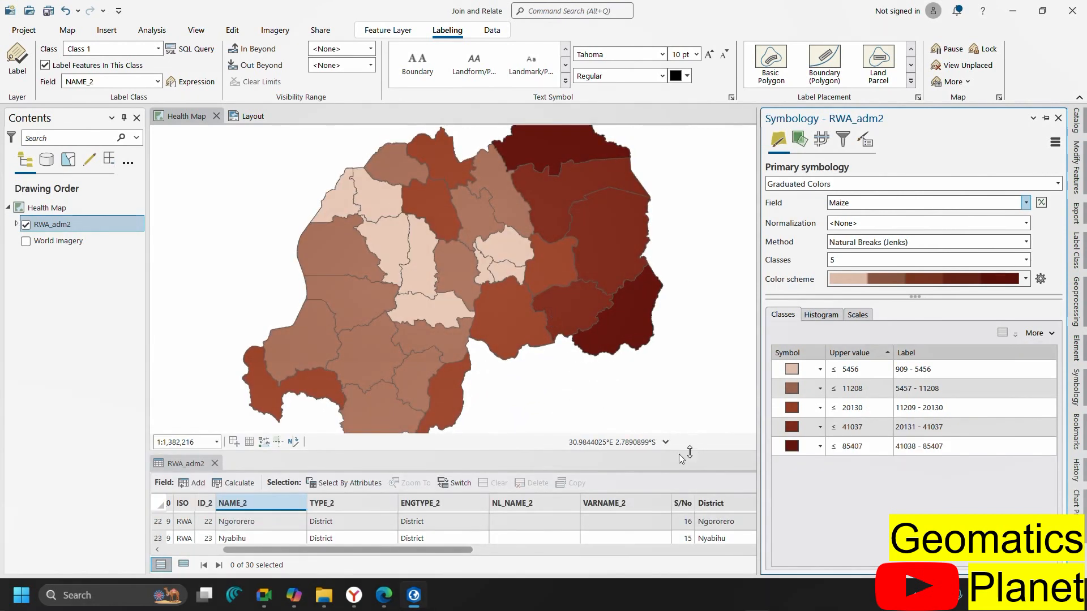
{"action": "left_click", "coordinate": [213, 465]}
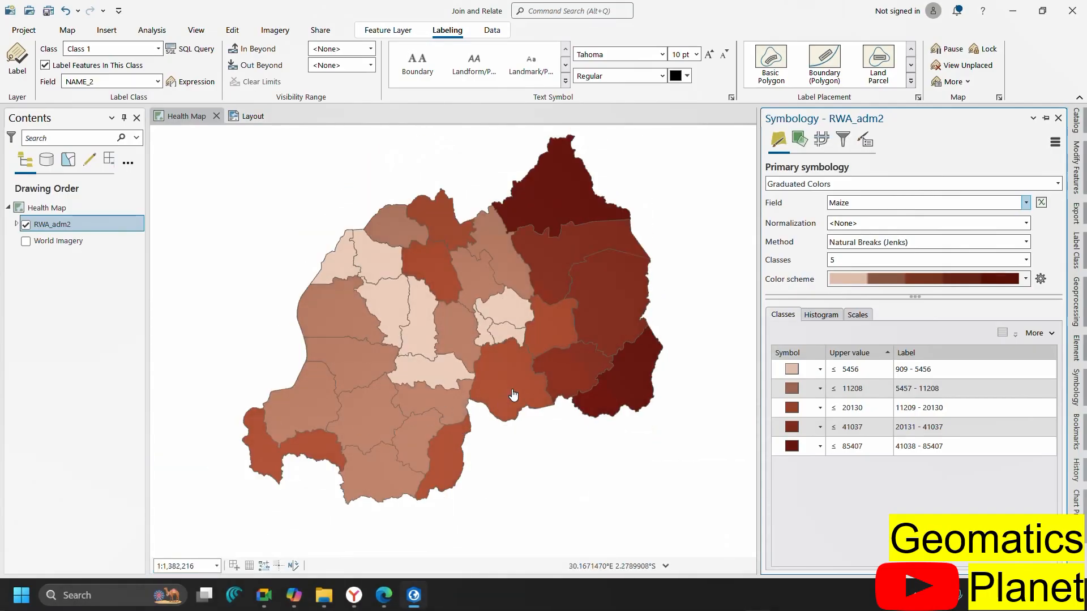
{"action": "left_click", "coordinate": [915, 371]}
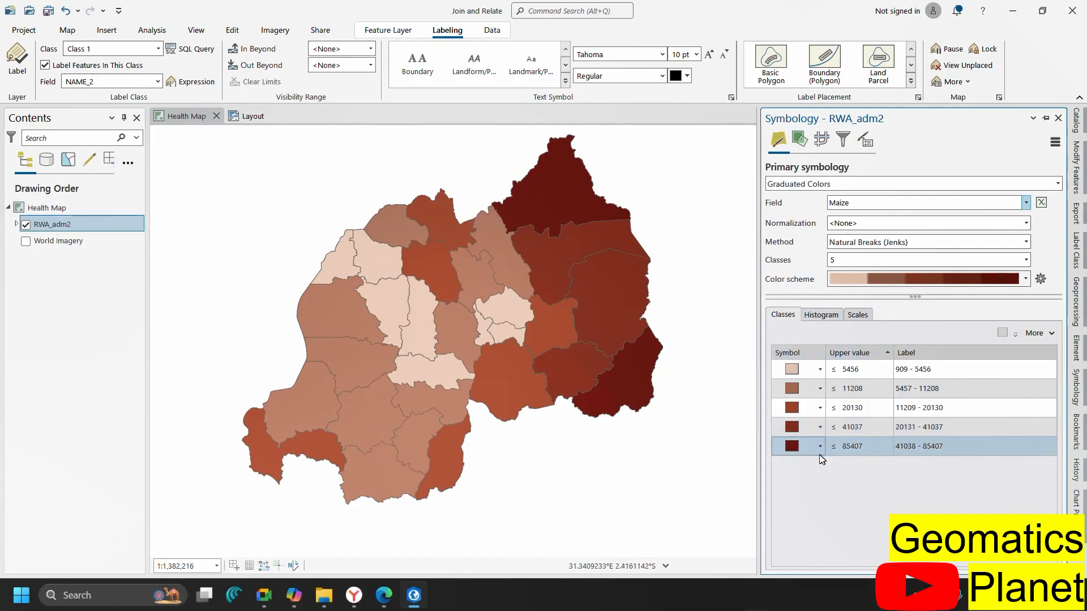
Turn on the district name labels of the RWA_adm2 layer
{"action": "left_click", "coordinate": [83, 230]}
{"action": "right_click", "coordinate": [83, 229]}
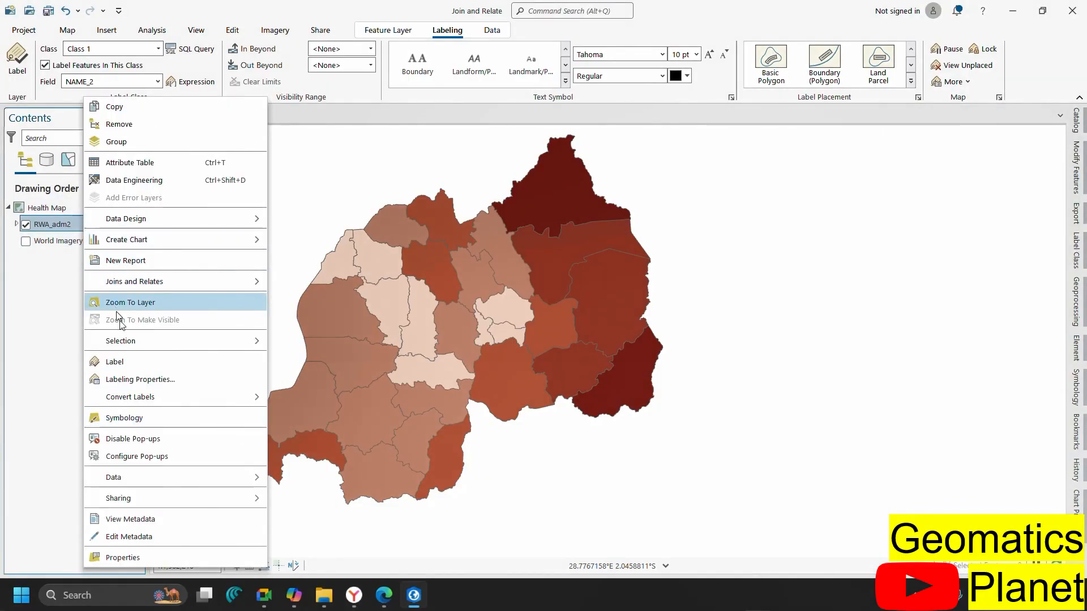
{"action": "left_click", "coordinate": [113, 359]}
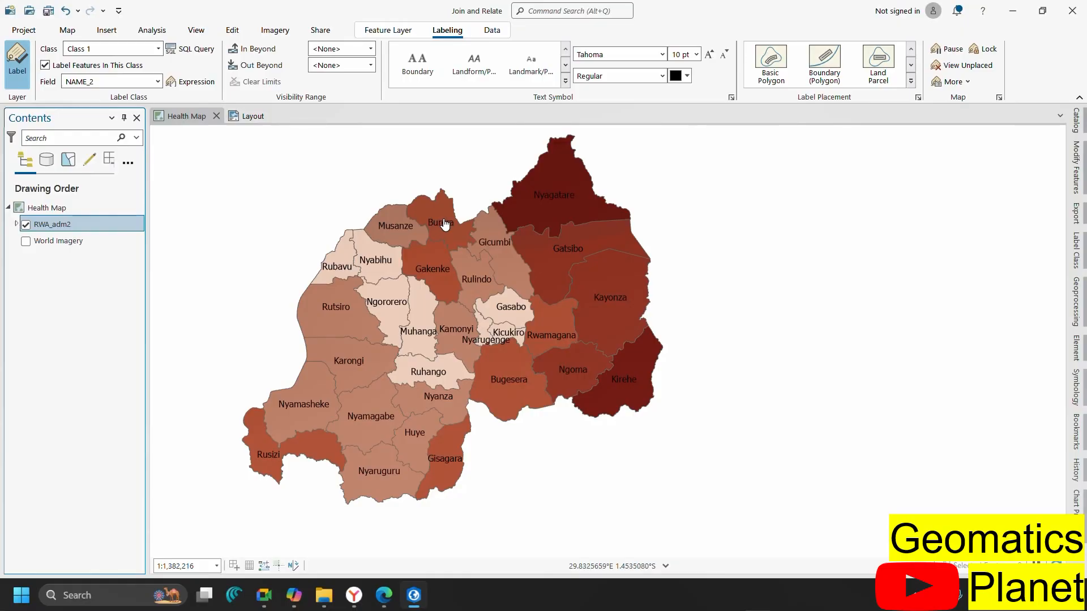
Reopen the RWA_adm2 symbology and set the number of graduated Maize classes to 10
{"action": "left_click", "coordinate": [1075, 306]}
{"action": "left_click", "coordinate": [1081, 395]}
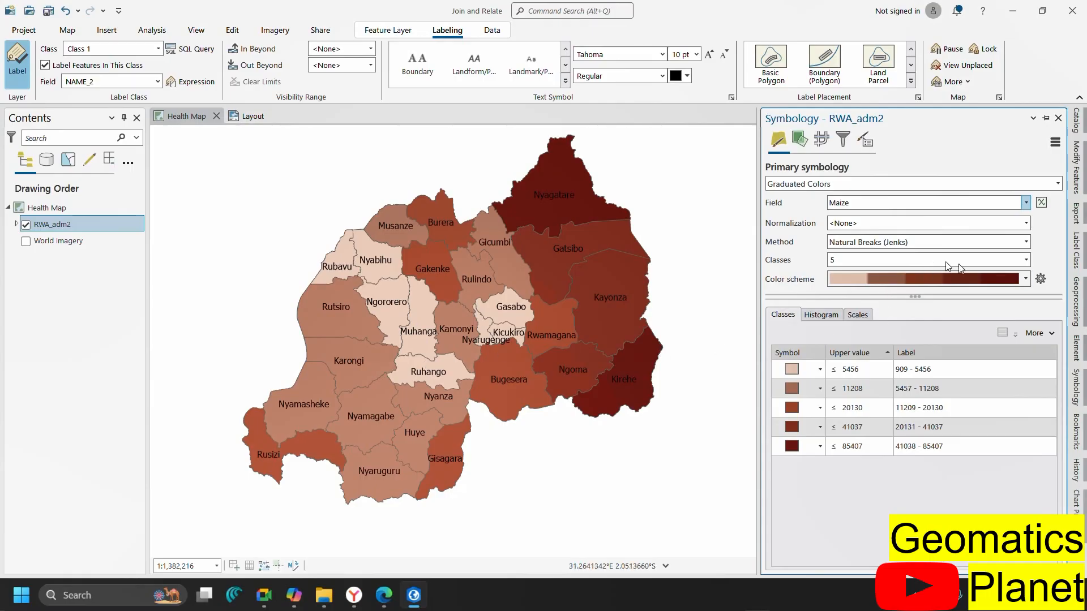
{"action": "left_click", "coordinate": [1026, 259]}
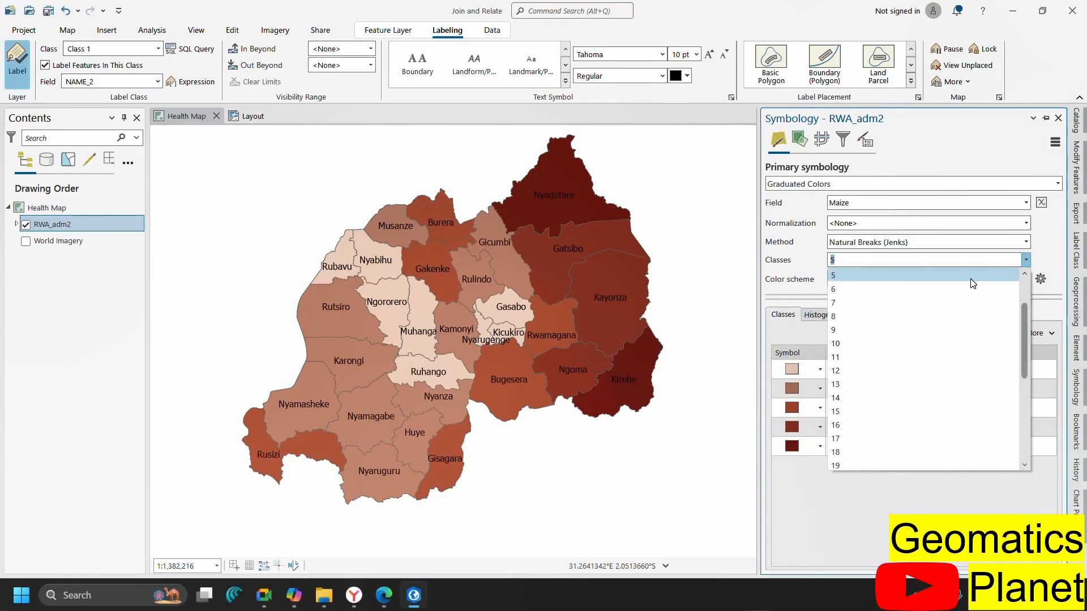
{"action": "left_click", "coordinate": [860, 339]}
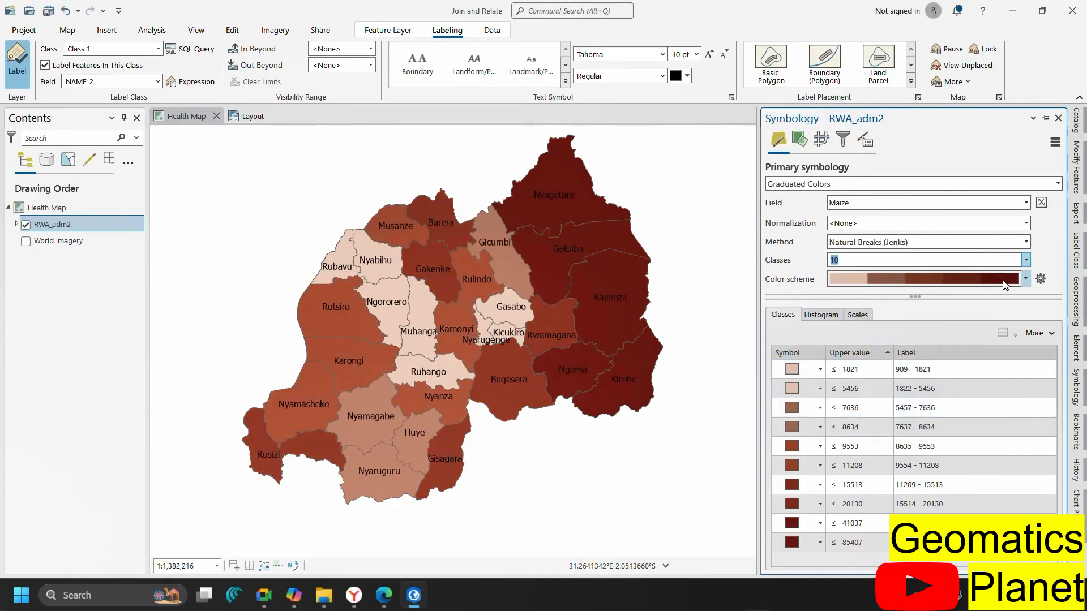
Browse the available color schemes and apply the dark-blue-to-yellow one to the Maize classes
{"action": "left_click", "coordinate": [1026, 281]}
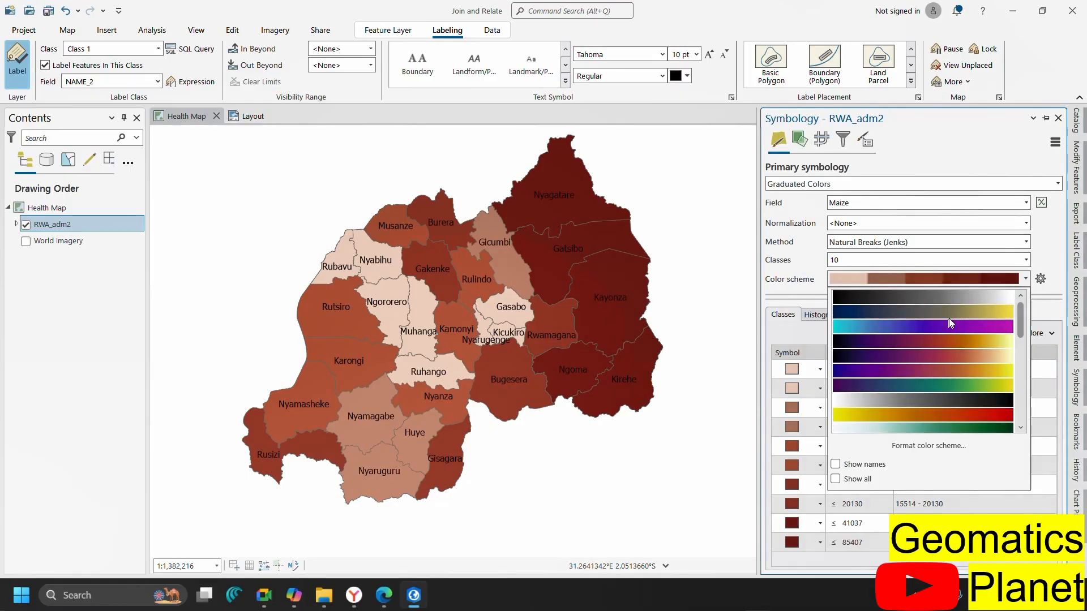
{"action": "scroll", "coordinate": [939, 349], "scroll_direction": "down", "scroll_amount": 10}
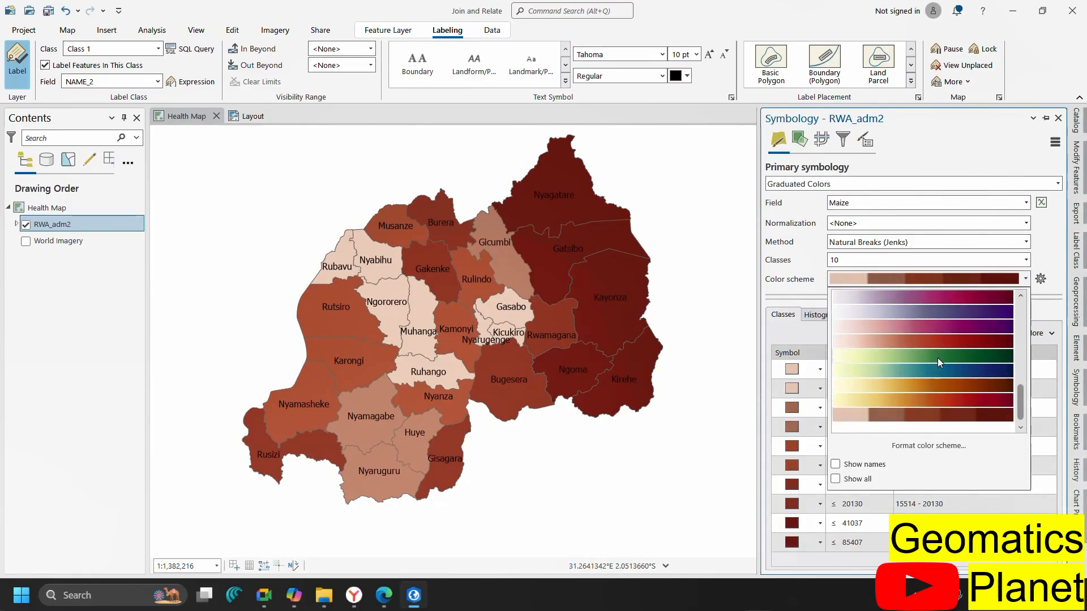
{"action": "scroll", "coordinate": [941, 354], "scroll_direction": "up", "scroll_amount": 10}
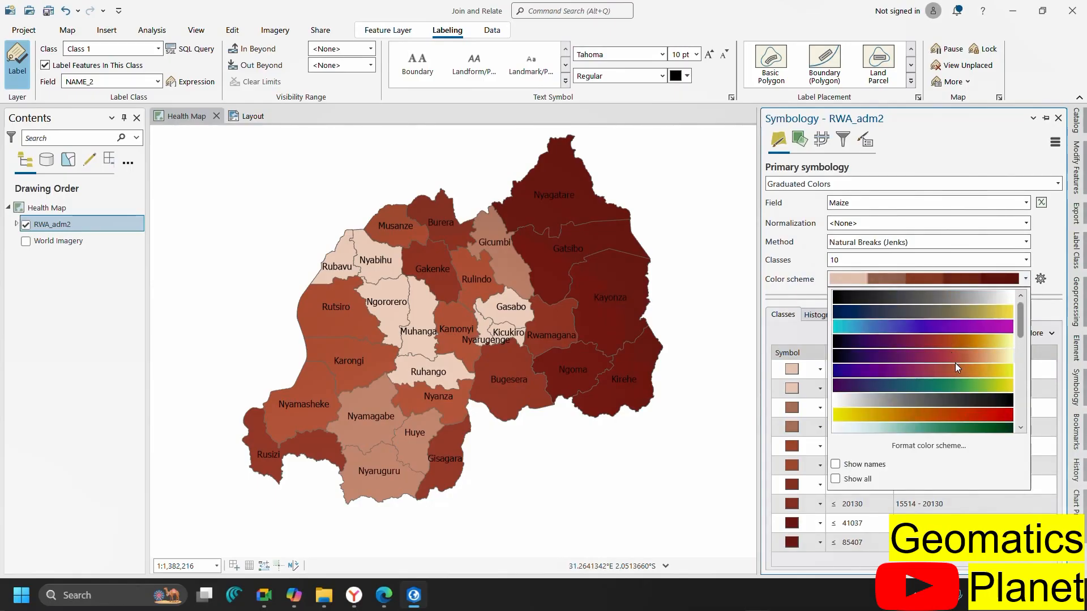
{"action": "scroll", "coordinate": [945, 360], "scroll_direction": "down", "scroll_amount": 3}
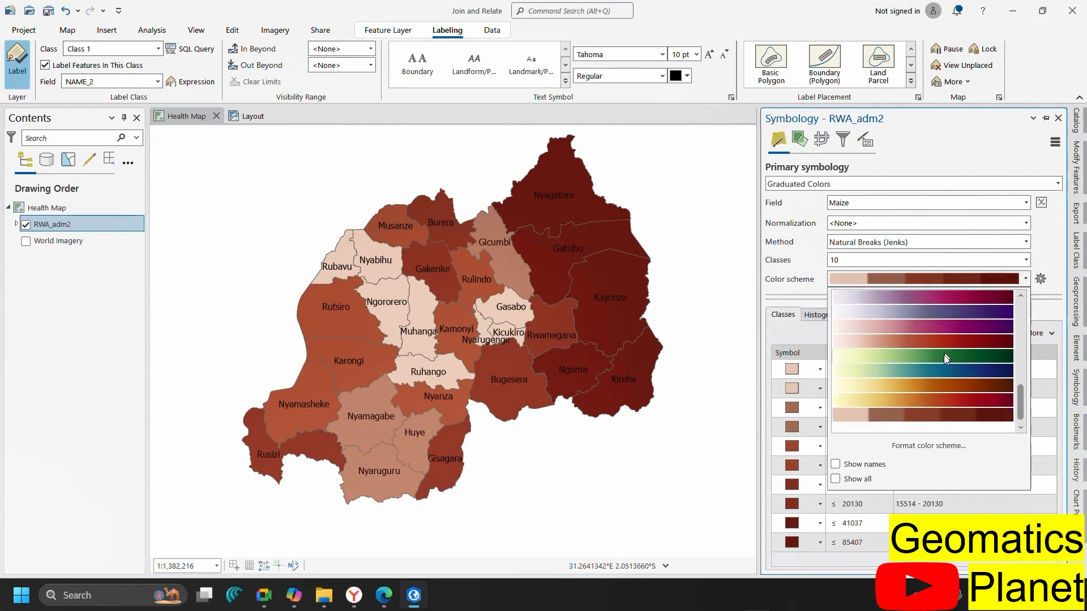
{"action": "scroll", "coordinate": [943, 355], "scroll_direction": "up", "scroll_amount": 3}
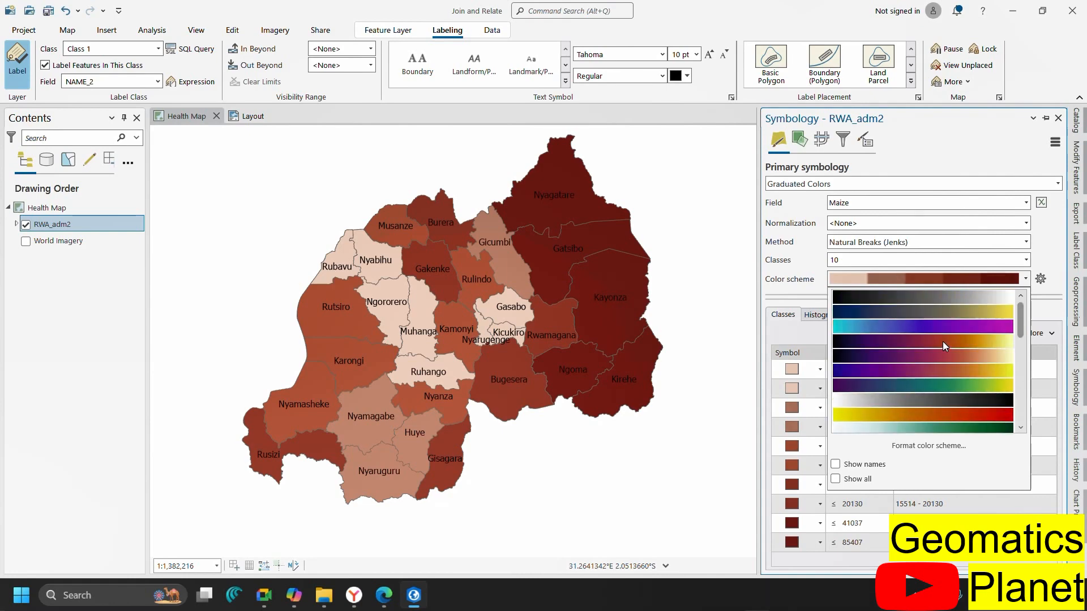
{"action": "left_click", "coordinate": [953, 313]}
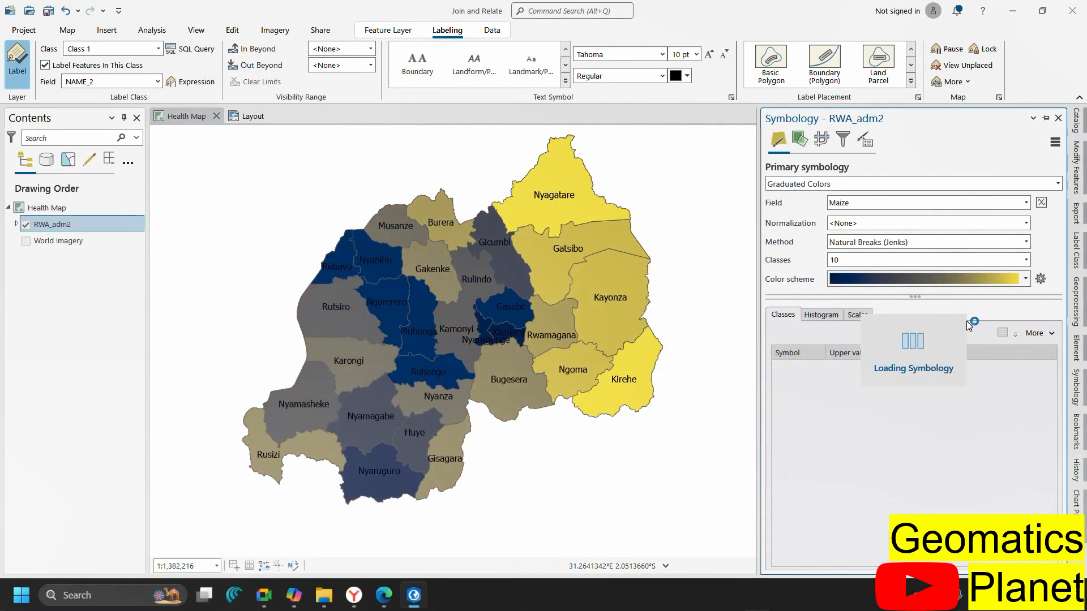
Try the yellow-to-red color scheme on the Maize classes, and settle on the white-to-dark-green one
{"action": "left_click", "coordinate": [998, 283]}
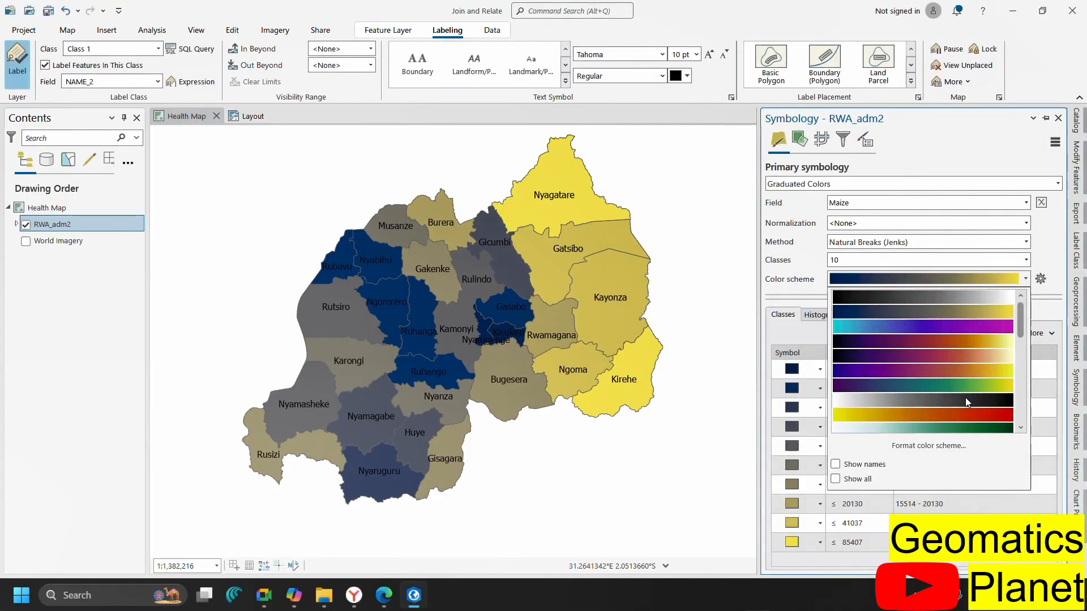
{"action": "left_click", "coordinate": [949, 414]}
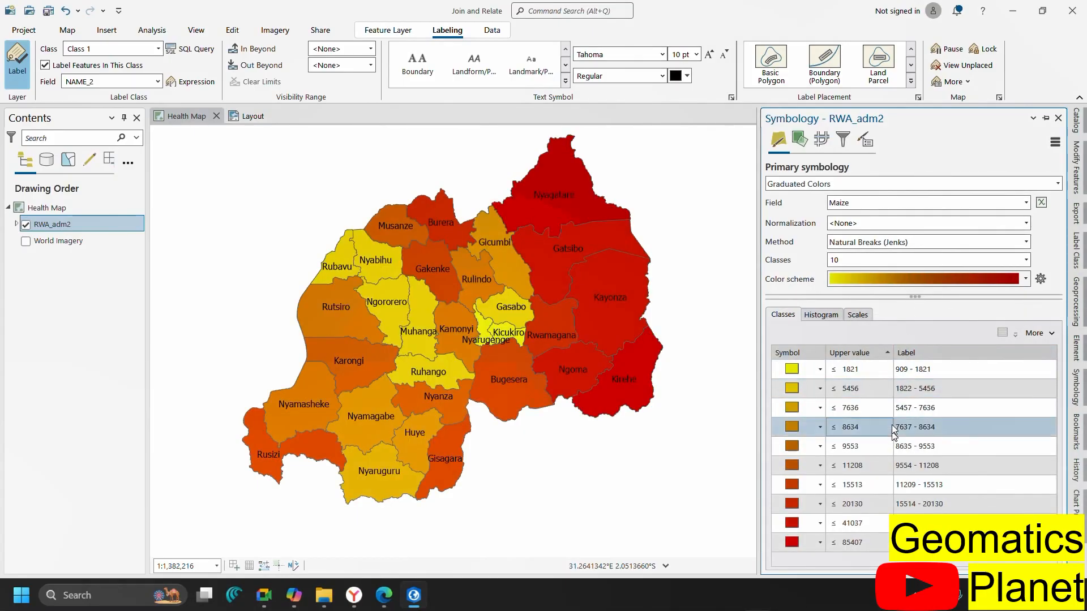
{"action": "left_click", "coordinate": [956, 281]}
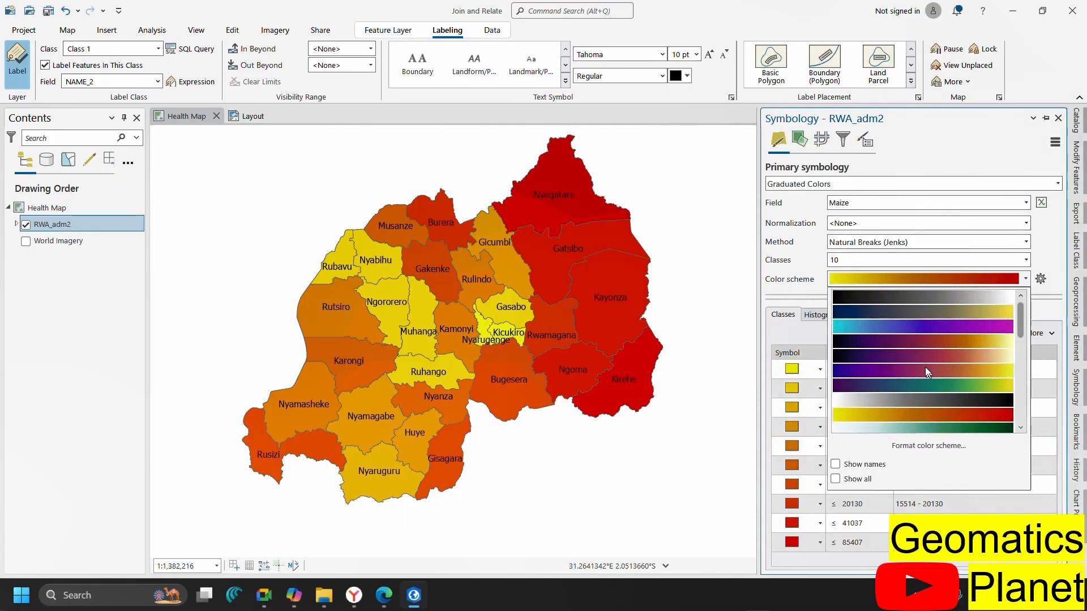
{"action": "left_click", "coordinate": [951, 427]}
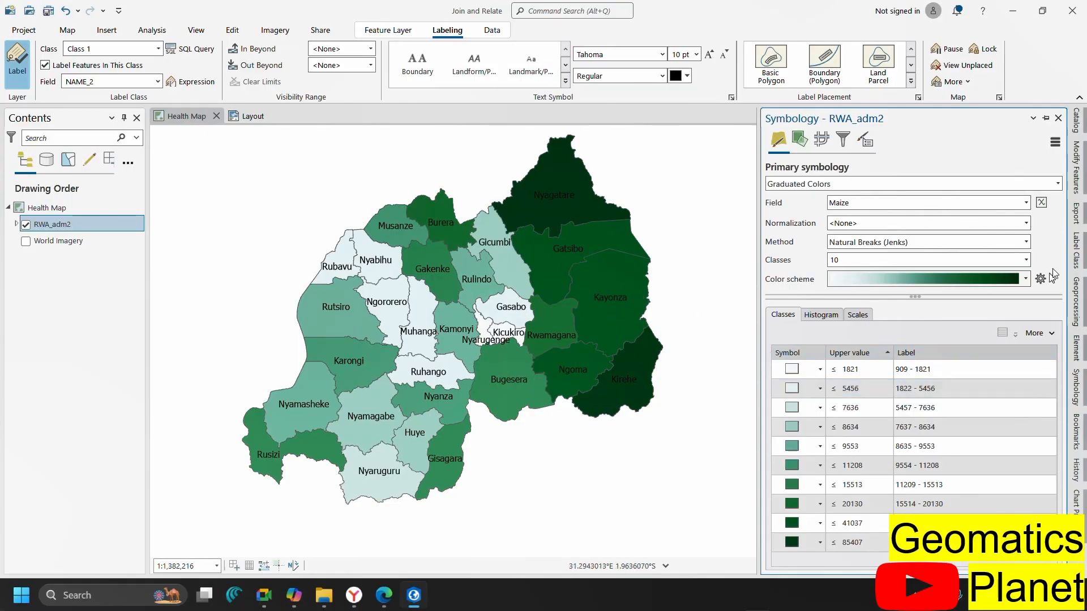
Symbolize RWA_adm2 by the Tubers and Roots field and set the number of classes to 5
{"action": "left_click", "coordinate": [1028, 204]}
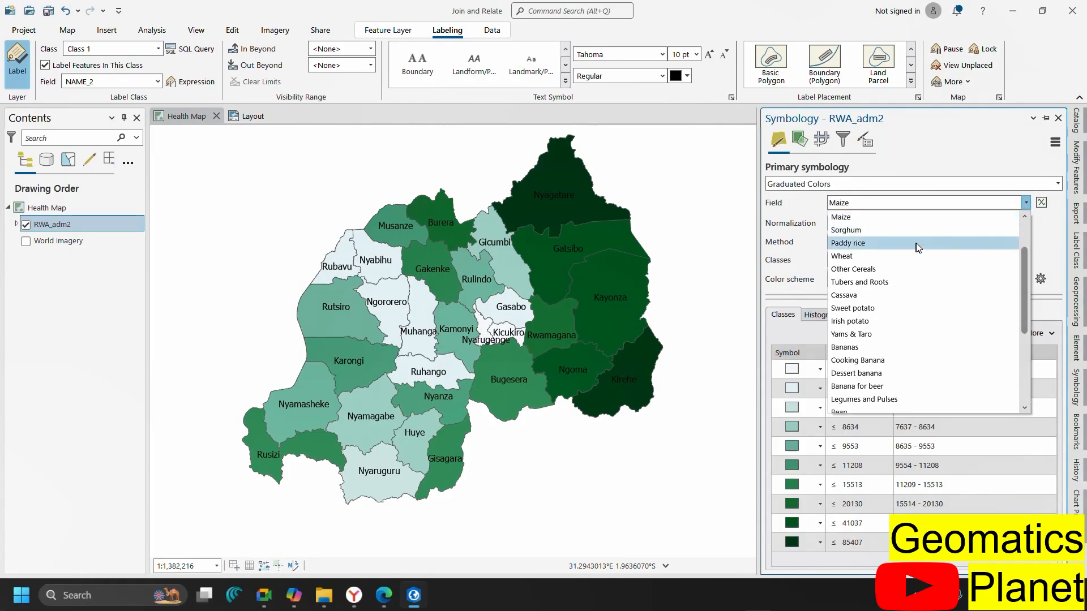
{"action": "left_click", "coordinate": [870, 282]}
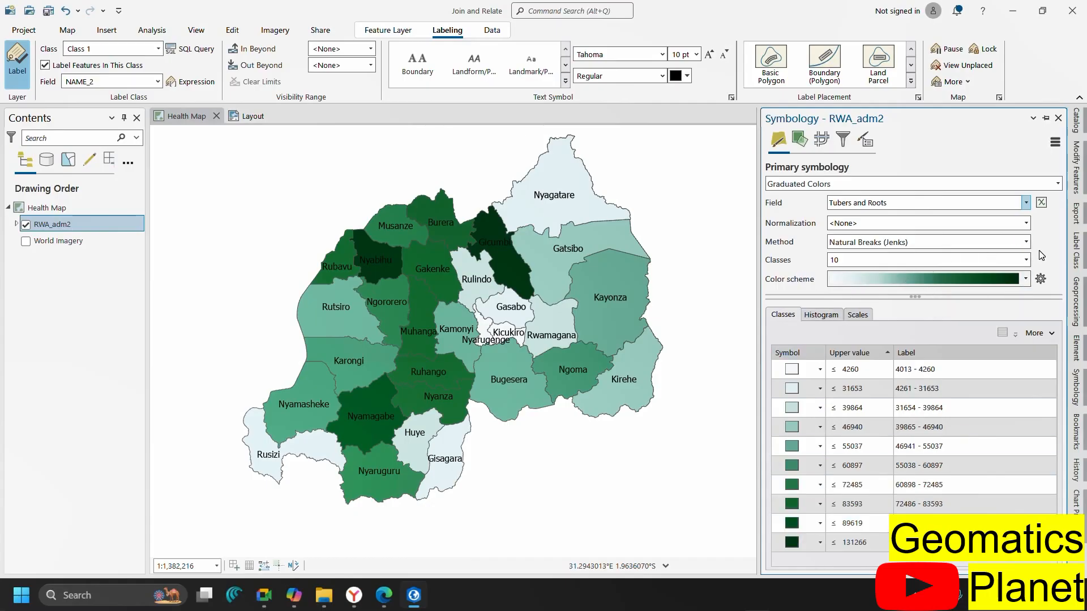
{"action": "left_click", "coordinate": [1025, 259]}
{"action": "scroll", "coordinate": [866, 301], "scroll_direction": "up", "scroll_amount": 2}
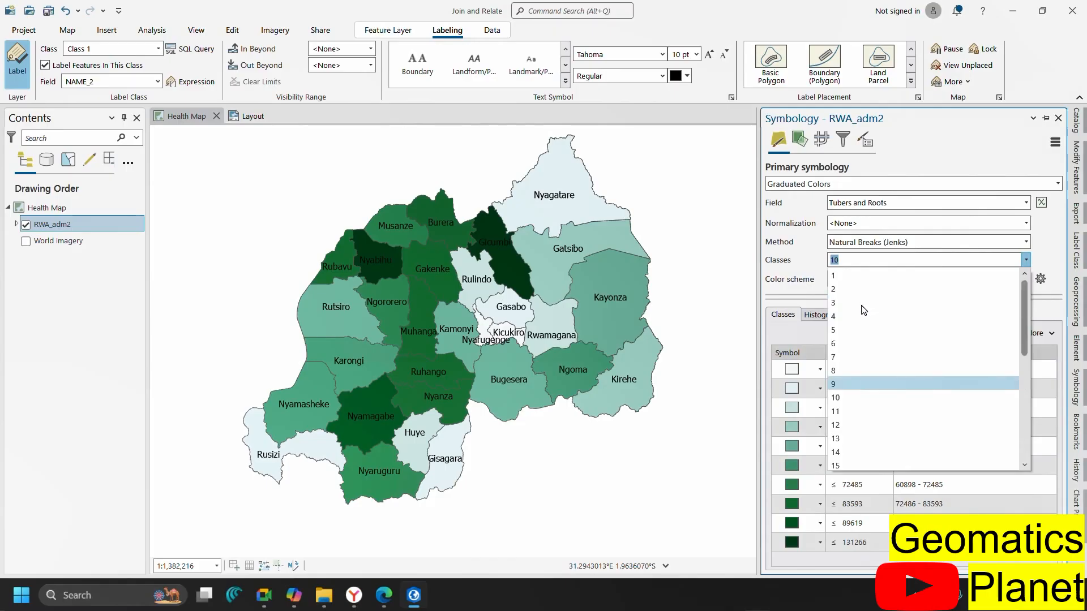
{"action": "left_click", "coordinate": [852, 327]}
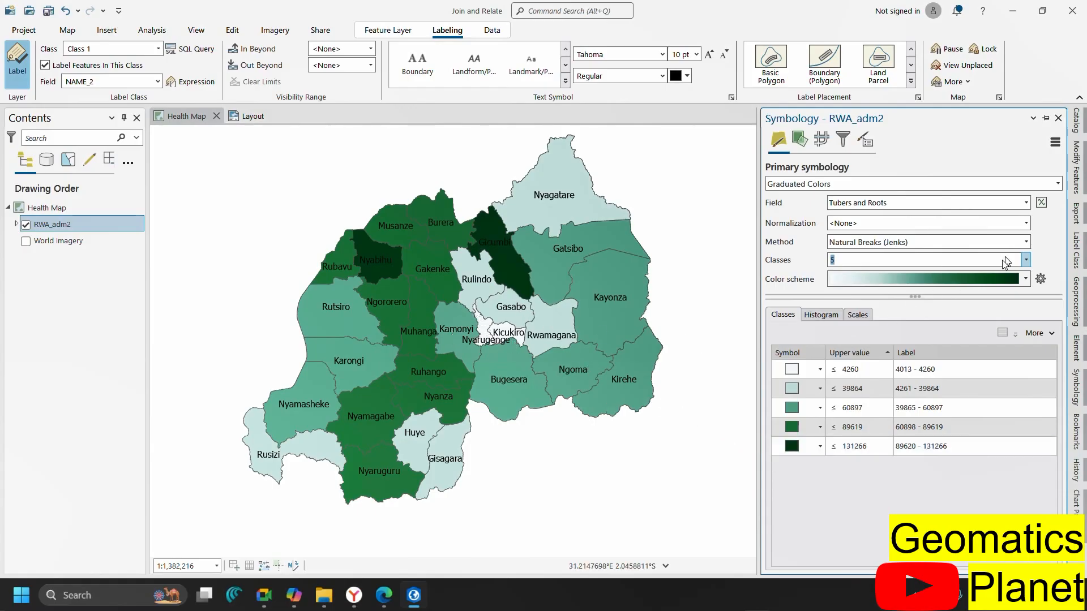
Switch the graduated colors field of RWA_adm2 to Vegetables, and change it to Pea
{"action": "left_click", "coordinate": [1026, 202]}
{"action": "scroll", "coordinate": [905, 340], "scroll_direction": "down", "scroll_amount": 3}
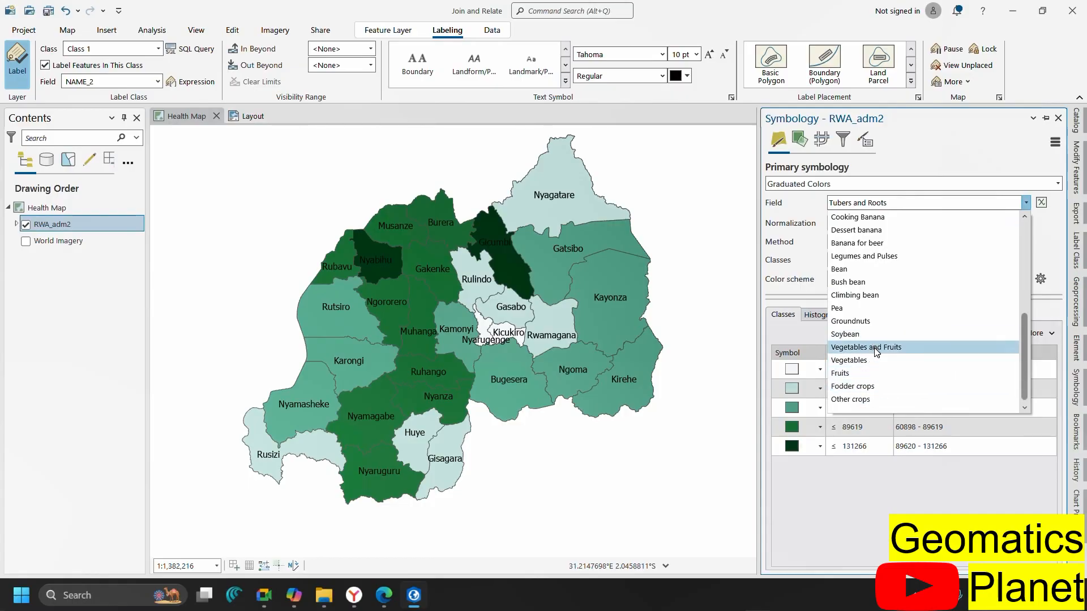
{"action": "left_click", "coordinate": [848, 361]}
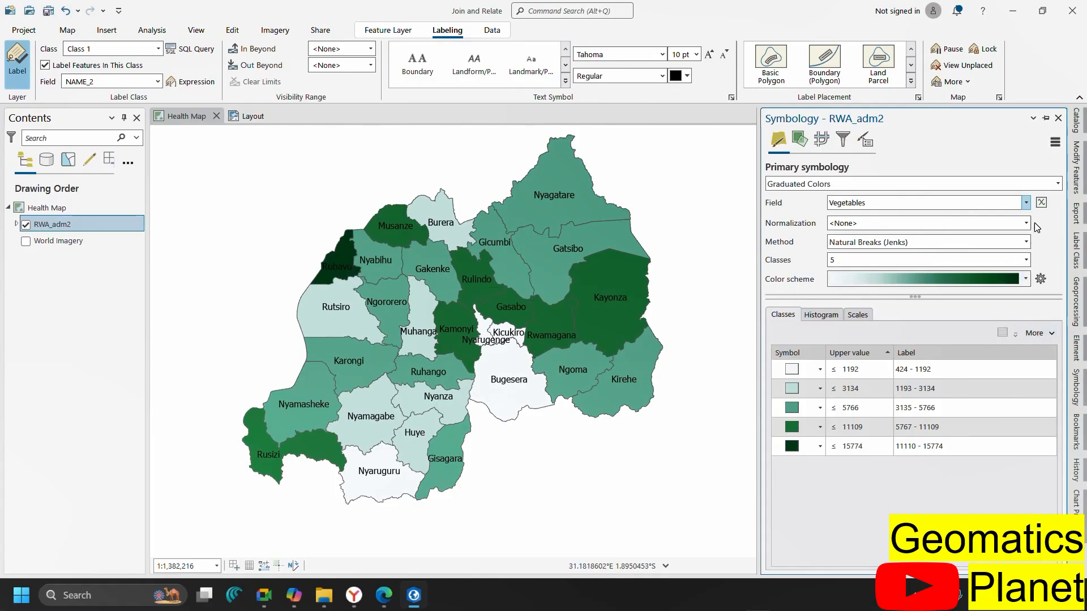
{"action": "left_click", "coordinate": [1027, 204]}
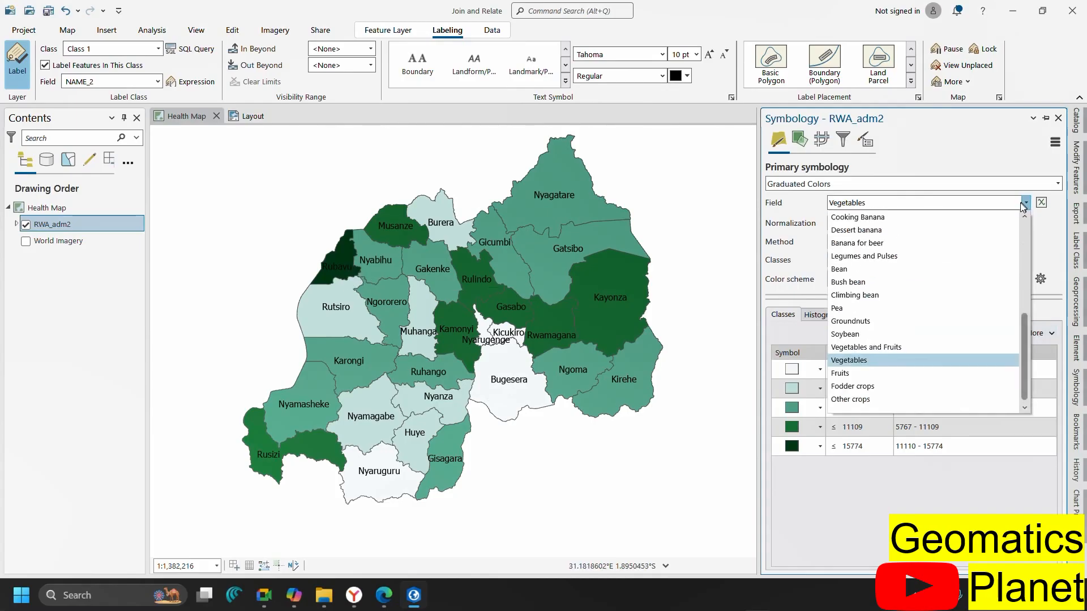
{"action": "left_click", "coordinate": [902, 311]}
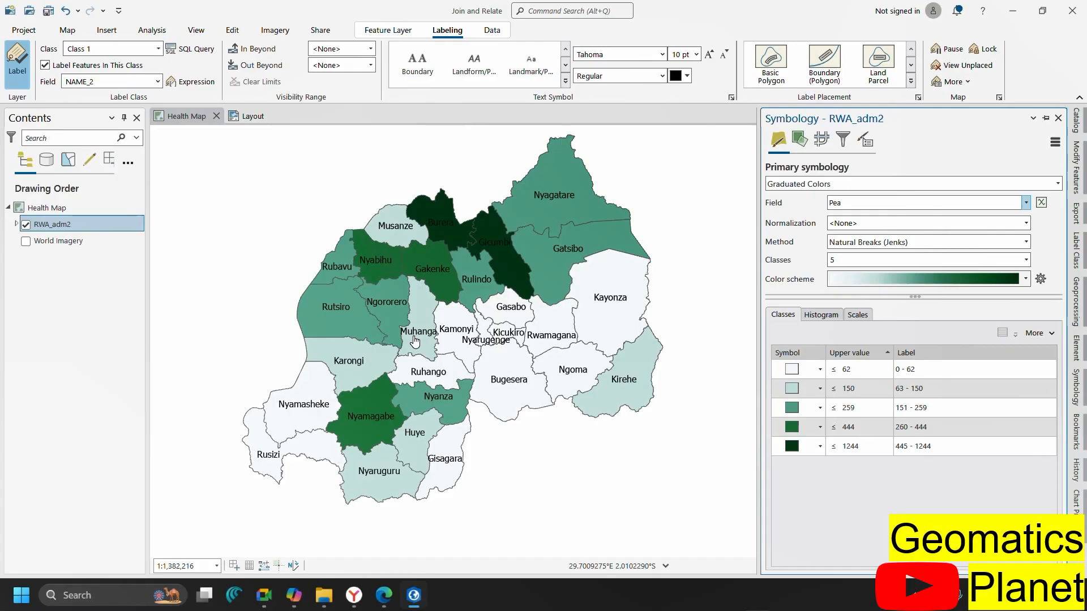
Label the RWA_adm2 districts with the Tubers and Roots field instead of their names
{"action": "left_click", "coordinate": [158, 82]}
{"action": "scroll", "coordinate": [125, 136], "scroll_direction": "down", "scroll_amount": 5}
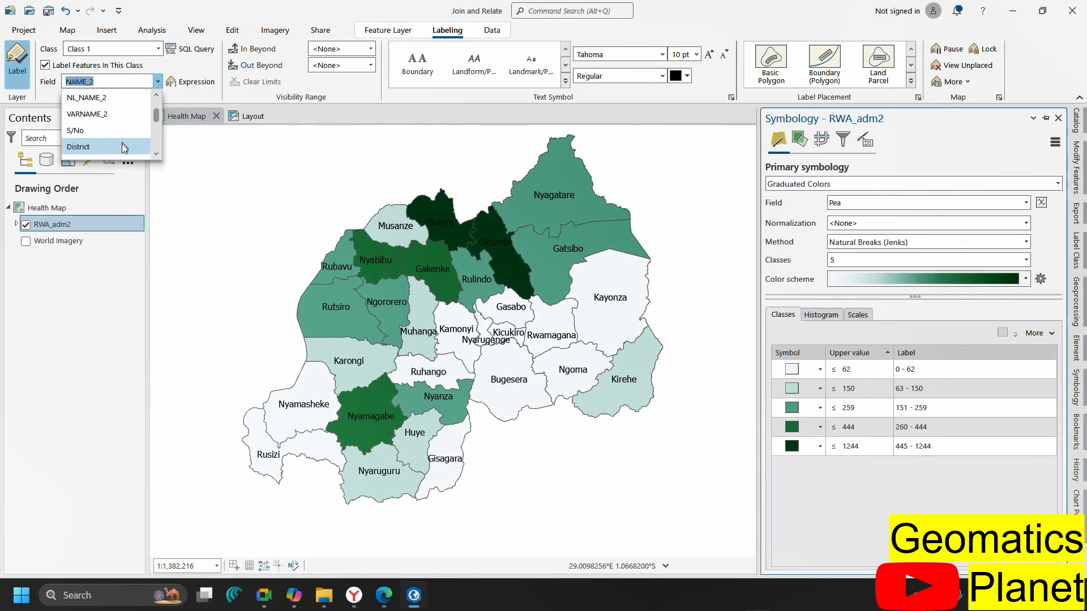
{"action": "scroll", "coordinate": [126, 141], "scroll_direction": "up", "scroll_amount": 5}
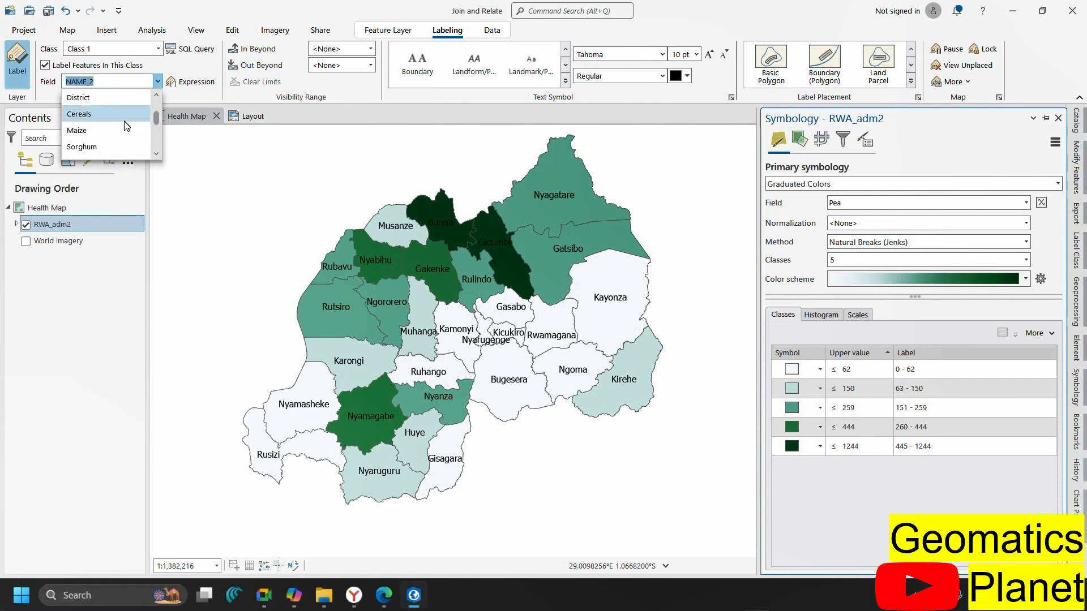
{"action": "scroll", "coordinate": [107, 125], "scroll_direction": "down", "scroll_amount": 10}
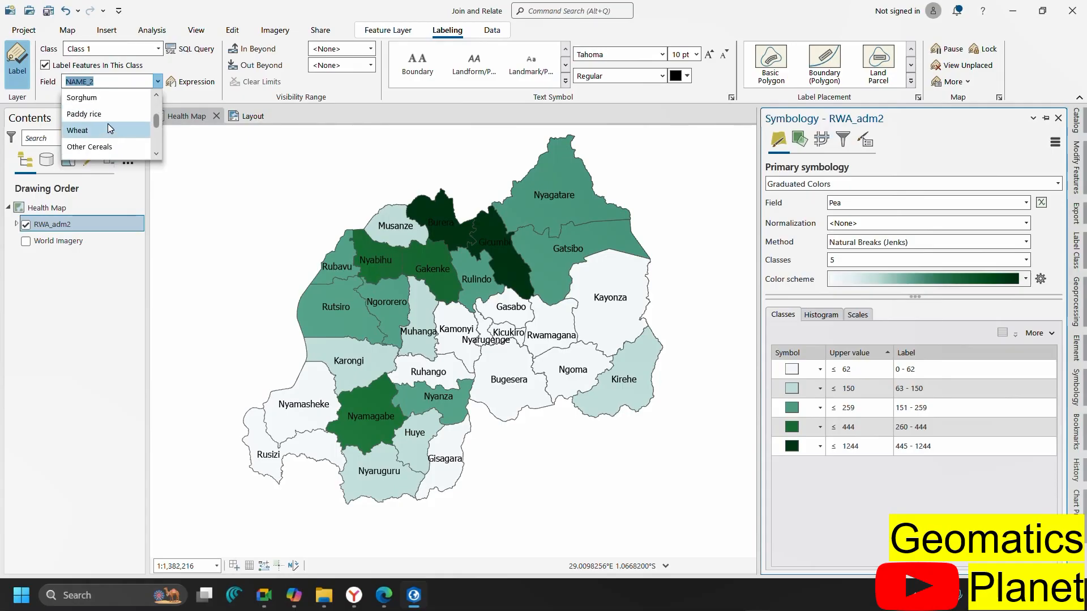
{"action": "scroll", "coordinate": [112, 123], "scroll_direction": "up", "scroll_amount": 3}
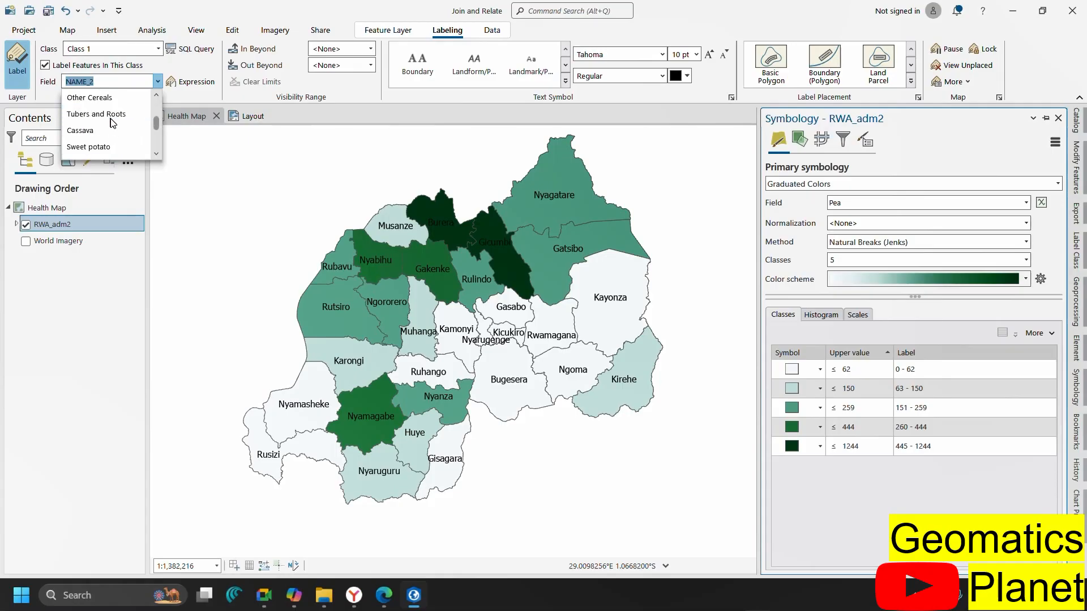
{"action": "left_click", "coordinate": [112, 116]}
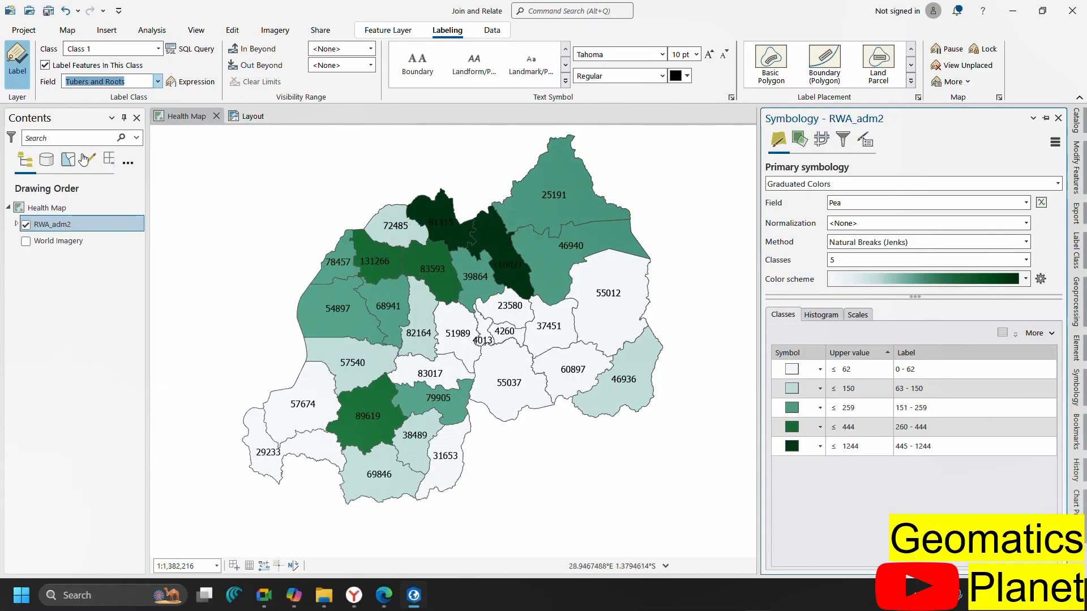
Open the label field choices for the RWA_adm2 layer
{"action": "left_click", "coordinate": [158, 82]}
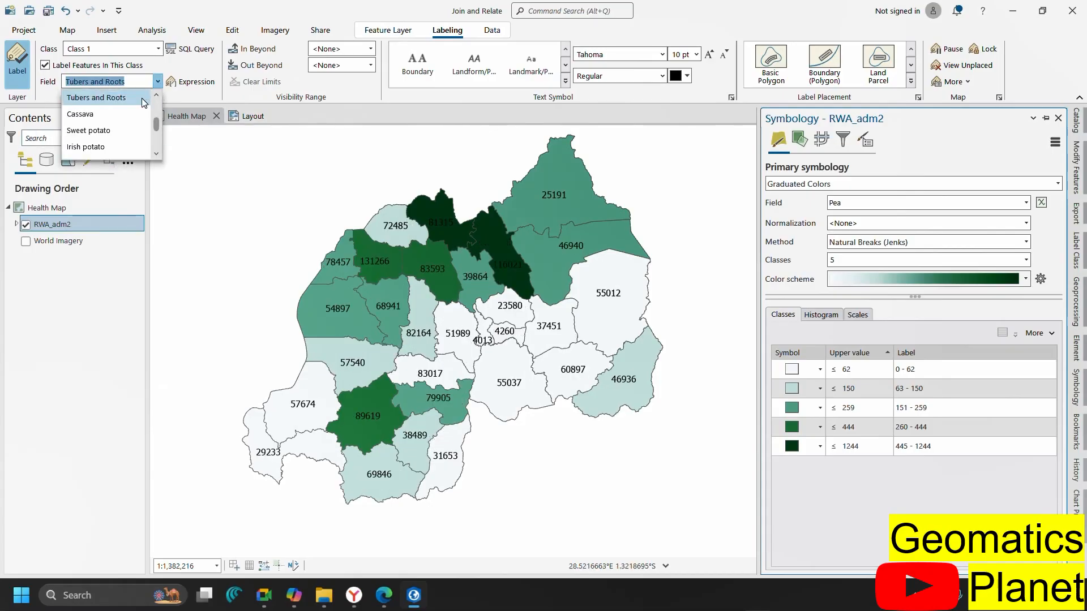
Set the label field of the RWA_adm2 layer to NAME_2
{"action": "scroll", "coordinate": [114, 130], "scroll_direction": "up", "scroll_amount": 5}
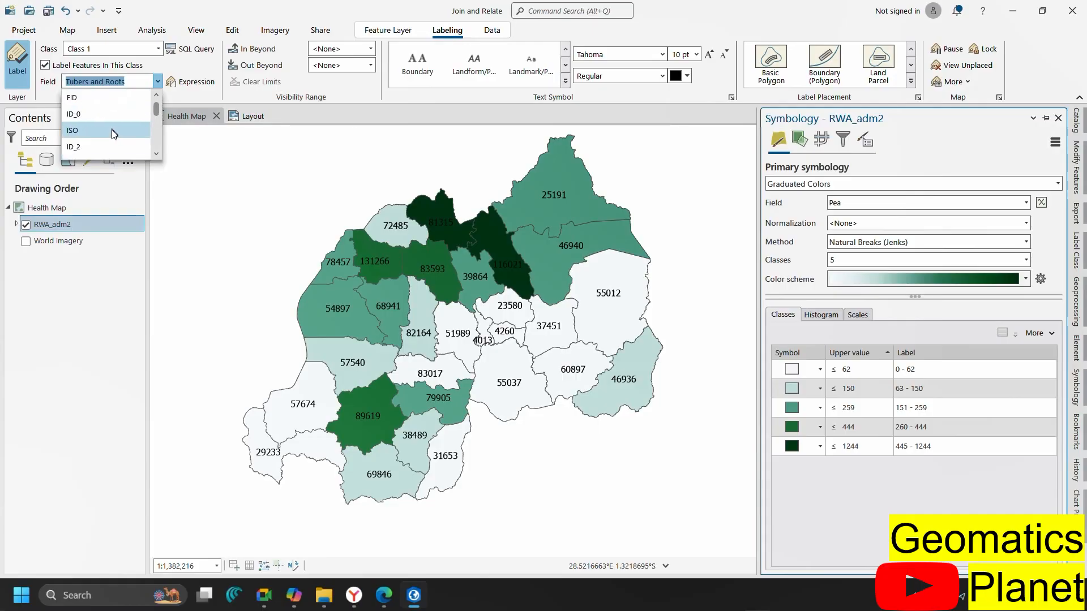
{"action": "scroll", "coordinate": [112, 128], "scroll_direction": "up", "scroll_amount": 1}
{"action": "left_click", "coordinate": [111, 118]}
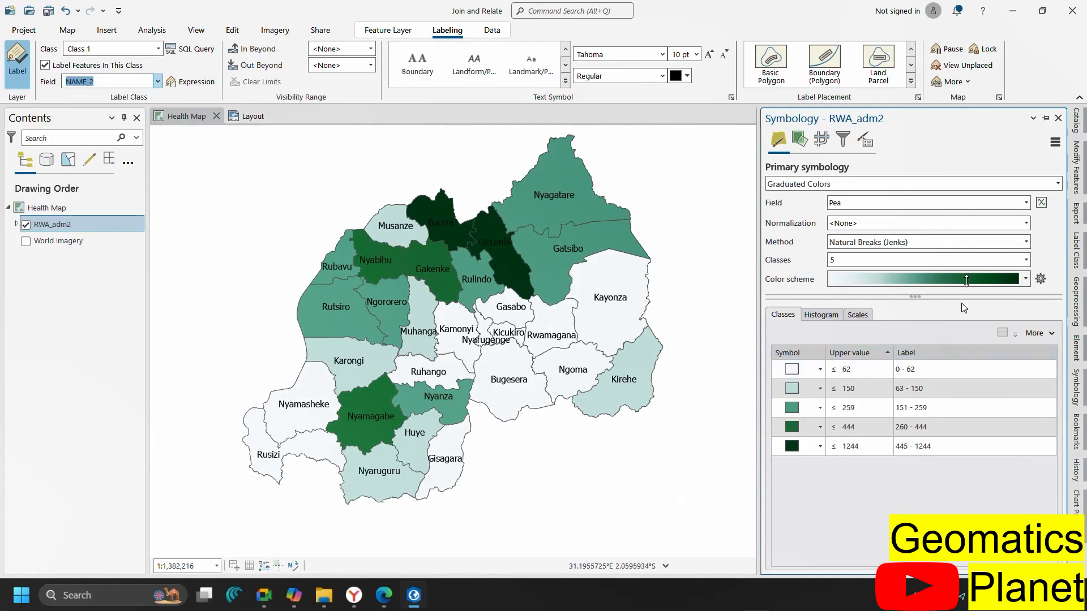
Try normalizing the Pea values by Cassava, and return the normalization to None
{"action": "left_click", "coordinate": [1026, 223]}
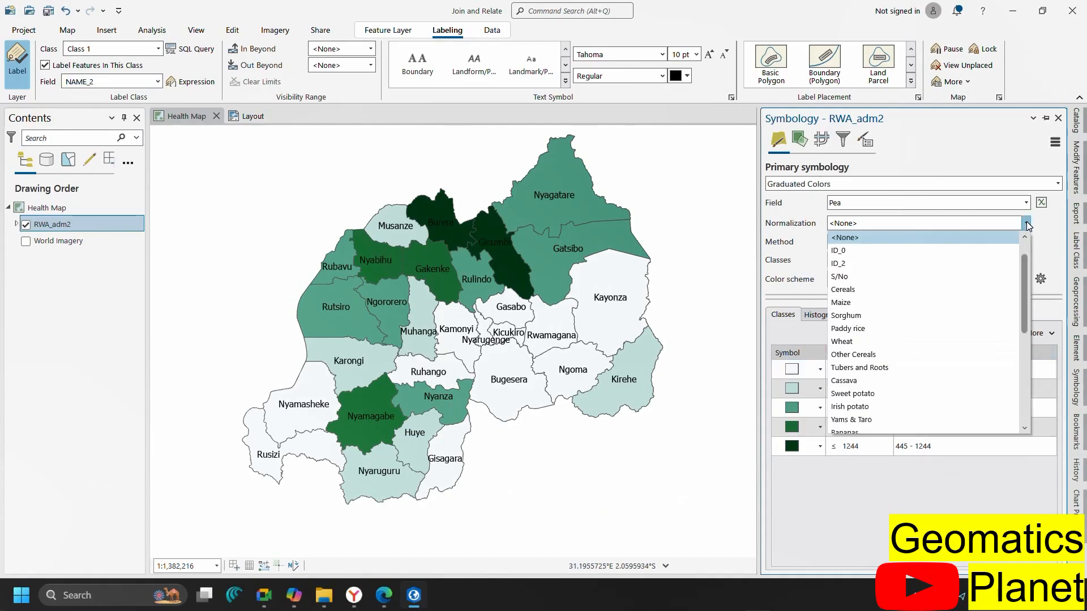
{"action": "left_click", "coordinate": [886, 381]}
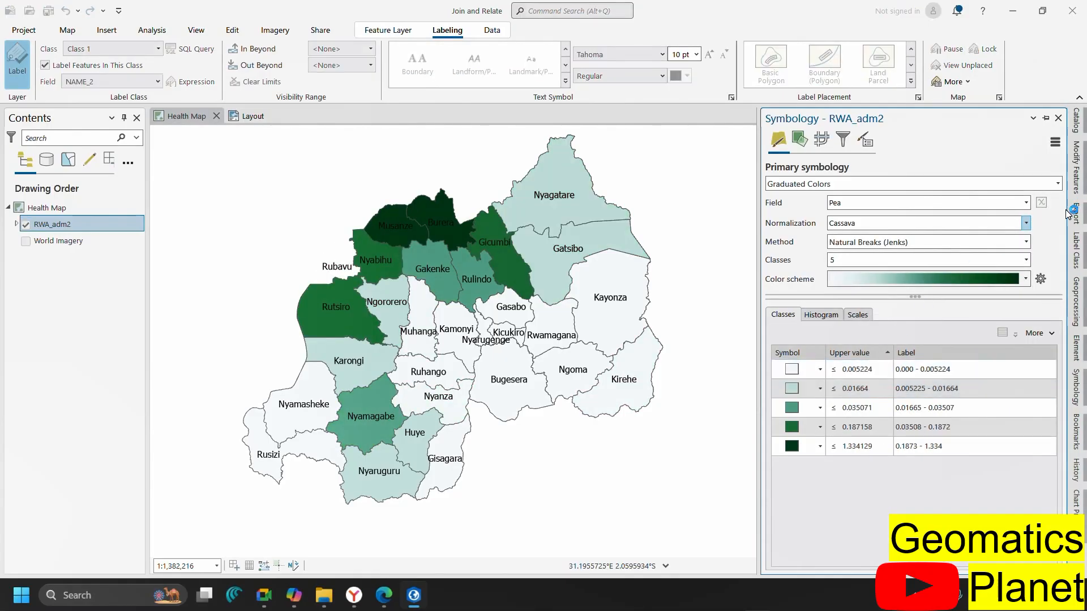
{"action": "left_click", "coordinate": [1026, 225]}
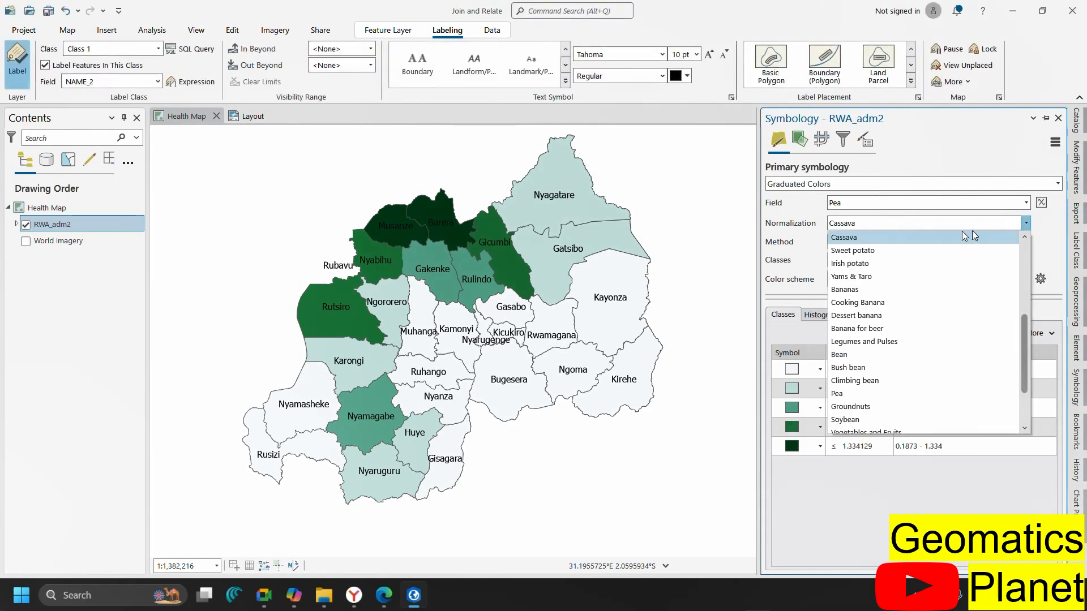
{"action": "scroll", "coordinate": [897, 238], "scroll_direction": "up", "scroll_amount": 5}
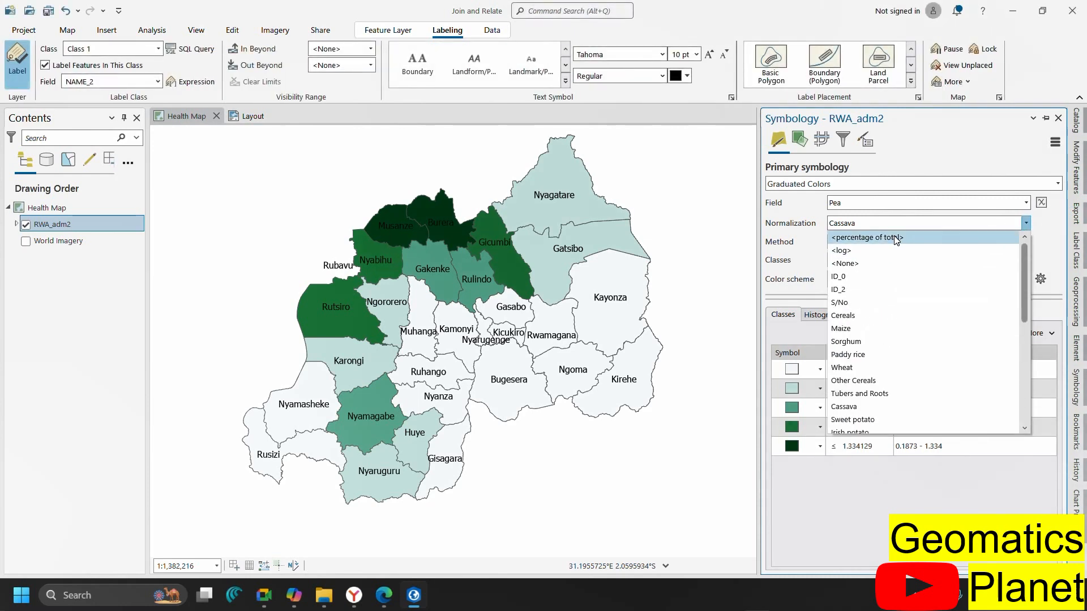
{"action": "left_click", "coordinate": [880, 262]}
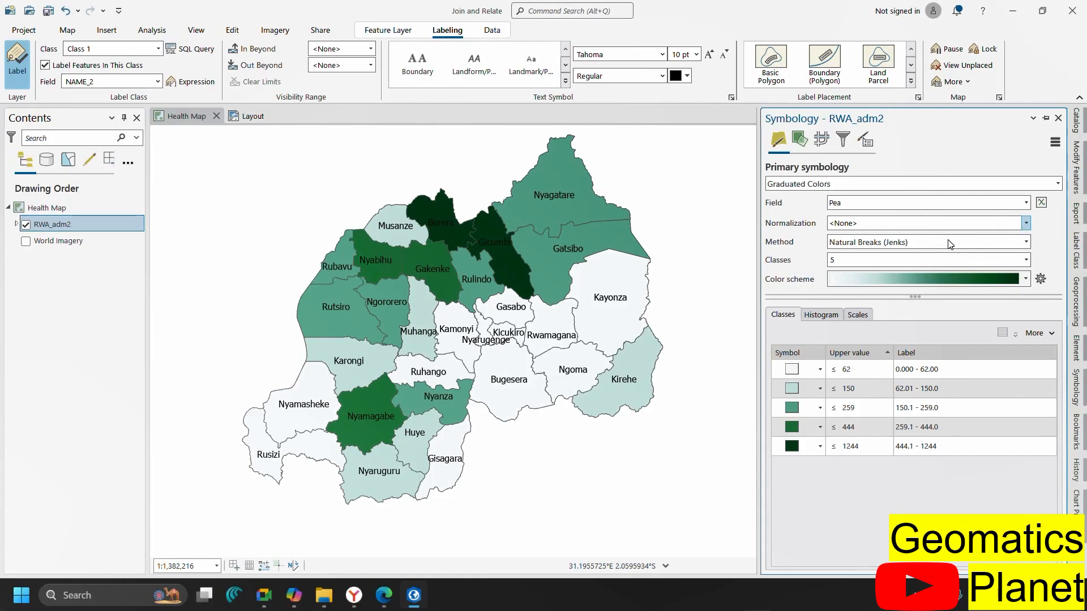
Try the Quantile and Defined Interval classification methods on the Pea graduated colors
{"action": "left_click", "coordinate": [1026, 243]}
{"action": "scroll", "coordinate": [957, 273], "scroll_direction": "up", "scroll_amount": 3}
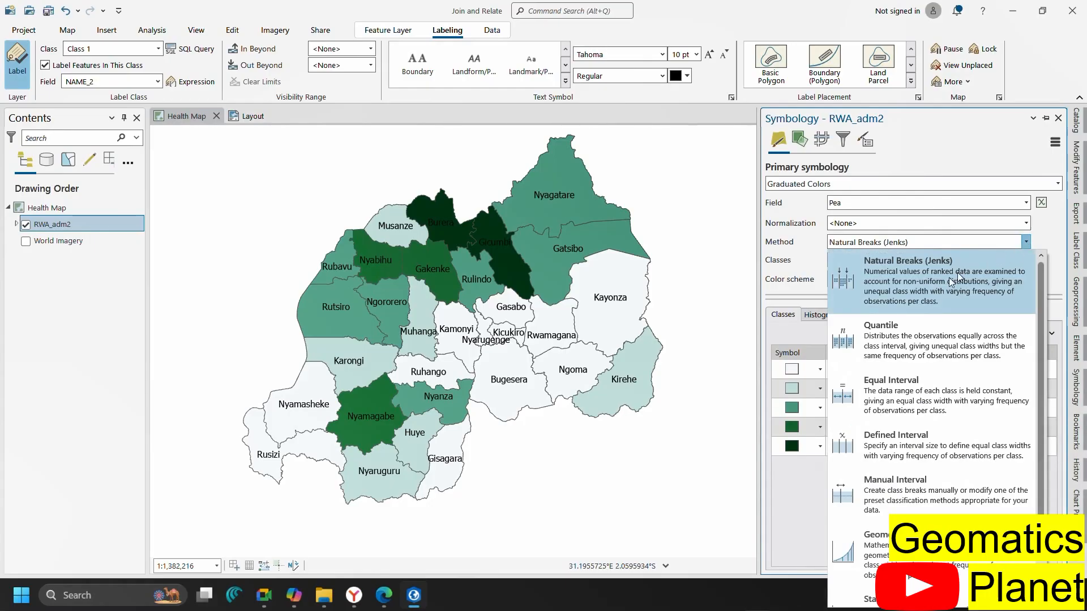
{"action": "left_click", "coordinate": [935, 330]}
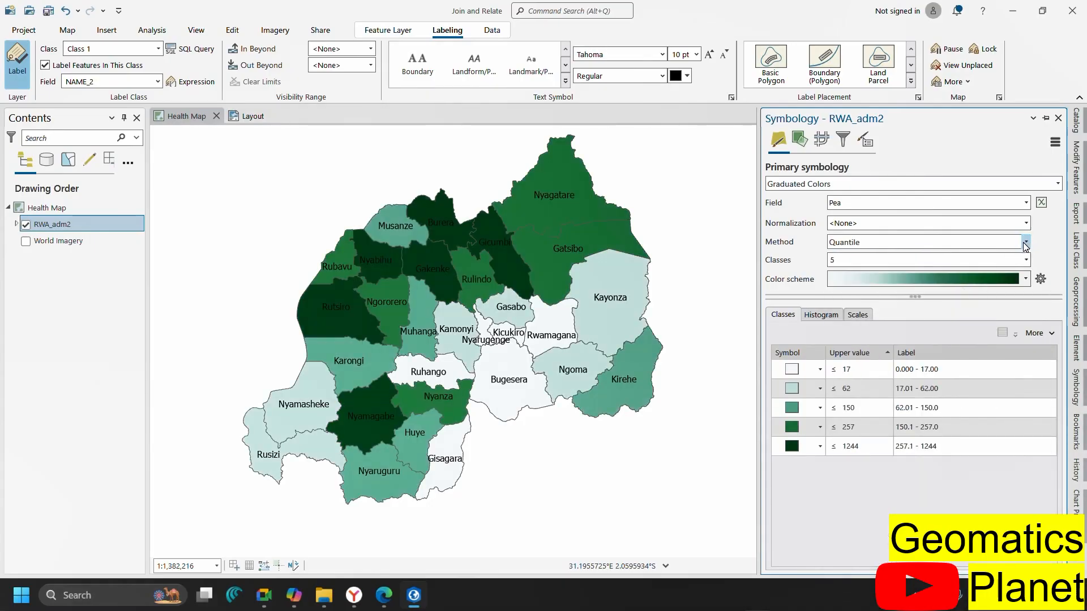
{"action": "left_click", "coordinate": [1025, 244]}
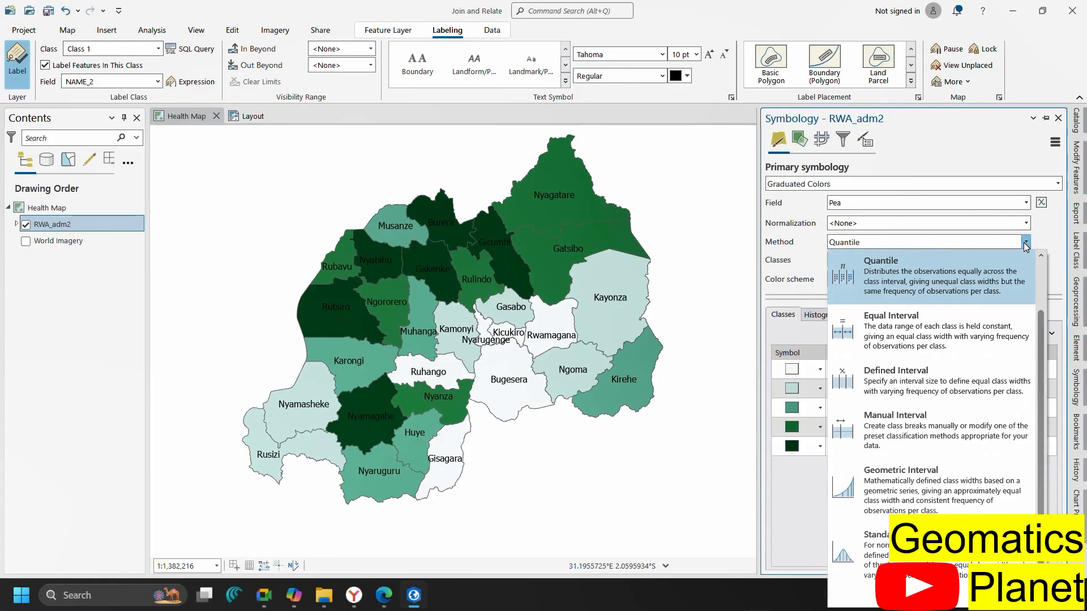
{"action": "left_click", "coordinate": [932, 393]}
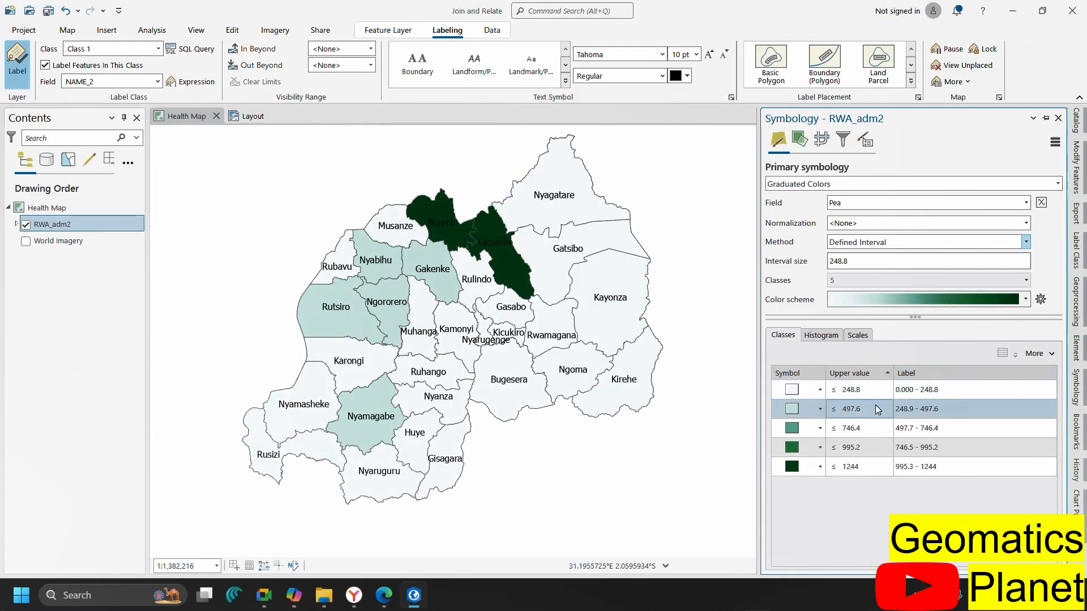
Try the Geometric Interval and Standard Deviation classification methods on the Pea graduated colors
{"action": "left_click", "coordinate": [1026, 242]}
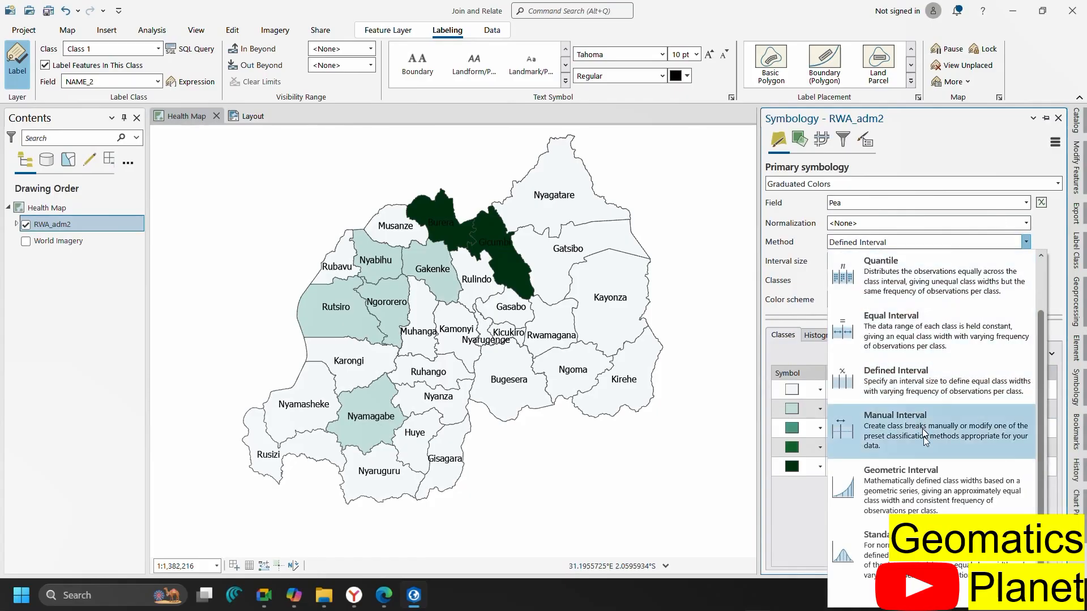
{"action": "left_click", "coordinate": [912, 484]}
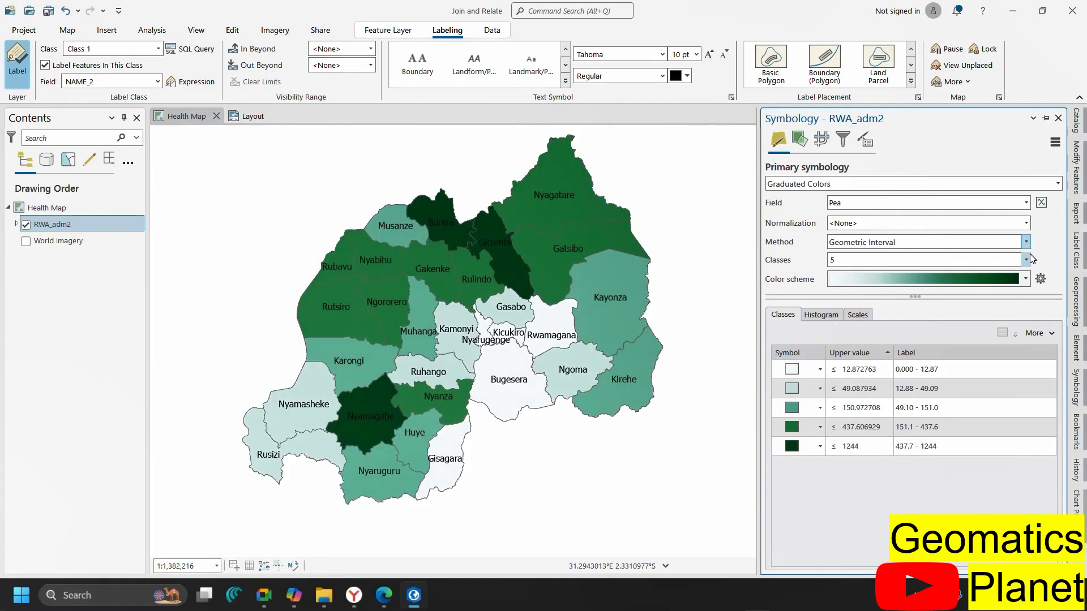
{"action": "left_click", "coordinate": [1025, 241]}
{"action": "scroll", "coordinate": [929, 482], "scroll_direction": "down", "scroll_amount": 1}
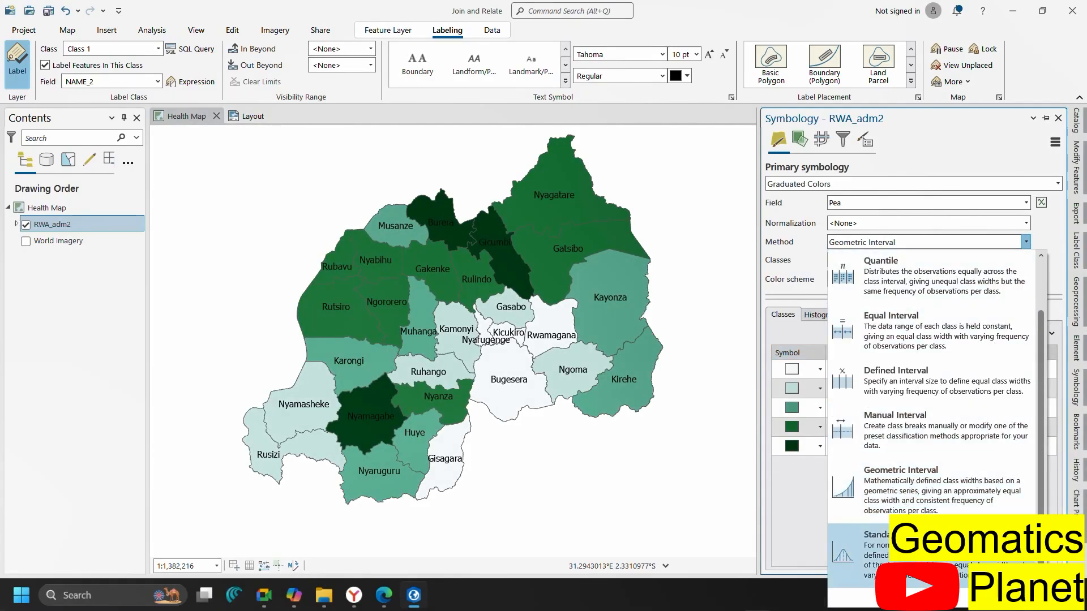
{"action": "left_click", "coordinate": [928, 557]}
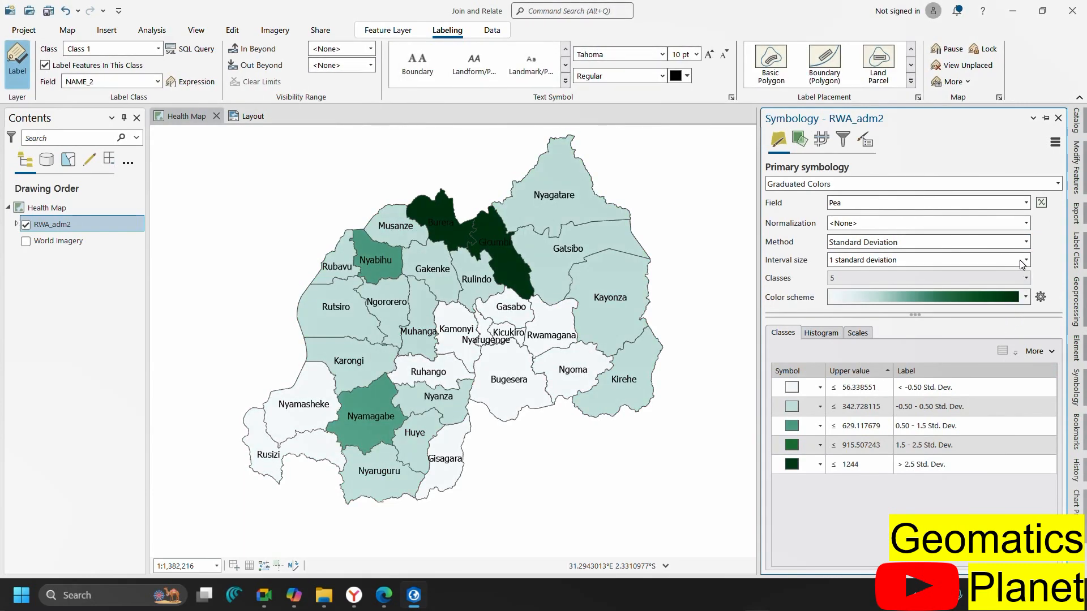
Try the Manual Interval classification method, and return the method to Natural Breaks (Jenks)
{"action": "left_click", "coordinate": [1026, 242]}
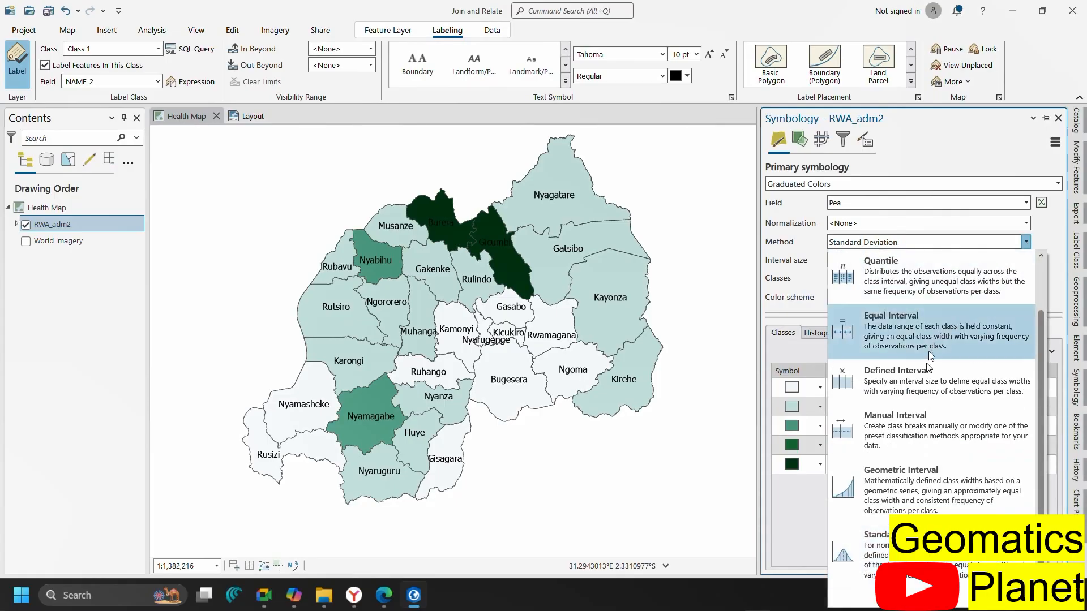
{"action": "left_click", "coordinate": [918, 427]}
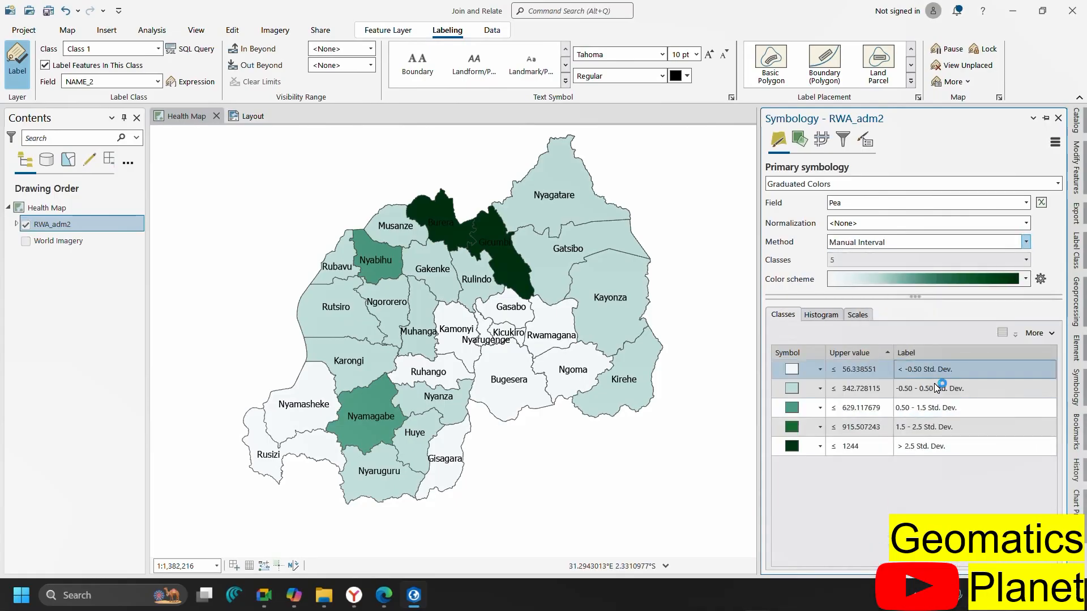
{"action": "left_click", "coordinate": [854, 383]}
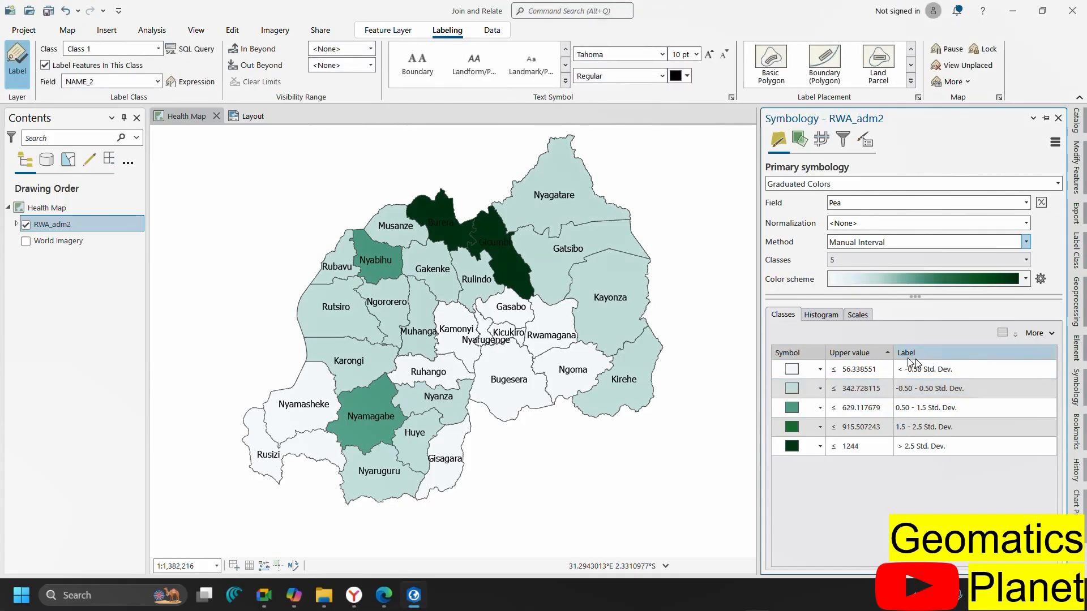
{"action": "left_click", "coordinate": [864, 425]}
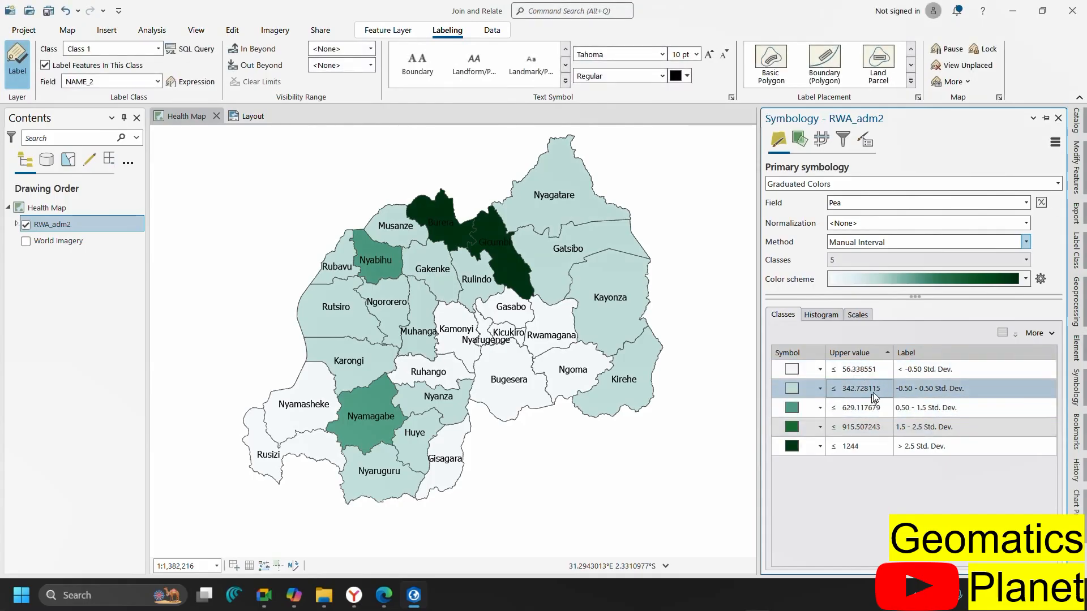
{"action": "left_click", "coordinate": [1026, 242]}
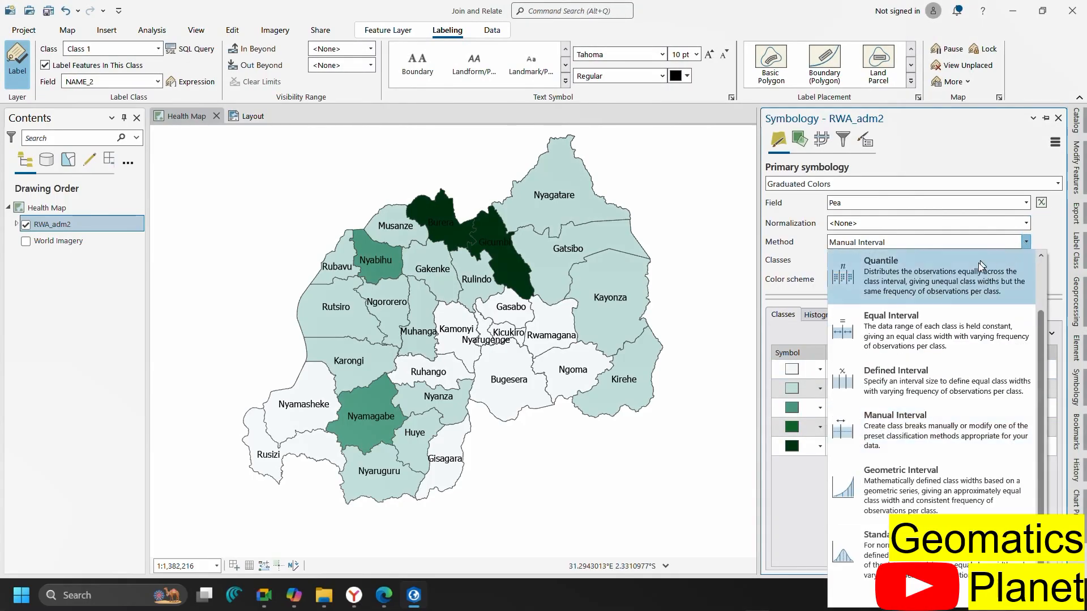
{"action": "scroll", "coordinate": [953, 276], "scroll_direction": "up", "scroll_amount": 2}
{"action": "left_click", "coordinate": [935, 274]}
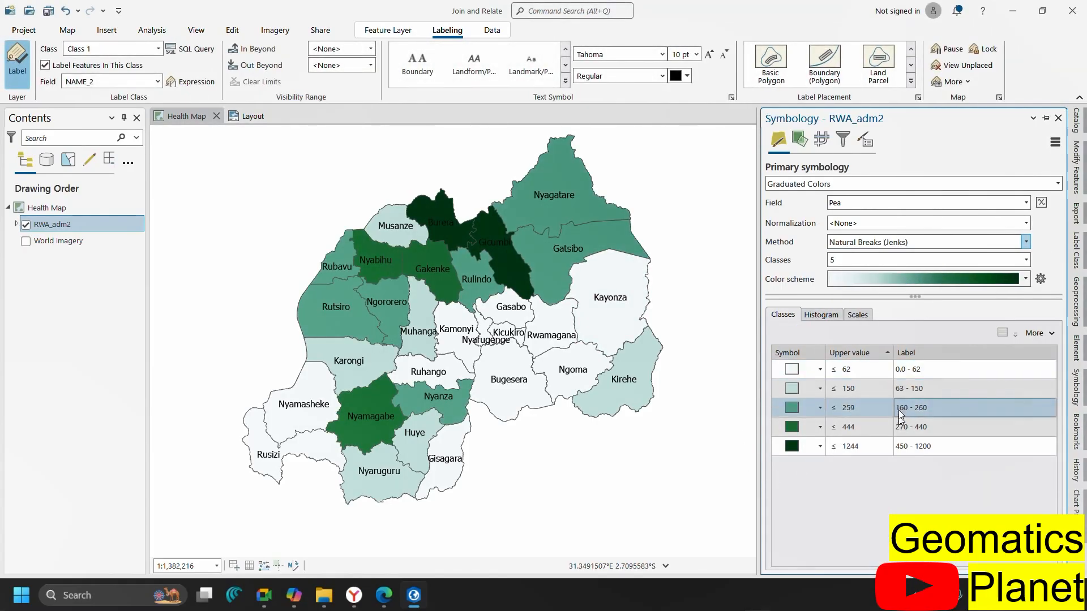
{"action": "left_click", "coordinate": [905, 373]}
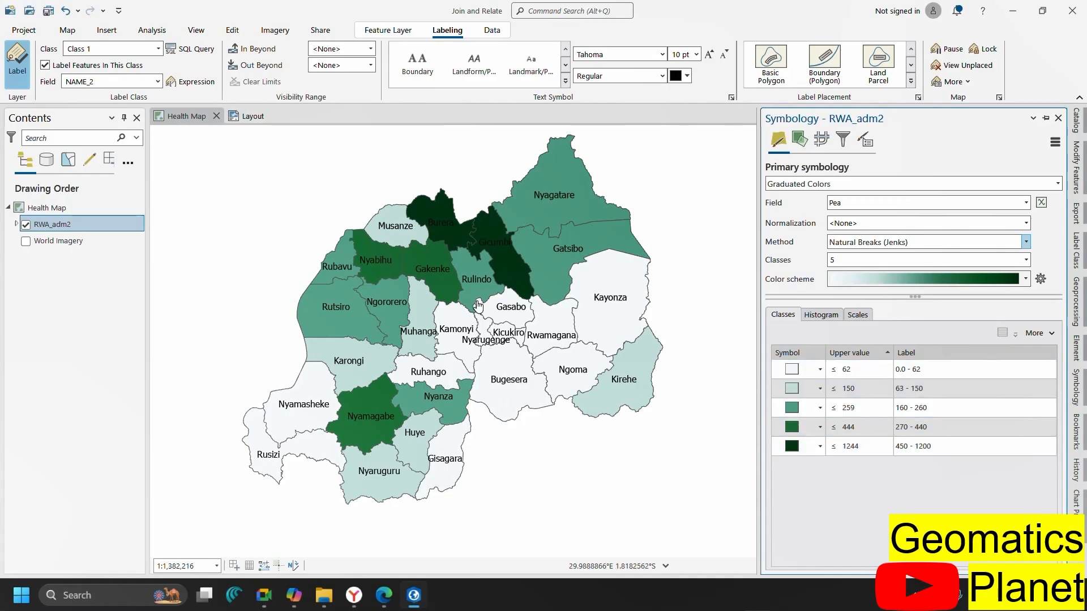
Symbolize the districts by the Maize field with graduated colors and inspect the highest classes
{"action": "left_click", "coordinate": [1025, 203]}
{"action": "scroll", "coordinate": [956, 249], "scroll_direction": "up", "scroll_amount": 5}
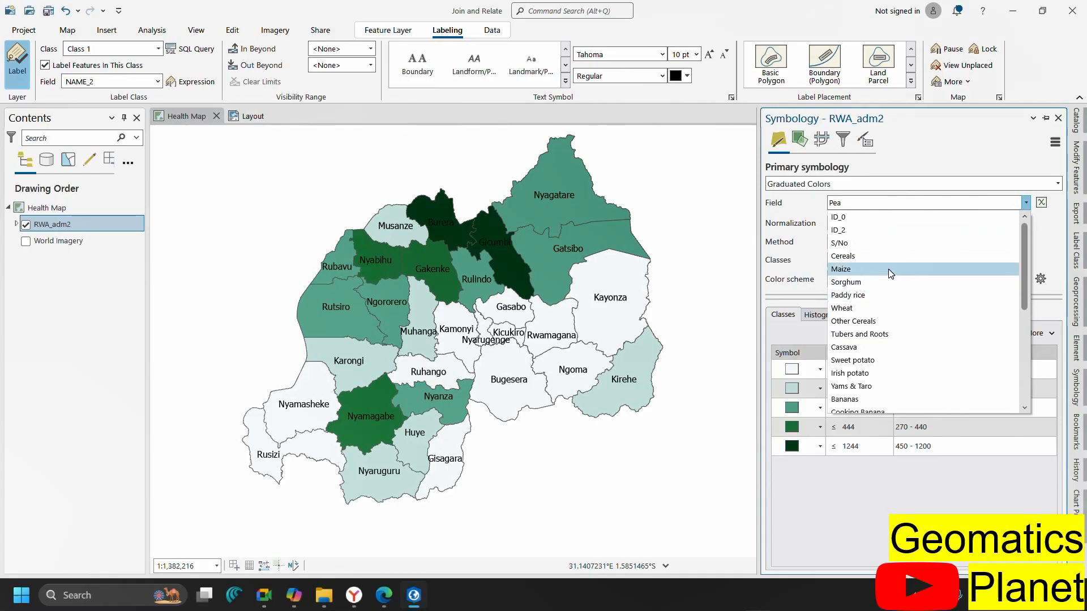
{"action": "left_click", "coordinate": [888, 269]}
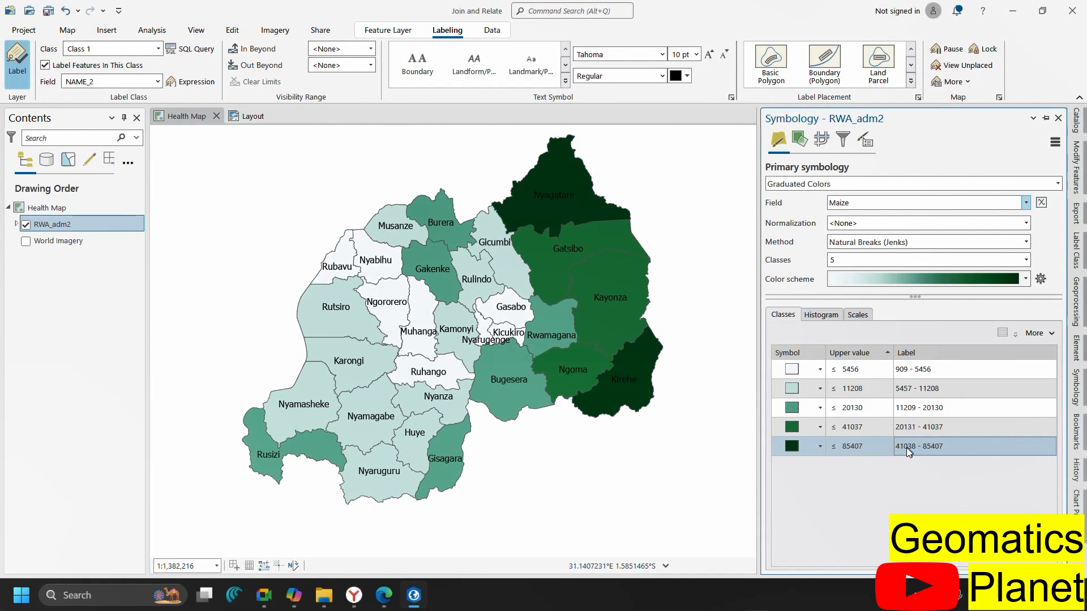
{"action": "left_click", "coordinate": [845, 444]}
{"action": "left_click", "coordinate": [857, 429]}
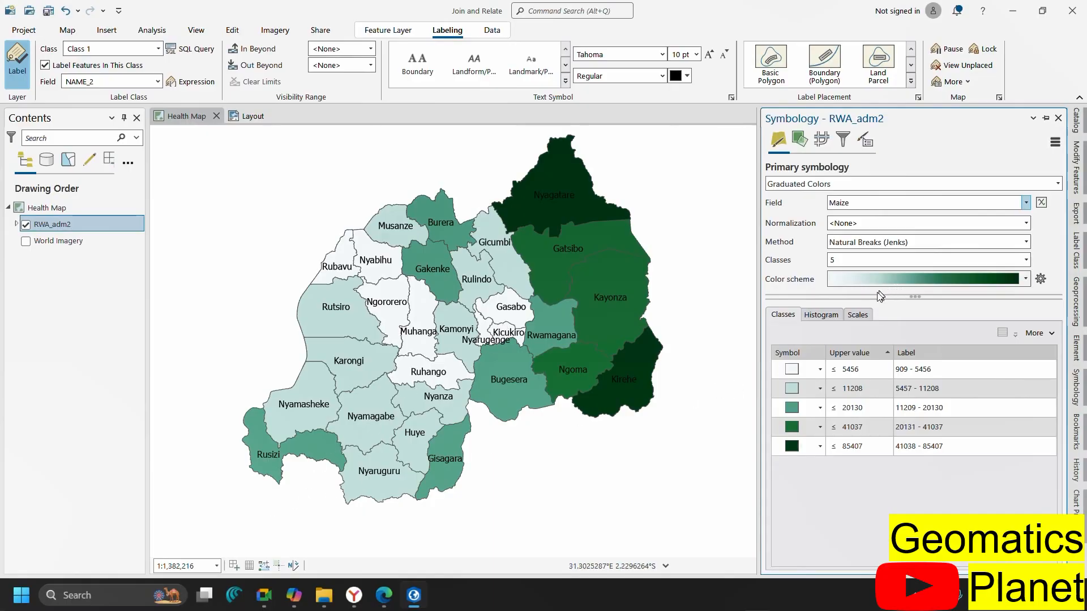
Change the primary symbology of the RWA_adm2 layer to Bivariate Colors
{"action": "left_click", "coordinate": [1057, 186]}
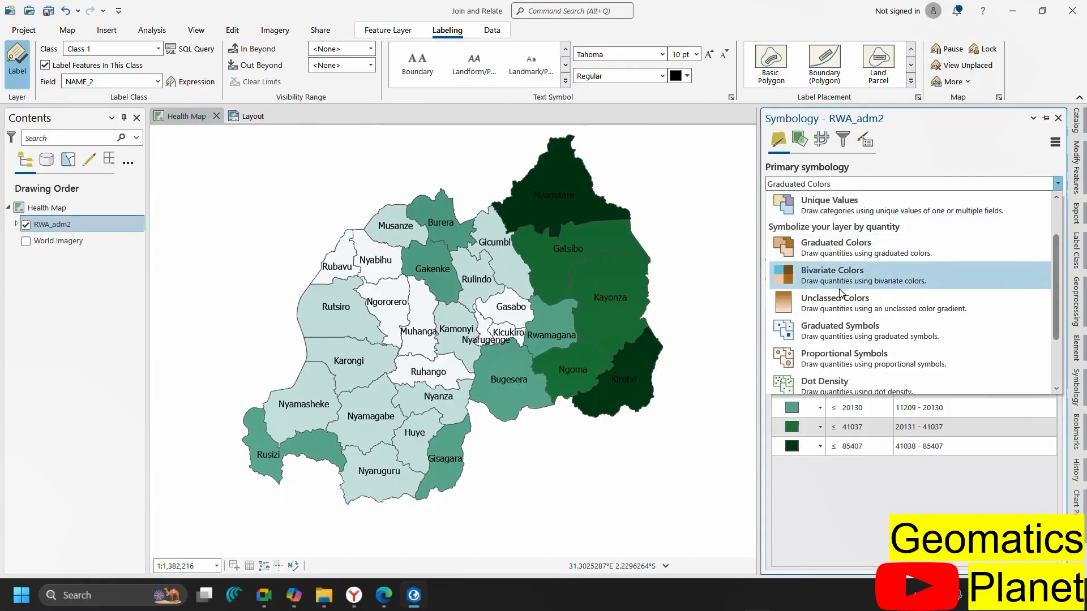
{"action": "scroll", "coordinate": [838, 374], "scroll_direction": "down", "scroll_amount": 1}
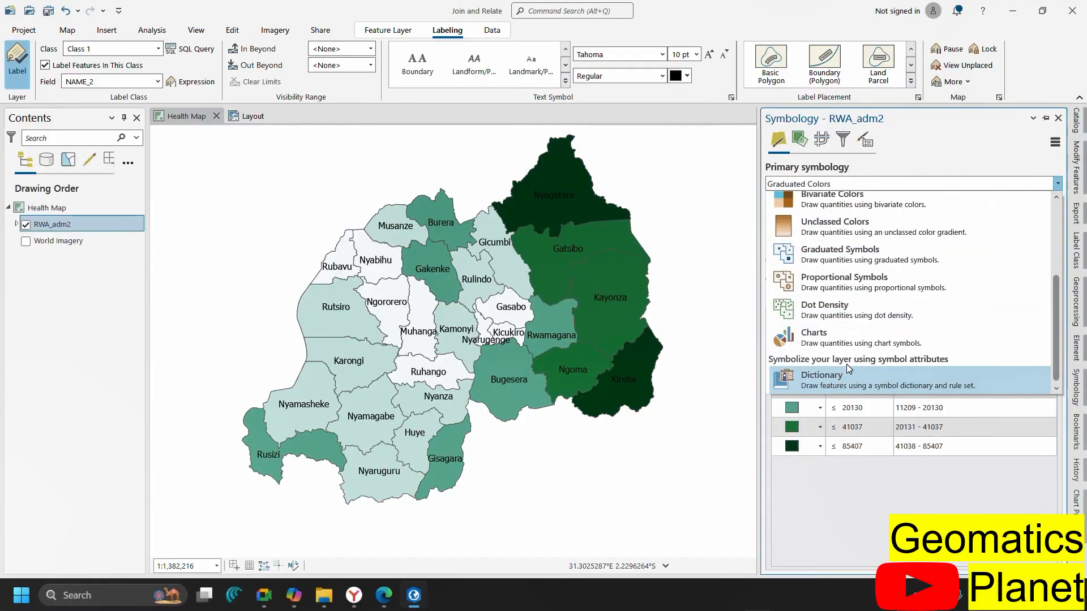
{"action": "scroll", "coordinate": [849, 345], "scroll_direction": "up", "scroll_amount": 2}
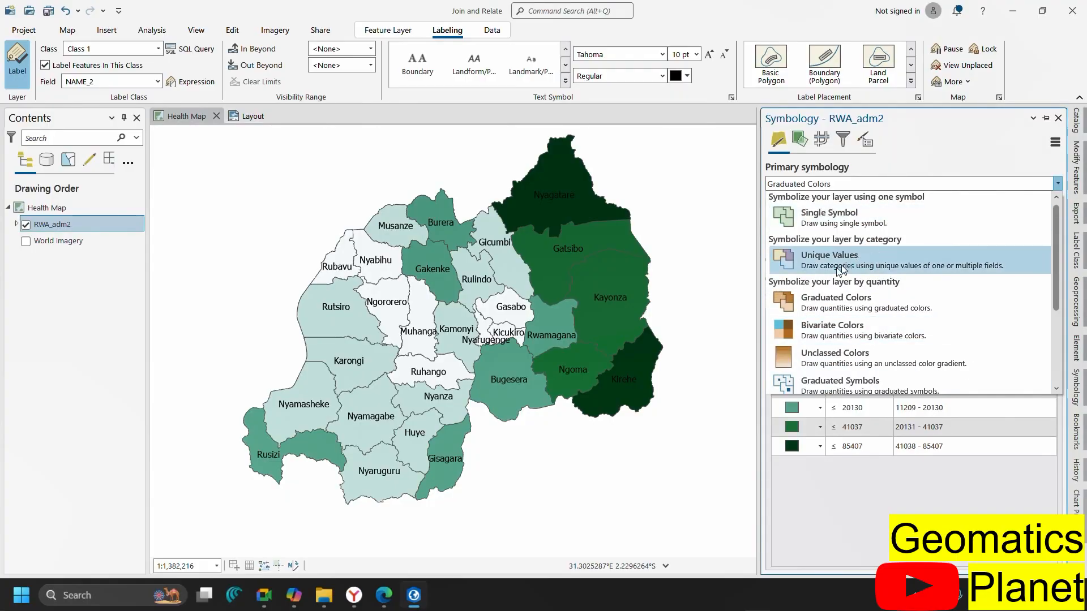
{"action": "left_click", "coordinate": [900, 330]}
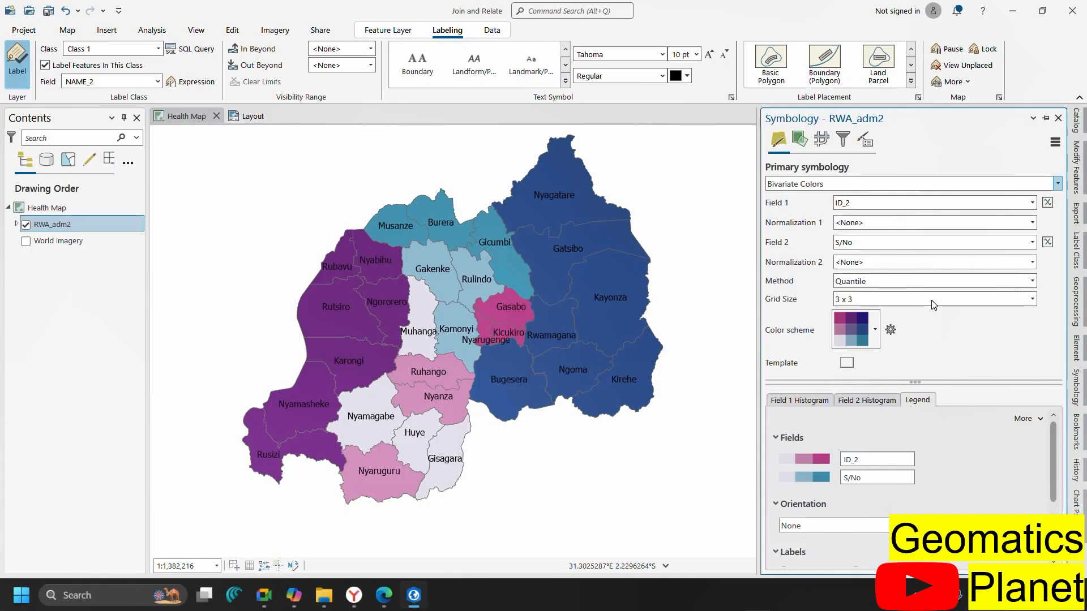
Examine the bivariate map and its legend in the layout
{"action": "left_click", "coordinate": [245, 117]}
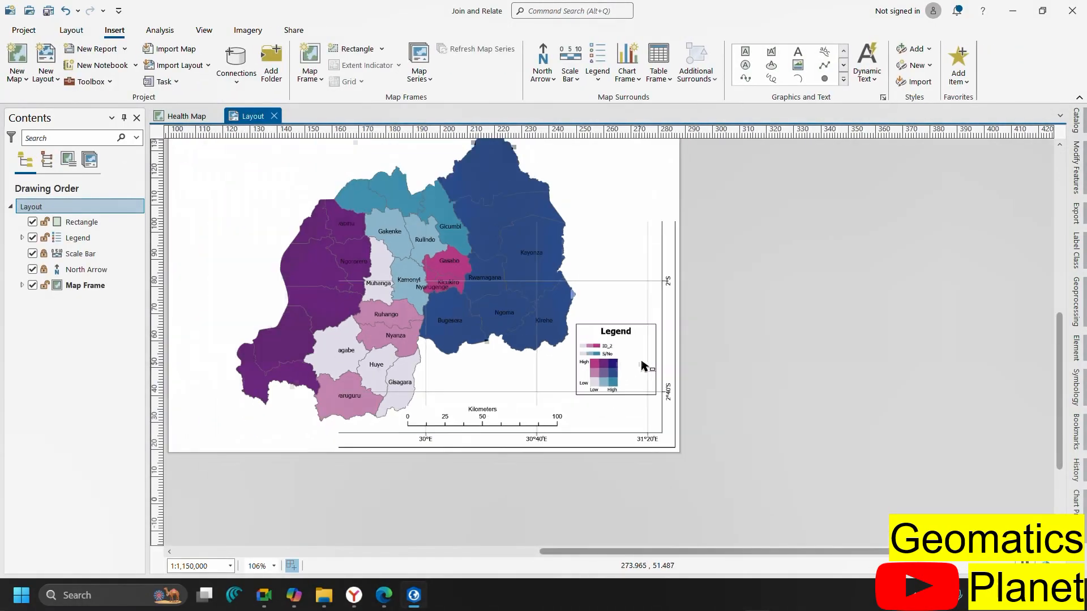
{"action": "scroll", "coordinate": [628, 367], "scroll_direction": "down", "scroll_amount": 1}
{"action": "scroll", "coordinate": [576, 311], "scroll_direction": "up", "scroll_amount": 2}
{"action": "scroll", "coordinate": [617, 309], "scroll_direction": "down", "scroll_amount": 1}
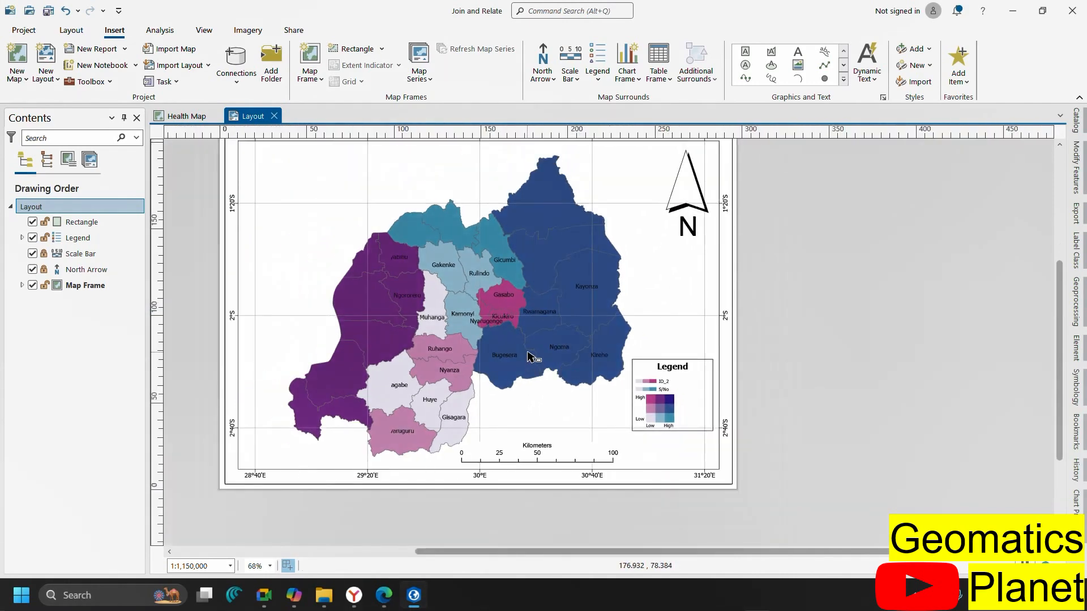
{"action": "scroll", "coordinate": [657, 419], "scroll_direction": "up", "scroll_amount": 1}
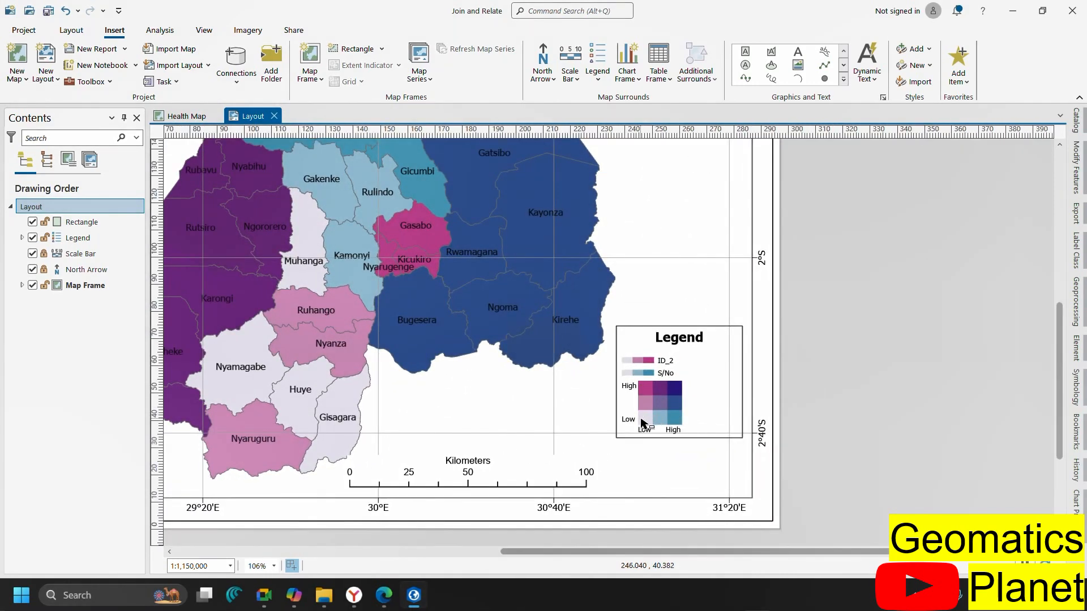
{"action": "scroll", "coordinate": [702, 417], "scroll_direction": "down", "scroll_amount": 2}
{"action": "scroll", "coordinate": [701, 419], "scroll_direction": "up", "scroll_amount": 1}
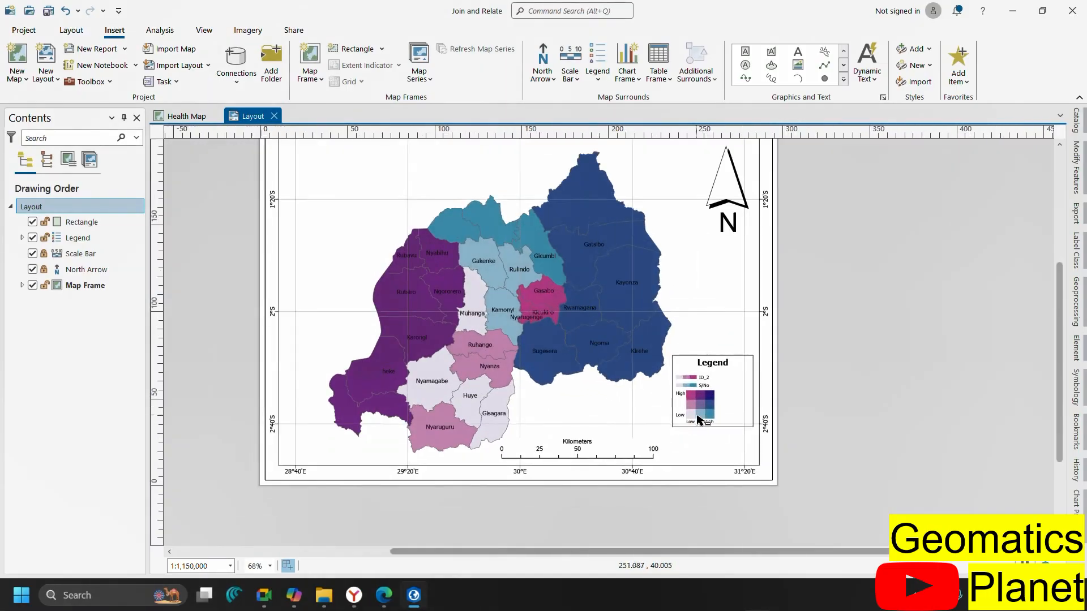
{"action": "scroll", "coordinate": [700, 419], "scroll_direction": "up", "scroll_amount": 1}
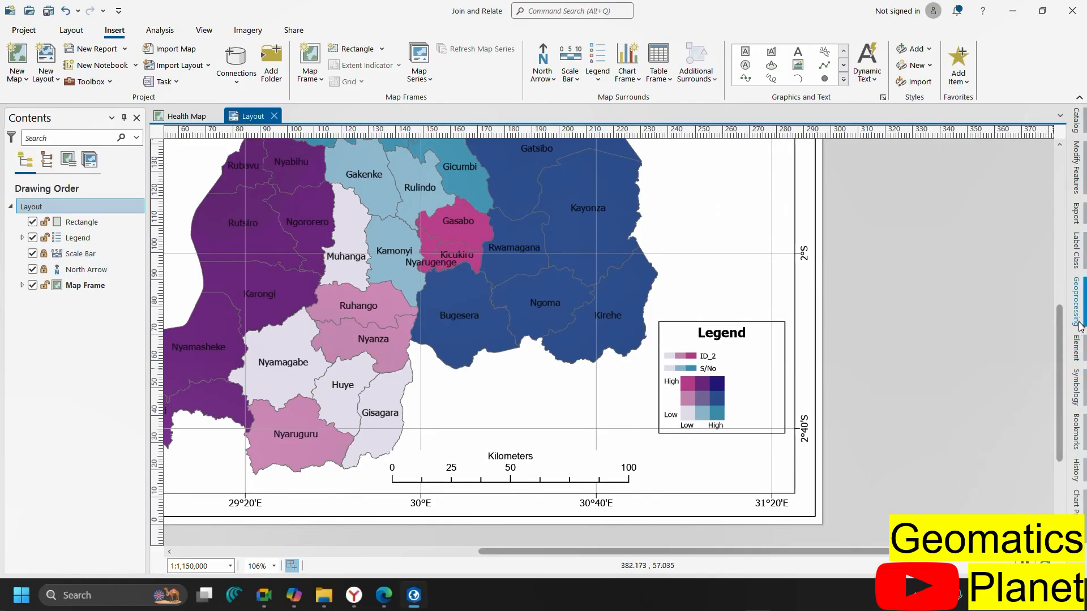
Open the symbology settings of the RWA_adm2 layer within the layout's Health Map frame
{"action": "left_click", "coordinate": [1076, 387]}
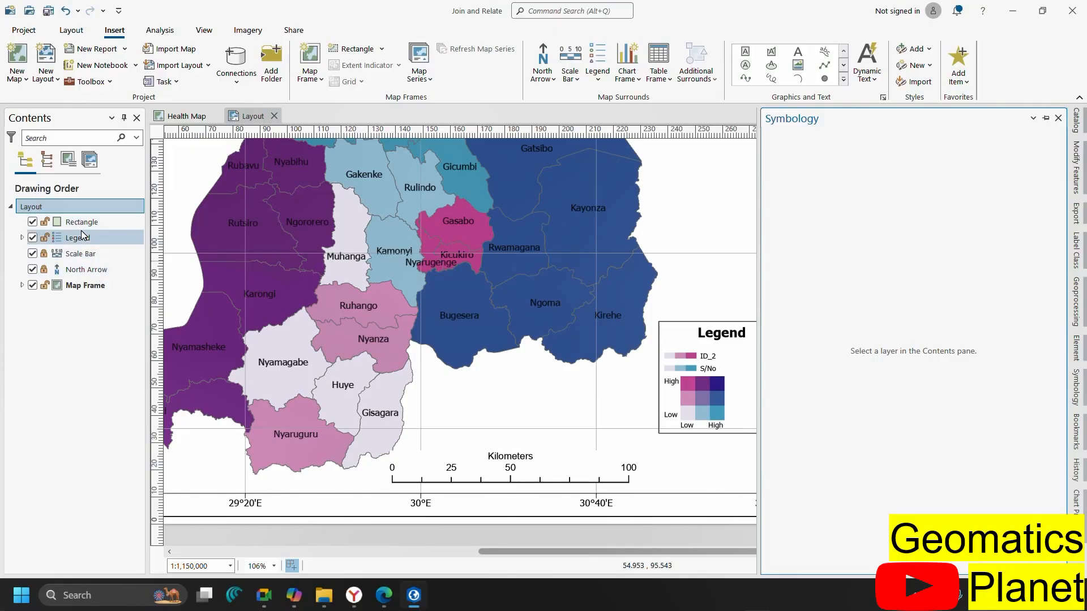
{"action": "left_click", "coordinate": [22, 286]}
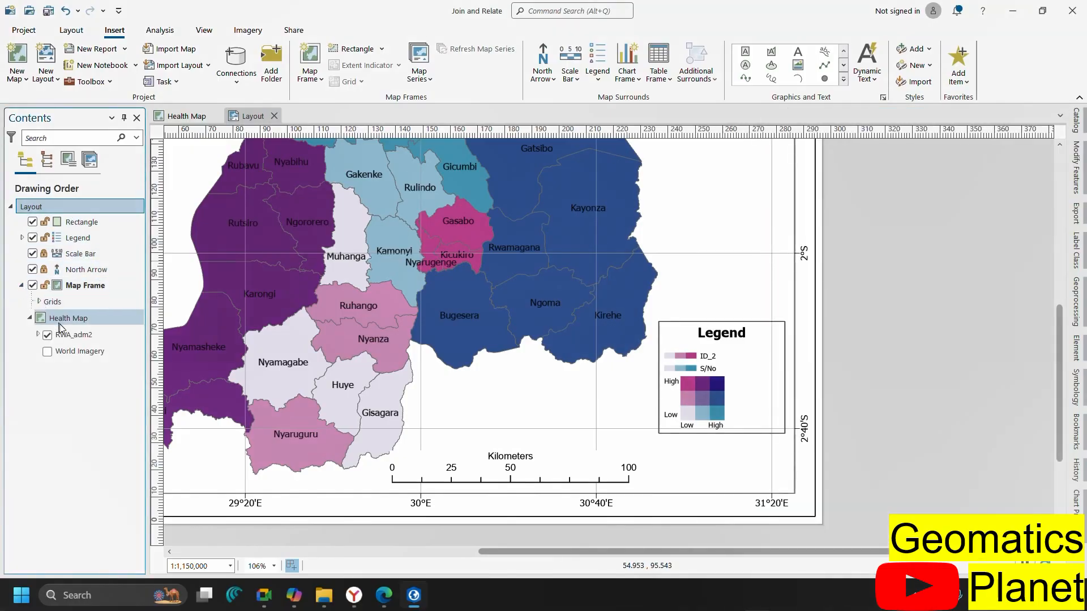
{"action": "left_click", "coordinate": [73, 335]}
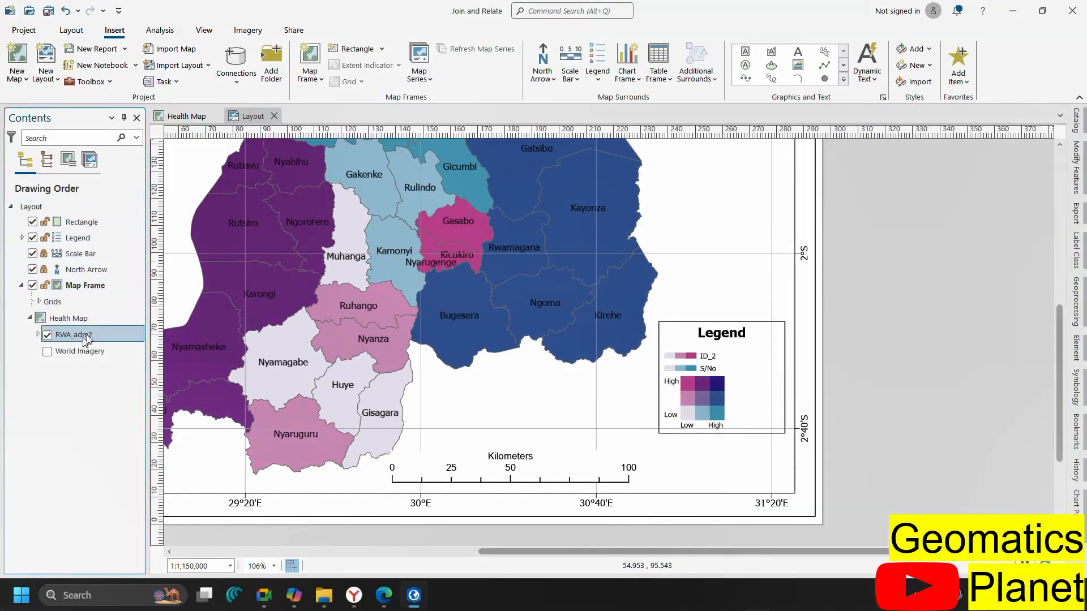
{"action": "left_click", "coordinate": [1077, 384]}
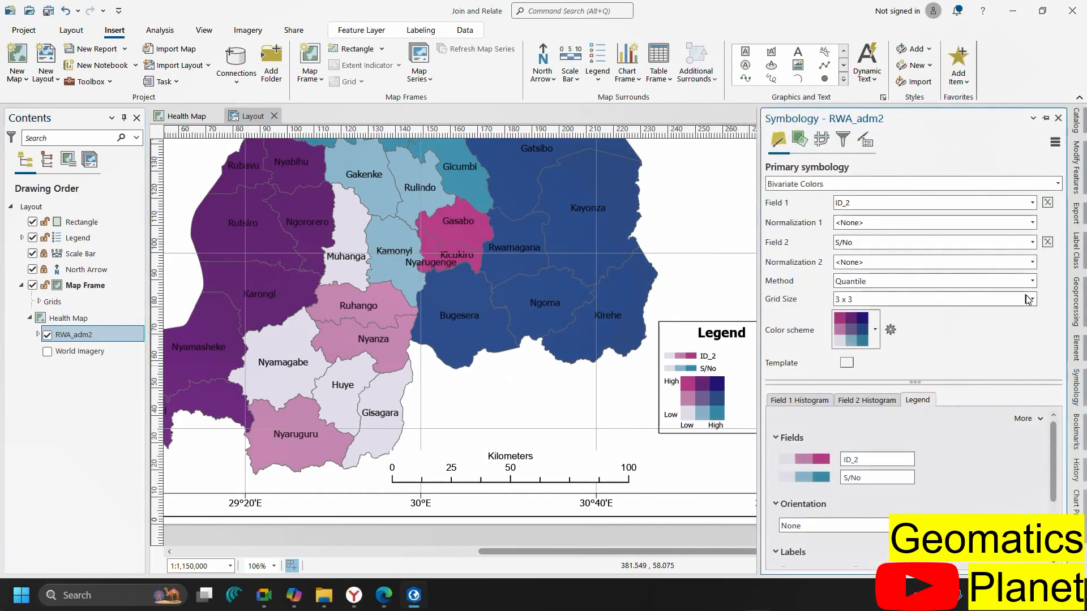
Try Maize as the normalization of field 1 with Cereals as field 2, and reset the normalization to none
{"action": "left_click", "coordinate": [1029, 223]}
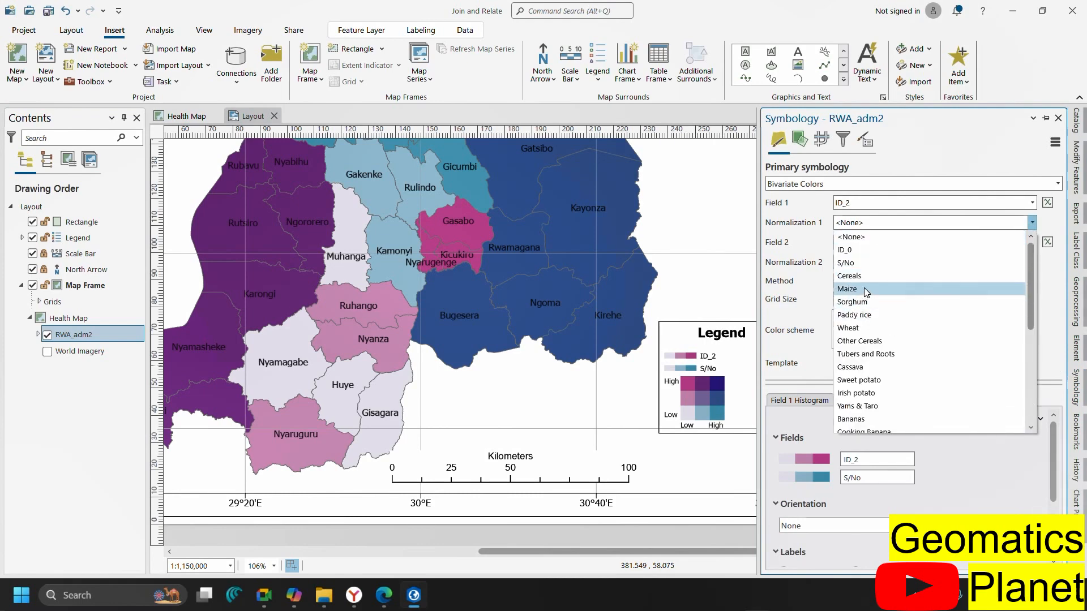
{"action": "left_click", "coordinate": [864, 289]}
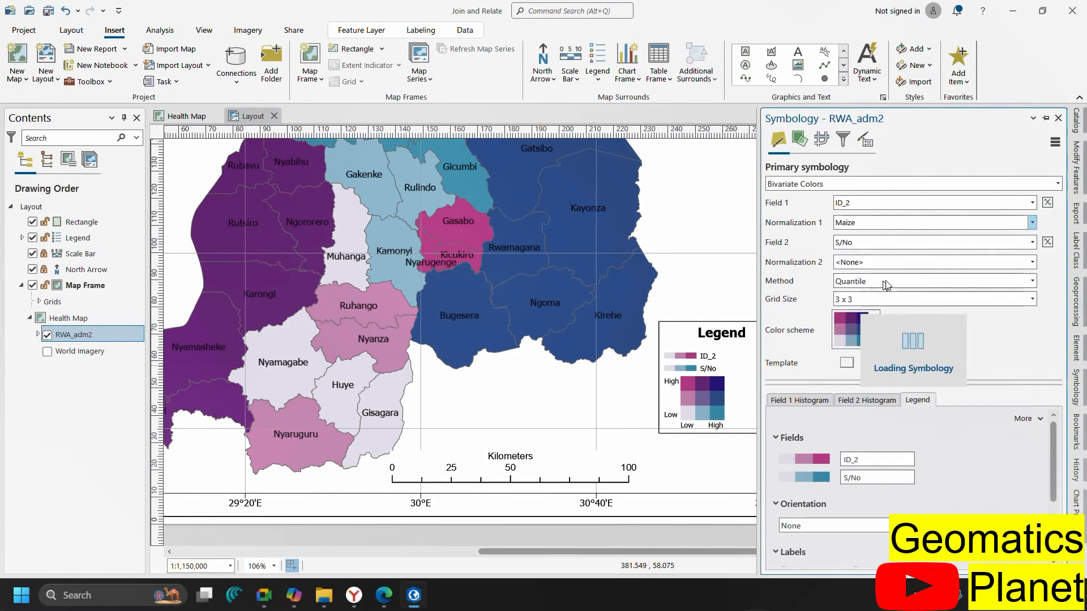
{"action": "left_click", "coordinate": [1033, 244]}
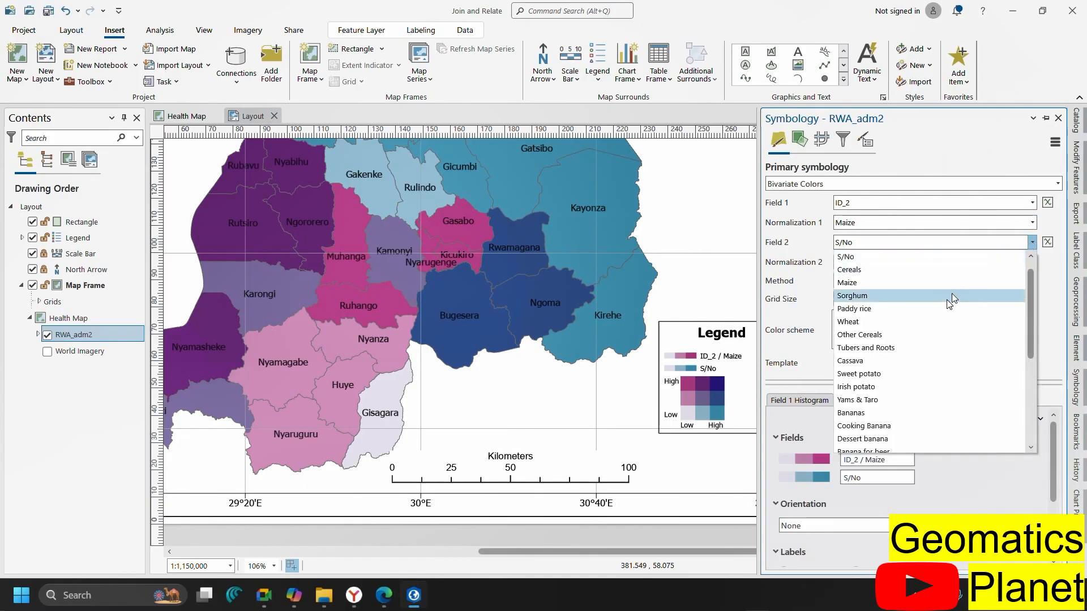
{"action": "left_click", "coordinate": [871, 270]}
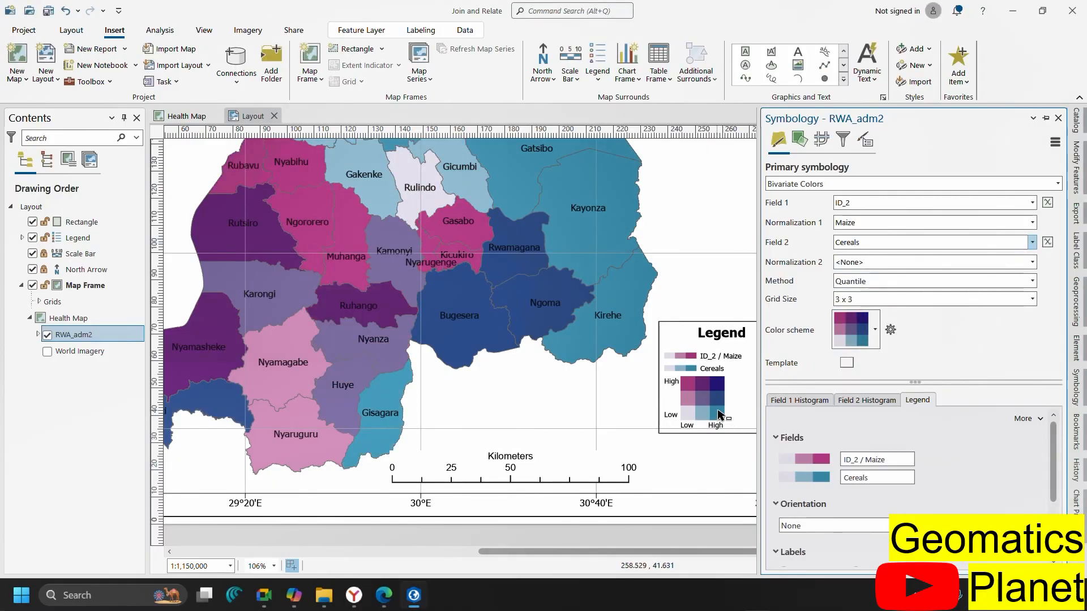
{"action": "left_click", "coordinate": [1032, 222]}
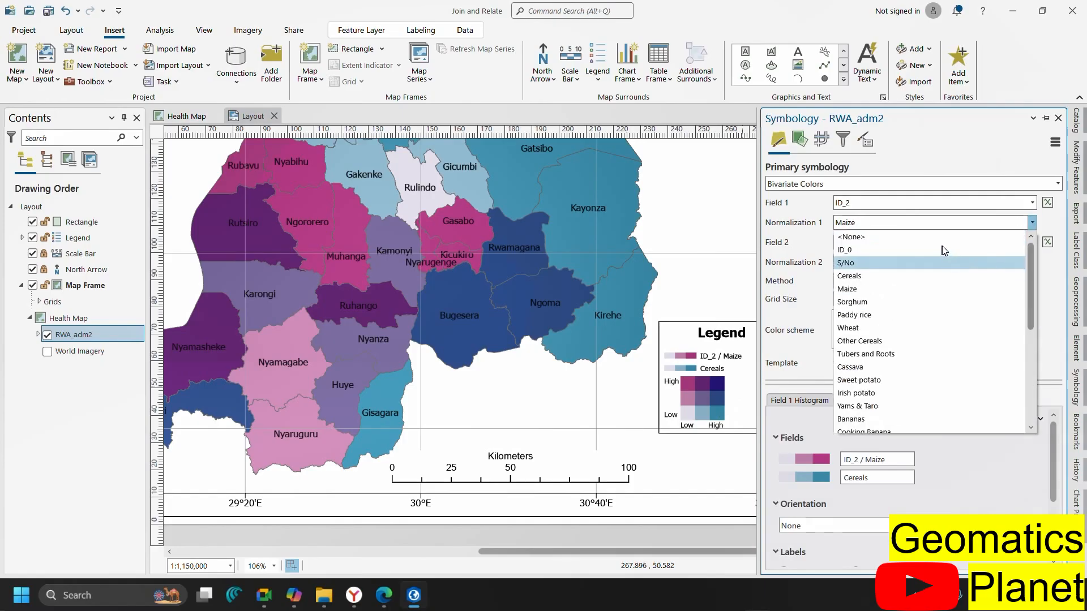
{"action": "left_click", "coordinate": [942, 237]}
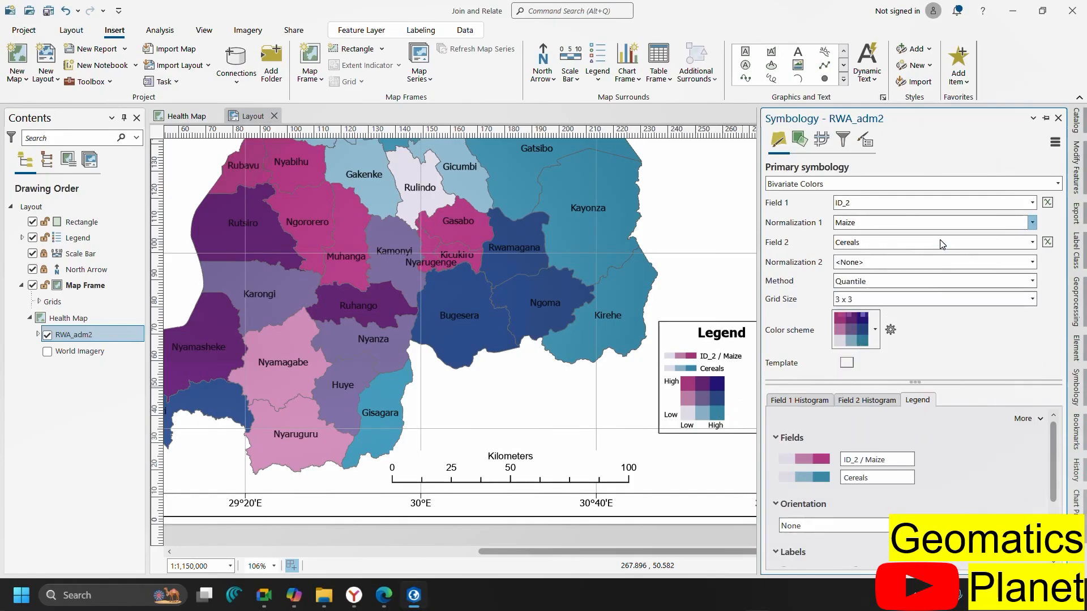
Set the bivariate color fields to Maize as field 1 and Sorghum as field 2
{"action": "left_click", "coordinate": [1030, 204]}
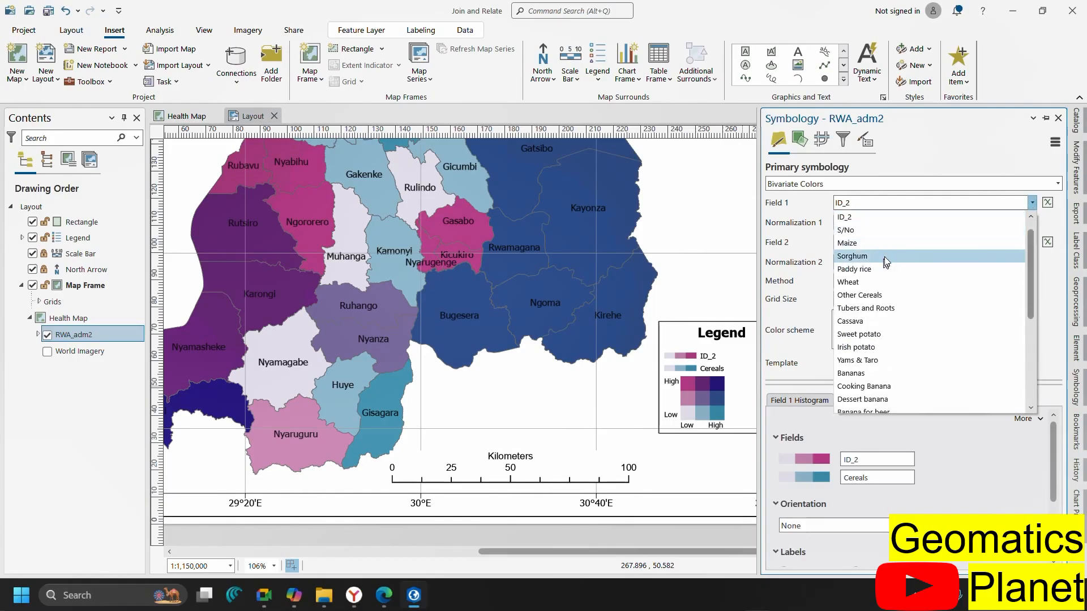
{"action": "left_click", "coordinate": [883, 243]}
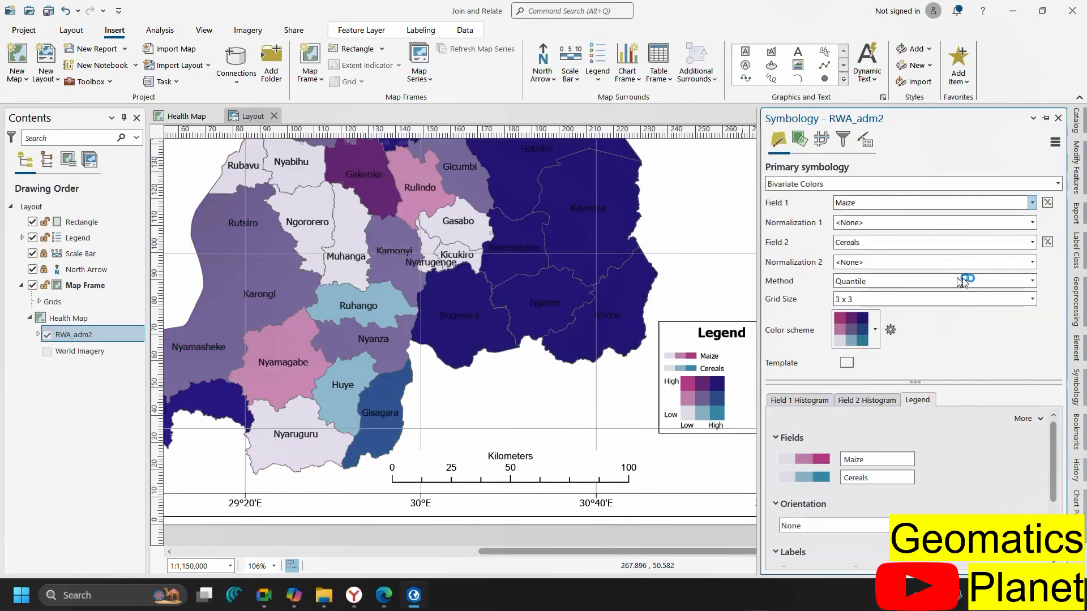
{"action": "left_click", "coordinate": [1032, 243]}
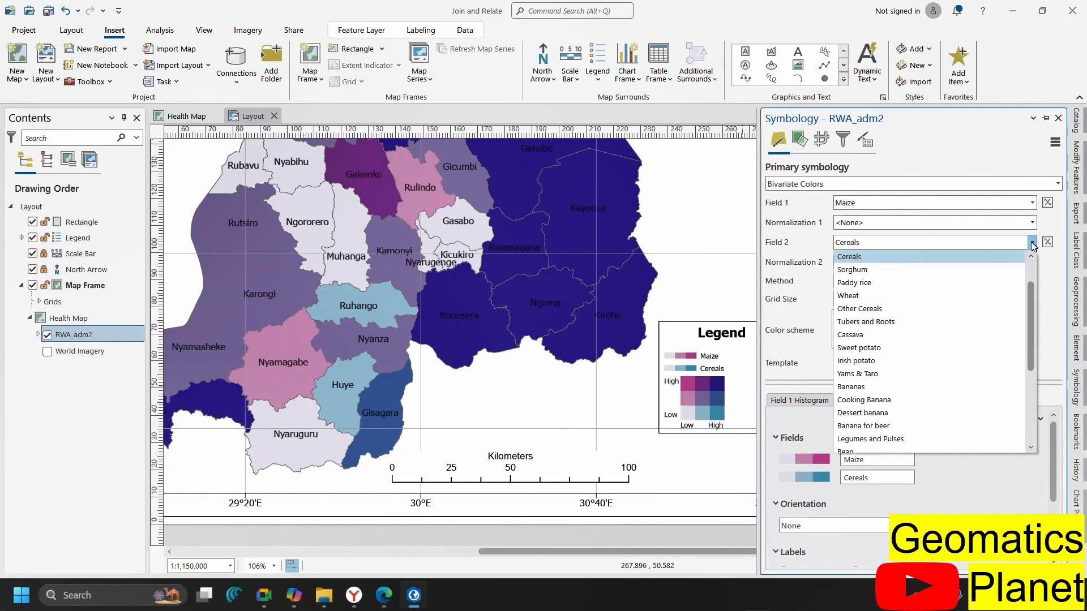
{"action": "left_click", "coordinate": [937, 269]}
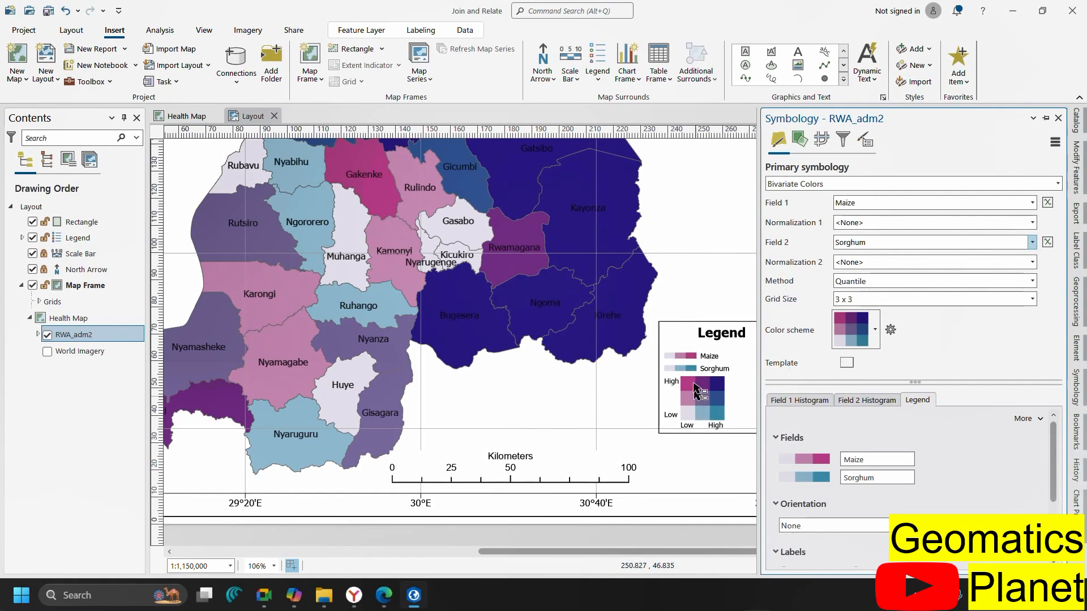
{"action": "scroll", "coordinate": [701, 409], "scroll_direction": "down", "scroll_amount": 2}
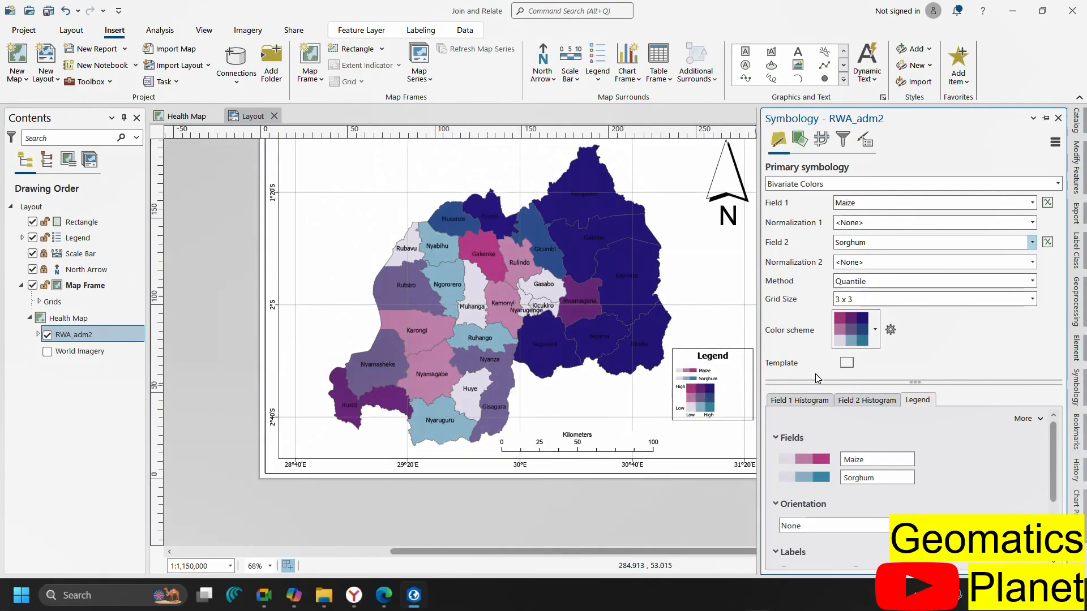
Try a 2 x 2 grid size for the bivariate colors, and set it to 4 x 4
{"action": "left_click", "coordinate": [1032, 300]}
{"action": "left_click", "coordinate": [1007, 313]}
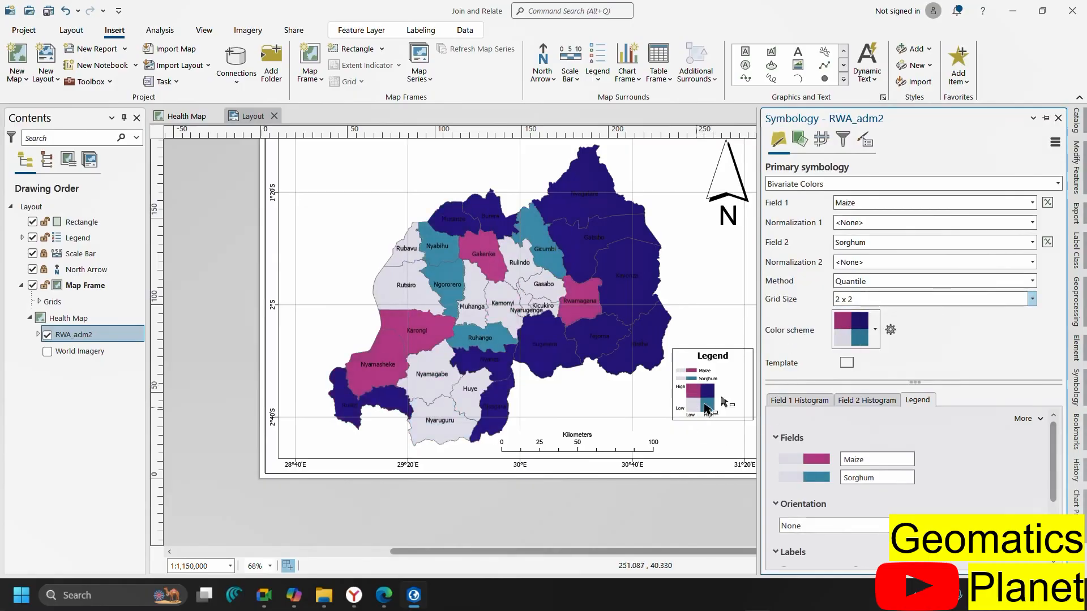
{"action": "left_click", "coordinate": [1032, 301]}
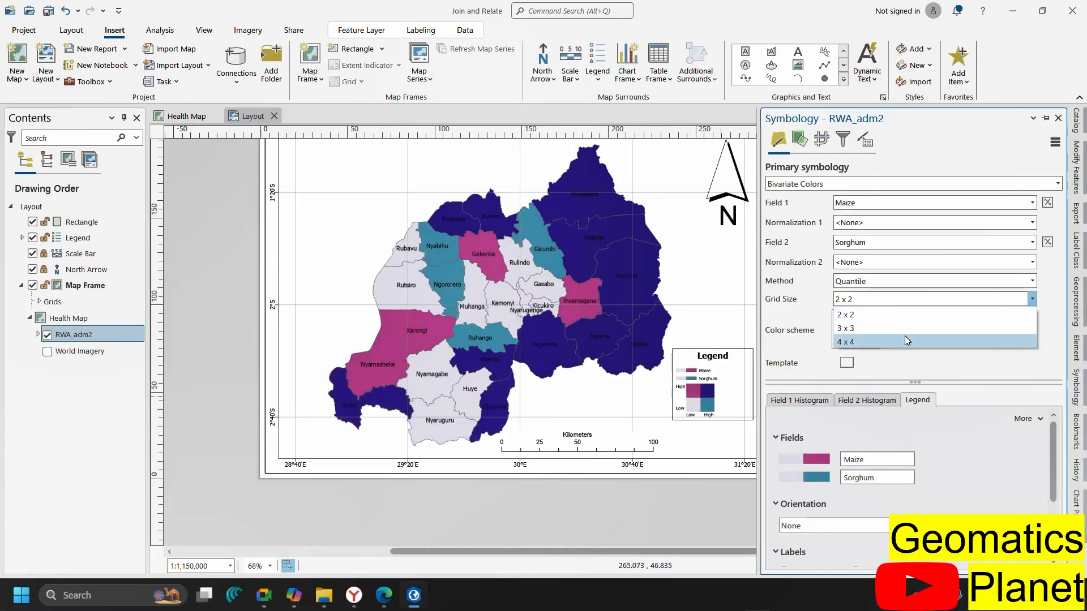
{"action": "left_click", "coordinate": [904, 338]}
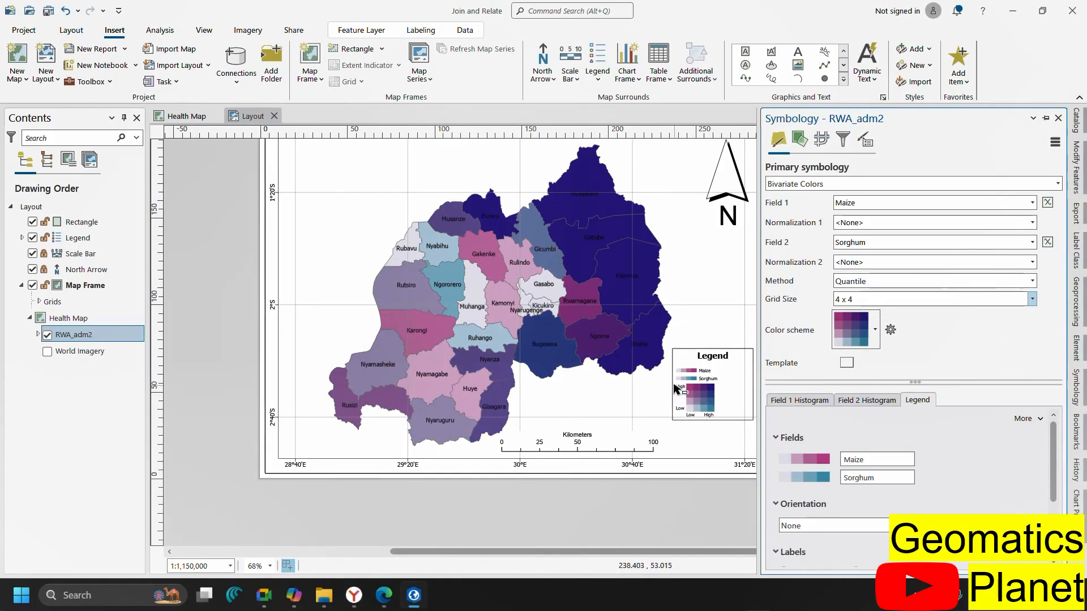
Try a green and purple 4x4 color scheme, and apply the yellow, teal and blue scheme to the districts
{"action": "left_click", "coordinate": [877, 331]}
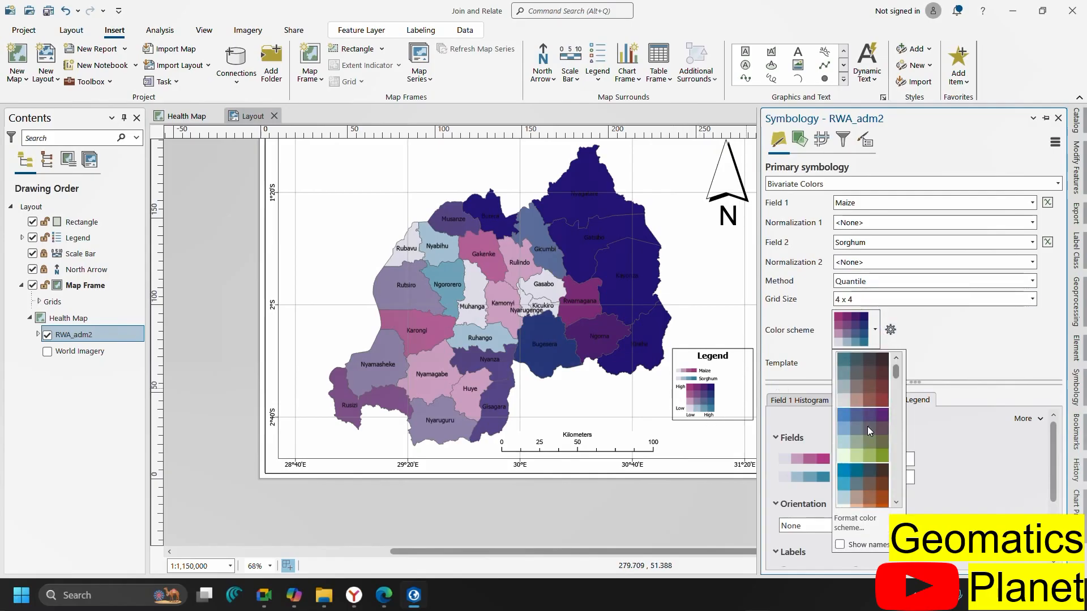
{"action": "left_click", "coordinate": [868, 426]}
{"action": "left_click", "coordinate": [874, 331]}
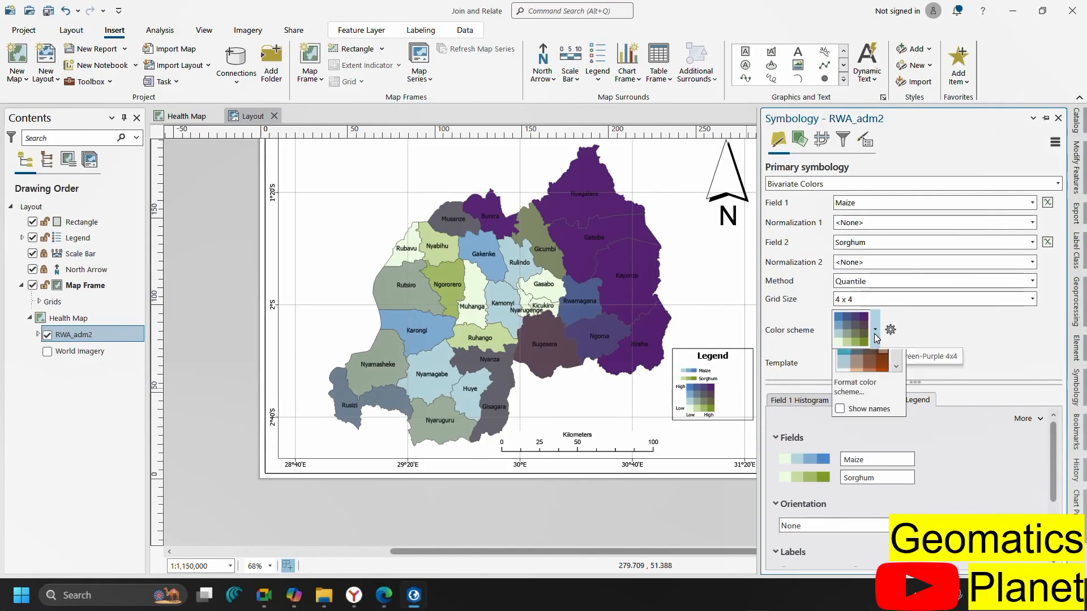
{"action": "left_click", "coordinate": [877, 423]}
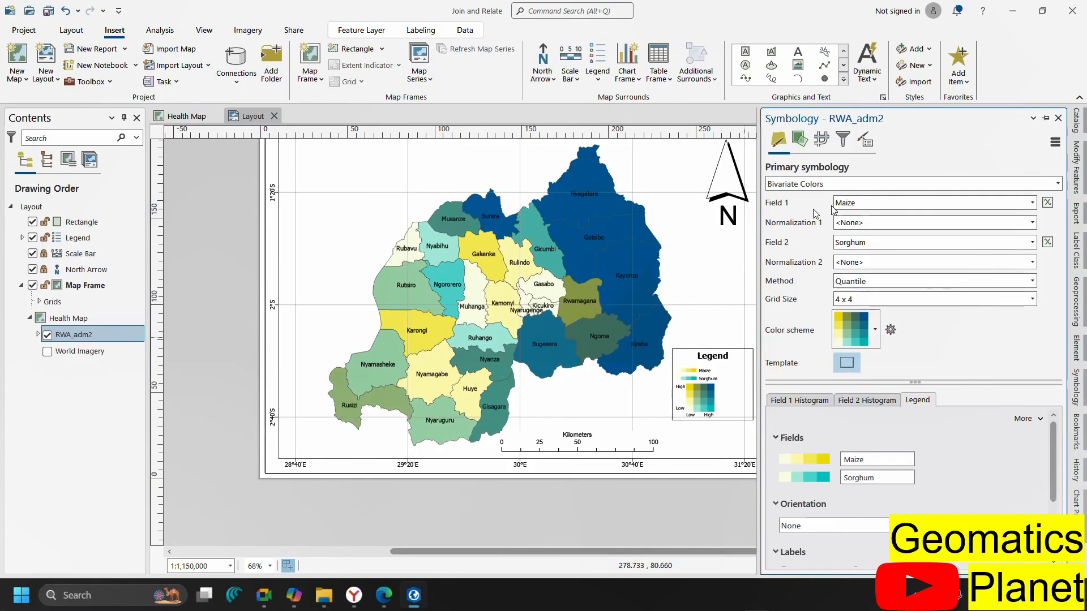
View the polygon symbol gallery for the template and the orientation options for the bivariate legend
{"action": "left_click", "coordinate": [846, 365]}
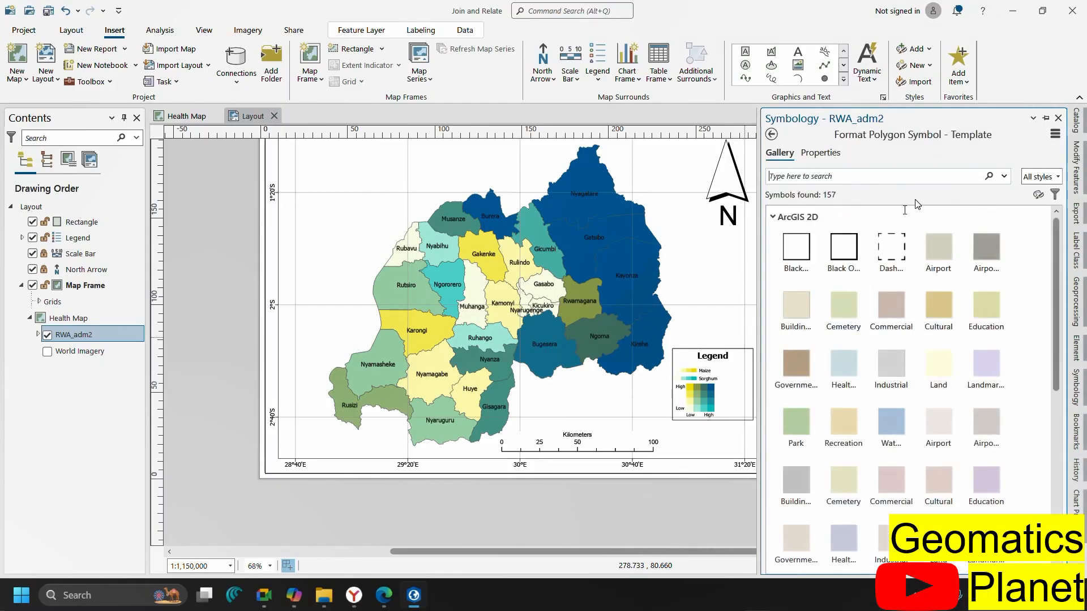
{"action": "left_click", "coordinate": [773, 134]}
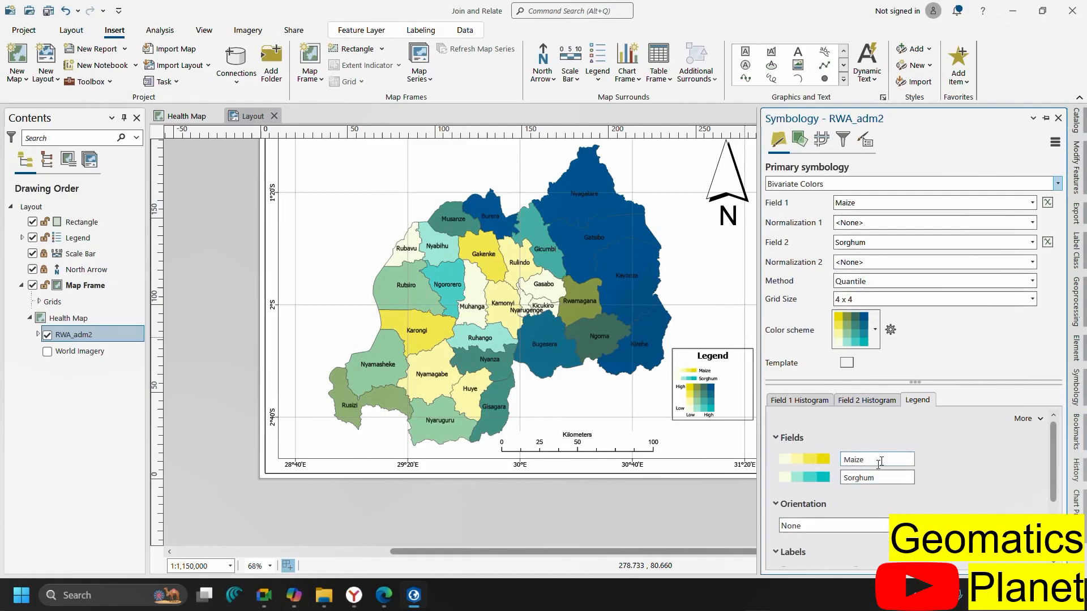
{"action": "left_click", "coordinate": [878, 525]}
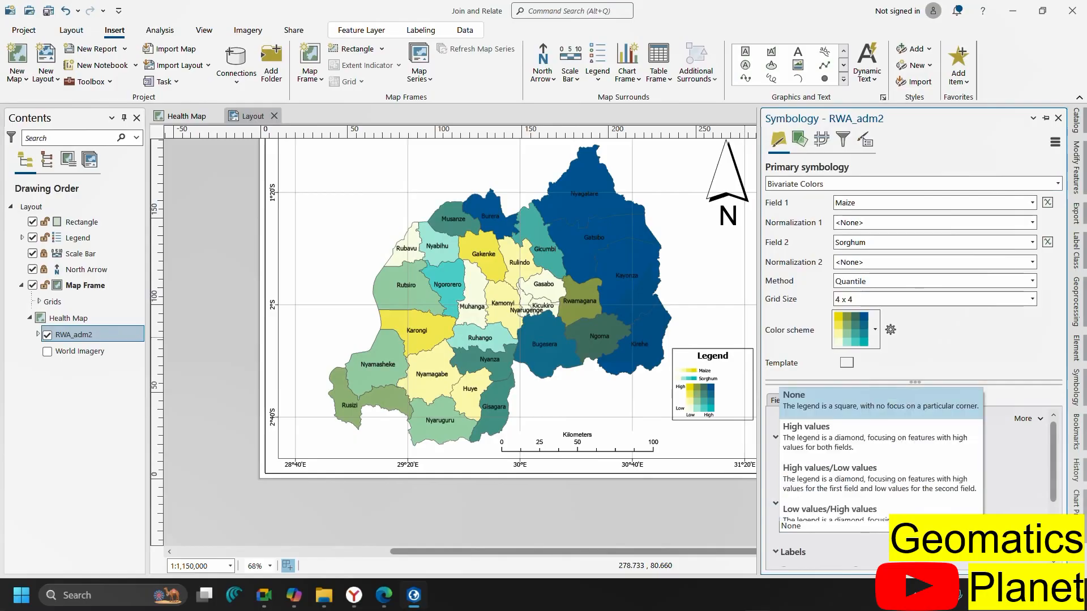
{"action": "left_click", "coordinate": [1015, 495]}
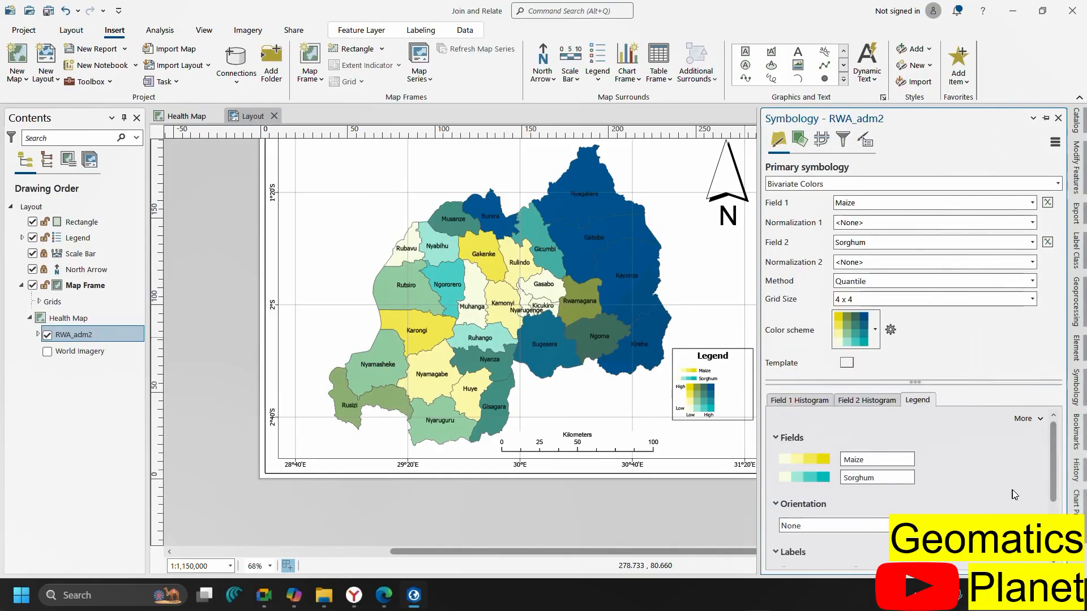
Try the High values orientation for the bivariate legend, and set the orientation to High values/Low values
{"action": "scroll", "coordinate": [835, 525], "scroll_direction": "down", "scroll_amount": 1}
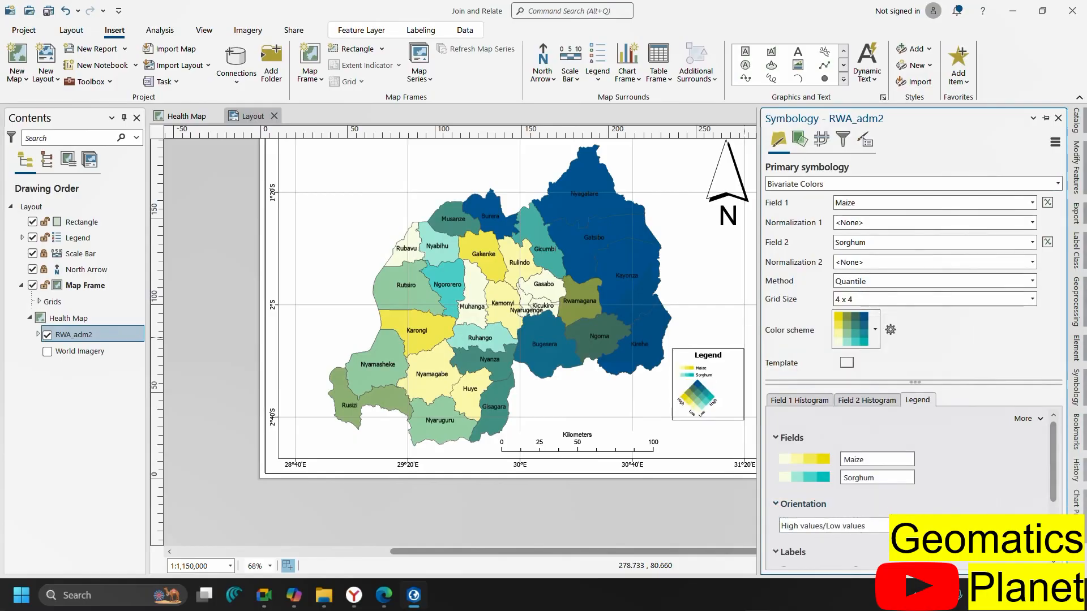
{"action": "left_click", "coordinate": [834, 526]}
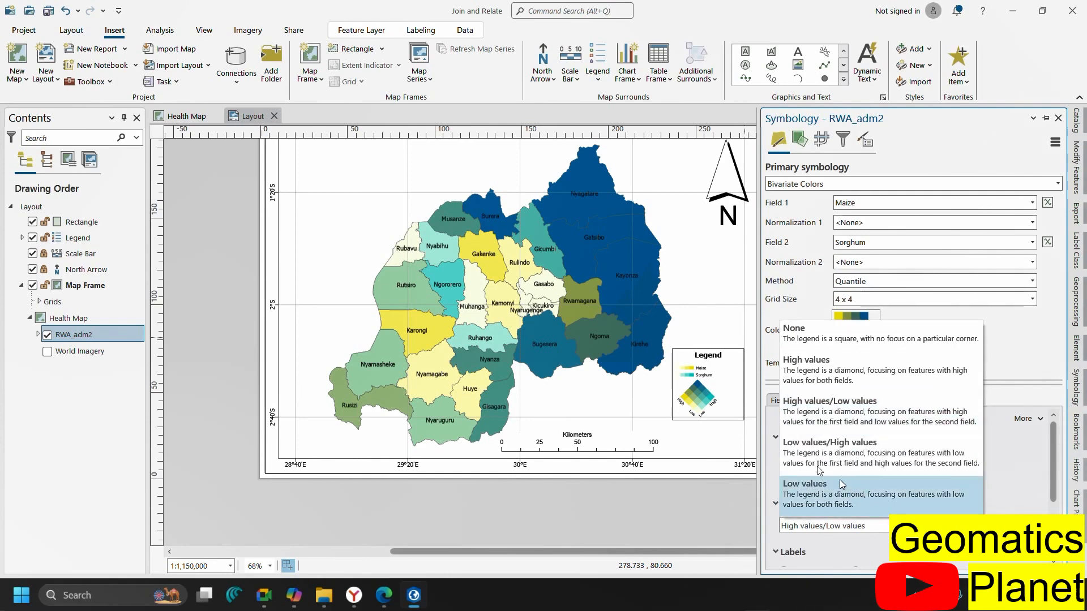
{"action": "scroll", "coordinate": [717, 410], "scroll_direction": "up", "scroll_amount": 5}
{"action": "scroll", "coordinate": [470, 362], "scroll_direction": "down", "scroll_amount": 3}
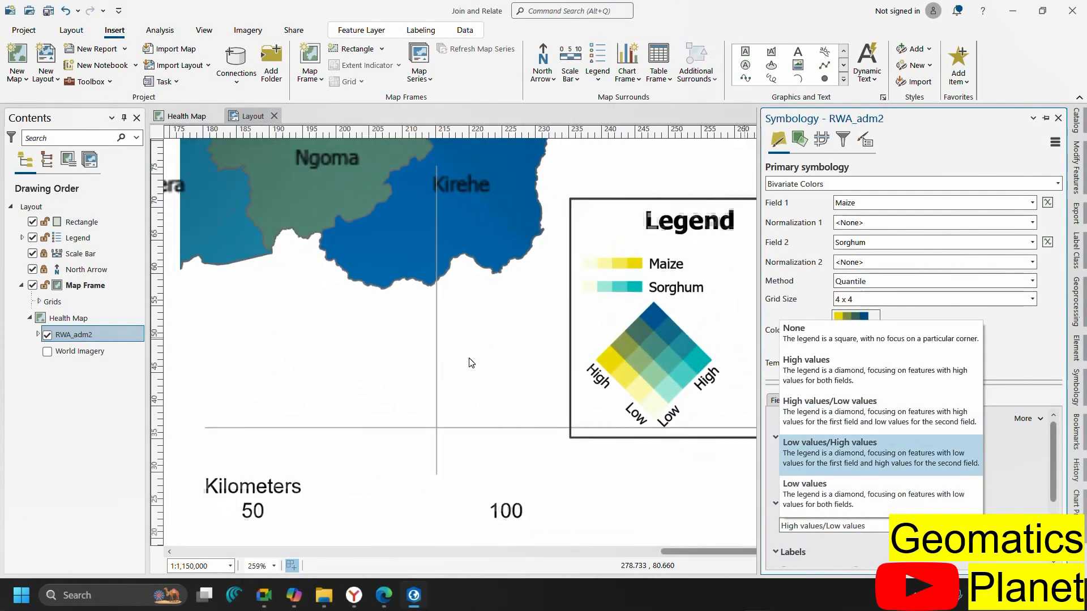
{"action": "left_click", "coordinate": [843, 372]}
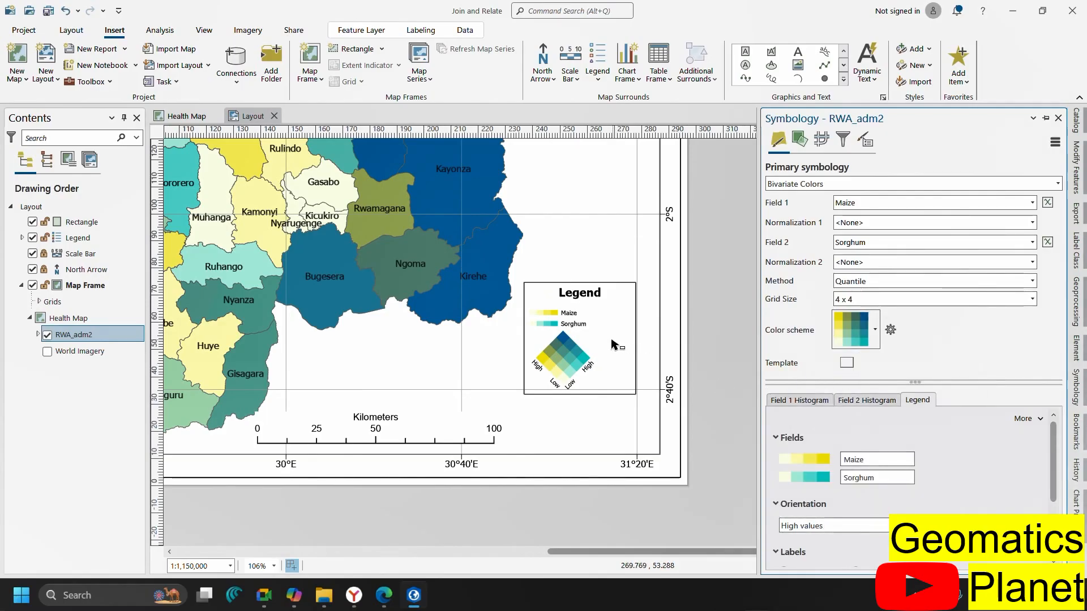
{"action": "left_click", "coordinate": [832, 525]}
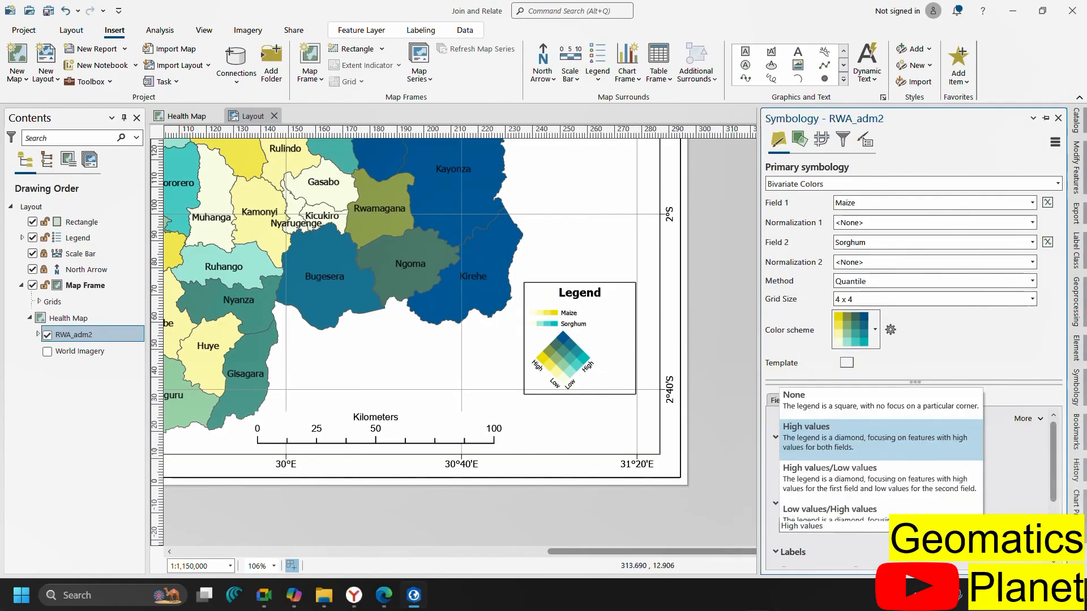
{"action": "left_click", "coordinate": [860, 405]}
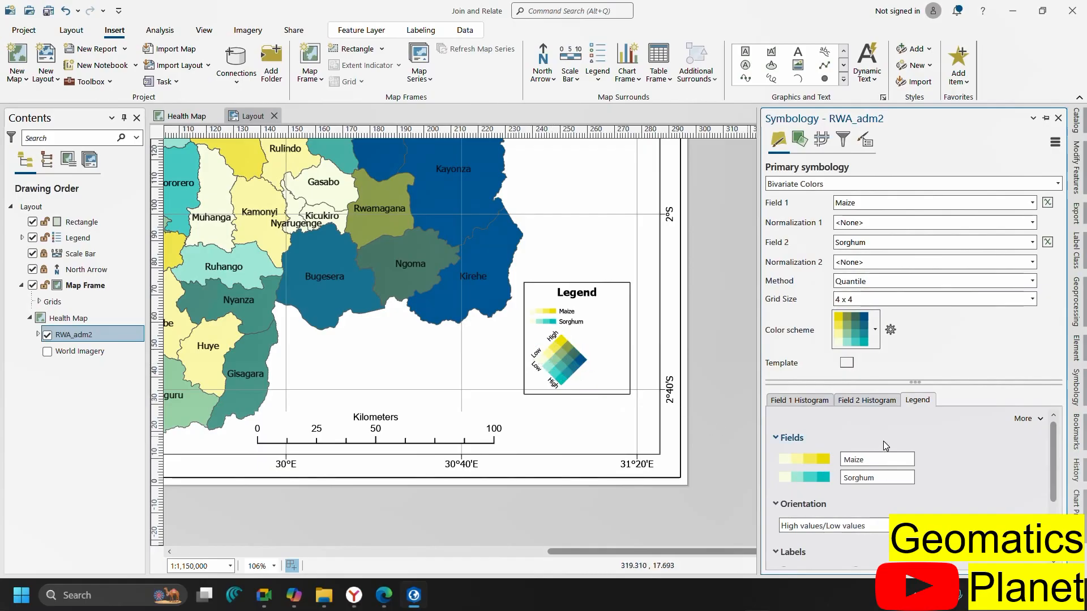
Try labeling the corners of the bivariate legend, and switch back to labeling its sides
{"action": "scroll", "coordinate": [883, 440], "scroll_direction": "down", "scroll_amount": 1}
{"action": "scroll", "coordinate": [949, 467], "scroll_direction": "up", "scroll_amount": 1}
{"action": "scroll", "coordinate": [965, 464], "scroll_direction": "down", "scroll_amount": 2}
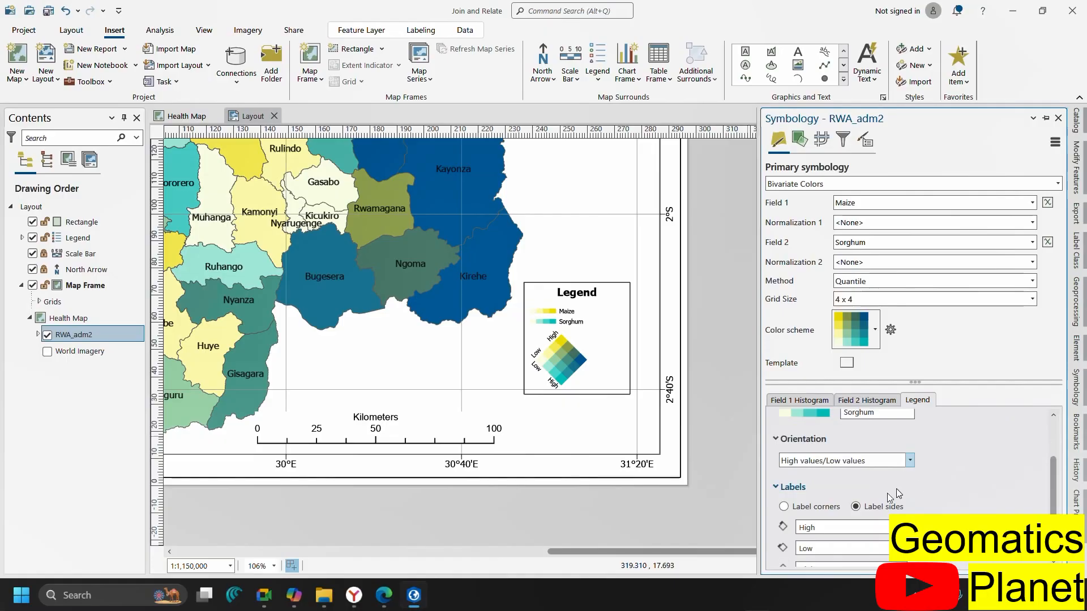
{"action": "left_click", "coordinate": [821, 507]}
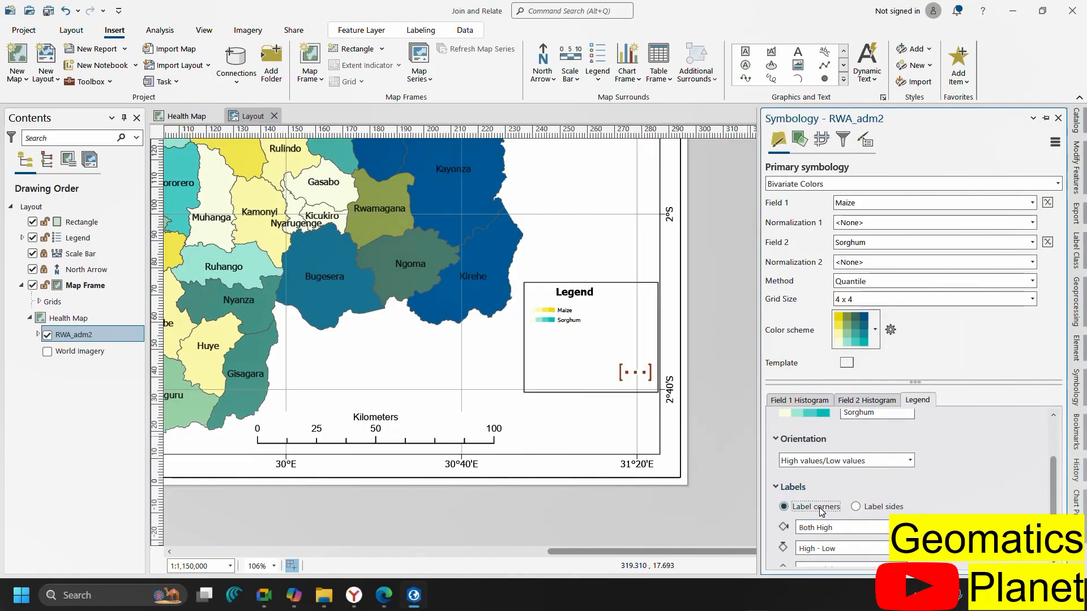
{"action": "left_click", "coordinate": [881, 507]}
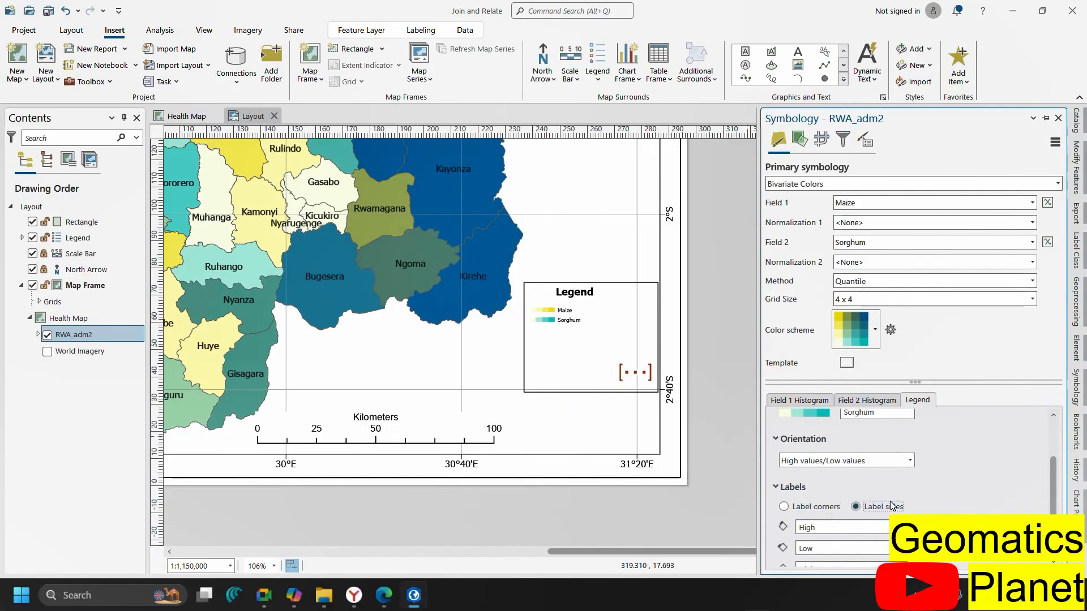
{"action": "scroll", "coordinate": [931, 494], "scroll_direction": "down", "scroll_amount": 1}
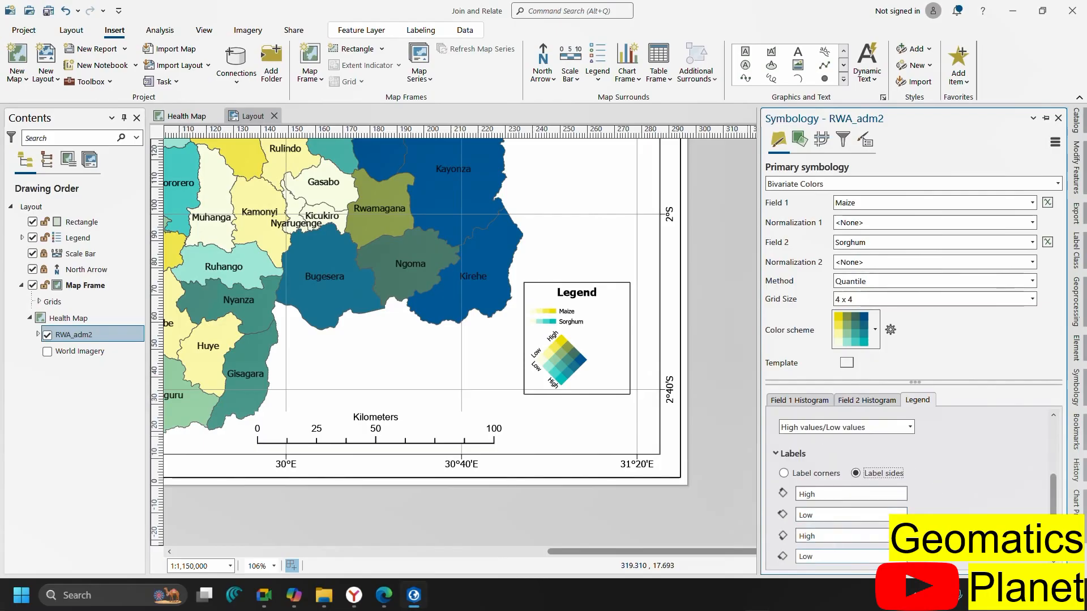
Try the None orientation for the bivariate legend, and switch back to High values/Low values
{"action": "left_click", "coordinate": [832, 496]}
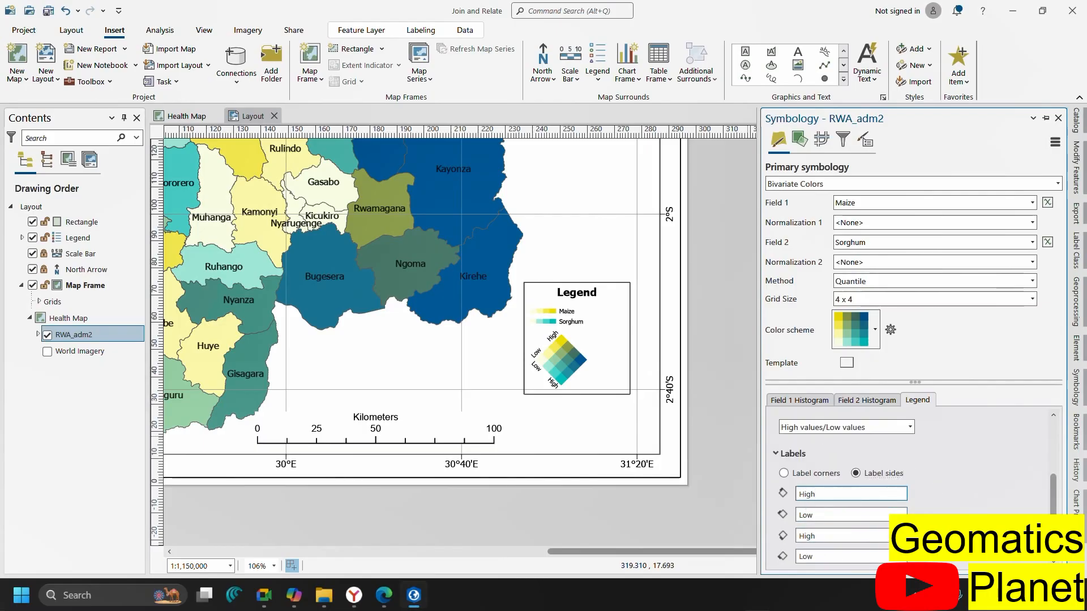
{"action": "scroll", "coordinate": [900, 452], "scroll_direction": "up", "scroll_amount": 1}
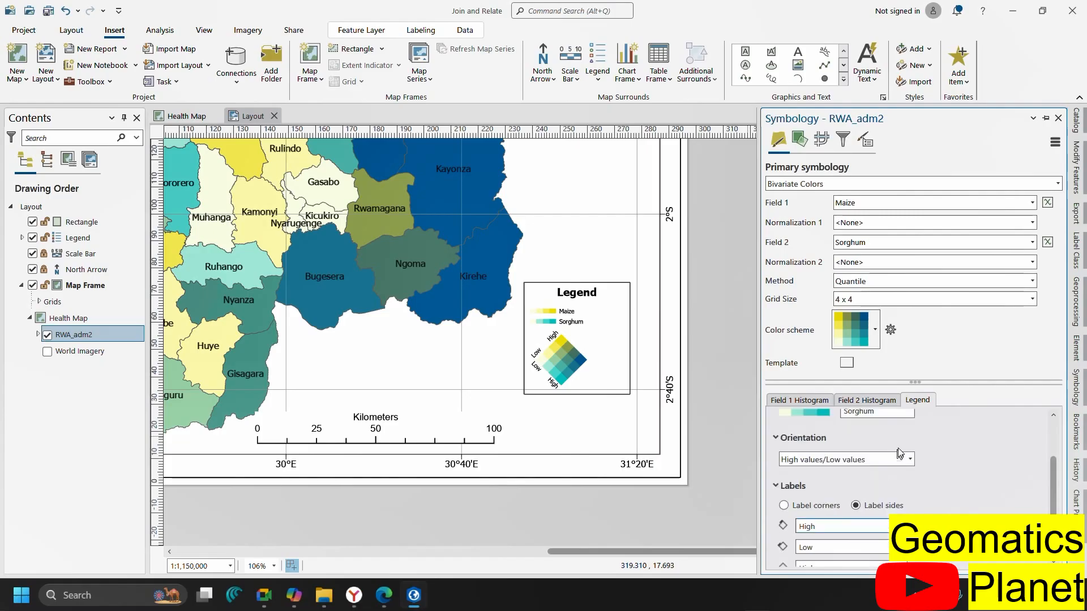
{"action": "scroll", "coordinate": [906, 469], "scroll_direction": "up", "scroll_amount": 1}
{"action": "left_click", "coordinate": [894, 492]}
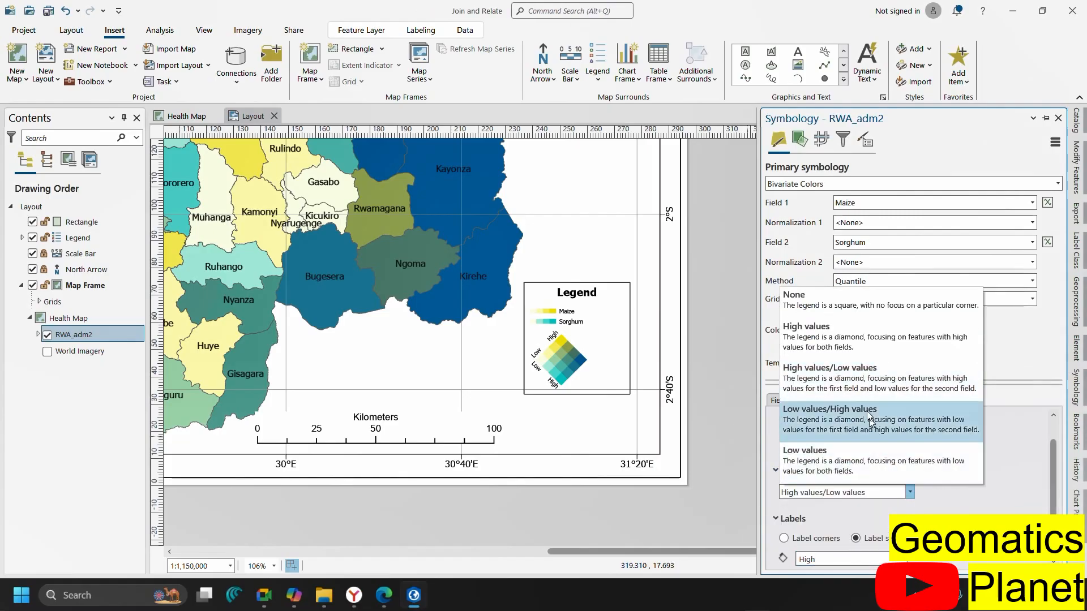
{"action": "left_click", "coordinate": [826, 300]}
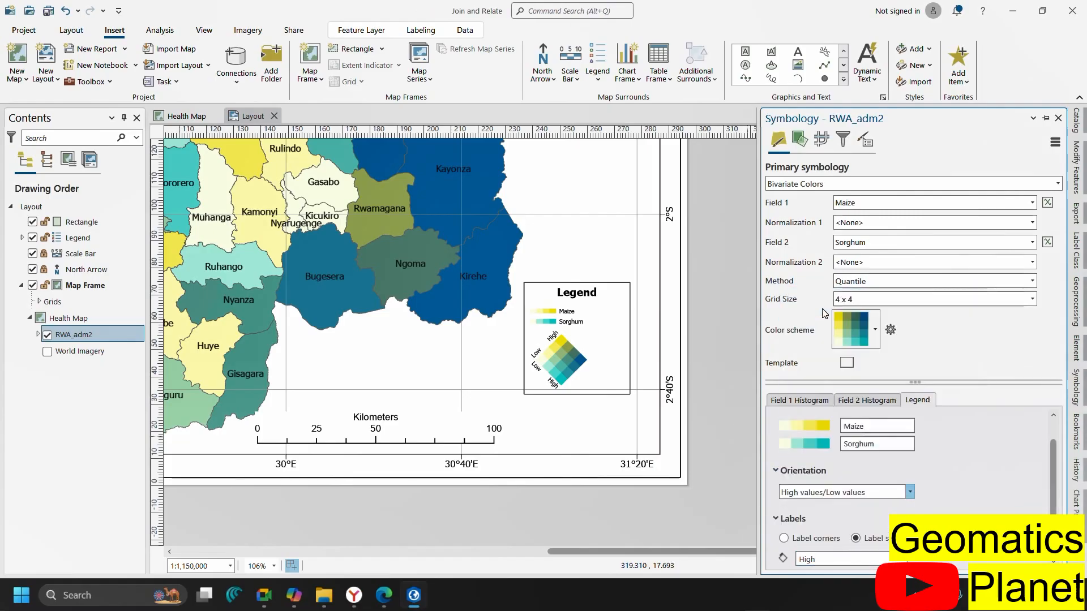
{"action": "left_click", "coordinate": [909, 494]}
{"action": "left_click", "coordinate": [872, 375]}
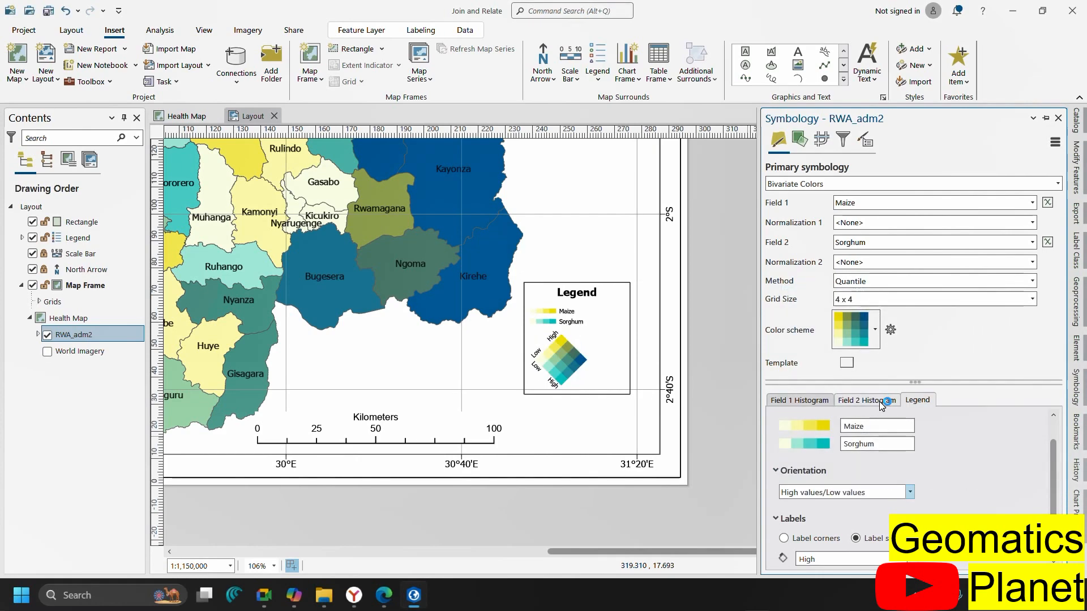
Try the Low values orientation for the bivariate legend, and restore the High values/Low values orientation
{"action": "left_click", "coordinate": [903, 494]}
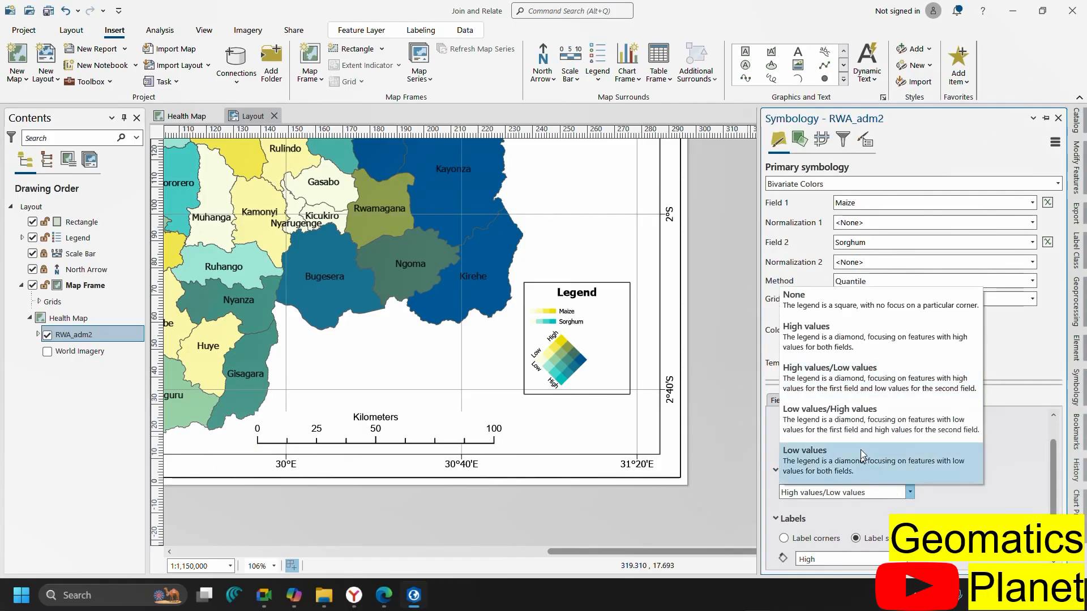
{"action": "left_click", "coordinate": [855, 454]}
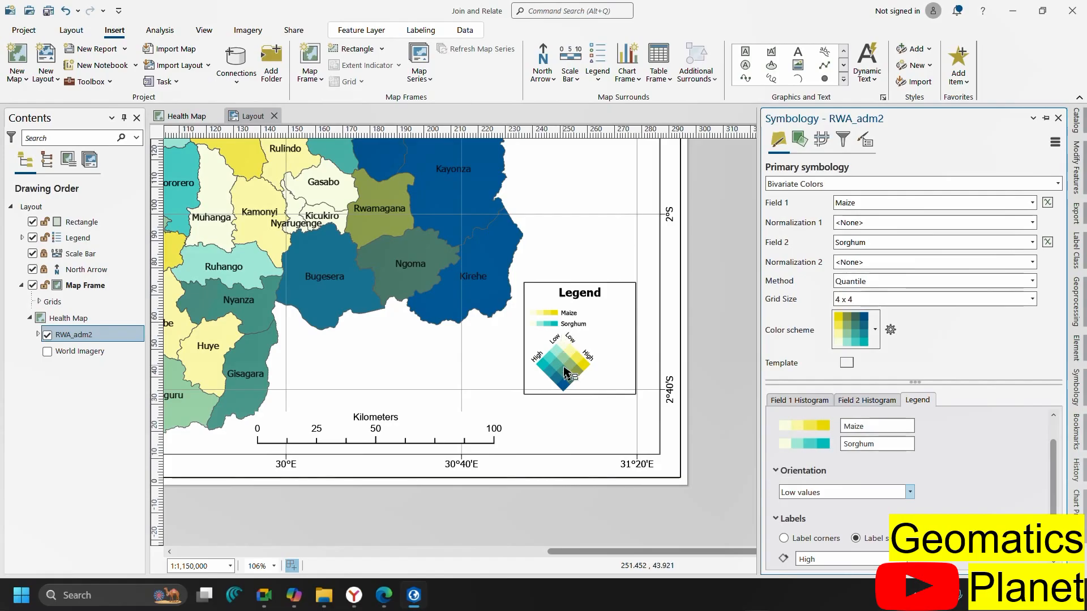
{"action": "left_click", "coordinate": [908, 492]}
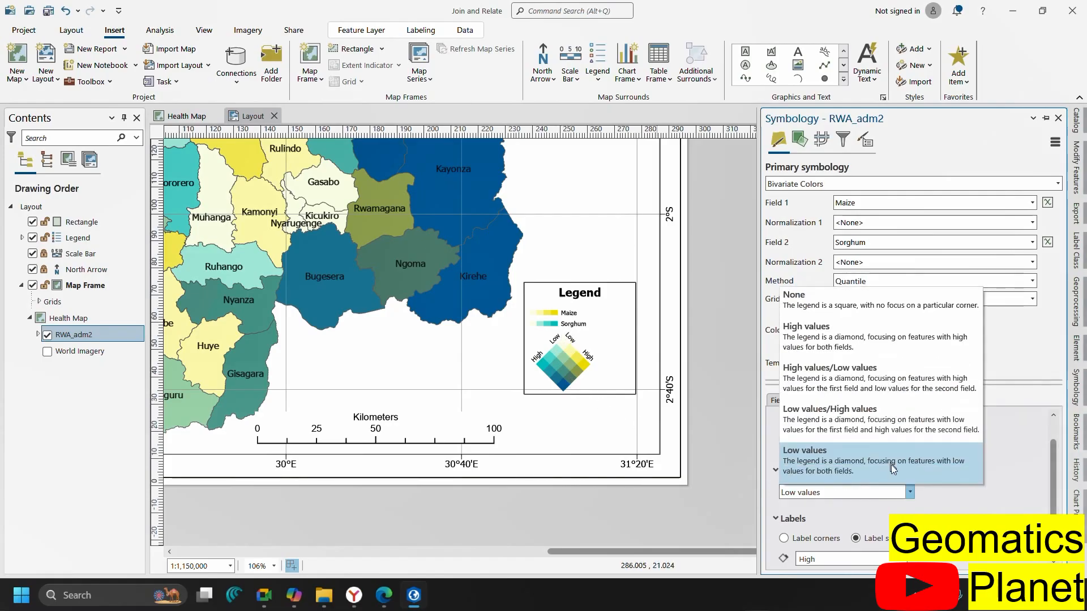
{"action": "left_click", "coordinate": [874, 382]}
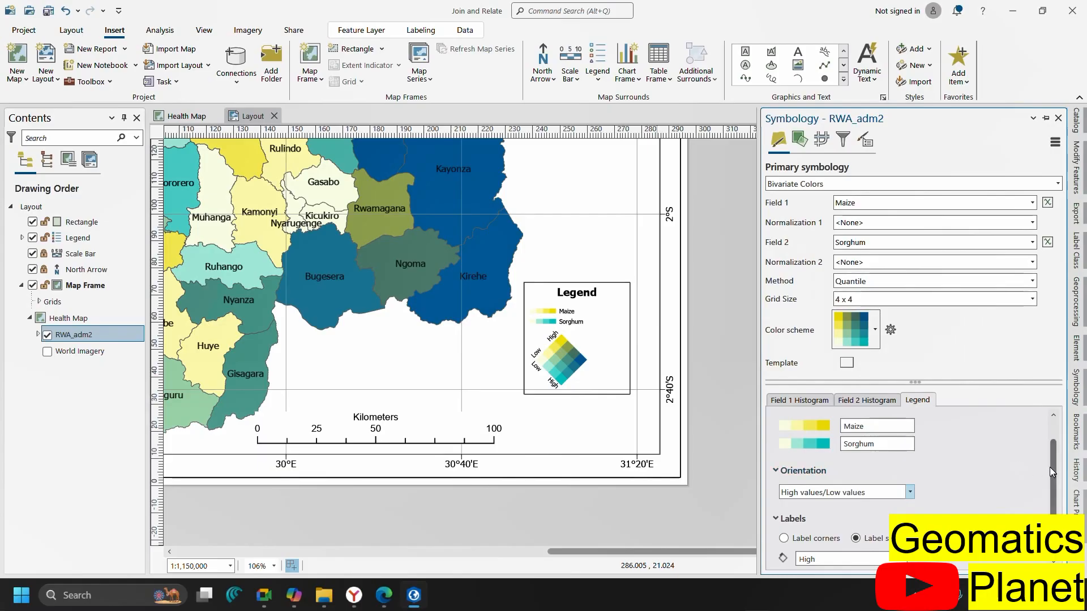
Examine the histograms of the Maize and Sorghum fields, and return to the bivariate legend settings
{"action": "left_click", "coordinate": [810, 400]}
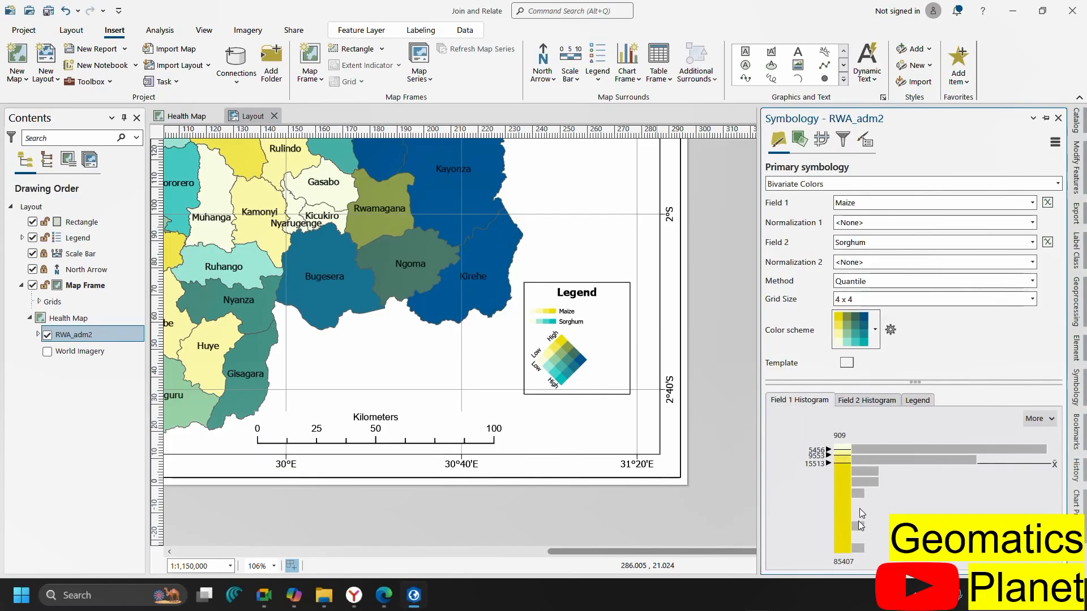
{"action": "left_click", "coordinate": [847, 401]}
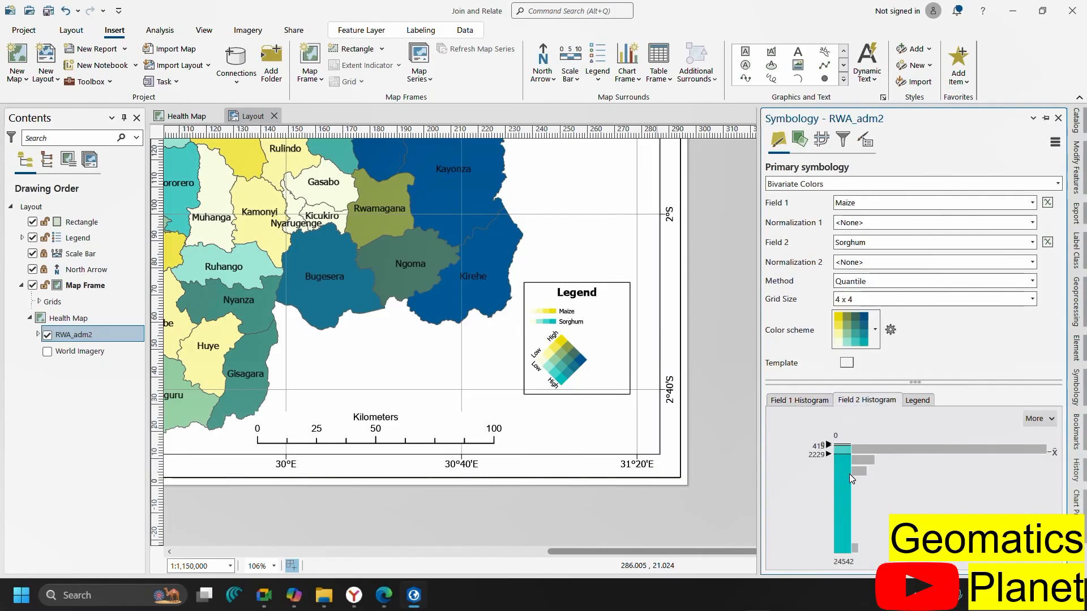
{"action": "left_click", "coordinate": [917, 401]}
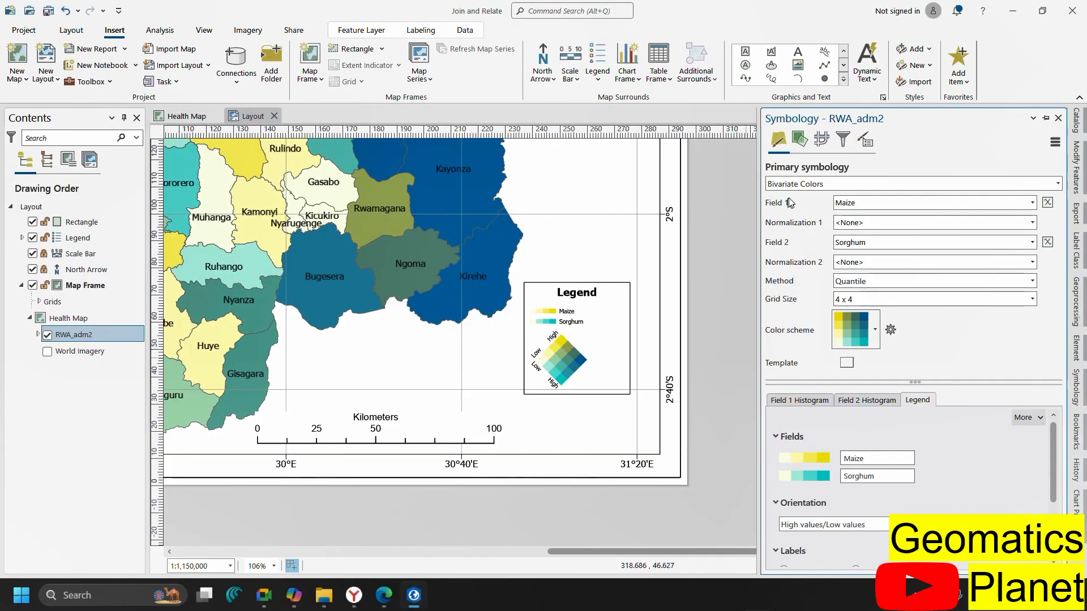
{"action": "scroll", "coordinate": [617, 390], "scroll_direction": "down", "scroll_amount": 2}
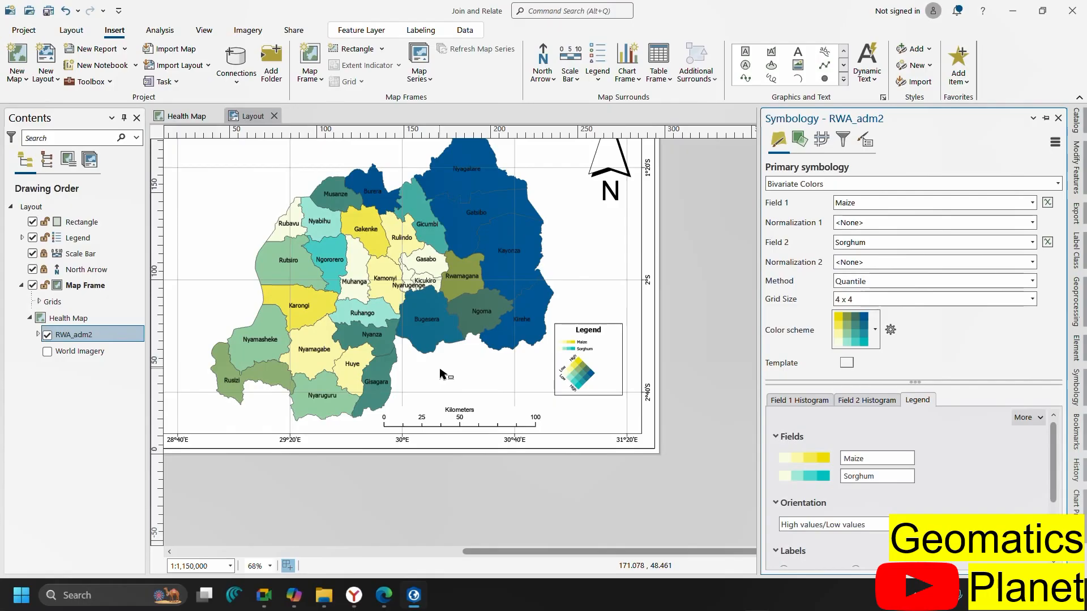
{"action": "left_click", "coordinate": [1041, 417]}
{"action": "left_click", "coordinate": [912, 427]}
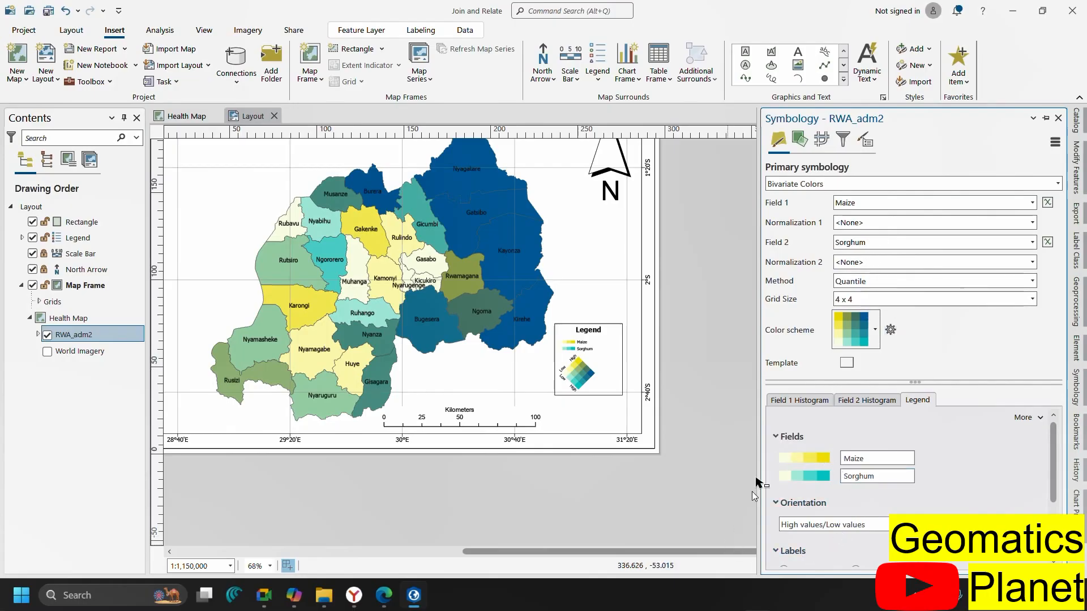
Try symbolizing the districts with Unclassed Colors based on the Maize field
{"action": "left_click", "coordinate": [861, 184]}
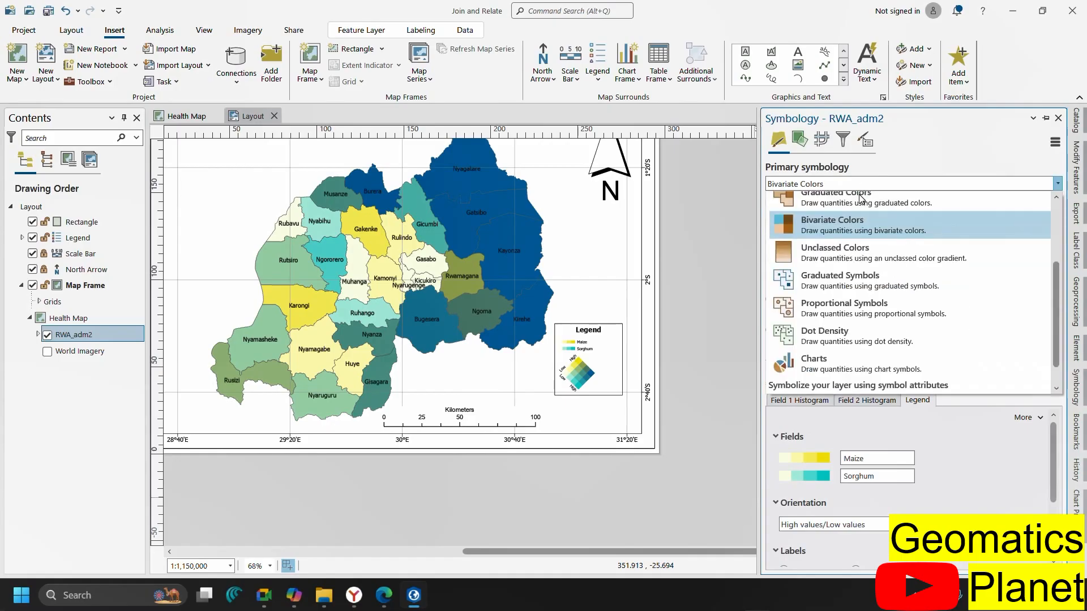
{"action": "left_click", "coordinate": [851, 262]}
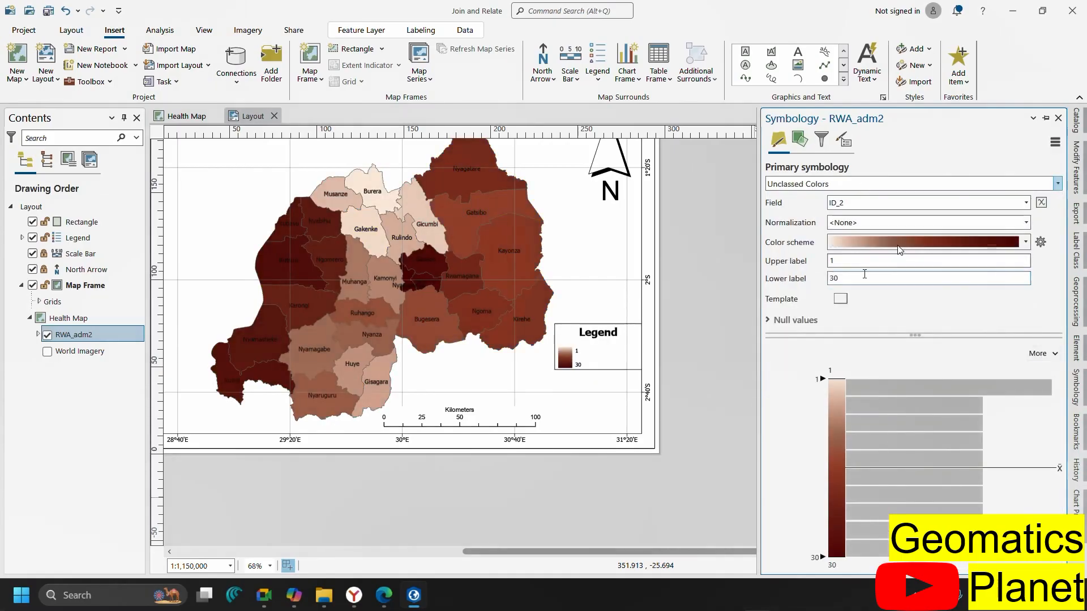
{"action": "left_click", "coordinate": [1022, 203]}
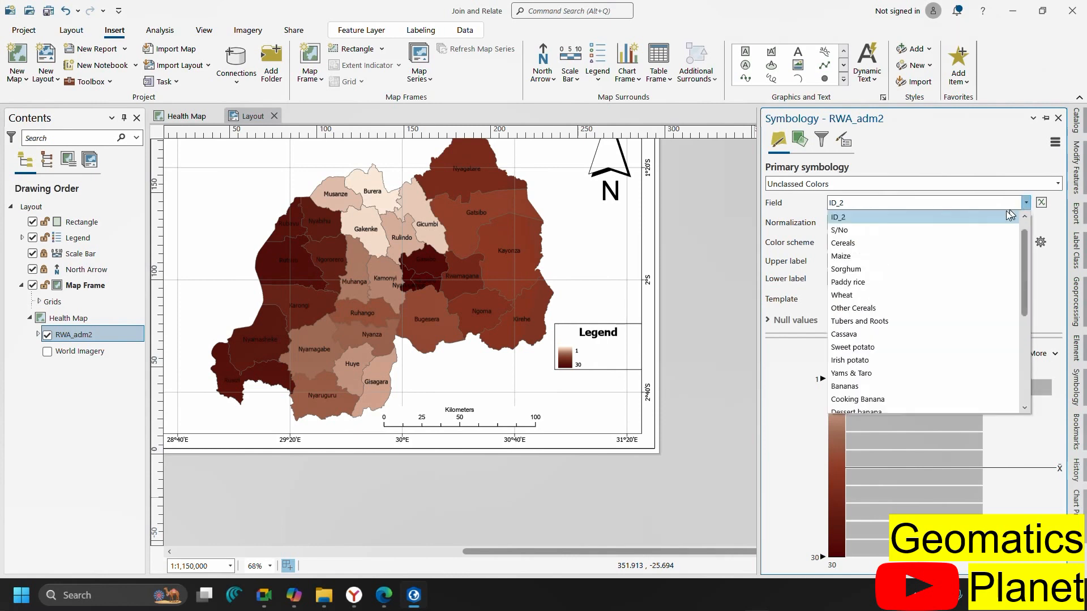
{"action": "left_click", "coordinate": [866, 249]}
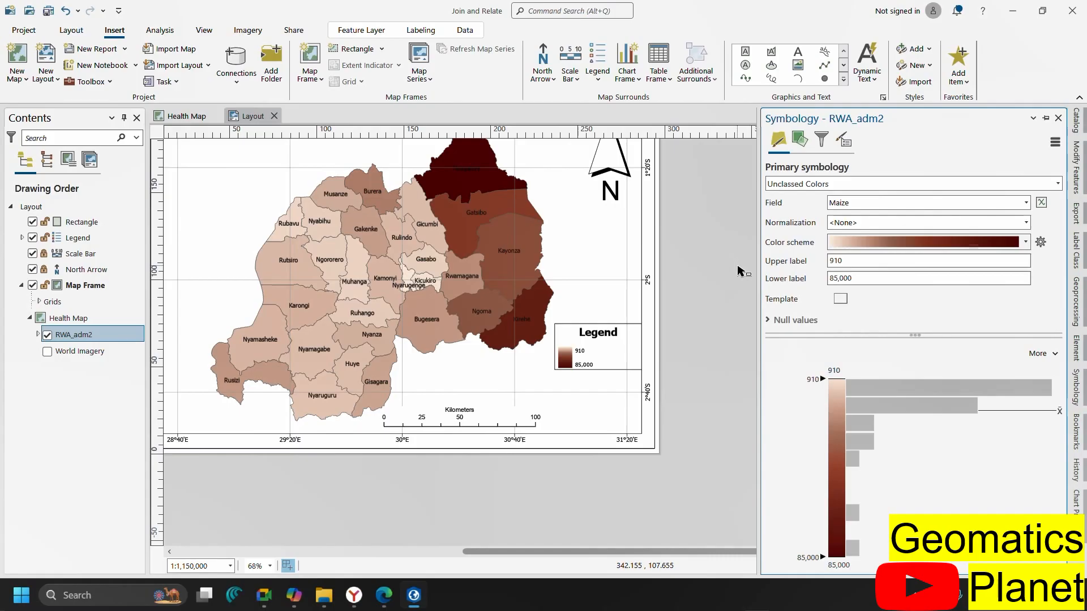
Symbolize the districts with Bivariate Colors, using Maize as Field 1 and Sorghum as Field 2
{"action": "left_click", "coordinate": [1013, 185]}
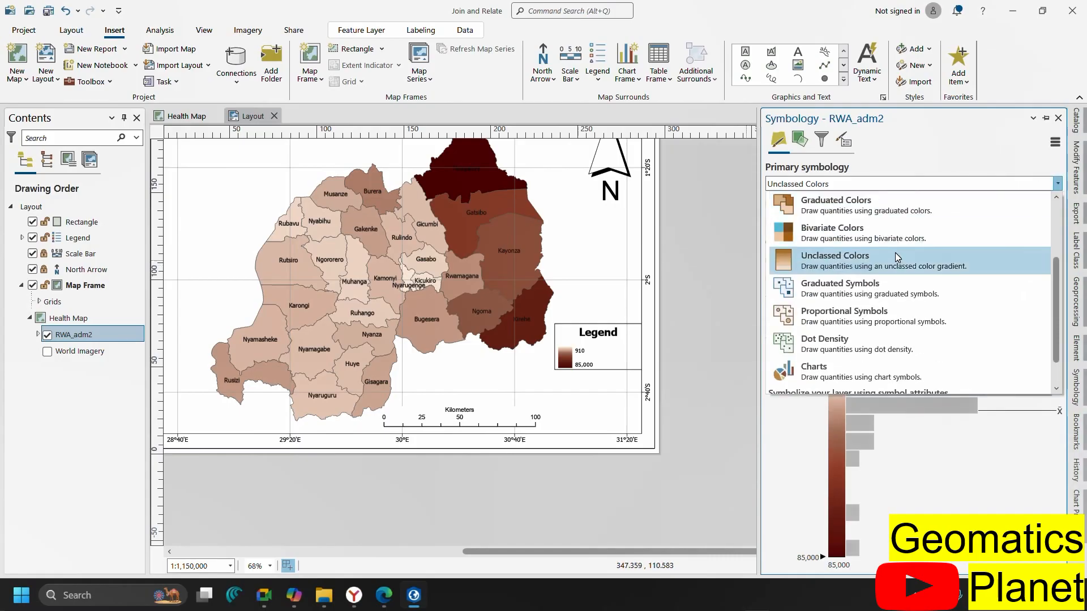
{"action": "left_click", "coordinate": [898, 237]}
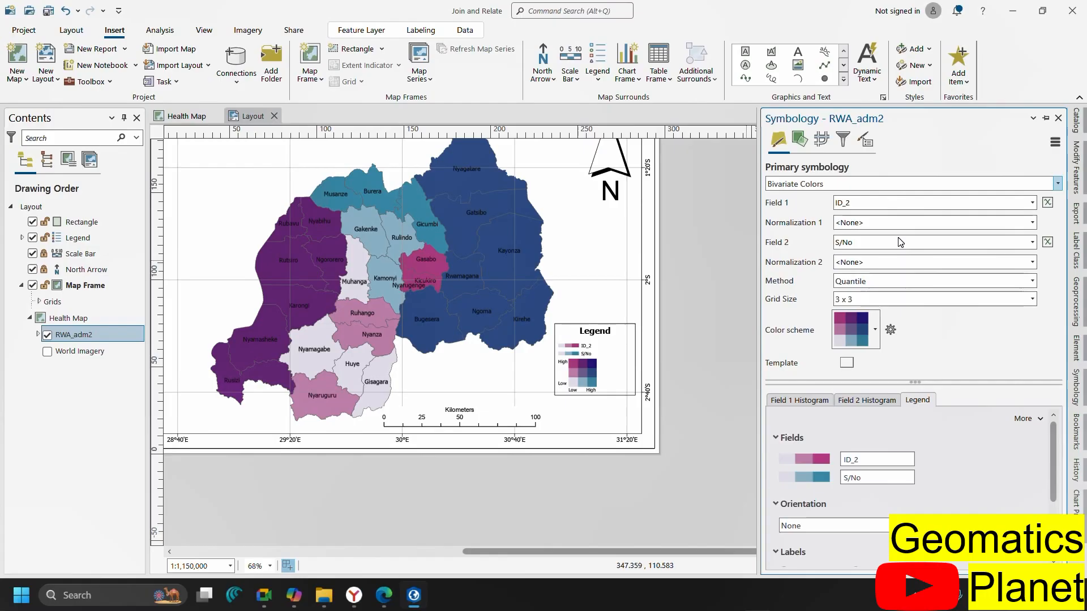
{"action": "left_click", "coordinate": [1031, 203]}
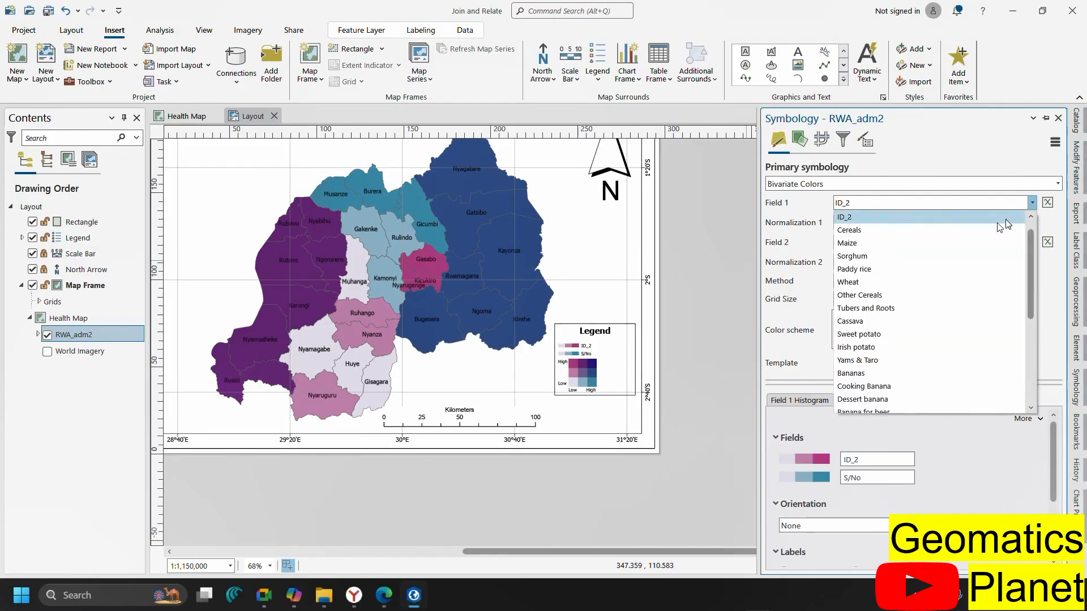
{"action": "left_click", "coordinate": [901, 242]}
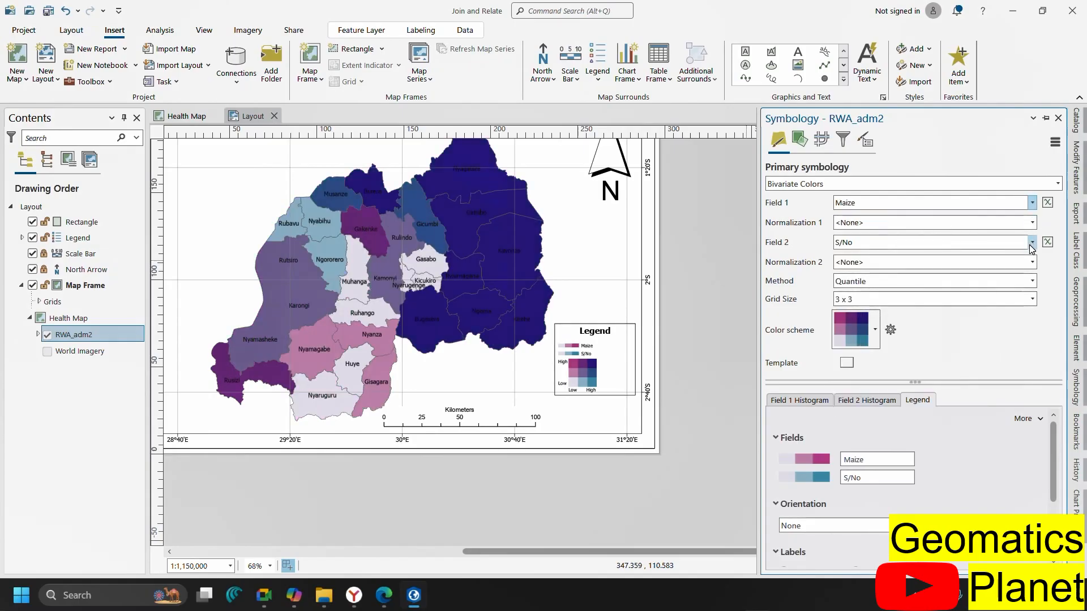
{"action": "left_click", "coordinate": [1029, 244]}
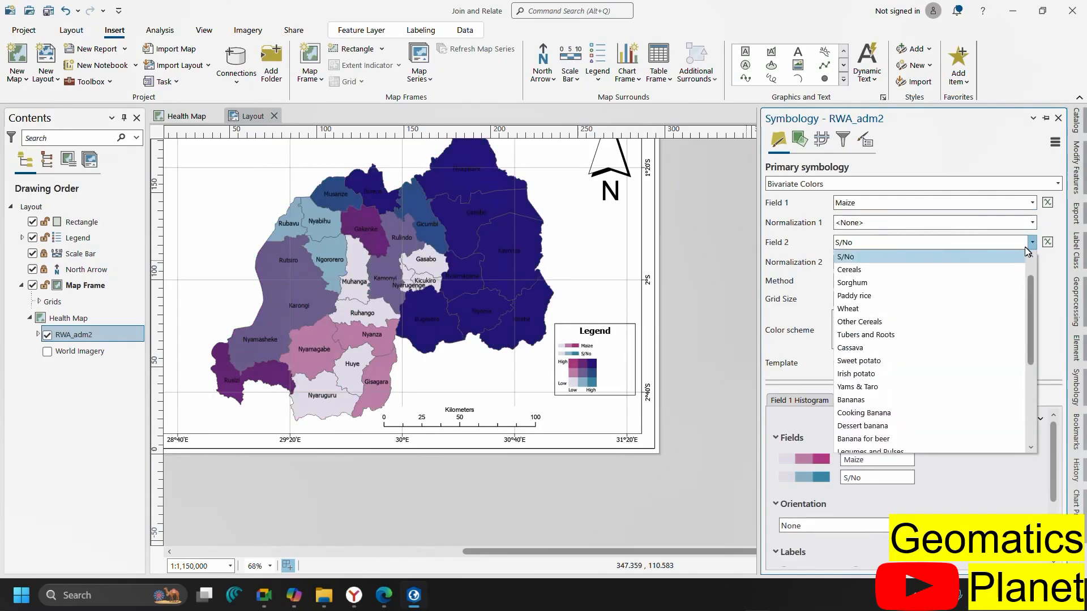
{"action": "left_click", "coordinate": [895, 282]}
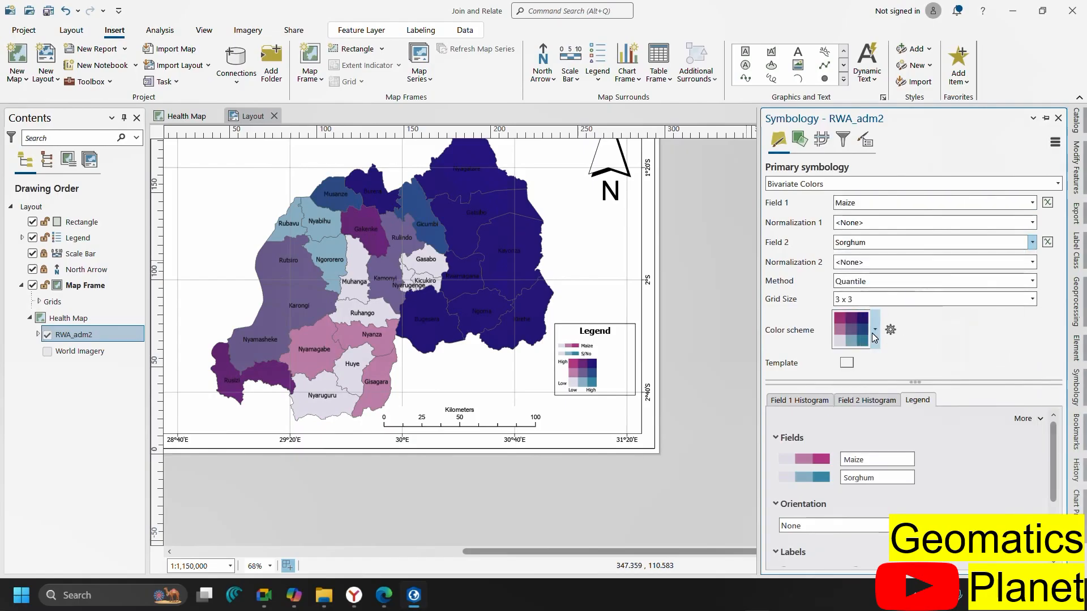
Set the bivariate grid size to 4 x 4 and apply the yellow, teal and blue color scheme
{"action": "left_click", "coordinate": [875, 331]}
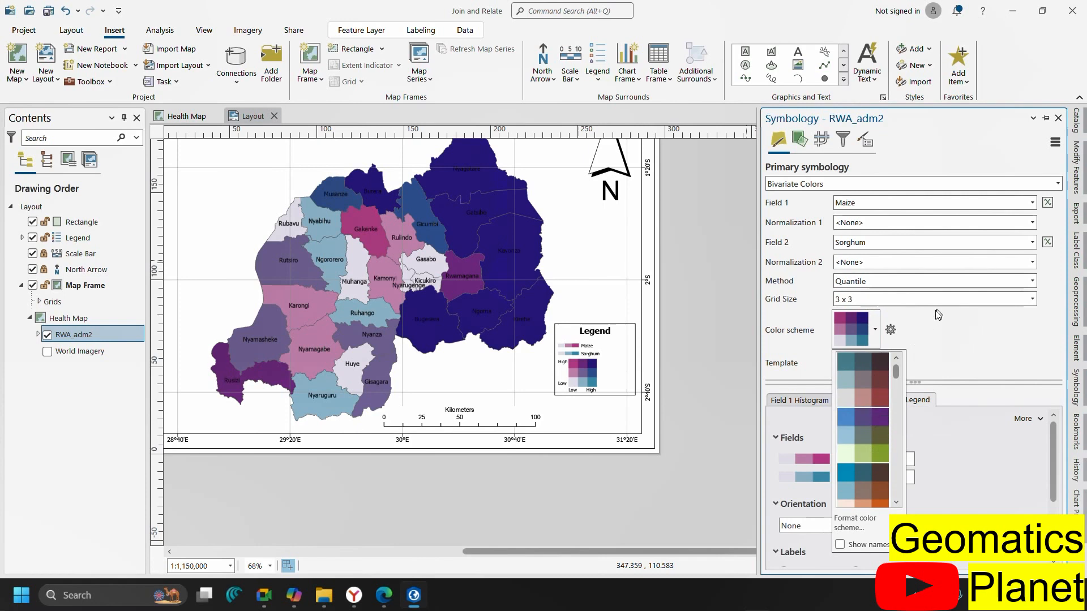
{"action": "left_click", "coordinate": [1028, 301]}
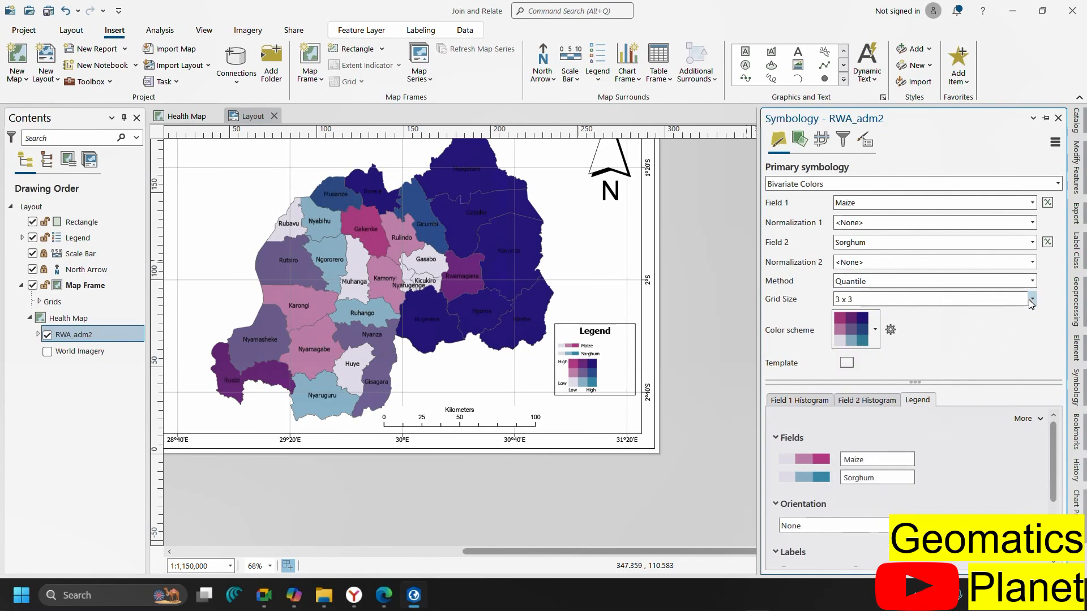
{"action": "left_click", "coordinate": [1031, 300]}
{"action": "left_click", "coordinate": [963, 341]}
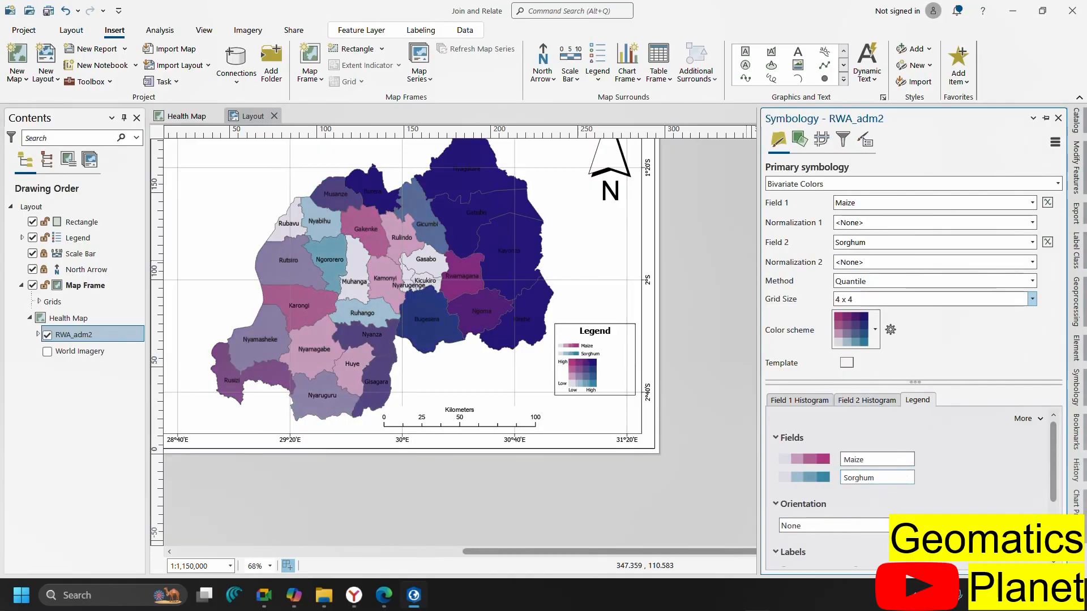
{"action": "left_click", "coordinate": [870, 324]}
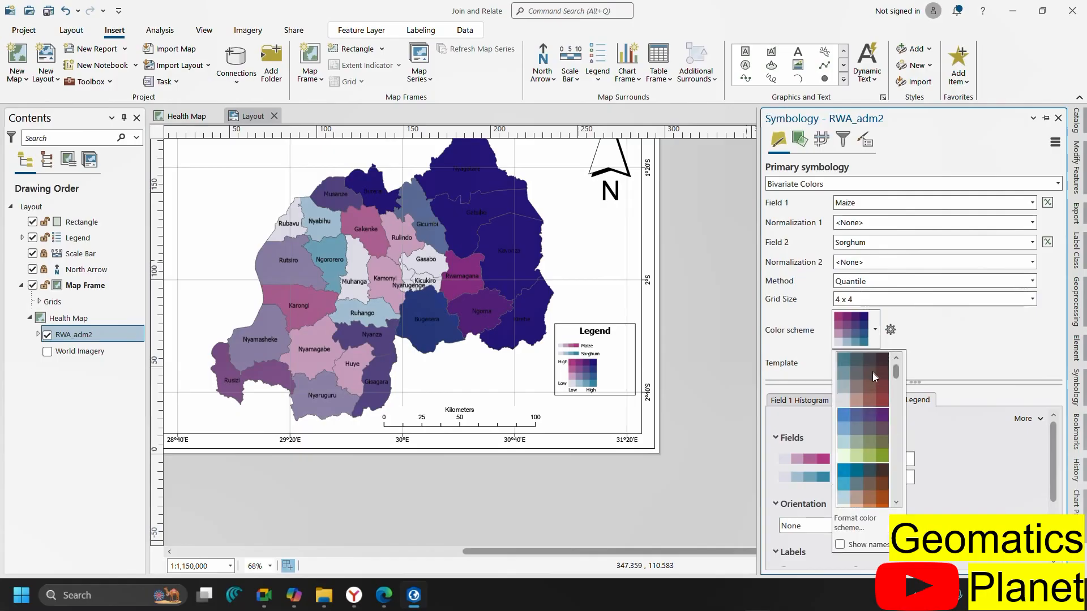
{"action": "scroll", "coordinate": [863, 446], "scroll_direction": "down", "scroll_amount": 10}
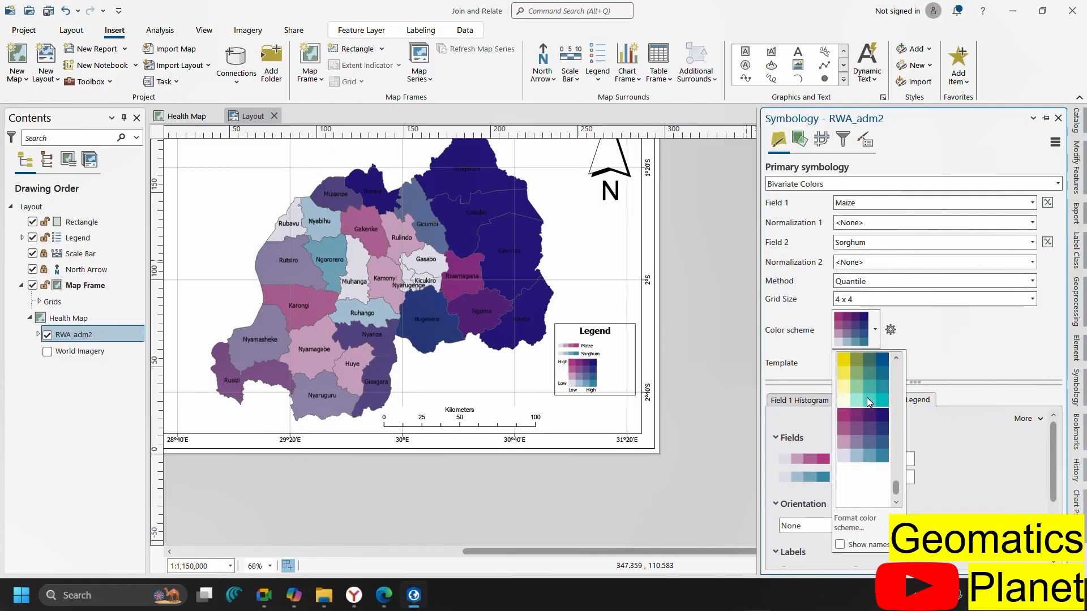
{"action": "left_click", "coordinate": [867, 398]}
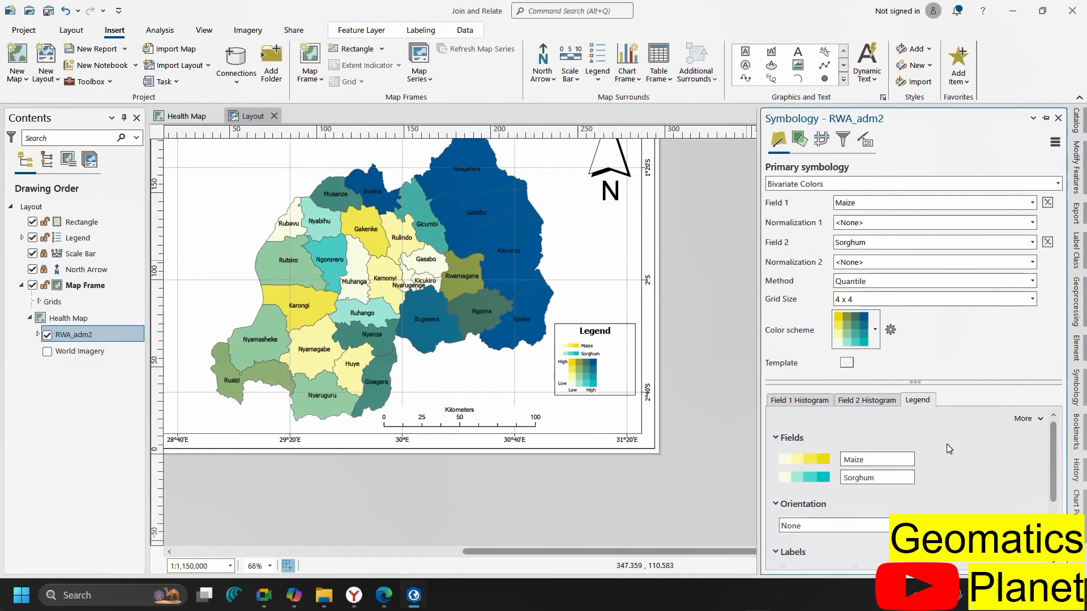
Set the bivariate legend's orientation to High values/Low values, and compare the southeastern districts with the legend in the layout
{"action": "left_click", "coordinate": [872, 527]}
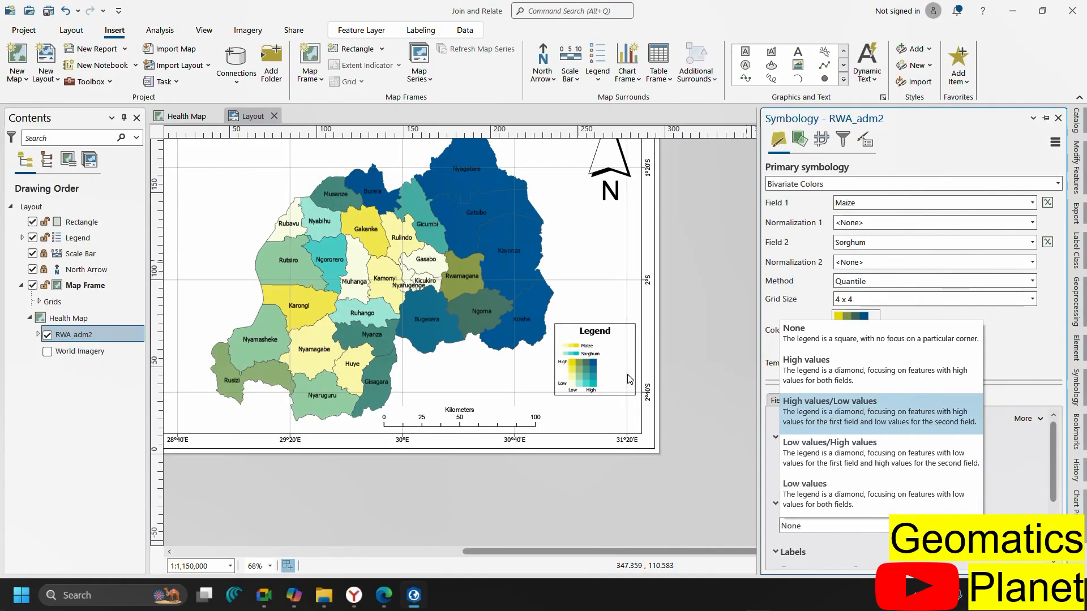
{"action": "left_click", "coordinate": [833, 419]}
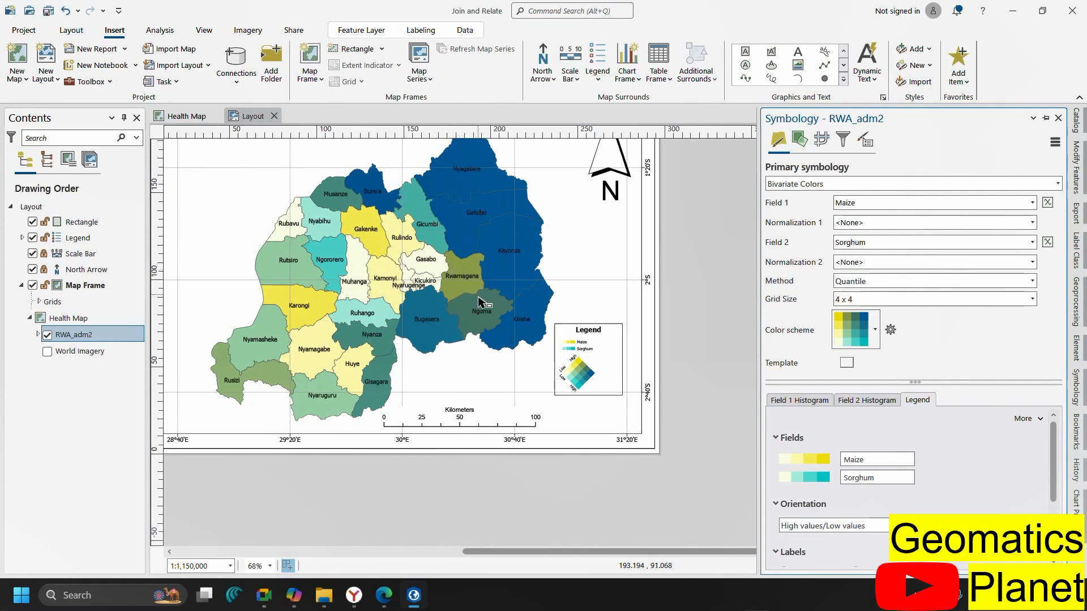
{"action": "scroll", "coordinate": [475, 294], "scroll_direction": "up", "scroll_amount": 5}
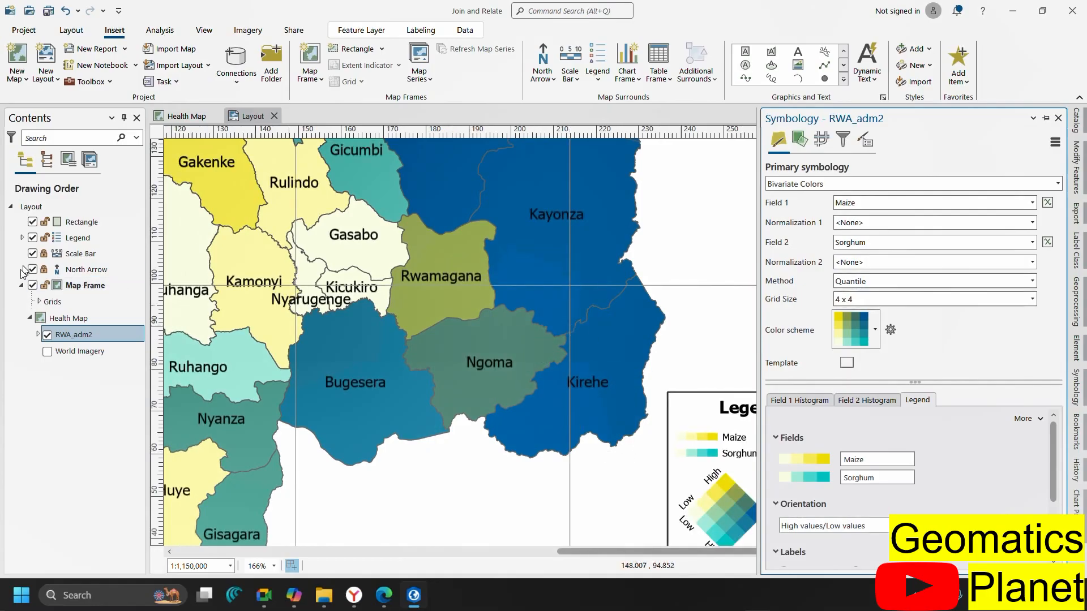
{"action": "scroll", "coordinate": [598, 368], "scroll_direction": "down", "scroll_amount": 3}
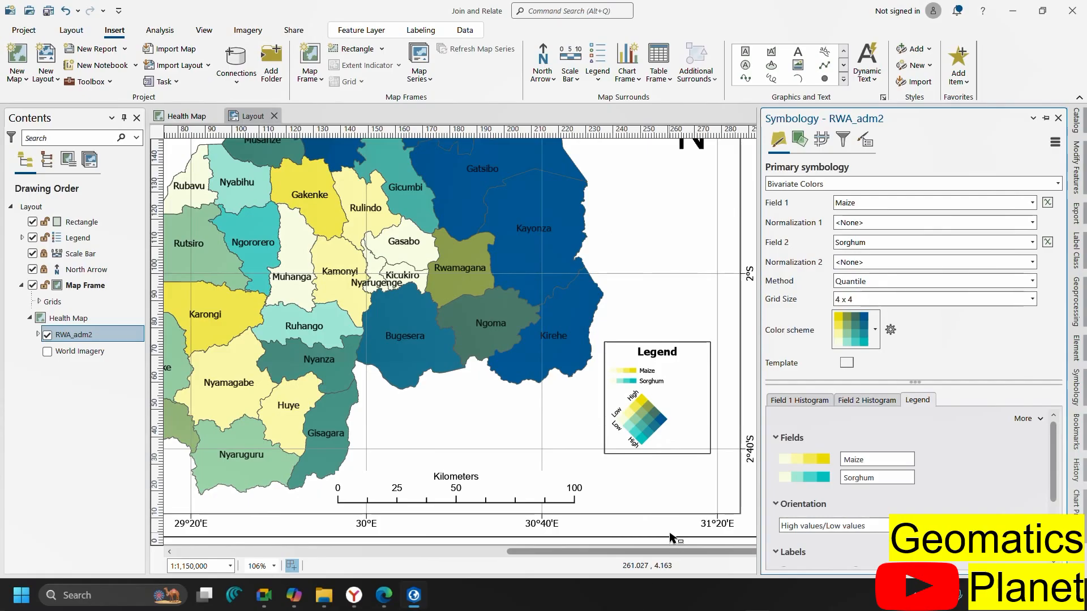
{"action": "scroll", "coordinate": [651, 434], "scroll_direction": "up", "scroll_amount": 3}
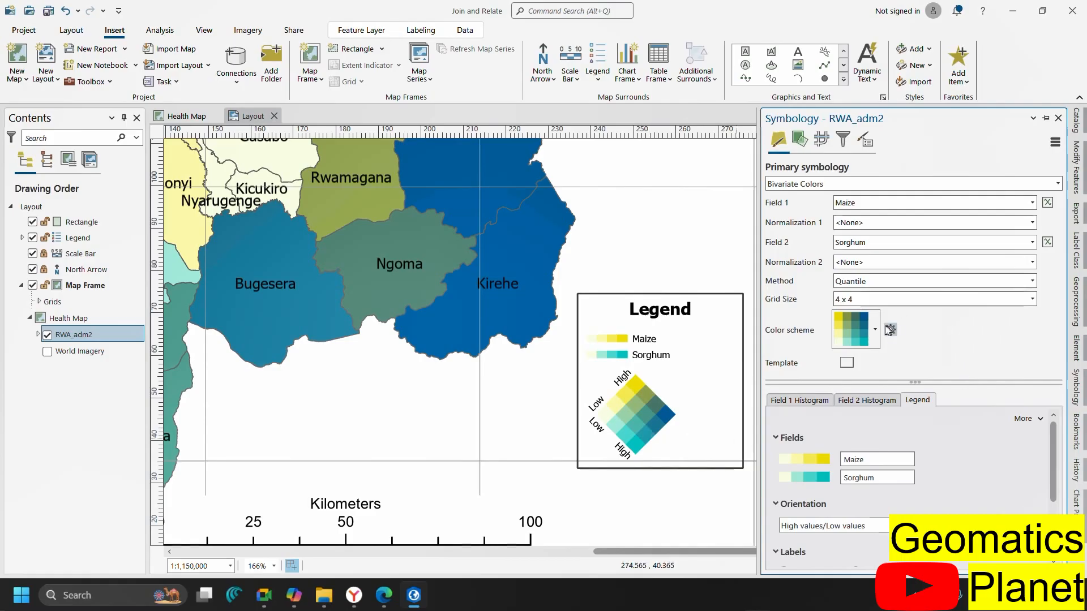
Try bivariate grid sizes of 2 x 2 and 3 x 3 for the Maize and Sorghum symbology
{"action": "left_click", "coordinate": [901, 300]}
{"action": "left_click", "coordinate": [898, 308]}
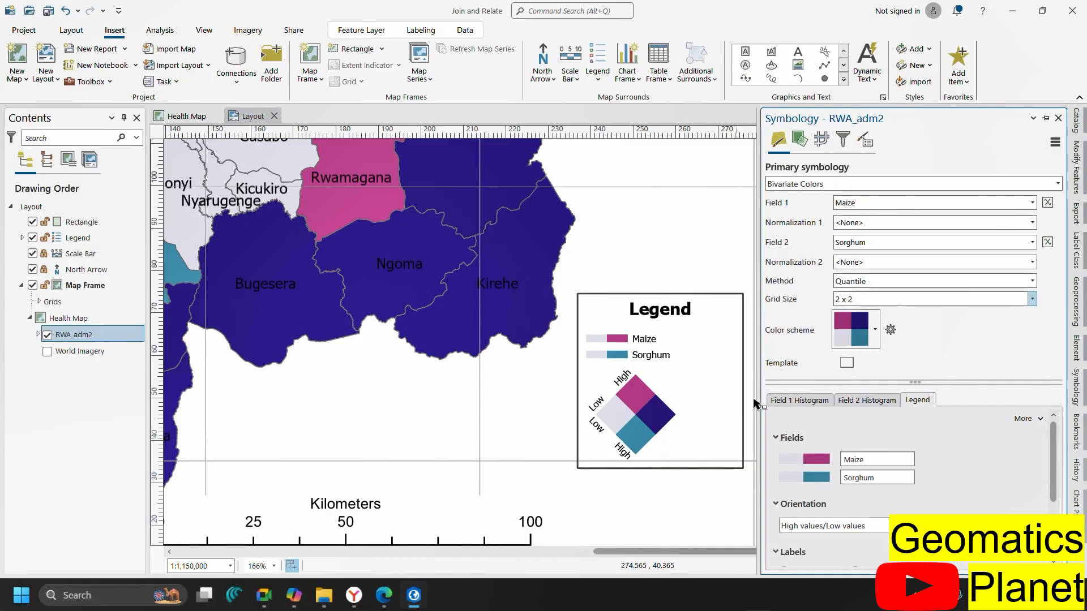
{"action": "scroll", "coordinate": [742, 410], "scroll_direction": "down", "scroll_amount": 3}
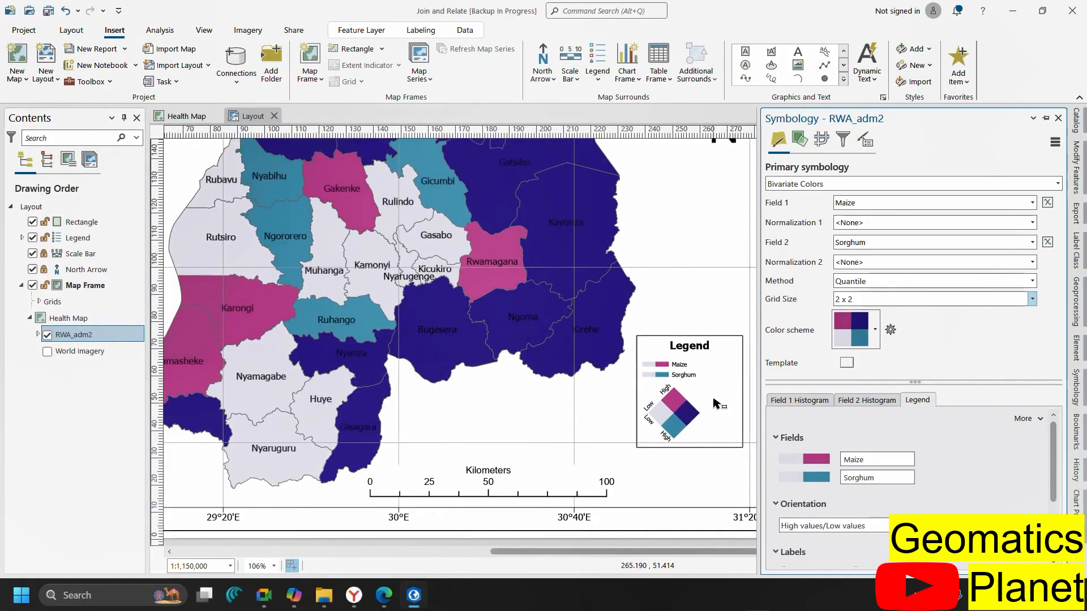
{"action": "left_click", "coordinate": [943, 300]}
{"action": "left_click", "coordinate": [923, 328]}
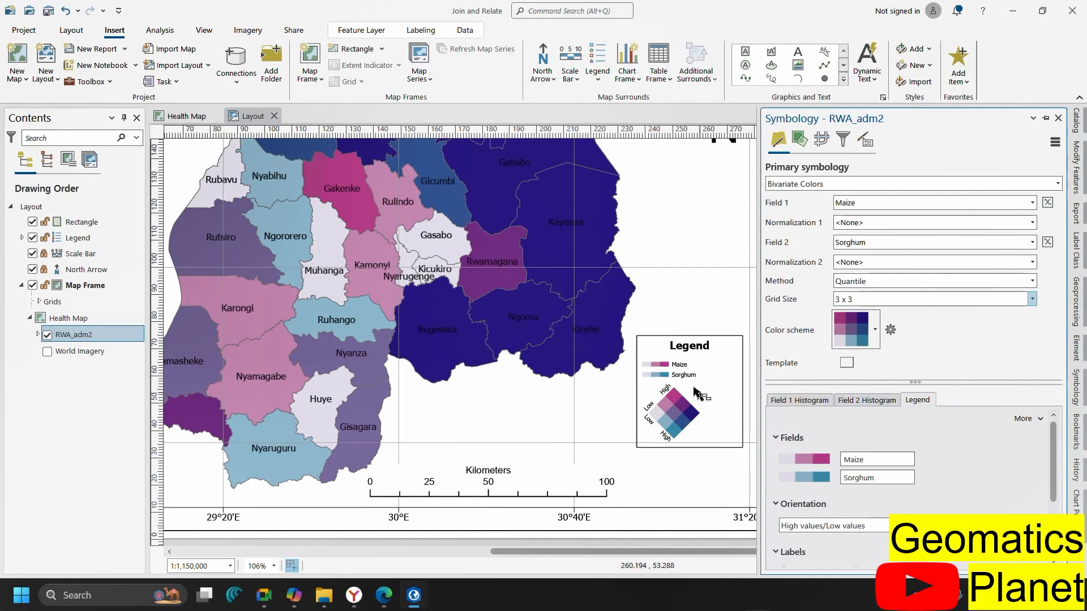
Compare the colors of Rwamagana, Kayonza and the other eastern districts with the bivariate legend in the layout
{"action": "scroll", "coordinate": [680, 365], "scroll_direction": "up", "scroll_amount": 1}
{"action": "scroll", "coordinate": [679, 366], "scroll_direction": "up", "scroll_amount": 2}
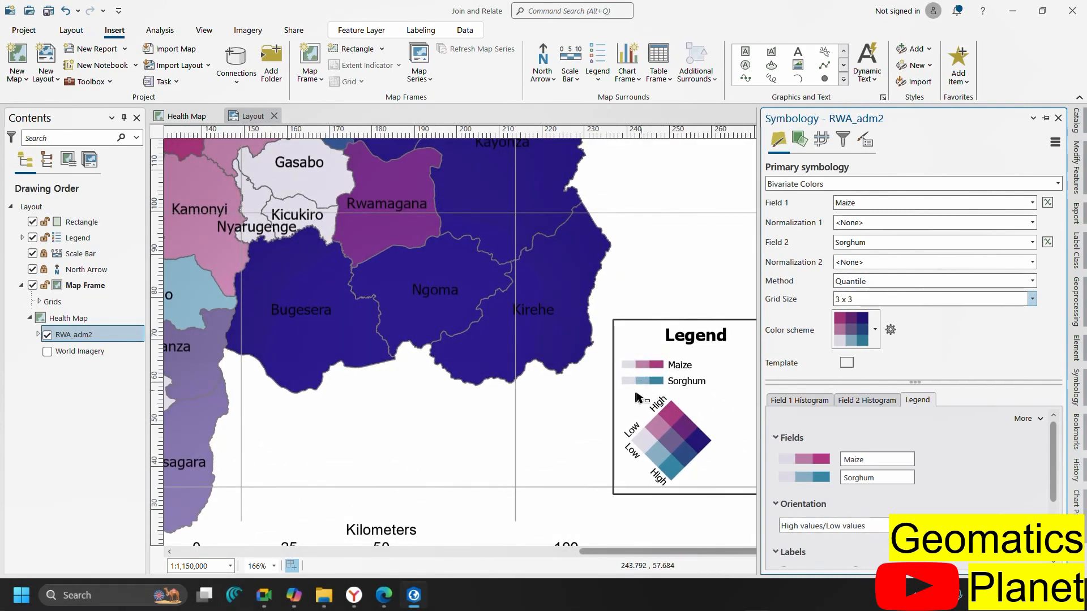
{"action": "scroll", "coordinate": [543, 397], "scroll_direction": "down", "scroll_amount": 2}
{"action": "scroll", "coordinate": [509, 328], "scroll_direction": "up", "scroll_amount": 4}
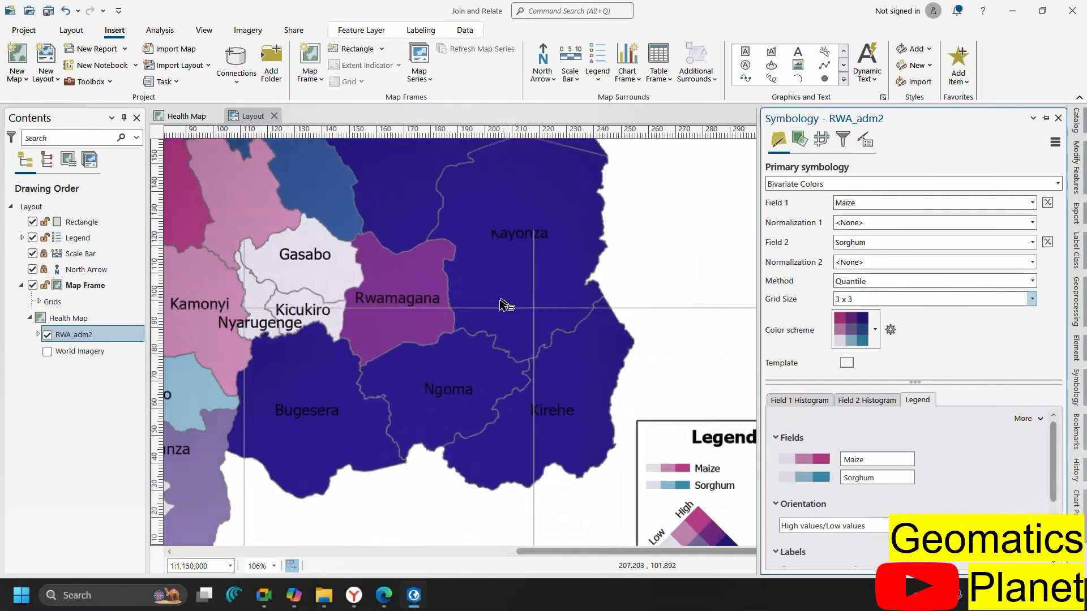
{"action": "scroll", "coordinate": [482, 418], "scroll_direction": "down", "scroll_amount": 4}
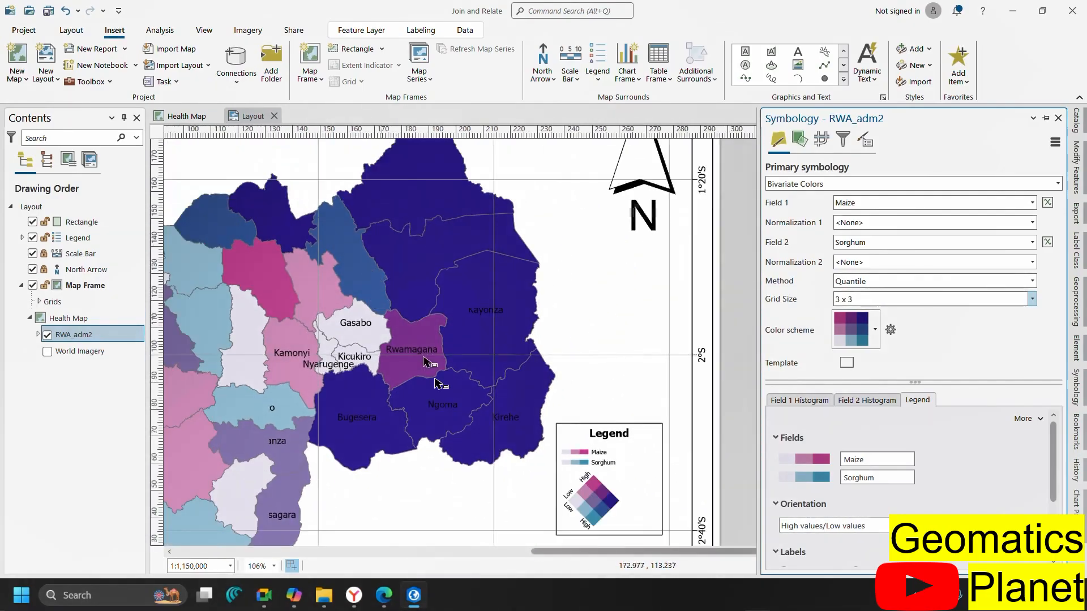
{"action": "scroll", "coordinate": [625, 504], "scroll_direction": "up", "scroll_amount": 2}
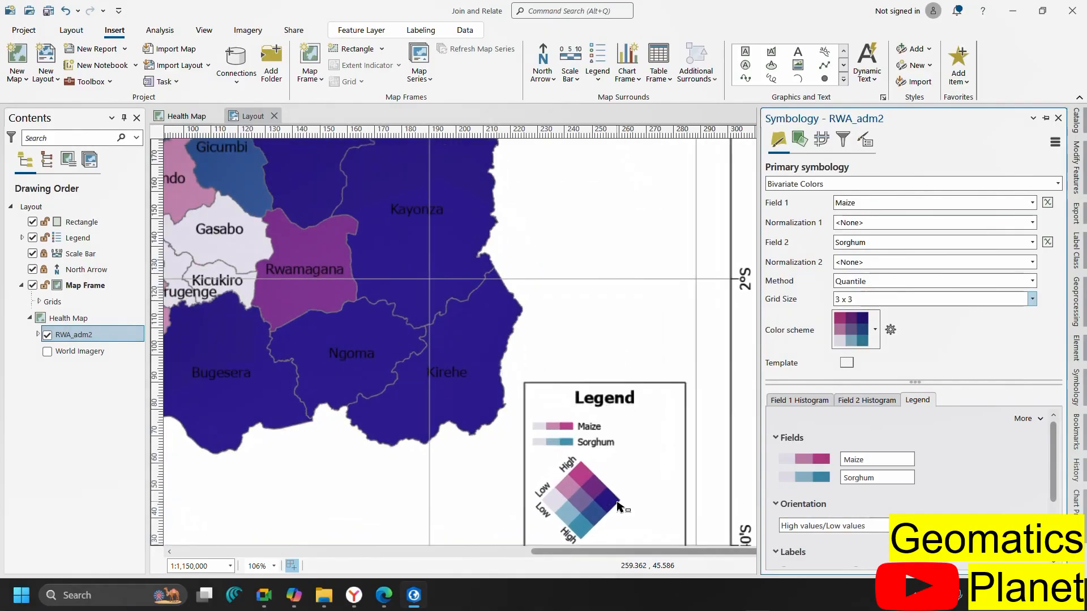
{"action": "scroll", "coordinate": [623, 481], "scroll_direction": "down", "scroll_amount": 2}
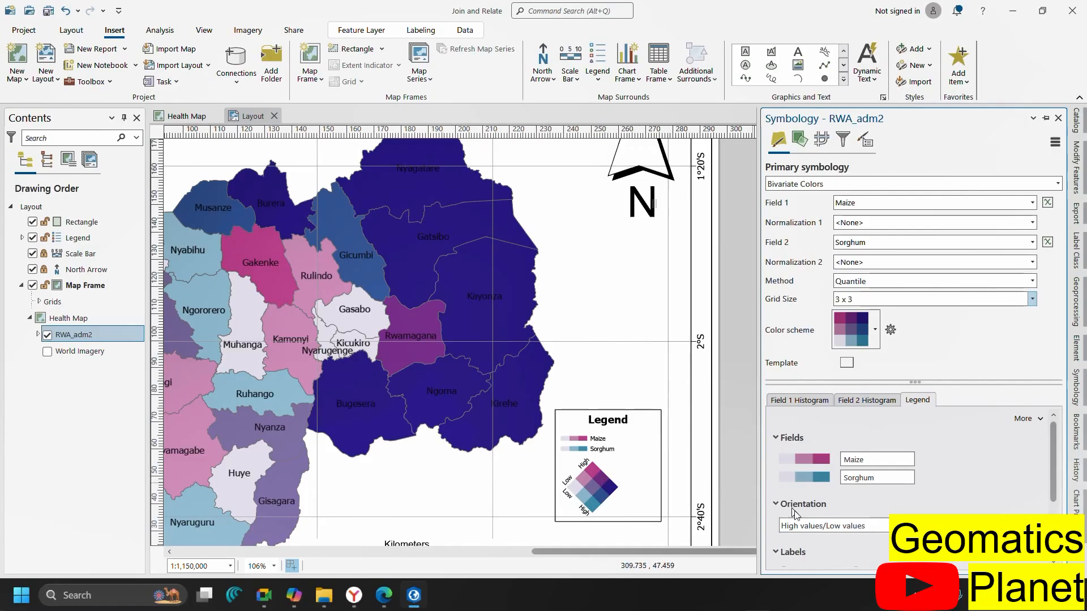
Try the bivariate legend with its orientation set to None and a 4 x 4 grid size
{"action": "left_click", "coordinate": [815, 526]}
{"action": "left_click", "coordinate": [826, 334]}
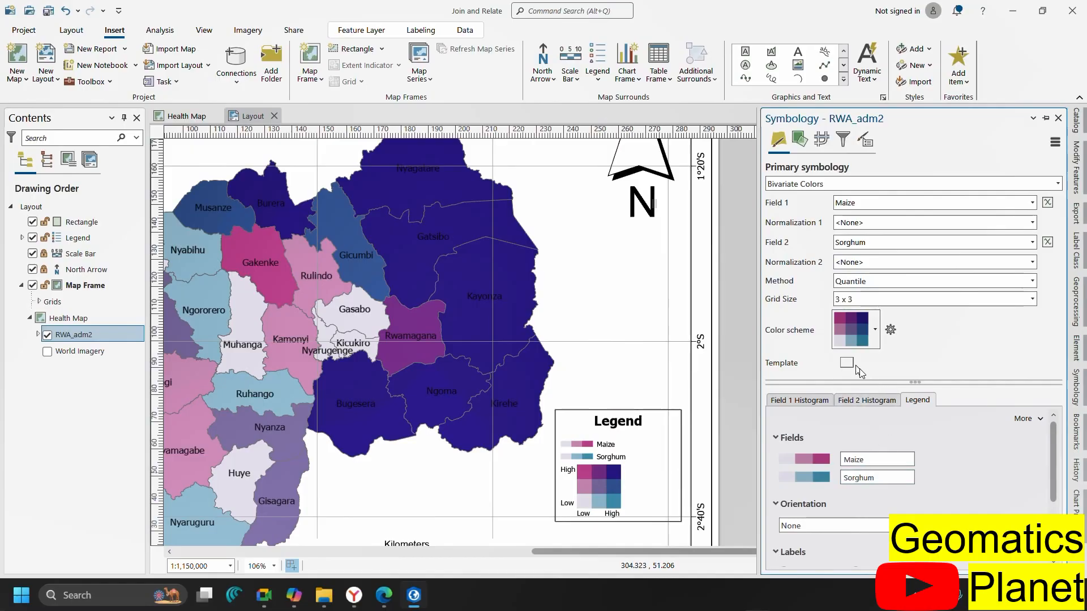
{"action": "left_click", "coordinate": [875, 333]}
{"action": "left_click", "coordinate": [878, 317]}
{"action": "left_click", "coordinate": [881, 301]}
{"action": "left_click", "coordinate": [876, 341]}
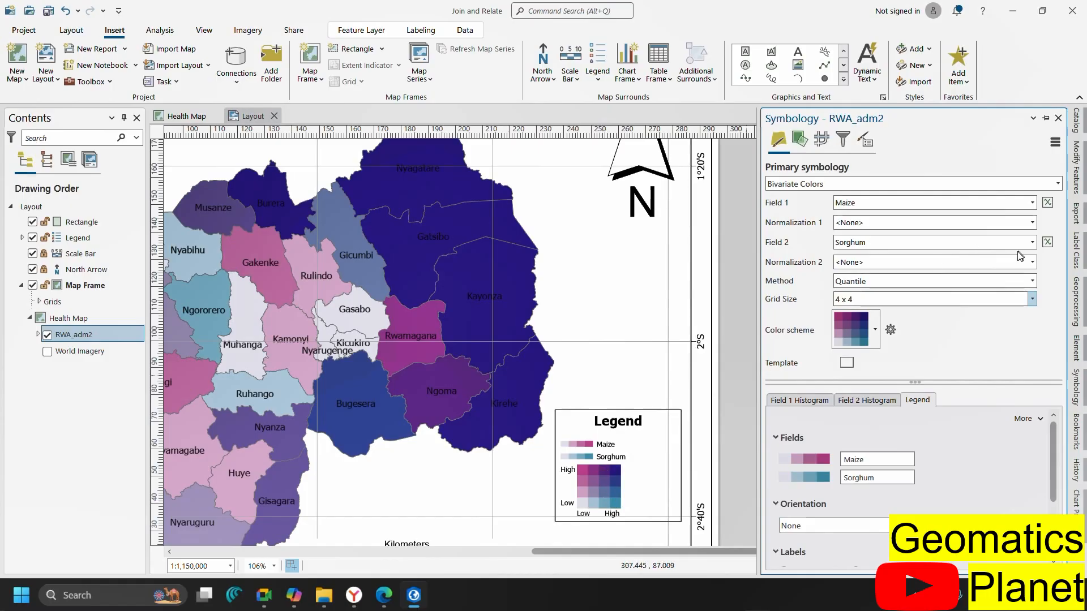
Try Cassava and Vegetables as Field 2 of the bivariate symbology alongside Maize
{"action": "left_click", "coordinate": [1034, 243]}
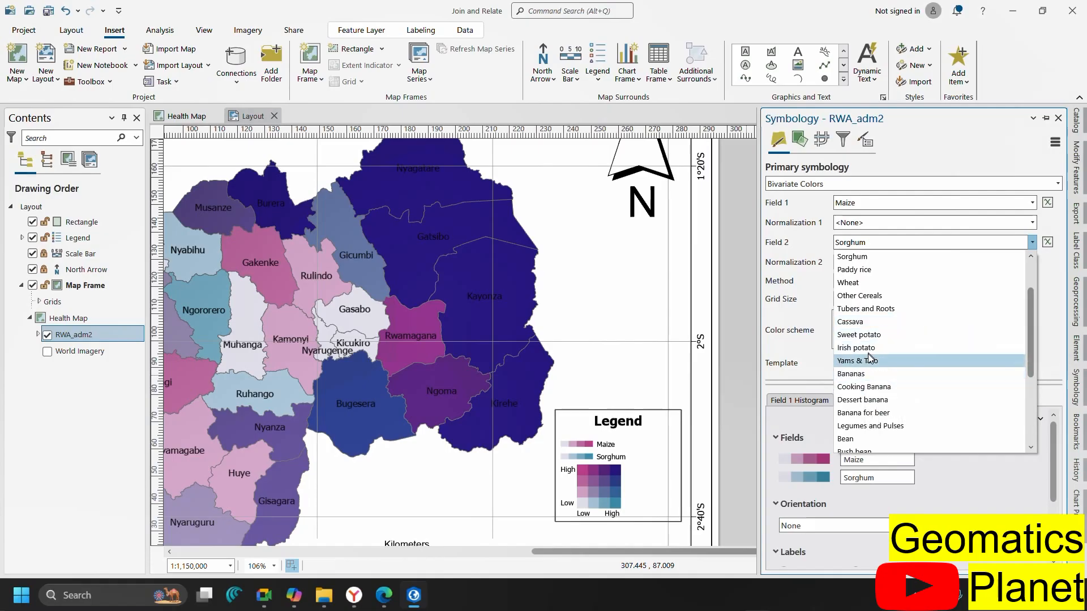
{"action": "left_click", "coordinate": [869, 324]}
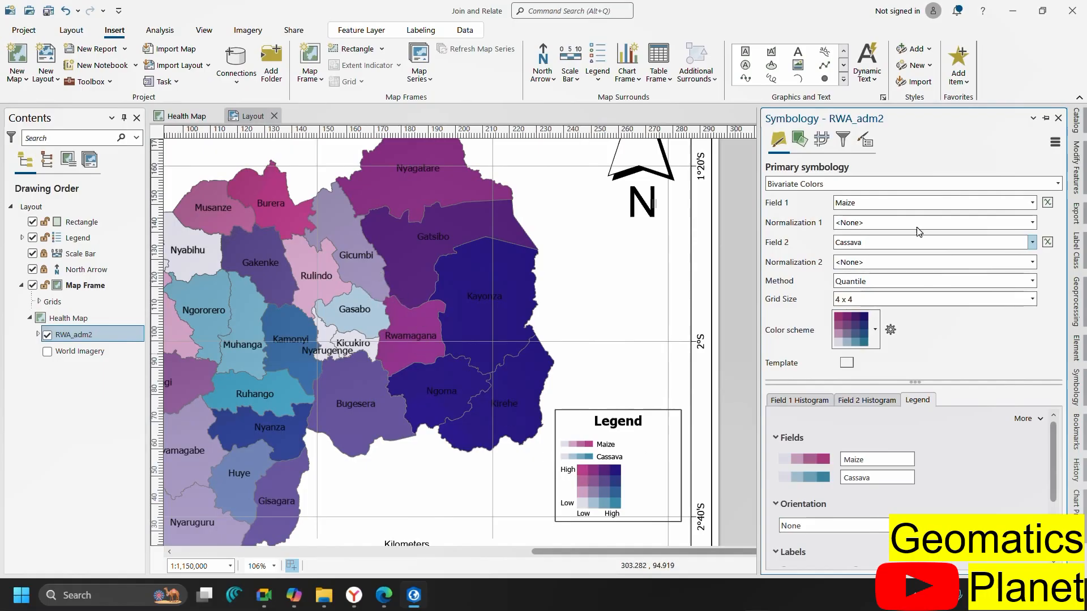
{"action": "left_click", "coordinate": [962, 243]}
{"action": "scroll", "coordinate": [929, 351], "scroll_direction": "down", "scroll_amount": 2}
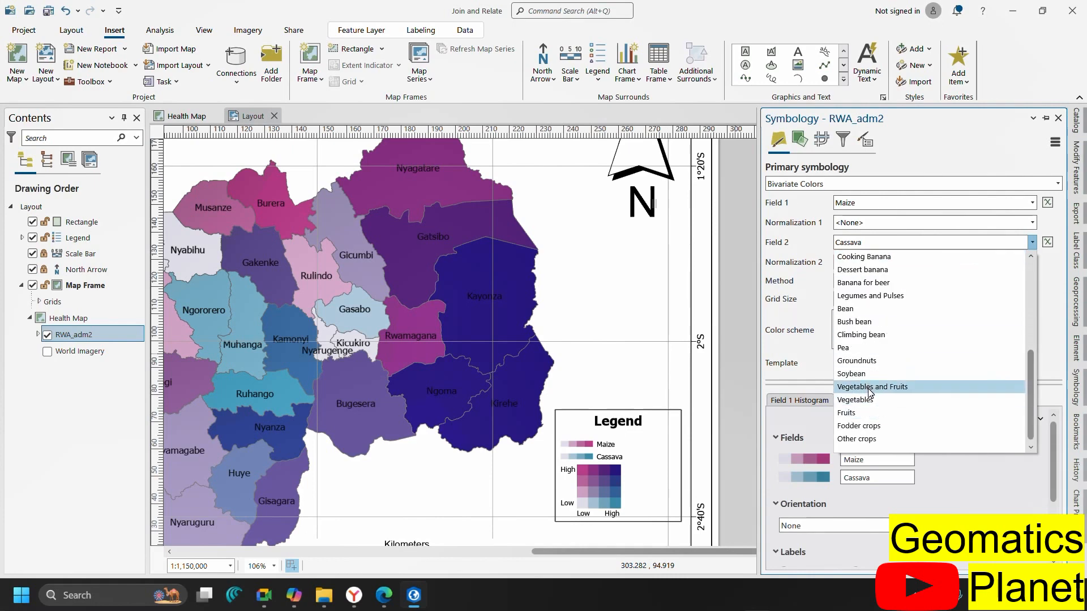
{"action": "left_click", "coordinate": [866, 399]}
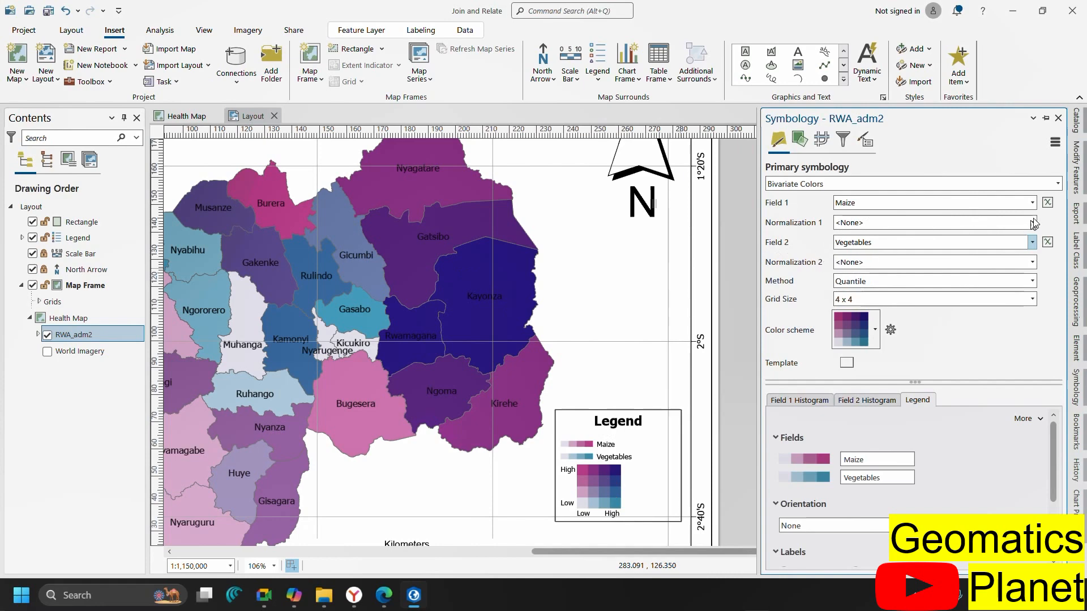
Try symbolizing the districts with Unclassed Colors, using Maize as the field
{"action": "left_click", "coordinate": [1058, 185]}
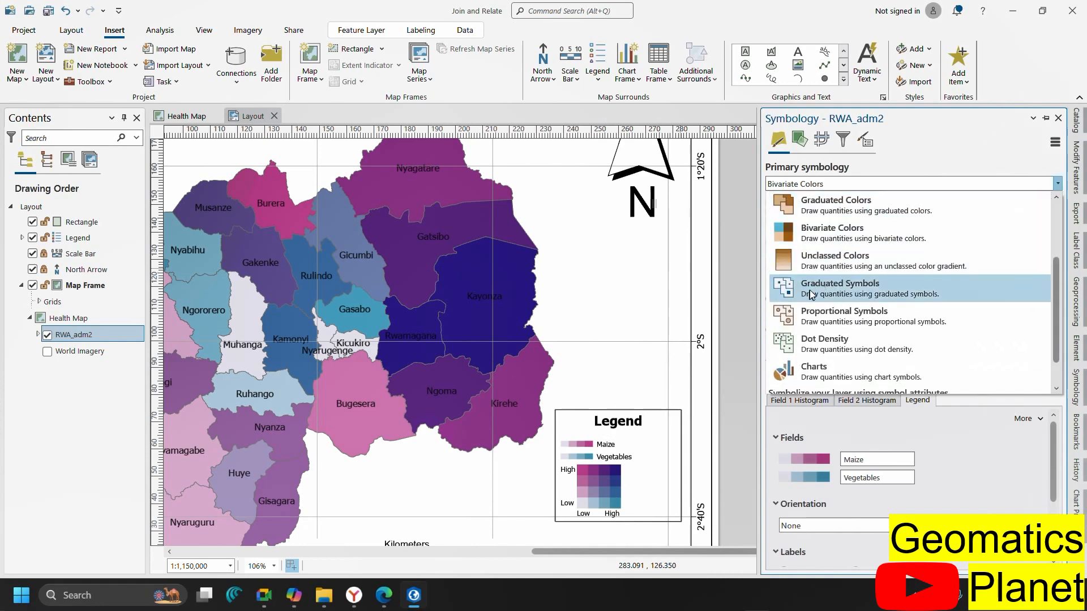
{"action": "left_click", "coordinate": [832, 266]}
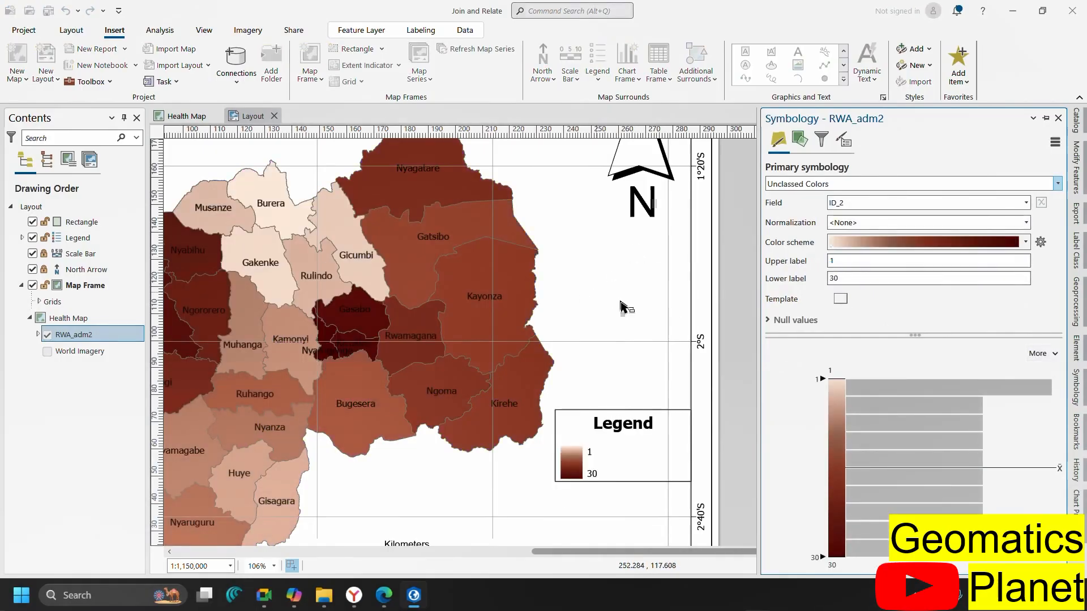
{"action": "scroll", "coordinate": [604, 312], "scroll_direction": "down", "scroll_amount": 3}
{"action": "scroll", "coordinate": [604, 311], "scroll_direction": "up", "scroll_amount": 3}
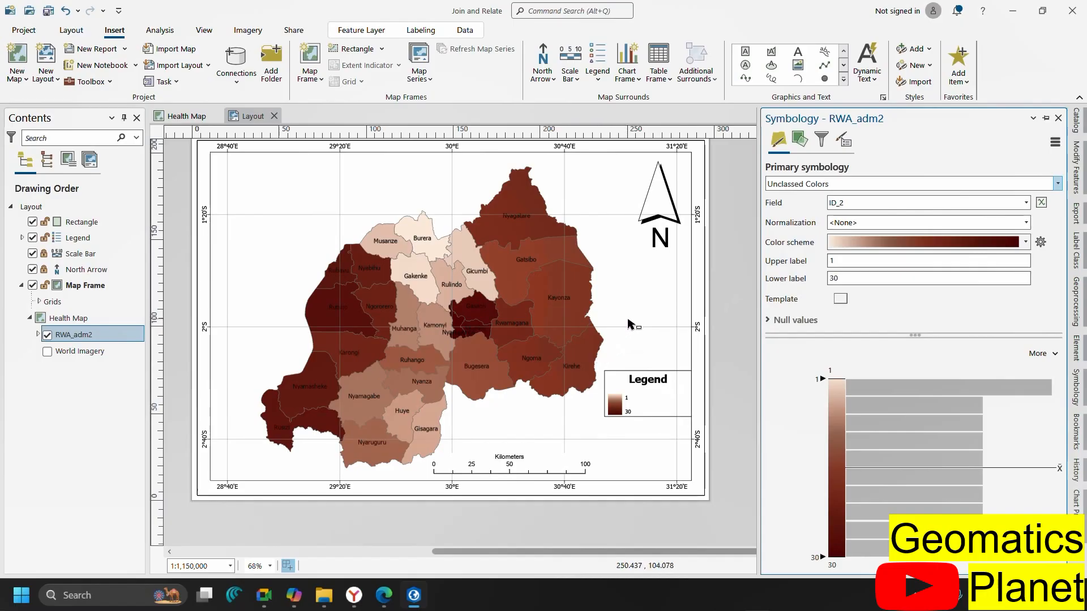
{"action": "left_click", "coordinate": [1025, 202]}
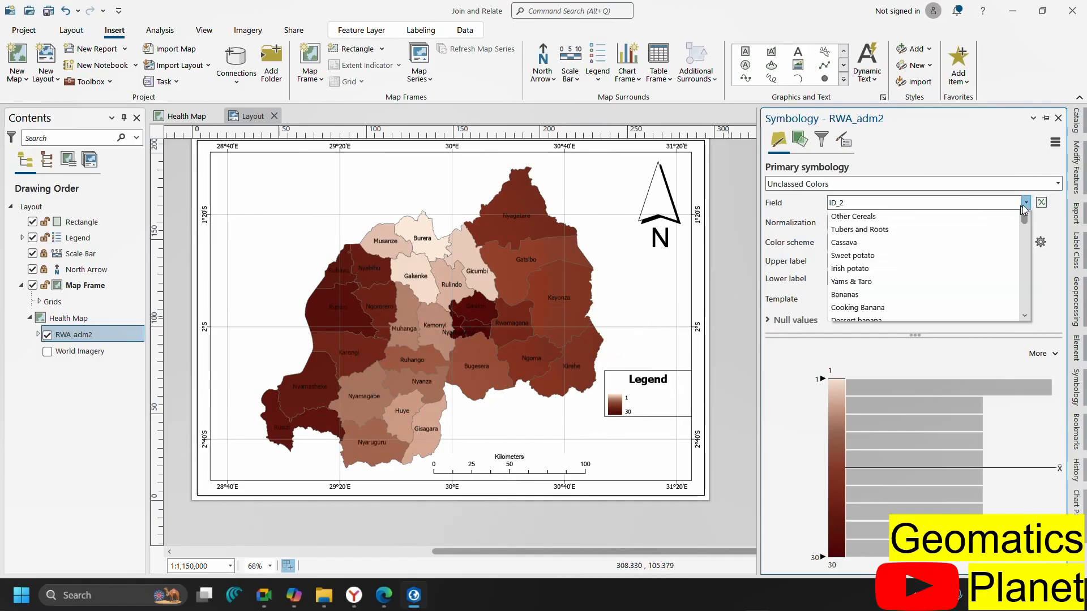
{"action": "left_click", "coordinate": [849, 256]}
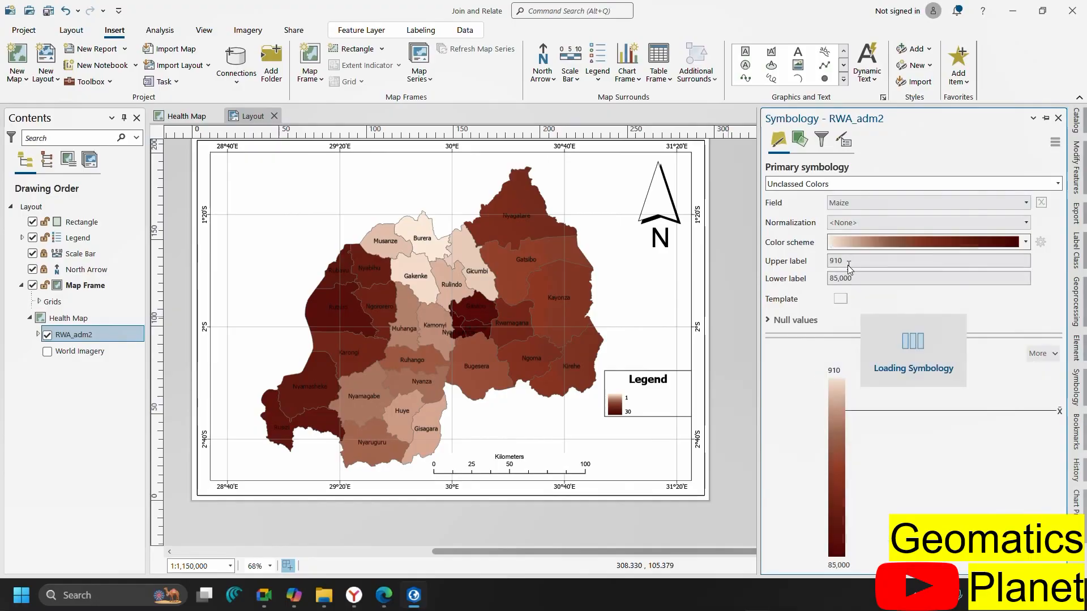
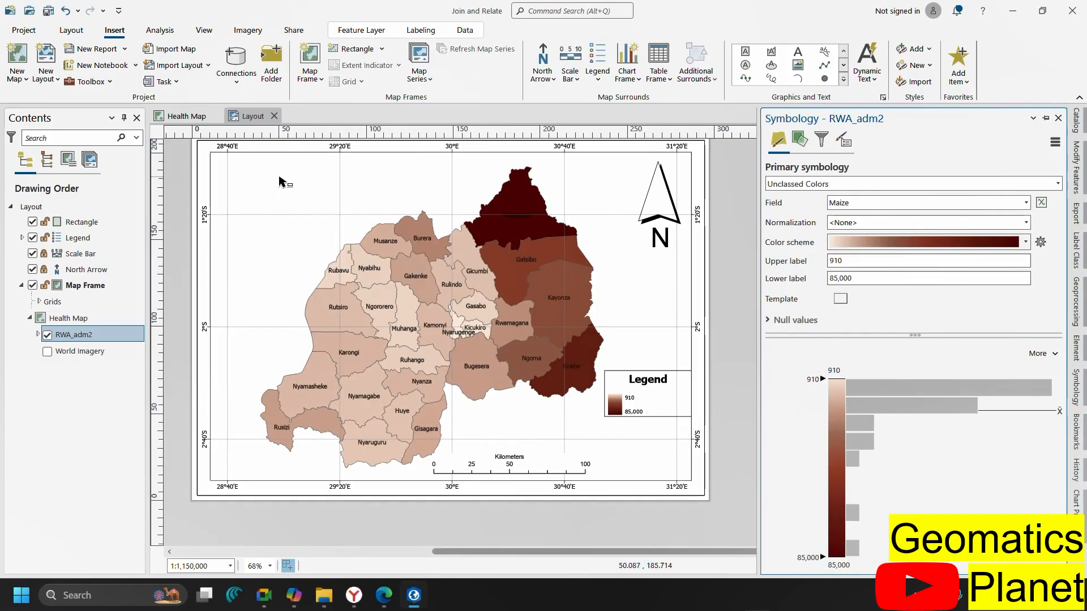
Examine the shading of the northern, eastern, Kigali-area and Ngororero districts to compare their Maize values
{"action": "scroll", "coordinate": [531, 204], "scroll_direction": "up", "scroll_amount": 2}
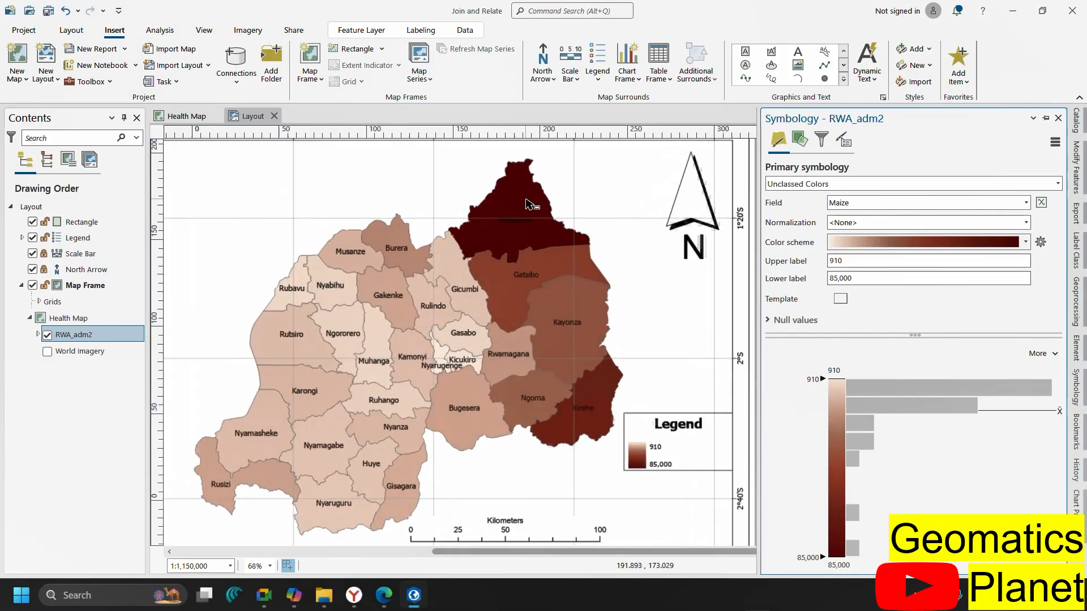
{"action": "scroll", "coordinate": [553, 339], "scroll_direction": "down", "scroll_amount": 4}
{"action": "scroll", "coordinate": [553, 357], "scroll_direction": "up", "scroll_amount": 6}
{"action": "scroll", "coordinate": [553, 360], "scroll_direction": "down", "scroll_amount": 5}
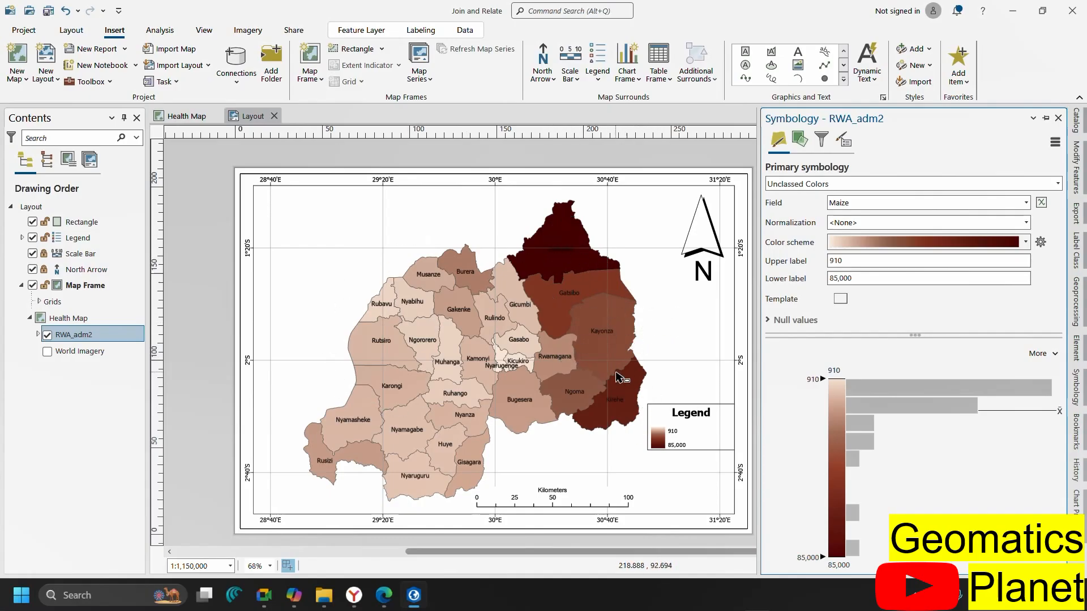
{"action": "scroll", "coordinate": [520, 348], "scroll_direction": "up", "scroll_amount": 4}
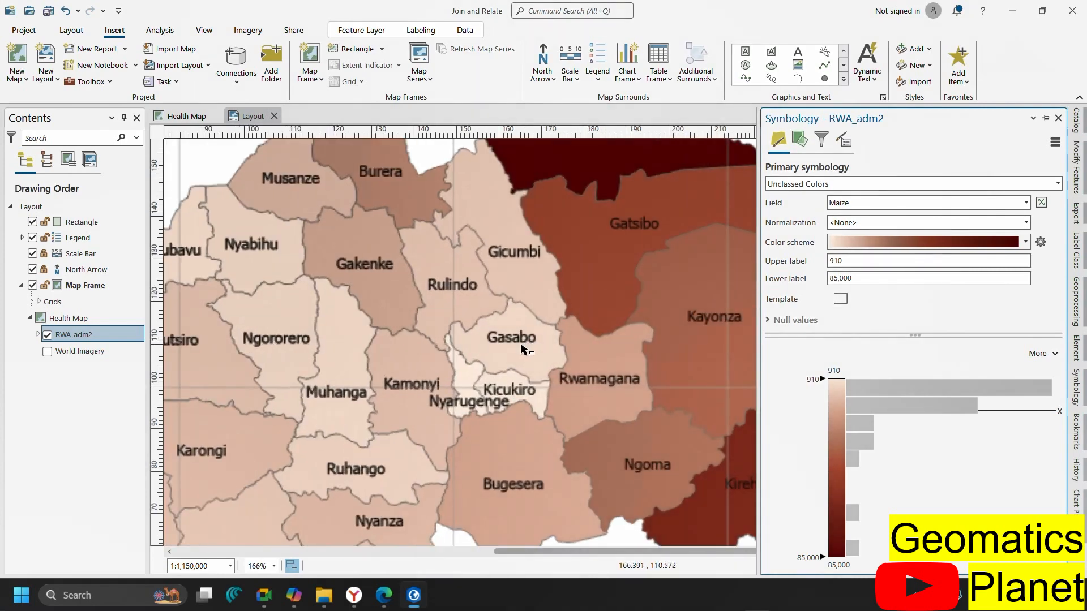
{"action": "scroll", "coordinate": [529, 367], "scroll_direction": "down", "scroll_amount": 4}
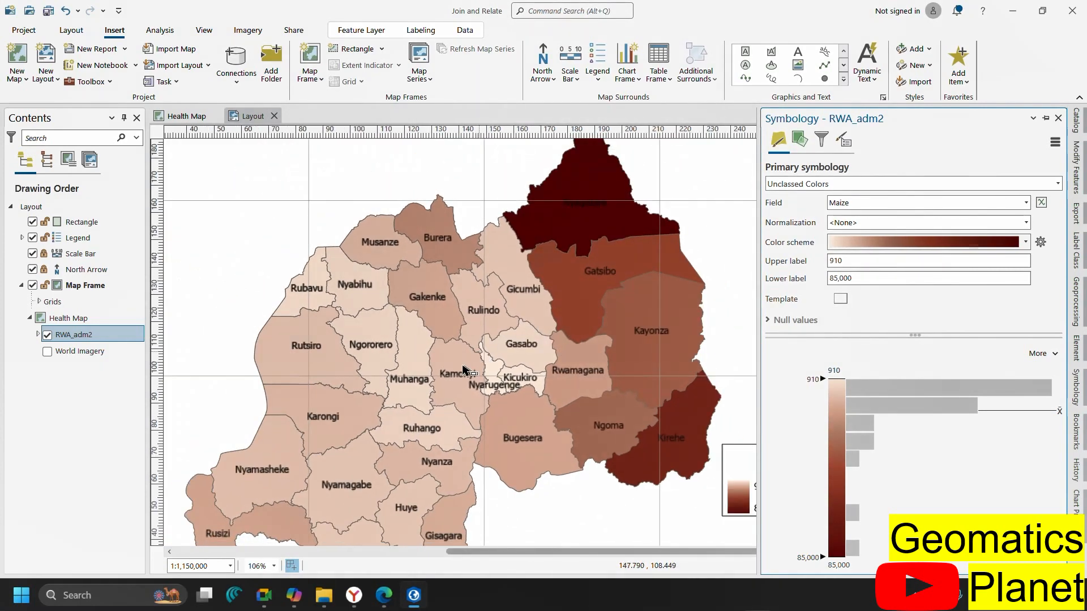
{"action": "scroll", "coordinate": [361, 351], "scroll_direction": "up", "scroll_amount": 2}
{"action": "scroll", "coordinate": [360, 351], "scroll_direction": "up", "scroll_amount": 8}
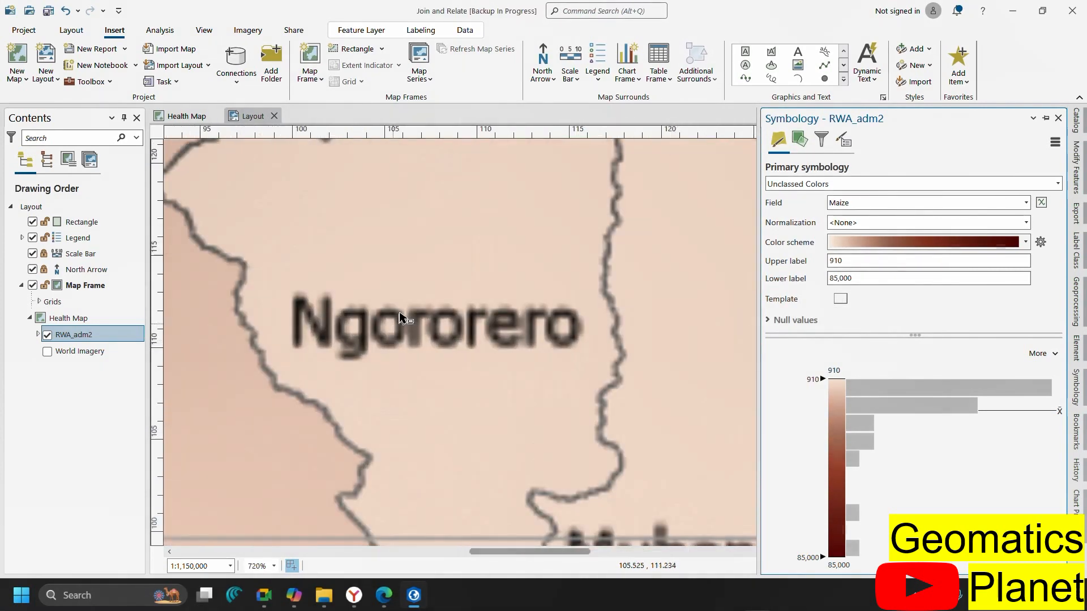
{"action": "scroll", "coordinate": [516, 289], "scroll_direction": "down", "scroll_amount": 2}
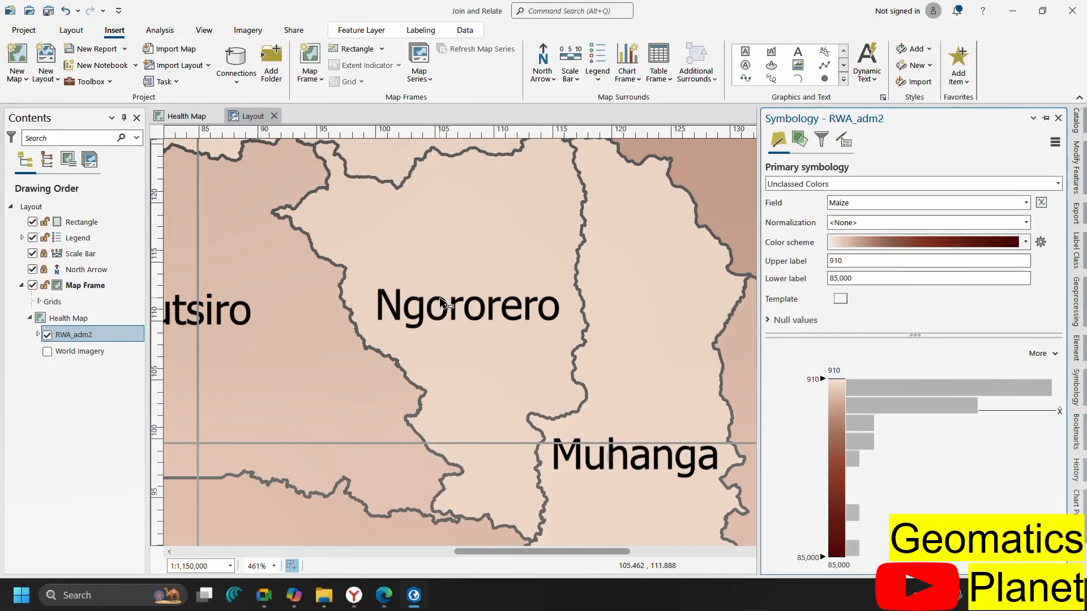
{"action": "scroll", "coordinate": [442, 300], "scroll_direction": "down", "scroll_amount": 4}
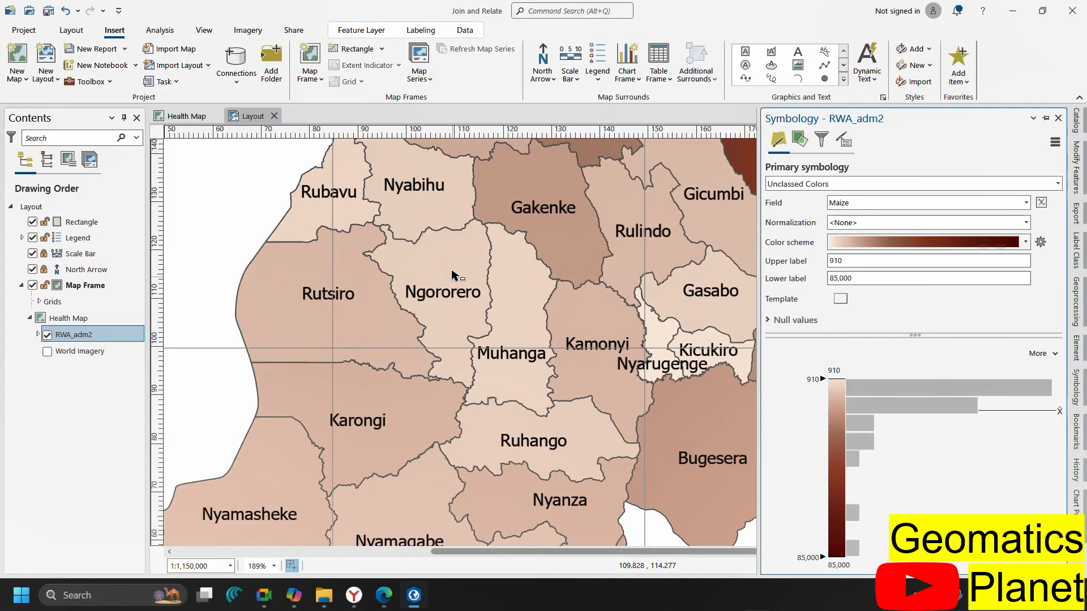
{"action": "scroll", "coordinate": [359, 262], "scroll_direction": "down", "scroll_amount": 4}
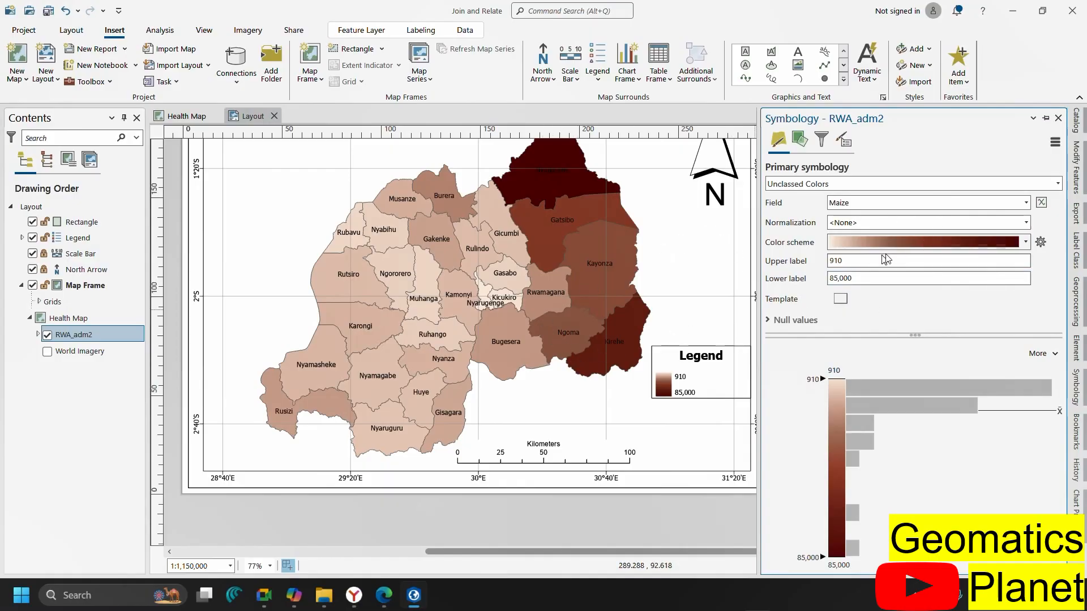
Try the yellow-to-red color scheme on the unclassed Maize symbology
{"action": "left_click", "coordinate": [843, 276]}
{"action": "left_click", "coordinate": [1025, 244]}
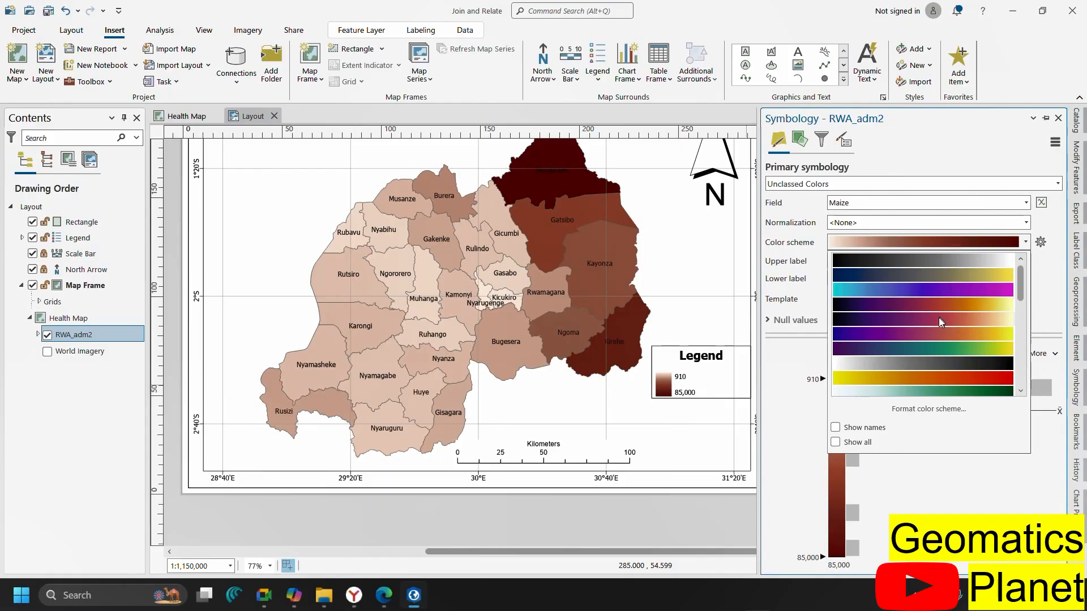
{"action": "left_click", "coordinate": [905, 377]}
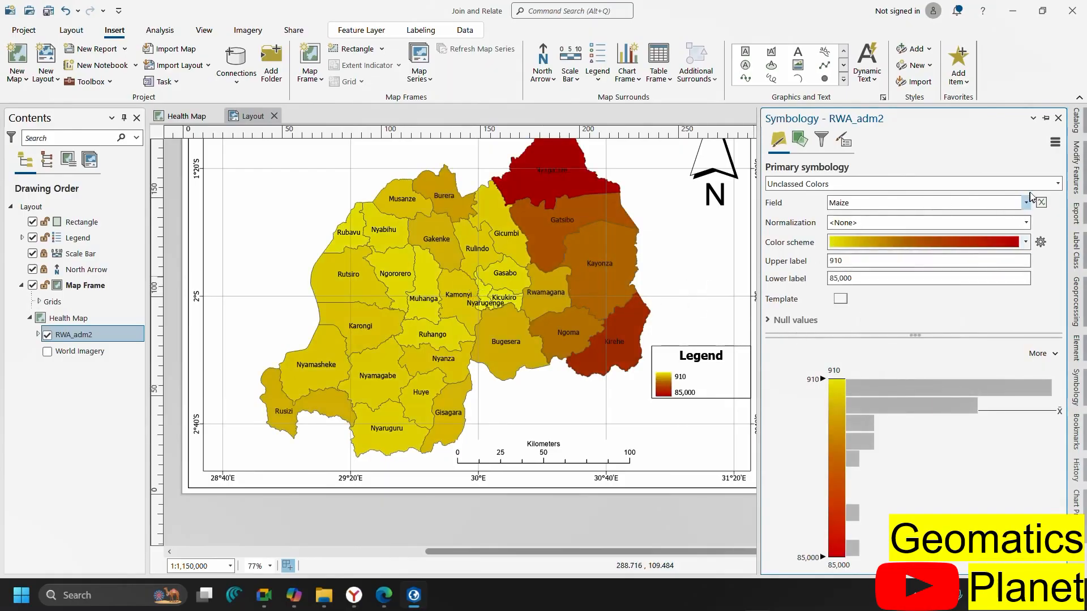
Symbolize the districts with Graduated Symbols based on the Maize field, and inspect the symbols around Gasabo and Kicukiro
{"action": "left_click", "coordinate": [1054, 188]}
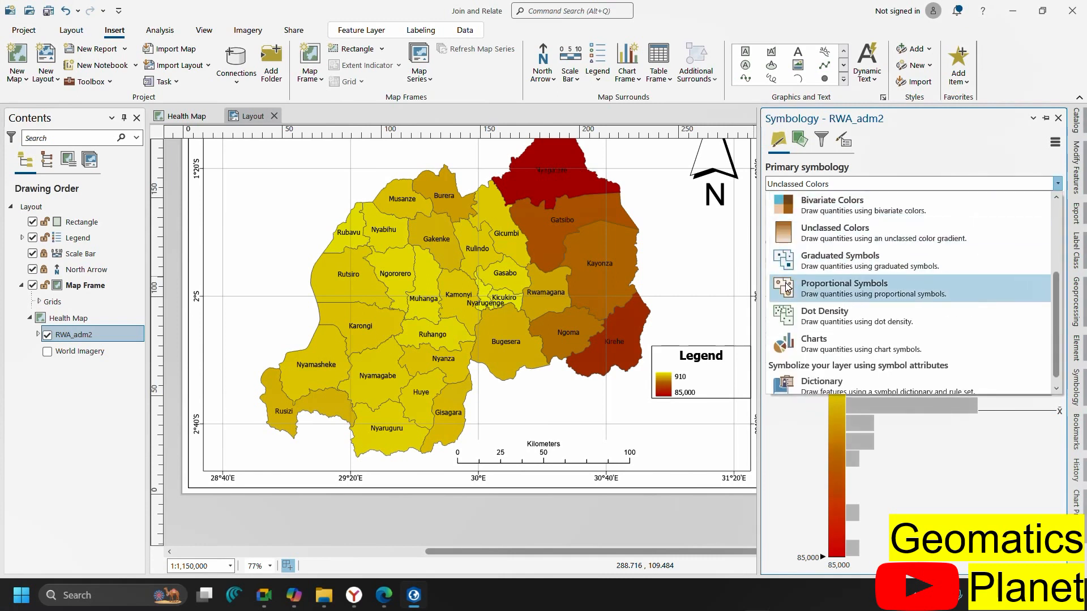
{"action": "left_click", "coordinate": [832, 257]}
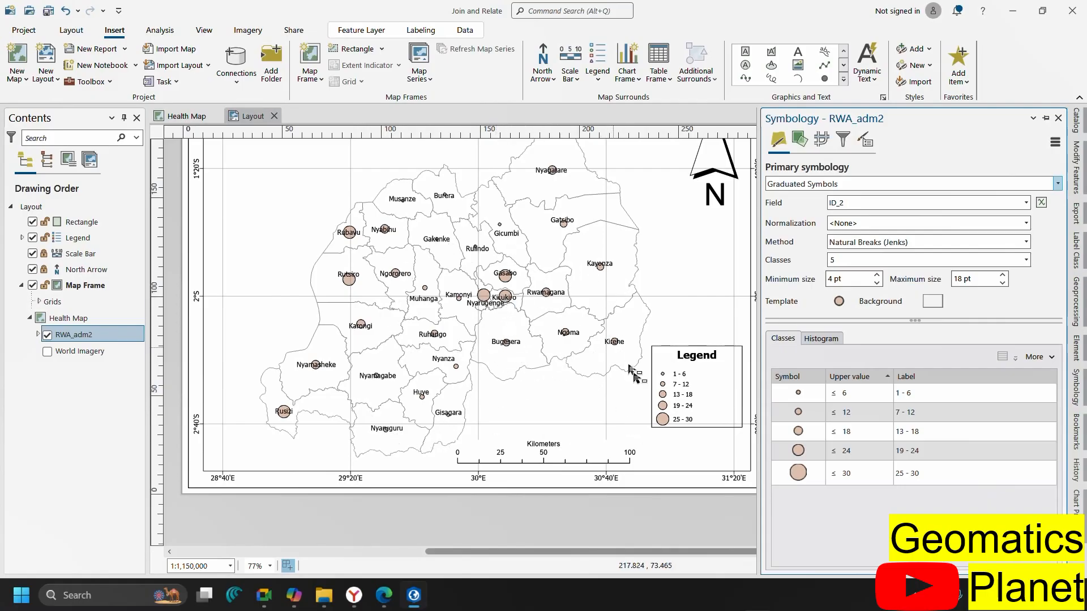
{"action": "left_click", "coordinate": [1026, 202]}
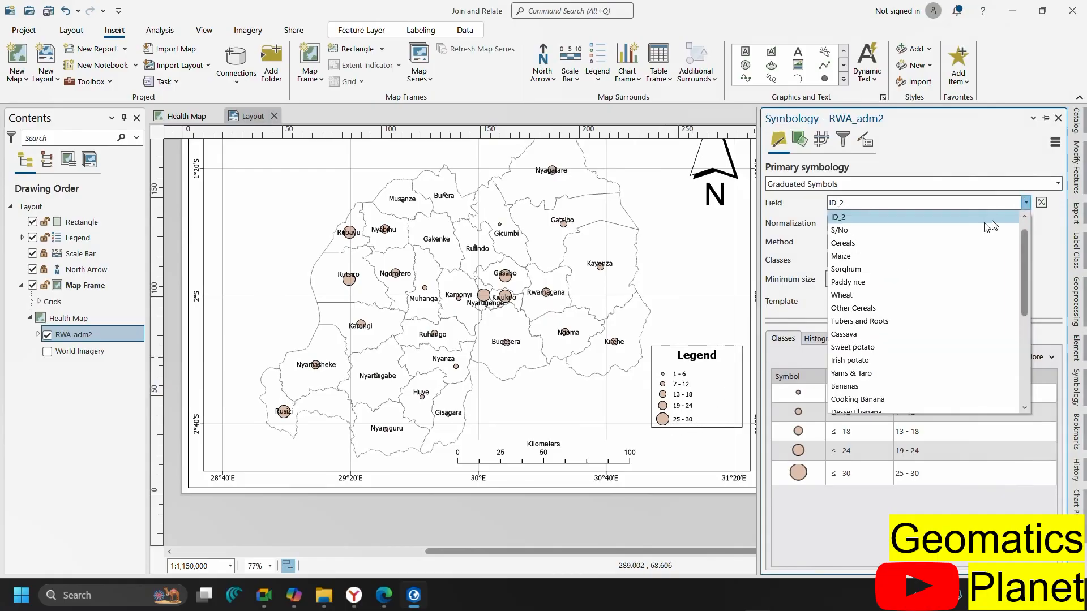
{"action": "left_click", "coordinate": [843, 254]}
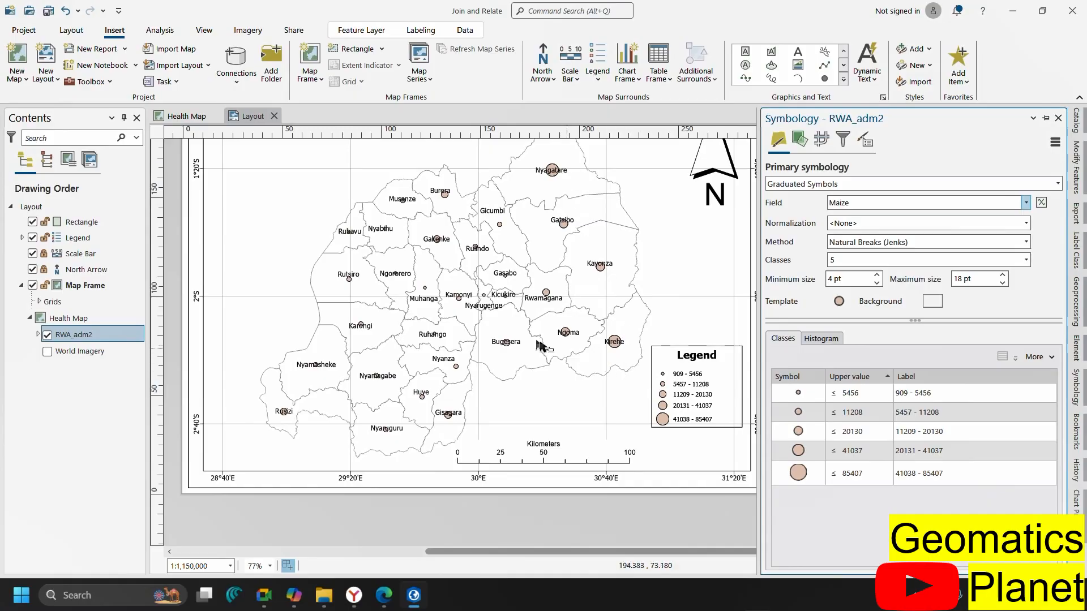
{"action": "scroll", "coordinate": [498, 286], "scroll_direction": "up", "scroll_amount": 5}
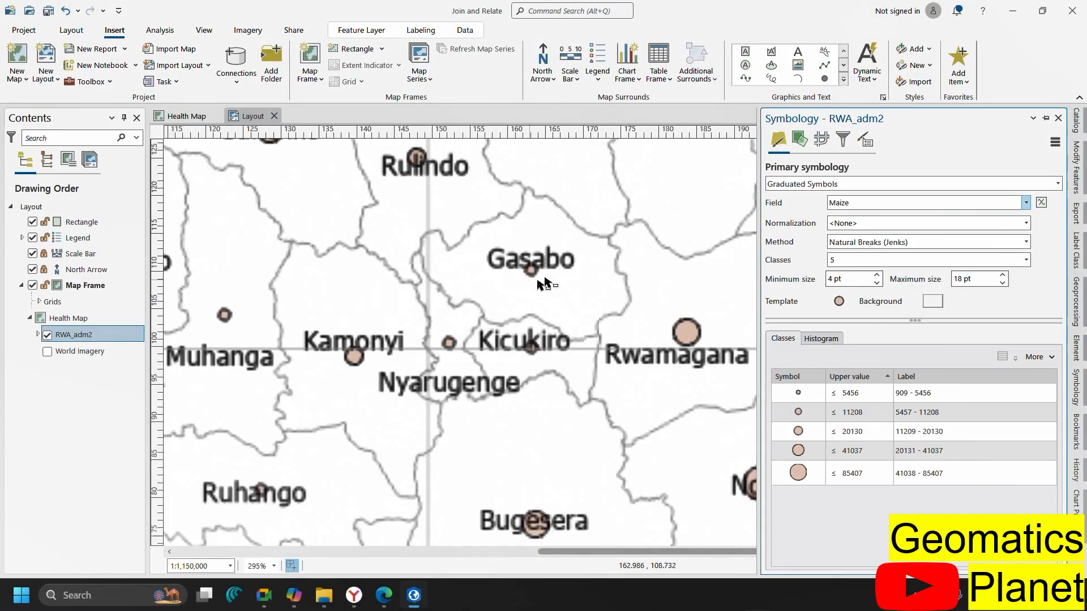
Examine the graduated Maize symbols across the whole layout against the legend's class ranges, and check the available symbology fields
{"action": "scroll", "coordinate": [541, 278], "scroll_direction": "down", "scroll_amount": 5}
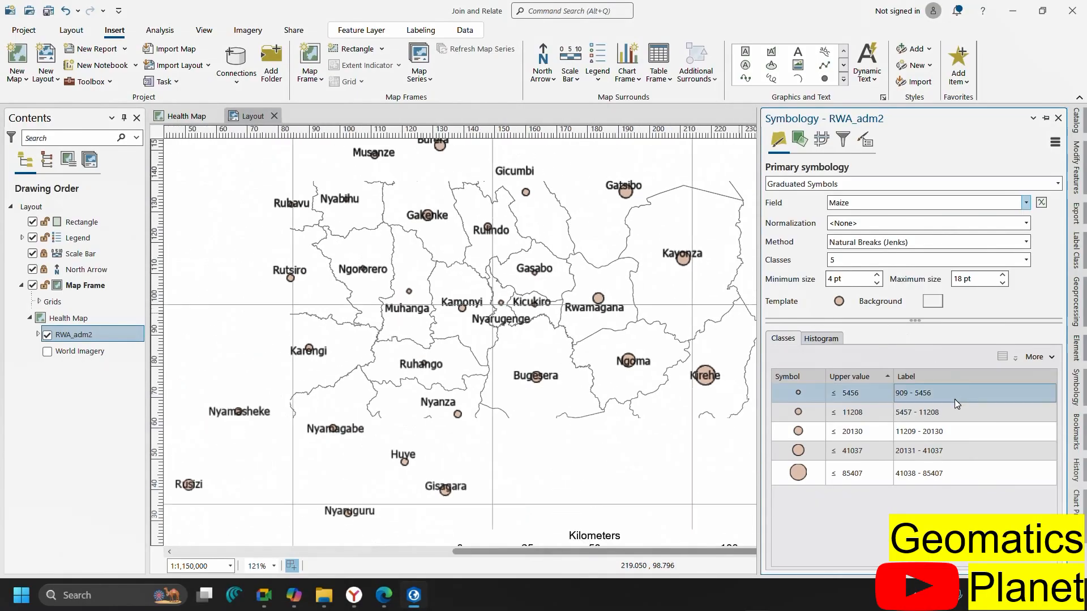
{"action": "scroll", "coordinate": [564, 414], "scroll_direction": "down", "scroll_amount": 3}
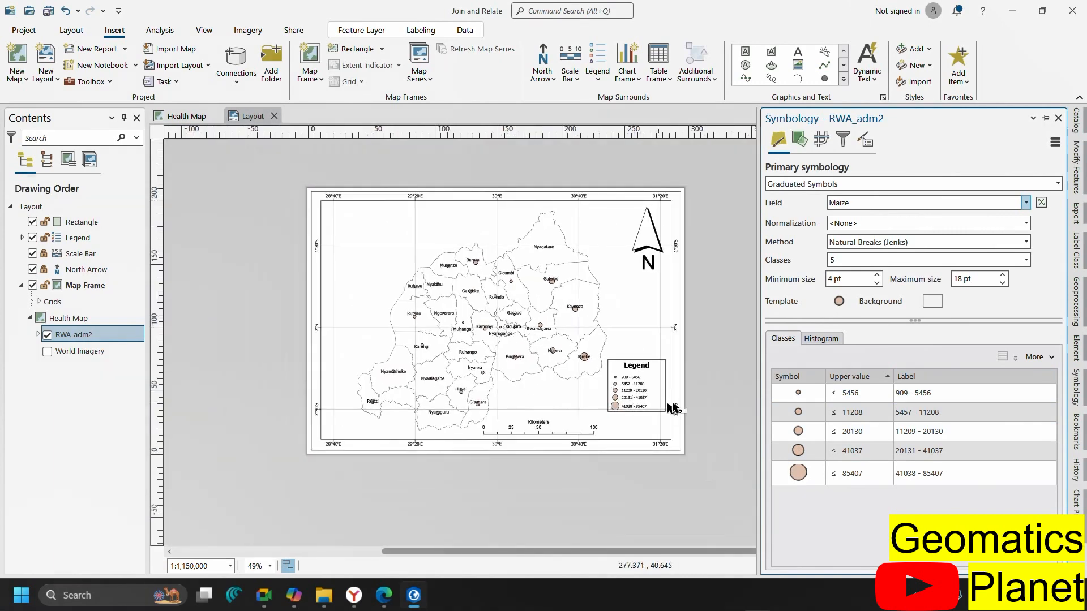
{"action": "scroll", "coordinate": [560, 416], "scroll_direction": "up", "scroll_amount": 3}
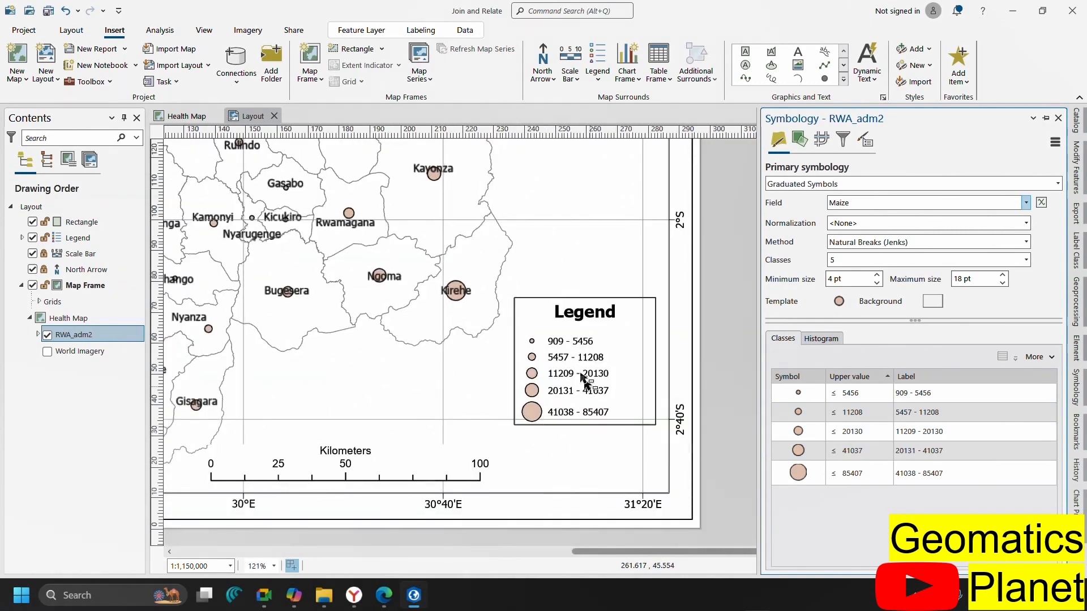
{"action": "scroll", "coordinate": [596, 406], "scroll_direction": "down", "scroll_amount": 2}
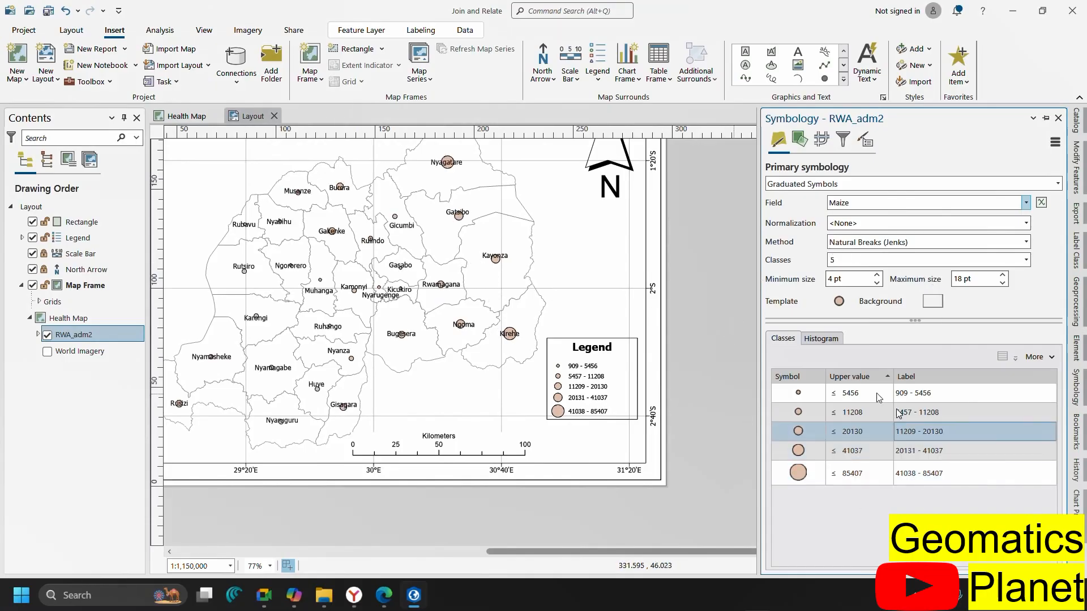
{"action": "left_click", "coordinate": [876, 452]}
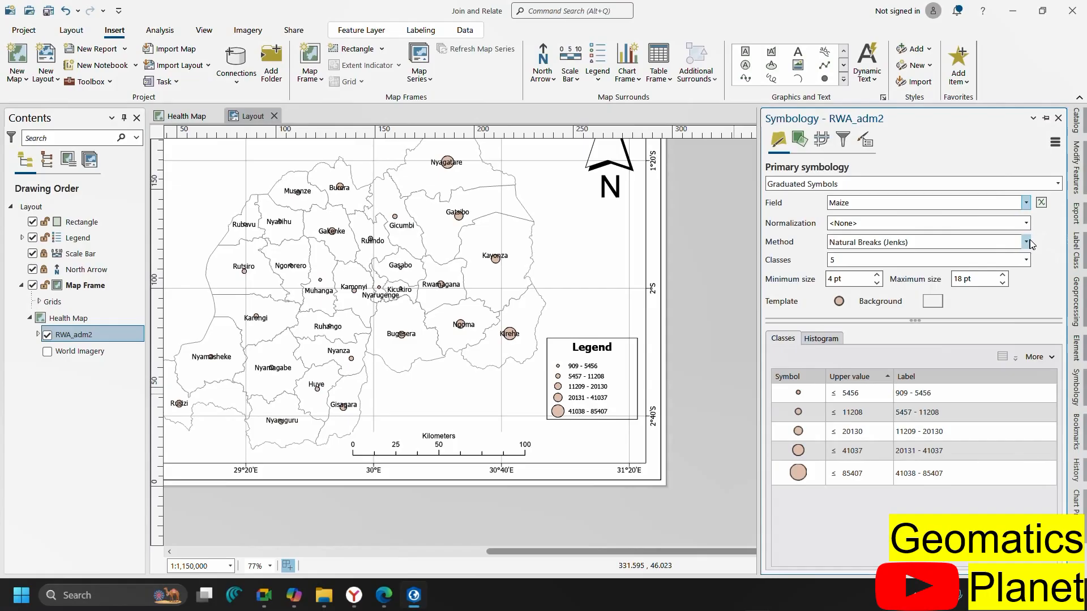
{"action": "left_click", "coordinate": [1025, 202]}
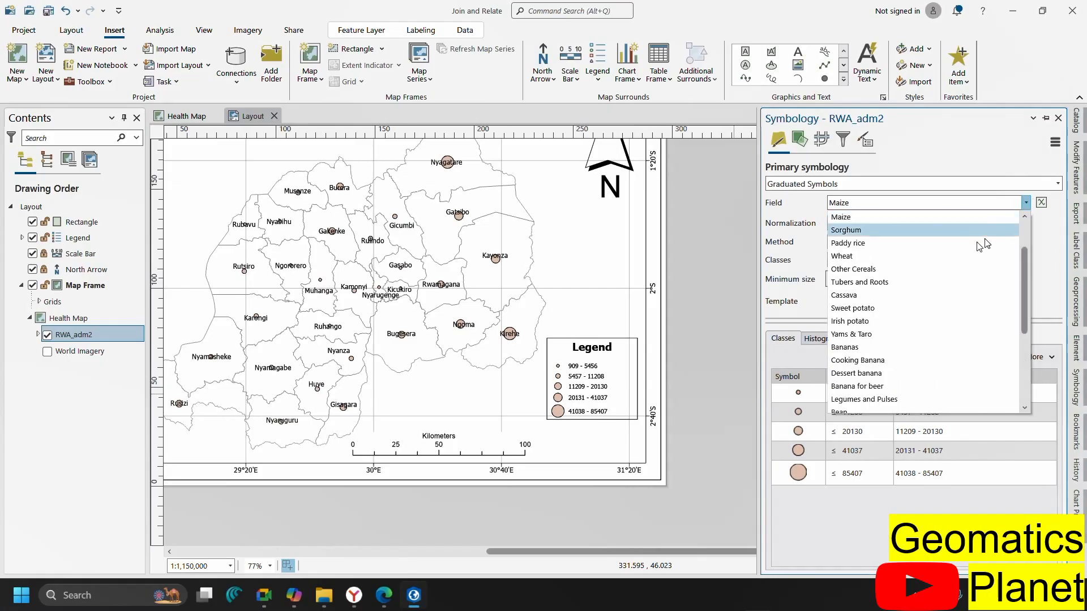
{"action": "left_click", "coordinate": [876, 186]}
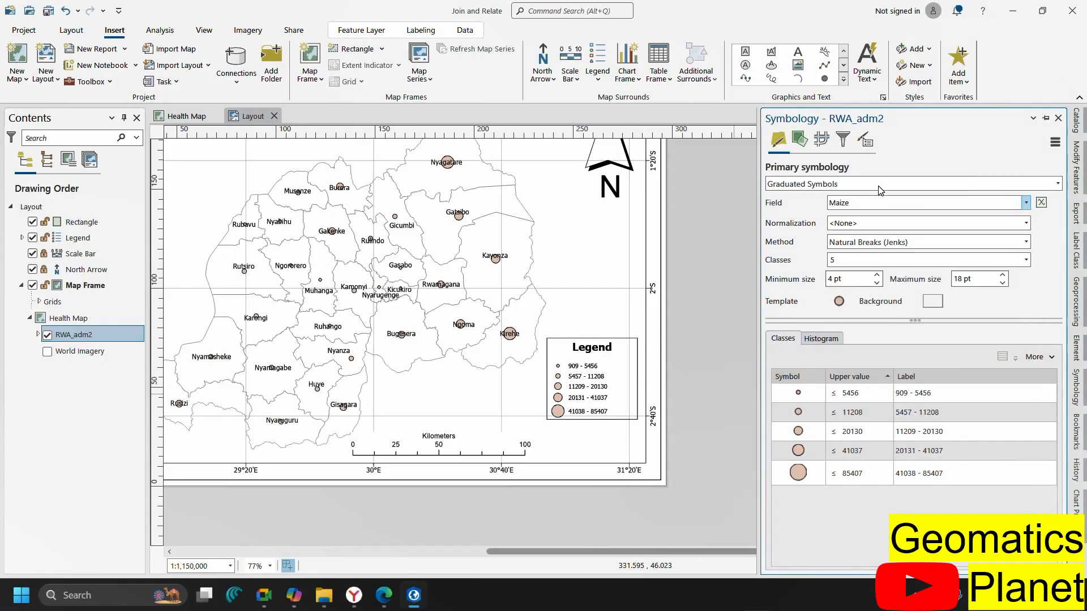
Try symbolizing the districts with Proportional Symbols based on the Maize field, and check the legend count and histogram
{"action": "left_click", "coordinate": [875, 185]}
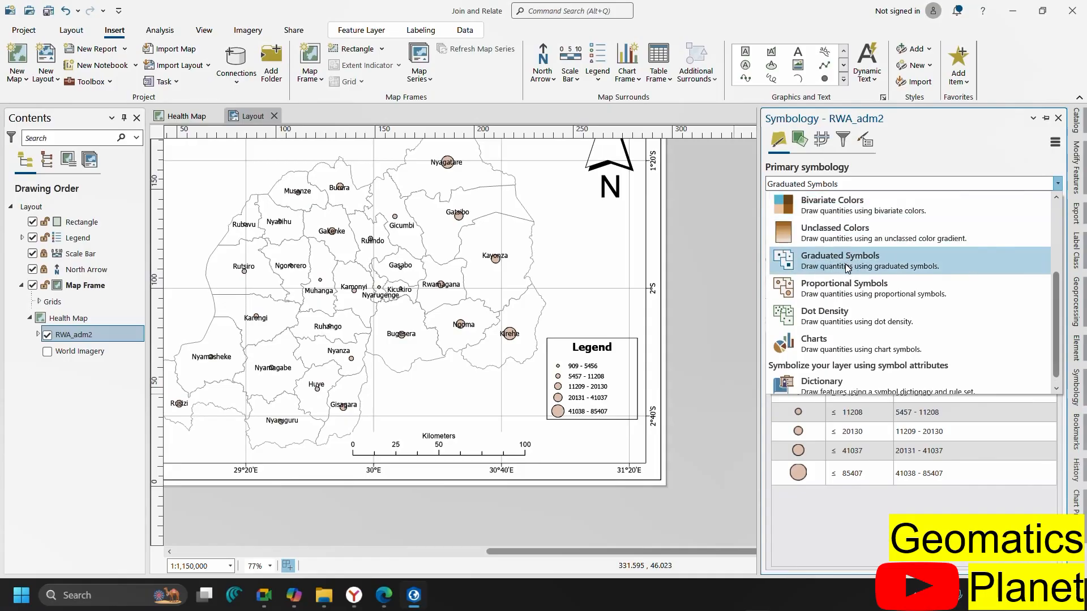
{"action": "left_click", "coordinate": [851, 288]}
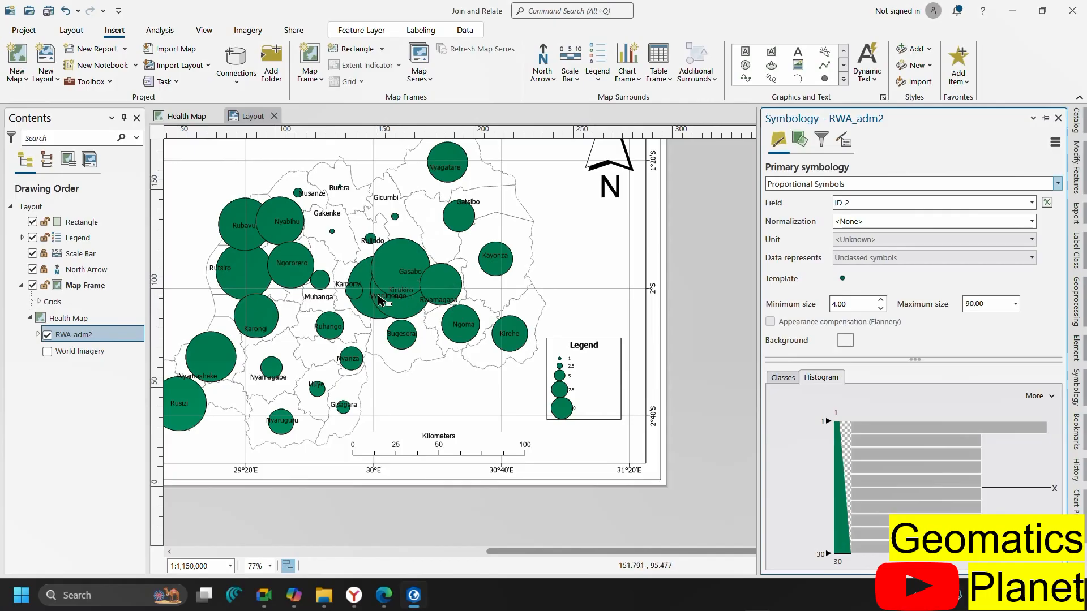
{"action": "left_click", "coordinate": [1032, 203]}
{"action": "left_click", "coordinate": [873, 252]}
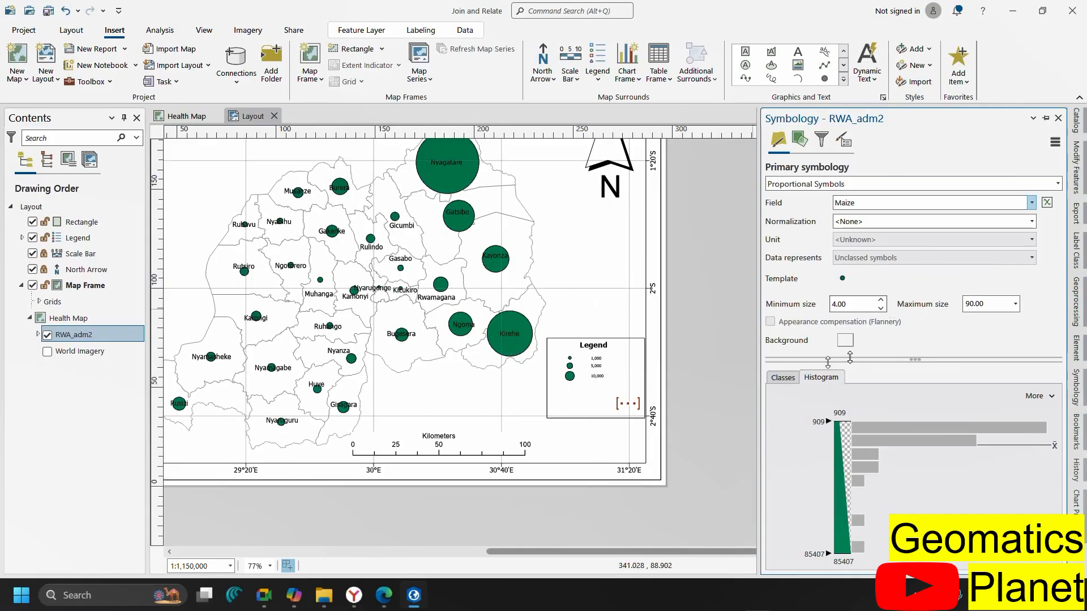
{"action": "left_click", "coordinate": [779, 379]}
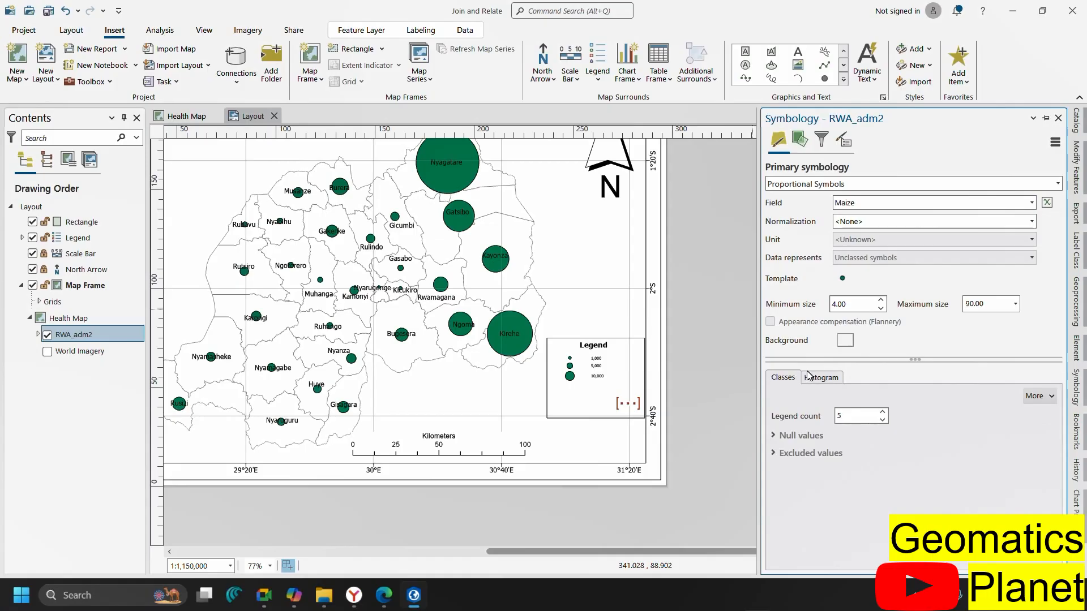
{"action": "left_click", "coordinate": [811, 376]}
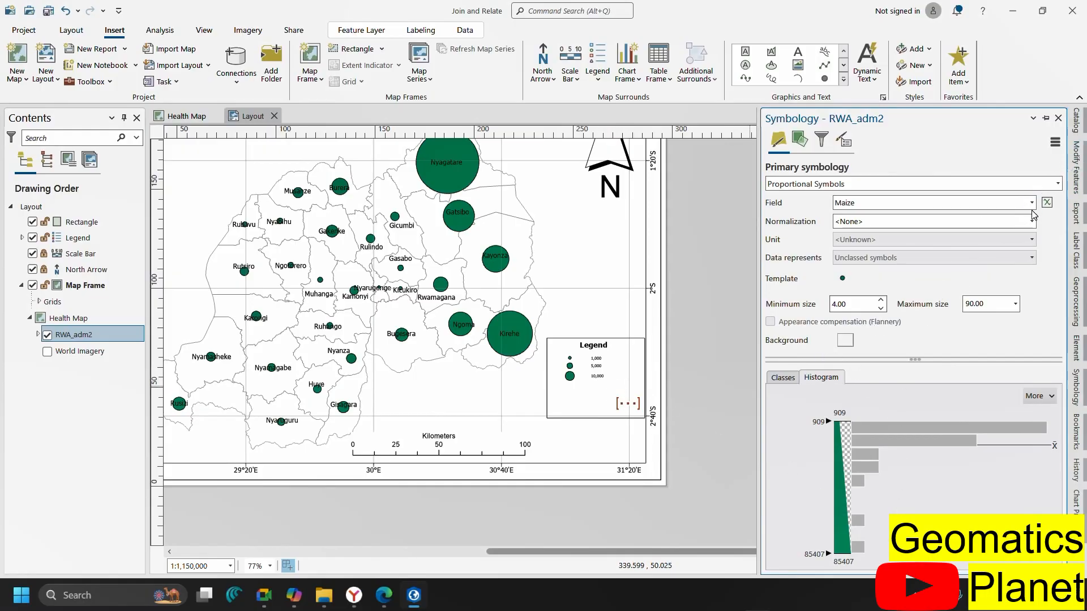
Try symbolizing the districts with Dot Density using the Maize field, and inspect the dots around Nyagatare
{"action": "left_click", "coordinate": [1054, 185]}
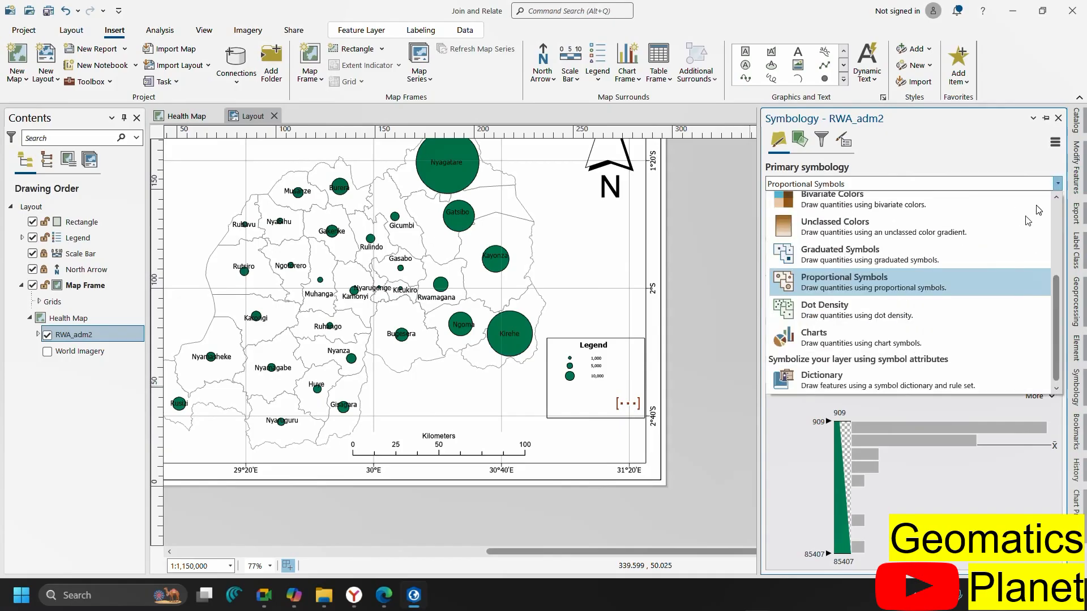
{"action": "left_click", "coordinate": [854, 322]}
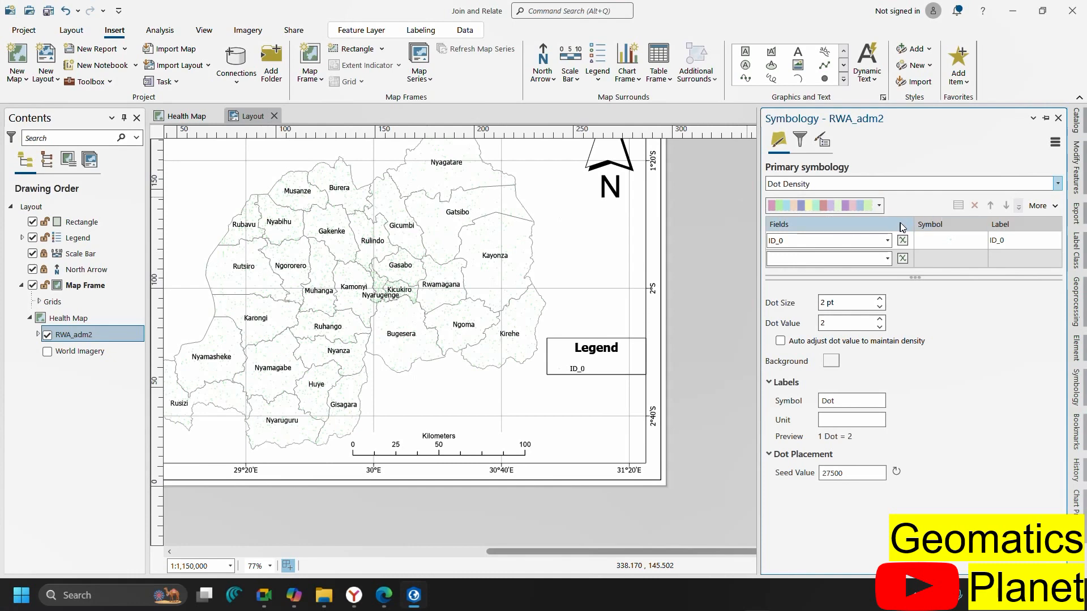
{"action": "left_click", "coordinate": [887, 241]}
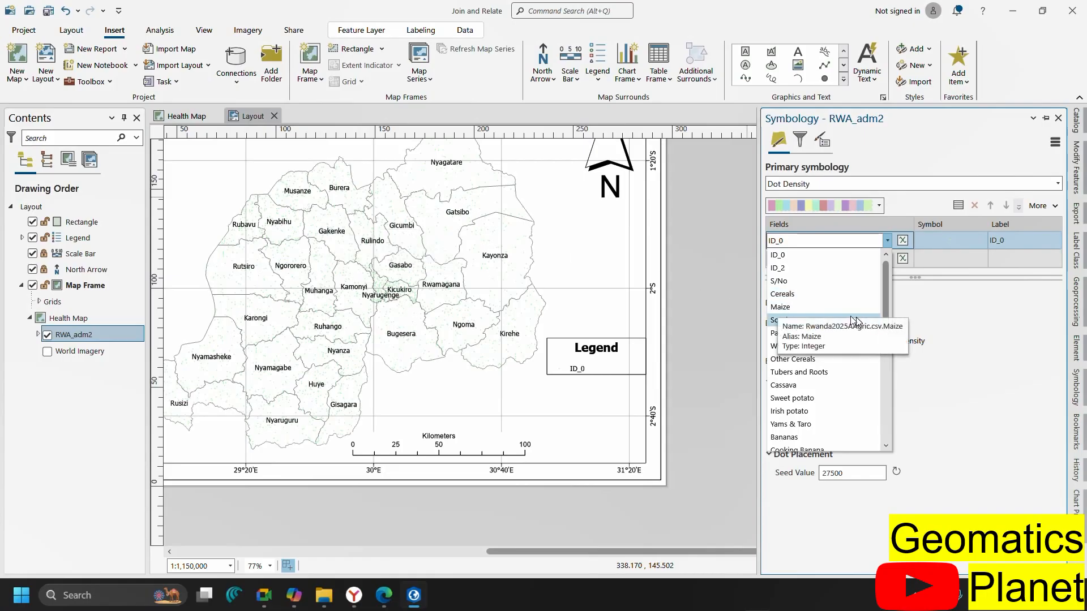
{"action": "left_click", "coordinate": [817, 305]}
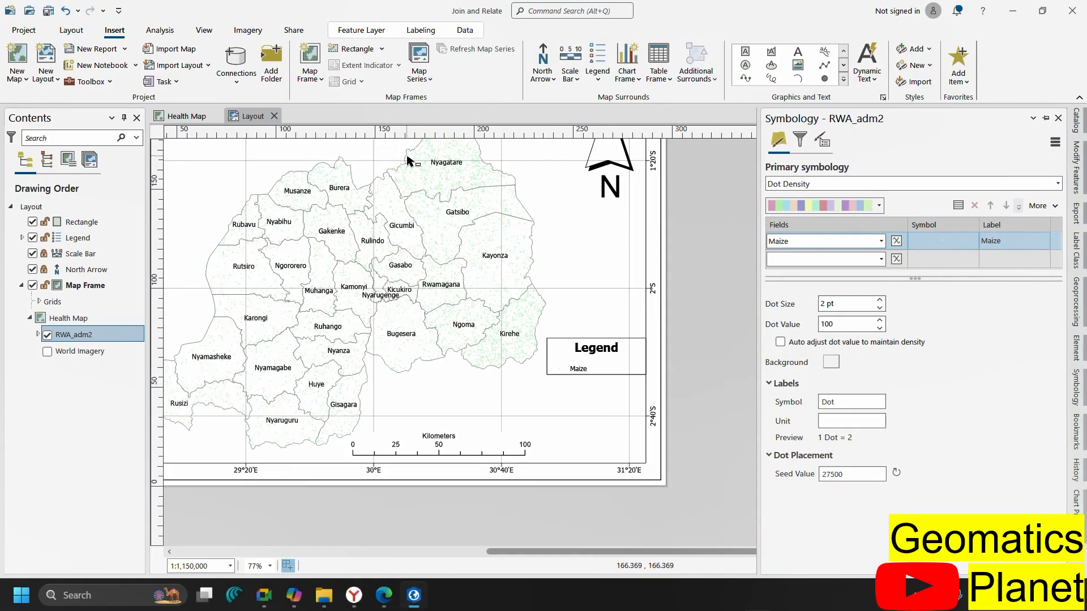
{"action": "scroll", "coordinate": [388, 194], "scroll_direction": "up", "scroll_amount": 5}
{"action": "scroll", "coordinate": [409, 462], "scroll_direction": "down", "scroll_amount": 4}
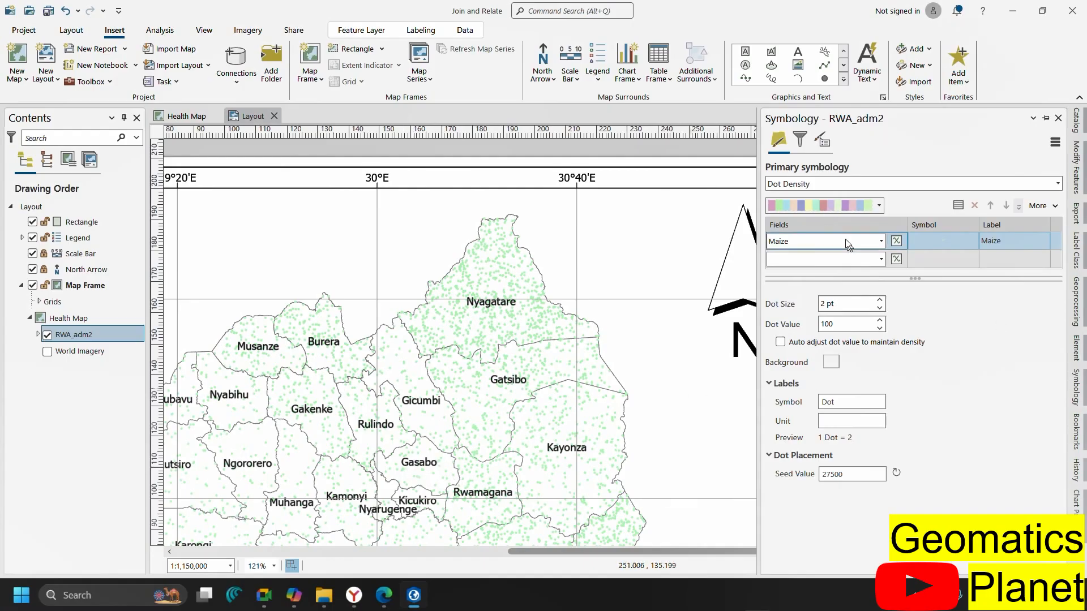
{"action": "left_click", "coordinate": [881, 259]}
{"action": "left_click", "coordinate": [881, 260]}
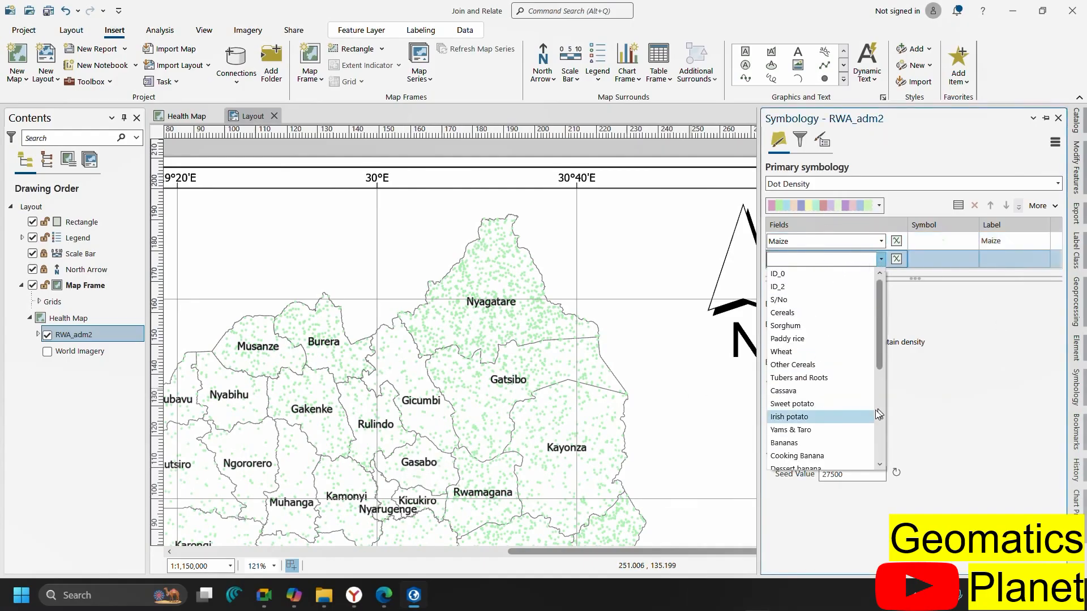
{"action": "left_click", "coordinate": [922, 389]}
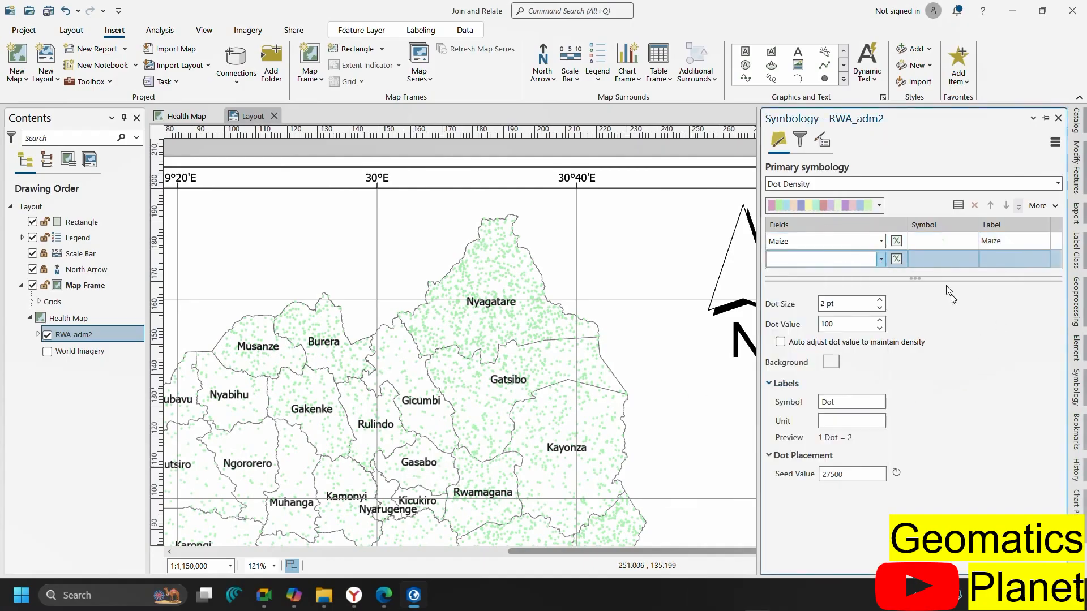
Try the Triangle 6 point symbol for the Maize dots, and view the dot distribution across the districts
{"action": "left_click", "coordinate": [934, 240]}
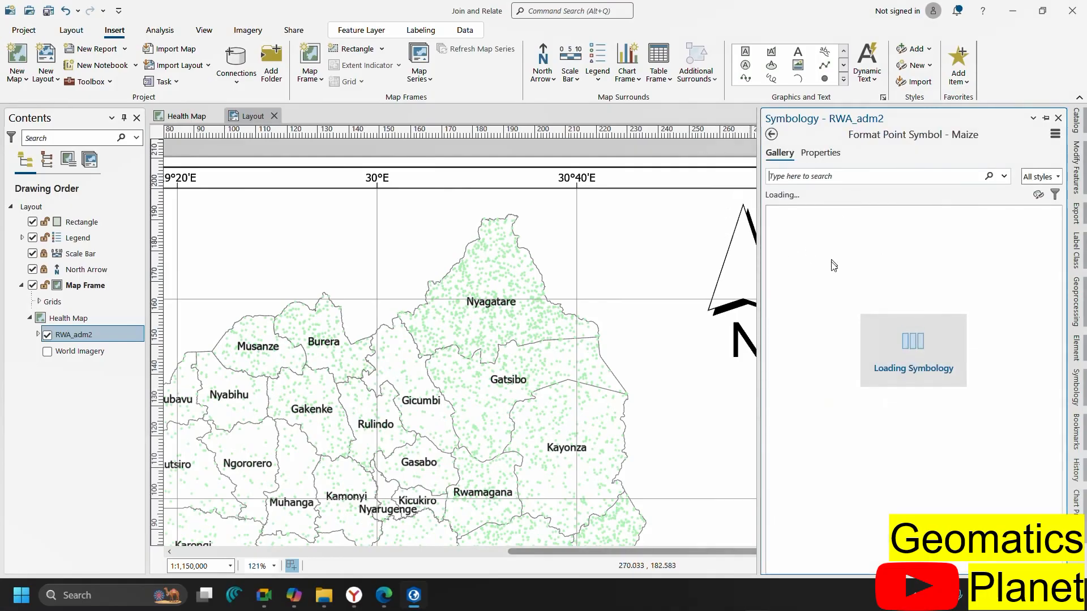
{"action": "scroll", "coordinate": [926, 445], "scroll_direction": "down", "scroll_amount": 5}
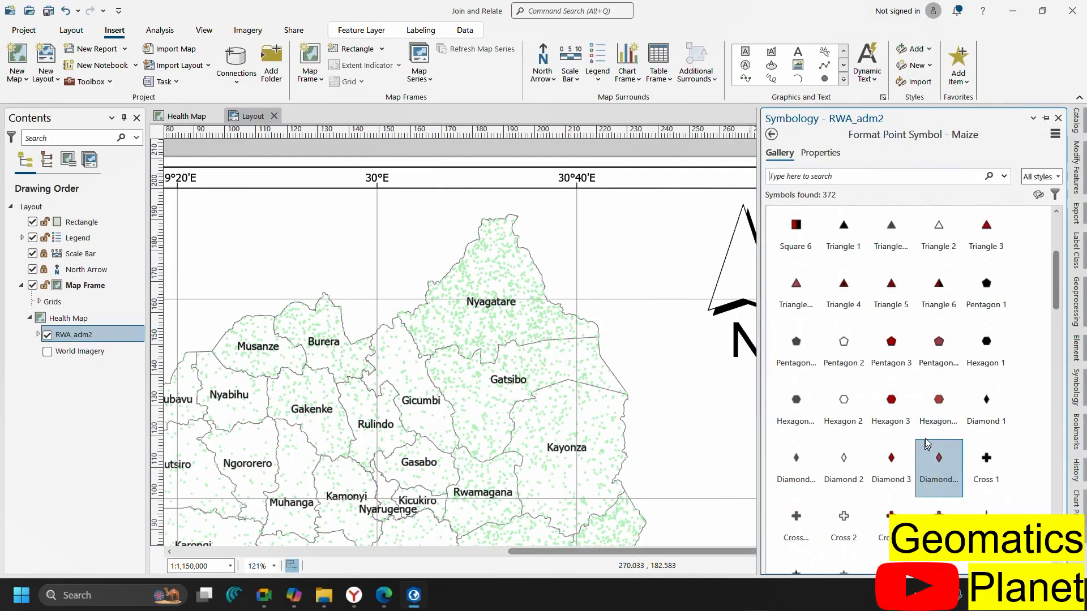
{"action": "left_click", "coordinate": [937, 287]}
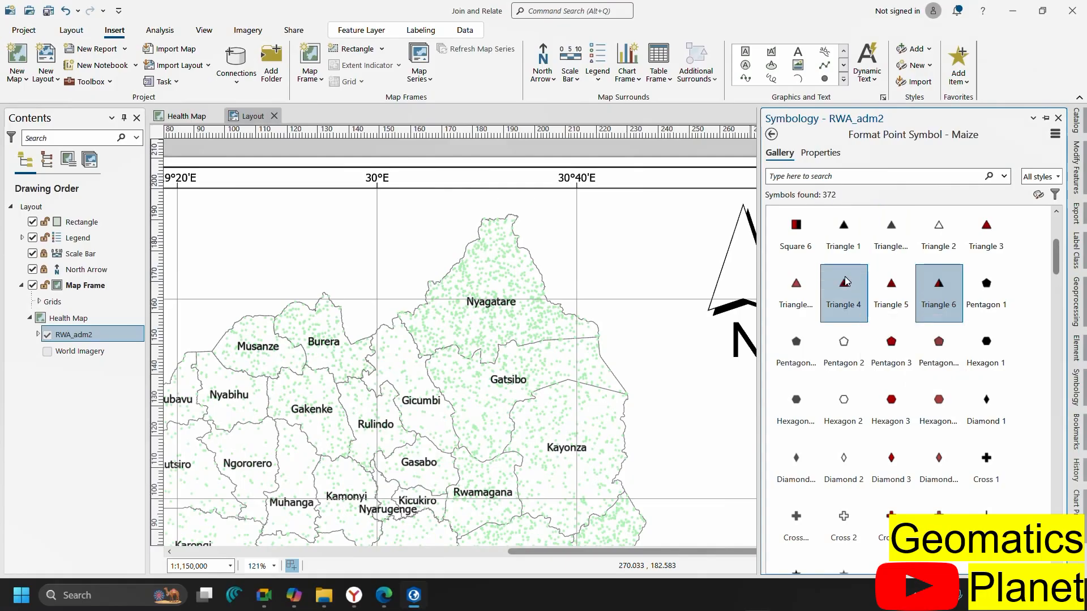
{"action": "left_click", "coordinate": [771, 134]}
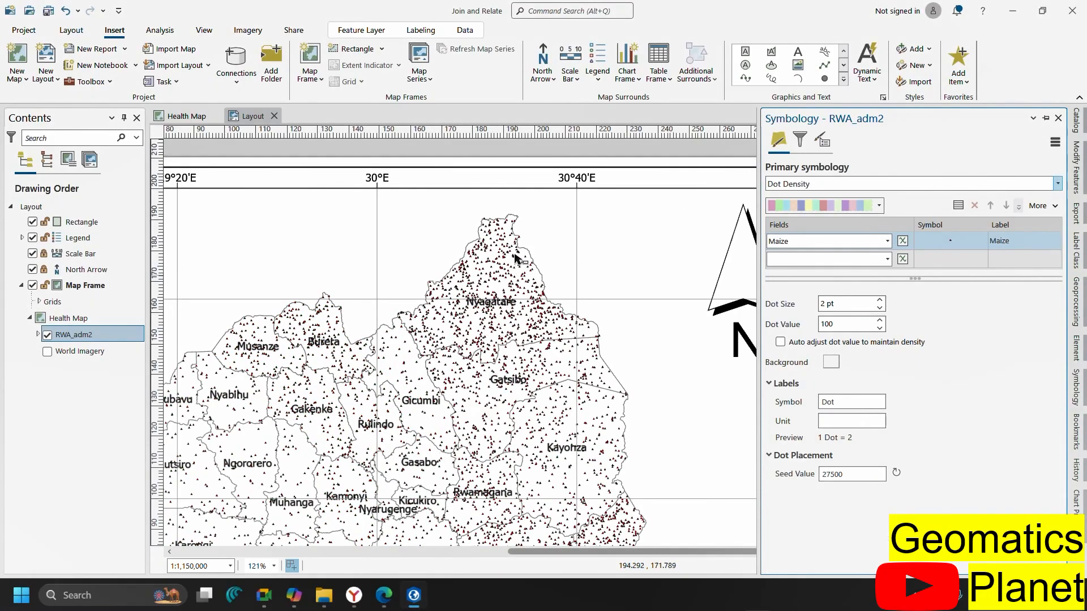
{"action": "scroll", "coordinate": [515, 257], "scroll_direction": "down", "scroll_amount": 3}
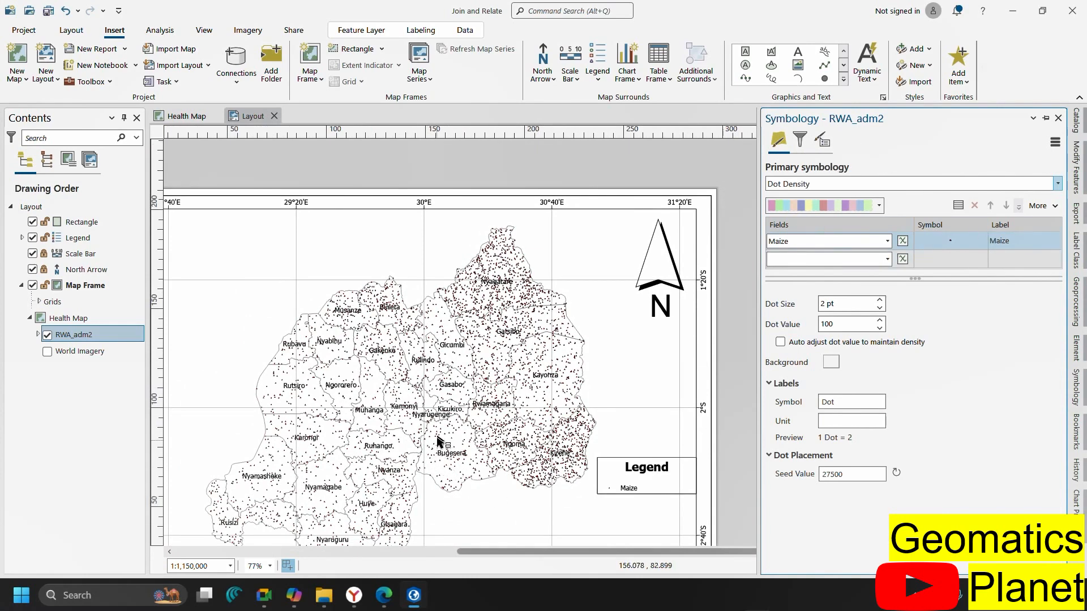
Symbolize the districts with Charts as bar charts of the Maize field, and compare the bars across the map
{"action": "left_click", "coordinate": [1058, 184]}
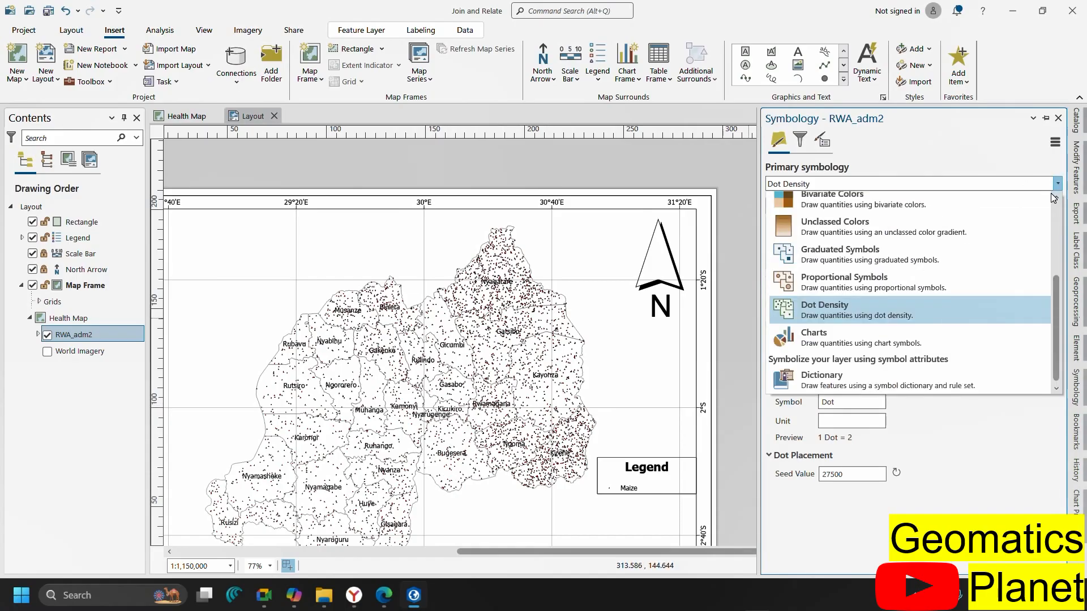
{"action": "left_click", "coordinate": [916, 349]}
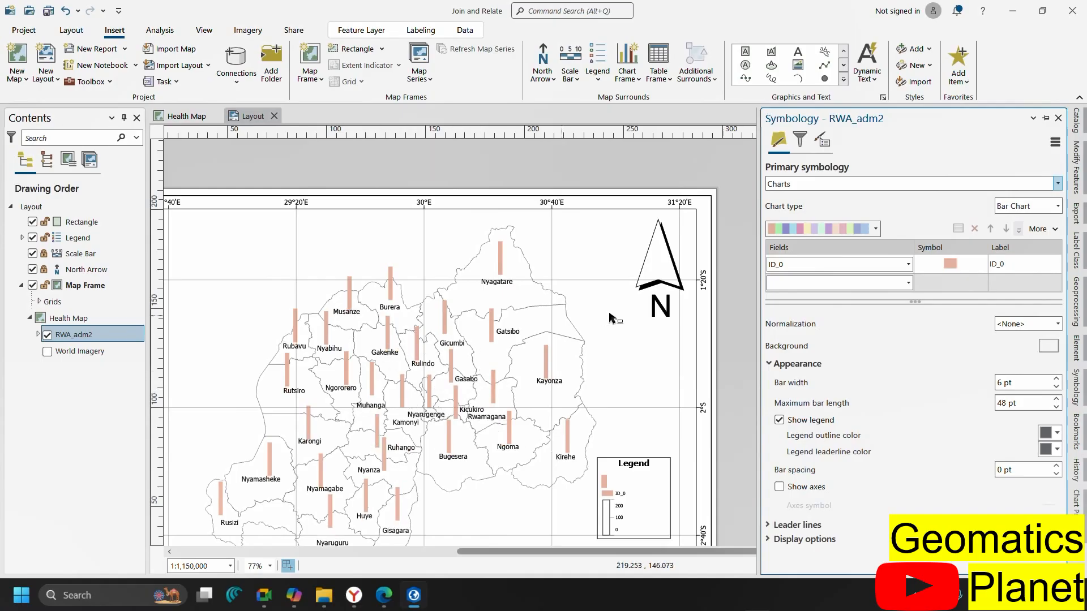
{"action": "scroll", "coordinate": [436, 371], "scroll_direction": "down", "scroll_amount": 1}
{"action": "scroll", "coordinate": [460, 359], "scroll_direction": "up", "scroll_amount": 4}
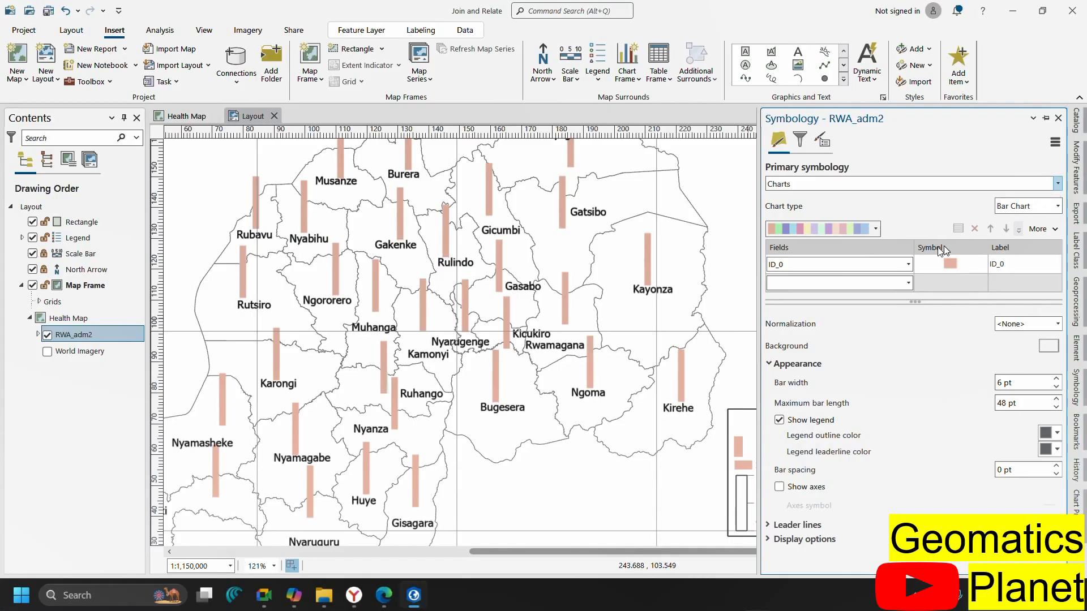
{"action": "left_click", "coordinate": [908, 265]}
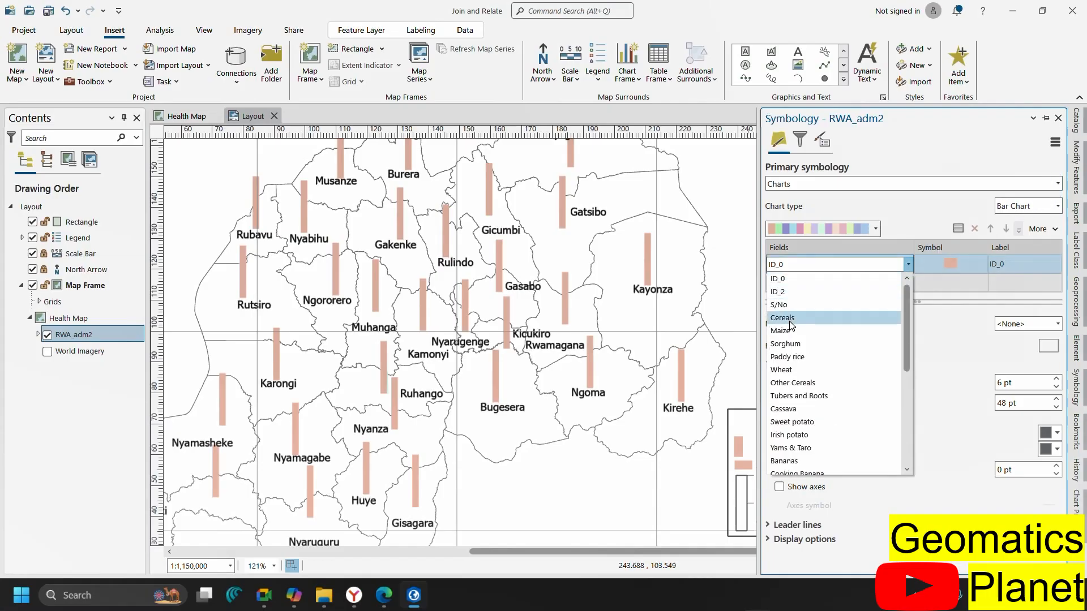
{"action": "left_click", "coordinate": [787, 330]}
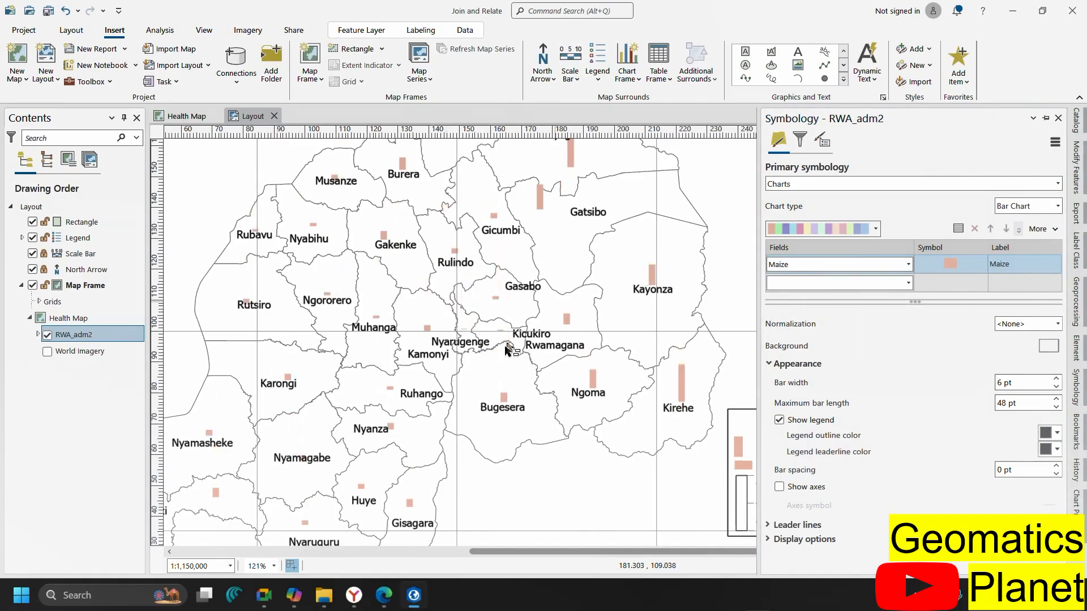
{"action": "scroll", "coordinate": [507, 349], "scroll_direction": "down", "scroll_amount": 2}
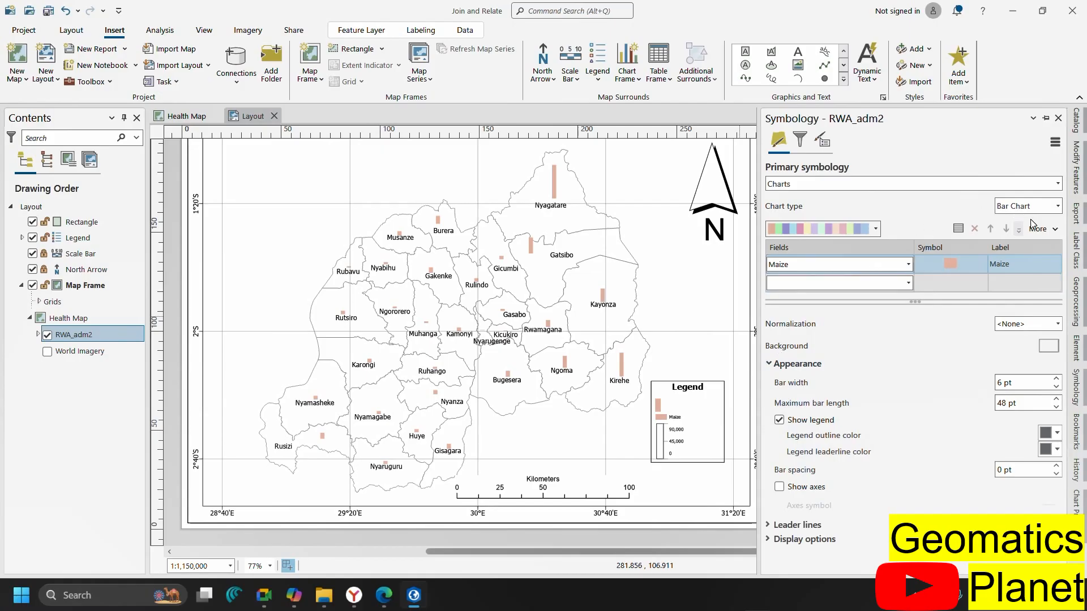
Change the Maize chart type to Pie Chart, inspect the pies on the layout, and bring the layer's symbology settings back into view
{"action": "left_click", "coordinate": [1057, 206]}
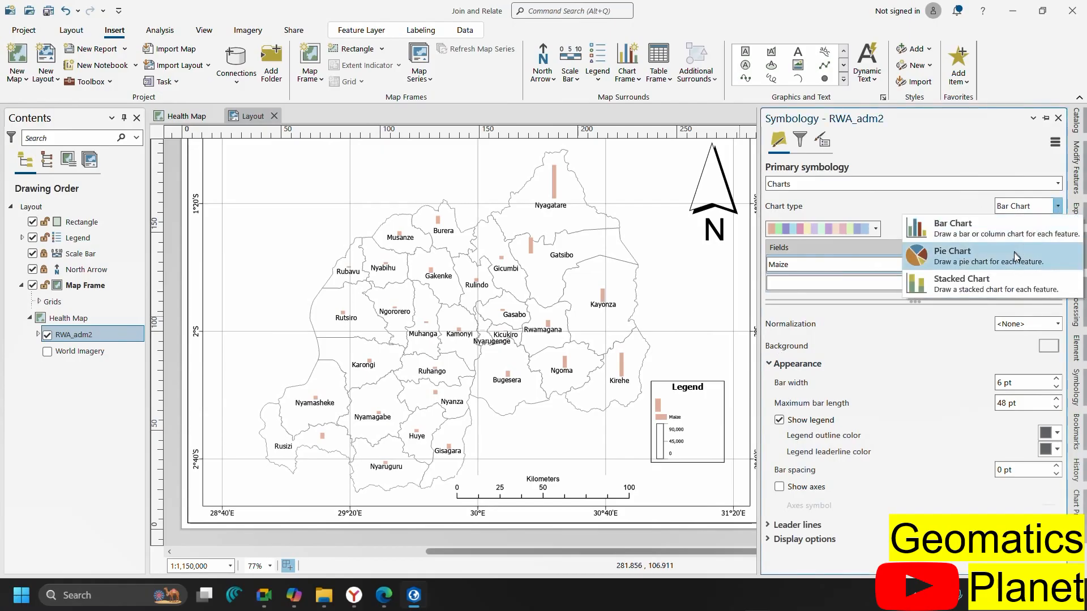
{"action": "left_click", "coordinate": [1014, 253]}
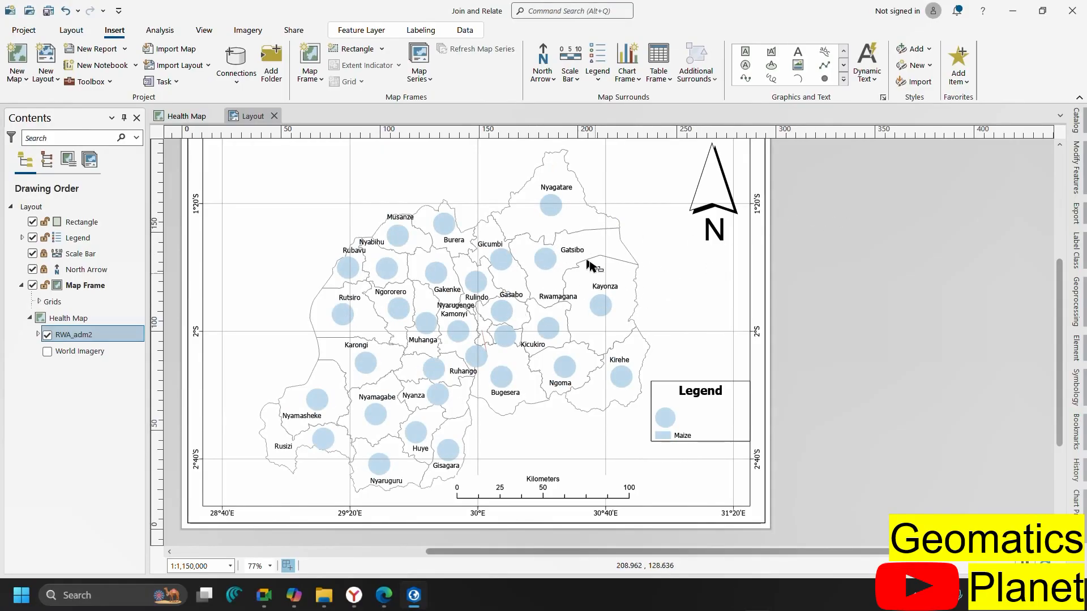
{"action": "scroll", "coordinate": [963, 266], "scroll_direction": "up", "scroll_amount": 5}
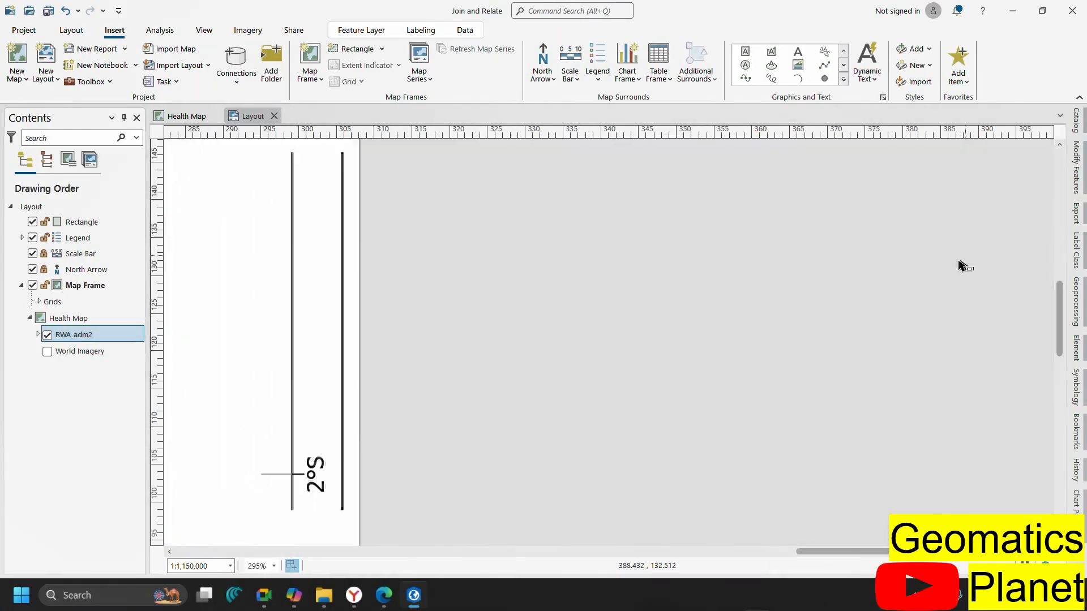
{"action": "scroll", "coordinate": [905, 271], "scroll_direction": "down", "scroll_amount": 5}
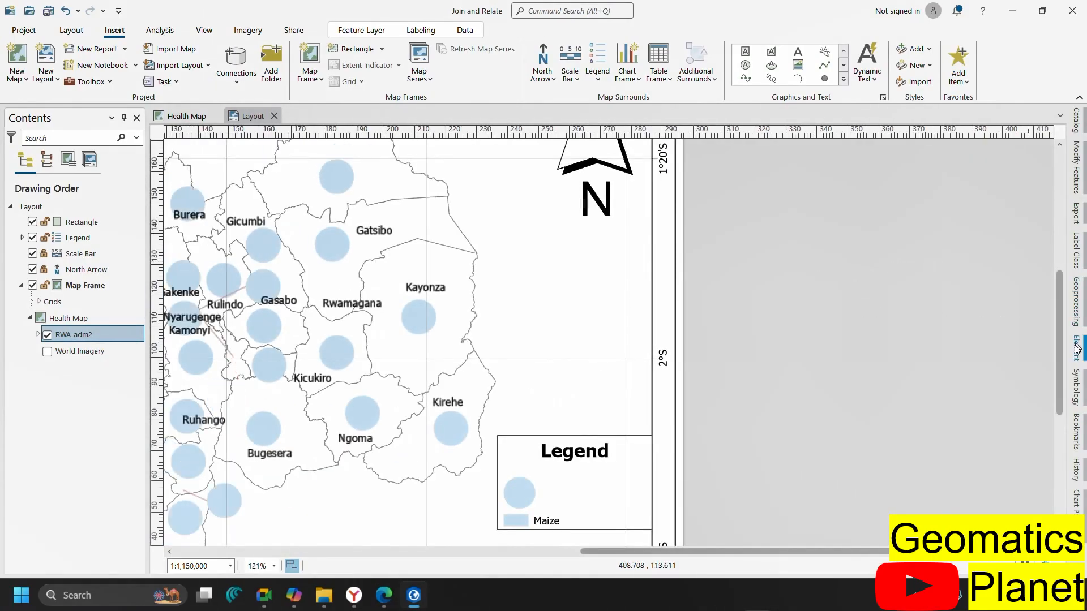
{"action": "left_click", "coordinate": [1076, 388]}
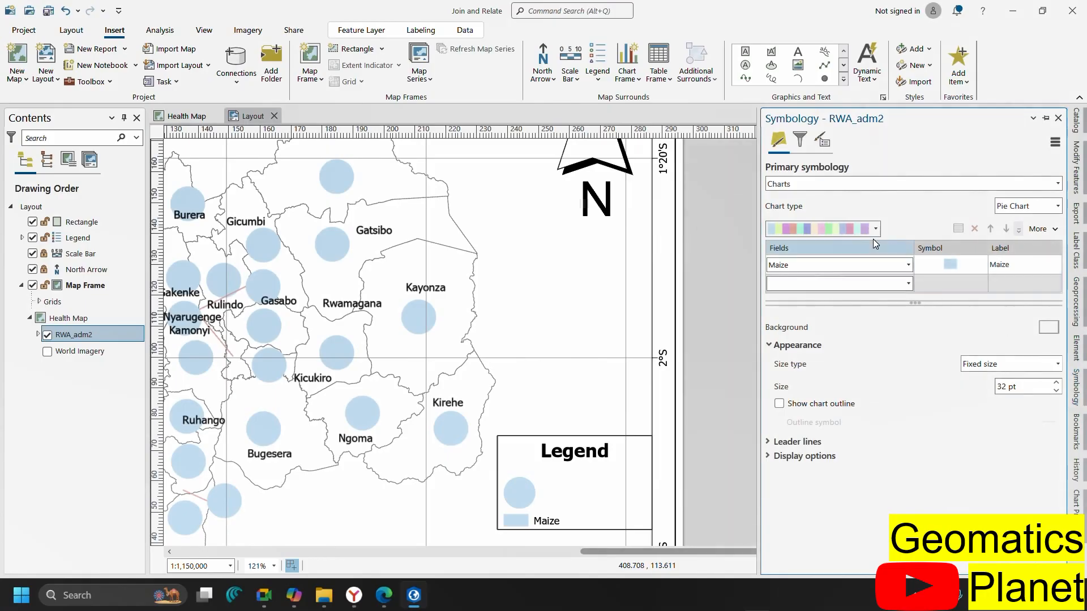
Add the Sorghum field to the pie charts, and compare its slices with Maize across the districts
{"action": "left_click", "coordinate": [908, 283]}
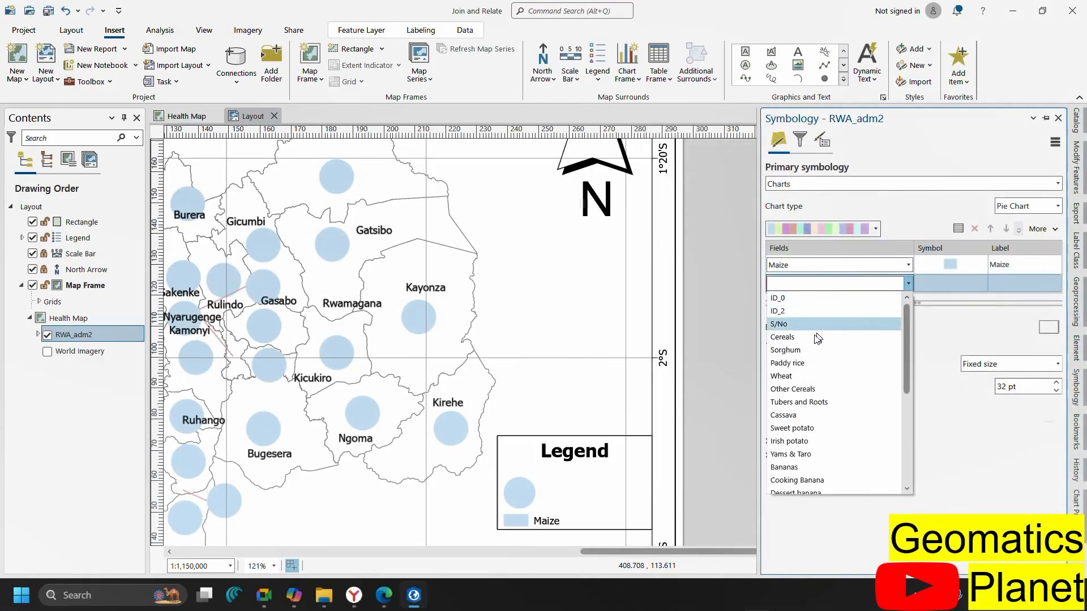
{"action": "left_click", "coordinate": [806, 350]}
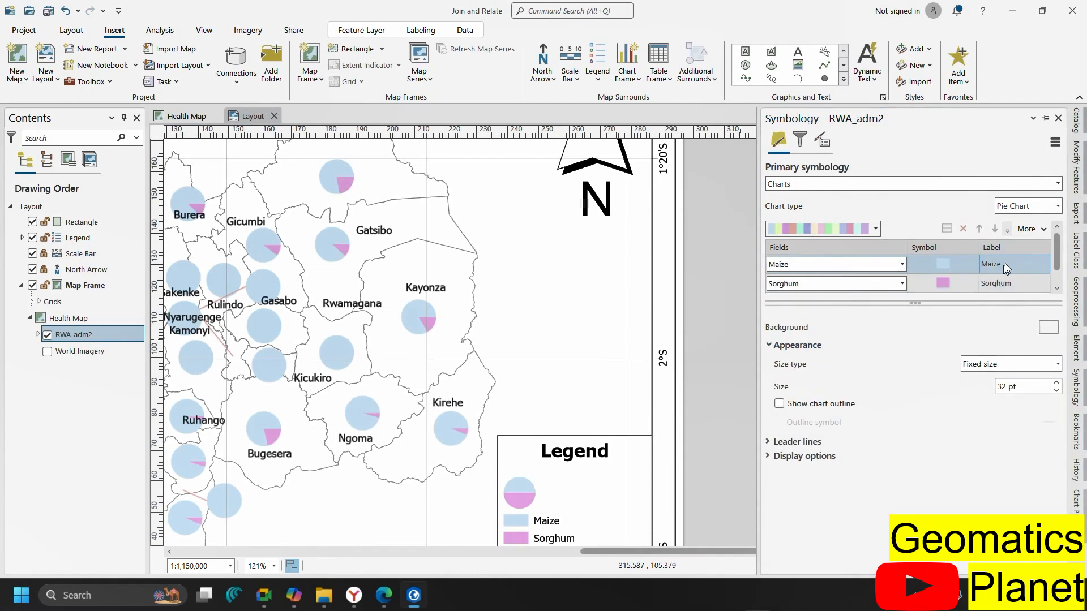
{"action": "scroll", "coordinate": [424, 278], "scroll_direction": "down", "scroll_amount": 3}
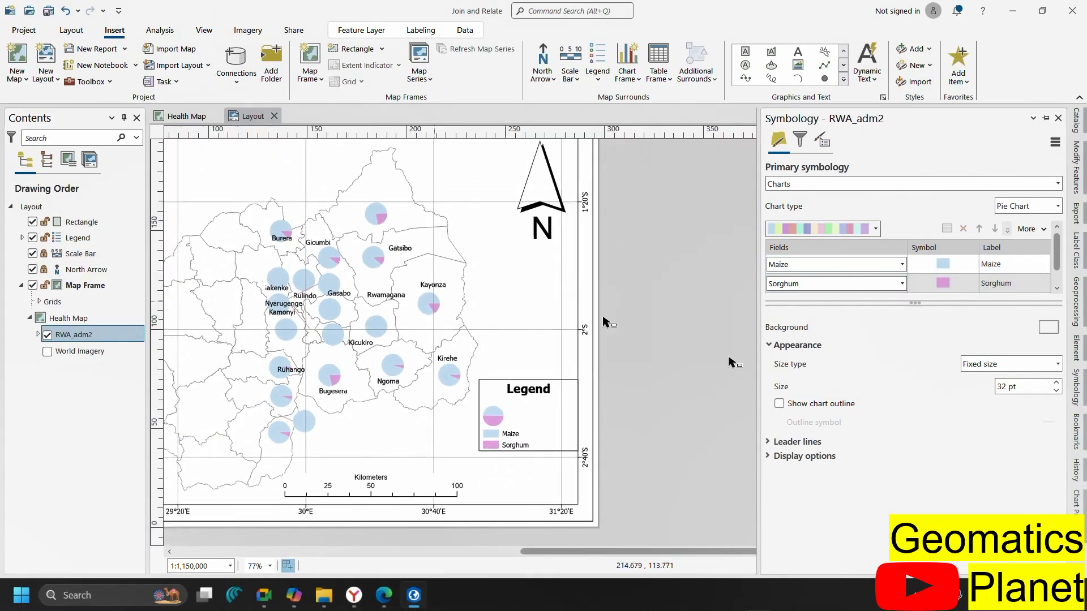
{"action": "scroll", "coordinate": [396, 363], "scroll_direction": "up", "scroll_amount": 3}
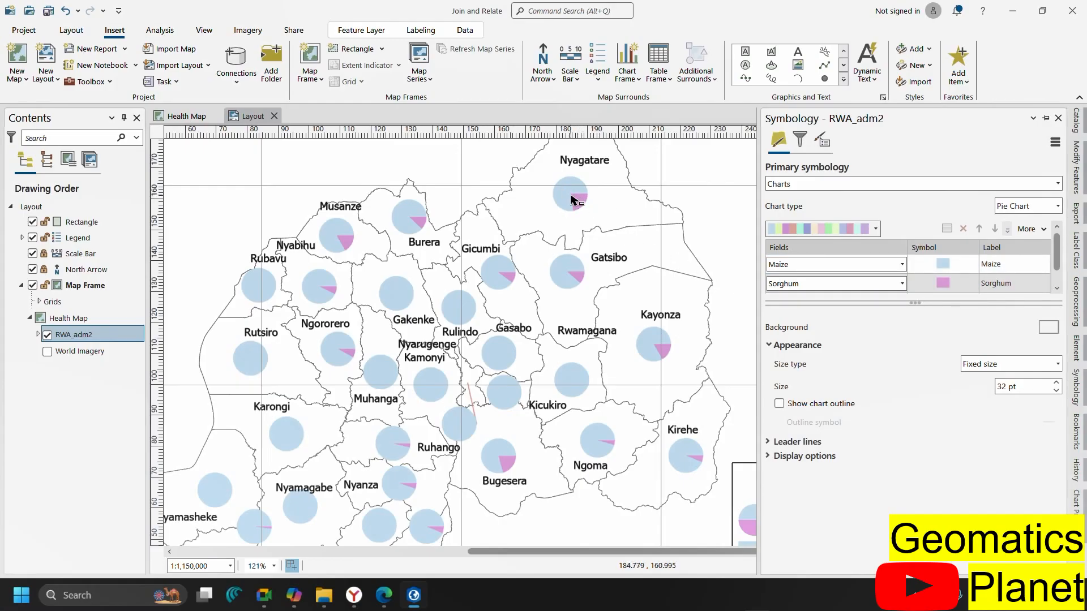
Add the Cereals field to the pie charts and give its slices the Cultural polygon symbol
{"action": "left_click_drag", "start_coordinate": [1057, 253], "coordinate": [1057, 264]}
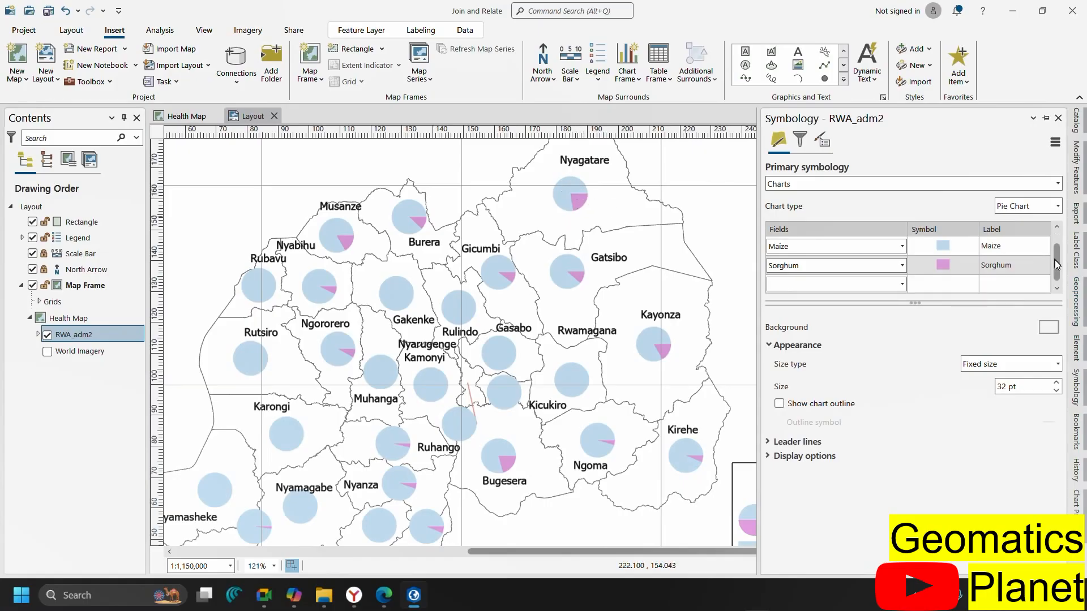
{"action": "left_click", "coordinate": [901, 284]}
{"action": "left_click", "coordinate": [809, 337]}
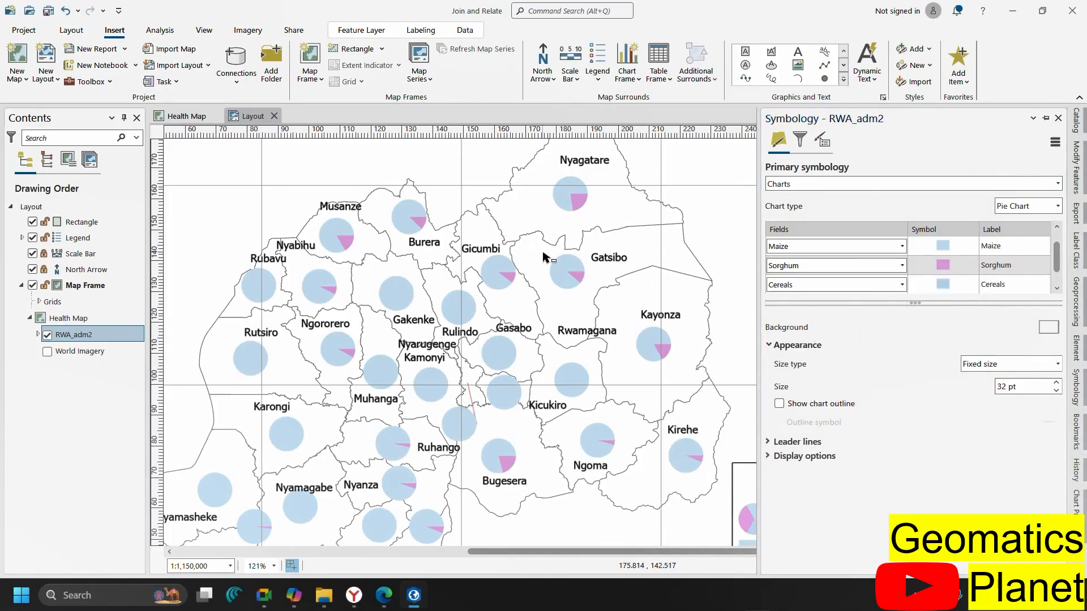
{"action": "left_click", "coordinate": [958, 283]}
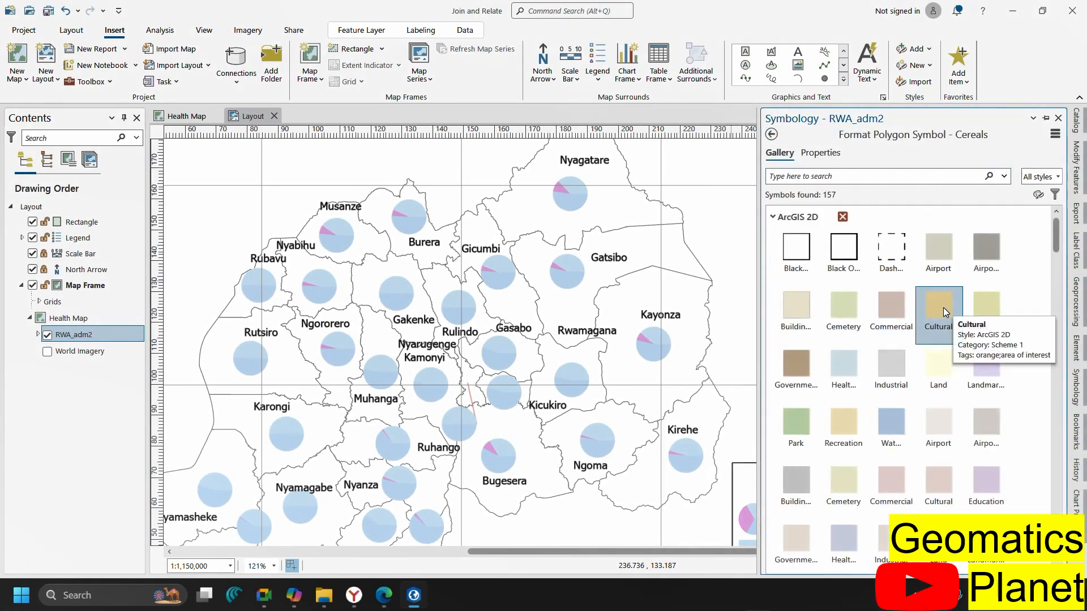
{"action": "left_click", "coordinate": [943, 307]}
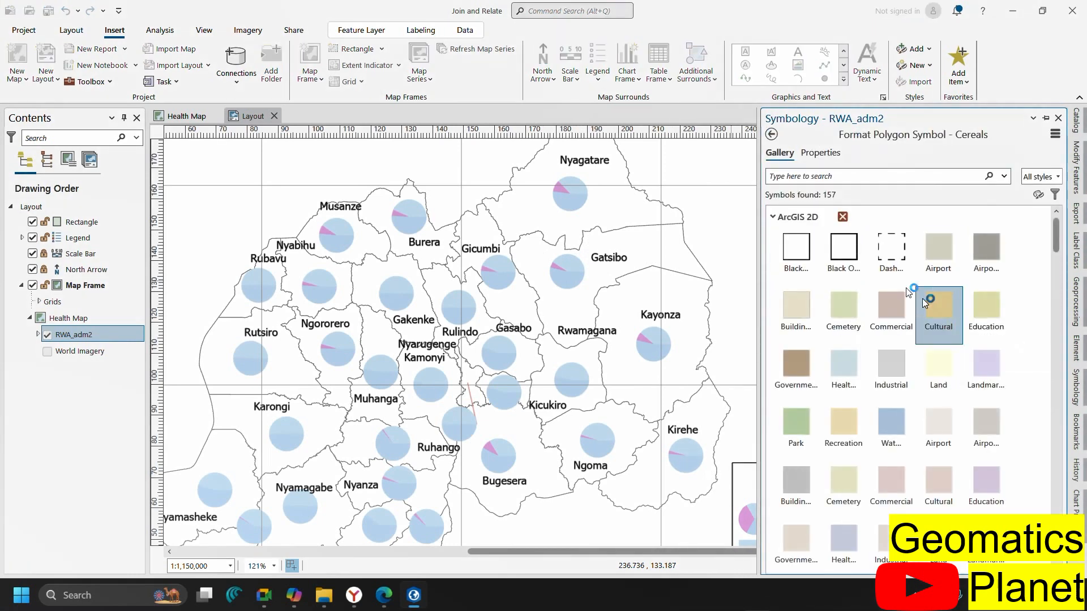
{"action": "left_click", "coordinate": [771, 135]}
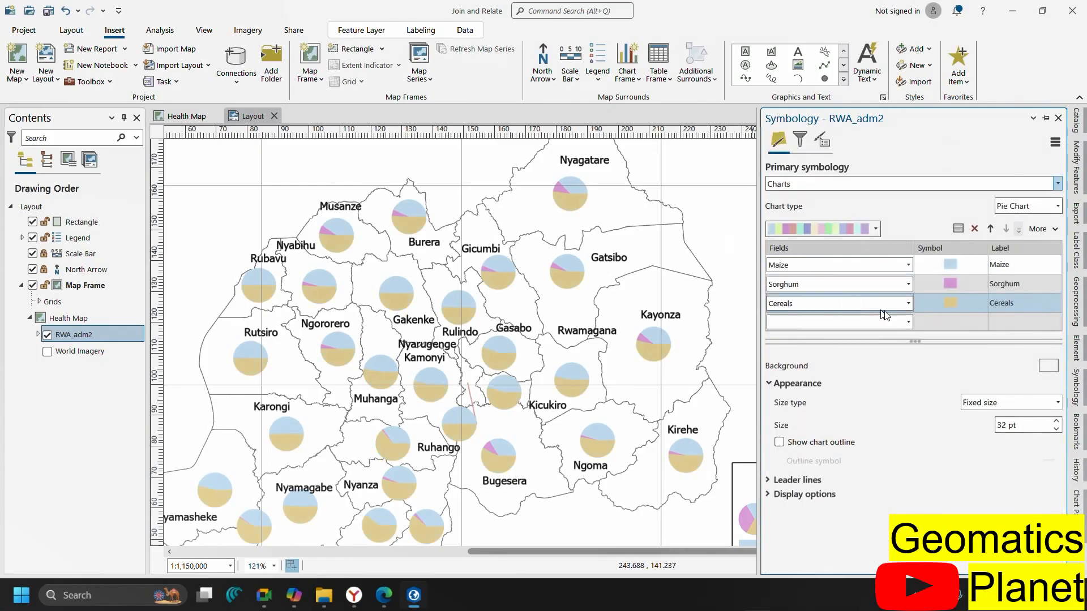
Apply the dark green, orange and purple color scheme to the pie charts, and view the whole layout
{"action": "left_click", "coordinate": [876, 228]}
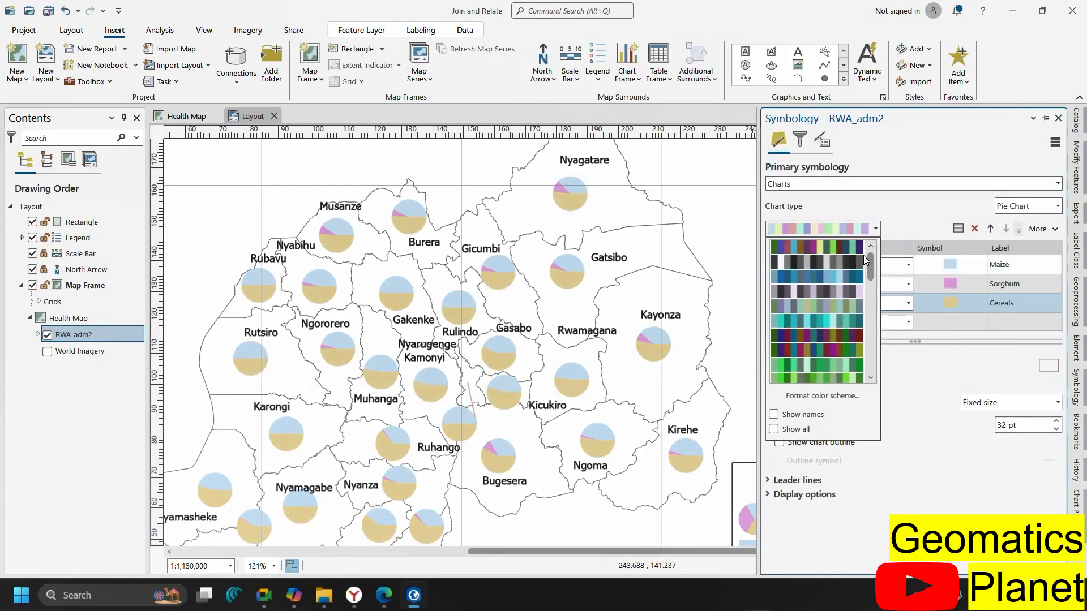
{"action": "scroll", "coordinate": [836, 335], "scroll_direction": "down", "scroll_amount": 5}
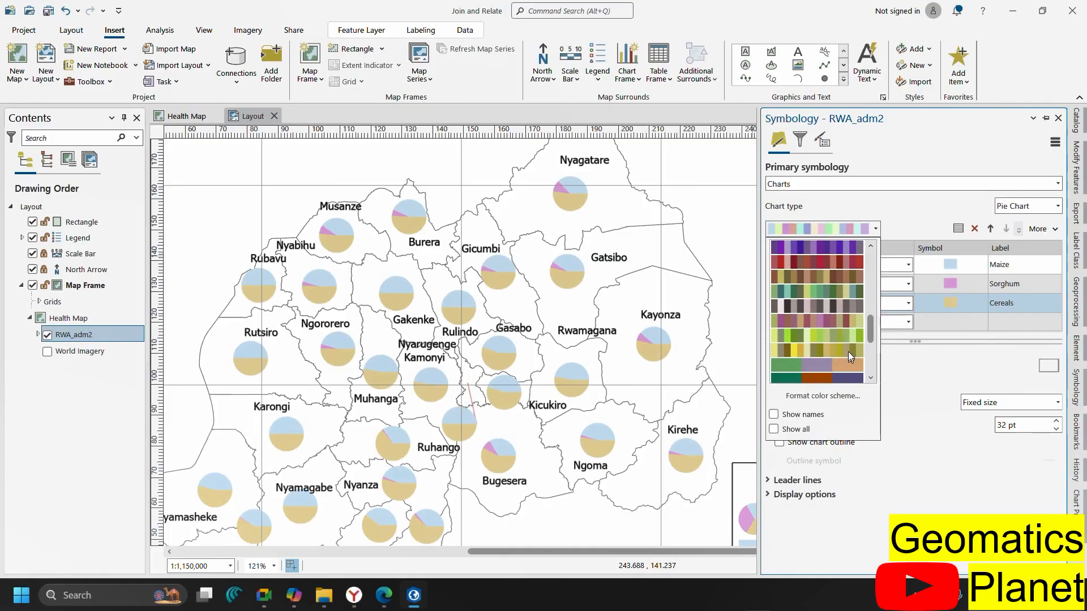
{"action": "left_click", "coordinate": [843, 376]}
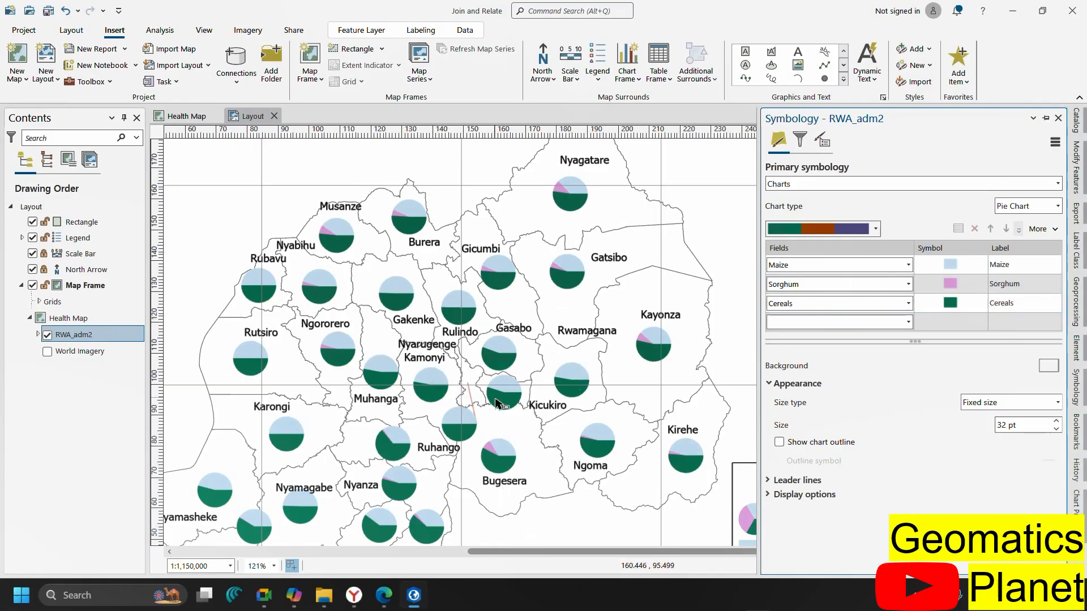
{"action": "scroll", "coordinate": [507, 359], "scroll_direction": "down", "scroll_amount": 2}
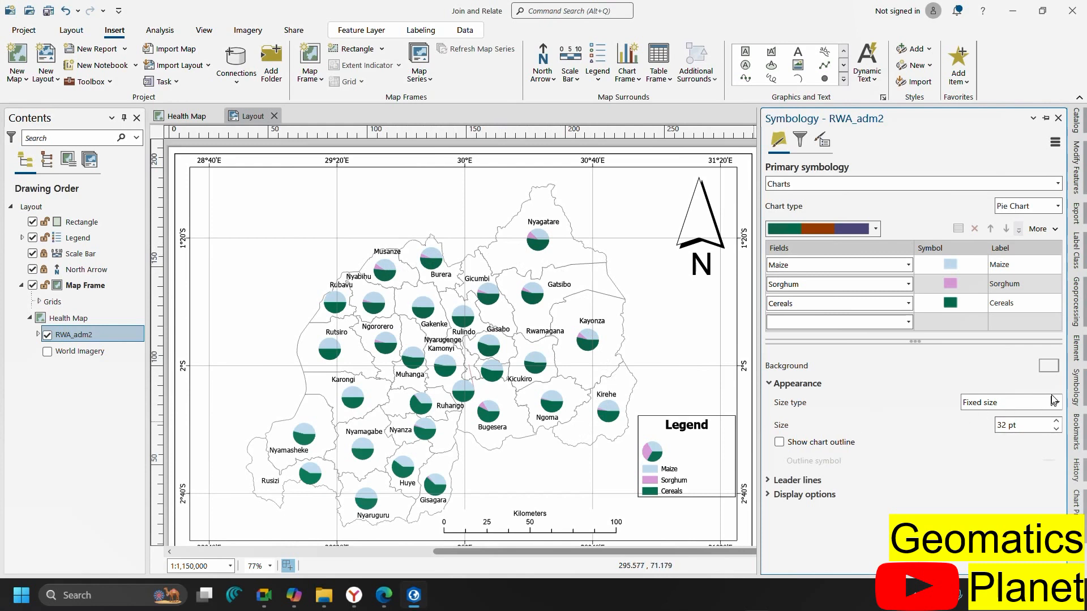
Review the leader line settings, then display the pie charts in 3D with a Clockwise orientation
{"action": "left_click", "coordinate": [797, 480]}
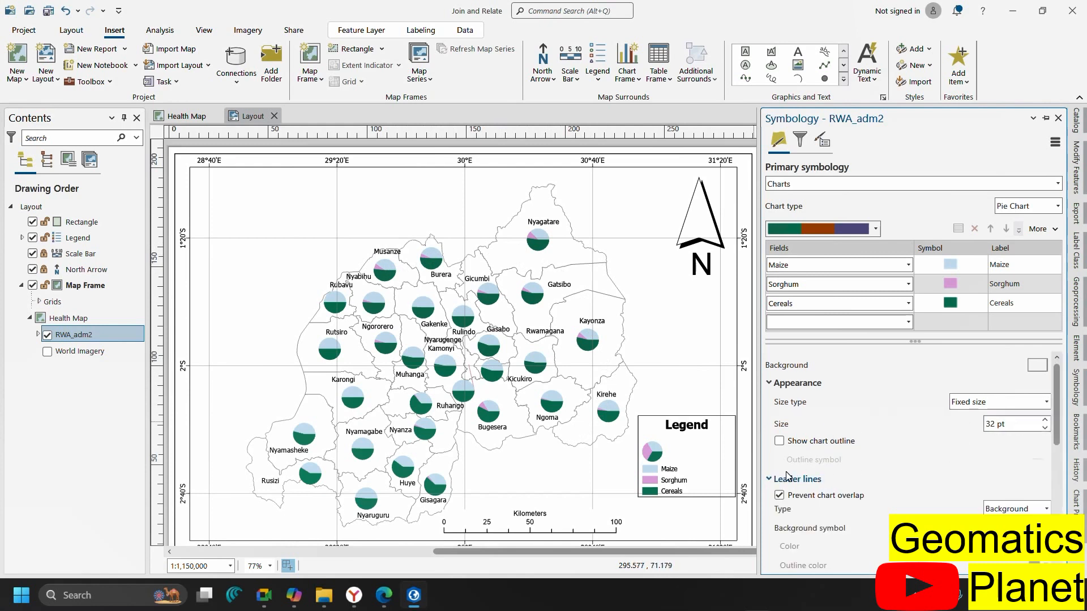
{"action": "scroll", "coordinate": [869, 430], "scroll_direction": "down", "scroll_amount": 1}
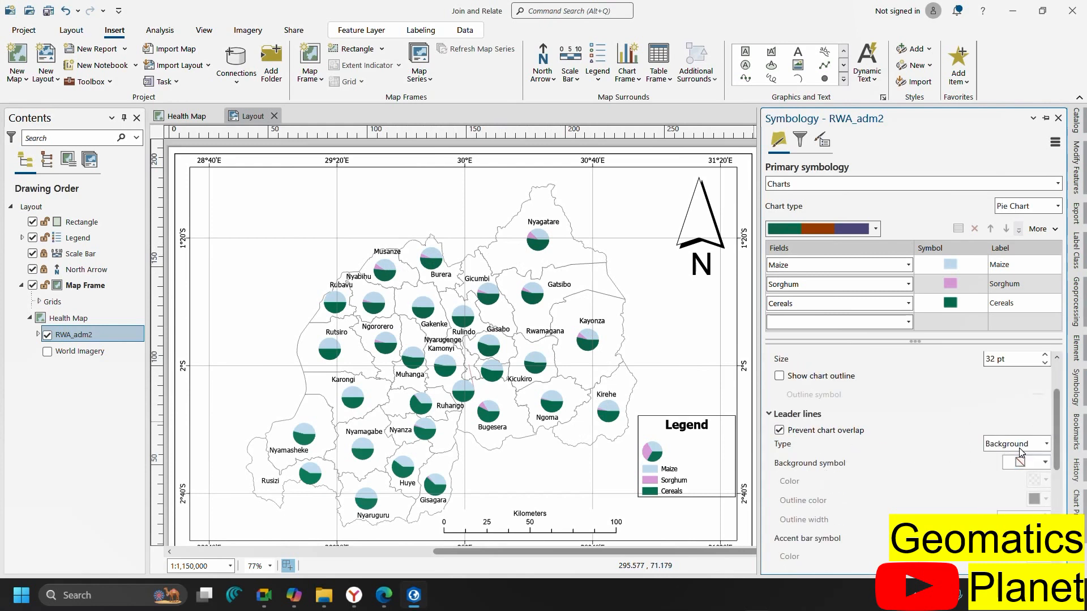
{"action": "scroll", "coordinate": [1036, 447], "scroll_direction": "down", "scroll_amount": 5}
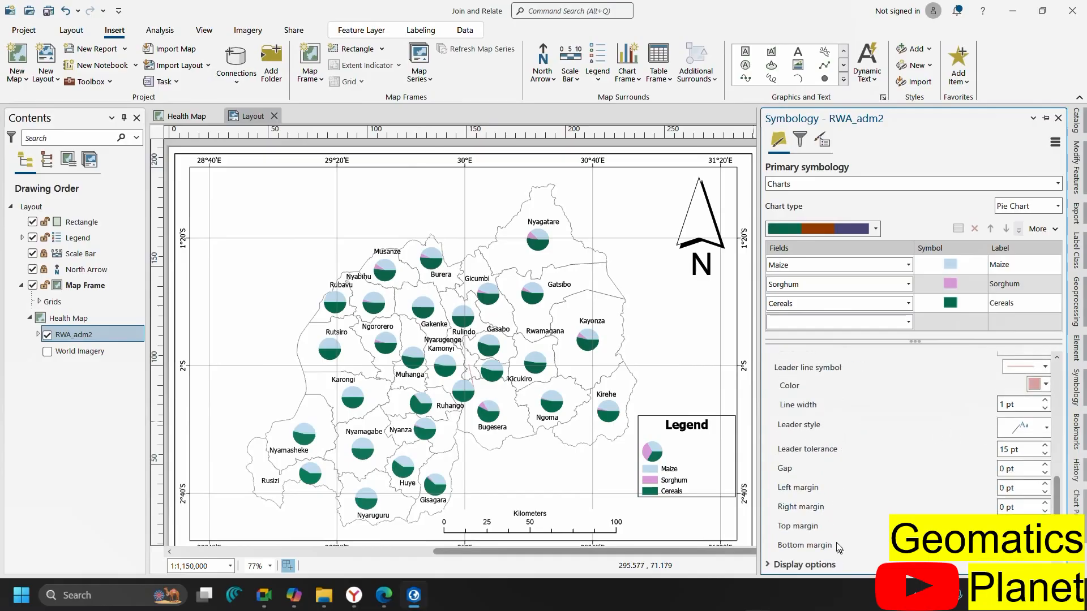
{"action": "left_click", "coordinate": [826, 565]}
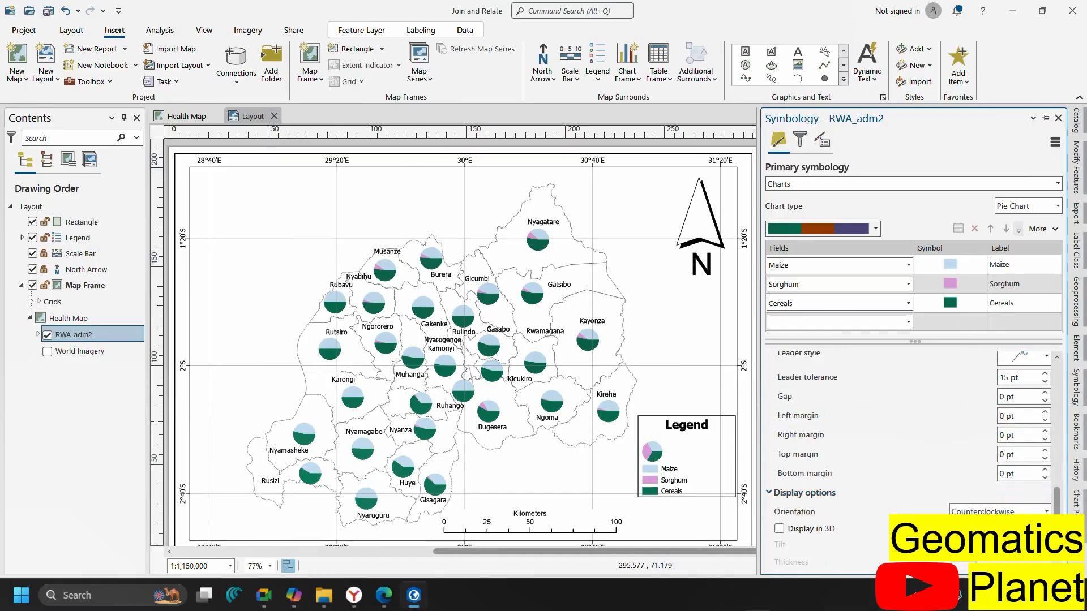
{"action": "left_click", "coordinate": [786, 531]}
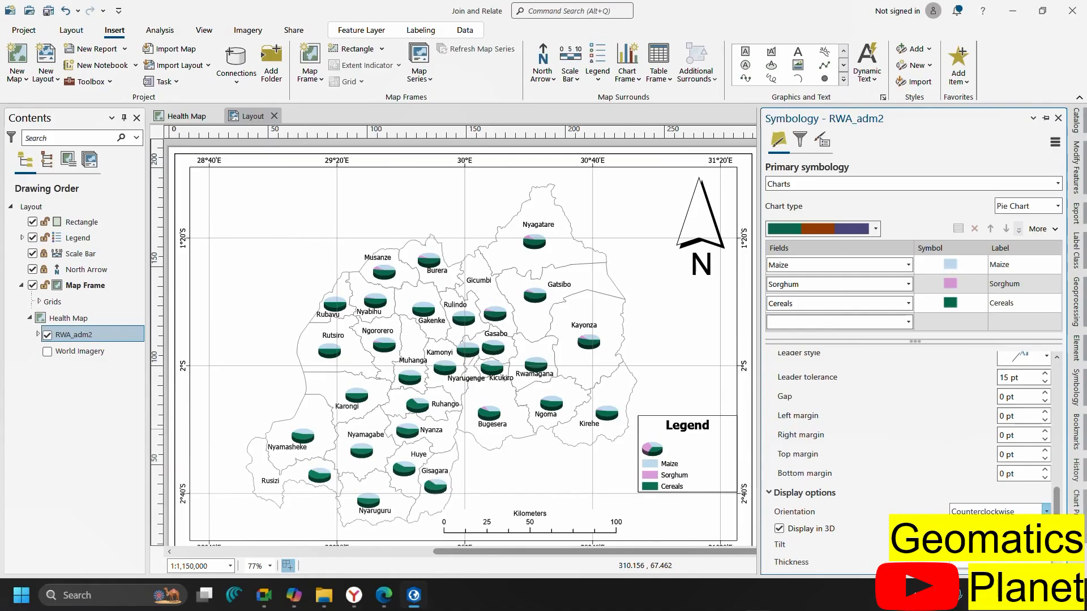
{"action": "left_click", "coordinate": [983, 535]}
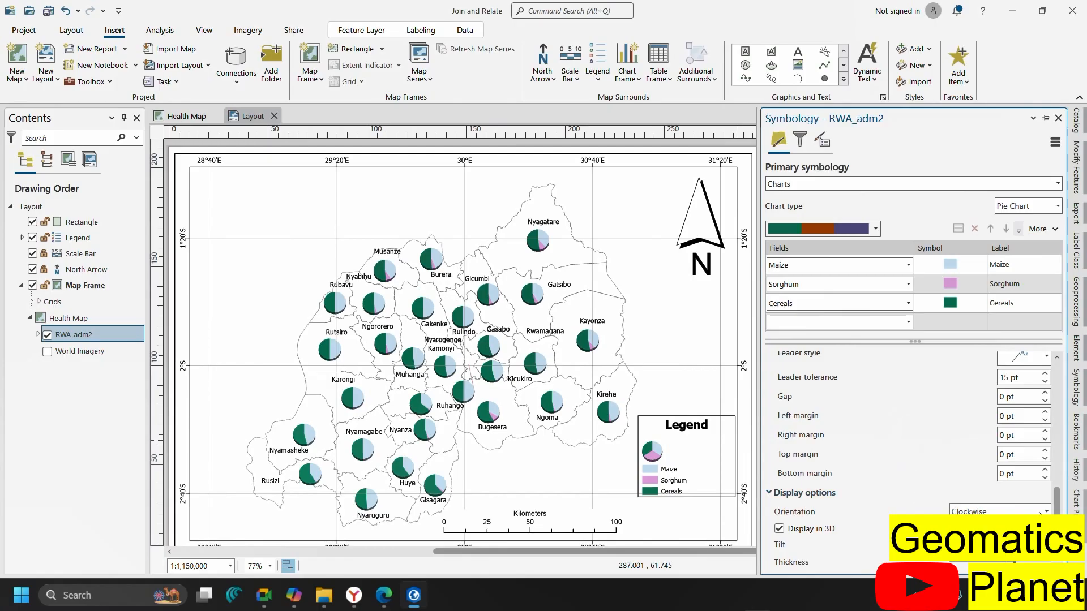
Inspect the leader lines near Ruhango, change their symbol to a solid black line, and turn on the chart outline
{"action": "scroll", "coordinate": [883, 407], "scroll_direction": "up", "scroll_amount": 3}
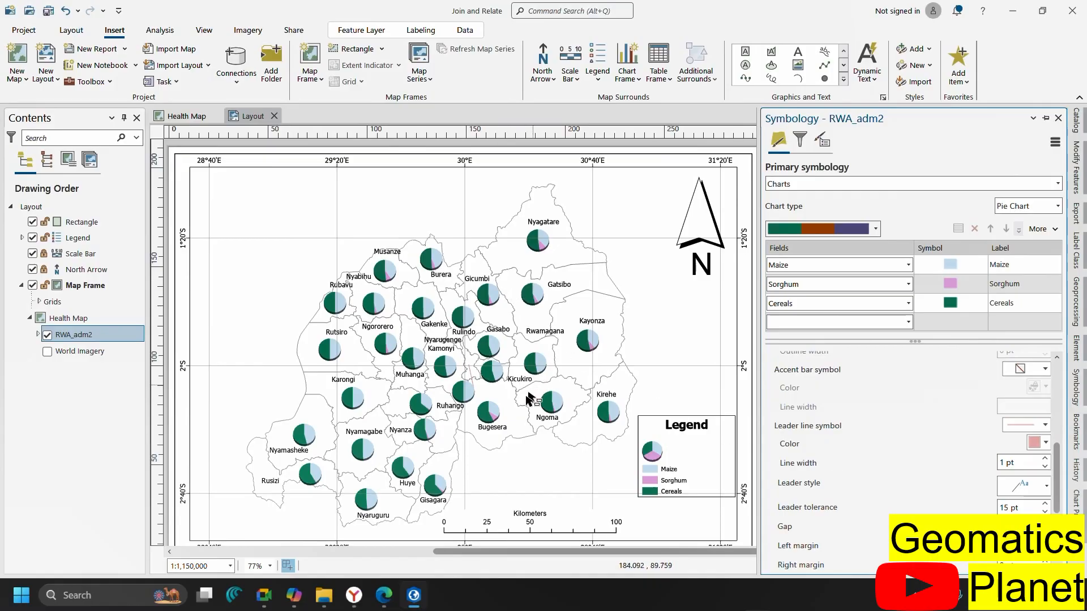
{"action": "scroll", "coordinate": [484, 385], "scroll_direction": "up", "scroll_amount": 3}
{"action": "scroll", "coordinate": [478, 378], "scroll_direction": "up", "scroll_amount": 3}
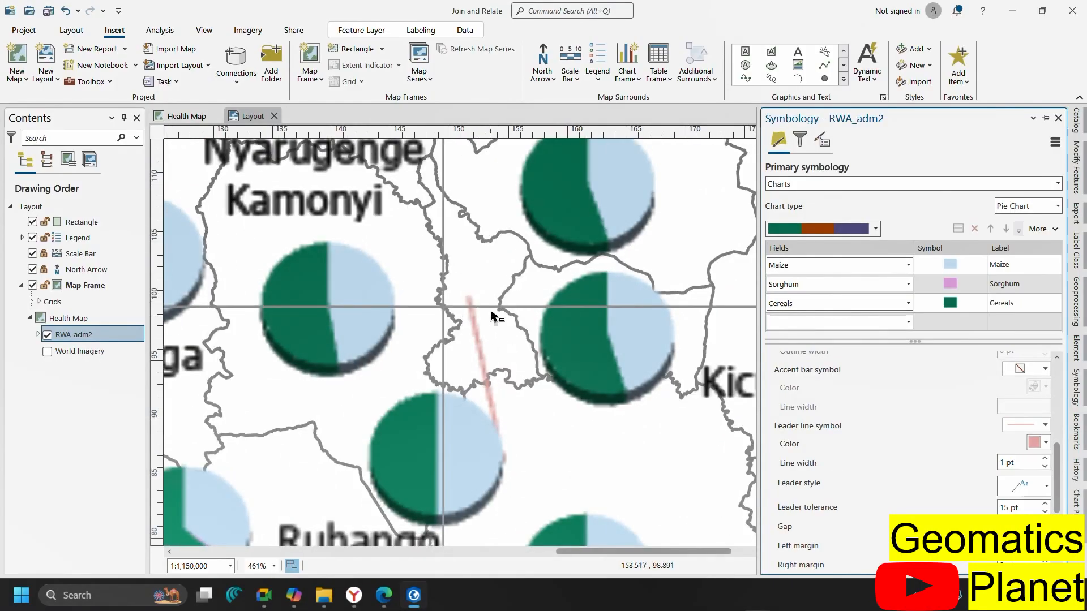
{"action": "scroll", "coordinate": [491, 314], "scroll_direction": "down", "scroll_amount": 3}
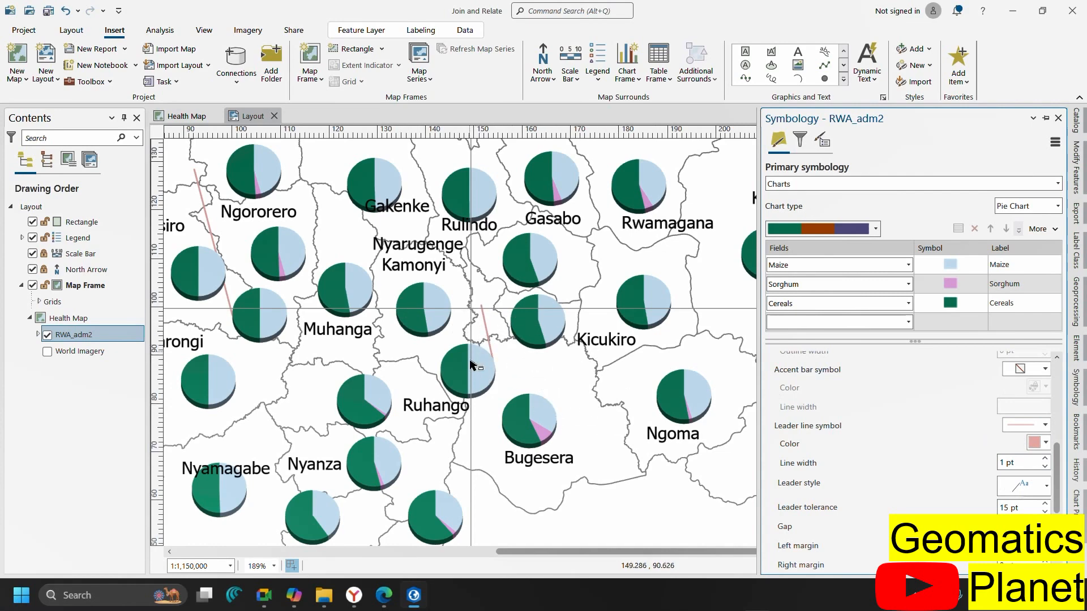
{"action": "left_click", "coordinate": [1044, 427]}
{"action": "left_click", "coordinate": [1008, 508]}
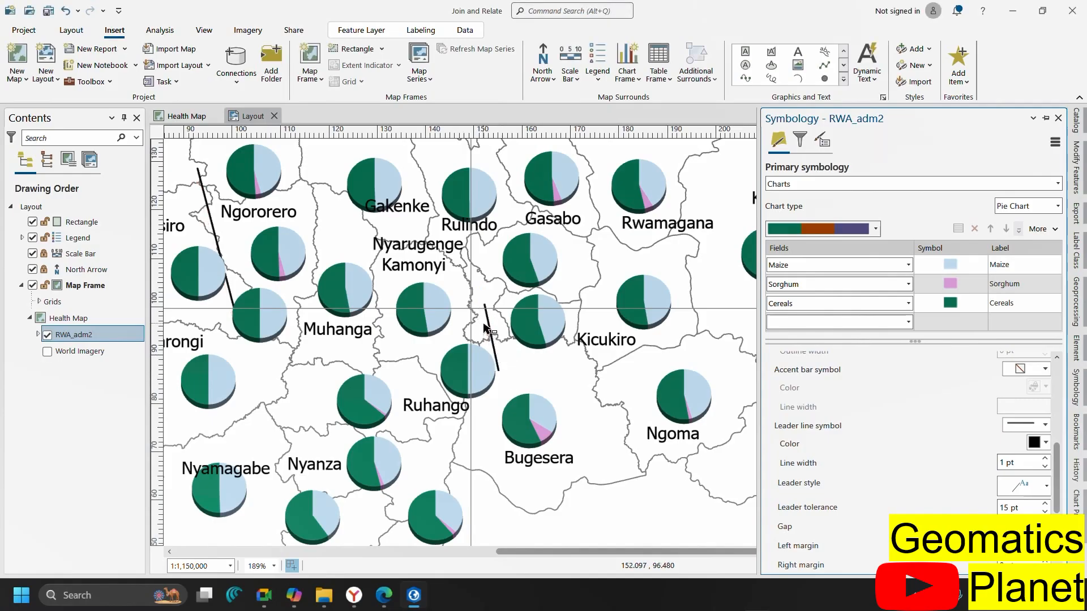
{"action": "scroll", "coordinate": [487, 351], "scroll_direction": "down", "scroll_amount": 3}
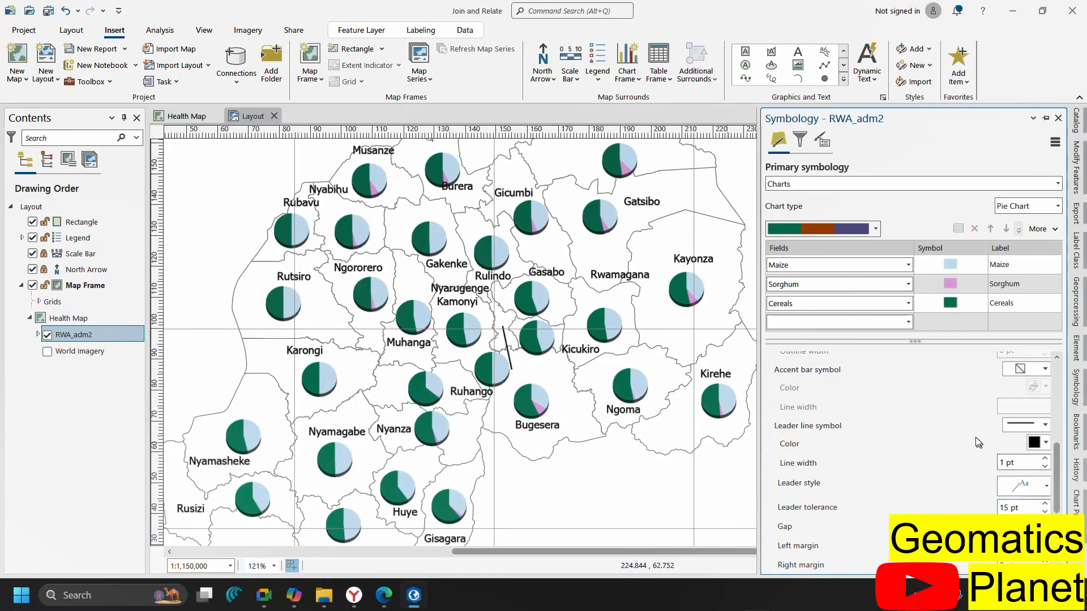
{"action": "scroll", "coordinate": [910, 452], "scroll_direction": "up", "scroll_amount": 5}
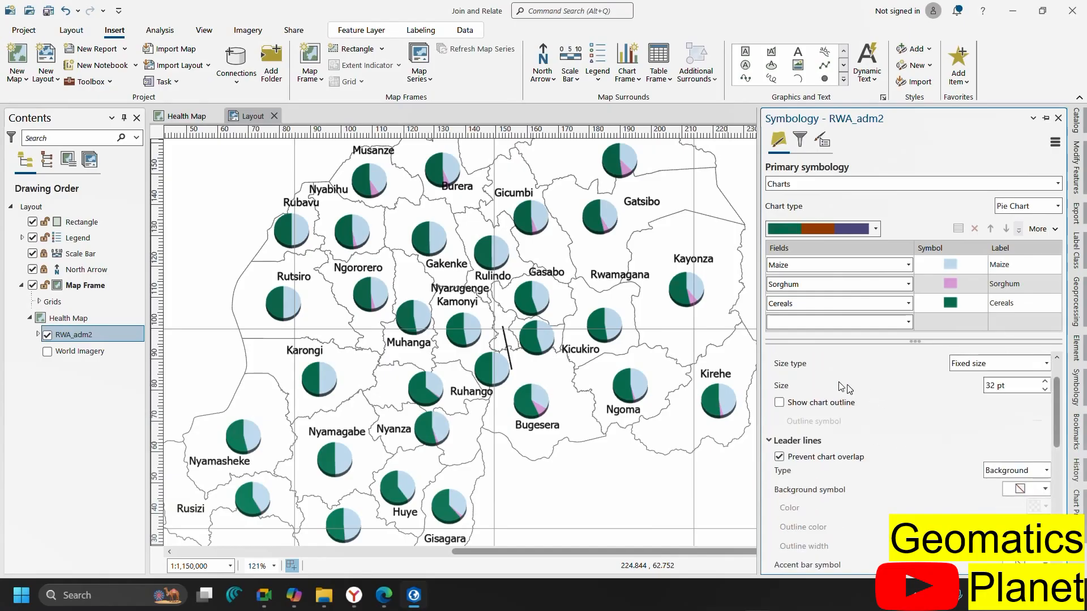
{"action": "left_click", "coordinate": [790, 402]}
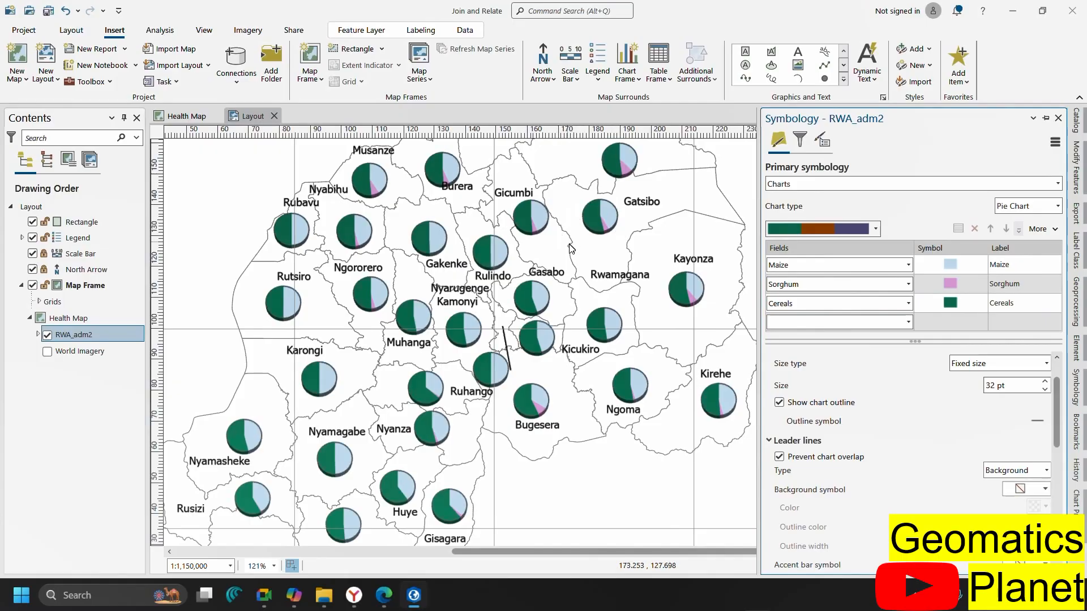
Change the chart type to Stacked Chart and apply a dark purple, green and red color scheme
{"action": "left_click", "coordinate": [1056, 207]}
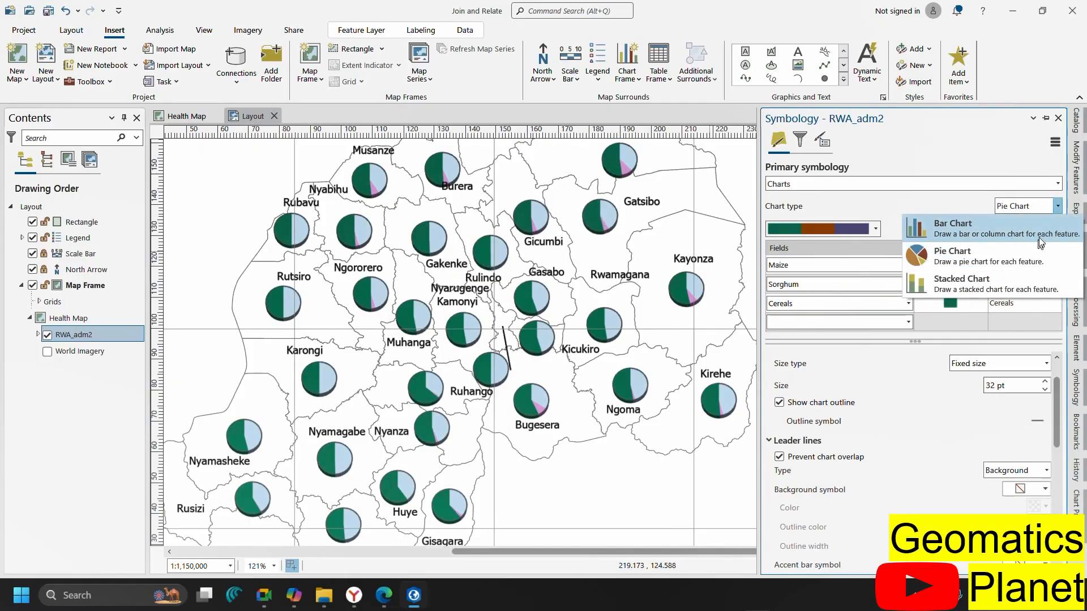
{"action": "left_click", "coordinate": [989, 293]}
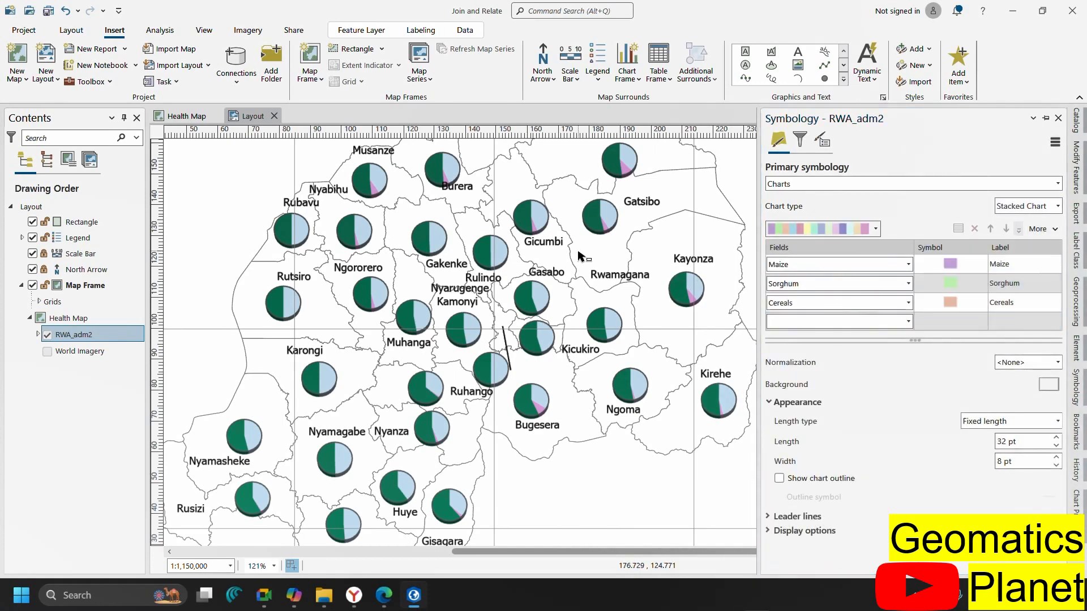
{"action": "scroll", "coordinate": [572, 383], "scroll_direction": "down", "scroll_amount": 2}
{"action": "scroll", "coordinate": [607, 308], "scroll_direction": "up", "scroll_amount": 5}
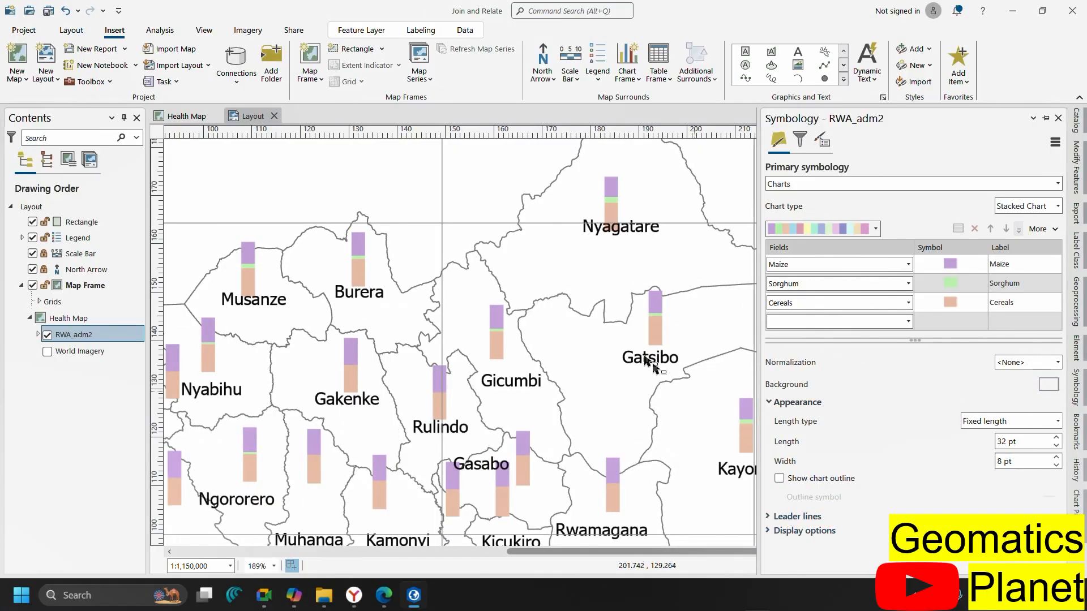
{"action": "left_click", "coordinate": [875, 229]}
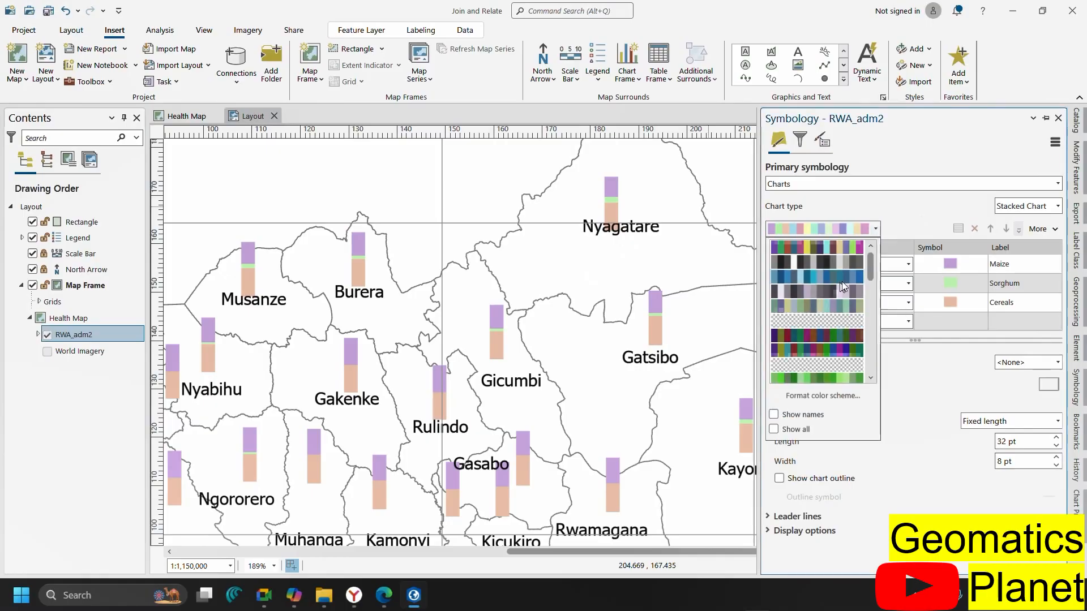
{"action": "left_click", "coordinate": [830, 334]}
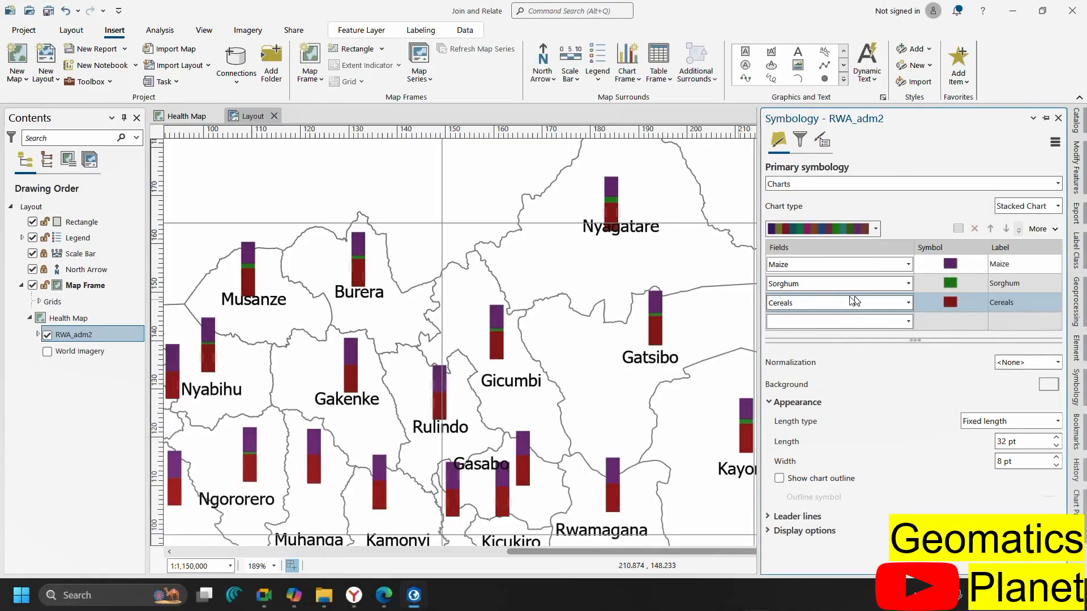
Add the Soybean field to the stacked charts, and view the result on the full layout page
{"action": "left_click", "coordinate": [902, 321]}
{"action": "scroll", "coordinate": [810, 495], "scroll_direction": "down", "scroll_amount": 6}
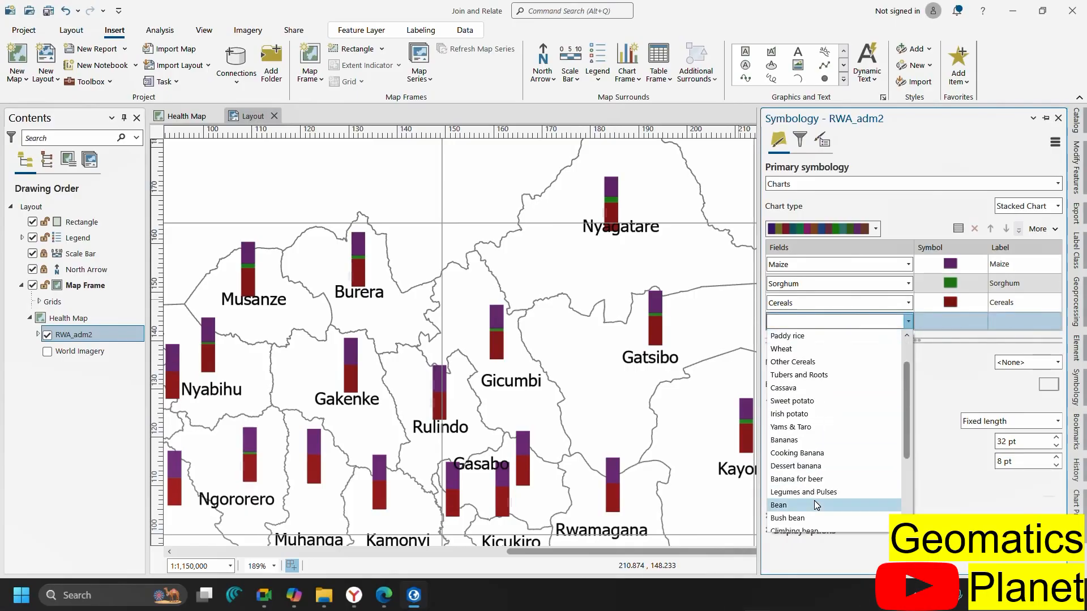
{"action": "left_click", "coordinate": [802, 491]}
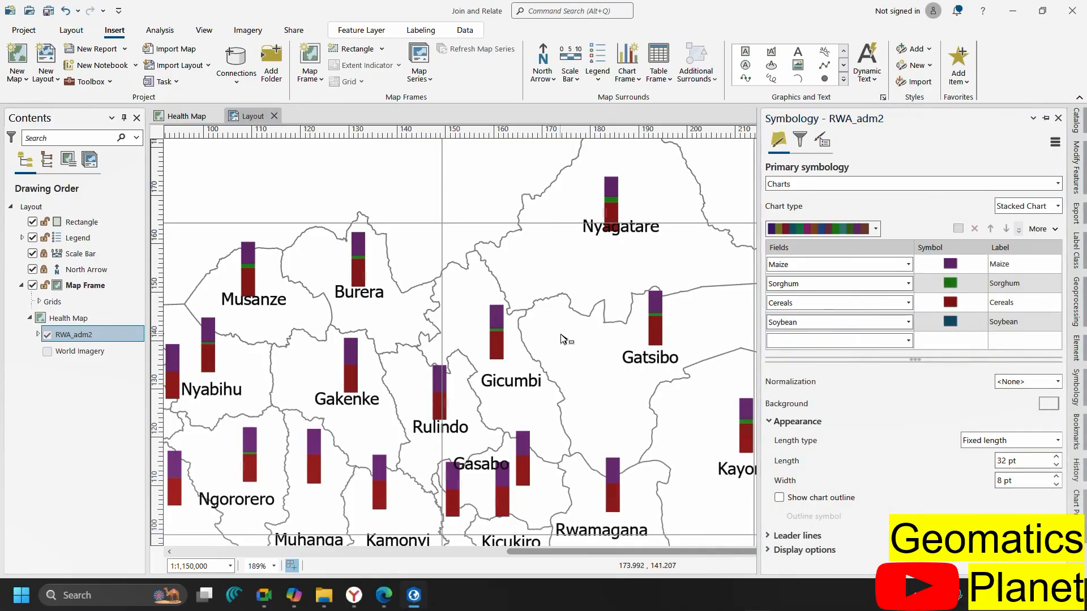
{"action": "scroll", "coordinate": [504, 239], "scroll_direction": "down", "scroll_amount": 4}
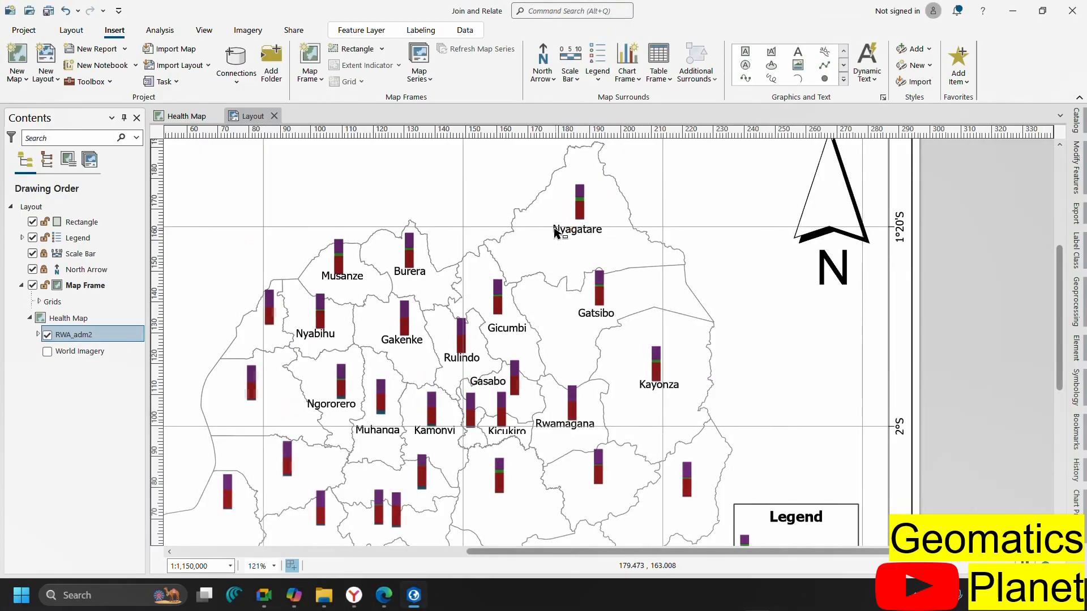
{"action": "scroll", "coordinate": [558, 233], "scroll_direction": "down", "scroll_amount": 6}
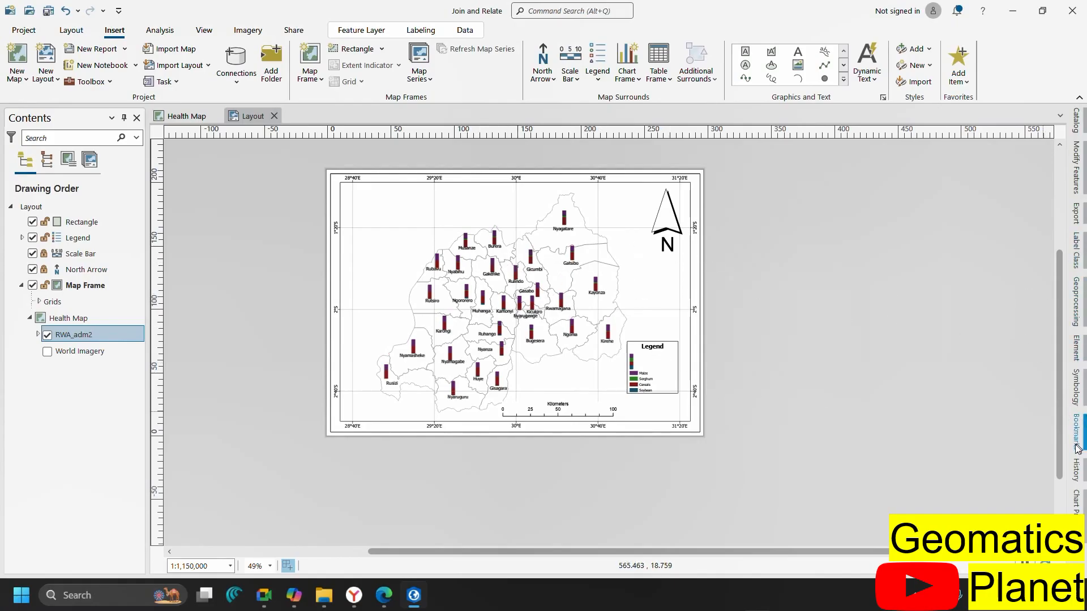
Change the RWA_adm2 layer's symbology to Dictionary using MIL-STD-2525C, and review its symbology, text and configuration settings
{"action": "left_click", "coordinate": [1077, 399]}
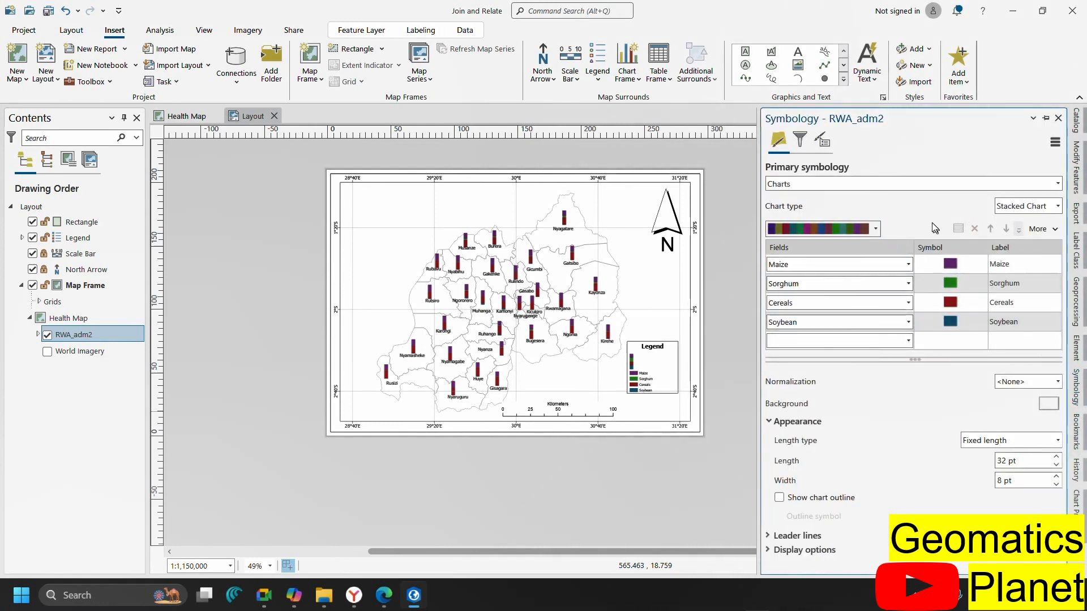
{"action": "left_click", "coordinate": [1056, 185]}
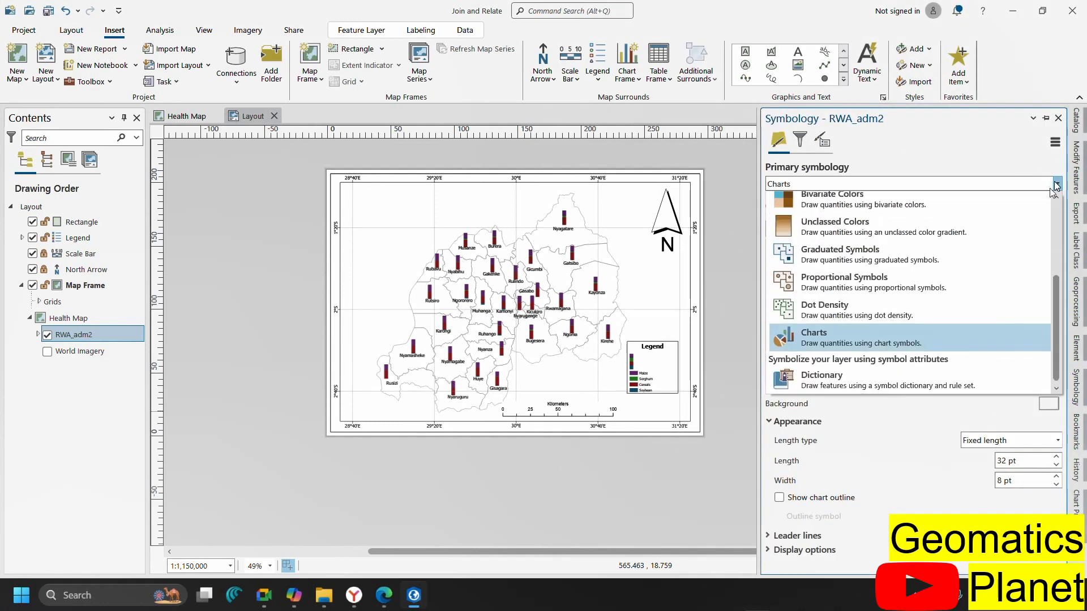
{"action": "left_click", "coordinate": [859, 387]}
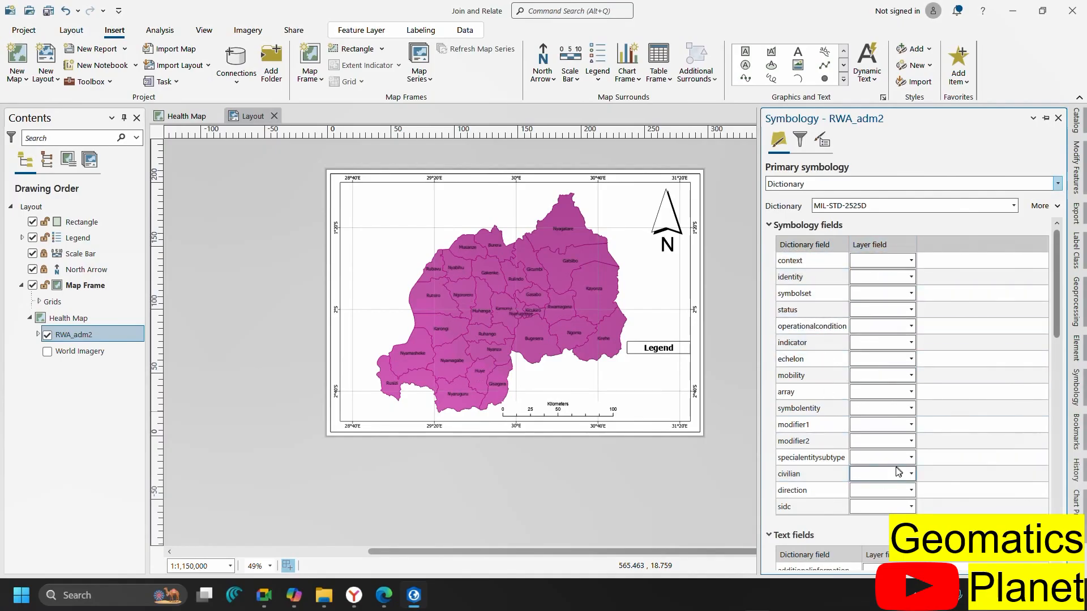
{"action": "left_click", "coordinate": [845, 431]}
{"action": "left_click", "coordinate": [1013, 206]}
{"action": "left_click", "coordinate": [842, 260]}
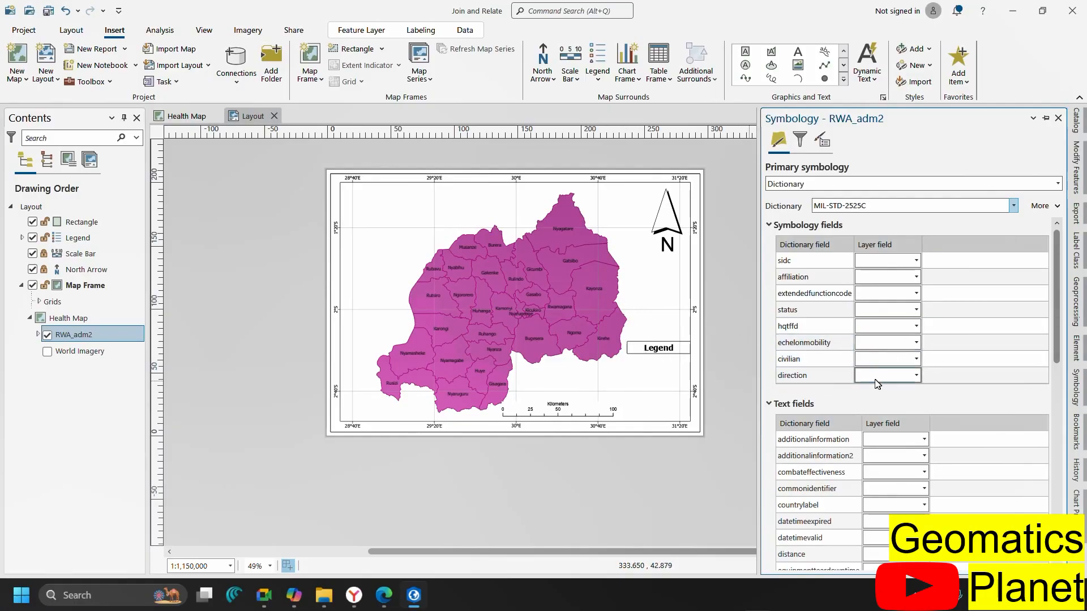
{"action": "scroll", "coordinate": [876, 384], "scroll_direction": "down", "scroll_amount": 15}
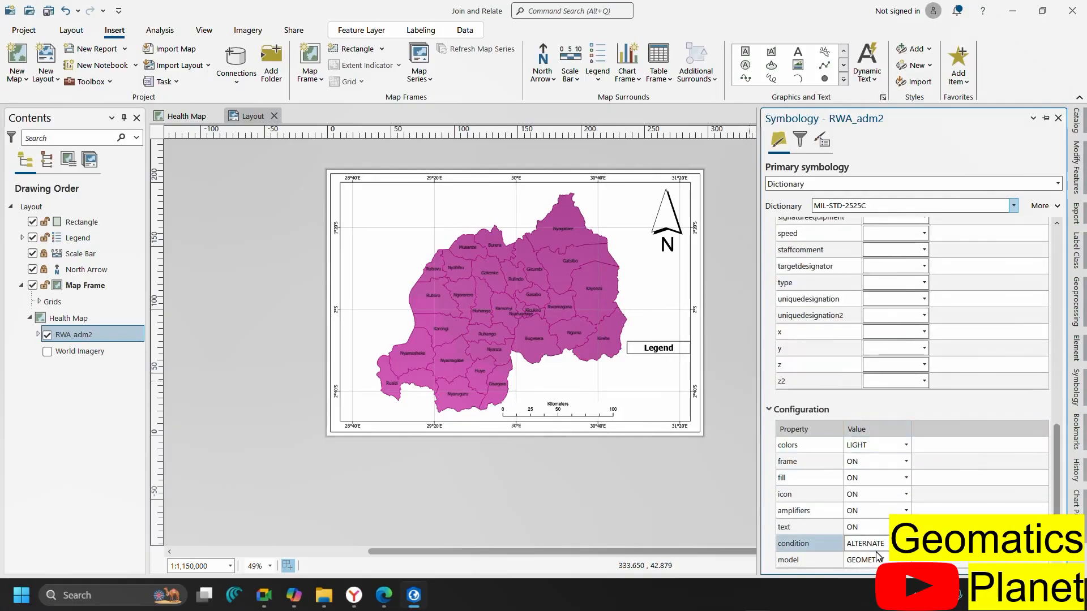
{"action": "scroll", "coordinate": [874, 375], "scroll_direction": "up", "scroll_amount": 15}
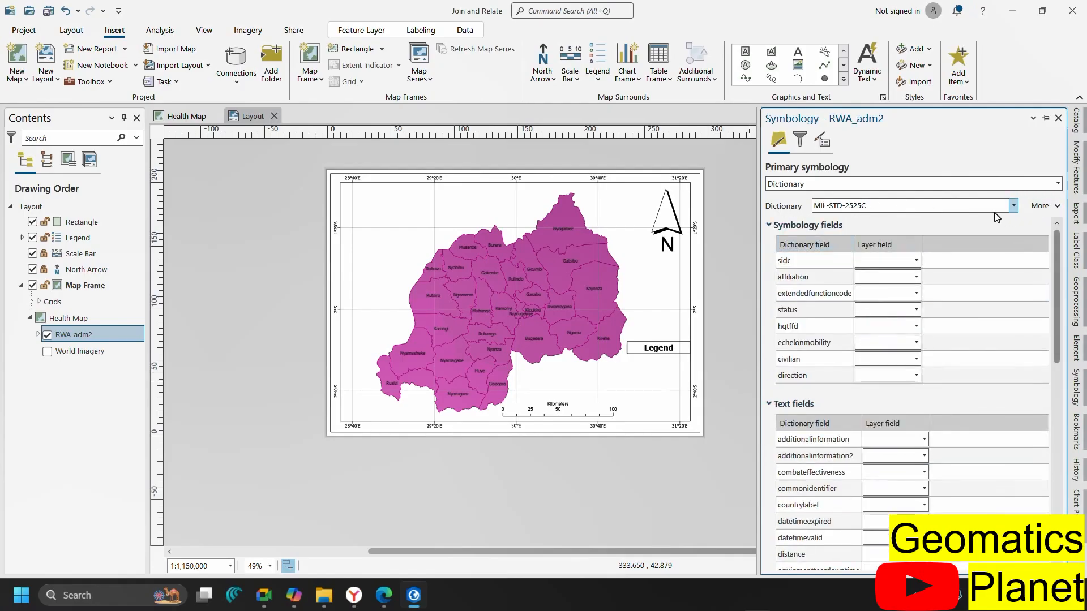
{"action": "scroll", "coordinate": [512, 275], "scroll_direction": "up", "scroll_amount": 5}
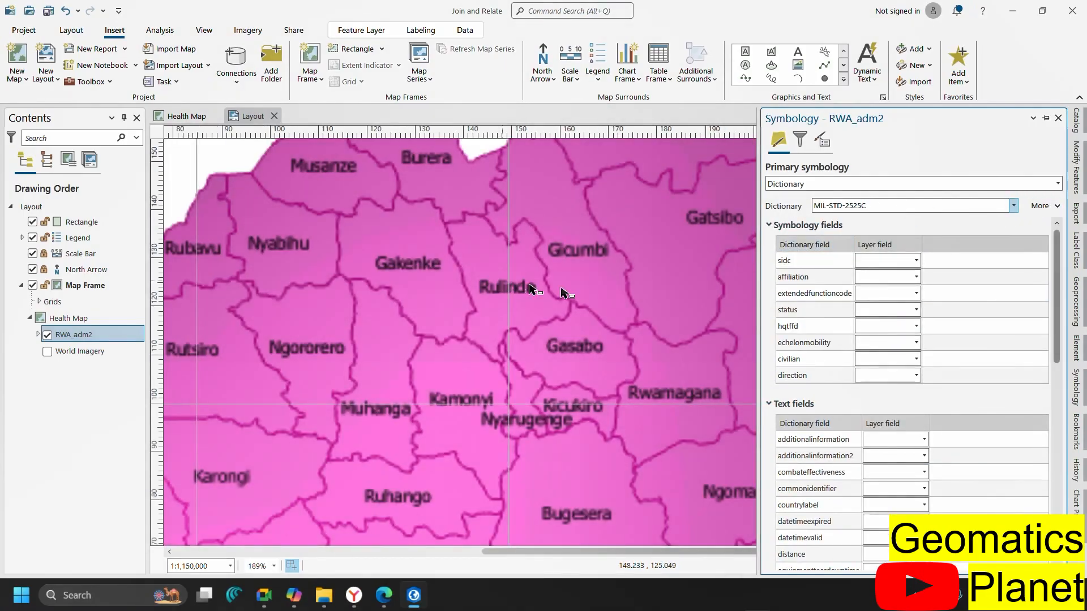
Assign the Cereals field to both the sidc and affiliation dictionary fields, and view the full layout page
{"action": "left_click", "coordinate": [916, 261]}
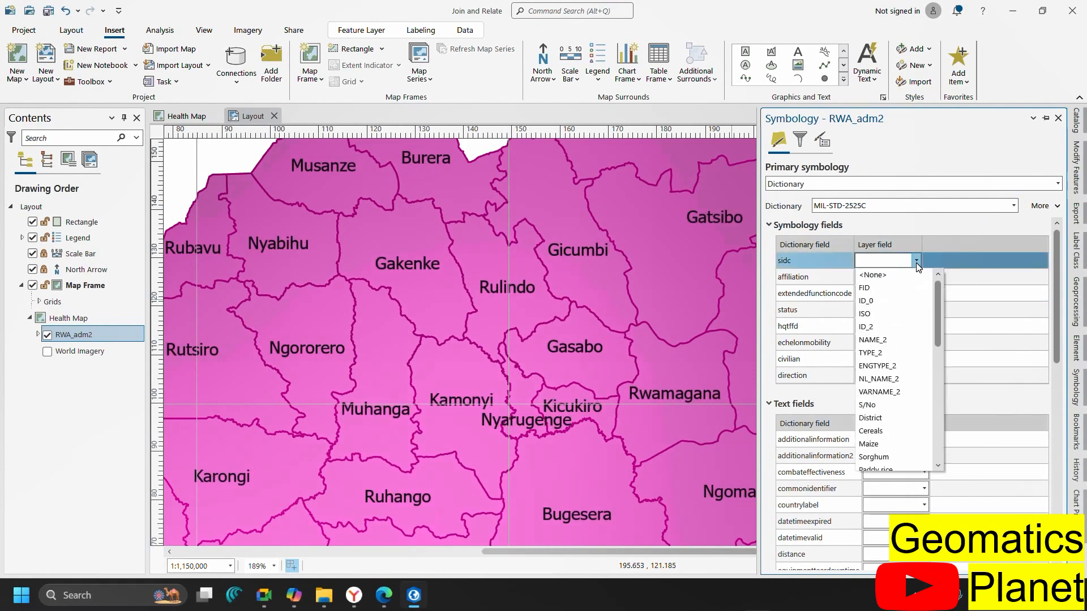
{"action": "left_click", "coordinate": [881, 432]}
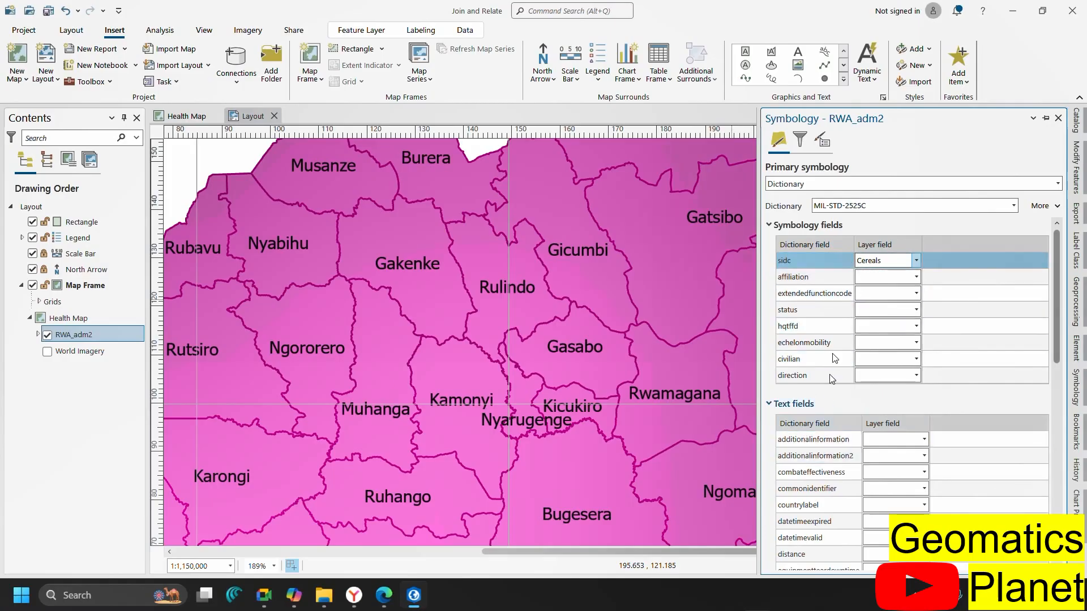
{"action": "scroll", "coordinate": [599, 310], "scroll_direction": "down", "scroll_amount": 2}
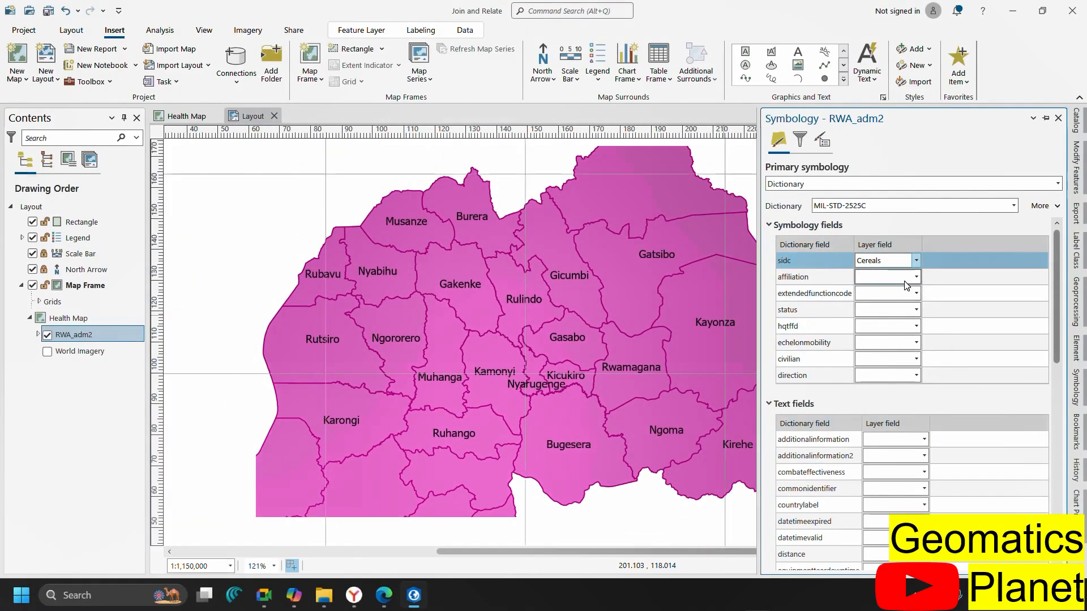
{"action": "left_click", "coordinate": [917, 276]}
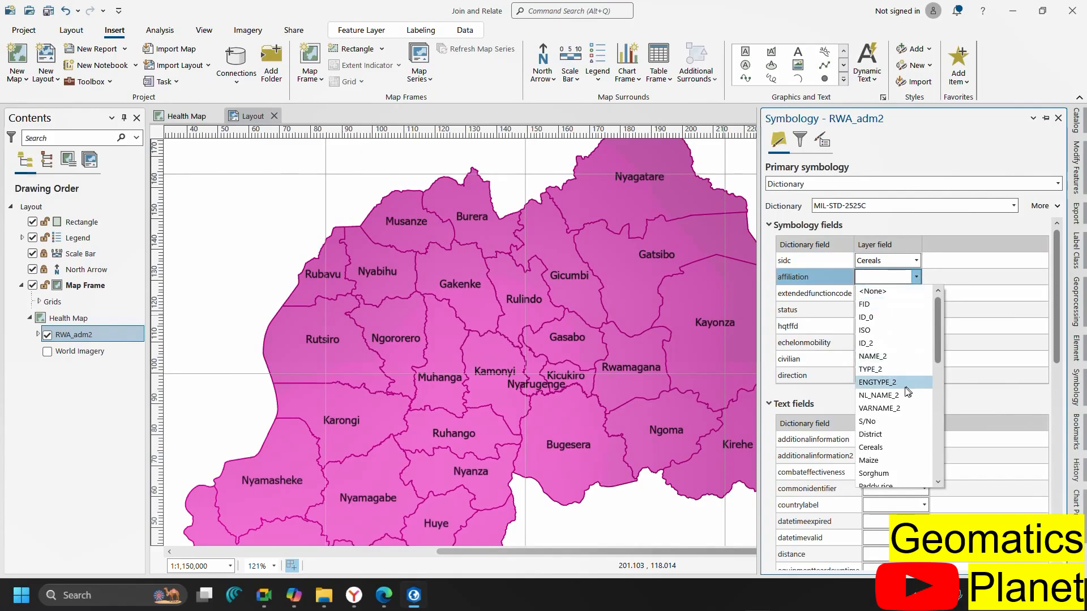
{"action": "left_click", "coordinate": [891, 448]}
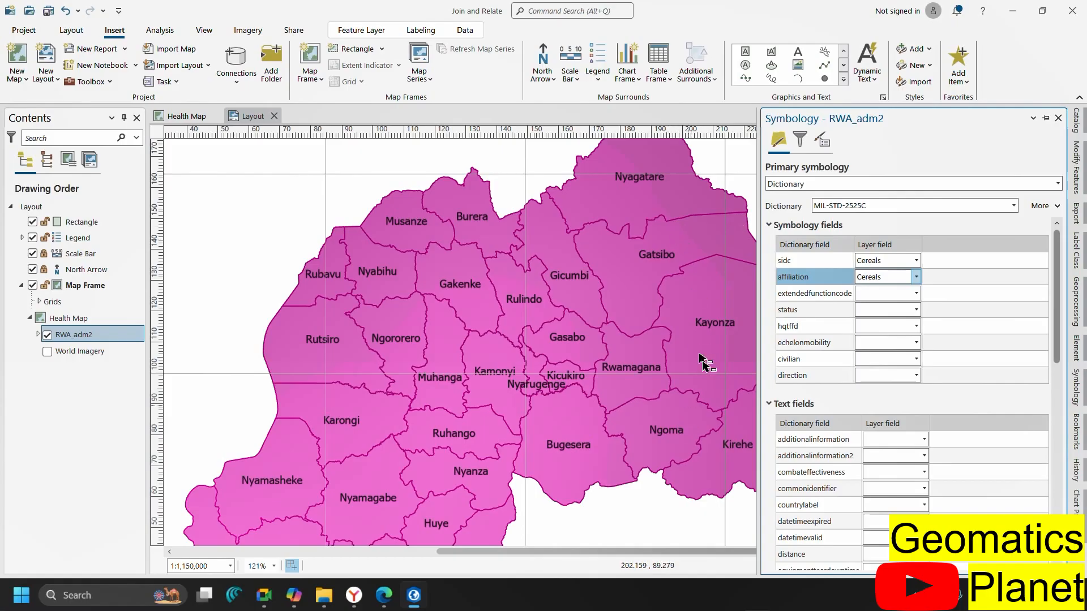
{"action": "scroll", "coordinate": [448, 345], "scroll_direction": "down", "scroll_amount": 3}
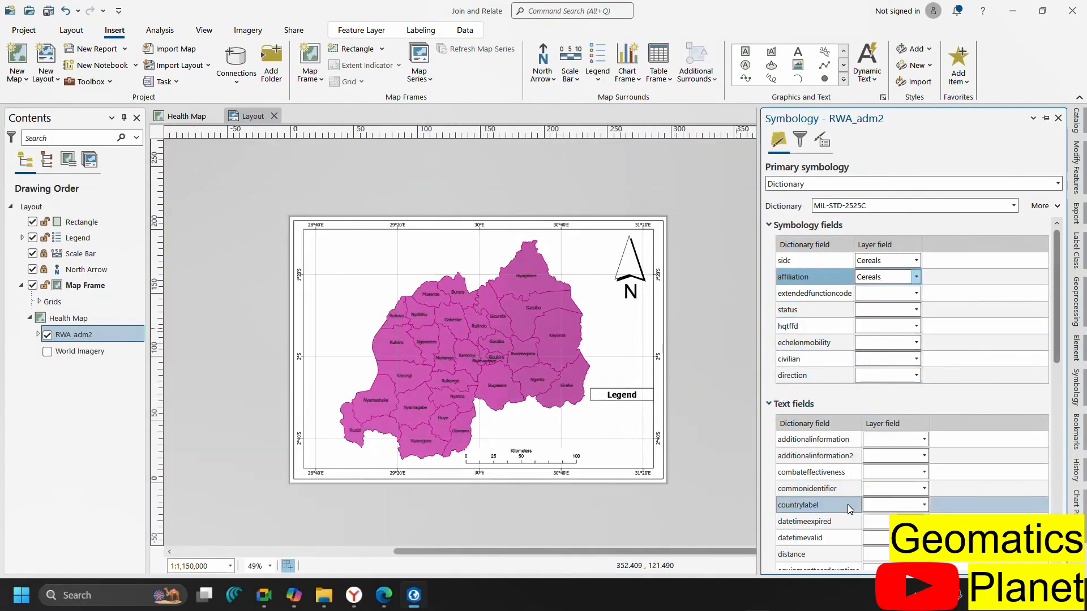
Review the available symbology types and set the RWA_adm2 layer's primary symbology back to Charts
{"action": "left_click", "coordinate": [1013, 206]}
{"action": "left_click", "coordinate": [1014, 205]}
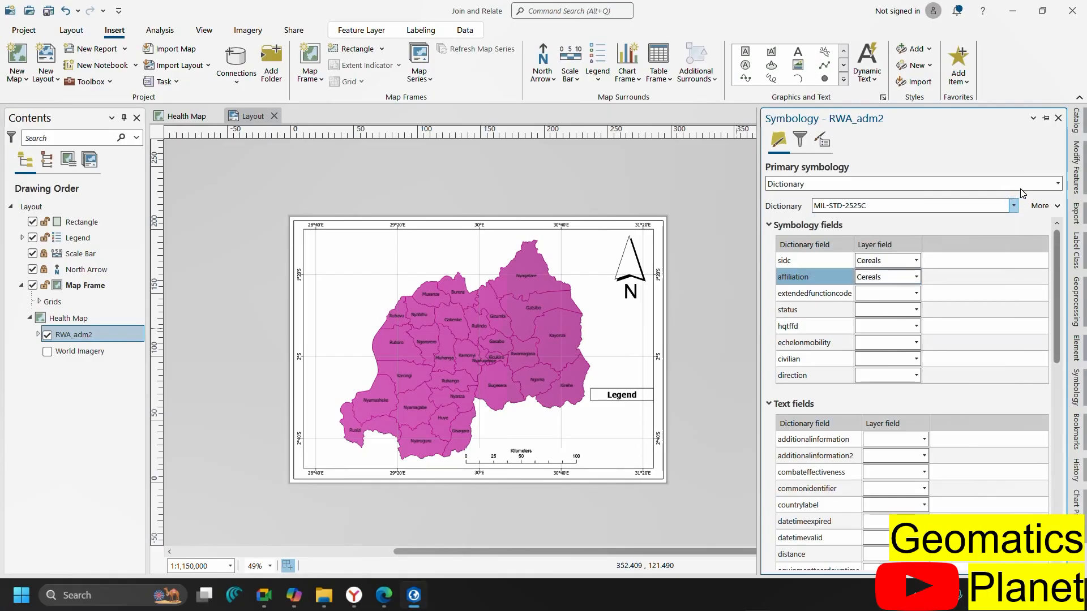
{"action": "left_click", "coordinate": [1057, 184]}
{"action": "scroll", "coordinate": [877, 350], "scroll_direction": "up", "scroll_amount": 3}
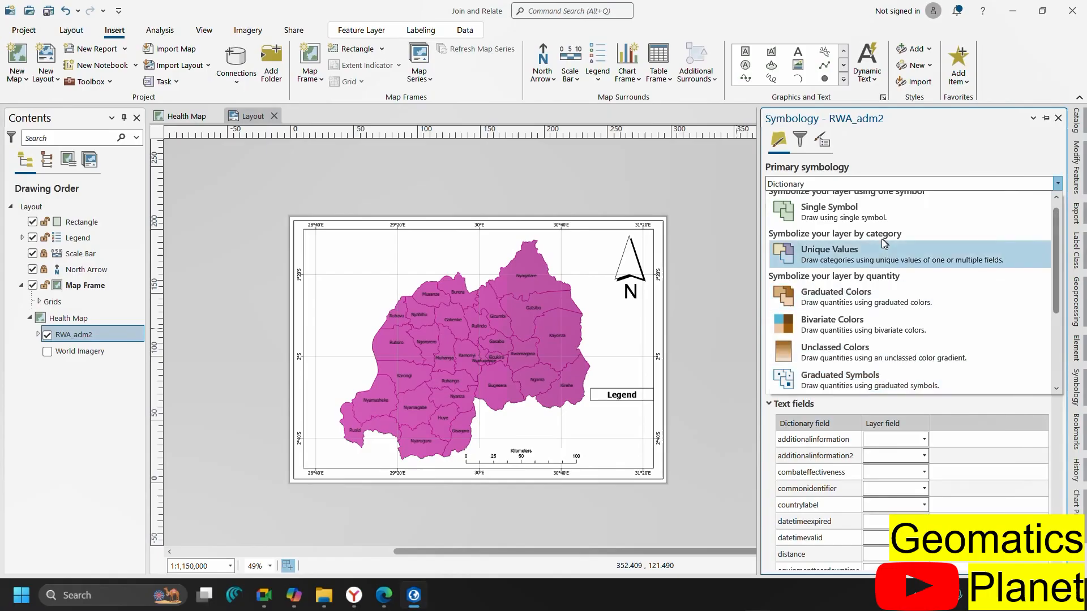
{"action": "scroll", "coordinate": [869, 322], "scroll_direction": "down", "scroll_amount": 3}
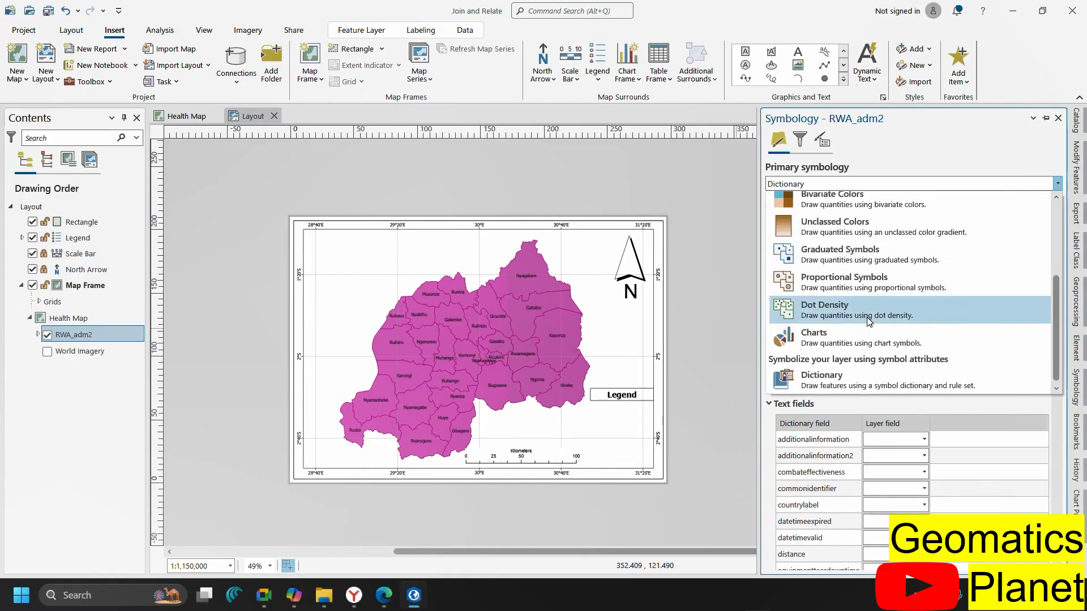
{"action": "left_click", "coordinate": [828, 339]}
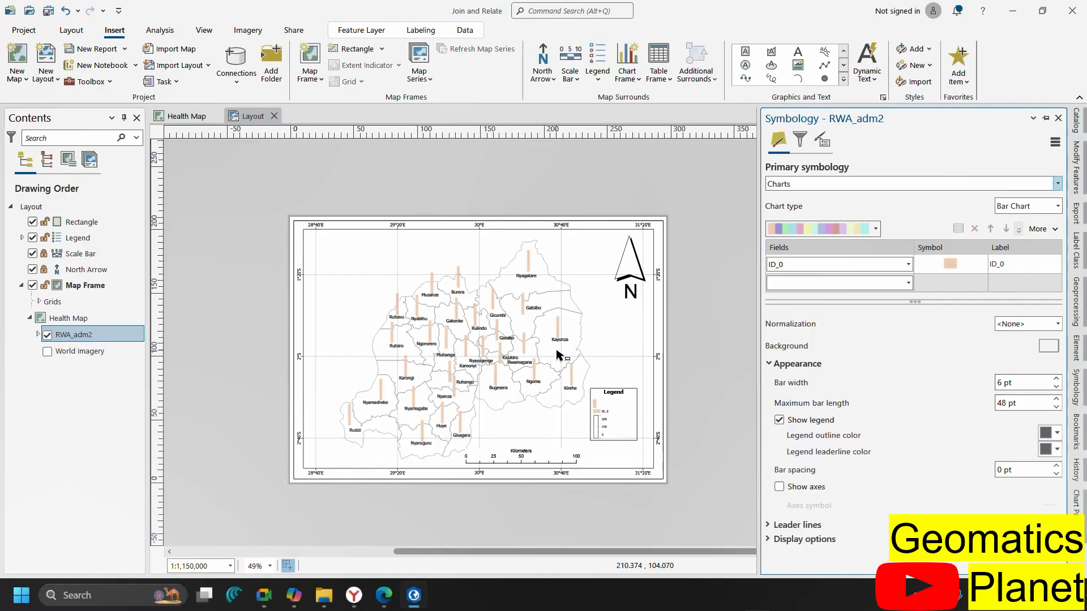
Open the Rwanda2025AAgric workbook in Excel and look through its district crop columns as far as Other crops
{"action": "mouse_move", "coordinate": [414, 595]}
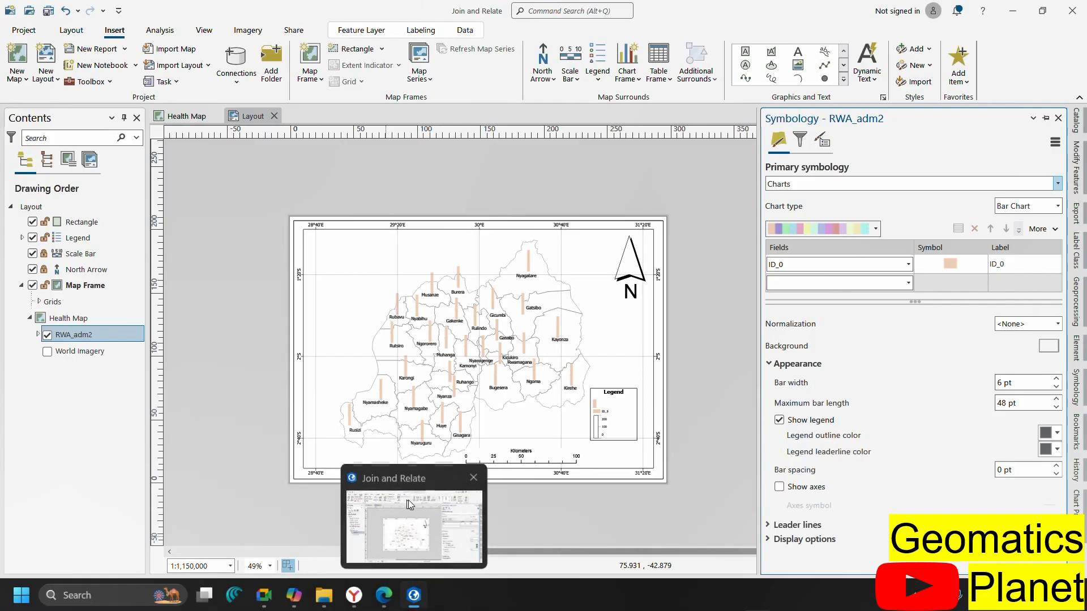
{"action": "key", "text": "super"}
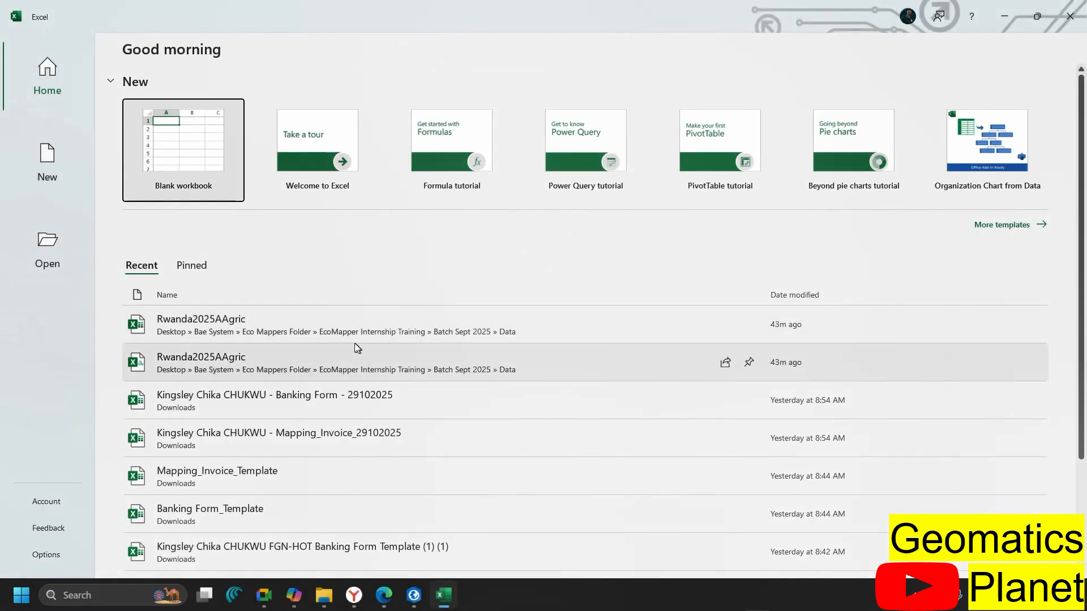
{"action": "left_click", "coordinate": [407, 329]}
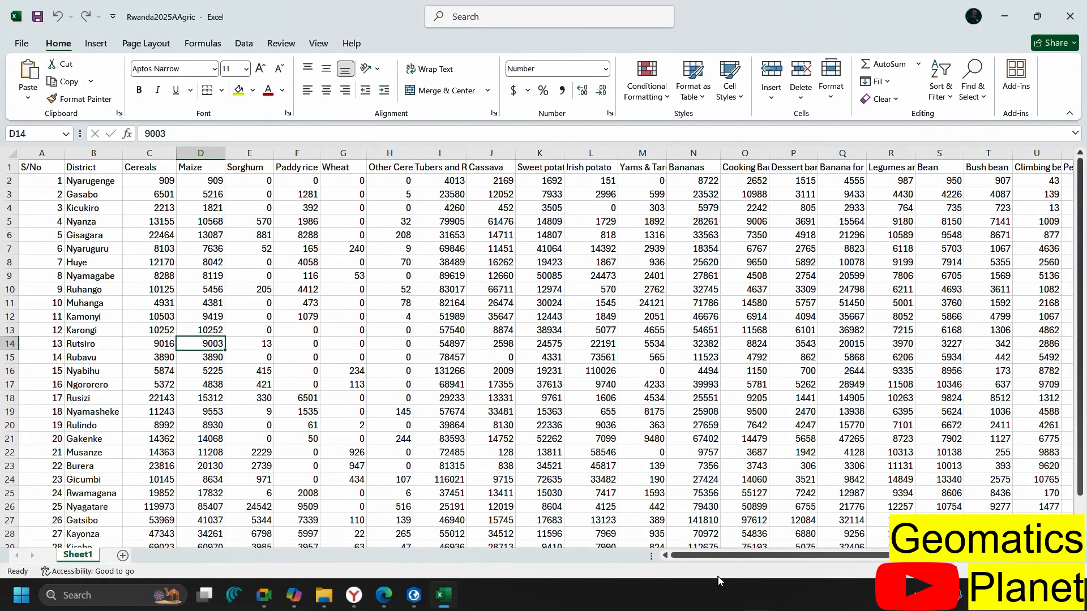
{"action": "scroll", "coordinate": [708, 558], "scroll_direction": "right", "scroll_amount": 3}
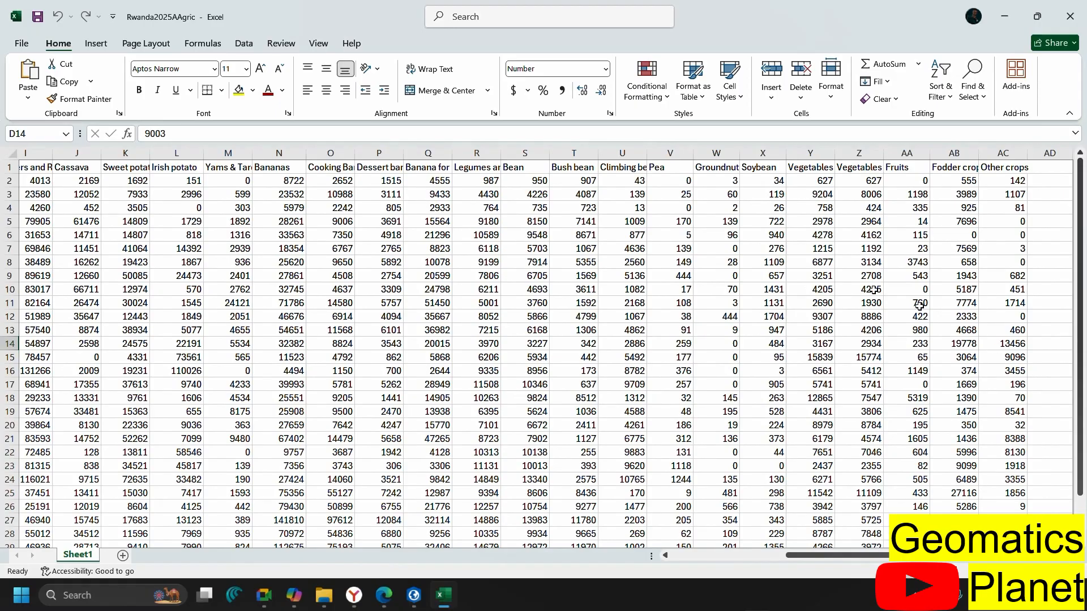
Switch back to ArcGIS Pro, show the Health Map, and open the Add Spatial Join tool for the RWA_adm2 layer
{"action": "mouse_move", "coordinate": [371, 607]}
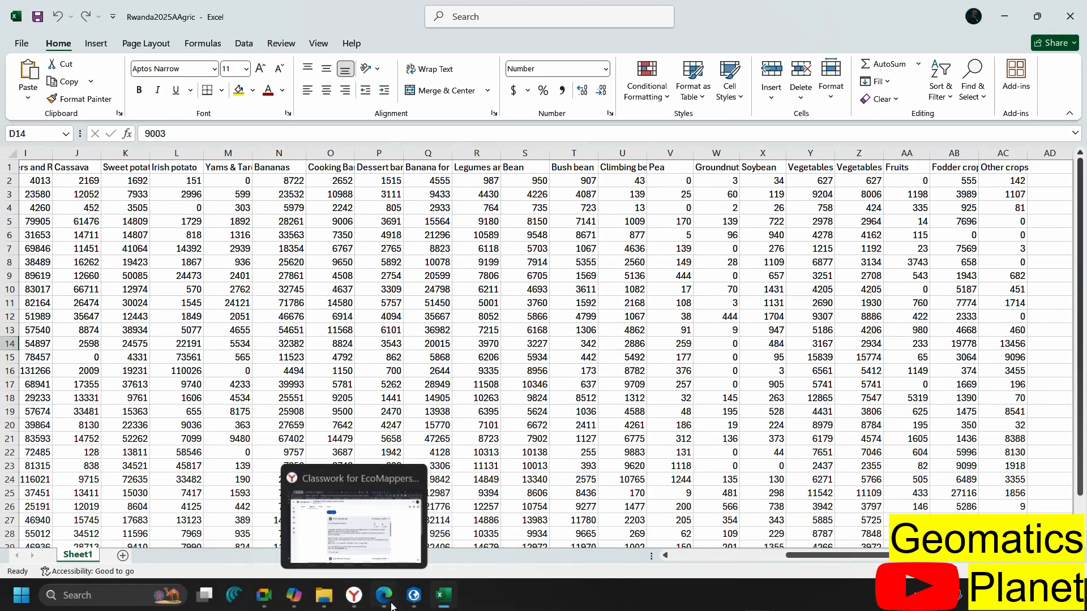
{"action": "left_click", "coordinate": [414, 595]}
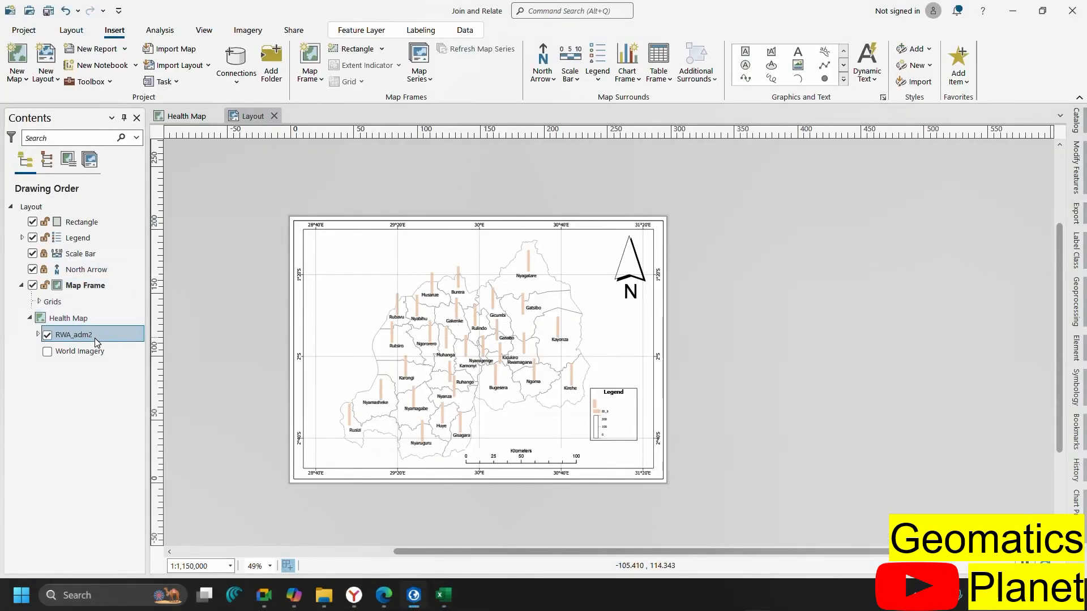
{"action": "left_click", "coordinate": [180, 117]}
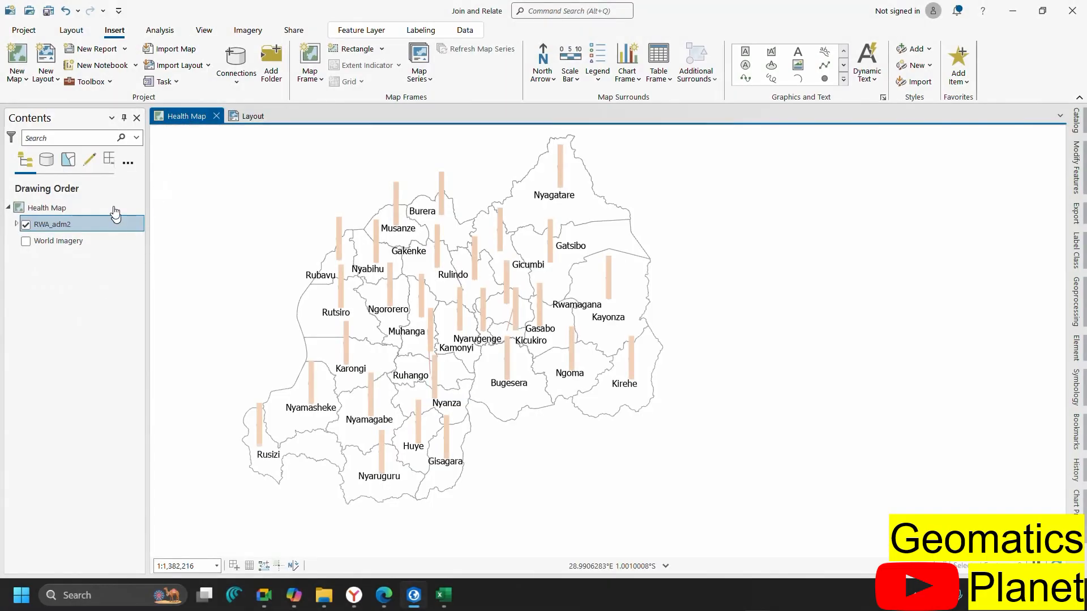
{"action": "right_click", "coordinate": [73, 224]}
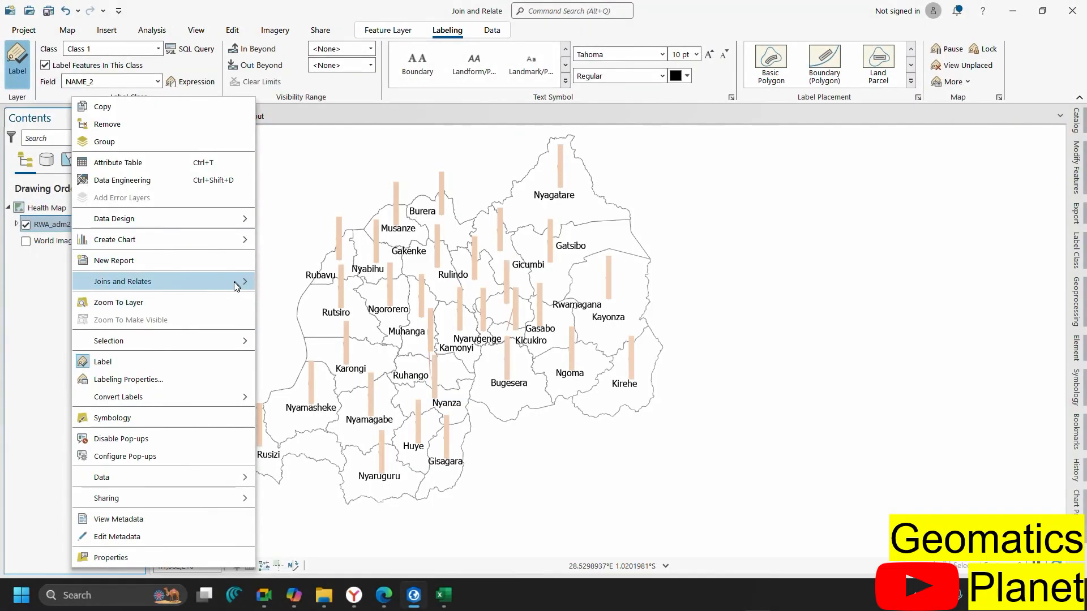
{"action": "mouse_move", "coordinate": [245, 284]}
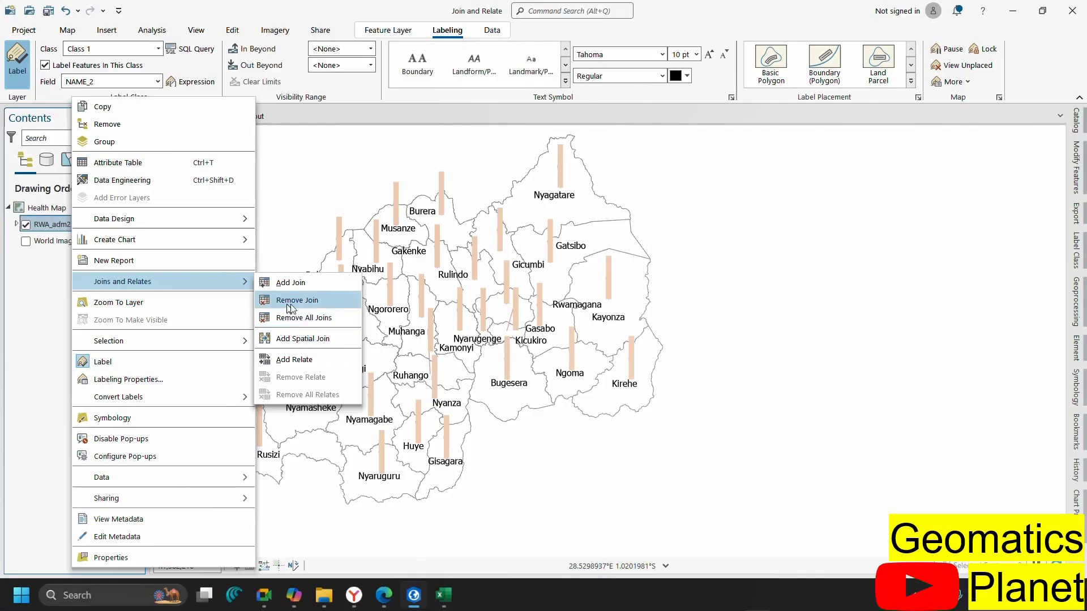
{"action": "left_click", "coordinate": [314, 338]}
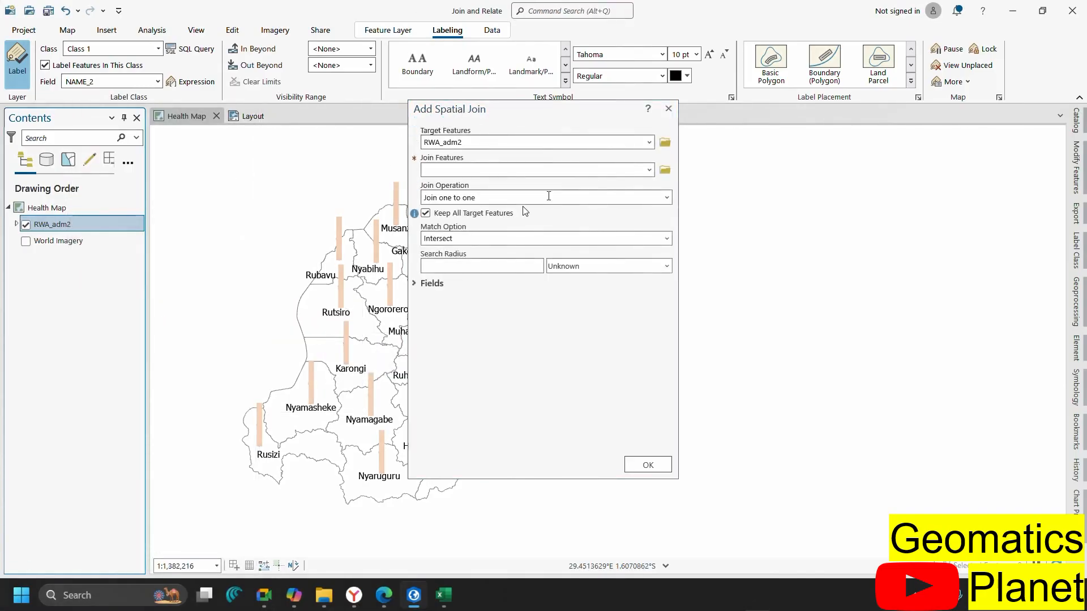
Examine the join feature sources and join operation choices for the spatial join, then close the tool without running it
{"action": "left_click", "coordinate": [649, 170]}
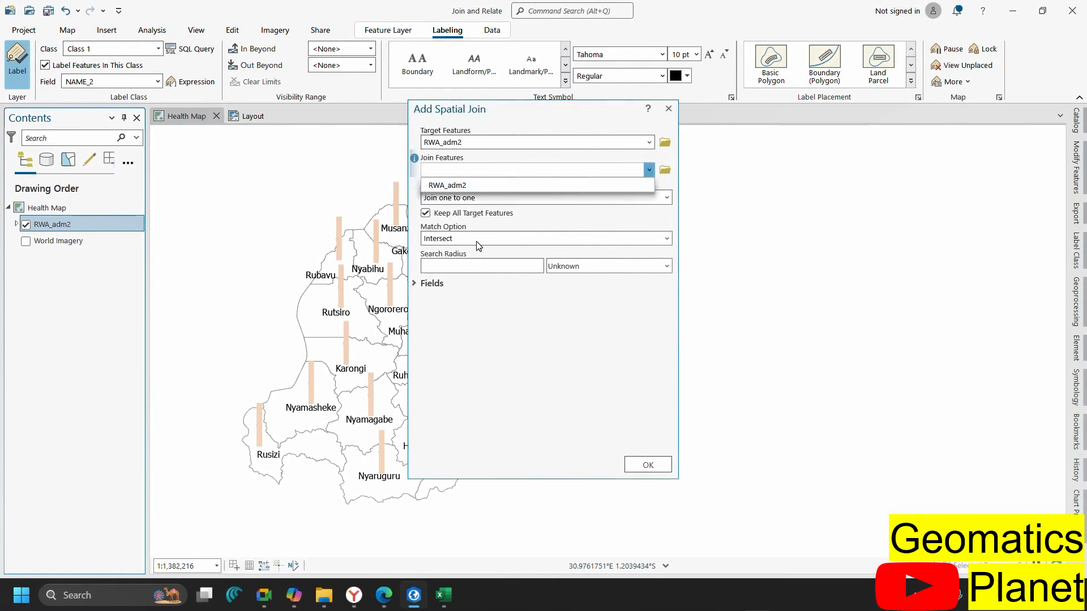
{"action": "left_click", "coordinate": [486, 295]}
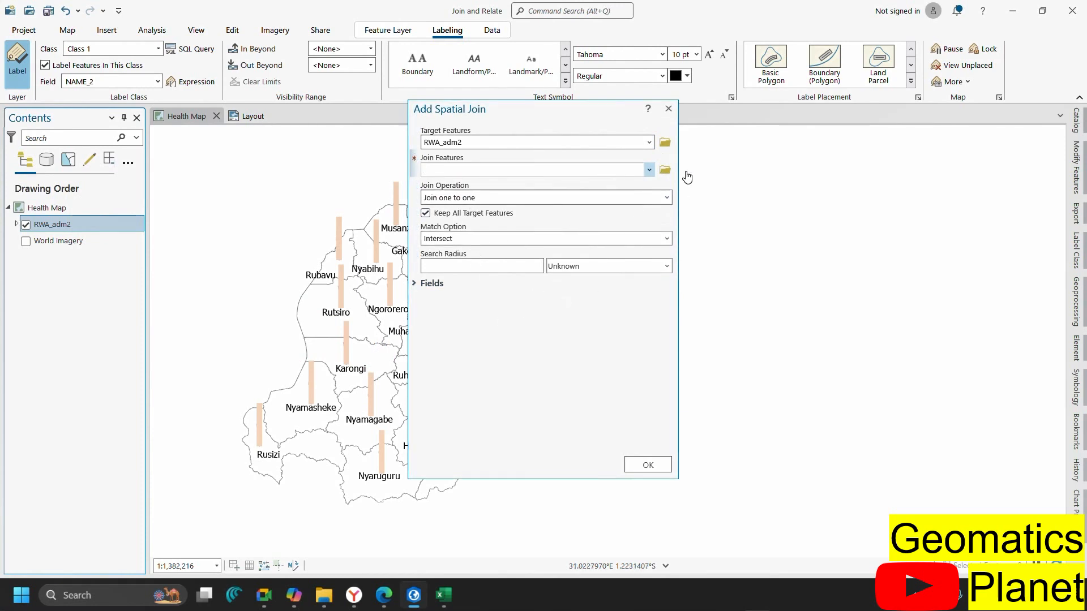
{"action": "left_click", "coordinate": [665, 170]}
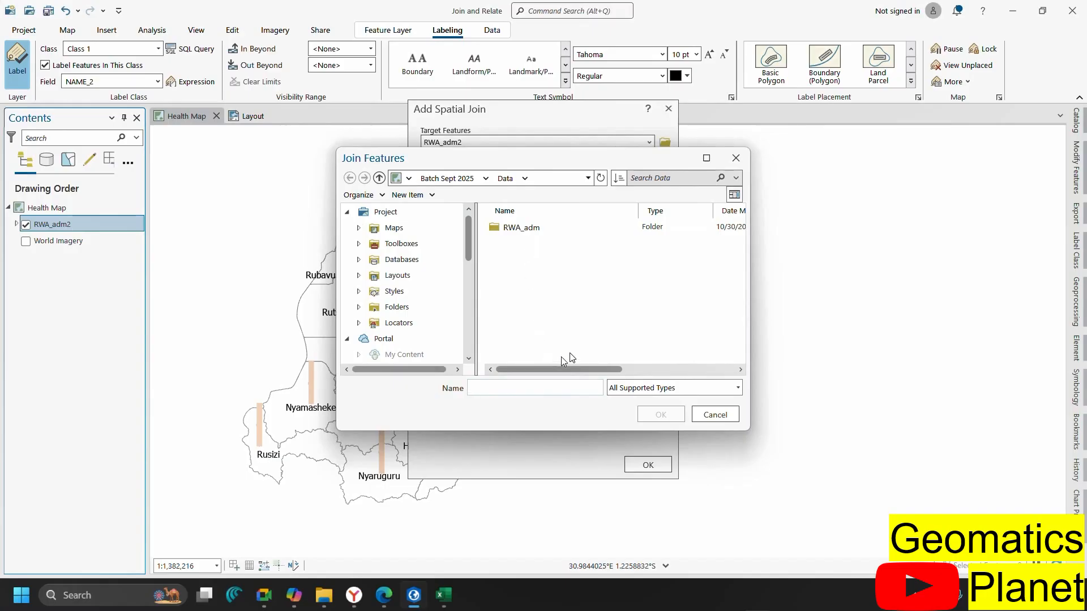
{"action": "left_click", "coordinate": [735, 157]}
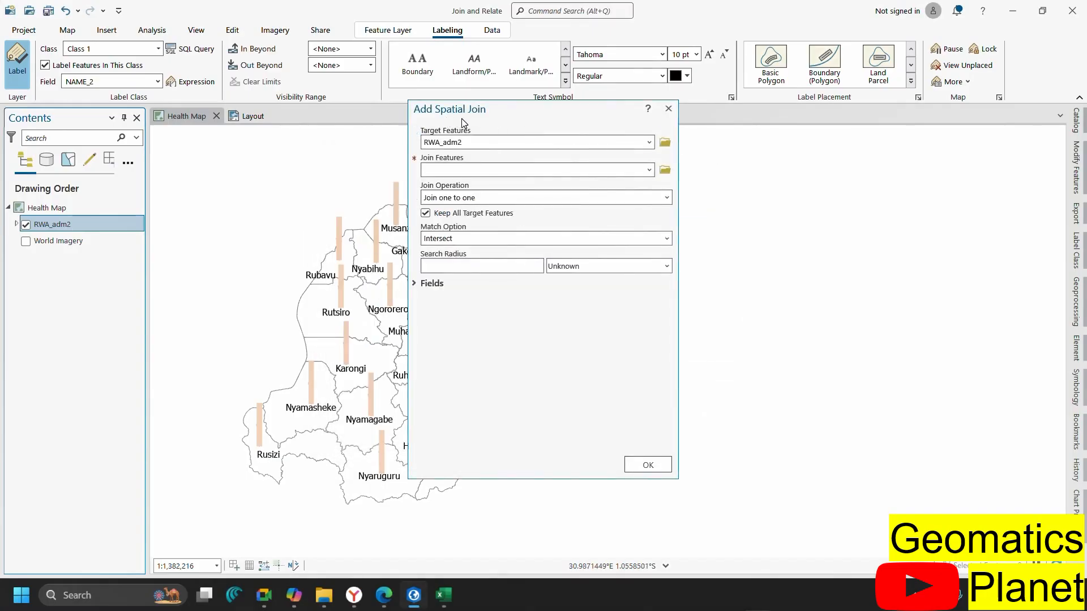
{"action": "left_click", "coordinate": [666, 197]}
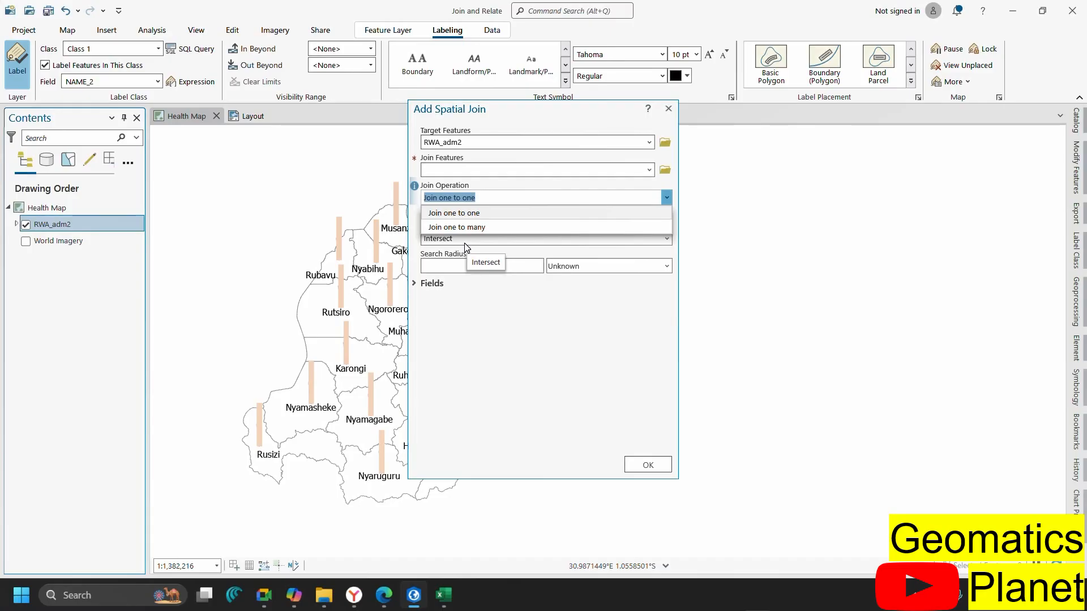
{"action": "left_click", "coordinate": [506, 171]}
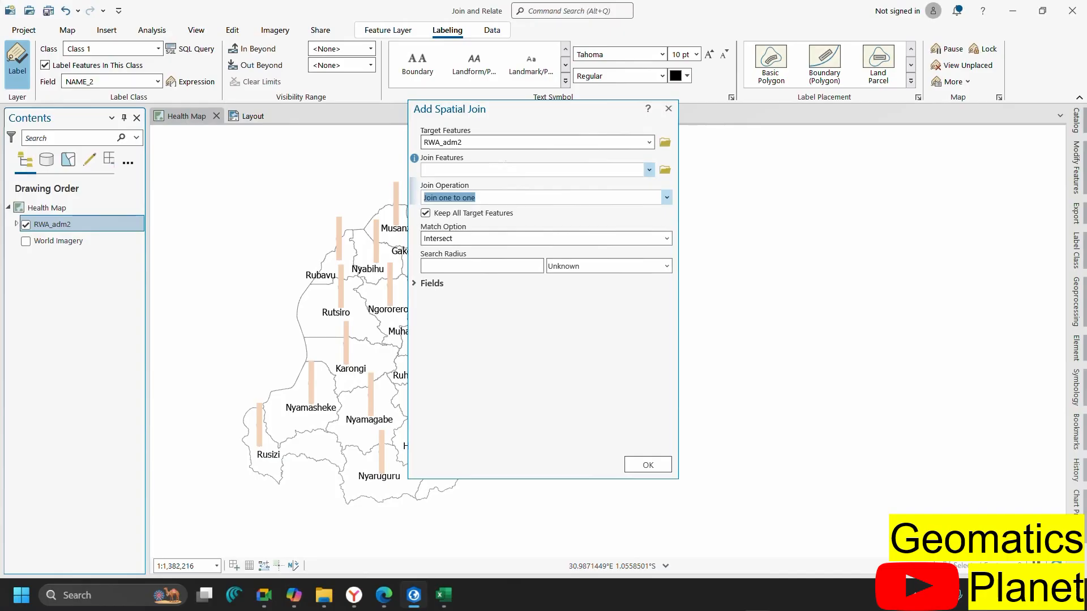
{"action": "left_click", "coordinate": [669, 109]}
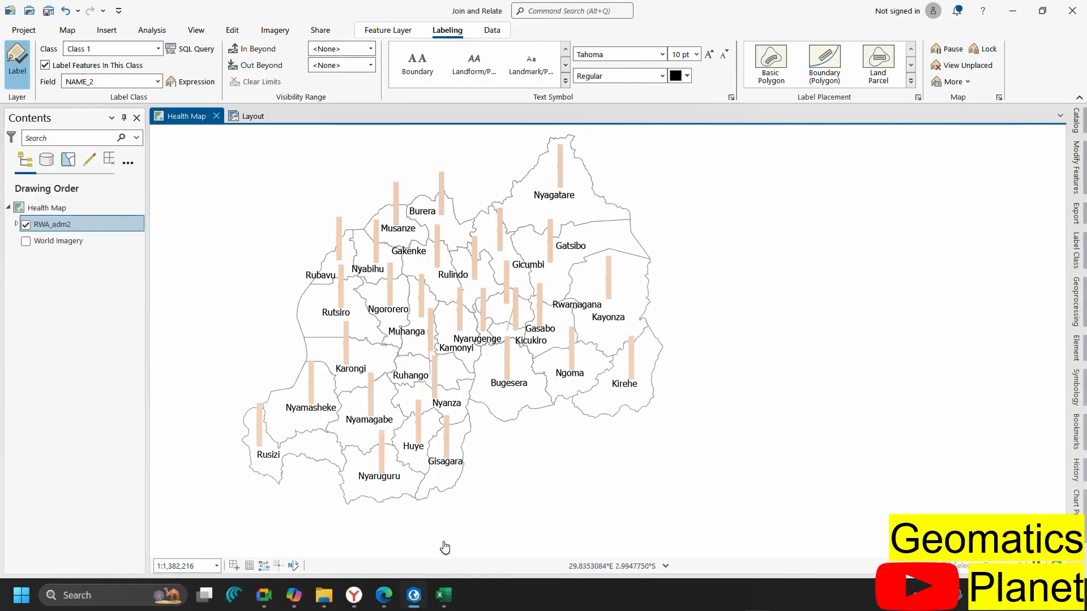
Switch to the Rwanda2025AAgric workbook in Excel, look back across the crop columns to S/No, and select the Cereals column
{"action": "left_click", "coordinate": [443, 595]}
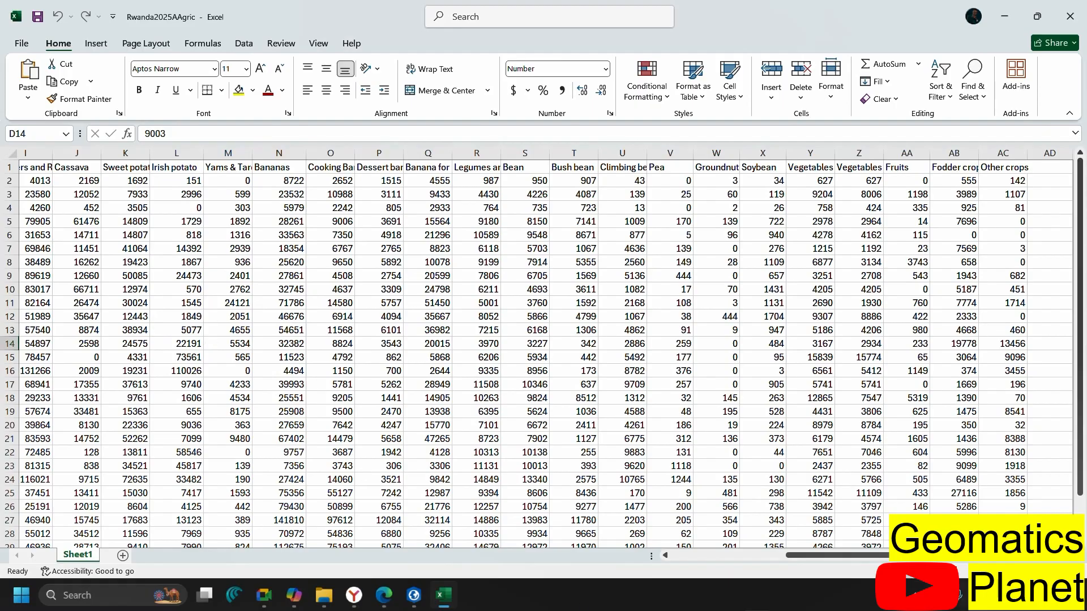
{"action": "scroll", "coordinate": [262, 292], "scroll_direction": "left", "scroll_amount": 4}
{"action": "scroll", "coordinate": [263, 292], "scroll_direction": "right", "scroll_amount": 4}
{"action": "left_click_drag", "start_coordinate": [863, 547], "coordinate": [464, 498]}
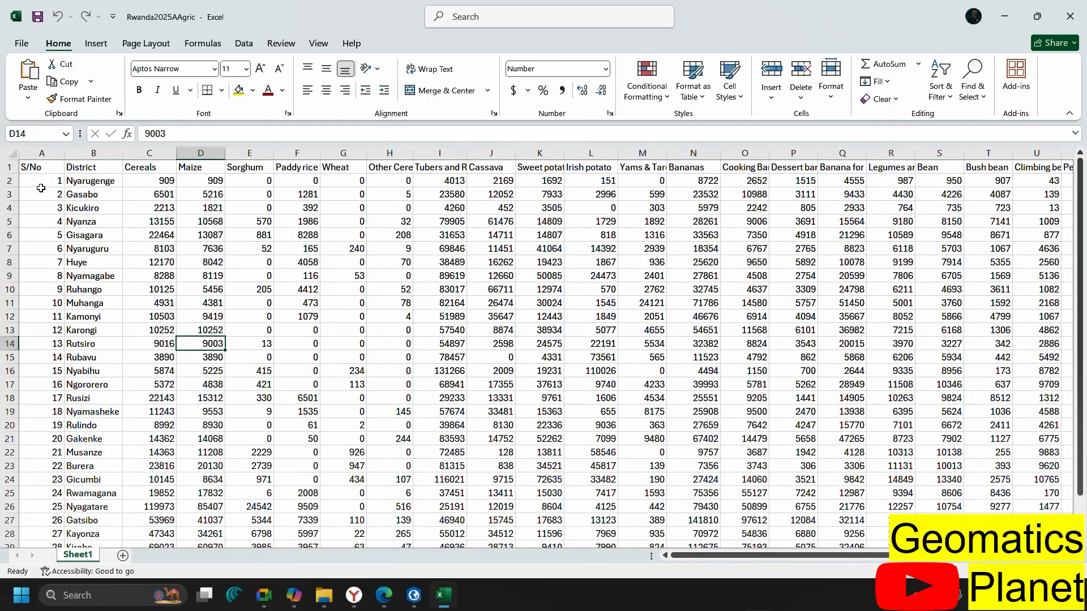
{"action": "left_click", "coordinate": [143, 151]}
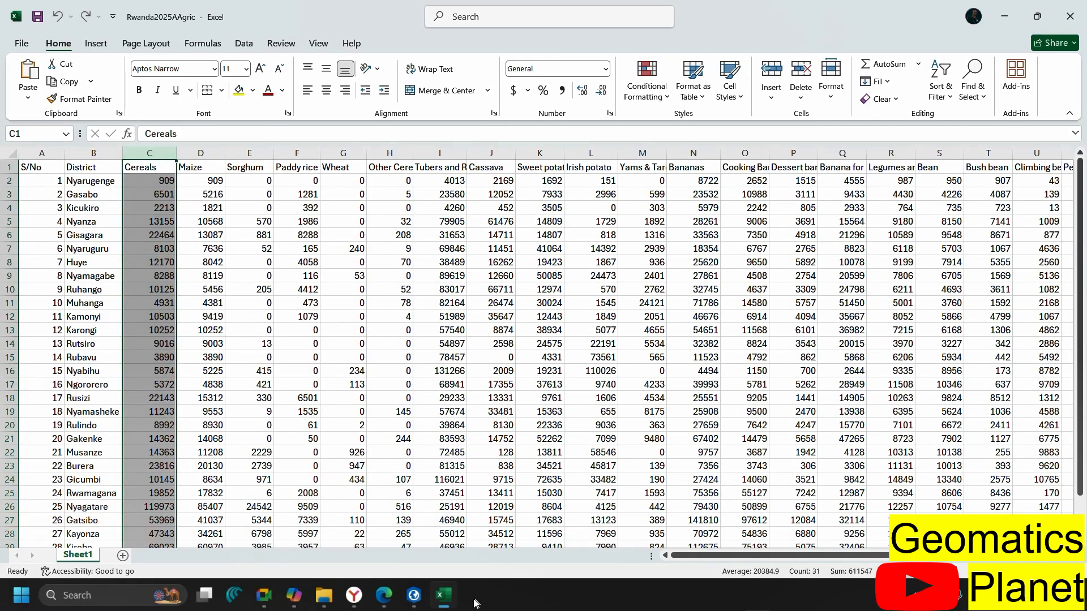
Switch back to ArcGIS Pro and select all features of the RWA_adm2 layer
{"action": "left_click", "coordinate": [414, 595]}
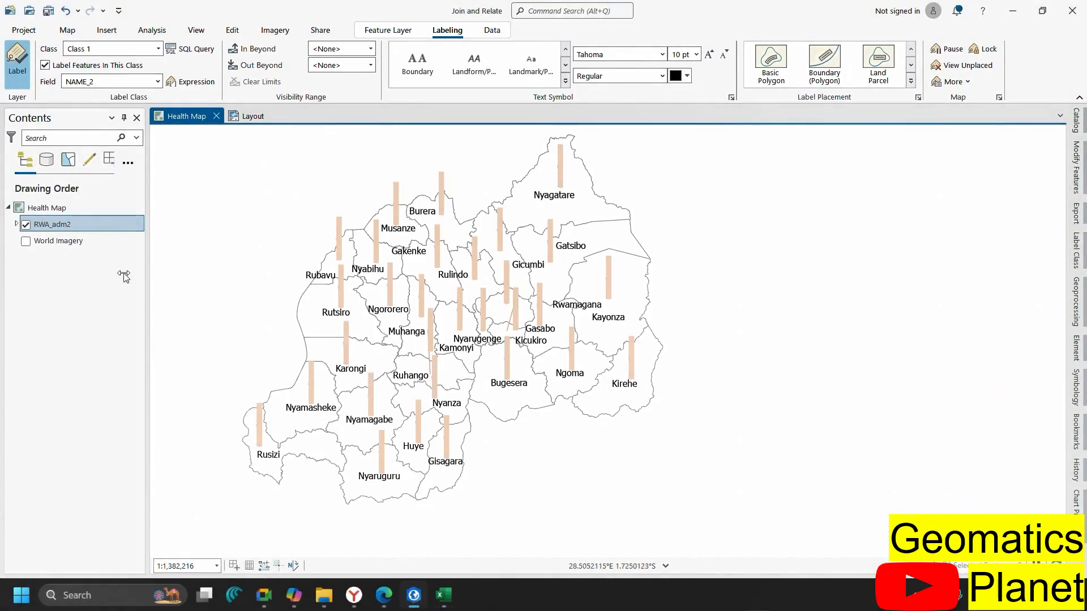
{"action": "right_click", "coordinate": [64, 226]}
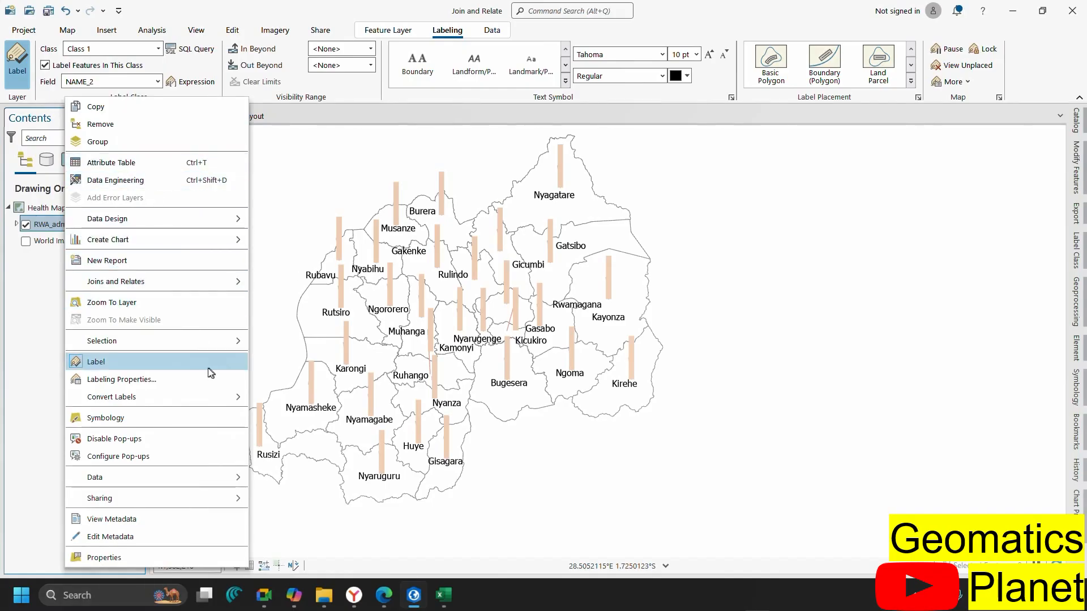
{"action": "mouse_move", "coordinate": [227, 346]}
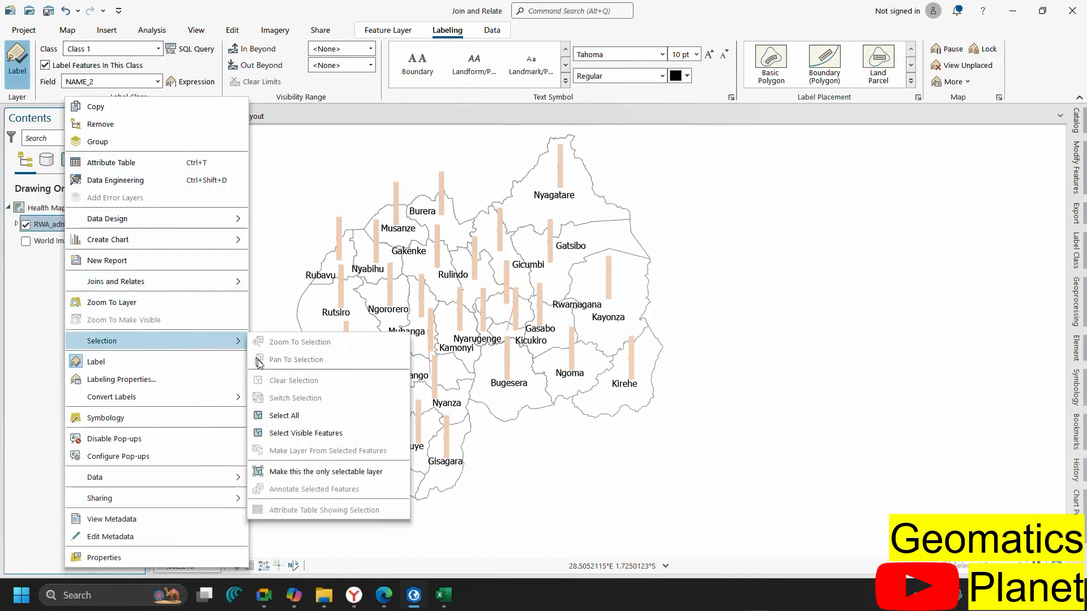
{"action": "left_click", "coordinate": [290, 417]}
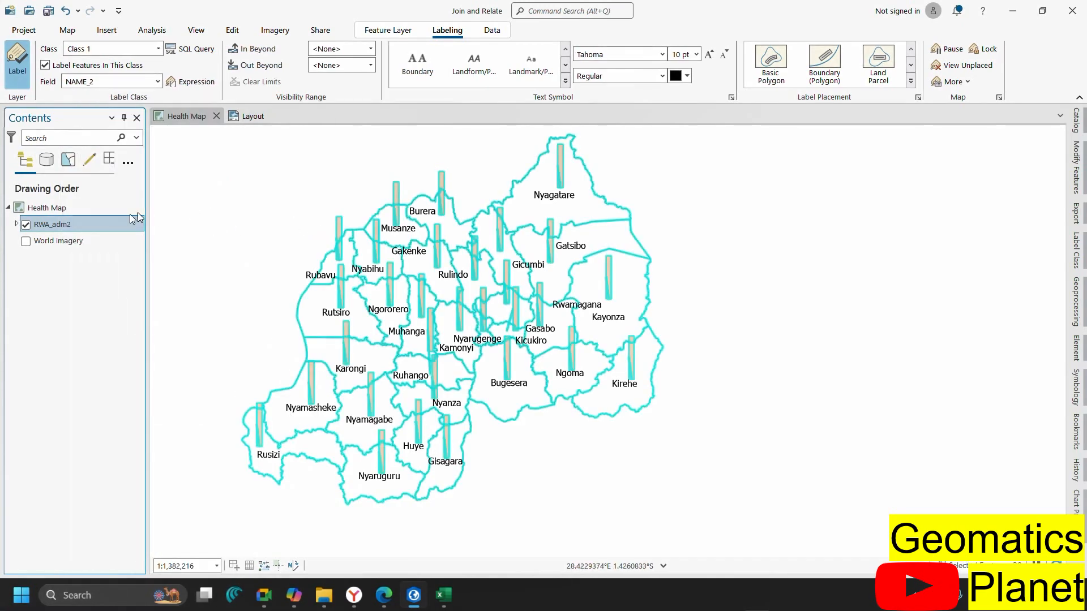
Copy all selected rows from the RWA_adm2 attribute table and paste them into a new sheet of the Excel workbook
{"action": "right_click", "coordinate": [100, 227]}
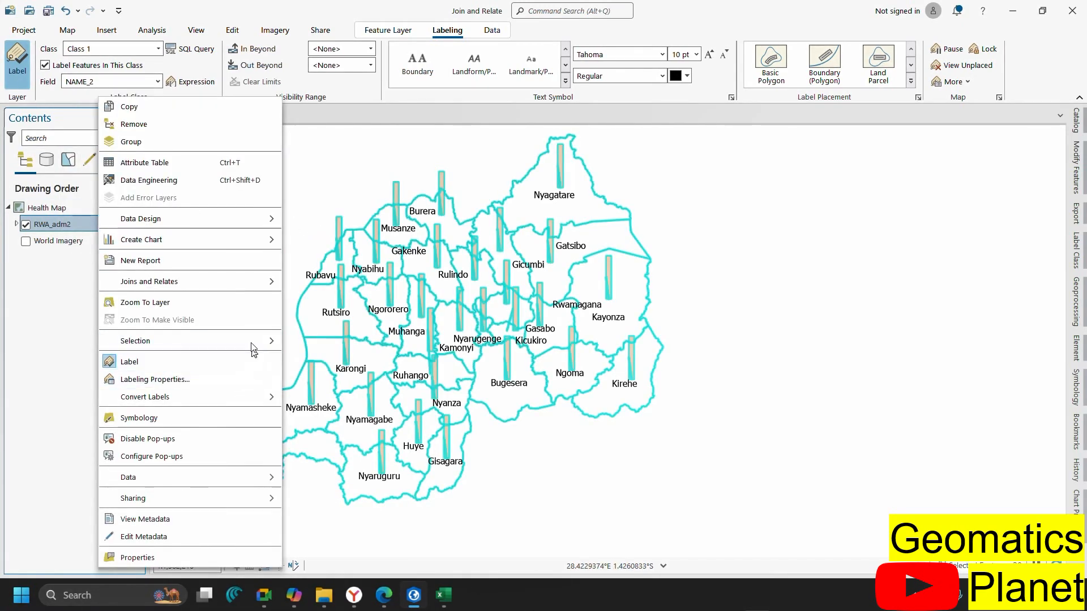
{"action": "mouse_move", "coordinate": [253, 340]}
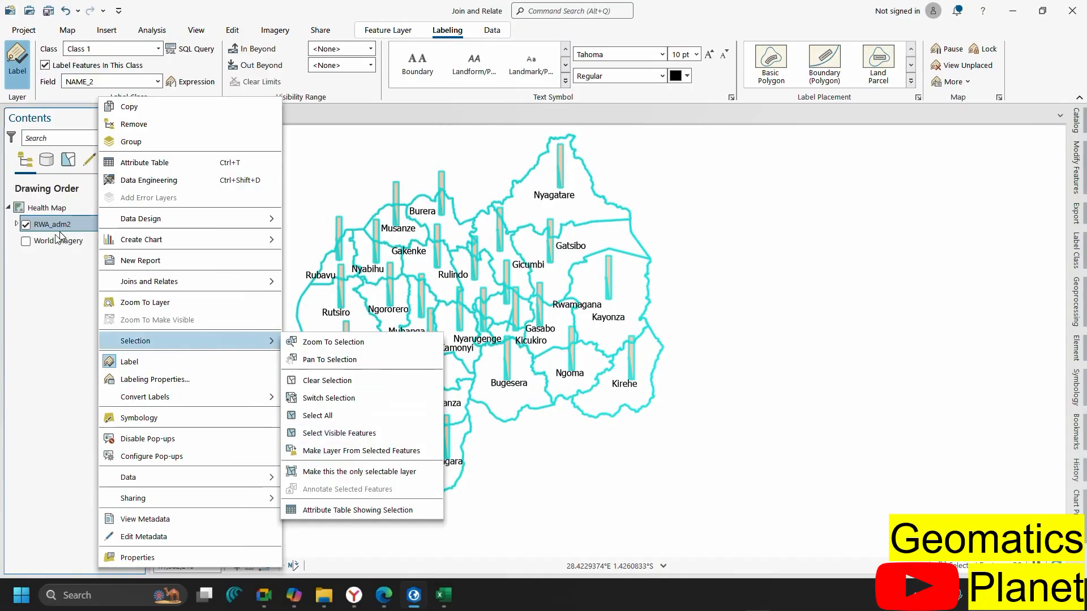
{"action": "left_click", "coordinate": [154, 164]}
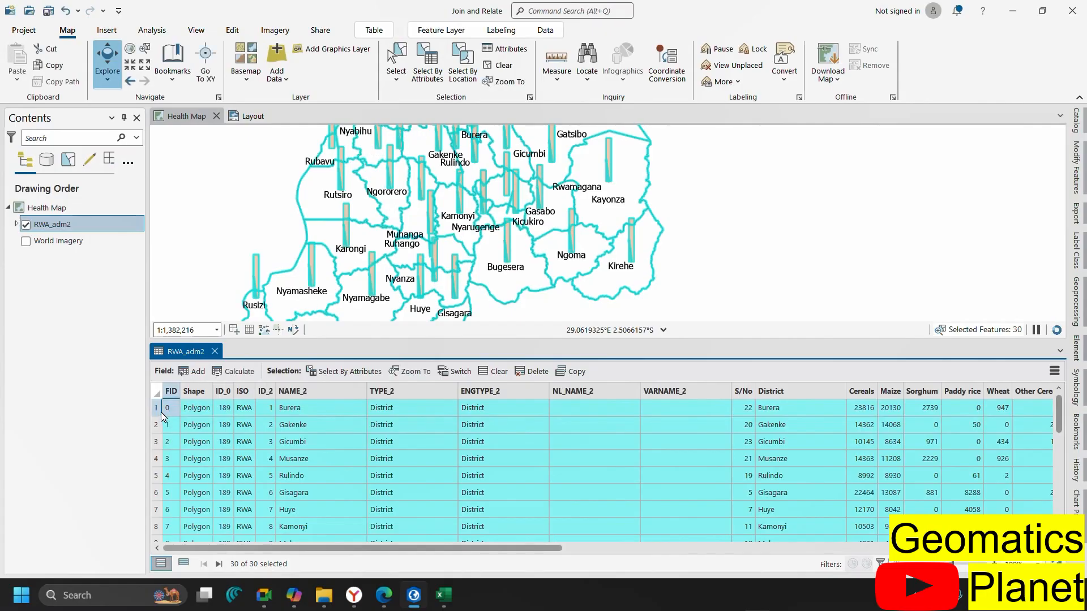
{"action": "left_click", "coordinate": [568, 372]}
{"action": "left_click", "coordinate": [443, 595]}
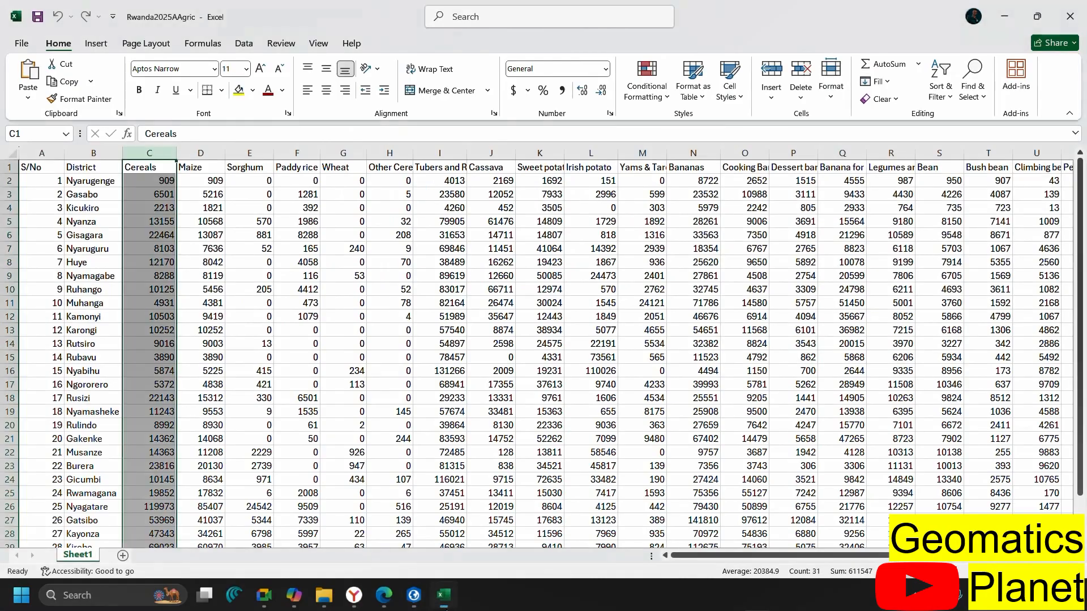
{"action": "left_click", "coordinate": [123, 556]}
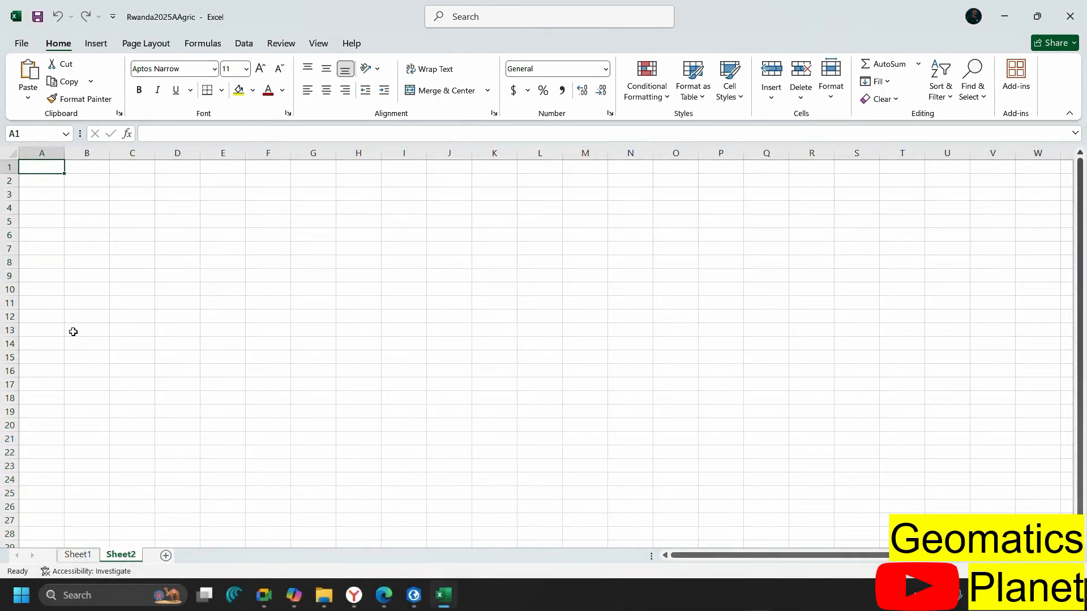
{"action": "key", "text": "ctrl+v"}
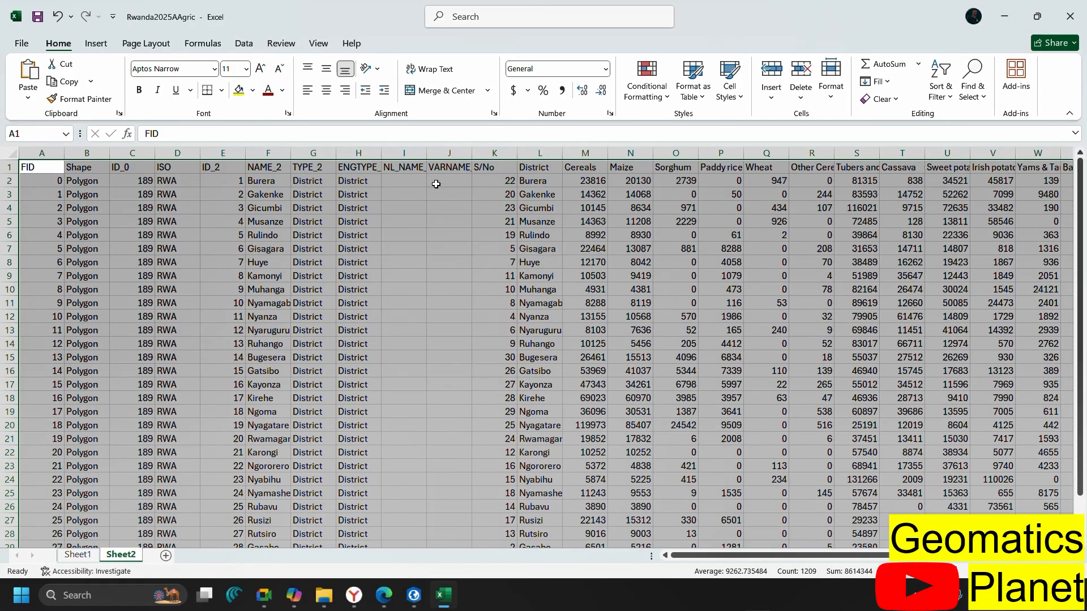
Return to ArcGIS Pro and remove all joins from the RWA_adm2 layer
{"action": "left_click", "coordinate": [424, 607]}
{"action": "left_click", "coordinate": [67, 225]}
{"action": "right_click", "coordinate": [67, 225]}
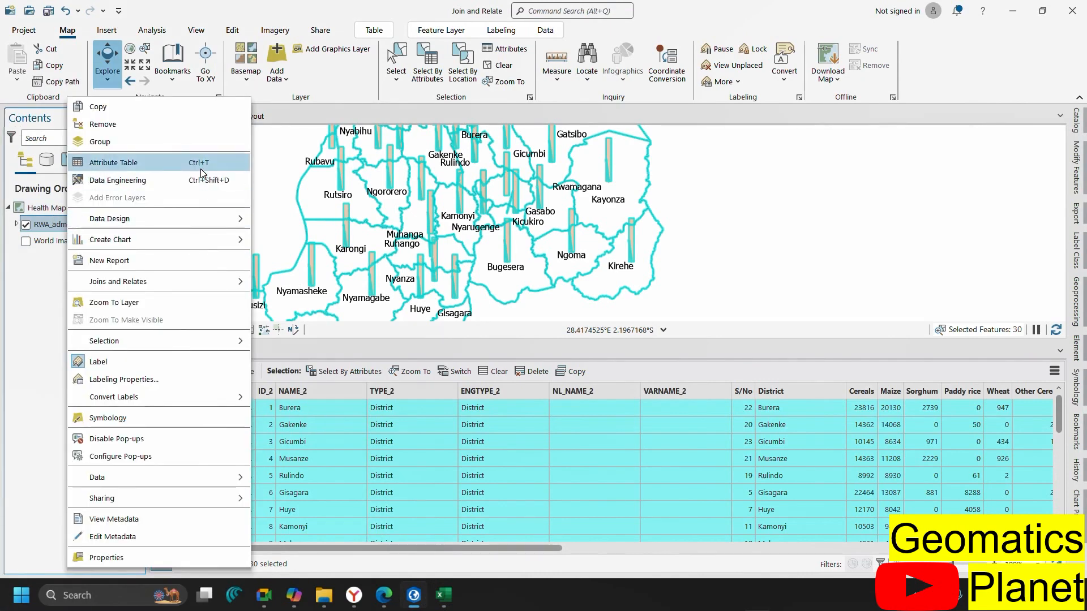
{"action": "mouse_move", "coordinate": [241, 288]}
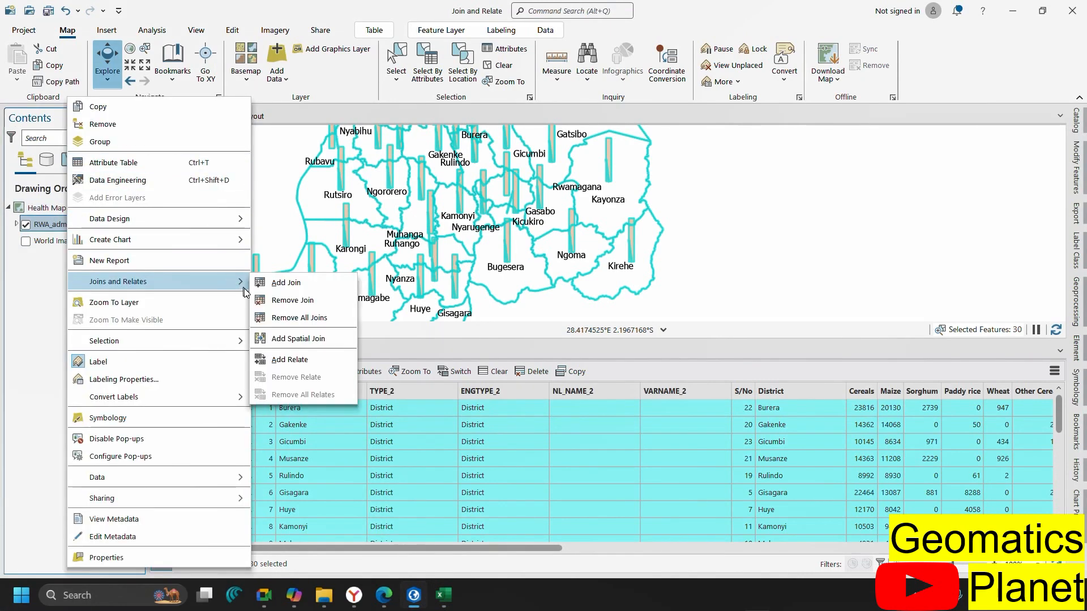
{"action": "left_click", "coordinate": [294, 319]}
{"action": "left_click", "coordinate": [578, 316]}
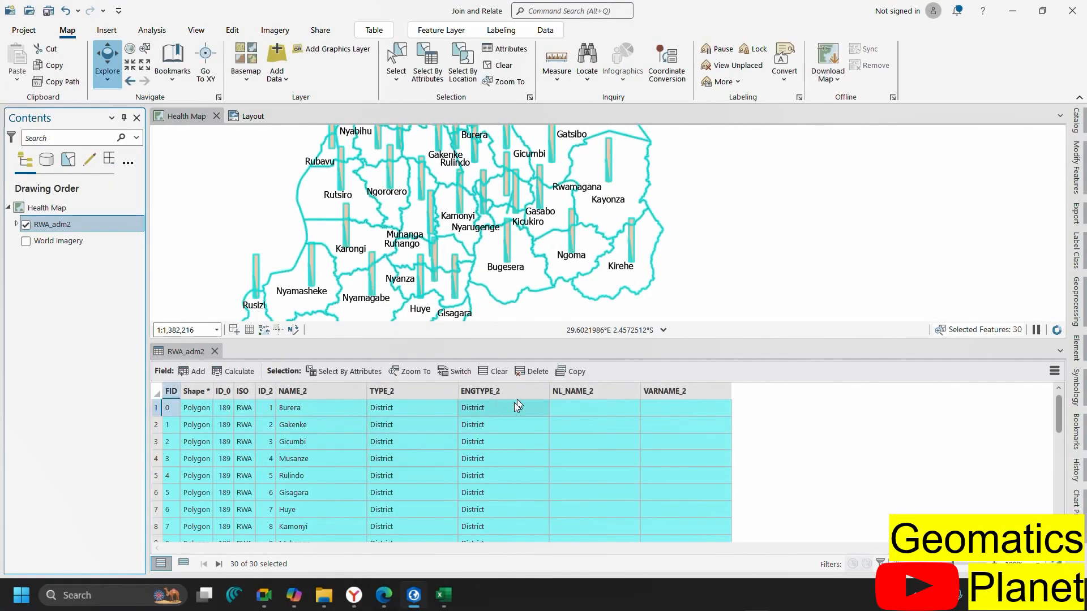
Copy the unjoined RWA_adm2 rows and replace the whole contents of Sheet2 in Excel with them, starting at cell A1
{"action": "left_click", "coordinate": [575, 372]}
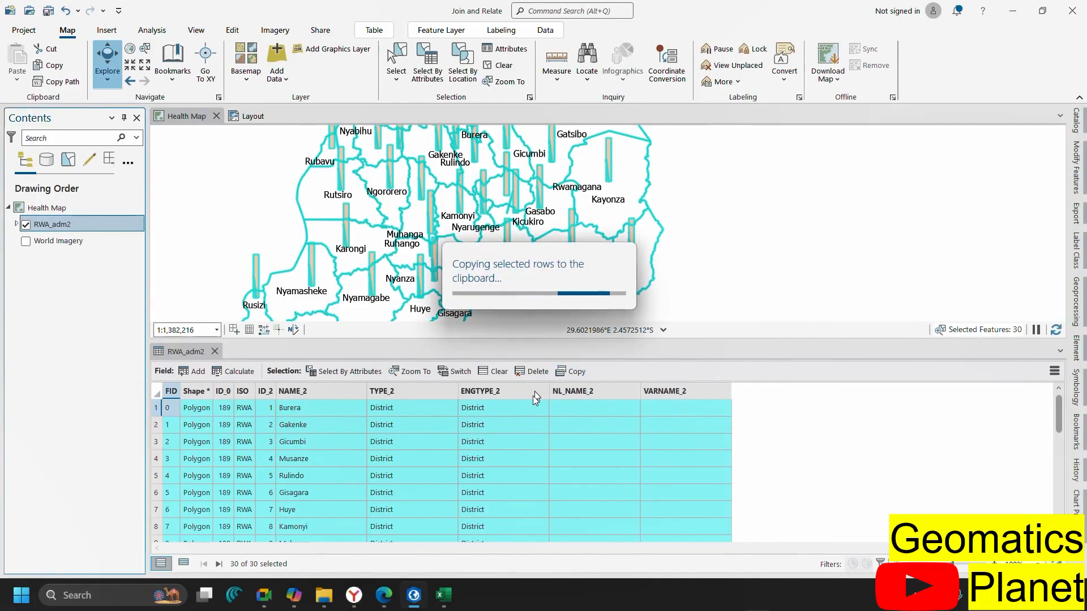
{"action": "mouse_move", "coordinate": [461, 603]}
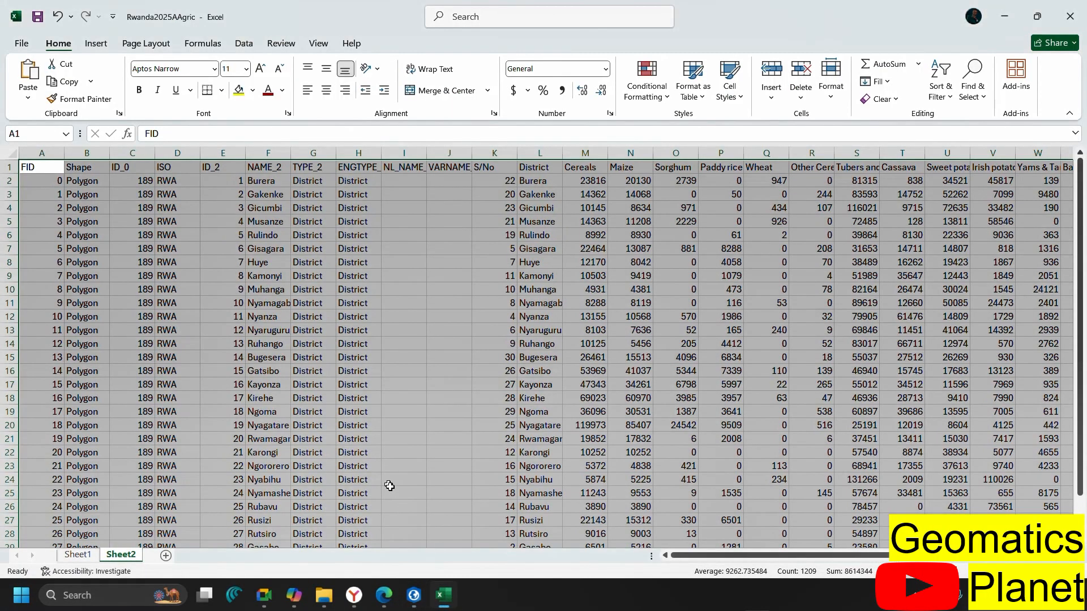
{"action": "left_click", "coordinate": [327, 456]}
{"action": "key", "text": "ctrl+a"}
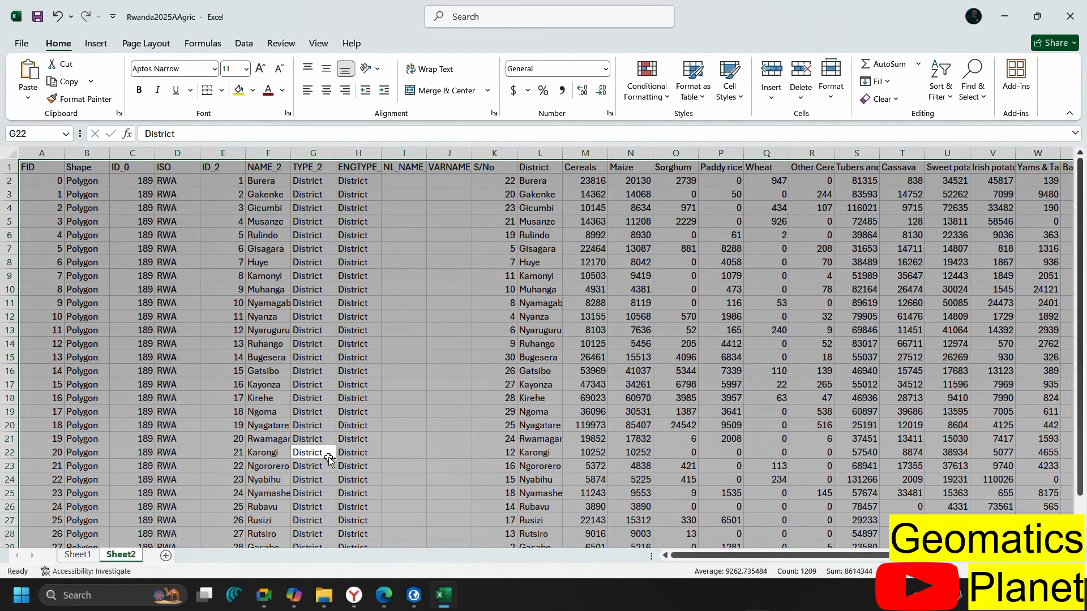
{"action": "key", "text": "ctrl+v"}
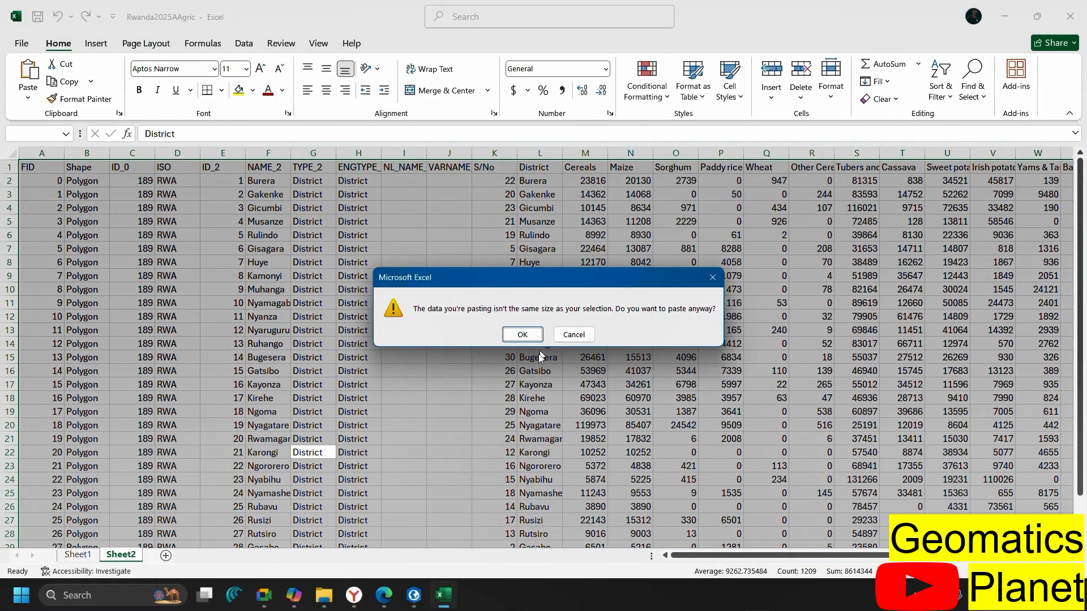
{"action": "left_click", "coordinate": [532, 341]}
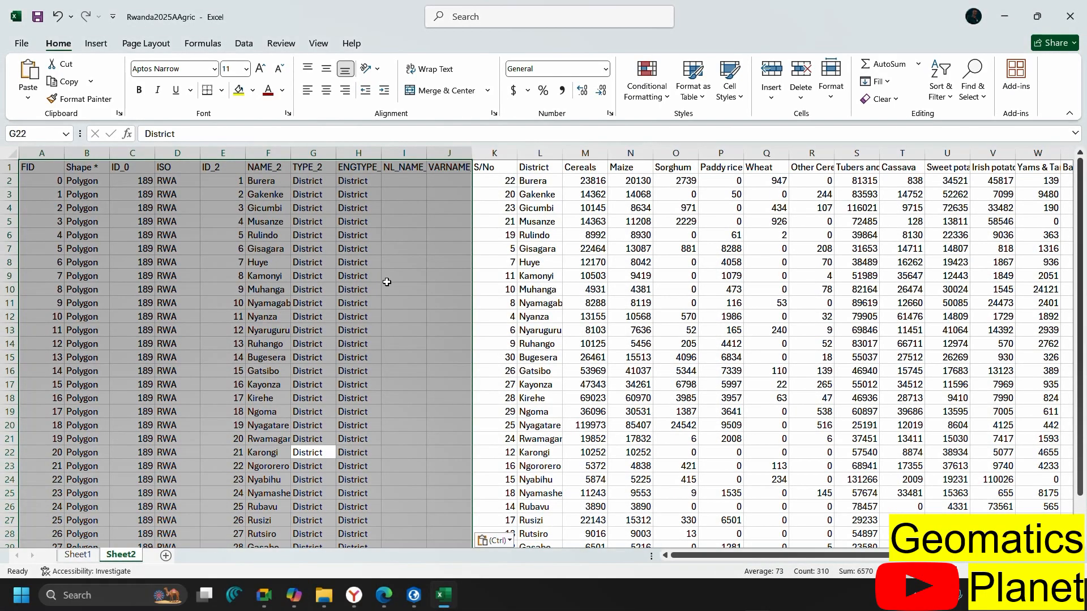
{"action": "left_click", "coordinate": [447, 321]}
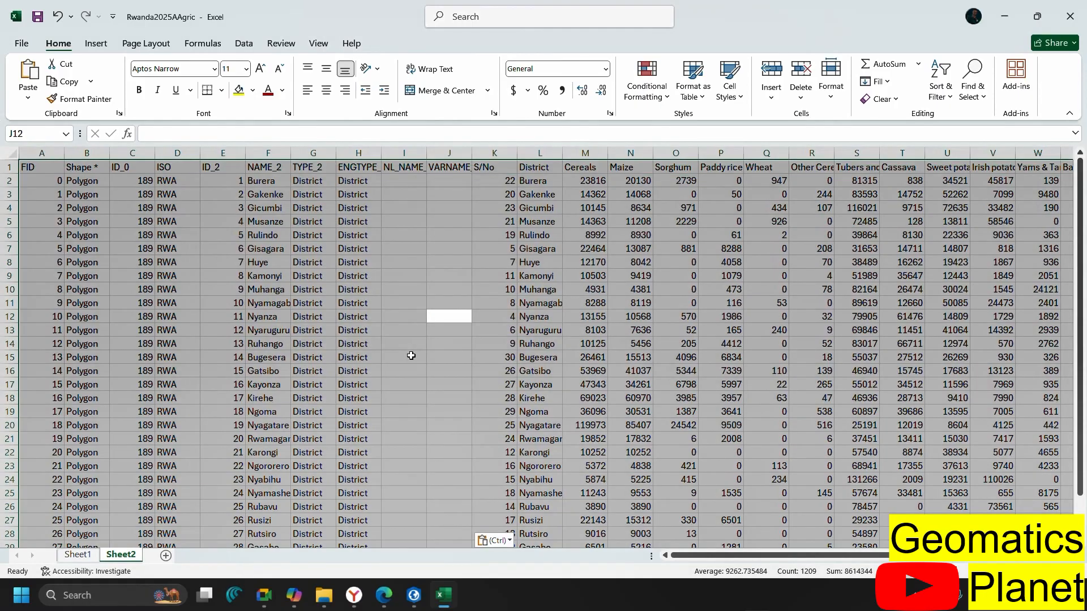
{"action": "left_click", "coordinate": [33, 162]}
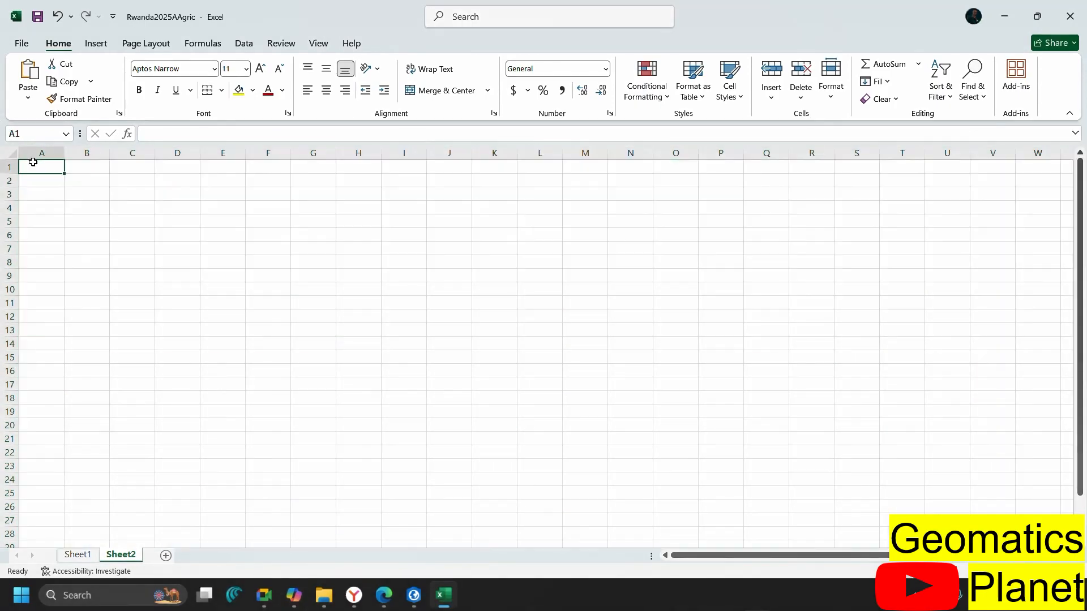
{"action": "key", "text": "ctrl+v"}
Compare the crop data in Sheet1 with the district attributes in Sheet2, marking the blank range L1:V26 beside them
{"action": "left_click", "coordinate": [438, 304]}
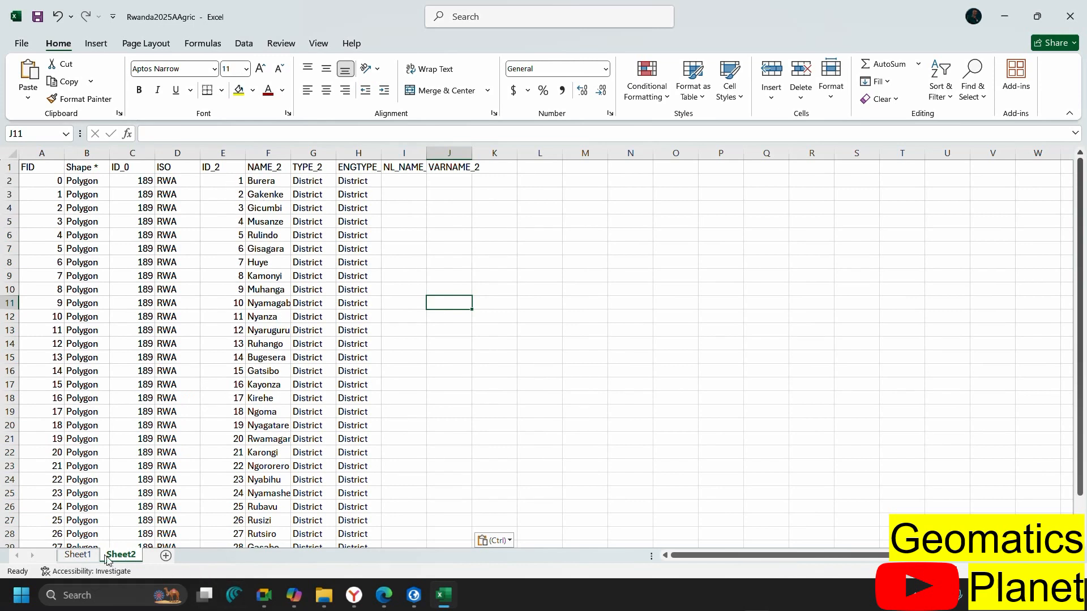
{"action": "left_click", "coordinate": [78, 555]}
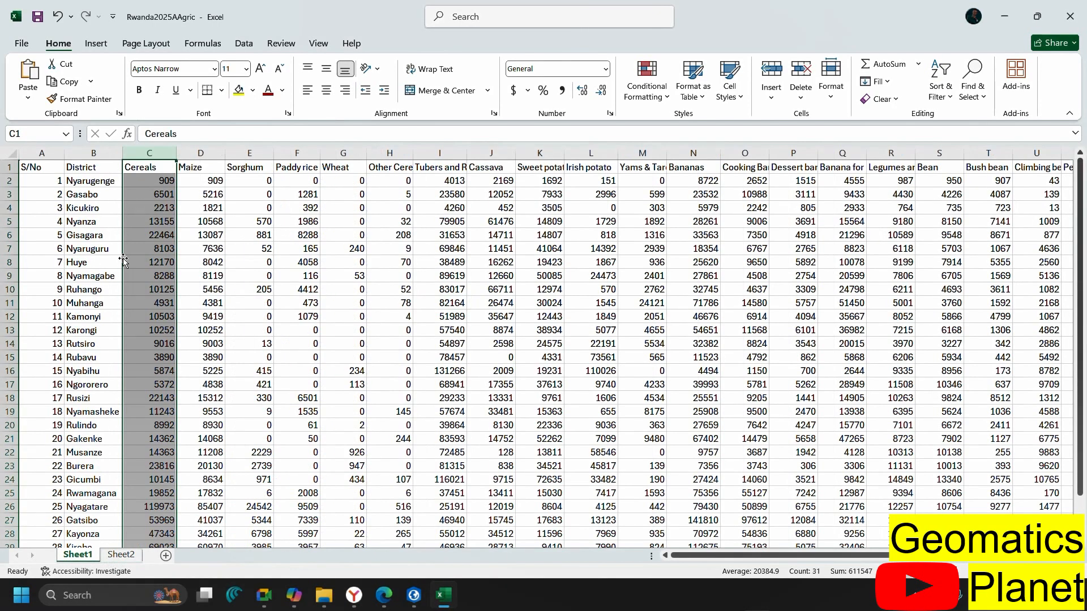
{"action": "left_click", "coordinate": [121, 556]}
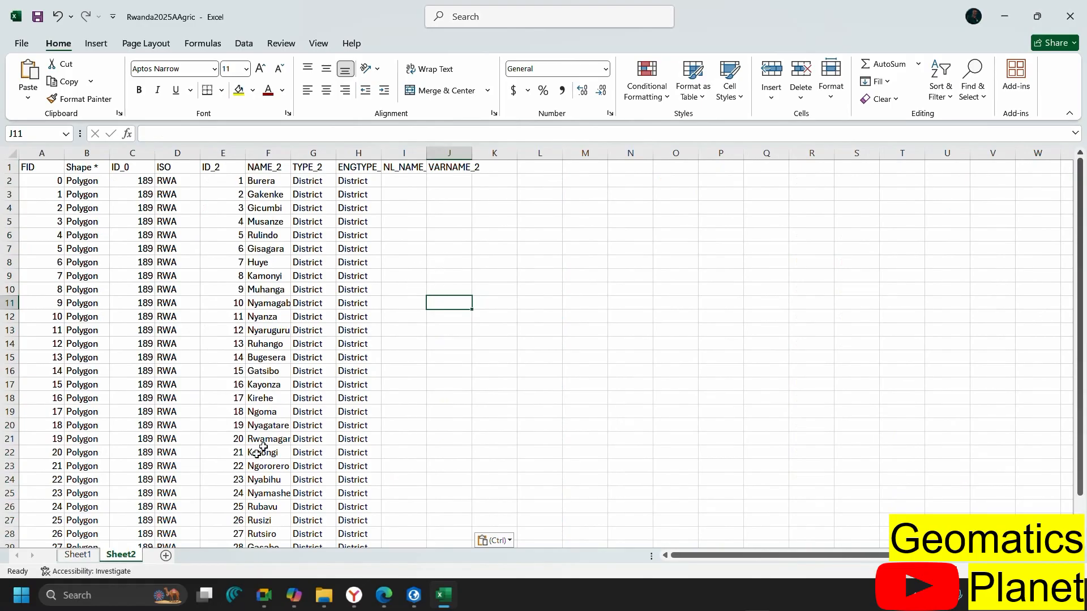
{"action": "left_click_drag", "start_coordinate": [524, 170], "coordinate": [808, 509]}
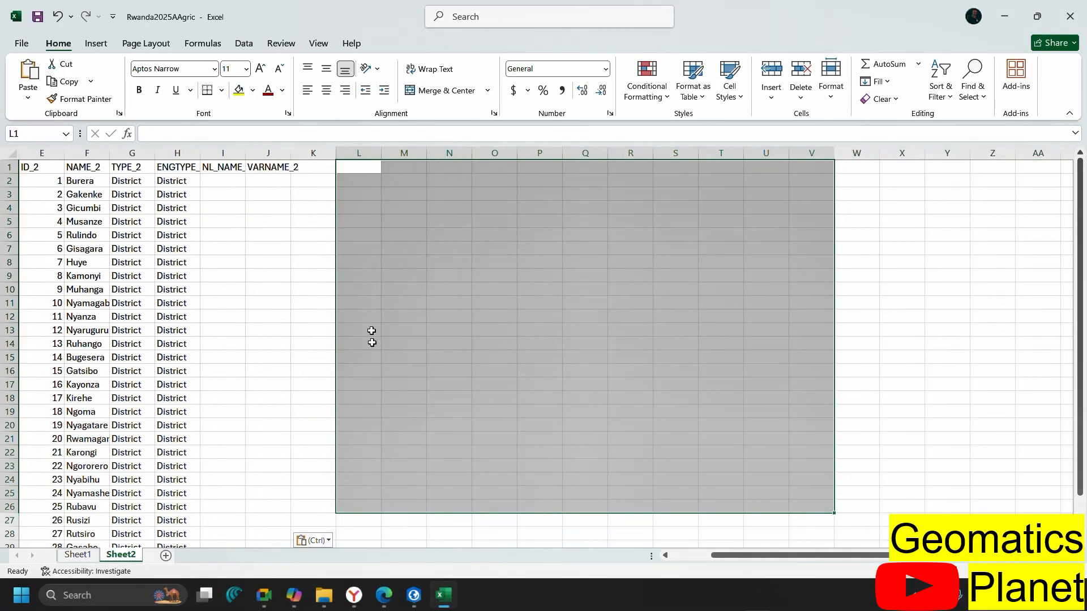
{"action": "left_click_drag", "start_coordinate": [794, 559], "coordinate": [753, 559]}
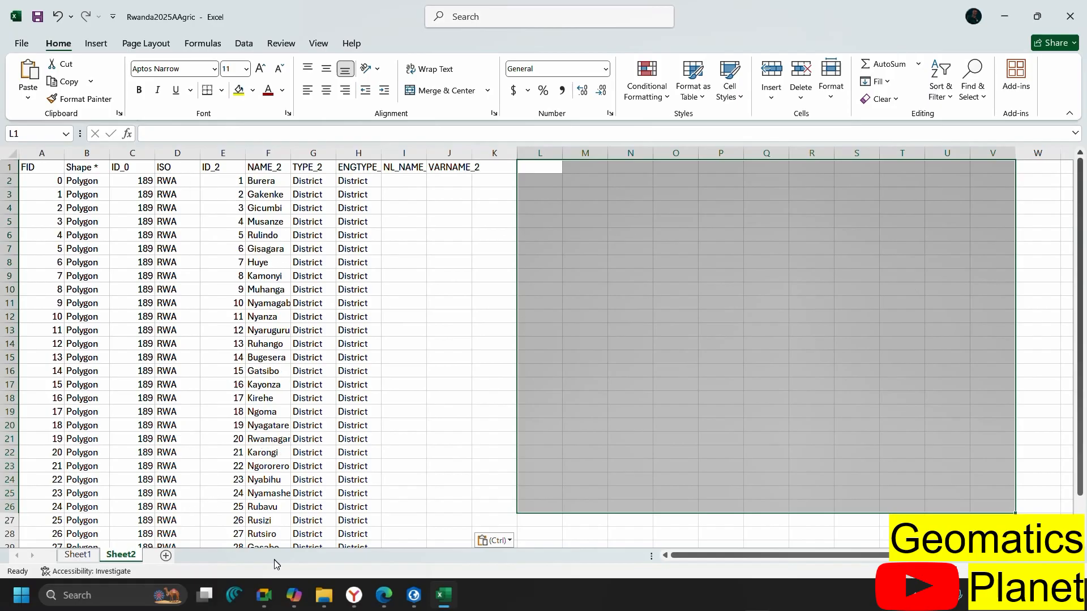
Close the Excel workbook, return to ArcGIS Pro, and clear the RWA_adm2 feature selection
{"action": "left_click", "coordinate": [1063, 28]}
{"action": "left_click", "coordinate": [583, 317]}
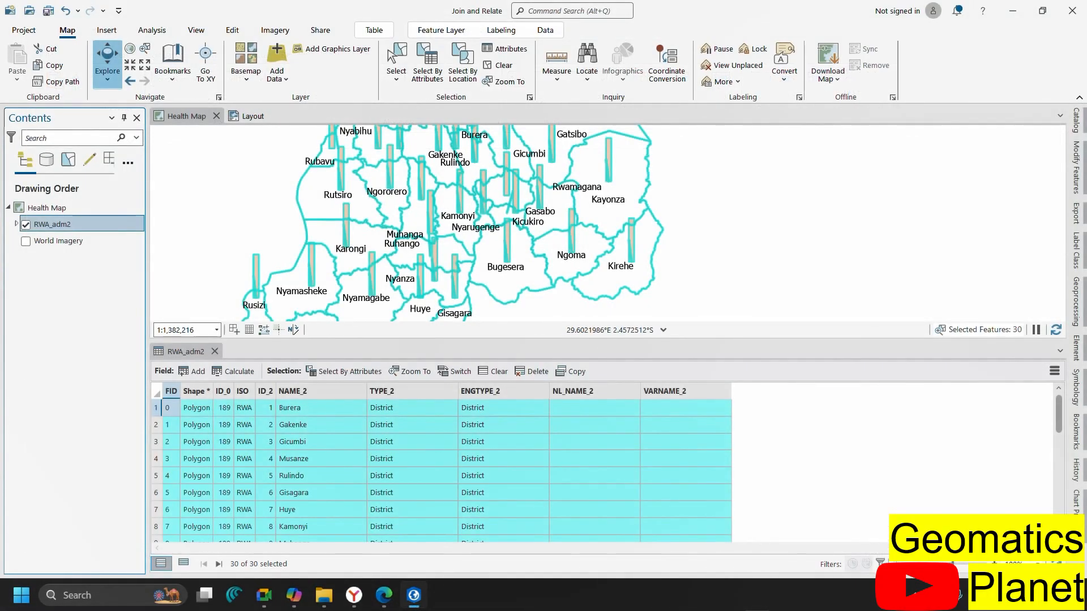
{"action": "left_click", "coordinate": [512, 74]}
Start a join on the RWA_adm2 layer with Rwanda2025AAgric.csv as the join table and NAME_2 as the input join field
{"action": "right_click", "coordinate": [76, 220]}
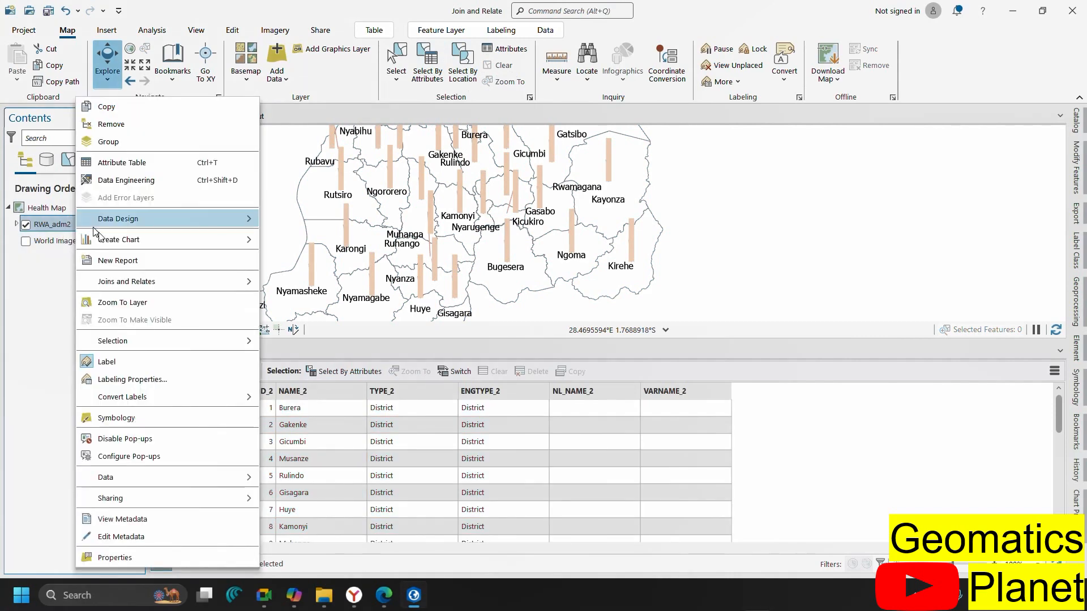
{"action": "mouse_move", "coordinate": [250, 281]}
{"action": "left_click", "coordinate": [296, 283]}
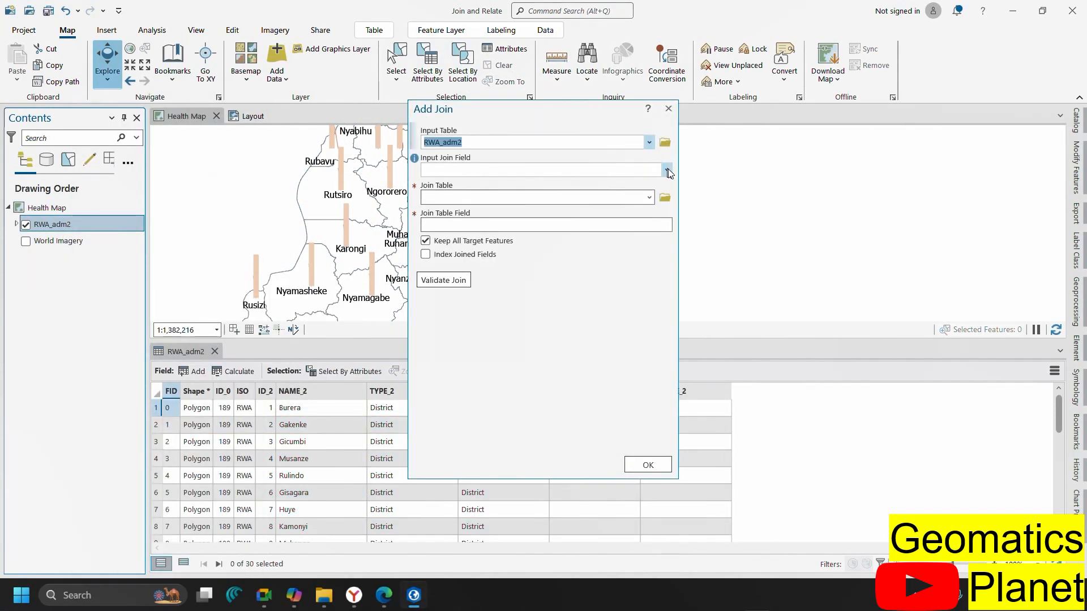
{"action": "left_click", "coordinate": [665, 197]}
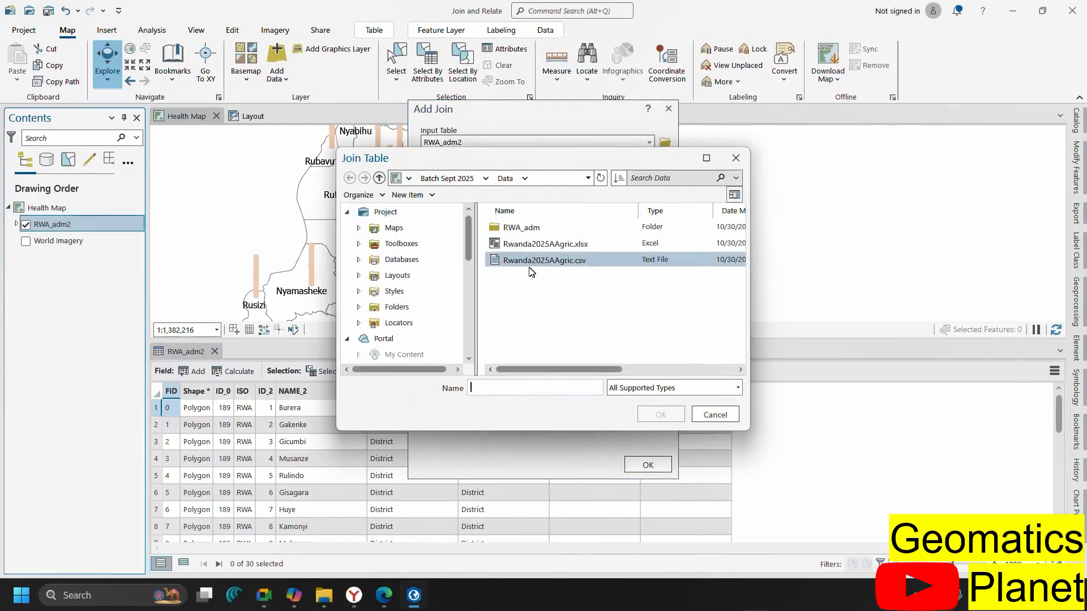
{"action": "left_click", "coordinate": [541, 262]}
{"action": "left_click", "coordinate": [657, 415]}
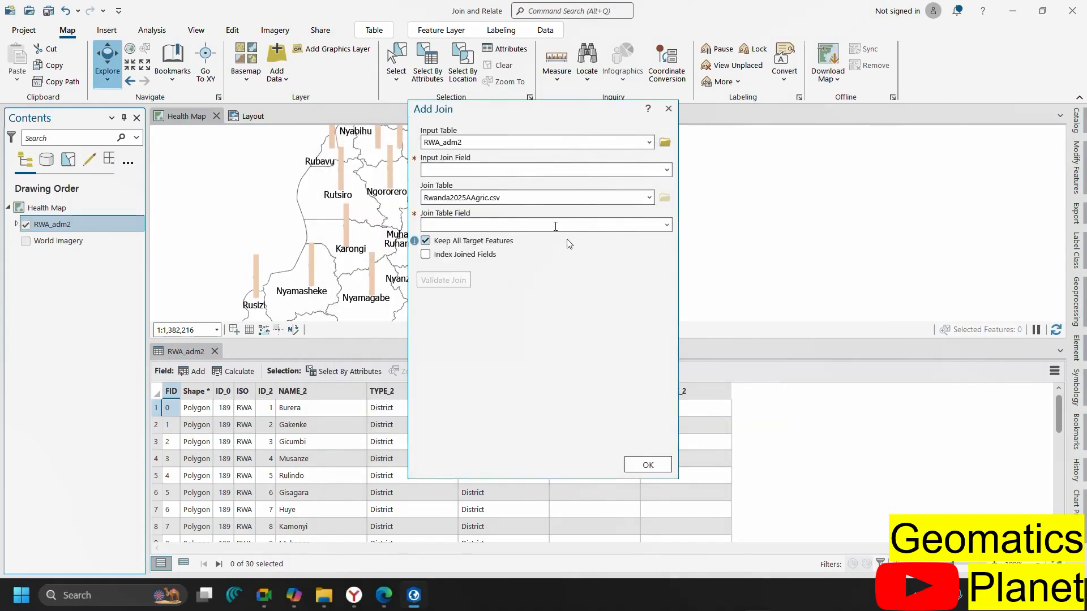
{"action": "left_click", "coordinate": [667, 171]}
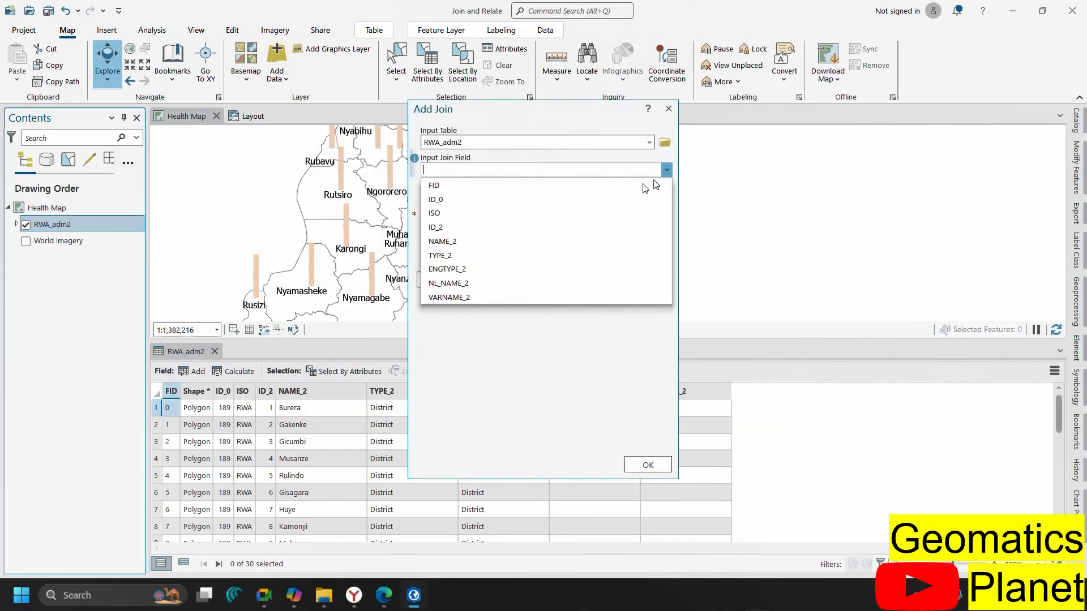
{"action": "left_click", "coordinate": [490, 241]}
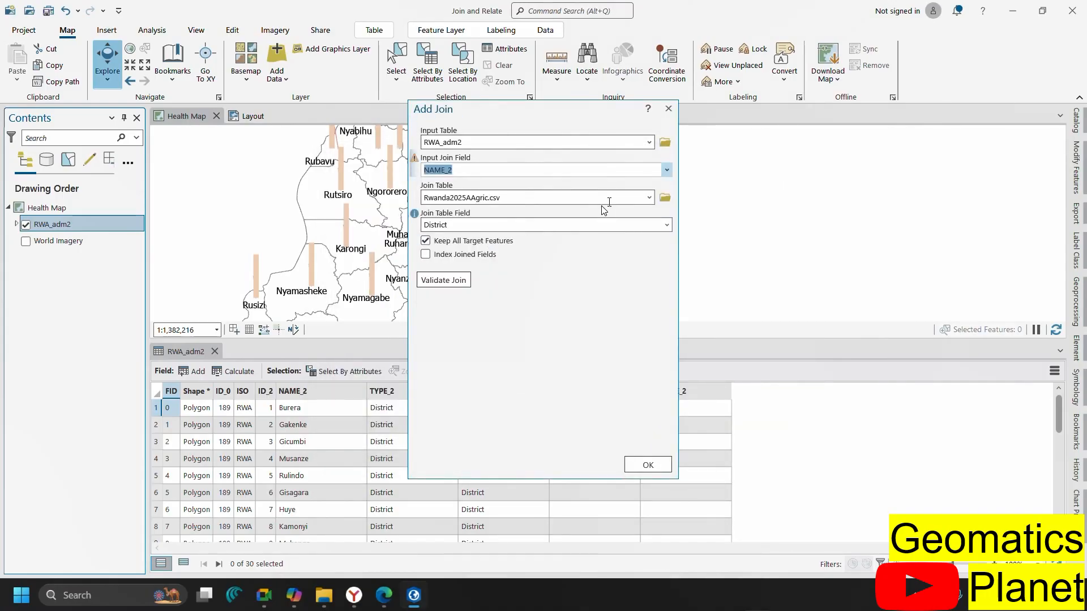
Try ID_0 as the input join field against S/No, validate the join, and review the validation messages
{"action": "left_click", "coordinate": [667, 170]}
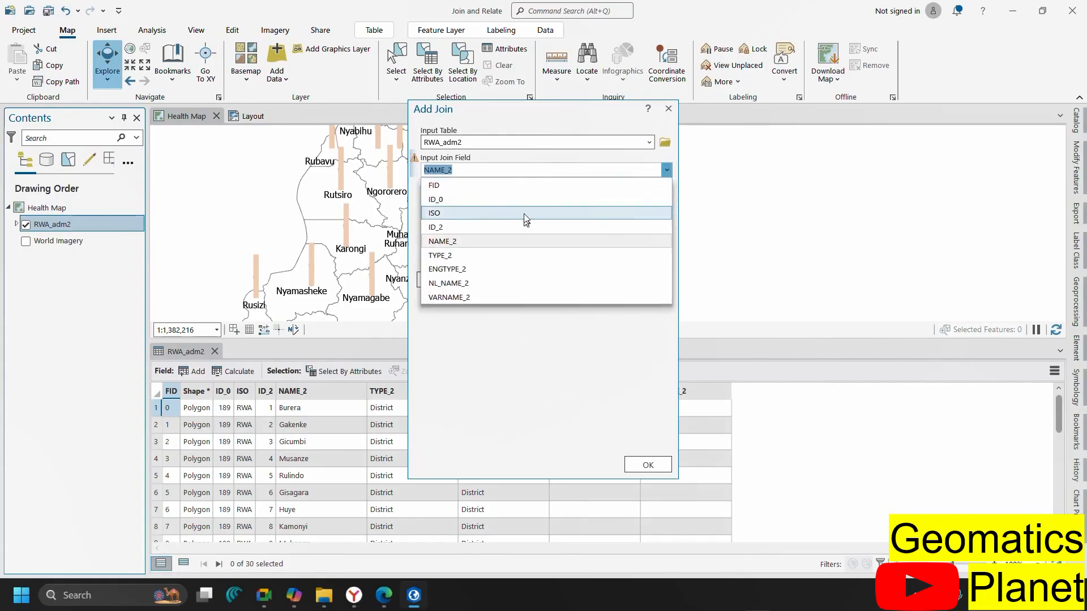
{"action": "left_click", "coordinate": [536, 200]}
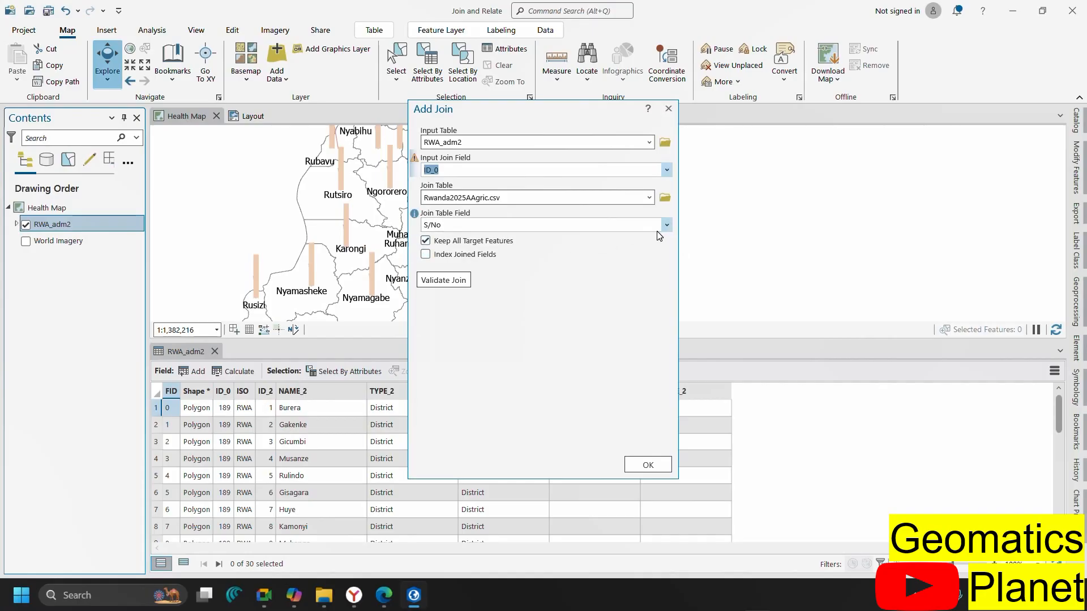
{"action": "left_click", "coordinate": [442, 282]}
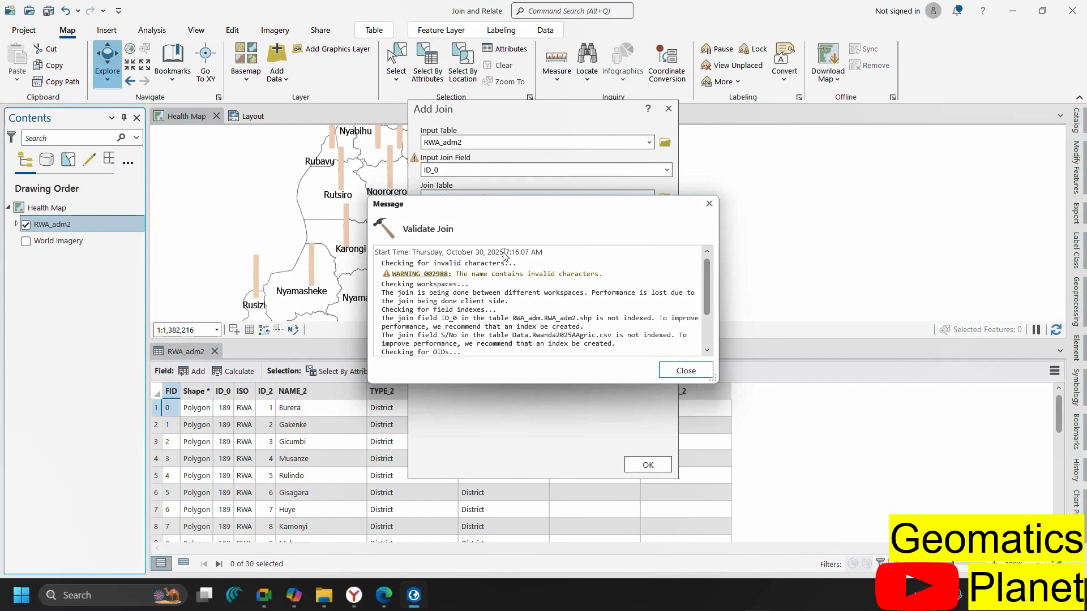
{"action": "scroll", "coordinate": [542, 300], "scroll_direction": "down", "scroll_amount": 2}
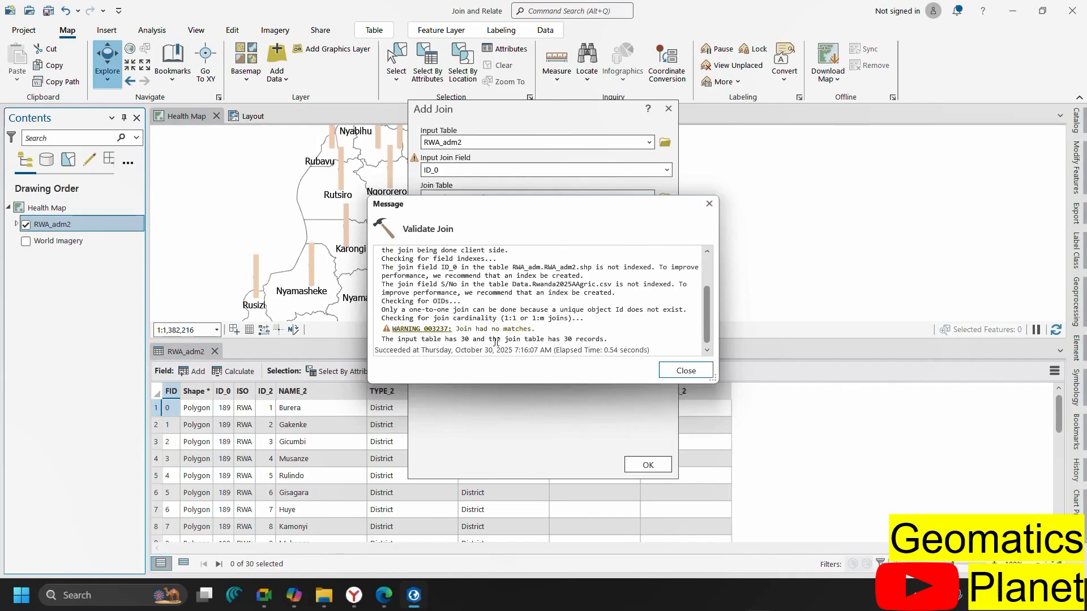
{"action": "left_click_drag", "start_coordinate": [464, 328], "coordinate": [523, 329]}
{"action": "scroll", "coordinate": [490, 302], "scroll_direction": "up", "scroll_amount": 2}
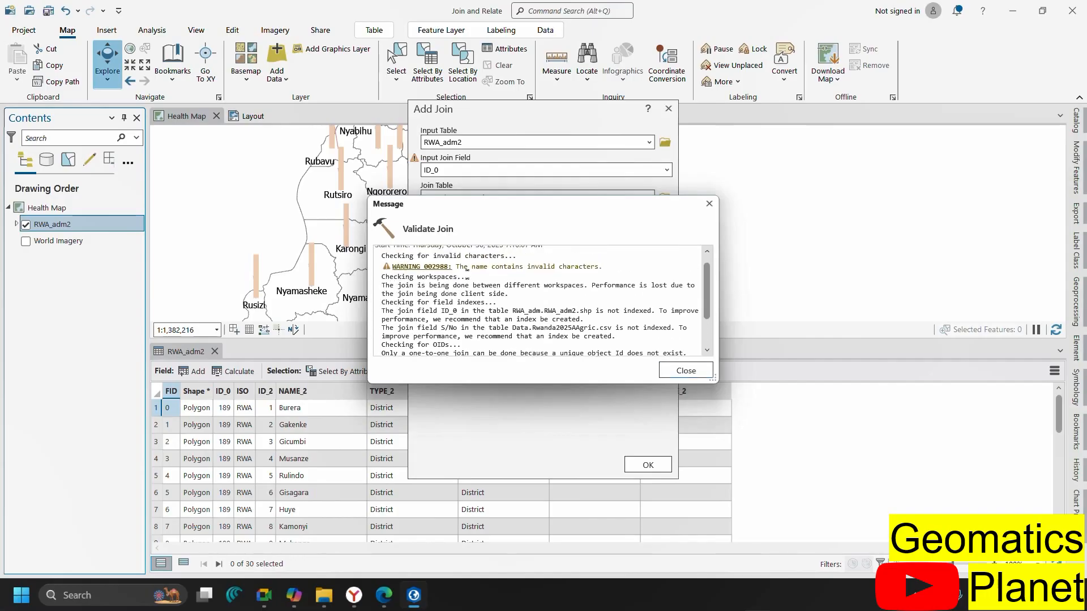
{"action": "left_click_drag", "start_coordinate": [468, 267], "coordinate": [599, 276]}
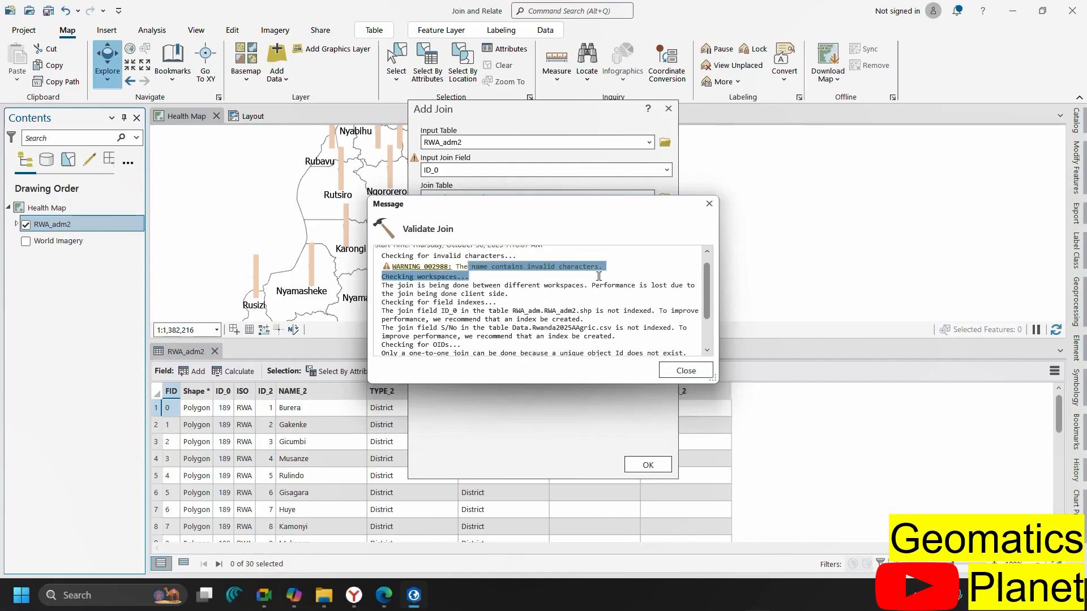
{"action": "left_click", "coordinate": [709, 203]}
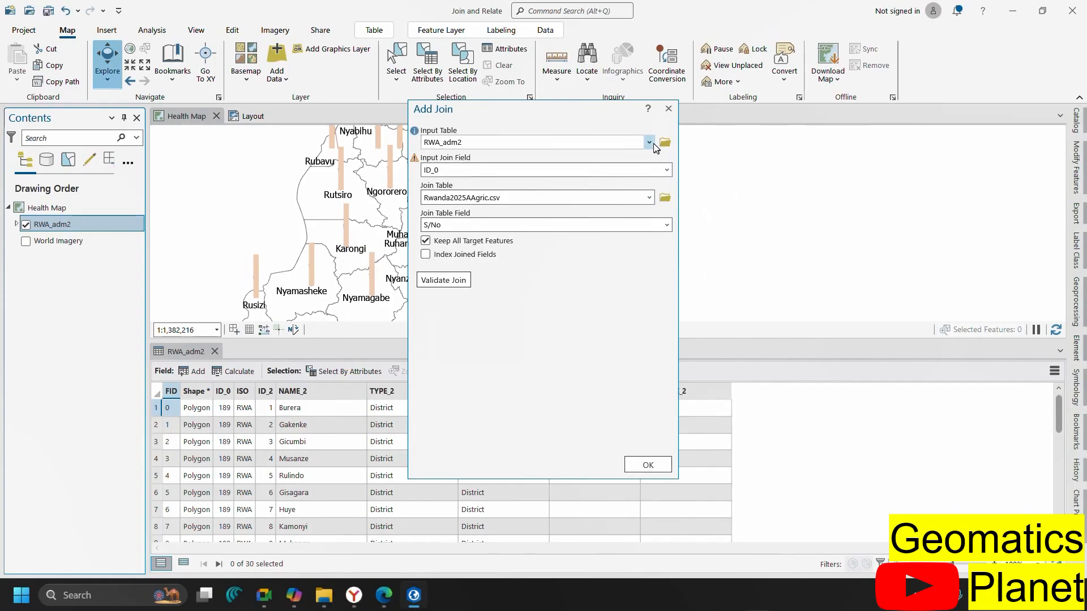
Try matching input field NAME_2 to the join table field S/No, and validate that combination
{"action": "left_click", "coordinate": [666, 170]}
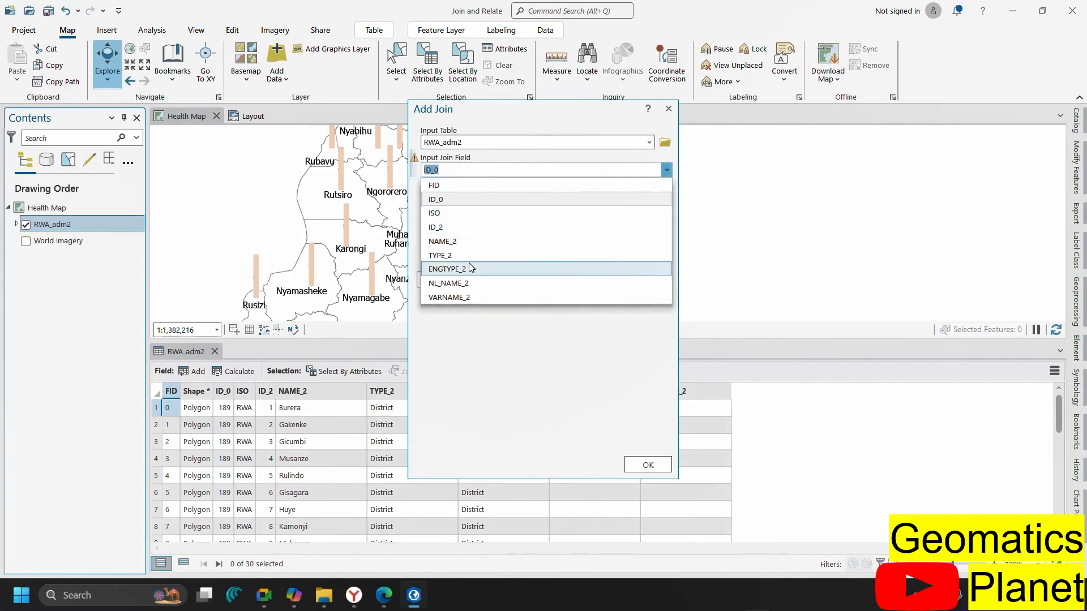
{"action": "left_click", "coordinate": [470, 241]}
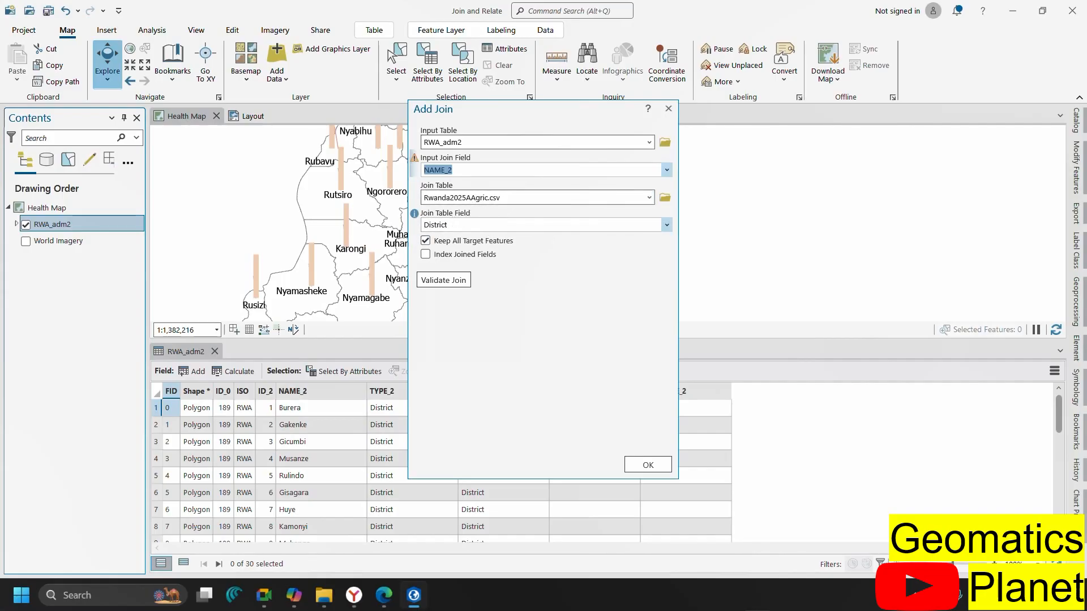
{"action": "left_click", "coordinate": [667, 225]}
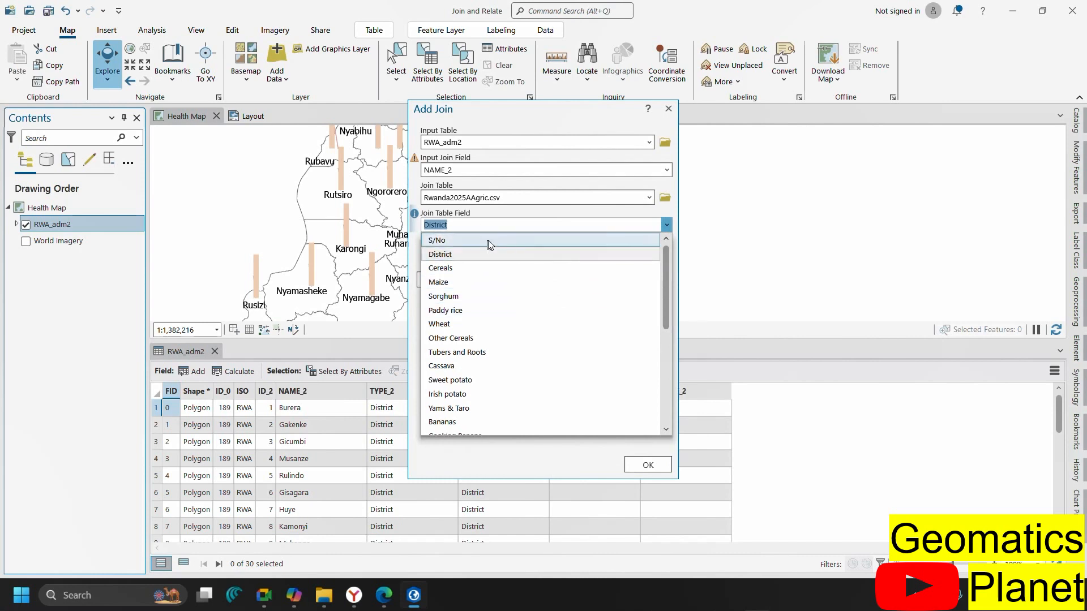
{"action": "left_click", "coordinate": [468, 241]}
{"action": "left_click", "coordinate": [462, 279]}
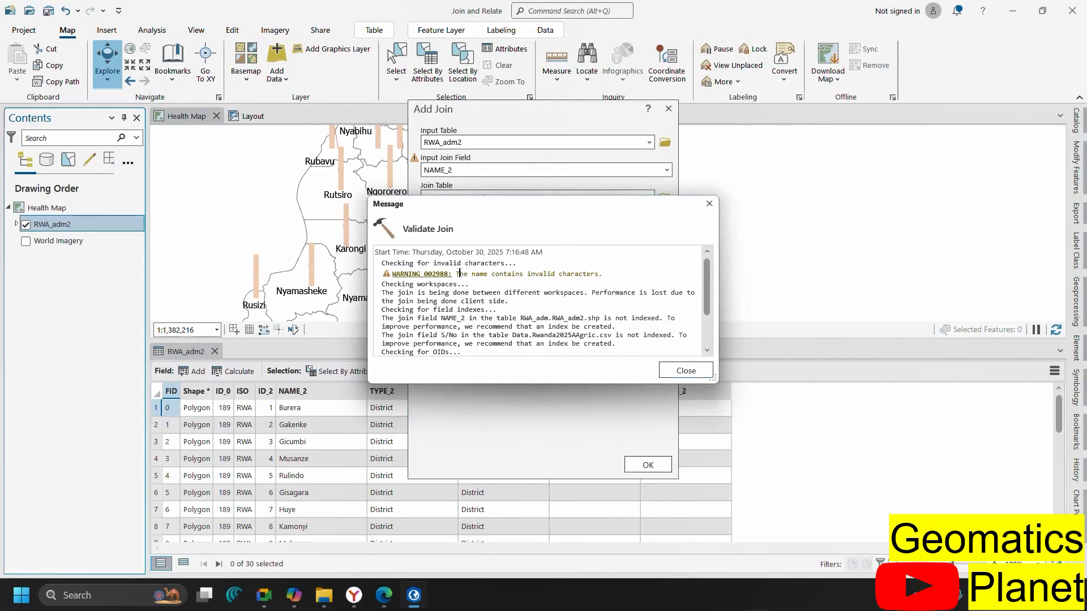
{"action": "left_click_drag", "start_coordinate": [458, 273], "coordinate": [597, 267]}
{"action": "scroll", "coordinate": [546, 316], "scroll_direction": "down", "scroll_amount": 2}
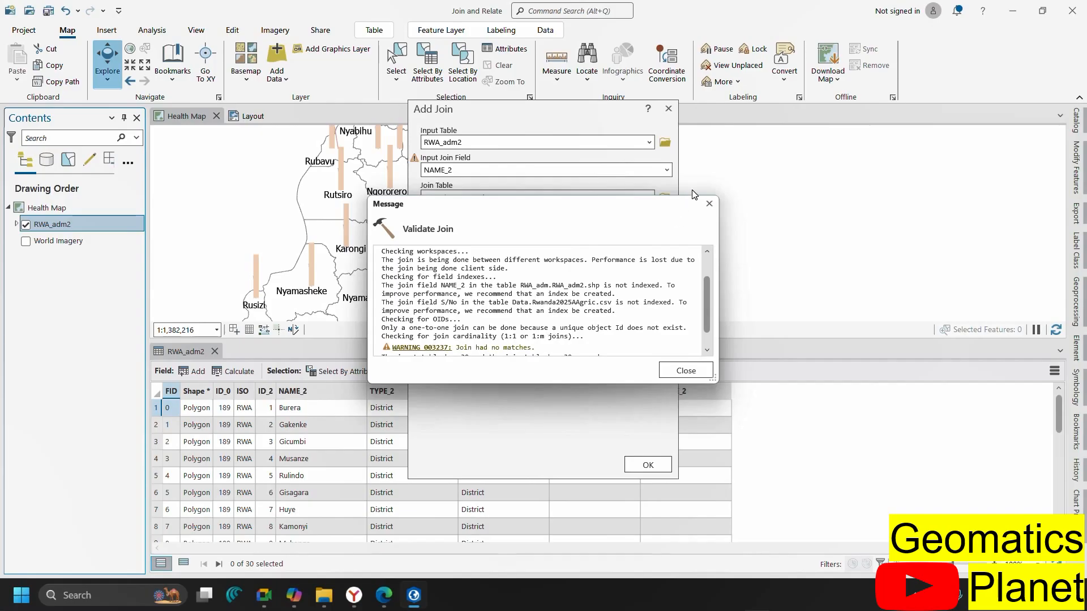
{"action": "left_click", "coordinate": [709, 205]}
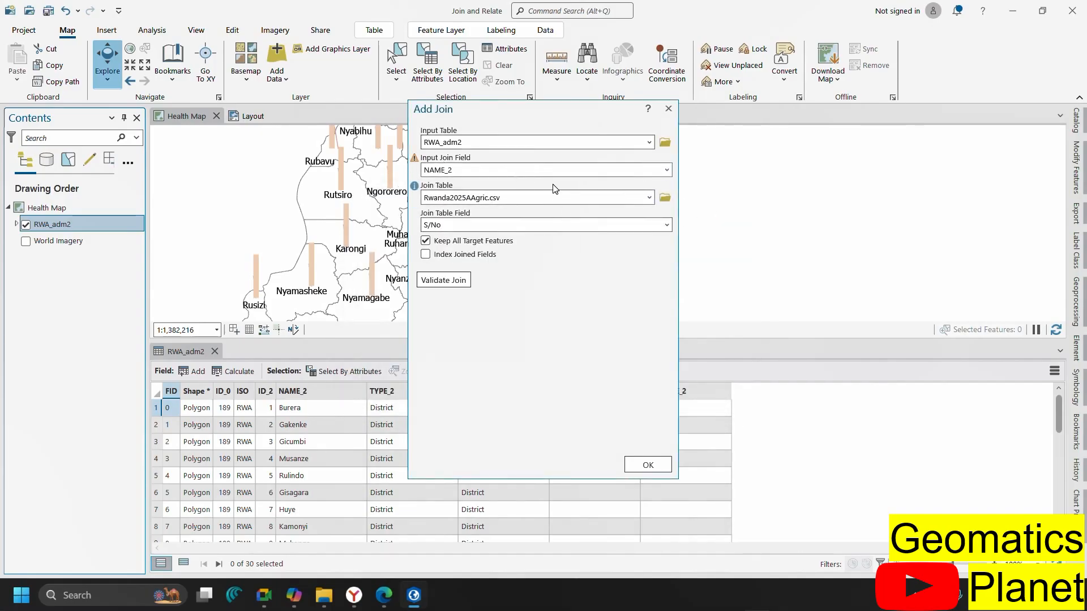
Set the join table field to District, validate the match with NAME_2, and apply the join
{"action": "left_click", "coordinate": [667, 225]}
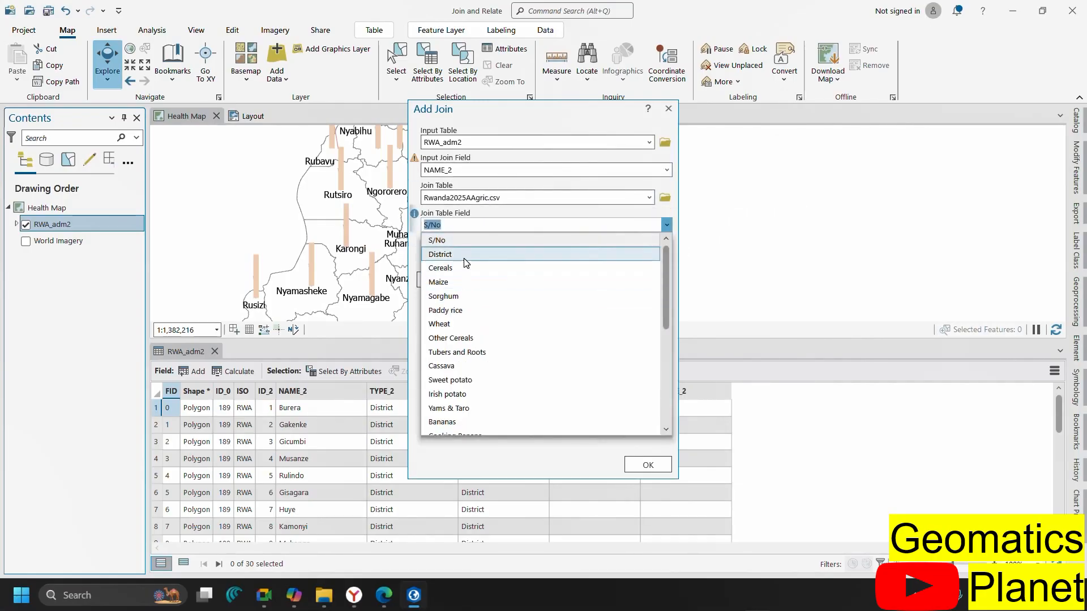
{"action": "left_click", "coordinate": [463, 255]}
{"action": "left_click", "coordinate": [456, 280]}
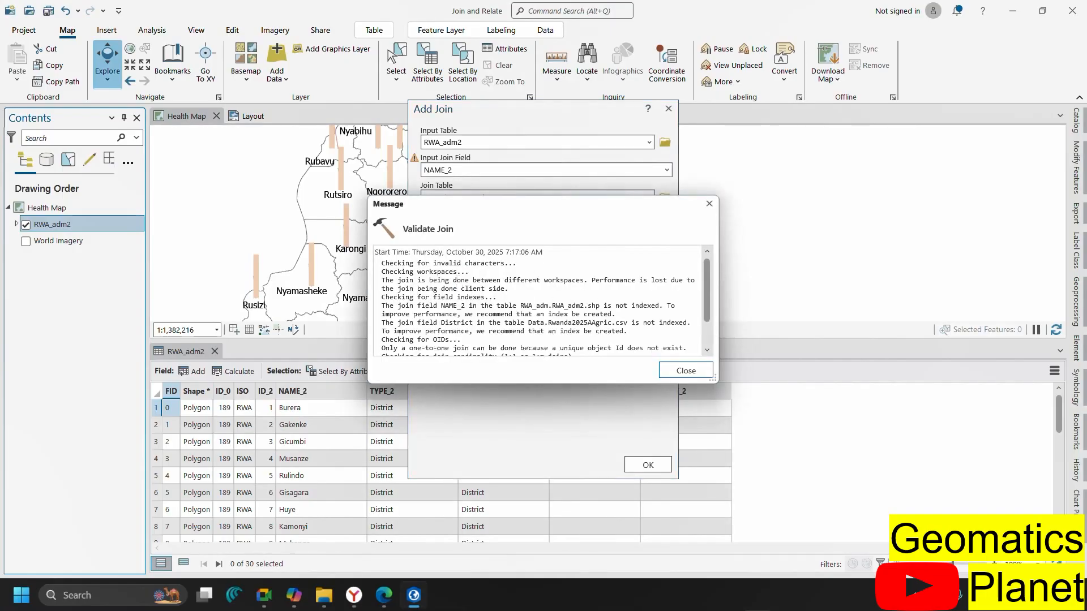
{"action": "scroll", "coordinate": [508, 303], "scroll_direction": "down", "scroll_amount": 2}
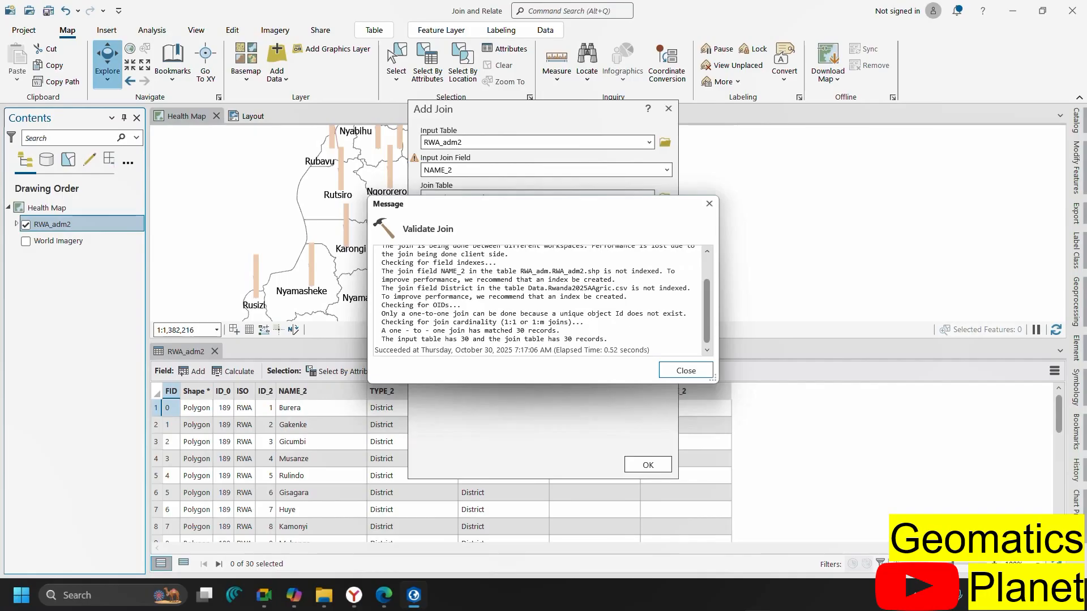
{"action": "scroll", "coordinate": [390, 331], "scroll_direction": "up", "scroll_amount": 3}
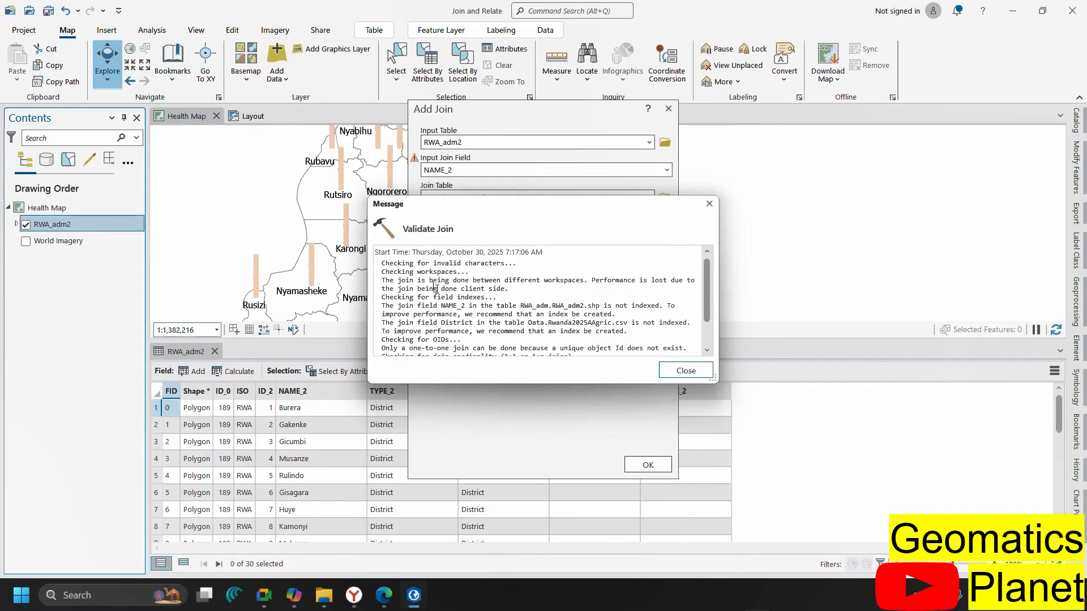
{"action": "scroll", "coordinate": [555, 297], "scroll_direction": "down", "scroll_amount": 2}
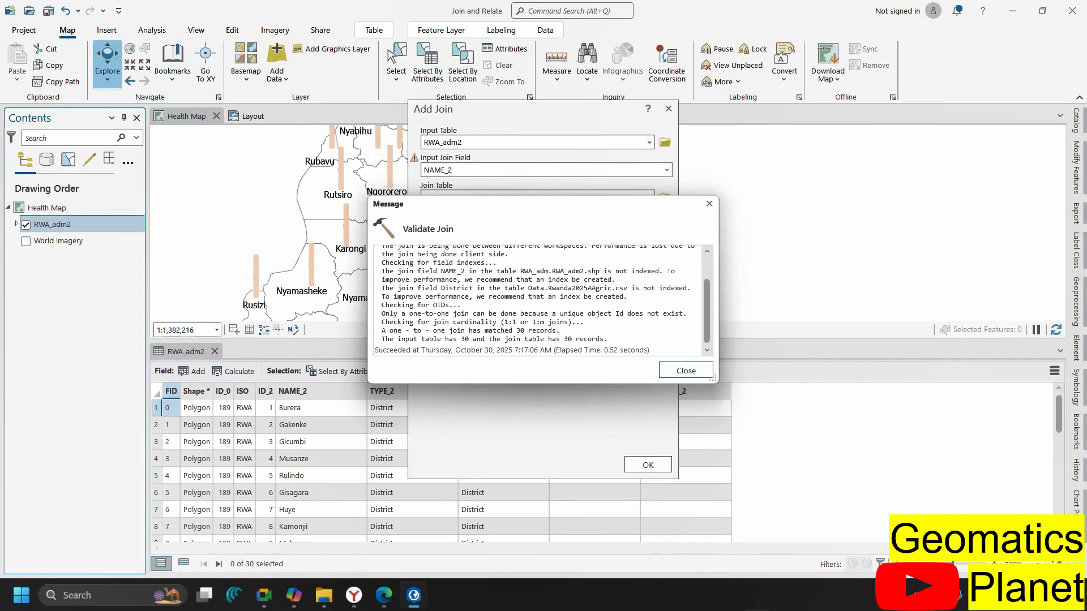
{"action": "left_click", "coordinate": [686, 369]}
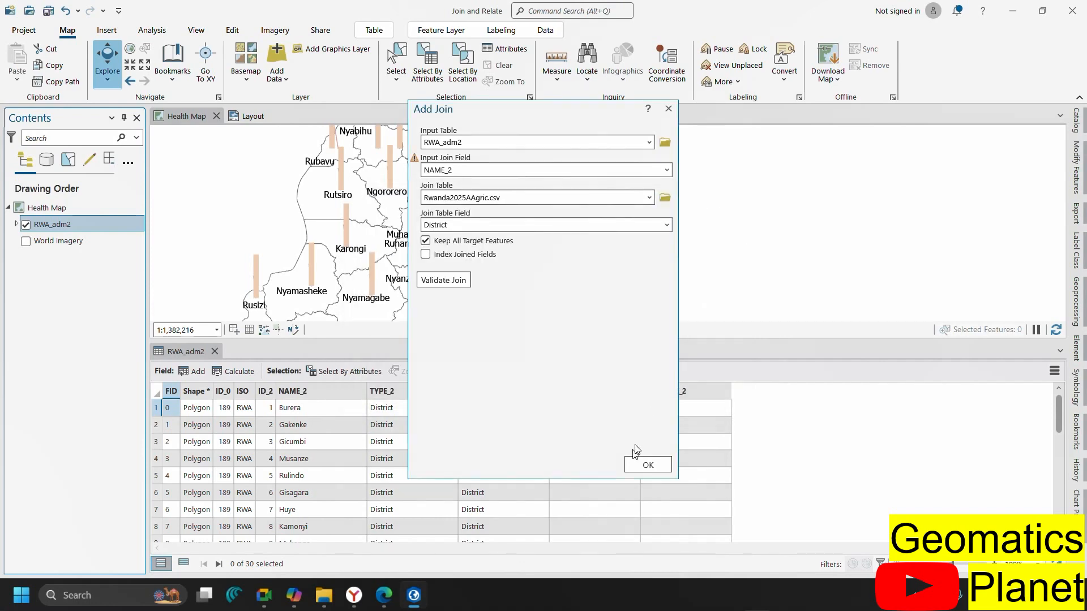
{"action": "left_click", "coordinate": [640, 463]}
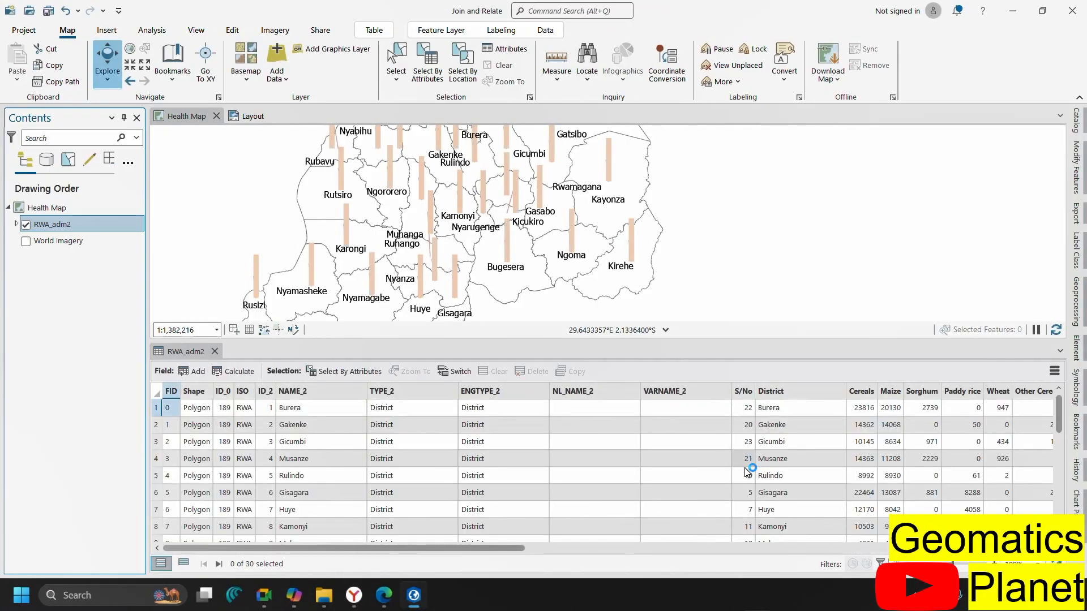
Switch to the Tables_2025 Season A workbook in Edge, examine Tables 21, 25, 14 and 15 for district-based data, and return to ArcGIS Pro
{"action": "mouse_move", "coordinate": [398, 503]}
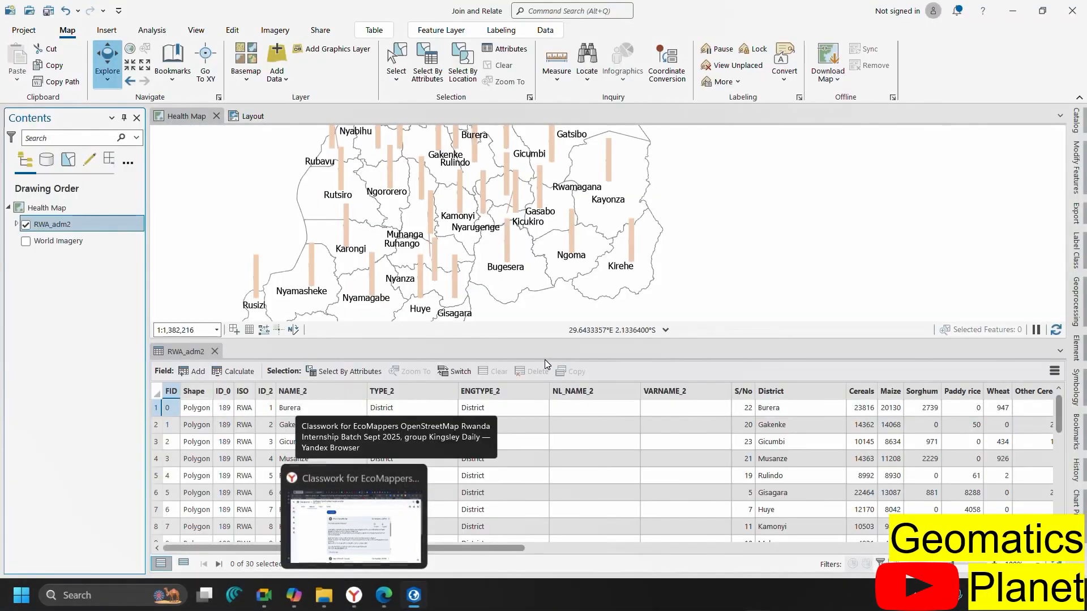
{"action": "left_click", "coordinate": [377, 601]}
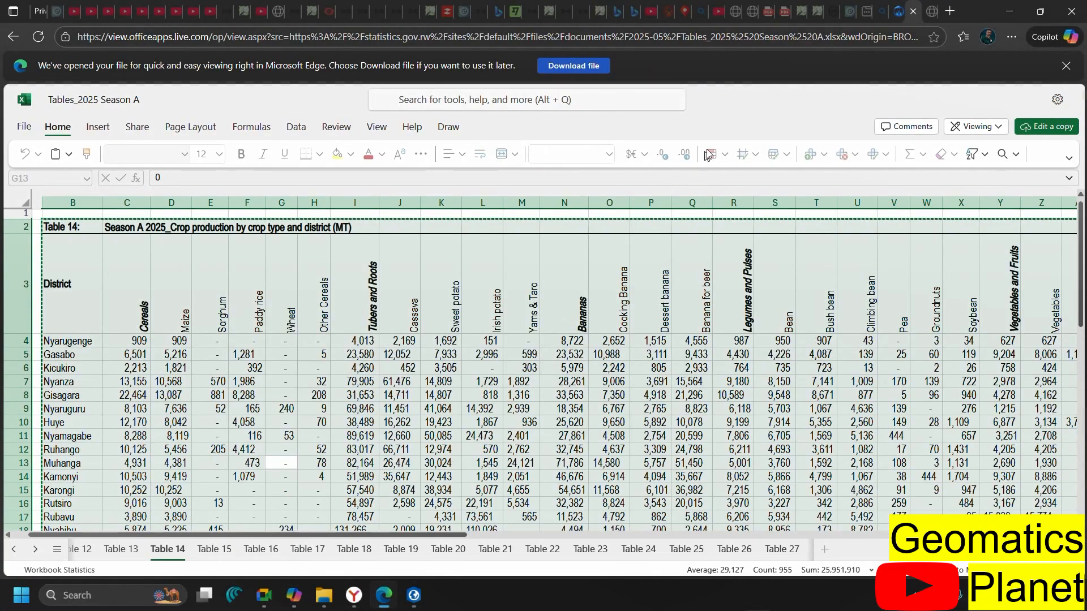
{"action": "left_click", "coordinate": [495, 549]}
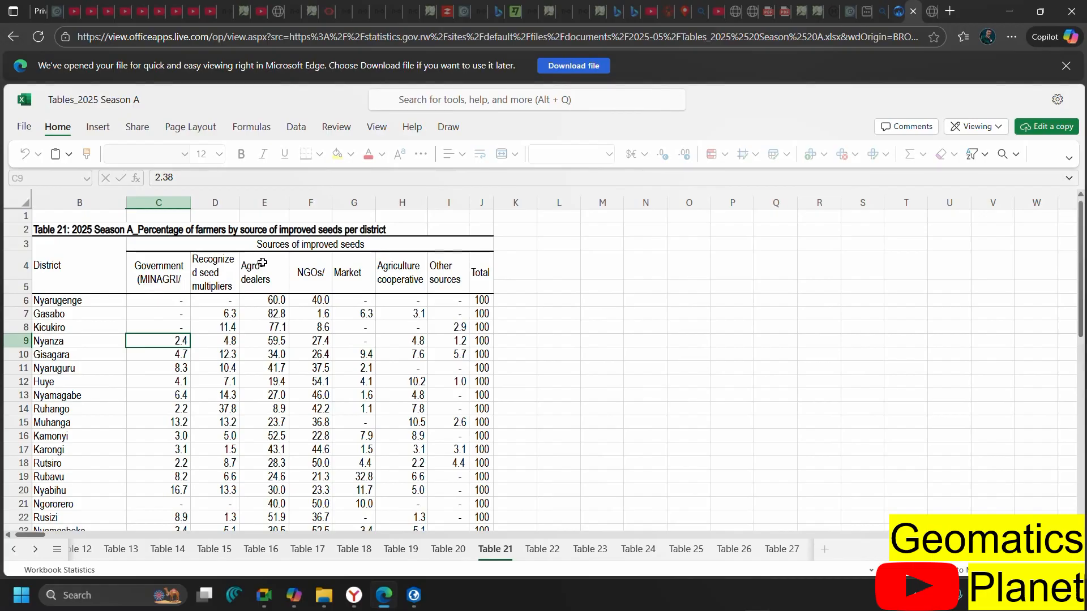
{"action": "scroll", "coordinate": [340, 385], "scroll_direction": "down", "scroll_amount": 10}
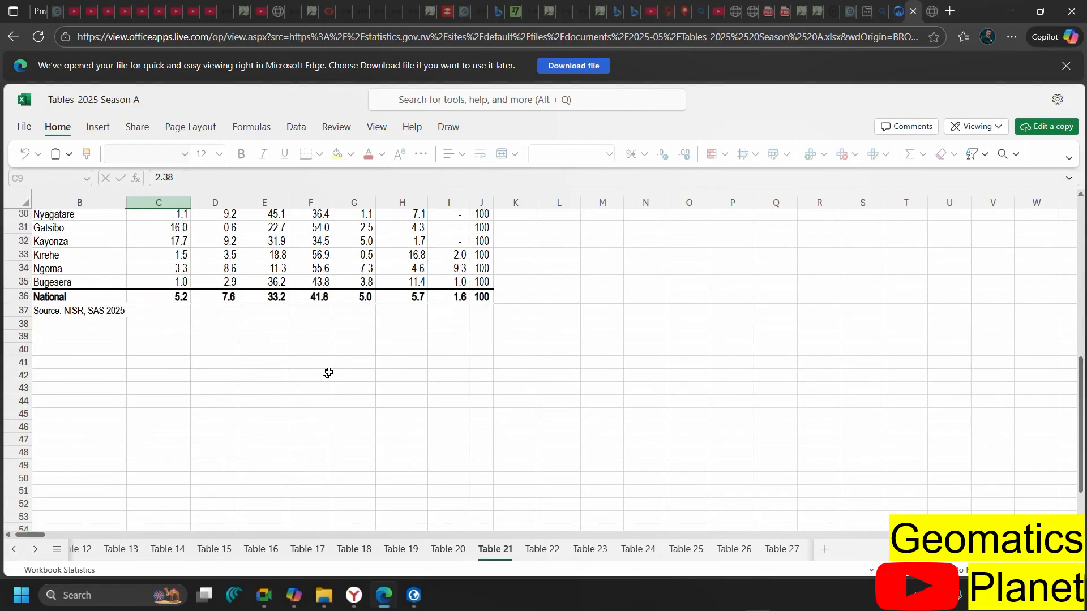
{"action": "scroll", "coordinate": [261, 345], "scroll_direction": "up", "scroll_amount": 4}
{"action": "left_click", "coordinate": [686, 549]}
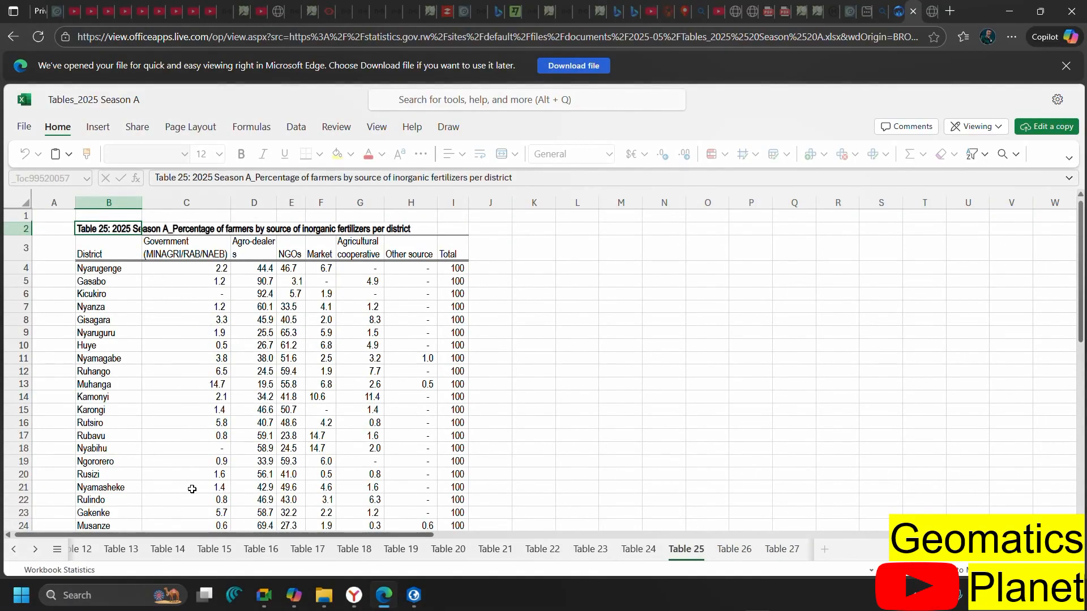
{"action": "left_click", "coordinate": [165, 551]}
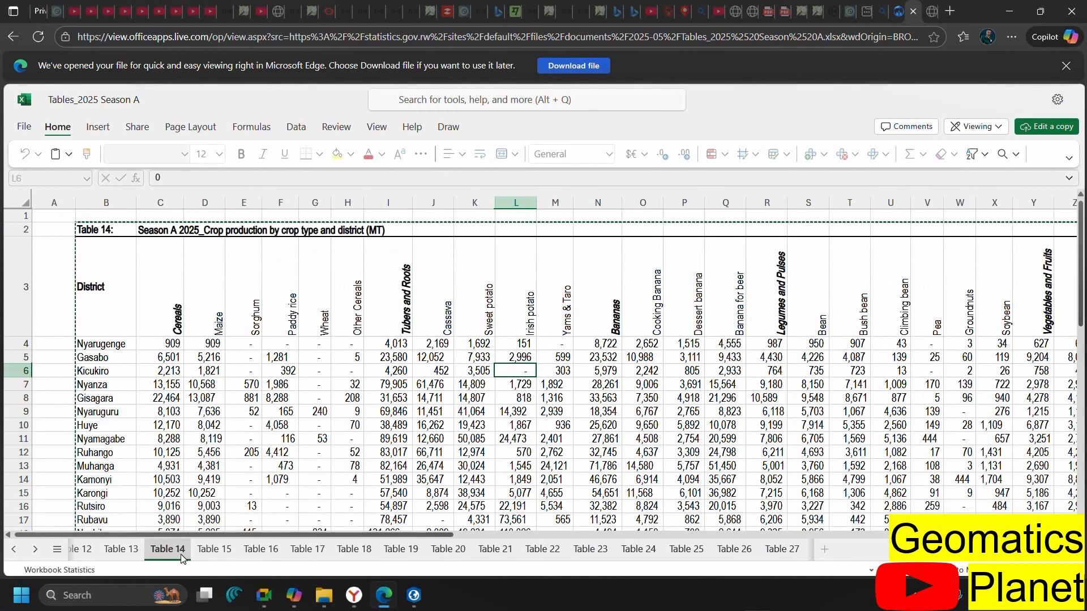
{"action": "left_click", "coordinate": [213, 550]}
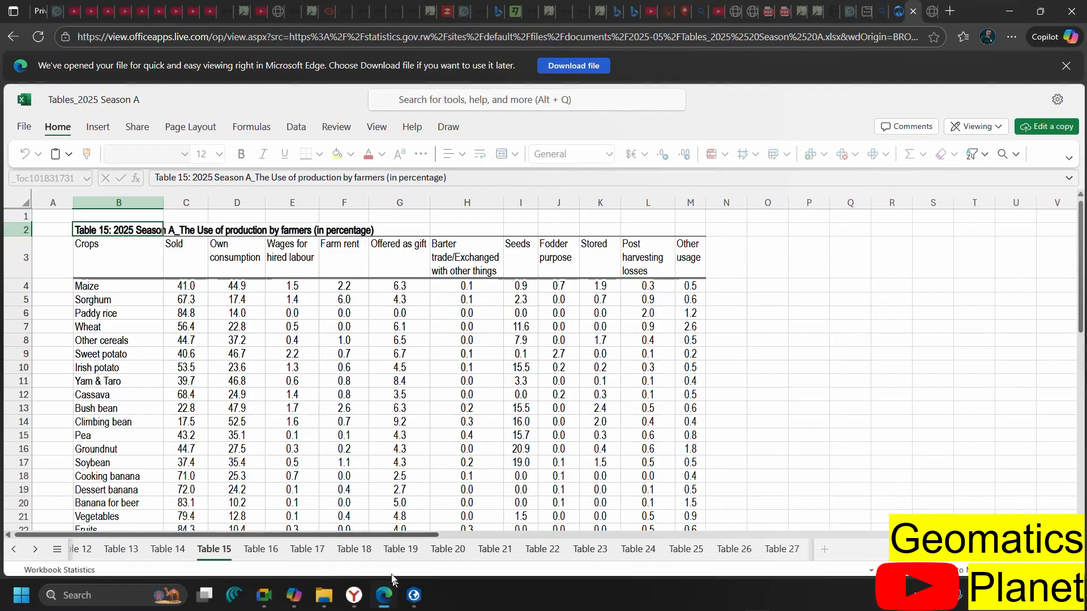
{"action": "left_click", "coordinate": [410, 597]}
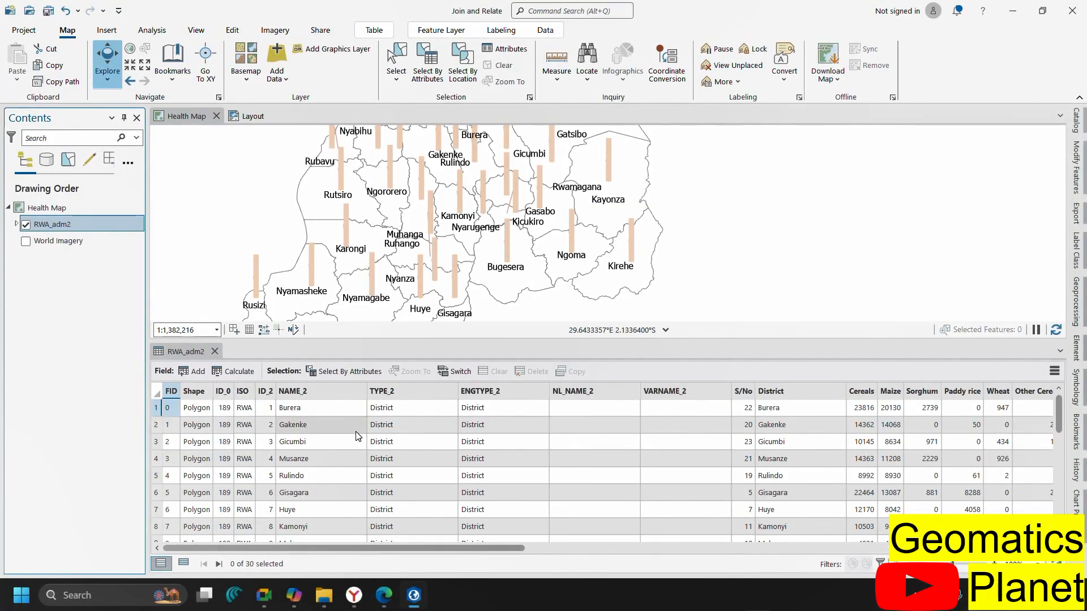